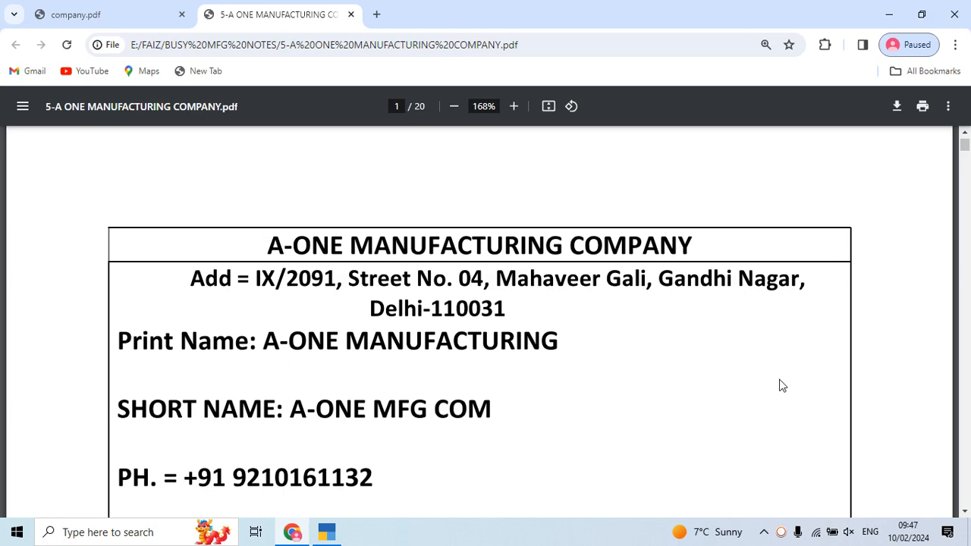
# Switch to TallyPrime and close the open purchase voucher and the Day Book to return to the Gateway of Tally
pyautogui.hotkey('alt', 'Tab')
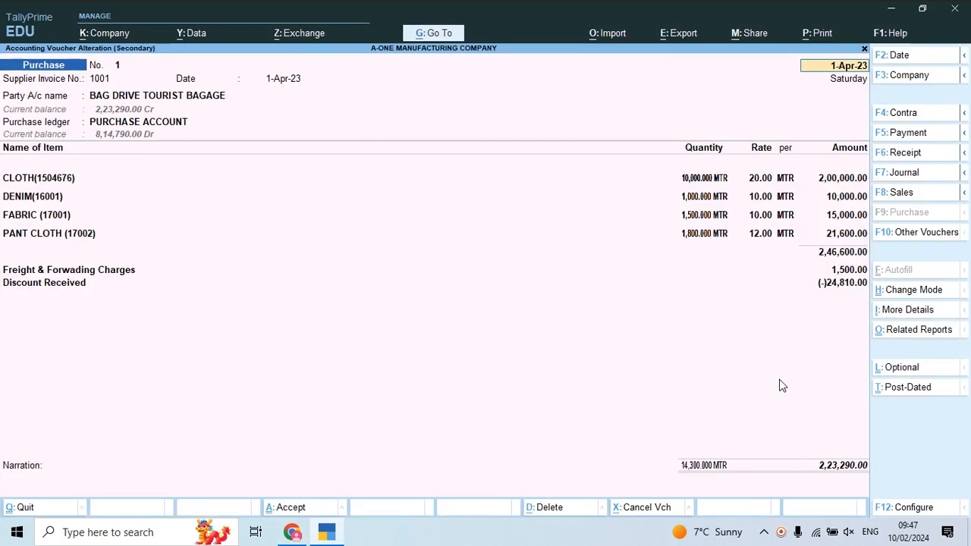
pyautogui.press('Escape')
pyautogui.press('y')
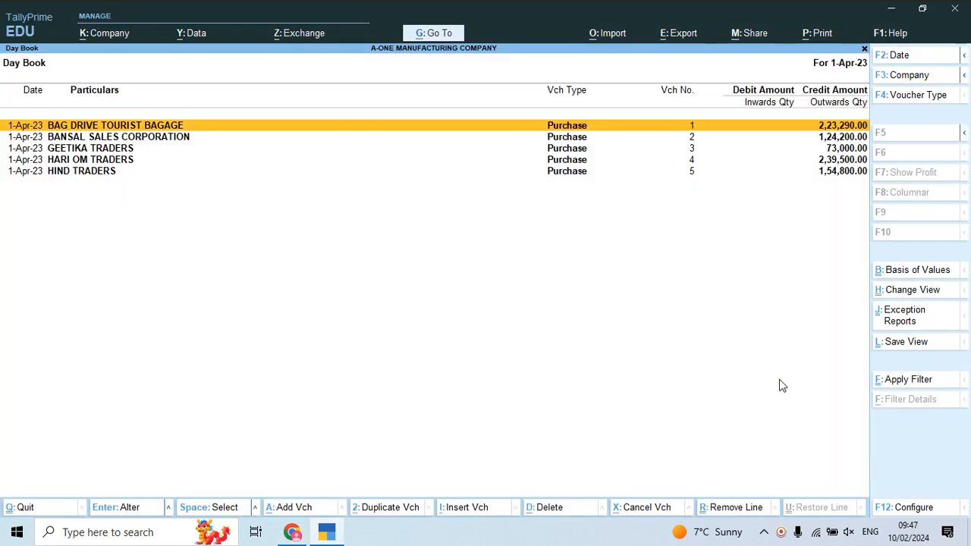
pyautogui.press('Escape')
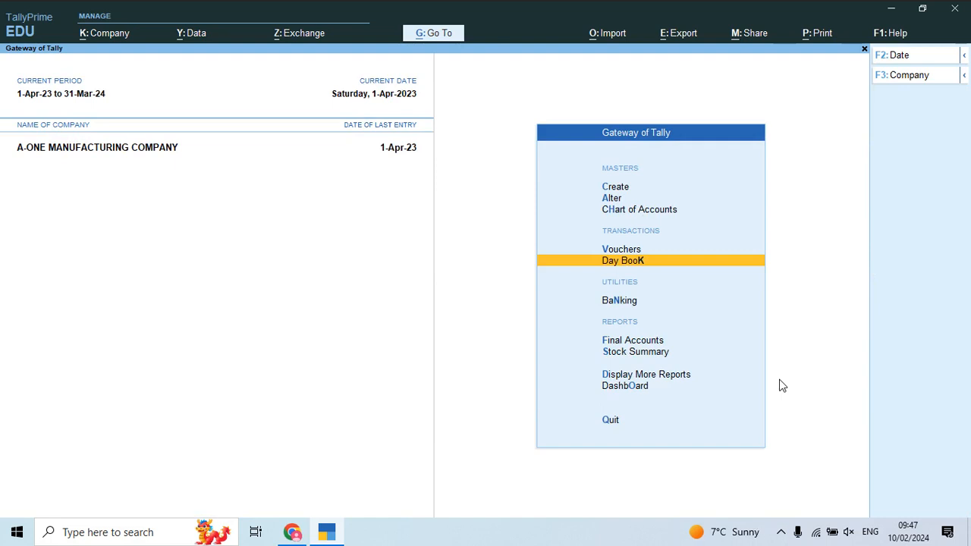
# Open the company features of A-ONE MANUFACTURING COMPANY and set Enable Bill-wise entry to Yes
pyautogui.press('F11')
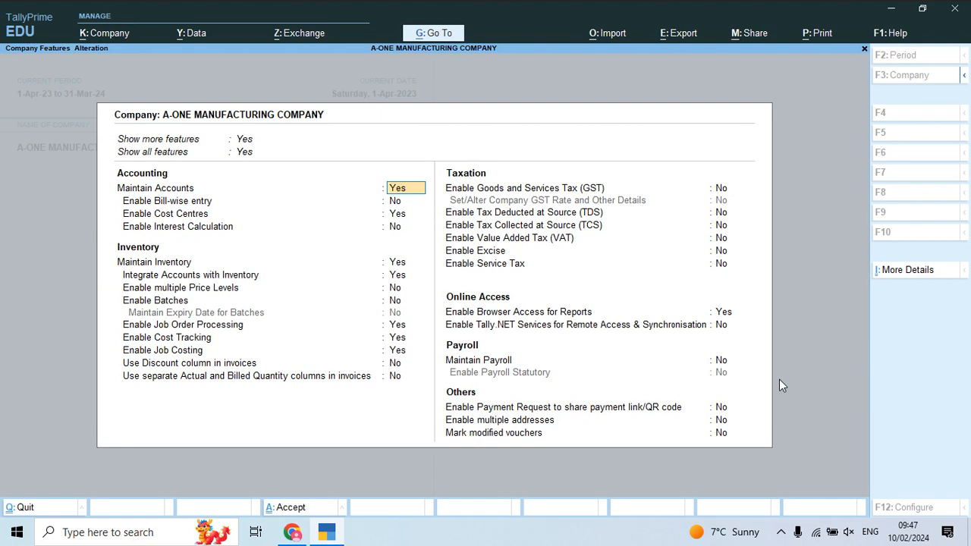
pyautogui.press('Return')
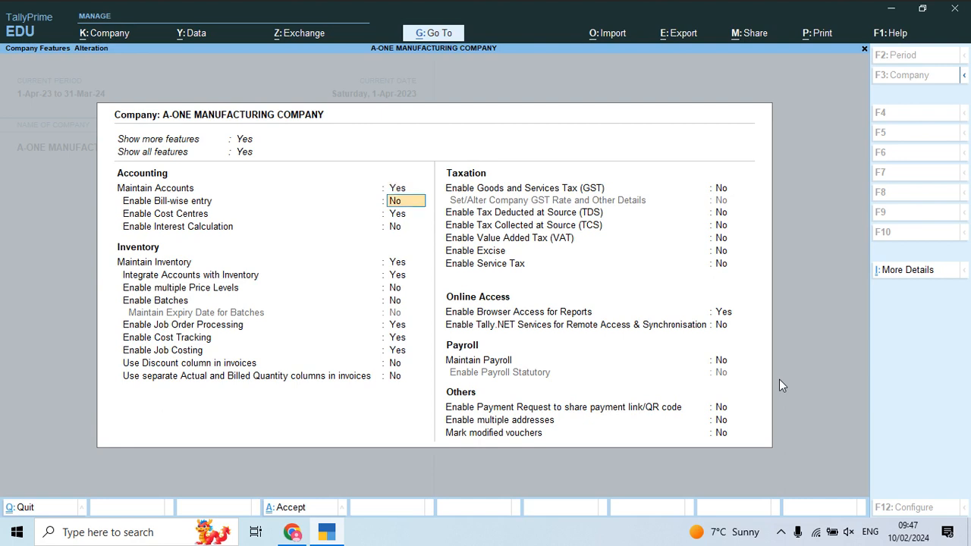
pyautogui.write('y')
pyautogui.press('Return')
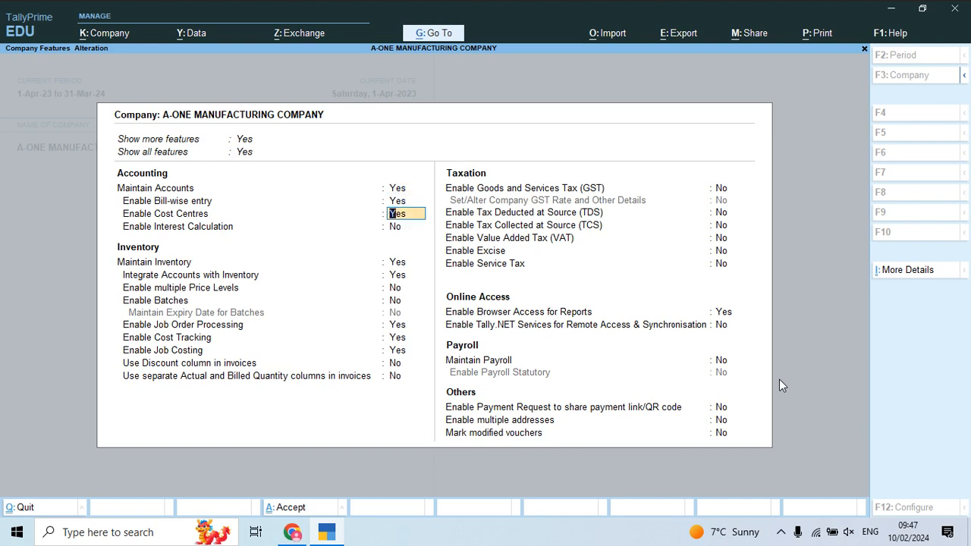
# Go through the cost centre, inventory, job order processing, cost tracking and job costing options and save the company features
pyautogui.press('Return')
pyautogui.press('Return')
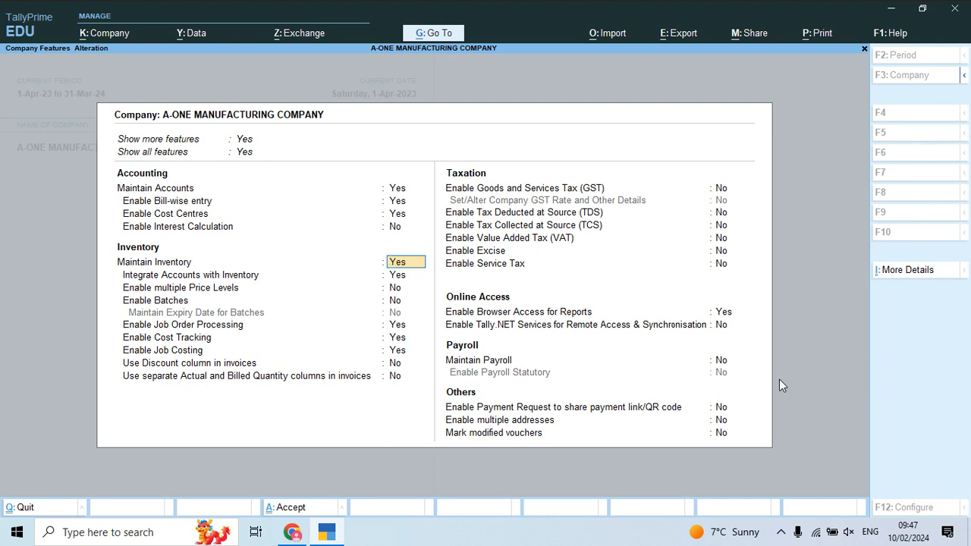
pyautogui.press('Return')
pyautogui.press('Return')
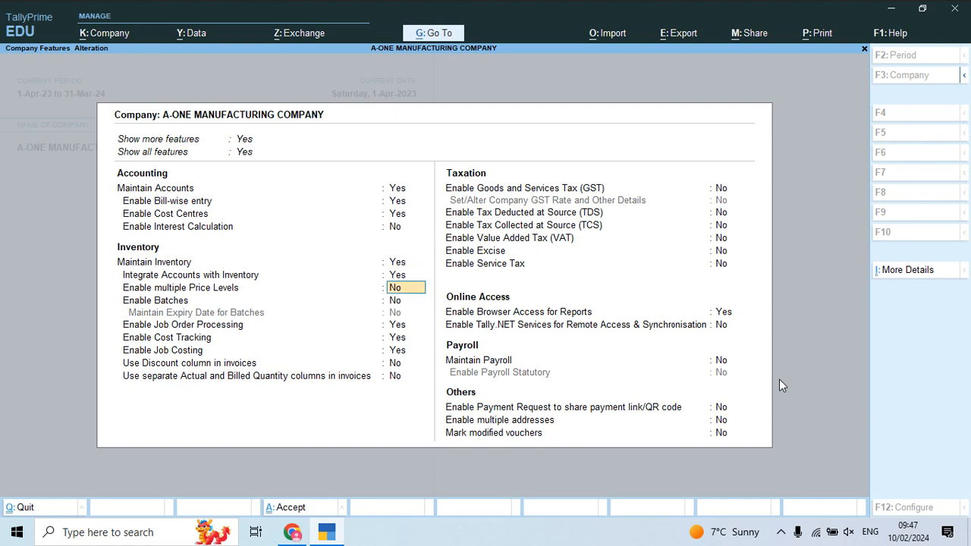
pyautogui.press('Return')
pyautogui.press('Return')
pyautogui.press('Return')
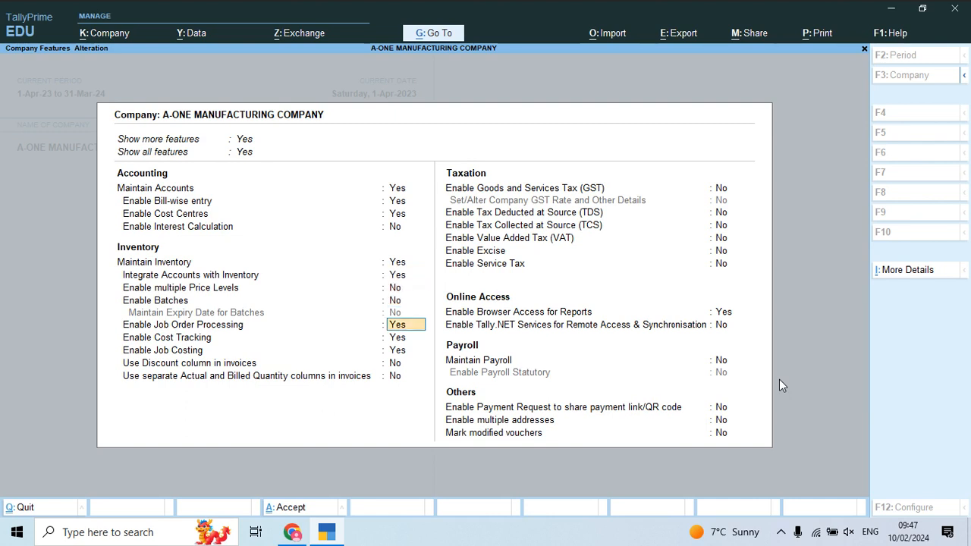
pyautogui.press('Up')
pyautogui.press('Return')
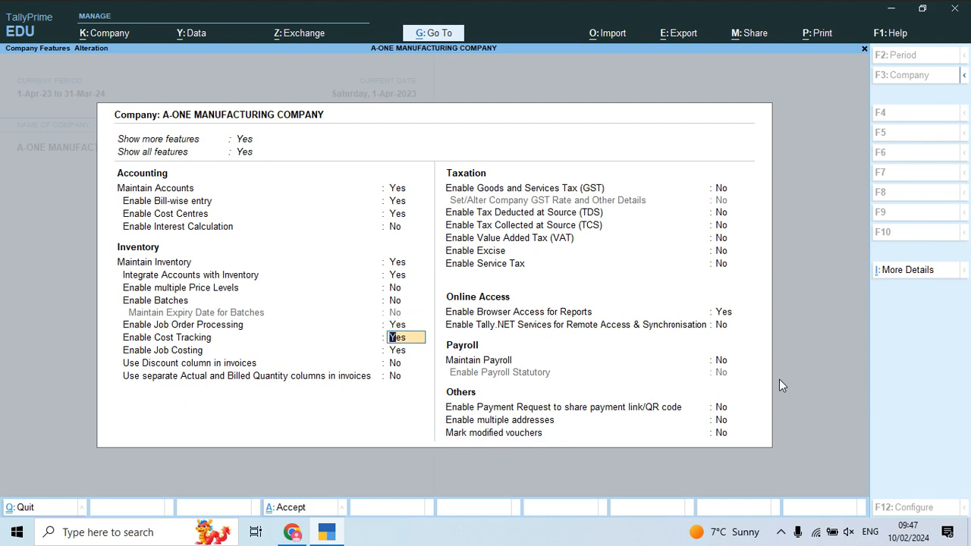
pyautogui.press('Return')
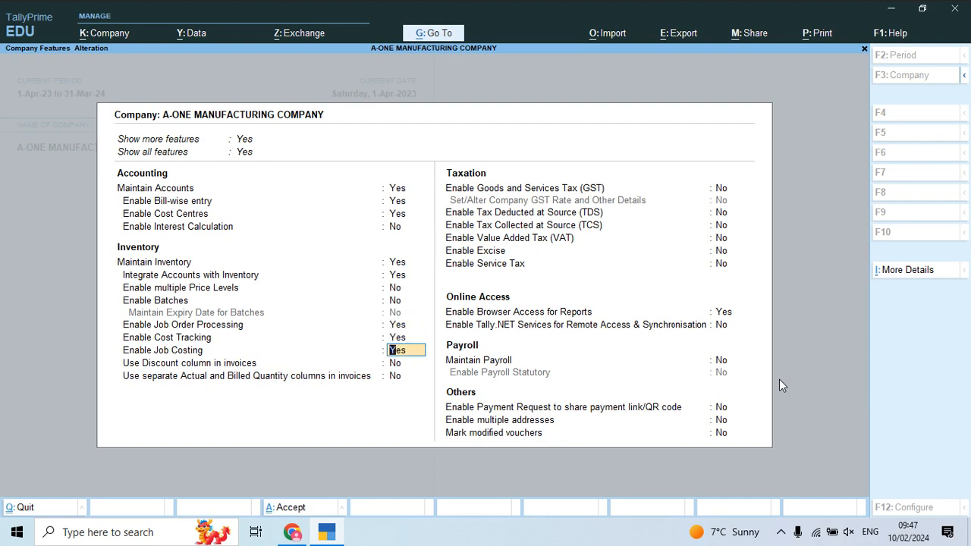
pyautogui.press('Return')
pyautogui.press('Return')
pyautogui.press('Return')
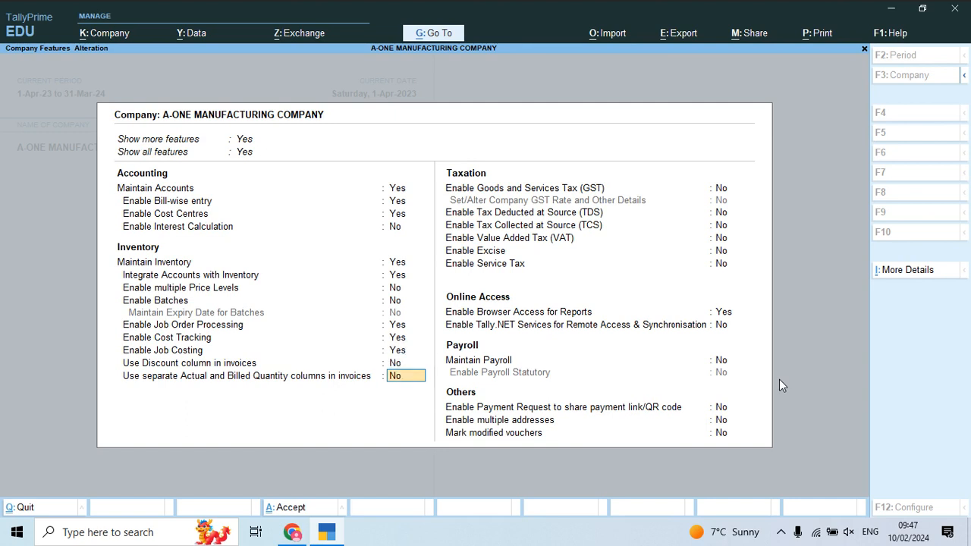
pyautogui.press('Return')
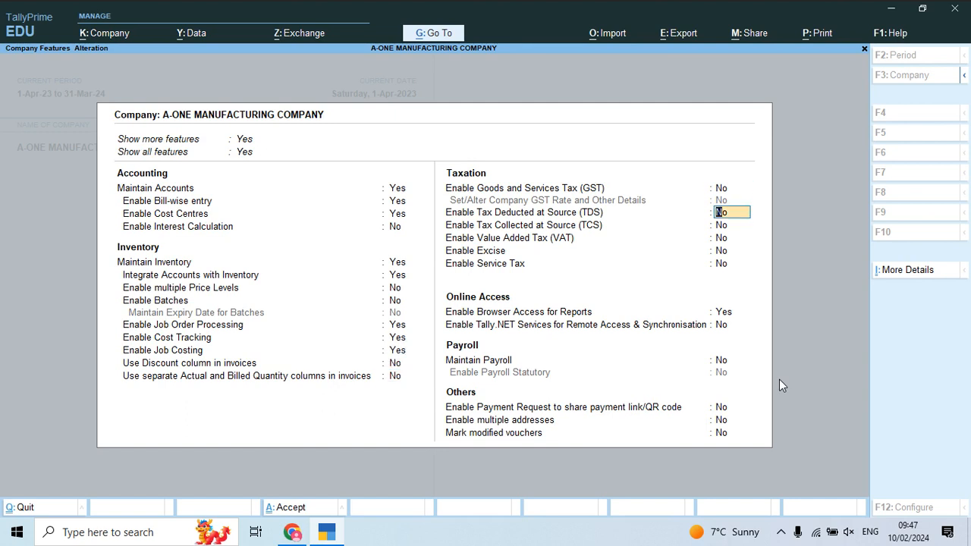
pyautogui.press('ctrl')
pyautogui.hotkey('ctrl', 'a')
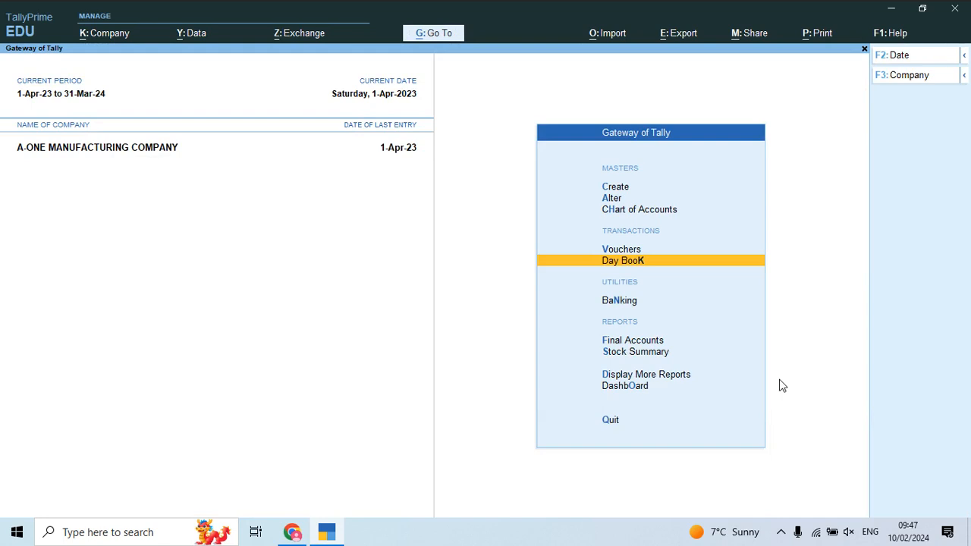
# Open the list of voucher types from the Chart of Accounts
pyautogui.press('Up')
pyautogui.press('Up')
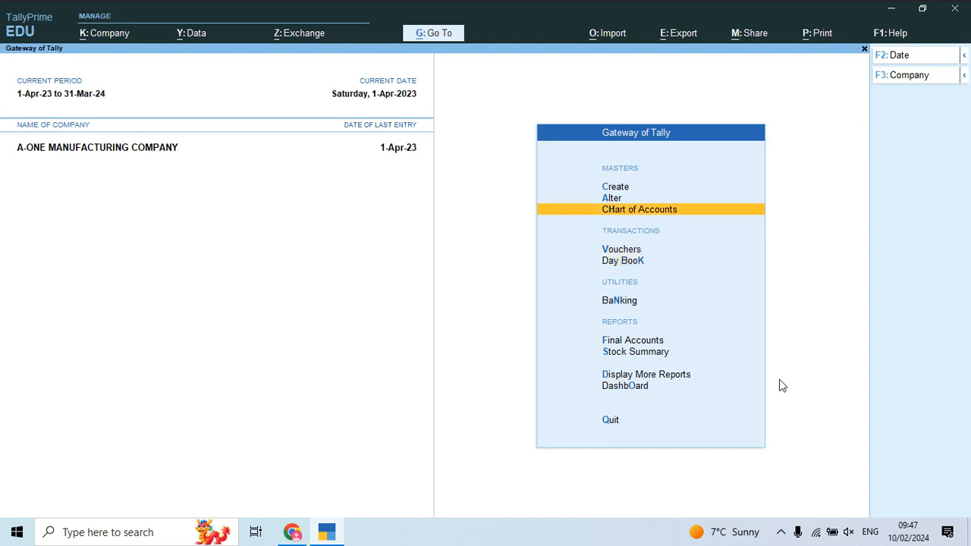
pyautogui.press('Return')
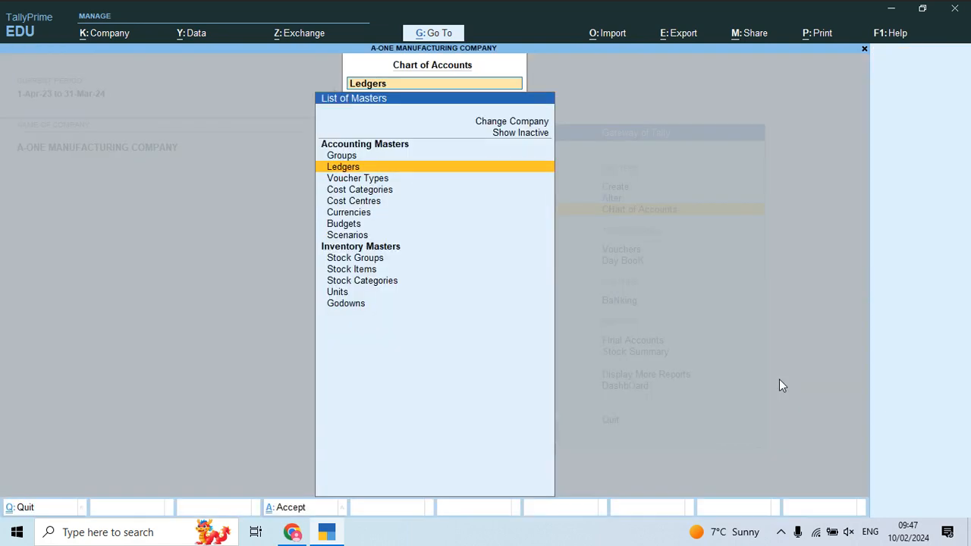
pyautogui.press('Down')
pyautogui.press('Down')
pyautogui.press('Down')
pyautogui.press('Up')
pyautogui.press('Up')
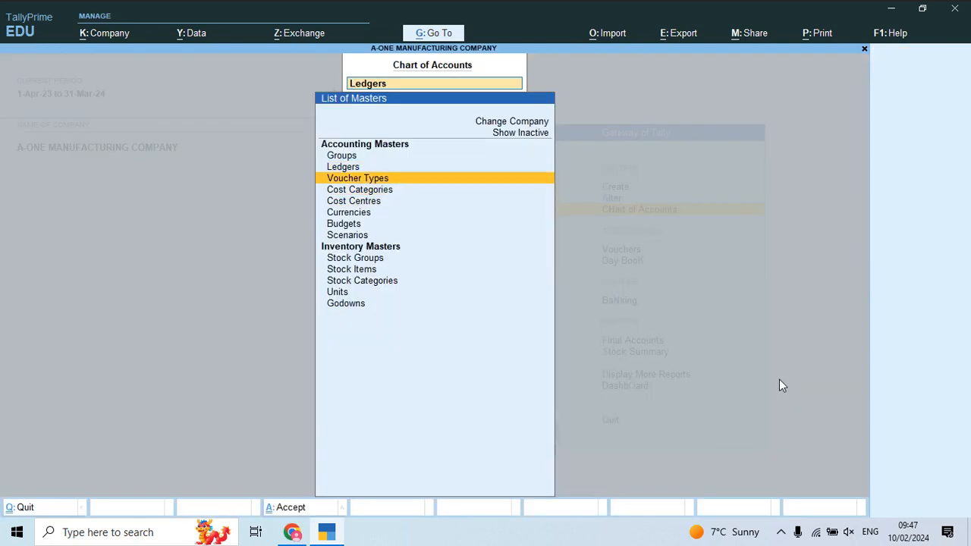
pyautogui.press('Return')
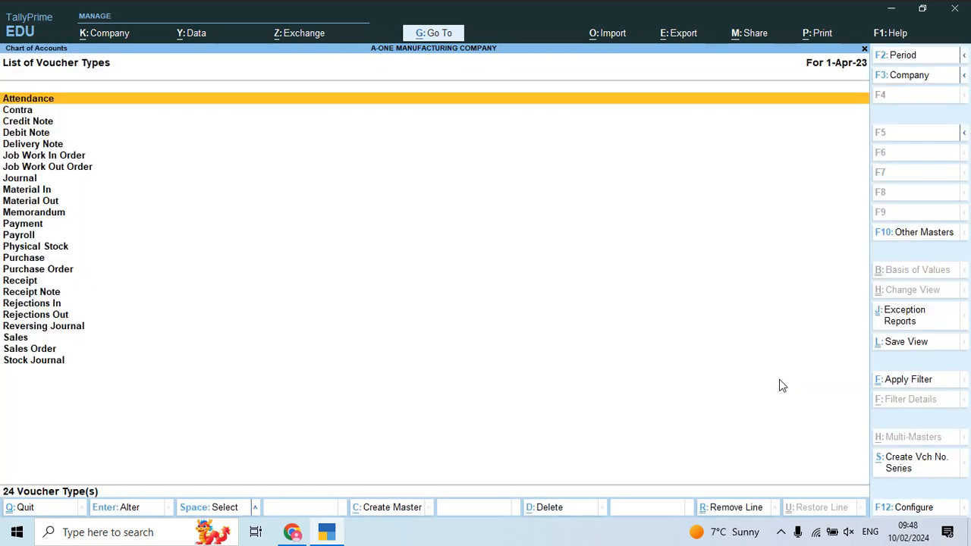
# Examine the activation and printing settings of the Job Work Out Order voucher type and close it without saving
pyautogui.press('Down')
pyautogui.press('Down')
pyautogui.press('Down')
pyautogui.press('Down')
pyautogui.press('Down')
pyautogui.press('Down')
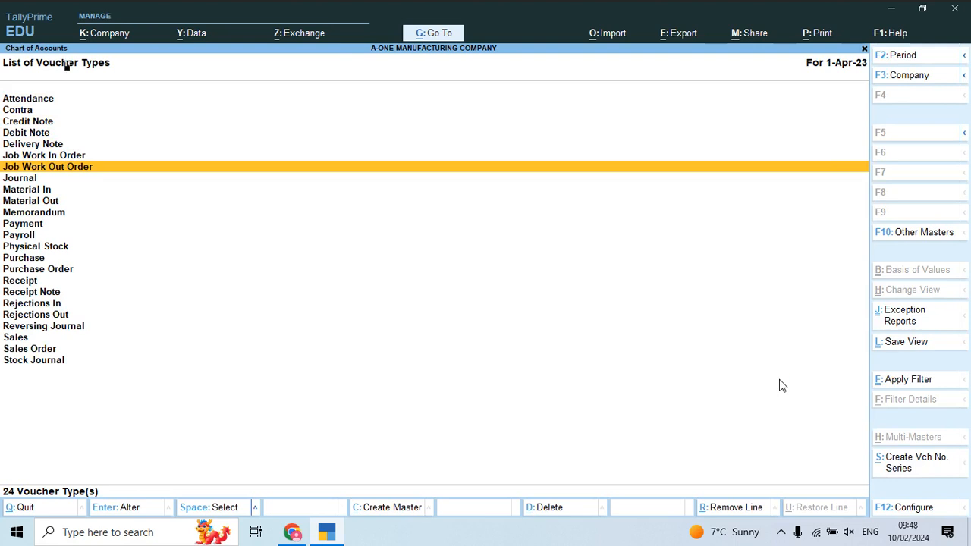
pyautogui.press('Return')
pyautogui.press('Return')
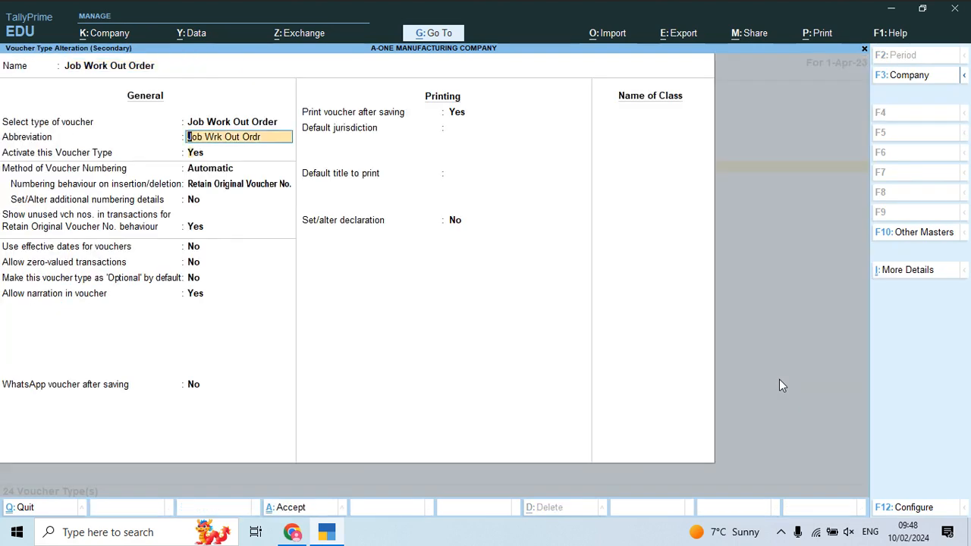
pyautogui.press('Return')
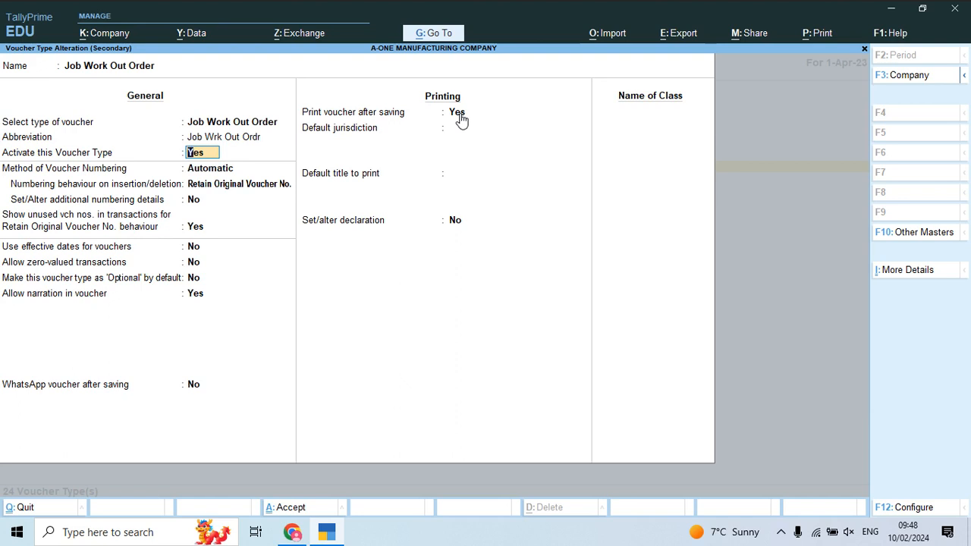
pyautogui.press('Escape')
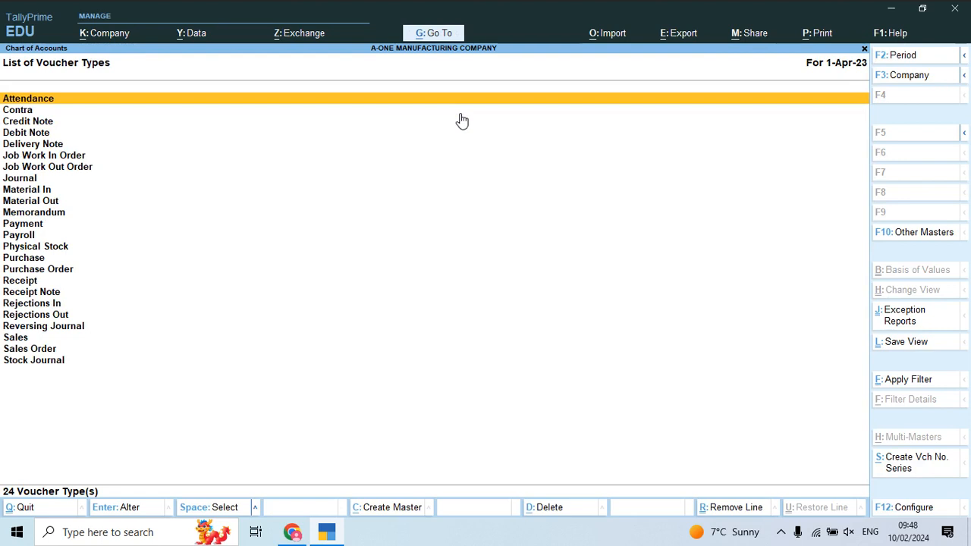
# Open the Material In voucher type for alteration
pyautogui.press('Down')
pyautogui.press('Down')
pyautogui.press('Down')
pyautogui.press('Down')
pyautogui.press('Down')
pyautogui.press('Down')
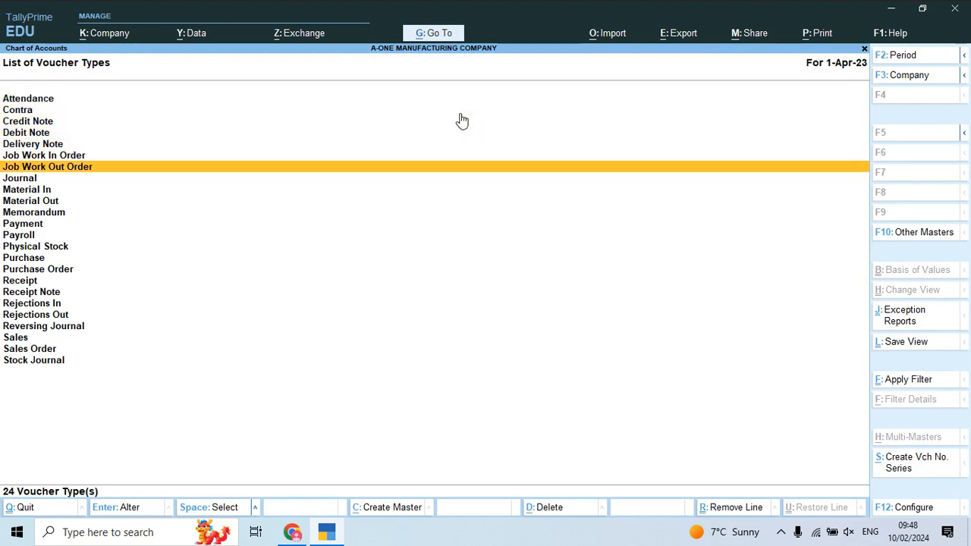
pyautogui.press('Down')
pyautogui.press('Down')
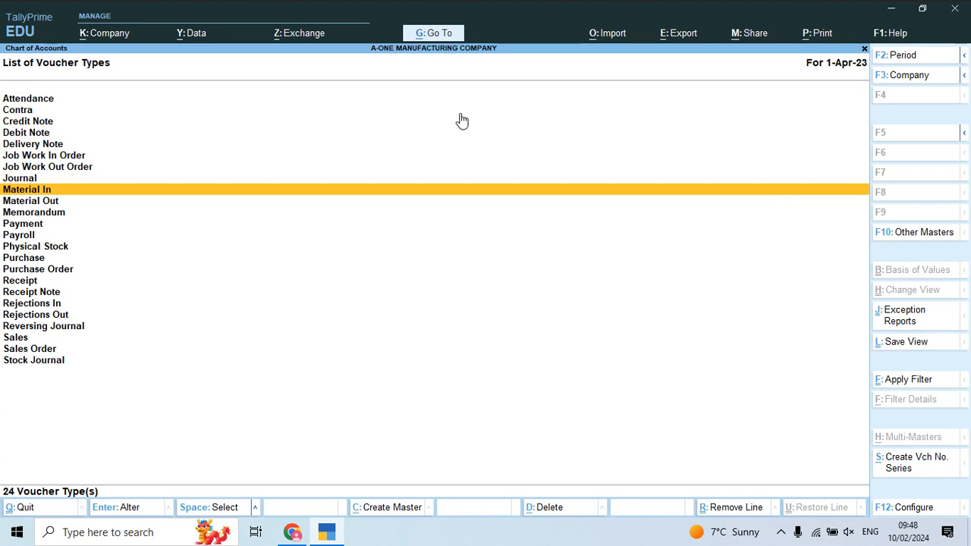
pyautogui.press('Return')
pyautogui.press('Return')
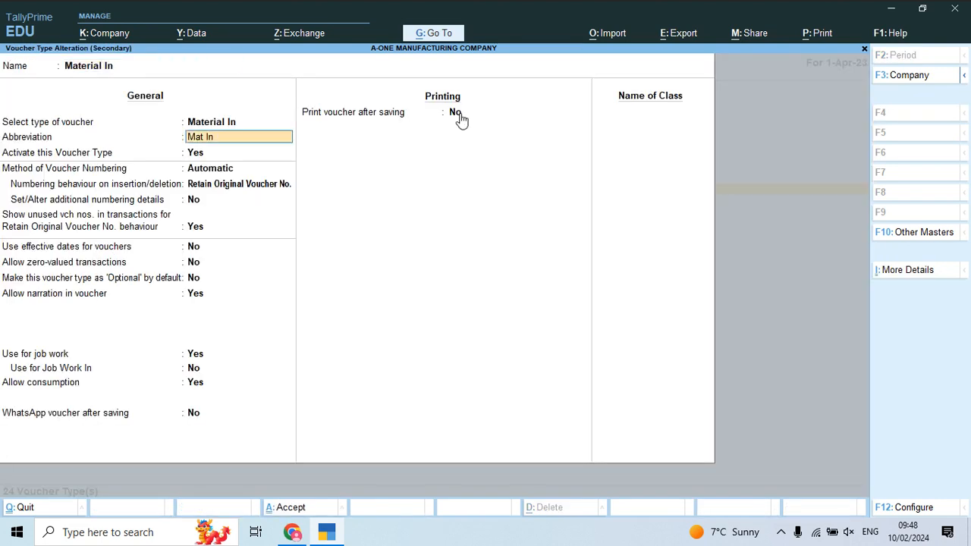
# Check the activation, job work and consumption options of the Material In voucher type and save it
pyautogui.press('Return')
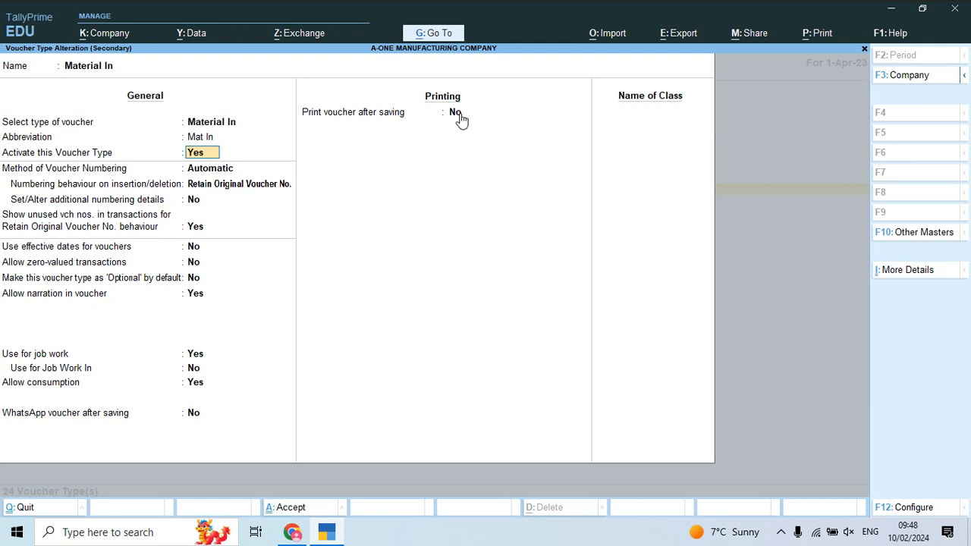
pyautogui.press('Return')
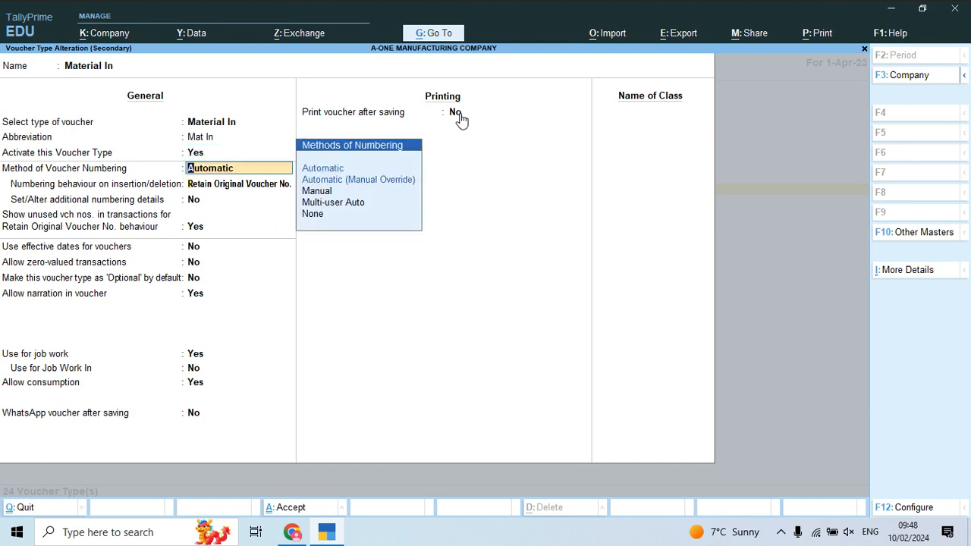
pyautogui.press('Return')
pyautogui.press('Return')
pyautogui.press('Return')
pyautogui.press('Return')
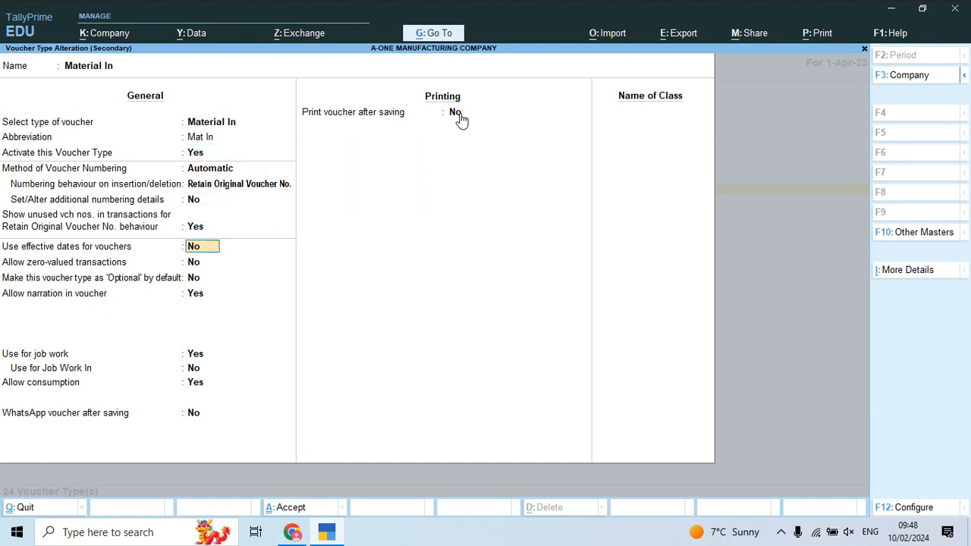
pyautogui.press('Return')
pyautogui.press('Return')
pyautogui.press('Return')
pyautogui.press('Return')
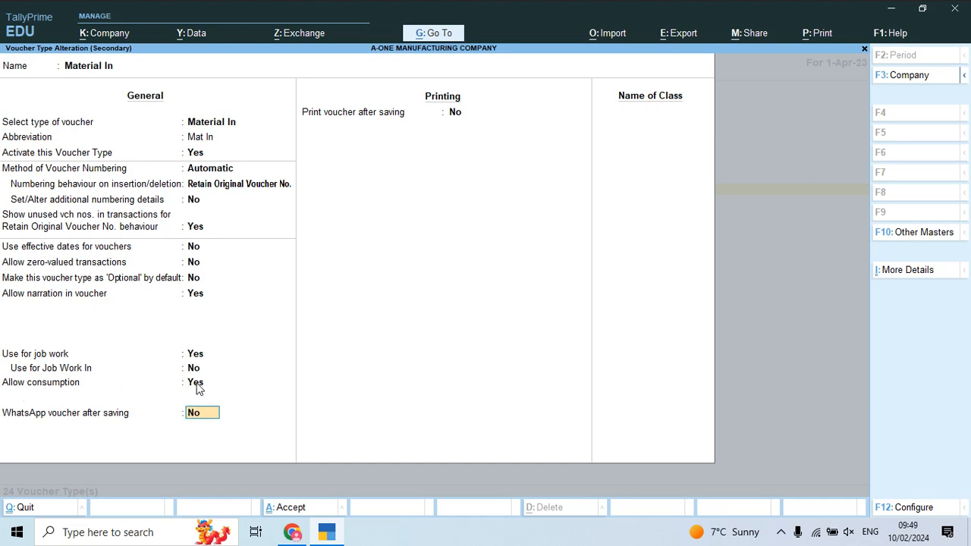
pyautogui.click(196, 155)
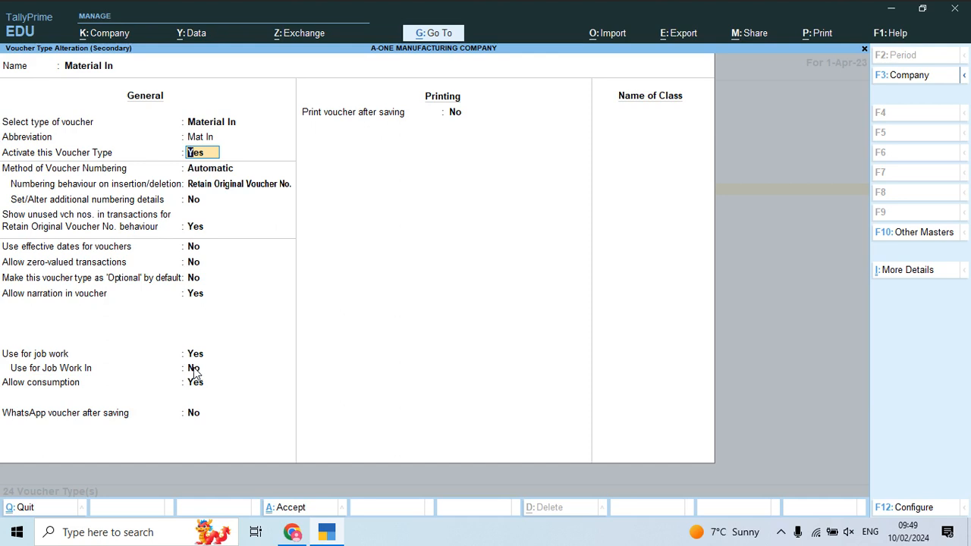
pyautogui.press('ctrl')
pyautogui.hotkey('ctrl', 'a')
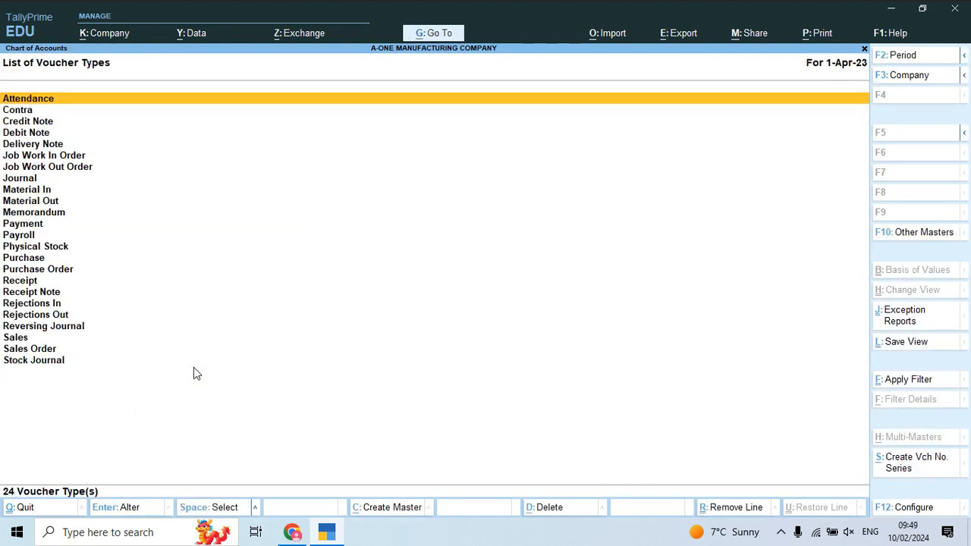
# Open the Material Out voucher type for alteration
pyautogui.press('Down')
pyautogui.press('Down')
pyautogui.press('Down')
pyautogui.press('Down')
pyautogui.press('Down')
pyautogui.press('Down')
pyautogui.press('Down')
pyautogui.press('Down')
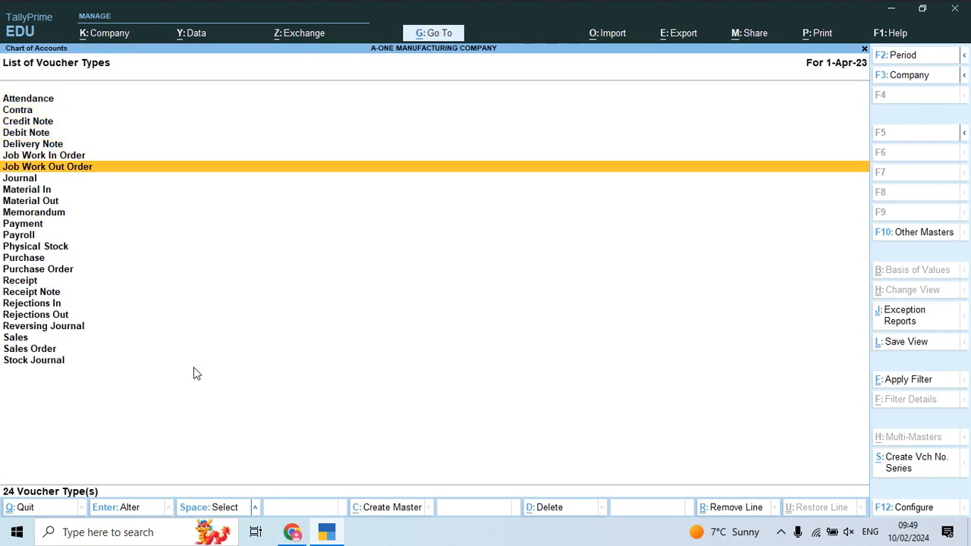
pyautogui.press('Down')
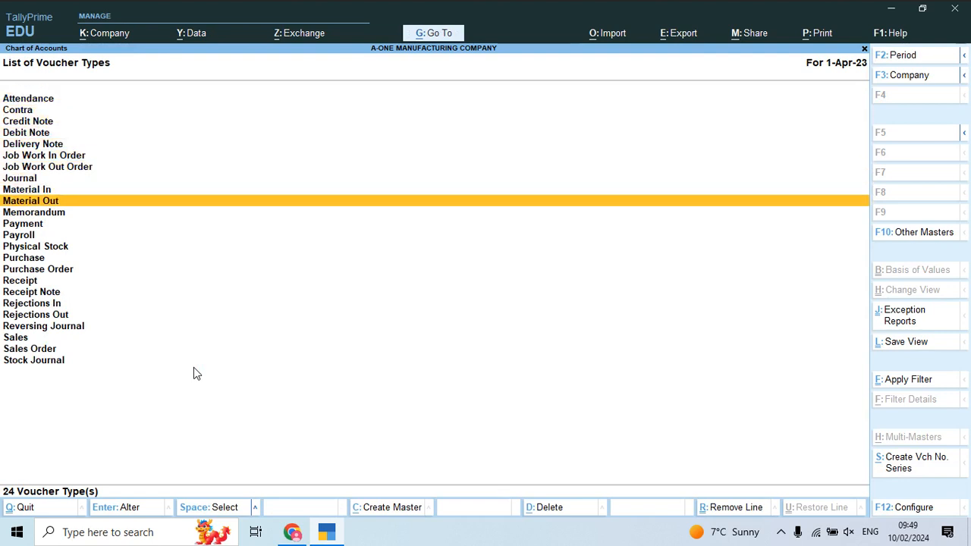
pyautogui.press('Return')
pyautogui.press('Return')
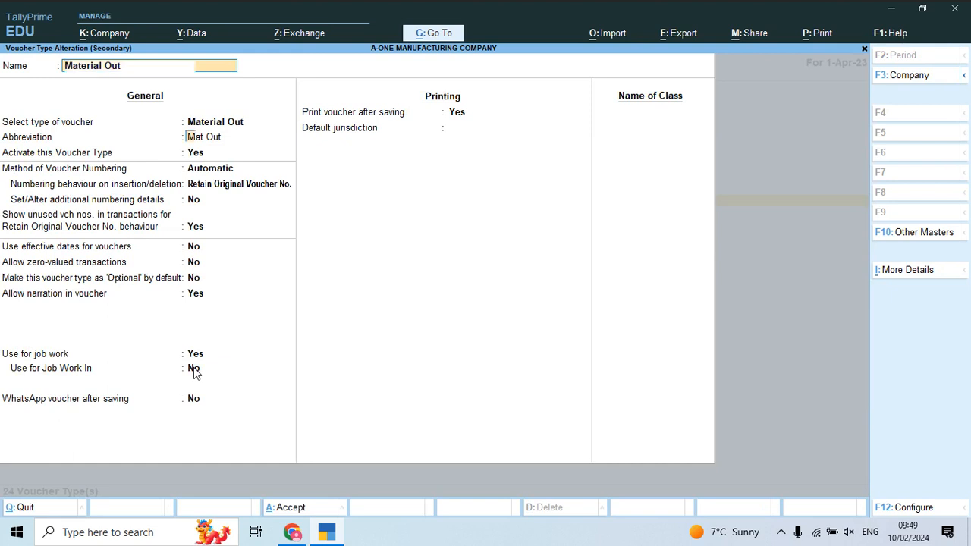
# Check the activation, numbering, job work and printing options of the Material Out voucher type and save it
pyautogui.press('Return')
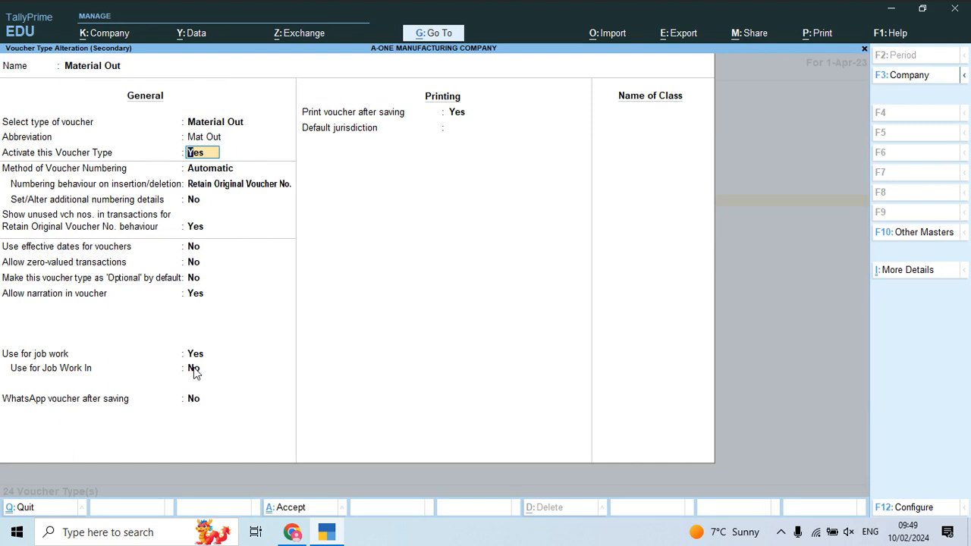
pyautogui.press('Return')
pyautogui.press('Return')
pyautogui.press('Return')
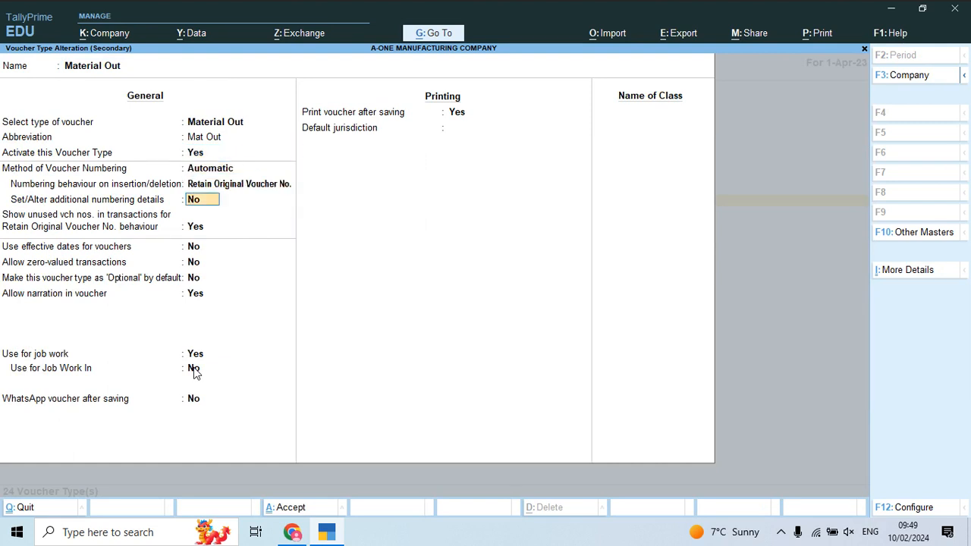
pyautogui.press('Return')
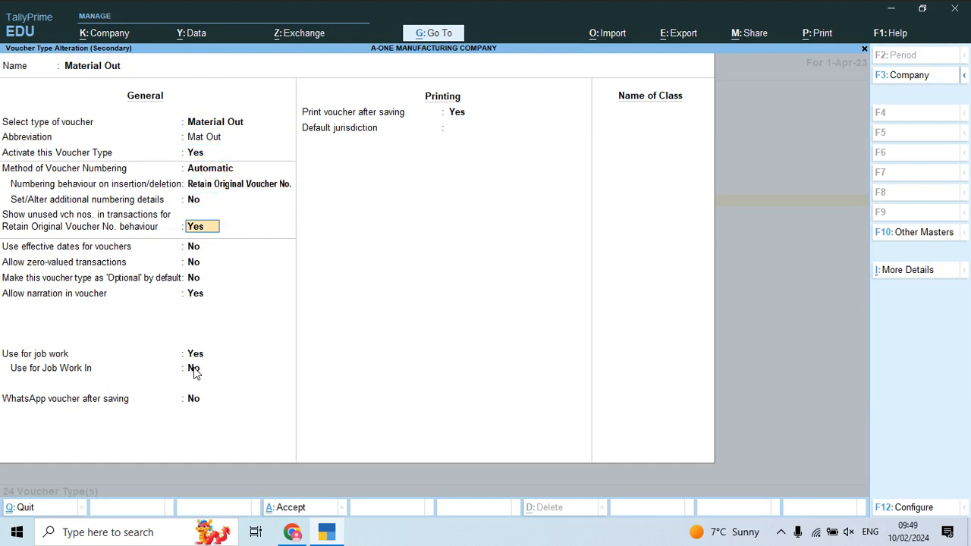
pyautogui.press('Return')
pyautogui.press('Return')
pyautogui.press('Return')
pyautogui.press('Return')
pyautogui.press('Return')
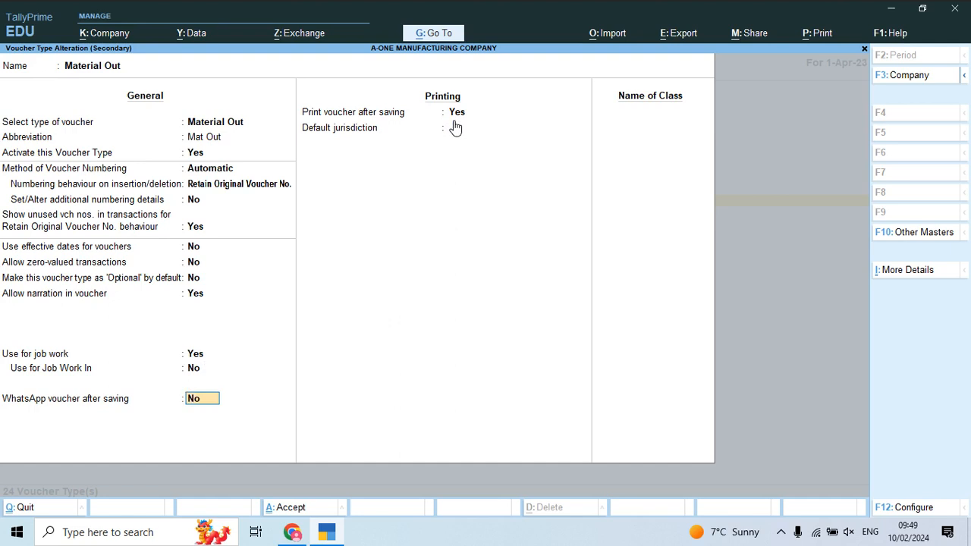
pyautogui.press('ctrl')
pyautogui.hotkey('ctrl', 'a')
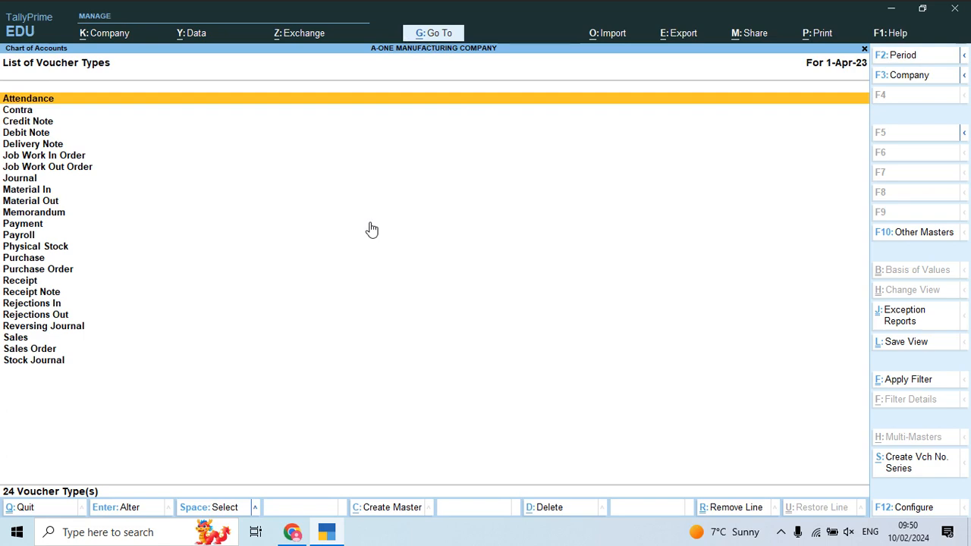
# Switch to Chrome and read the company details and the Bag Drive Tourist Bagage invoice in 5-A ONE MANUFACTURING COMPANY.pdf
pyautogui.hotkey('alt', 'Tab')
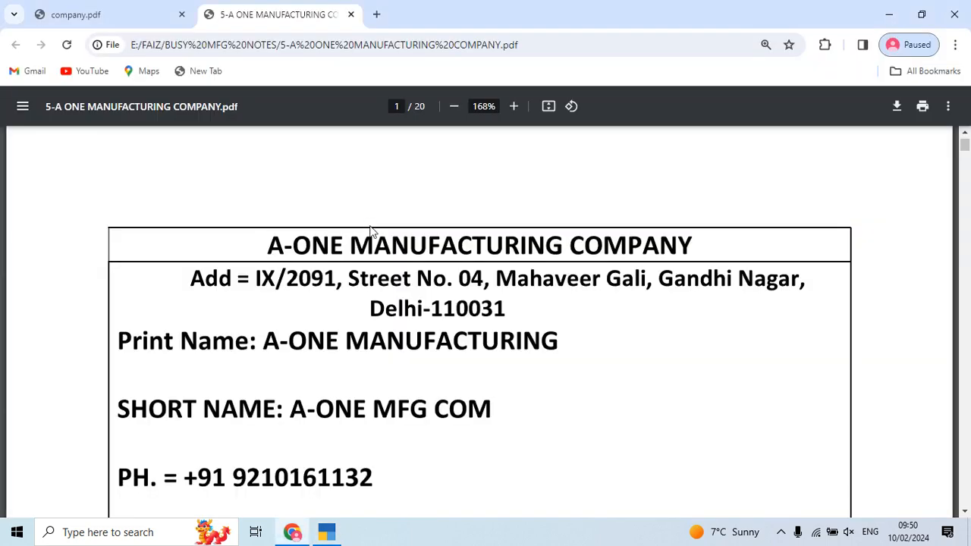
pyautogui.scroll(-2, 413, 252)
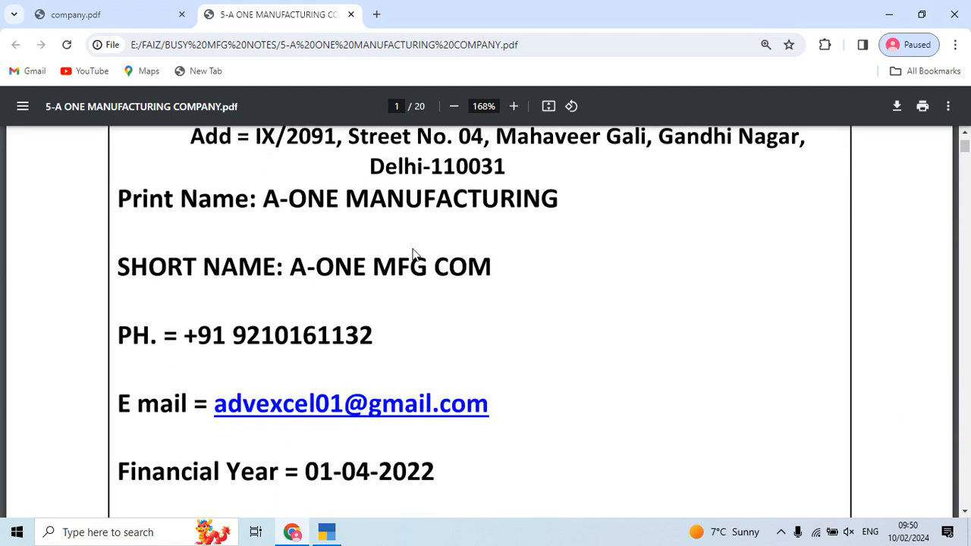
pyautogui.scroll(-3, 414, 252)
pyautogui.scroll(-2, 415, 257)
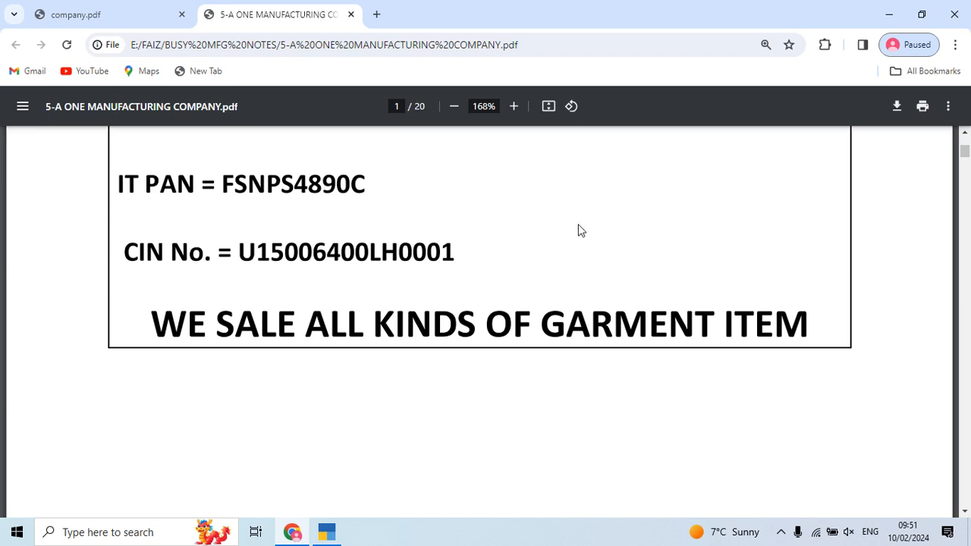
pyautogui.scroll(-2, 577, 224)
pyautogui.scroll(-10, 578, 229)
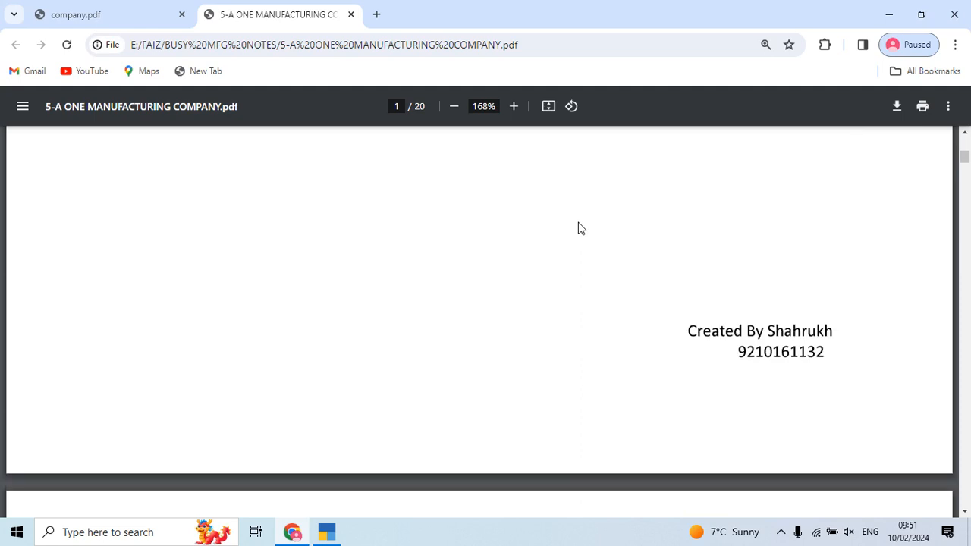
pyautogui.scroll(-3, 578, 228)
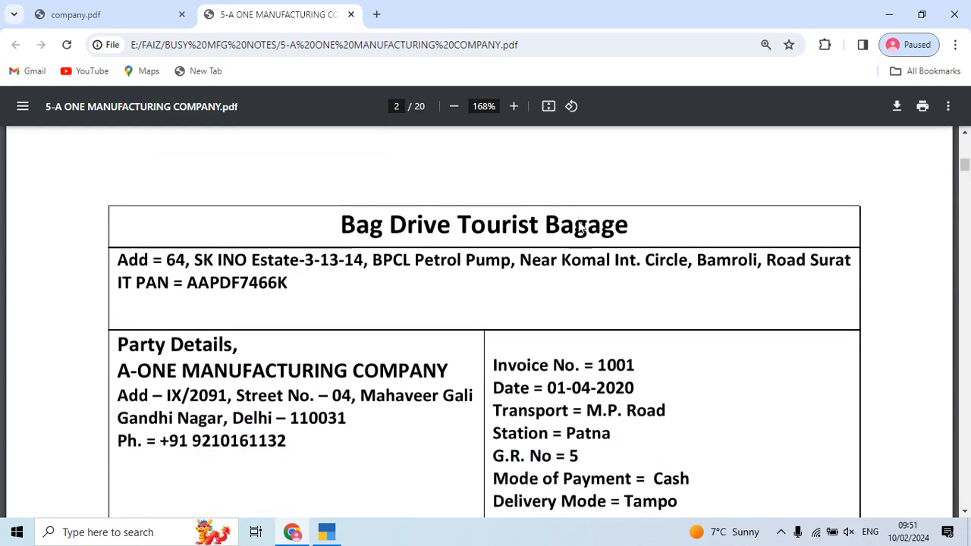
pyautogui.scroll(-1, 578, 226)
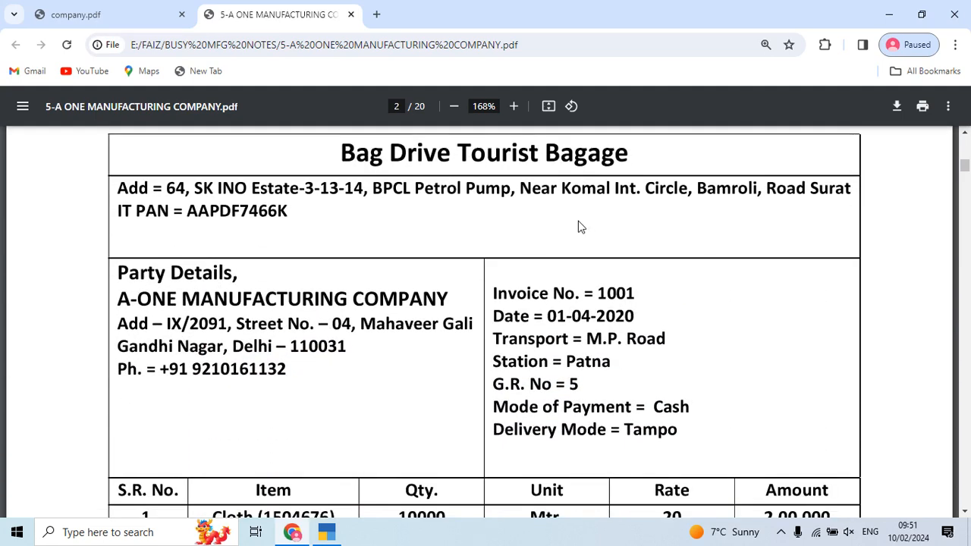
# Switch back to TallyPrime and open the BAG DRIVE TOURIST BAGAGE purchase voucher from the Day Book
pyautogui.hotkey('alt', 'Tab')
pyautogui.press('Escape')
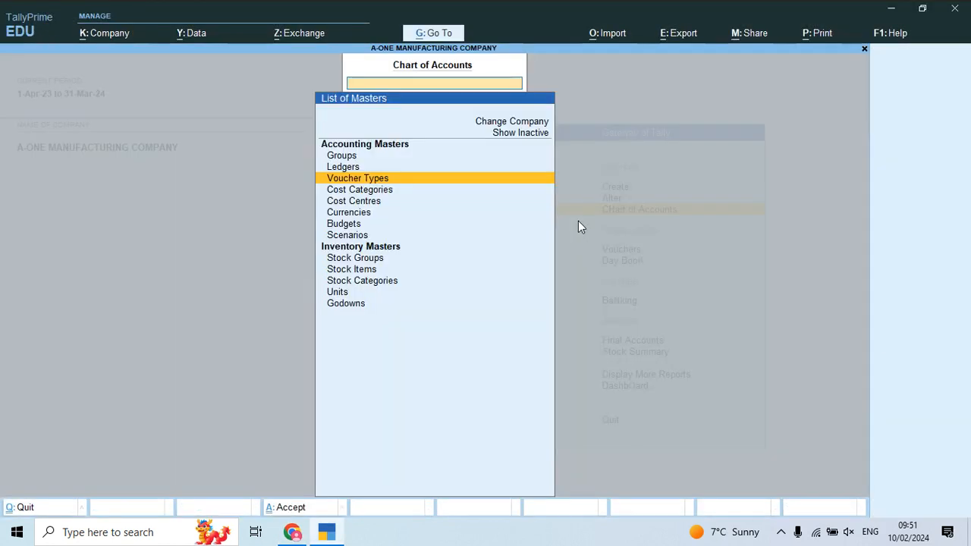
pyautogui.press('Escape')
pyautogui.press('Down')
pyautogui.press('Down')
pyautogui.press('Return')
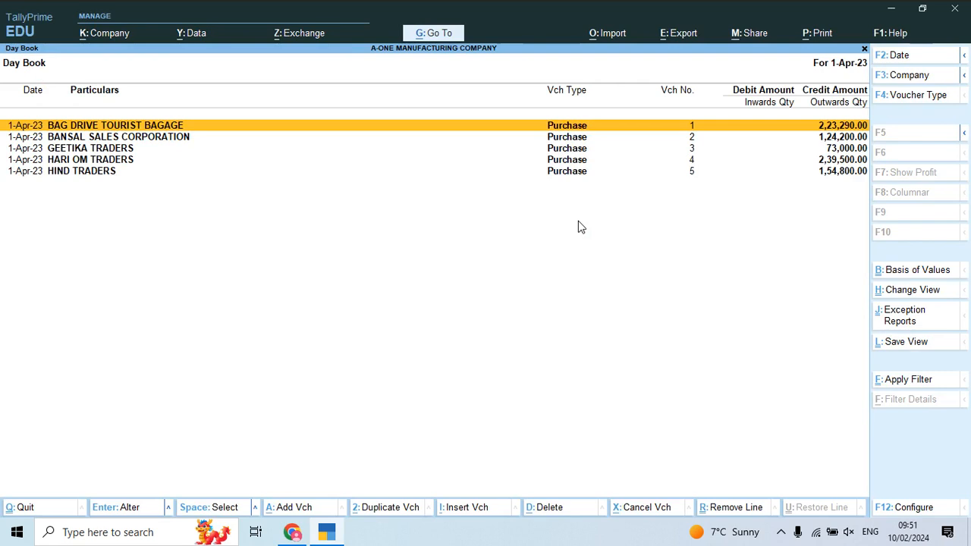
pyautogui.press('Return')
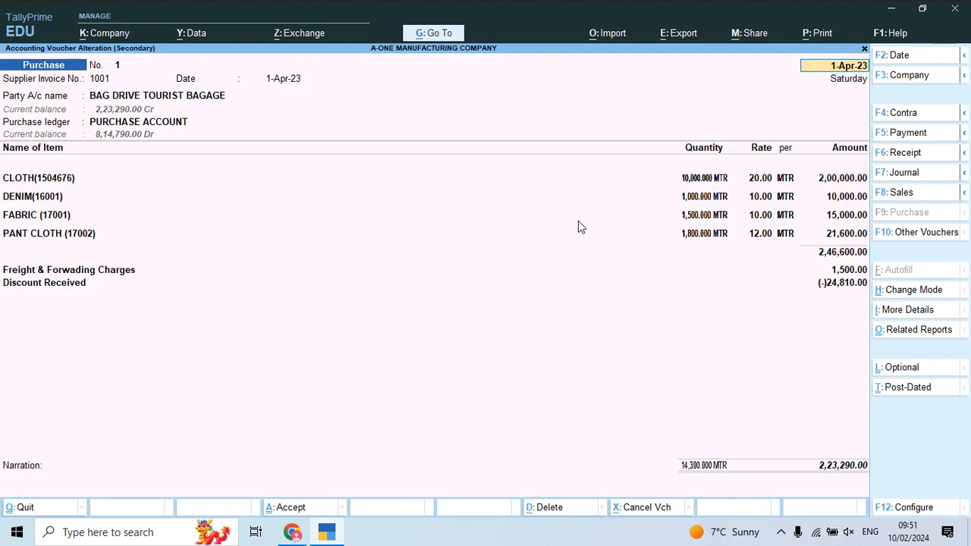
# Open the voucher's BAG DRIVE TOURIST BAGAGE party ledger, check its group and save it
pyautogui.click(185, 97)
pyautogui.hotkey('ctrl', 'Return')
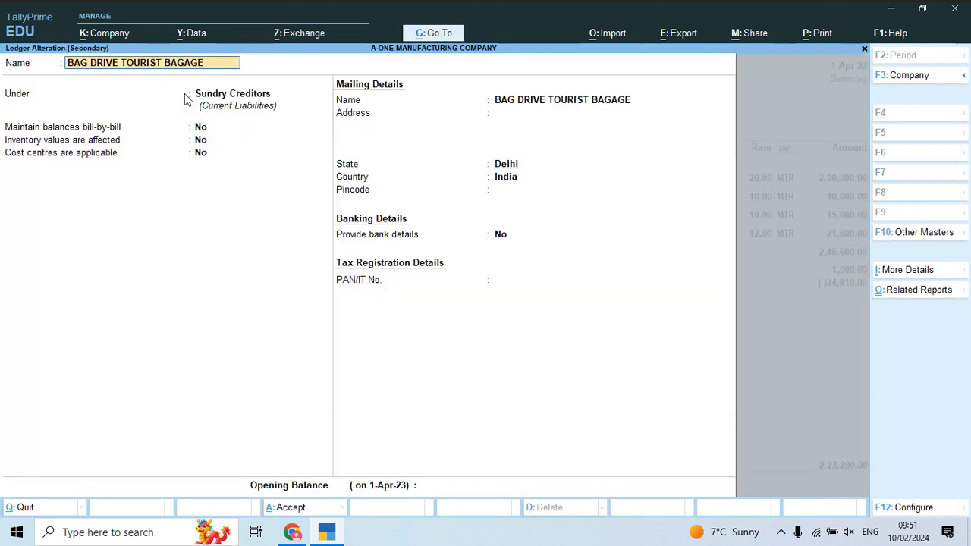
pyautogui.press('Return')
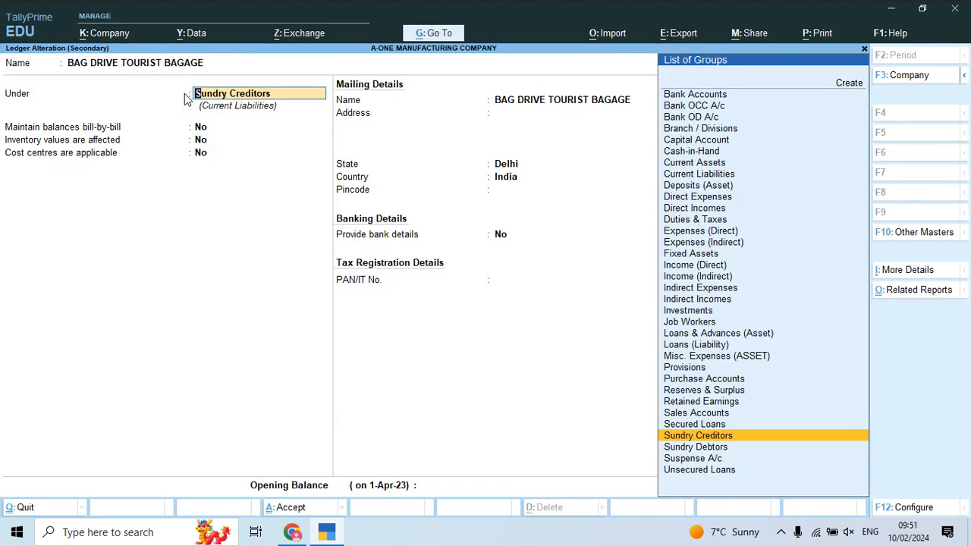
pyautogui.press('Return')
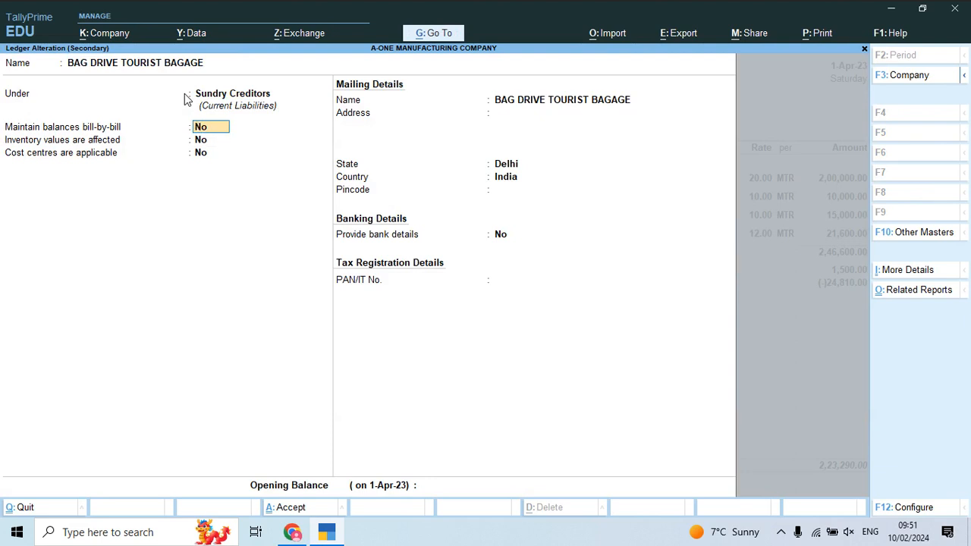
pyautogui.hotkey('ctrl', 'a')
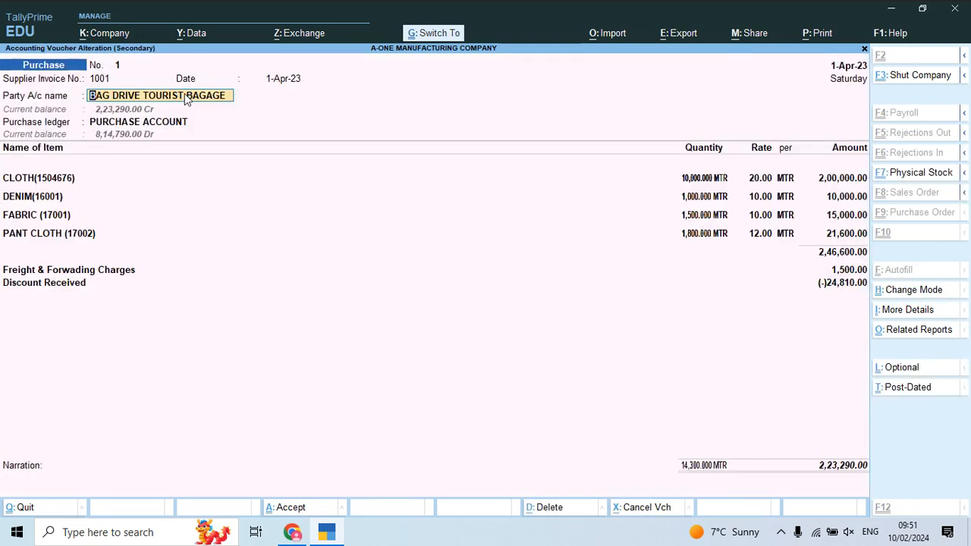
# Accept the voucher's party details and open the PURCHASE ACCOUNT ledger for alteration
pyautogui.press('Return')
pyautogui.hotkey('ctrl', 'a')
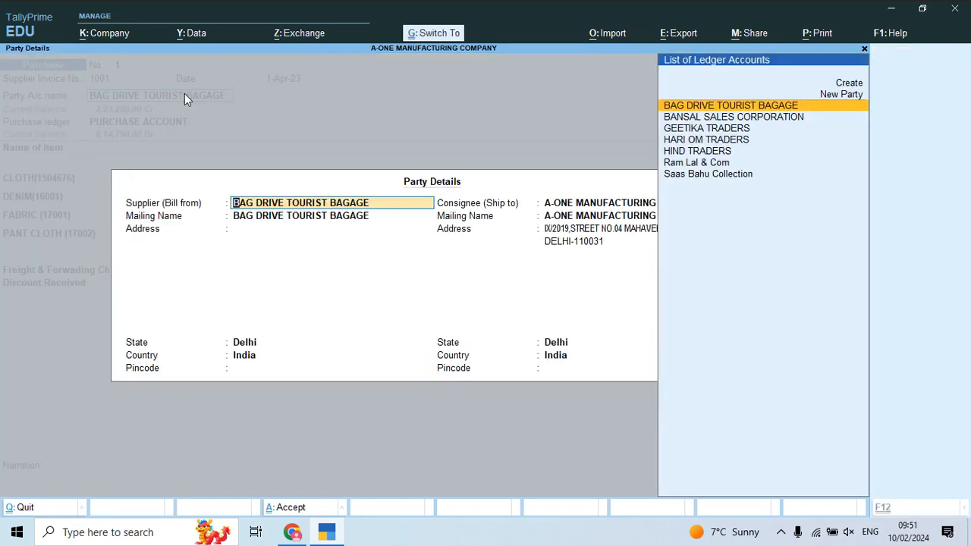
pyautogui.hotkey('ctrl', 'a')
pyautogui.hotkey('ctrl', 'Return')
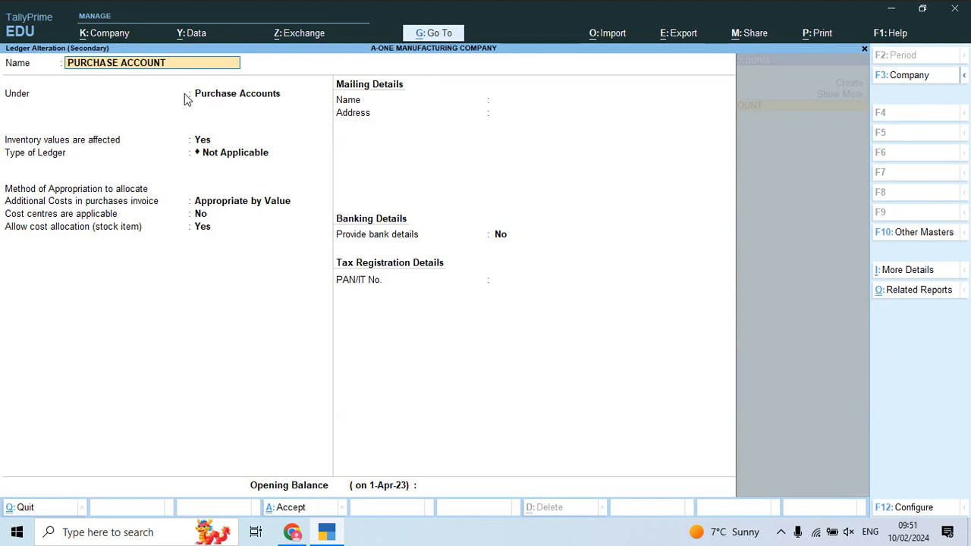
# Check the PURCHASE ACCOUNT ledger's group, inventory, additional cost appropriation, cost centre and cost allocation settings
pyautogui.press('Return')
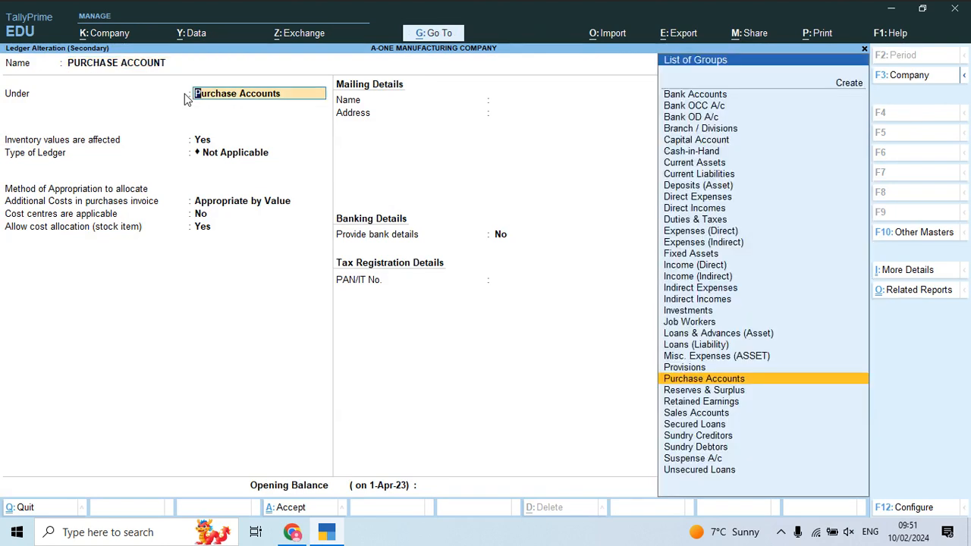
pyautogui.press('Return')
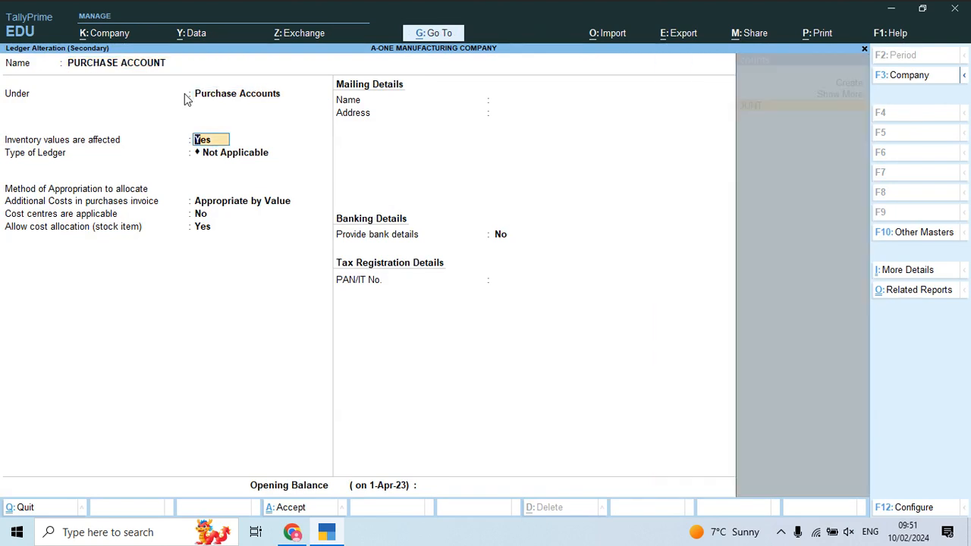
pyautogui.press('Return')
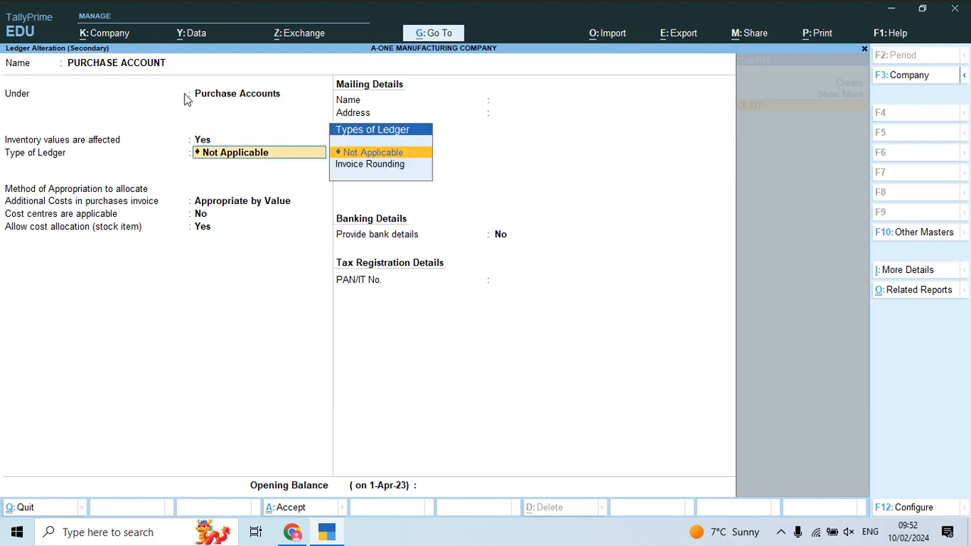
pyautogui.press('Return')
pyautogui.press('Return')
pyautogui.press('Return')
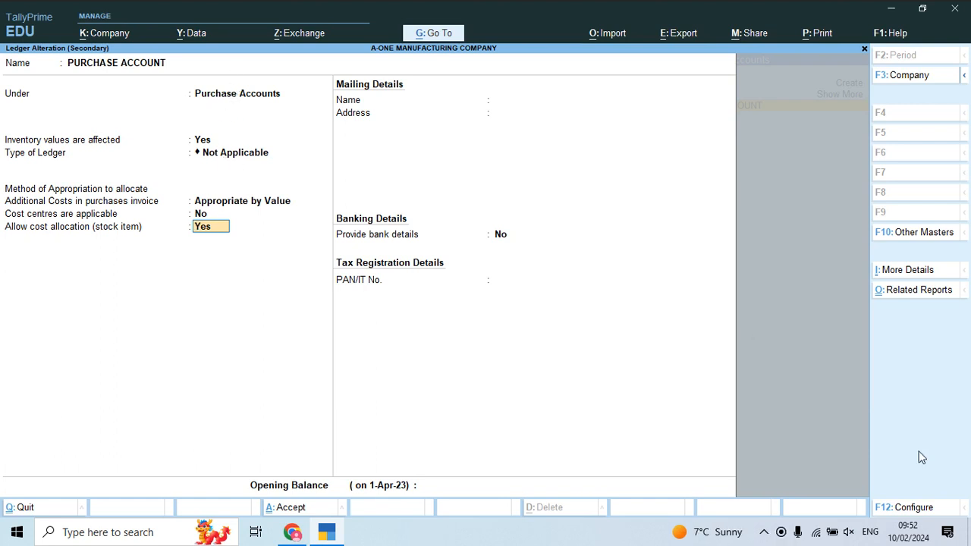
# Open the ledger configuration and review the general details settings from name aliases to applying cost centres
pyautogui.click(907, 513)
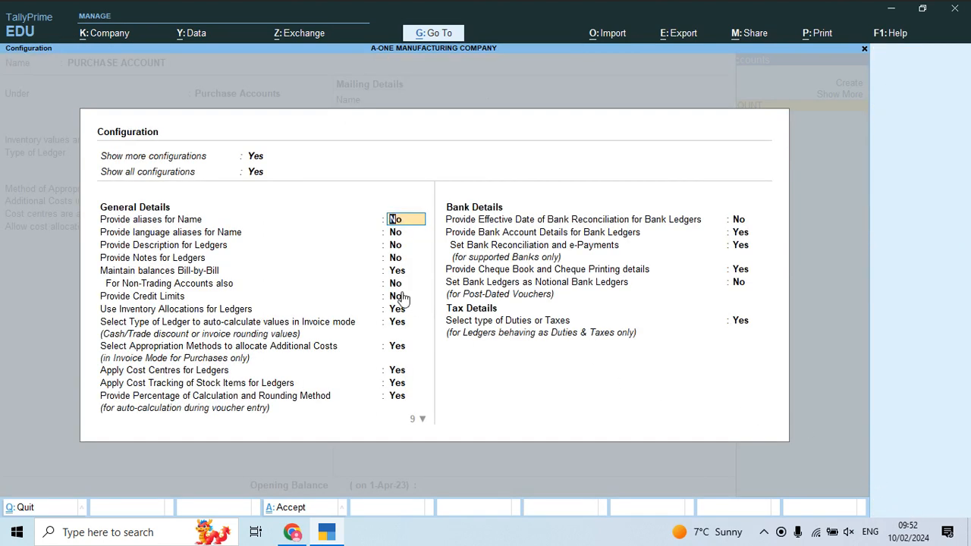
pyautogui.press('Return')
pyautogui.press('Return')
pyautogui.press('Return')
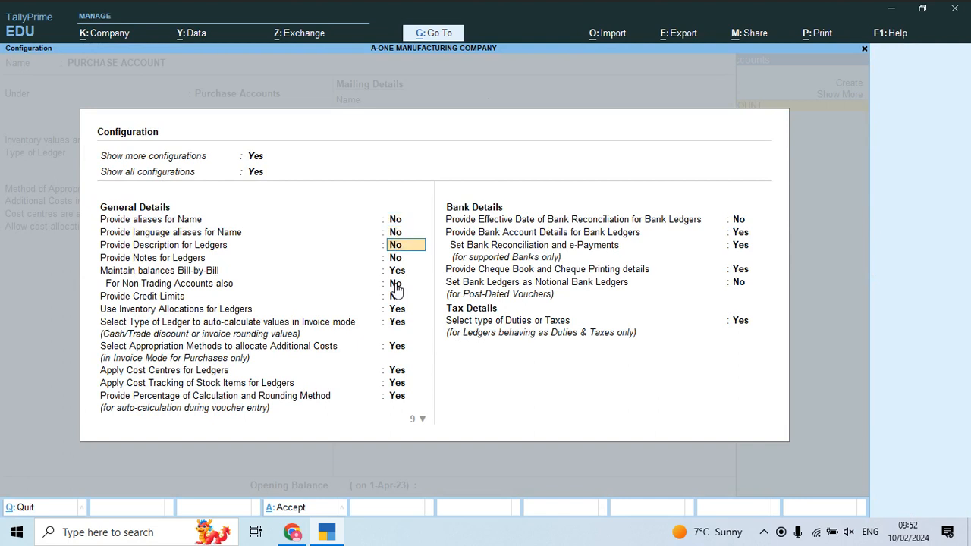
pyautogui.press('Return')
pyautogui.press('Return')
pyautogui.press('Return')
pyautogui.press('Return')
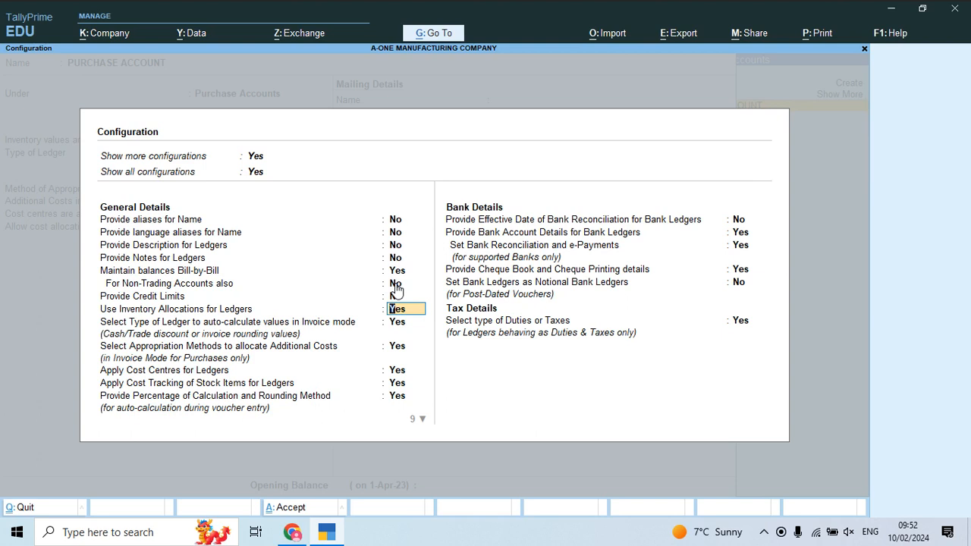
pyautogui.press('Return')
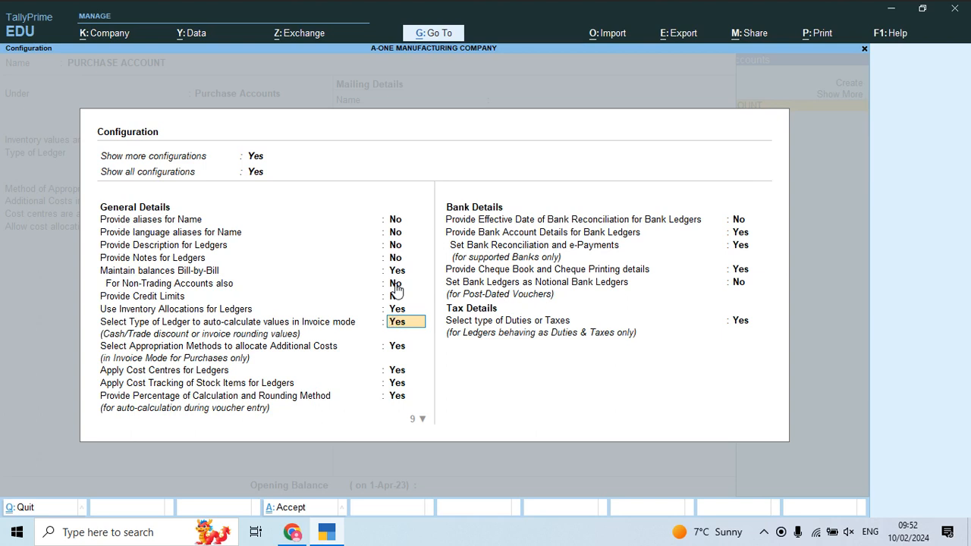
pyautogui.press('Return')
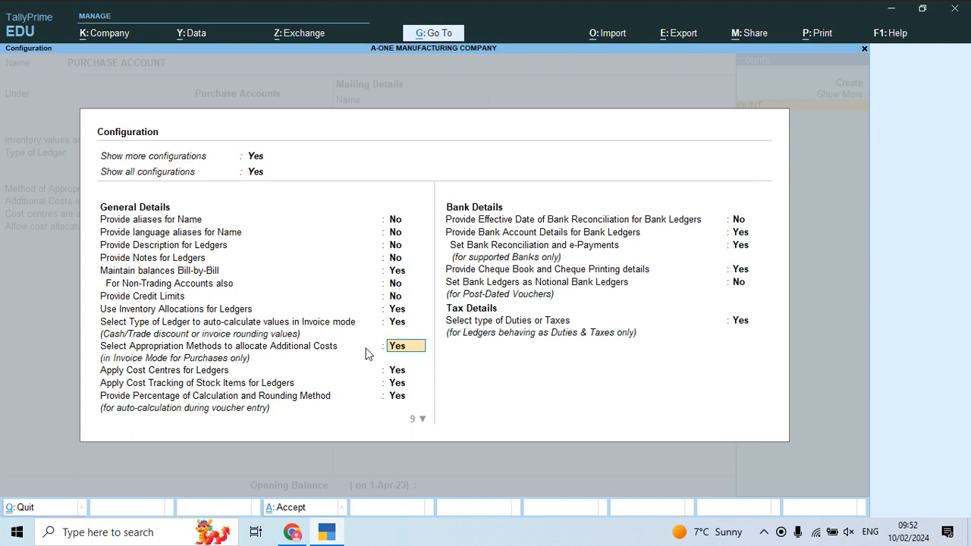
pyautogui.press('Return')
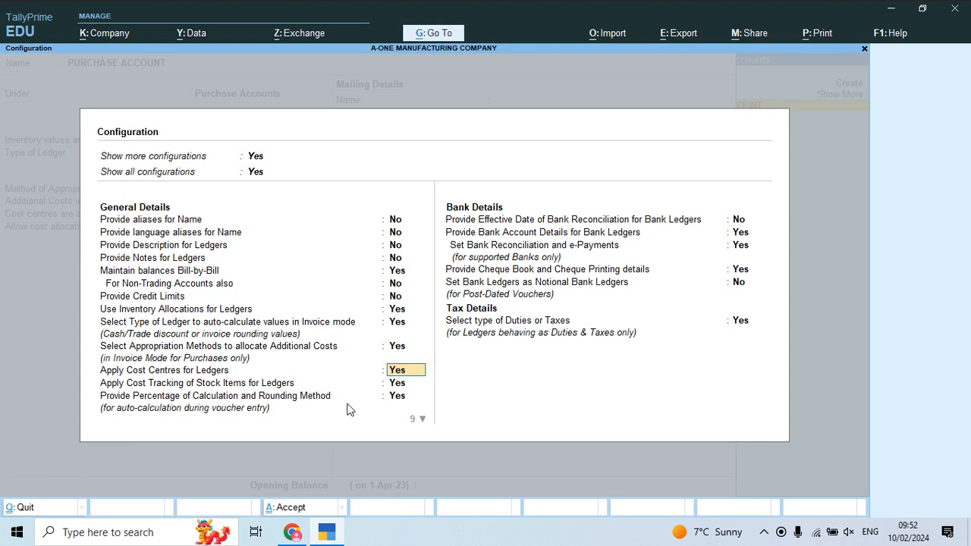
# Review the configuration's cost tracking, rounding method, opening balance, position index and party details settings
pyautogui.press('Return')
pyautogui.press('Return')
pyautogui.press('Return')
pyautogui.press('Return')
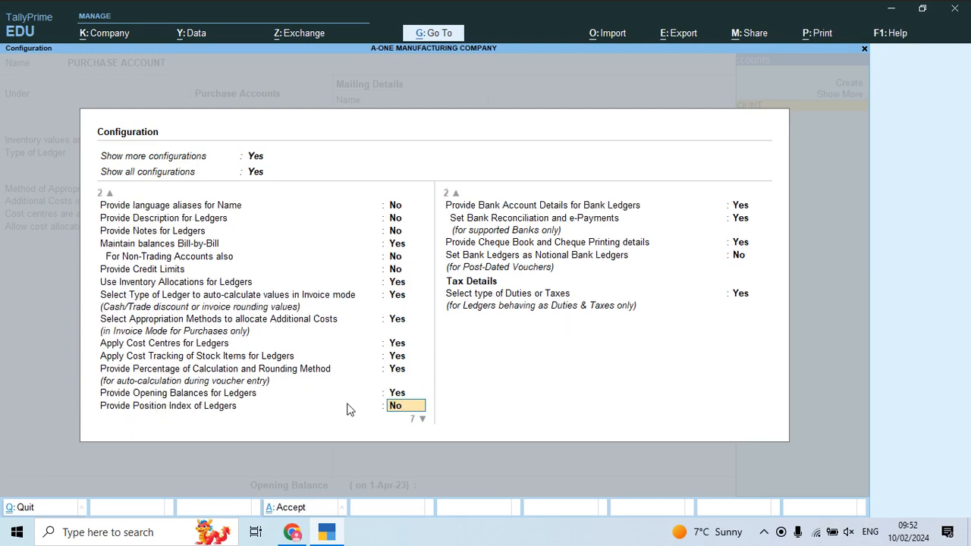
pyautogui.press('Return')
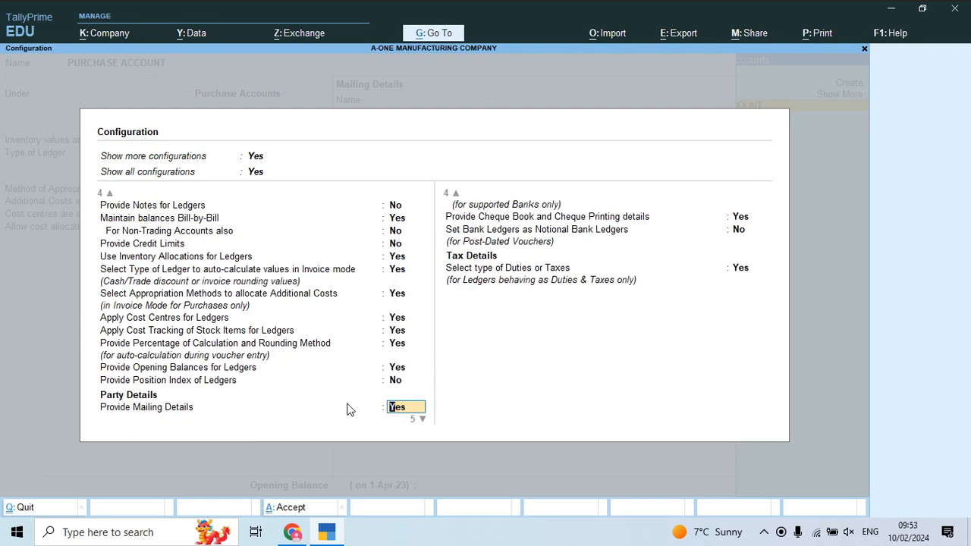
pyautogui.press('Return')
pyautogui.press('Return')
pyautogui.press('Return')
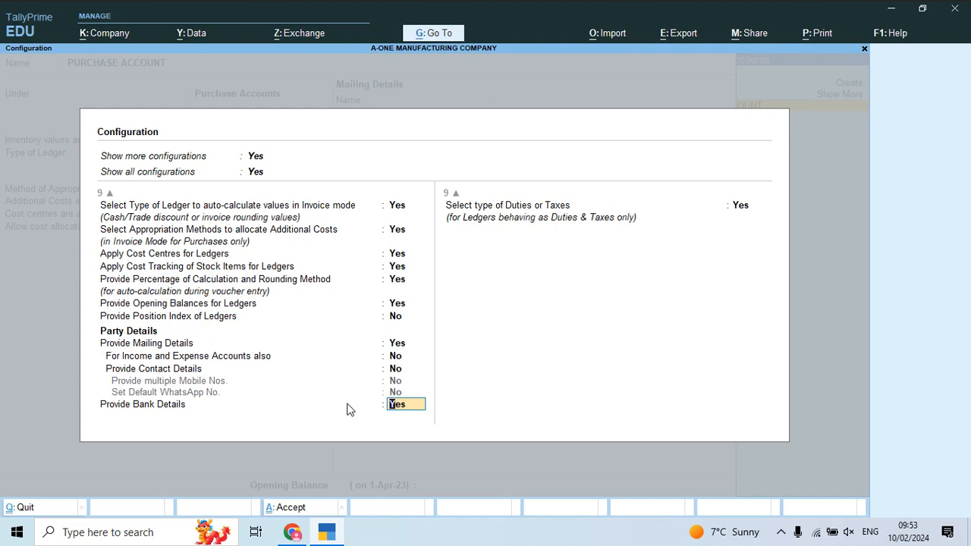
# Check the configuration's bank reconciliation and cheque book settings, accept it and save the PURCHASE ACCOUNT ledger
pyautogui.press('Return')
pyautogui.press('Return')
pyautogui.press('Return')
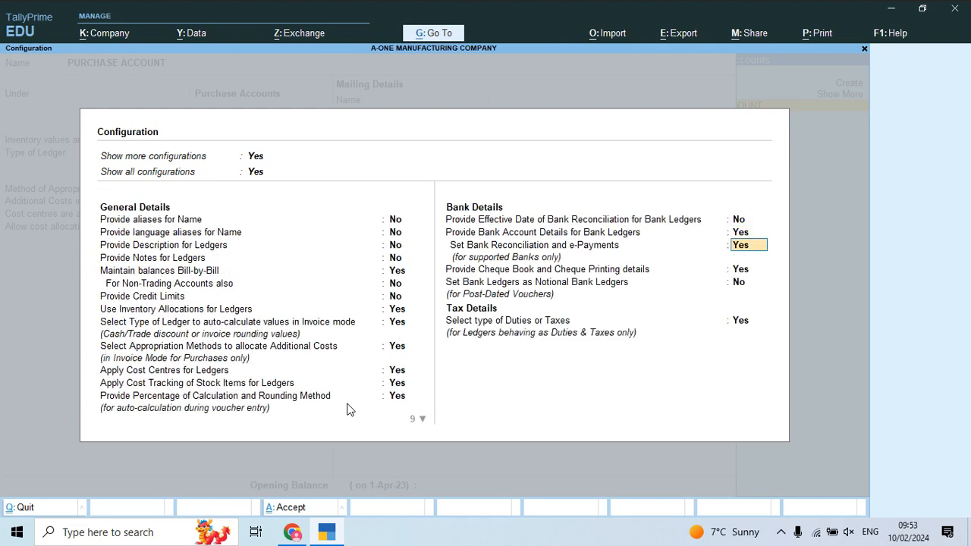
pyautogui.press('Return')
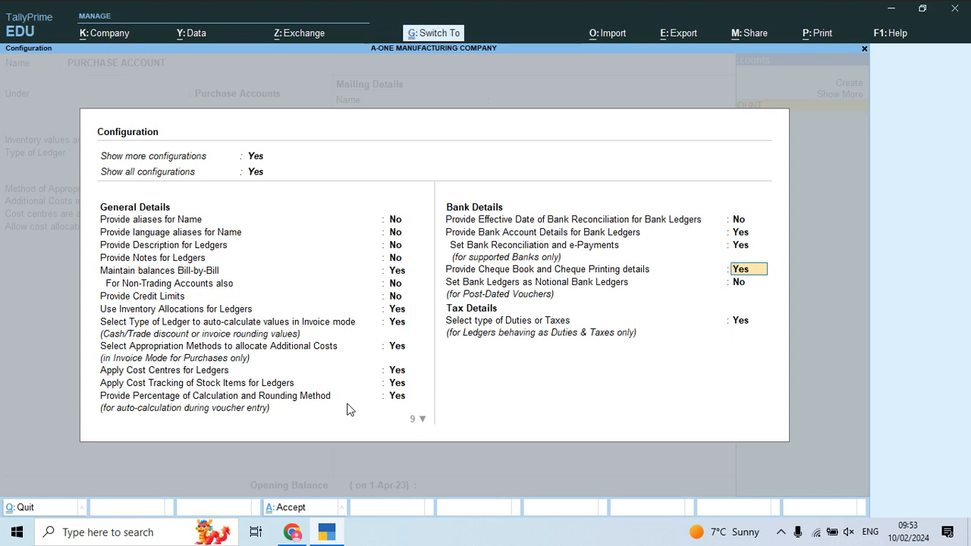
pyautogui.hotkey('ctrl', 'a')
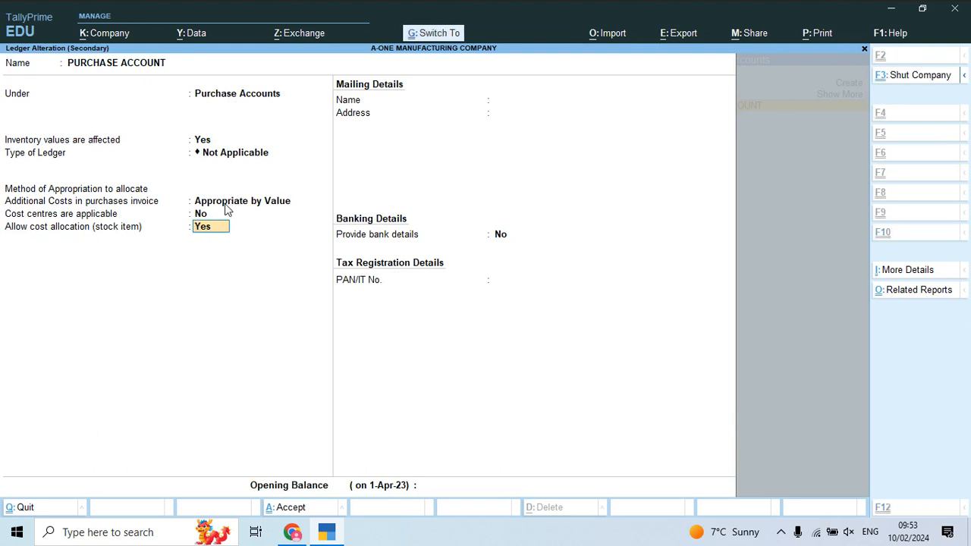
pyautogui.hotkey('ctrl', 'a')
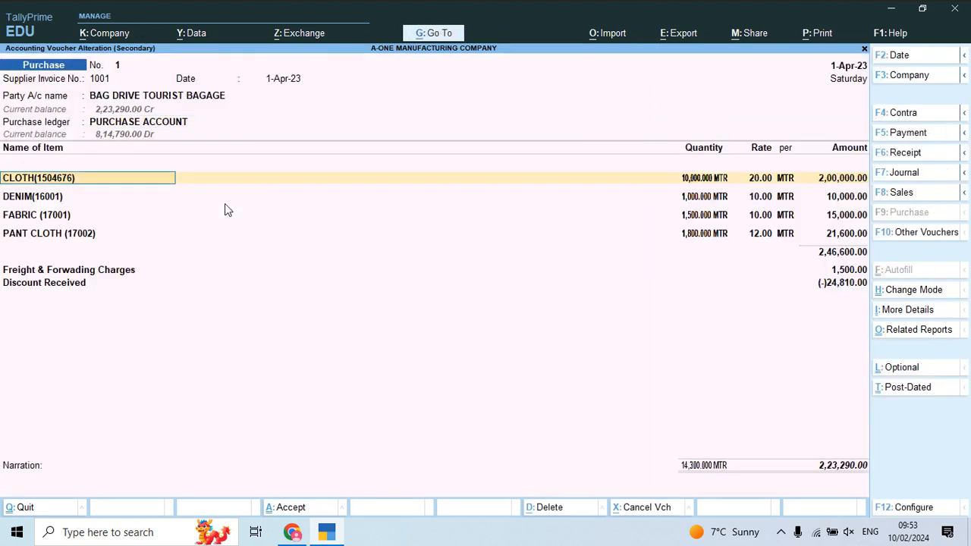
# Open the CLOTH(1504676) stock item, check its details and its RAW MATERIAL stock group, and save the item
pyautogui.hotkey('ctrl', 'Return')
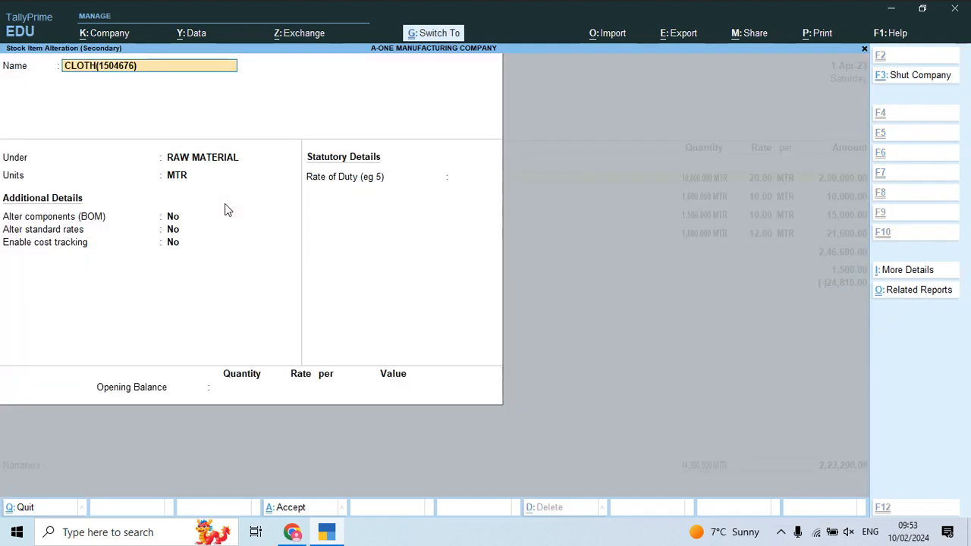
pyautogui.press('Return')
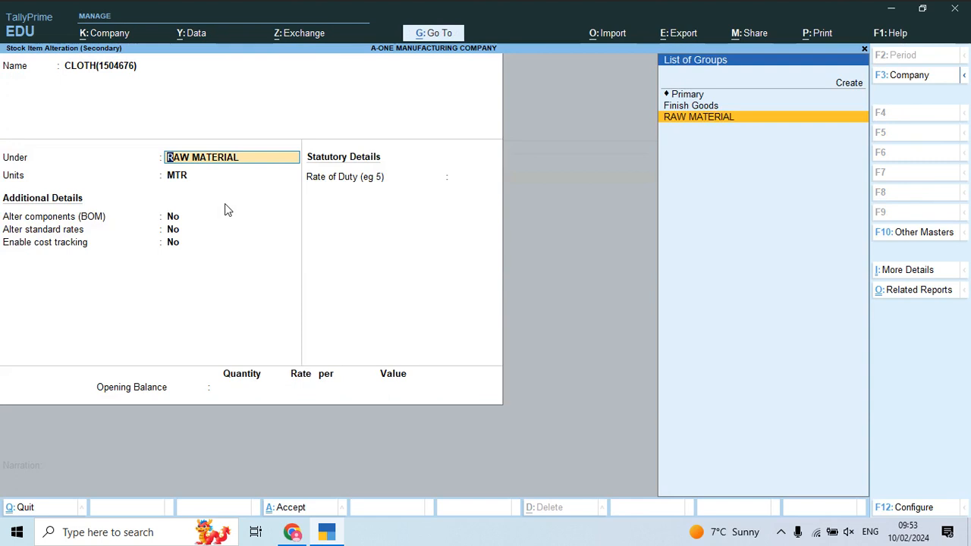
pyautogui.hotkey('ctrl', 'Return')
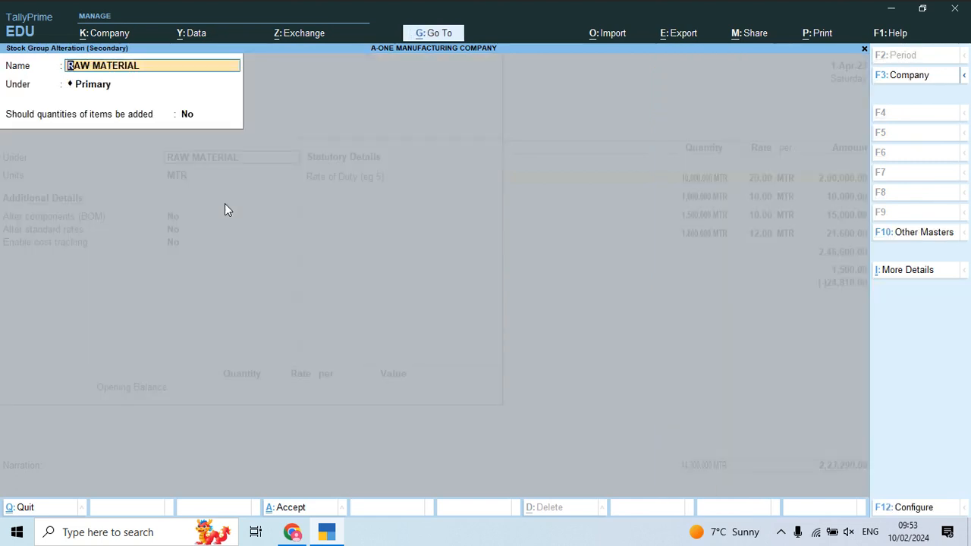
pyautogui.press('Return')
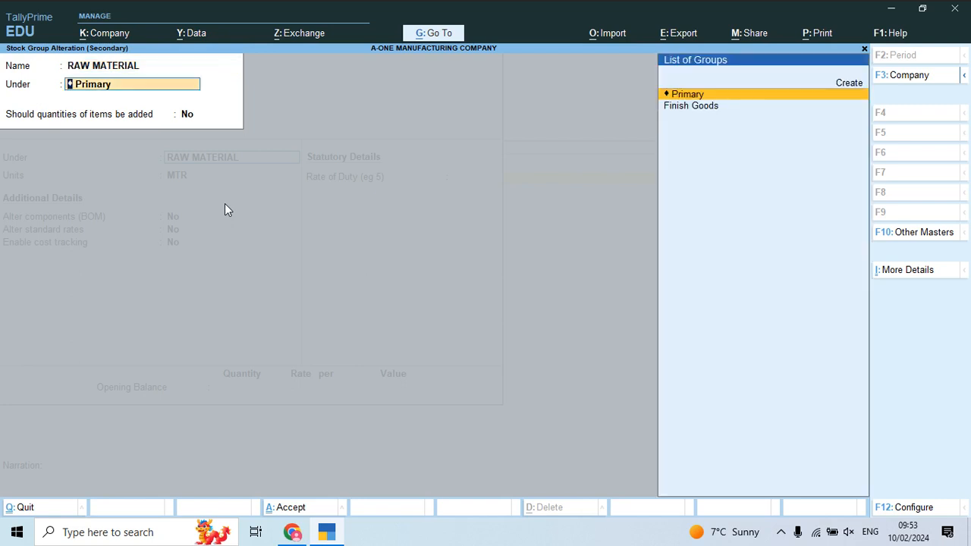
pyautogui.press('Return')
pyautogui.press('Return')
pyautogui.press('Return')
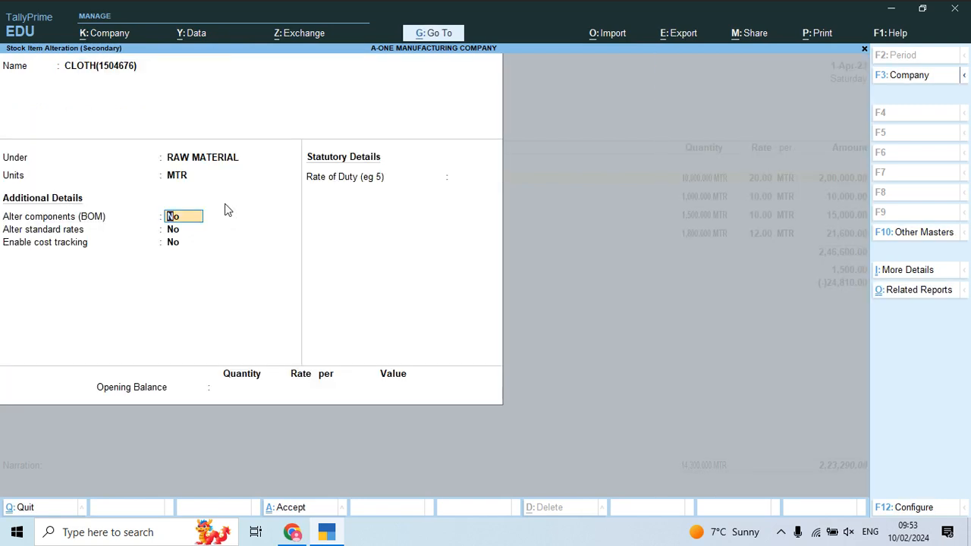
pyautogui.press('Return')
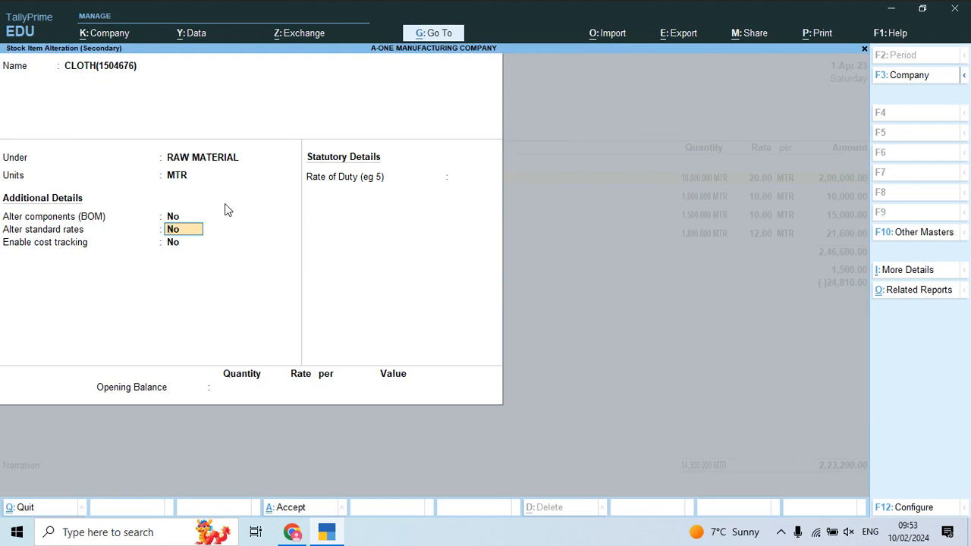
pyautogui.hotkey('ctrl', 'a')
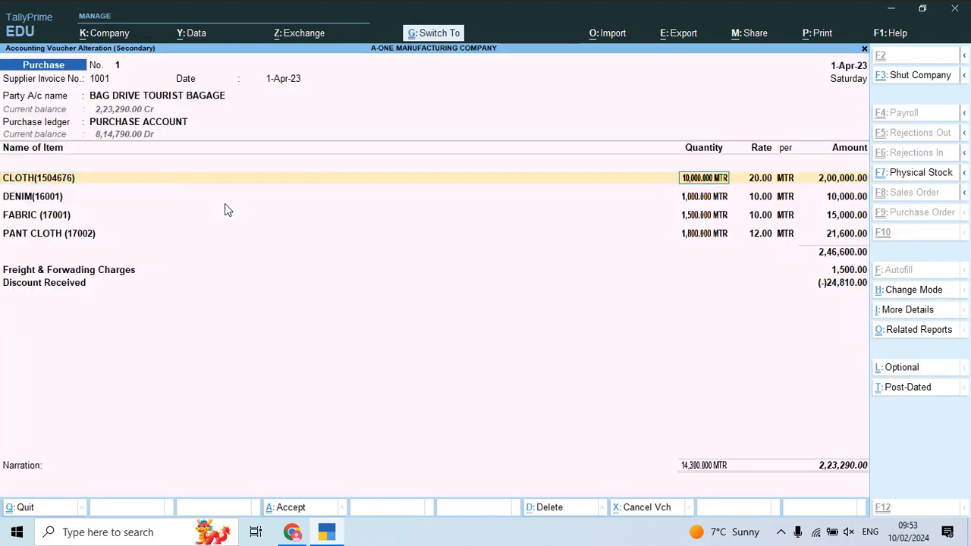
# Go past the CLOTH line's quantity, rate and amount, check the DENIM(16001) stock item's details and save it
pyautogui.press('Return')
pyautogui.press('Return')
pyautogui.press('Return')
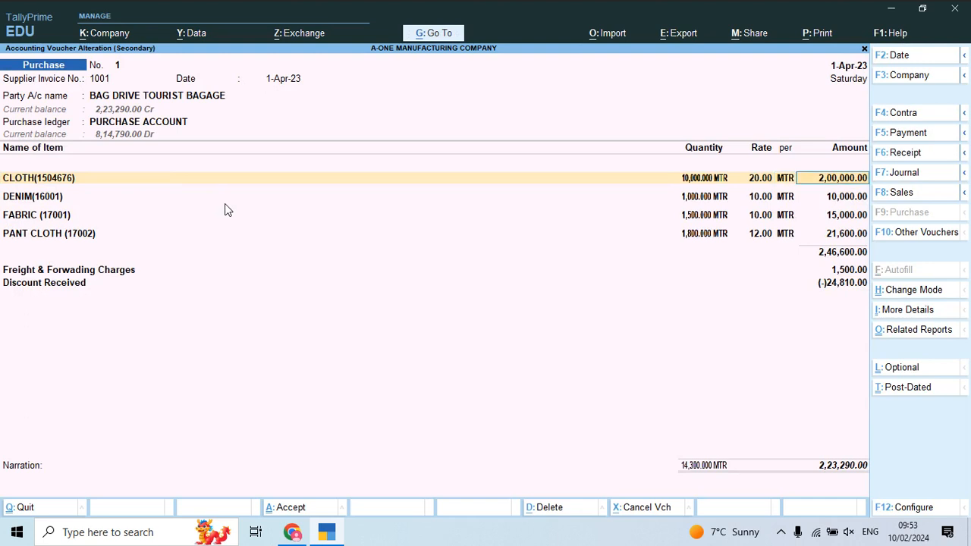
pyautogui.hotkey('ctrl', 'Return')
pyautogui.press('Return')
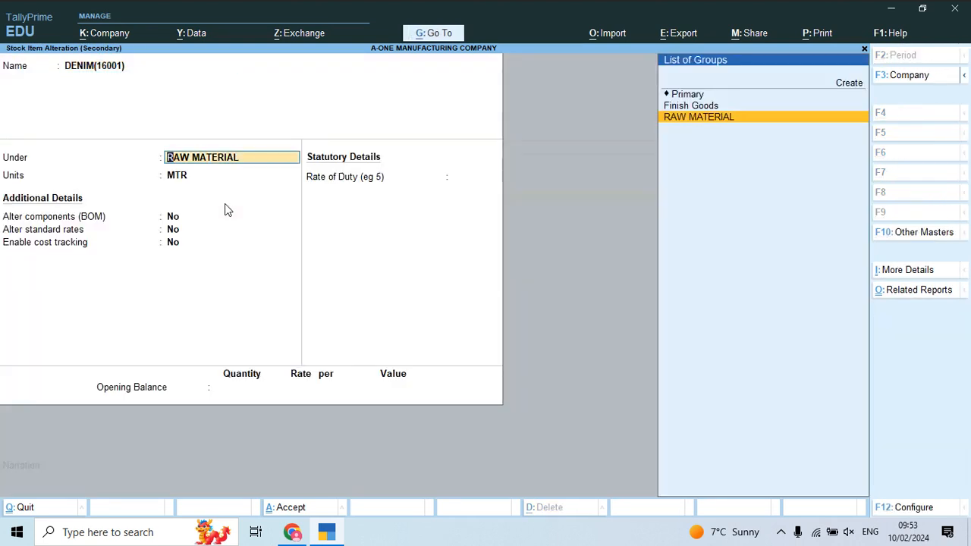
pyautogui.press('Return')
pyautogui.press('Return')
pyautogui.press('Return')
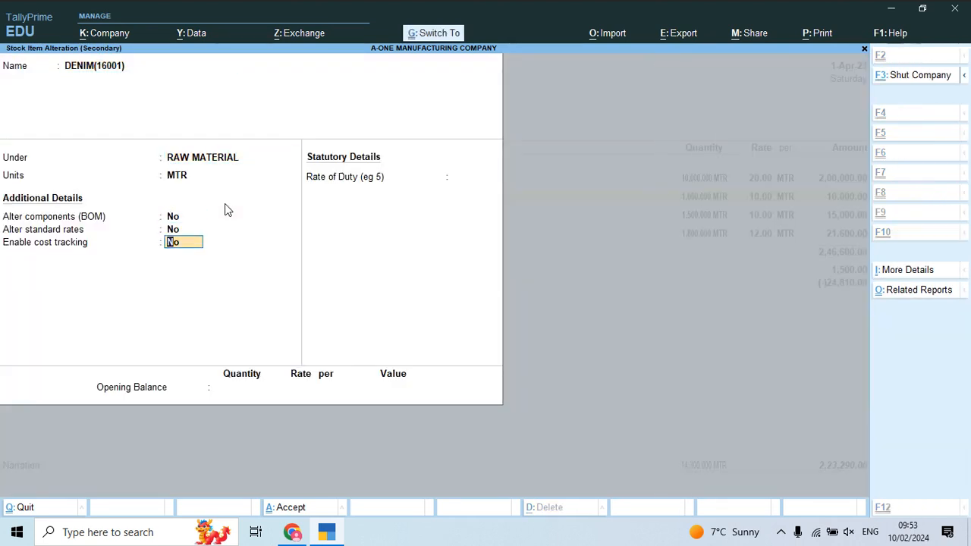
pyautogui.hotkey('ctrl', 'a')
# Go past the DENIM line's values, check the FABRIC (17001) stock item's group and additional details, and save it
pyautogui.press('Return')
pyautogui.press('Return')
pyautogui.press('Return')
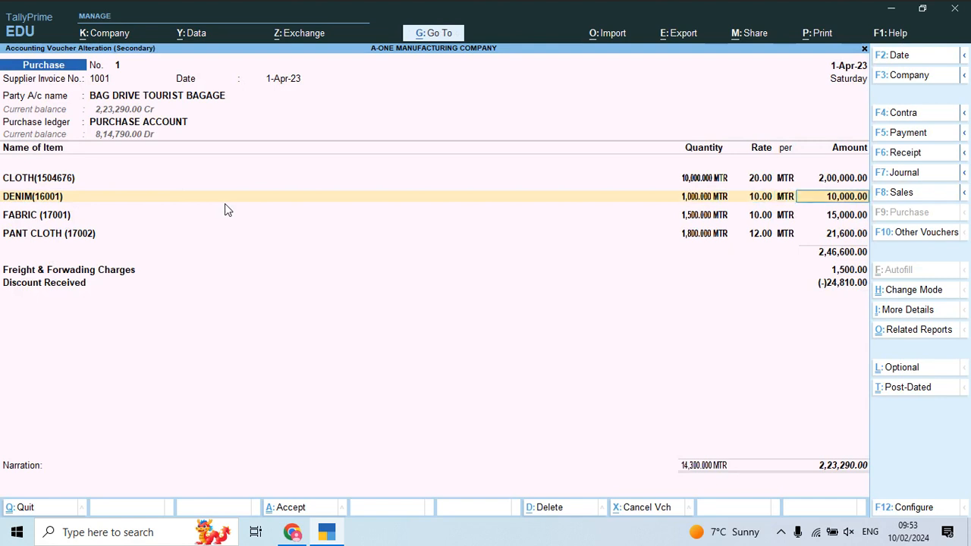
pyautogui.hotkey('ctrl', 'Return')
pyautogui.press('Return')
pyautogui.press('Return')
pyautogui.press('Return')
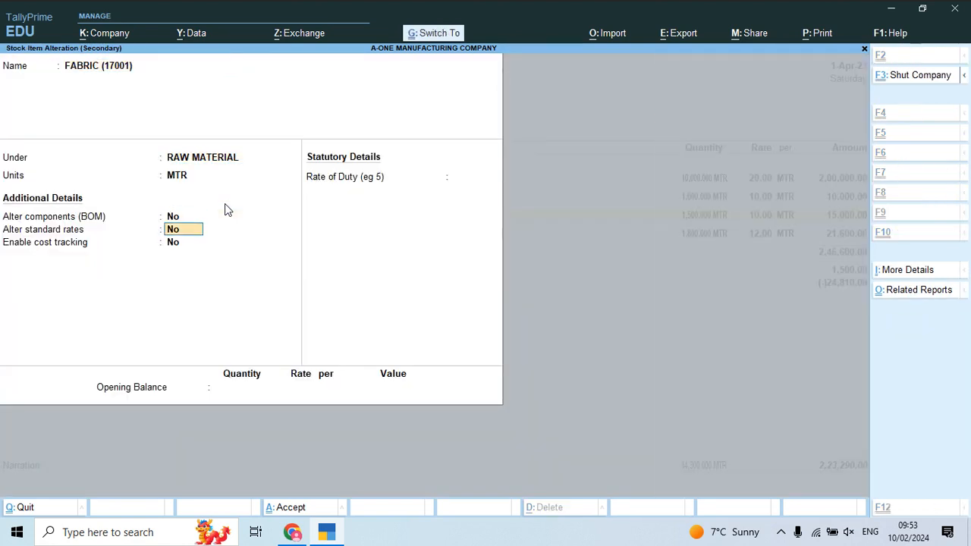
pyautogui.hotkey('ctrl', 'a')
# Review the quantity, rate and amount of the FABRIC (17001) and PANT CLOTH (17002) lines in the purchase voucher
pyautogui.press('Return')
pyautogui.press('Return')
pyautogui.press('Return')
pyautogui.press('Return')
pyautogui.press('Return')
pyautogui.press('Return')
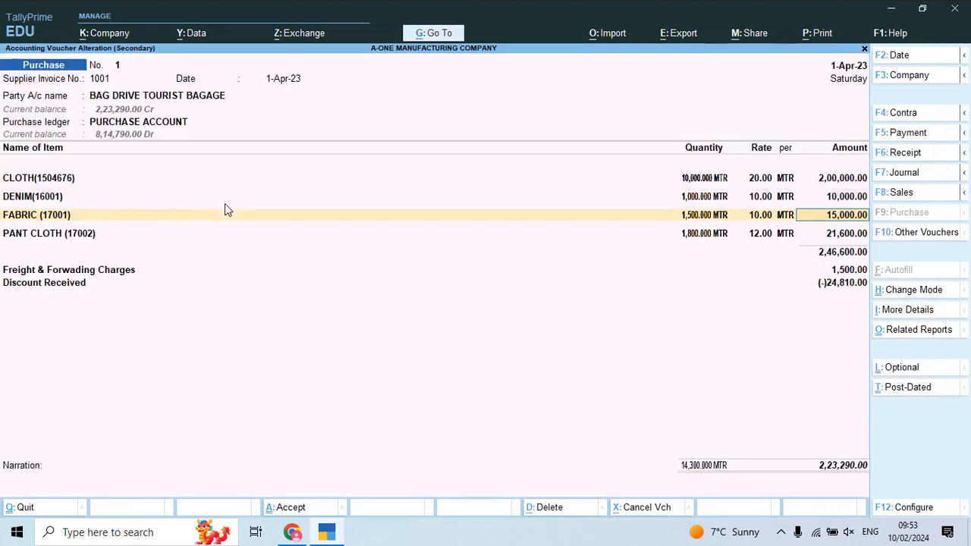
pyautogui.press('Return')
pyautogui.press('Return')
pyautogui.press('Return')
pyautogui.press('Return')
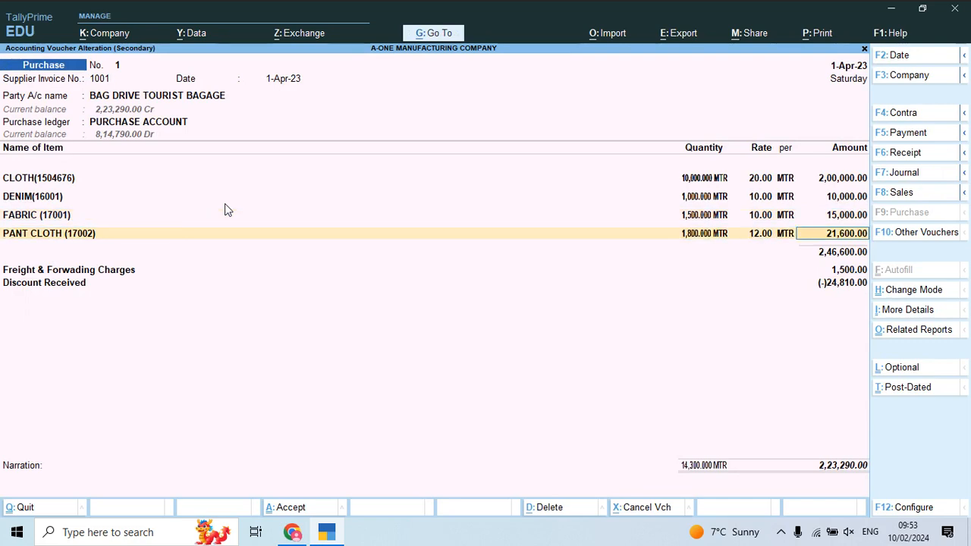
# Compare the packing charge, builty charge and discount on the PDF invoice in Chrome with the voucher's additional ledger lines in TallyPrime
pyautogui.hotkey('alt', 'Tab')
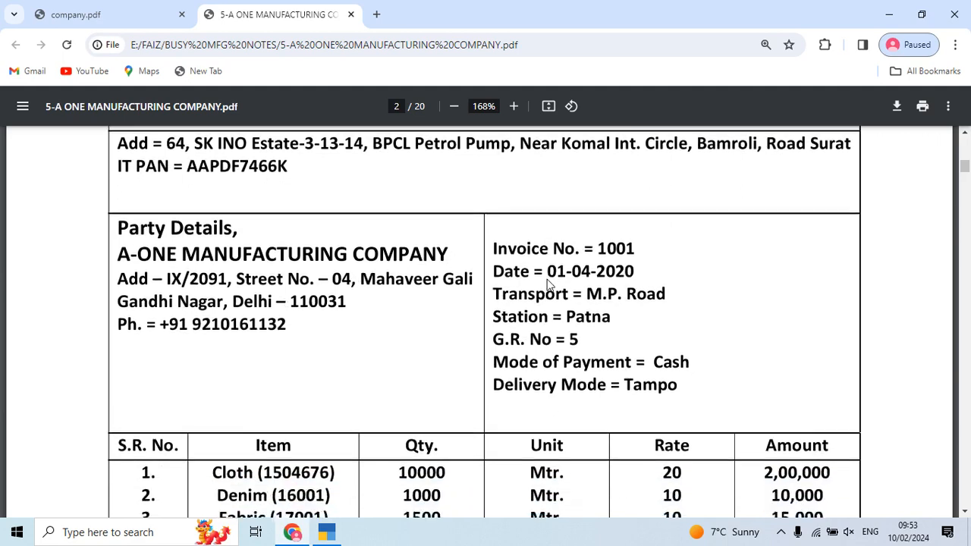
pyautogui.scroll(-6, 549, 283)
pyautogui.scroll(1, 548, 283)
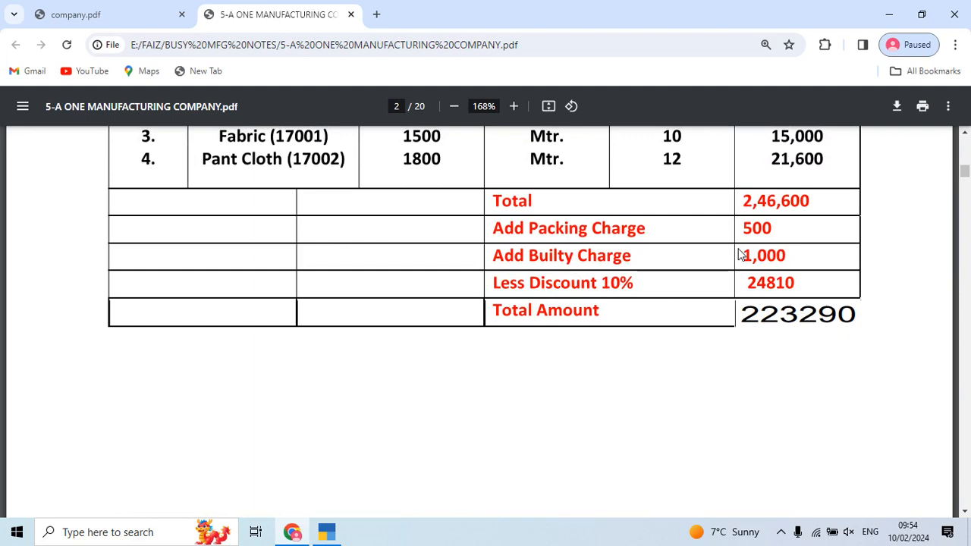
pyautogui.hotkey('alt', 'Tab')
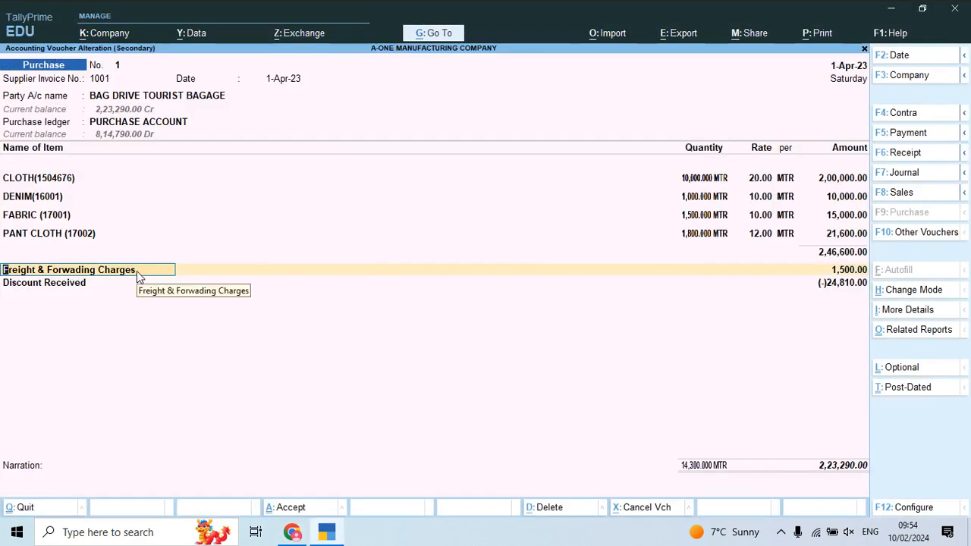
pyautogui.hotkey('alt', 'Tab')
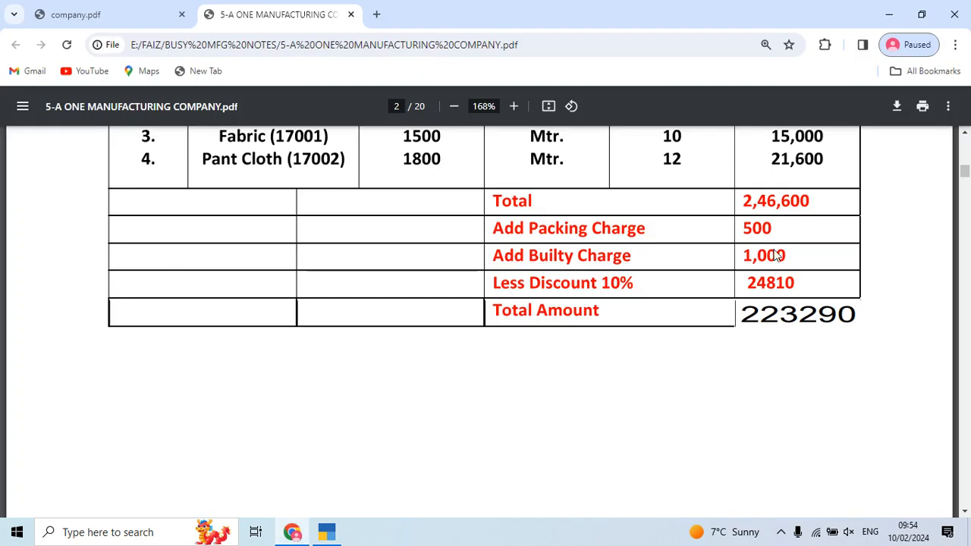
pyautogui.hotkey('alt', 'Tab')
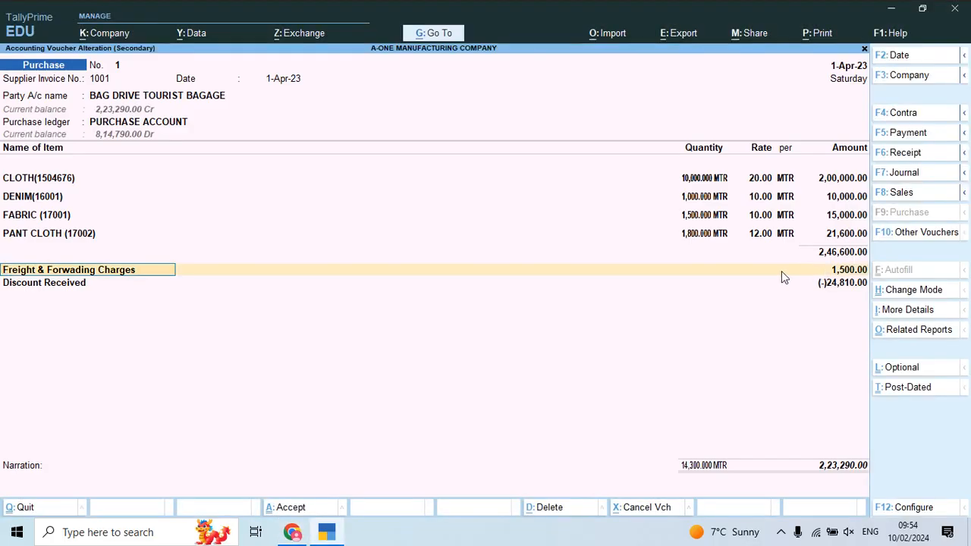
pyautogui.hotkey('alt', 'Tab')
pyautogui.hotkey('alt', 'Tab')
pyautogui.hotkey('alt', 'Tab')
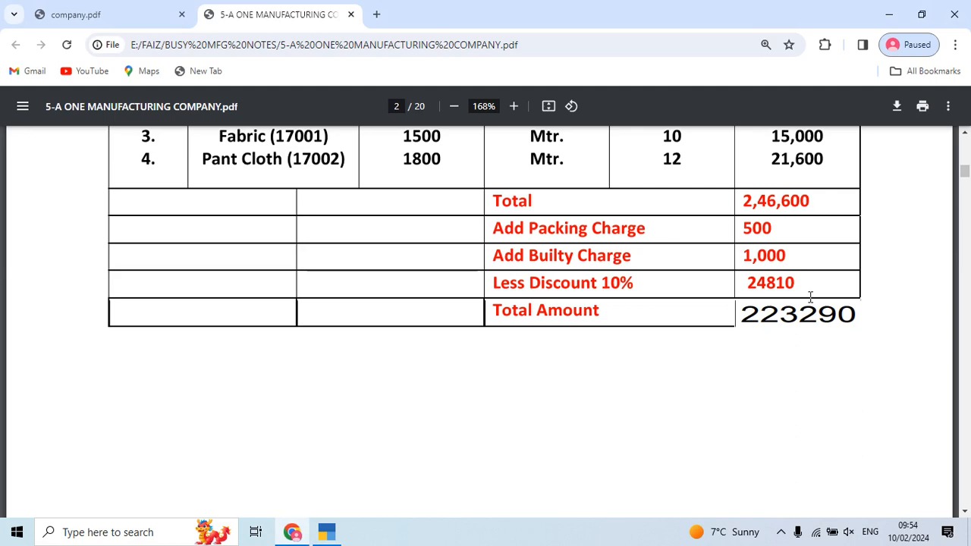
pyautogui.hotkey('alt', 'Tab')
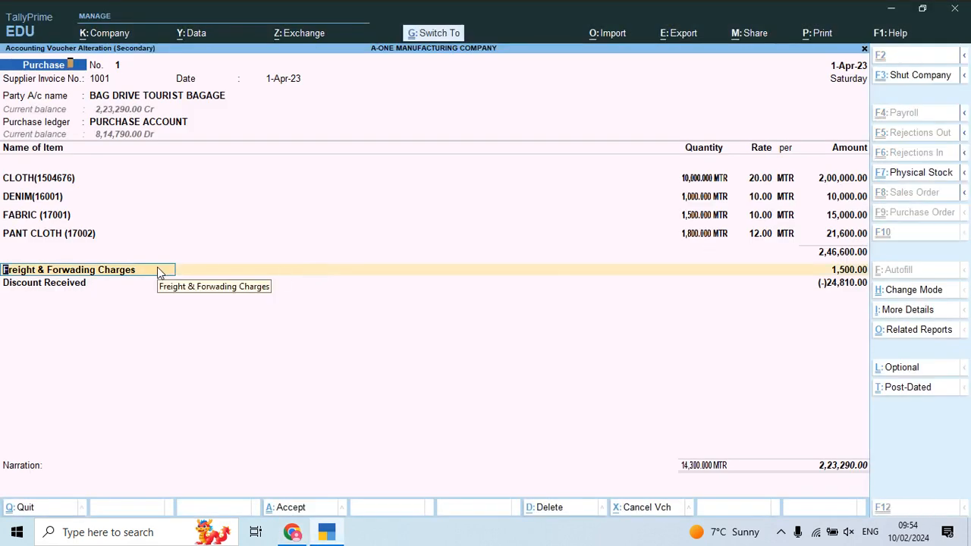
# Check the Freight & Forwading Charges ledger's group, inventory and cost appropriation settings, save it, and go past its voucher line
pyautogui.hotkey('ctrl', 'Return')
pyautogui.press('Return')
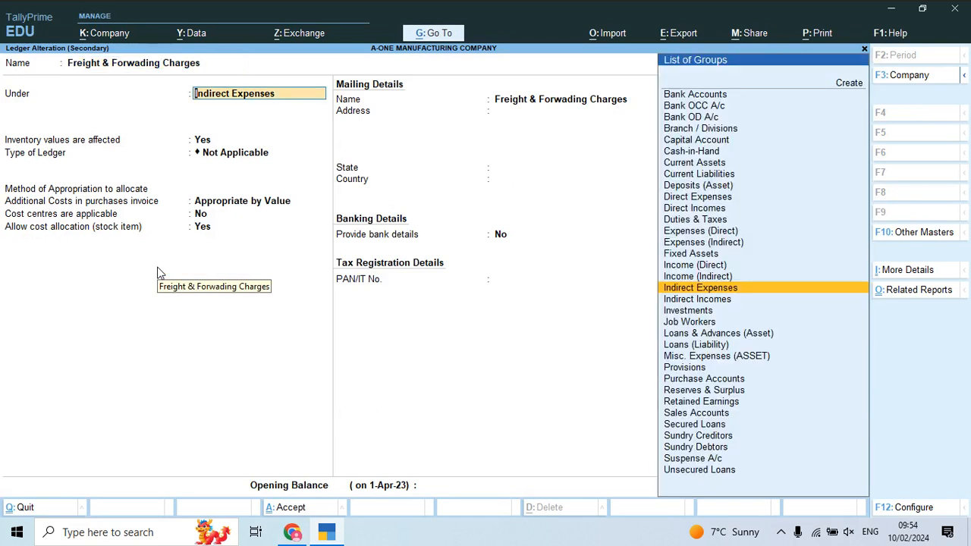
pyautogui.press('Return')
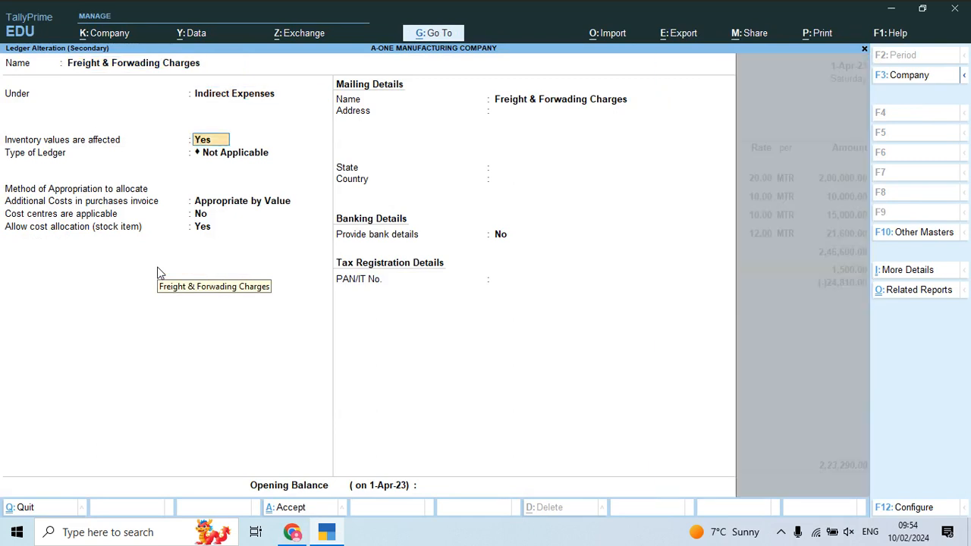
pyautogui.press('Return')
pyautogui.press('Return')
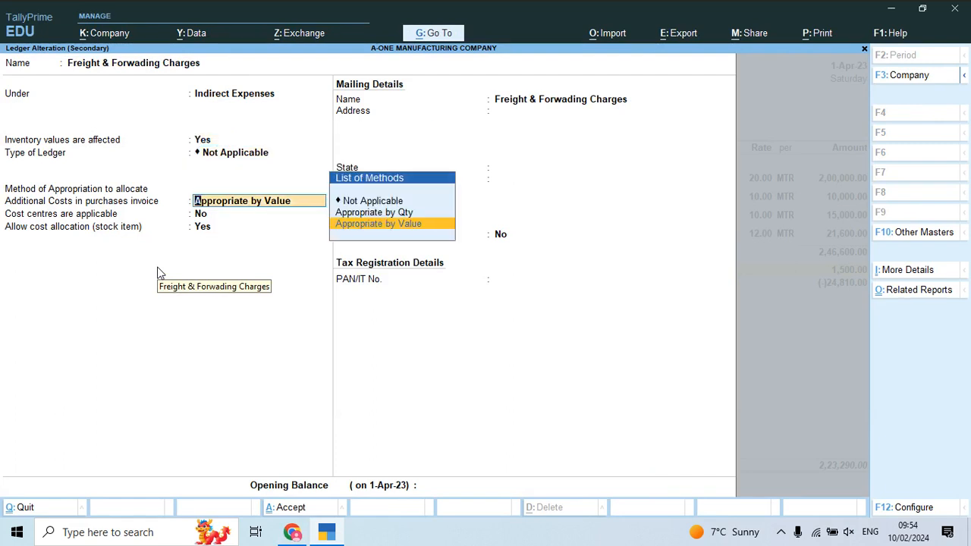
pyautogui.press('Return')
pyautogui.press('Return')
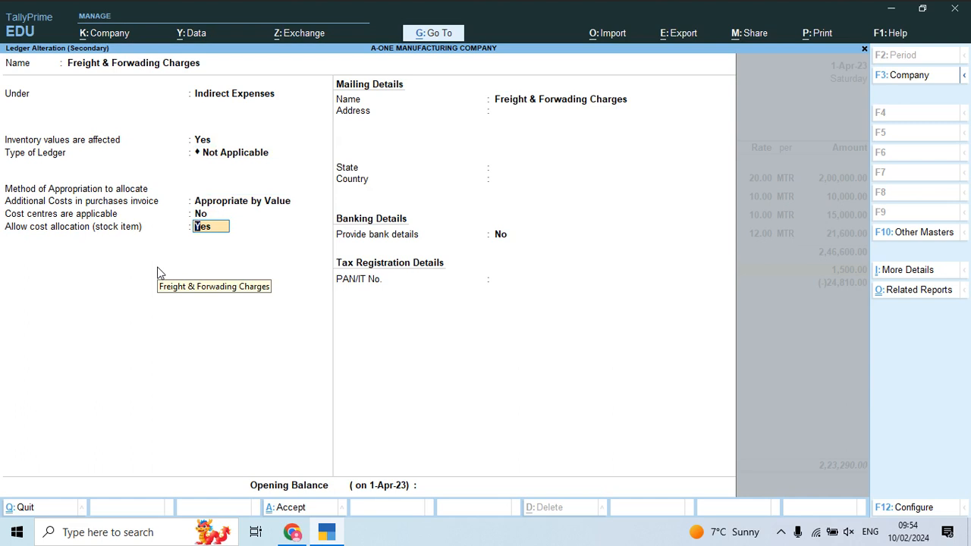
pyautogui.press('Return')
pyautogui.press('Return')
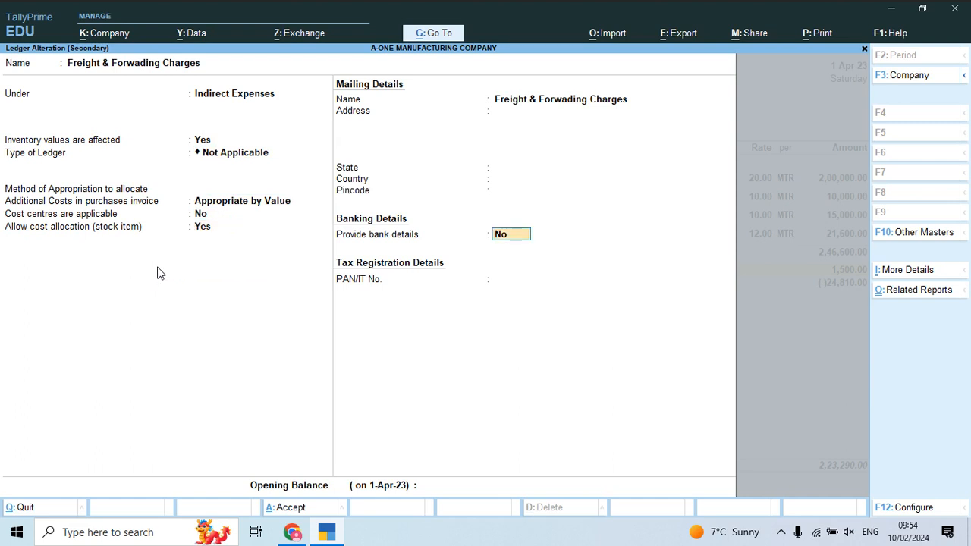
pyautogui.press('Return')
pyautogui.press('Return')
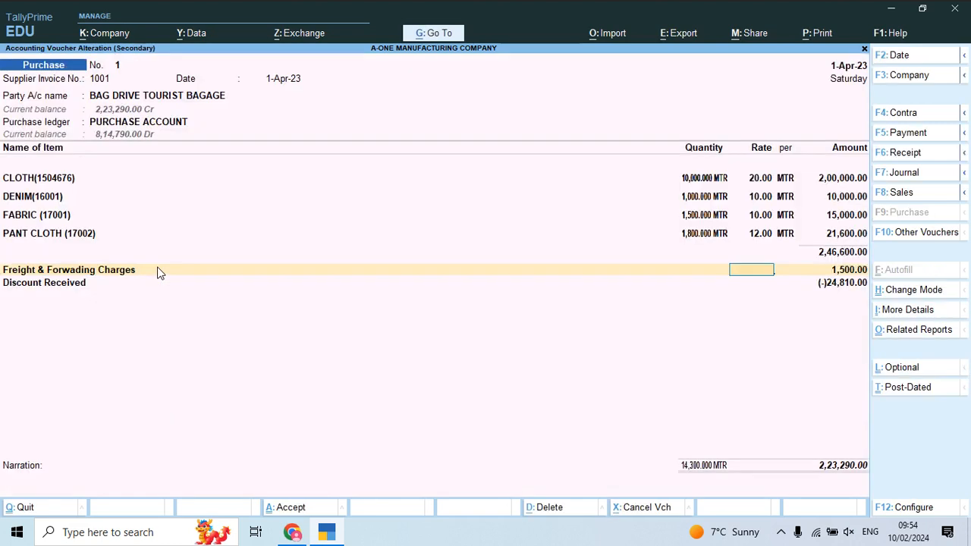
pyautogui.press('Return')
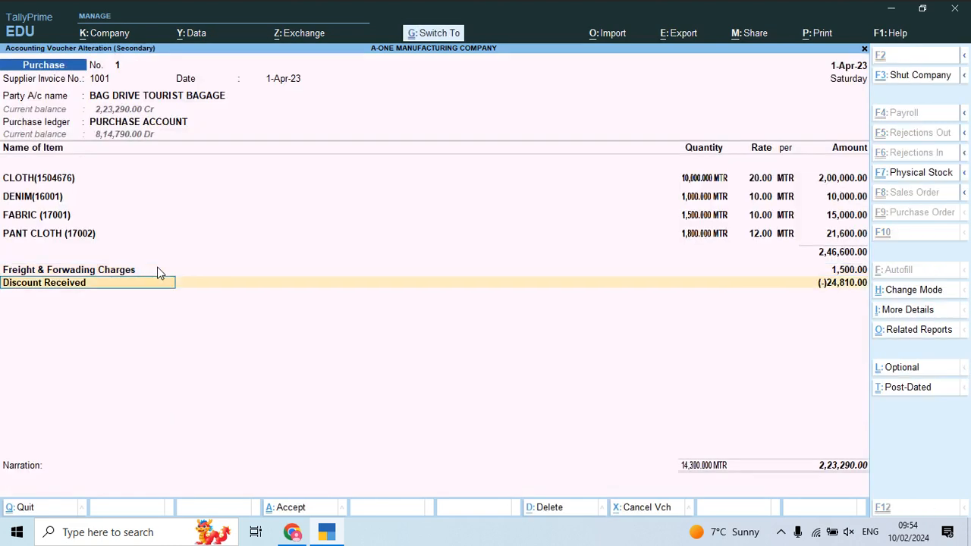
# Check the Discount Received ledger's group, inventory and cost appropriation settings, and save the ledger
pyautogui.hotkey('ctrl', 'Return')
pyautogui.press('Return')
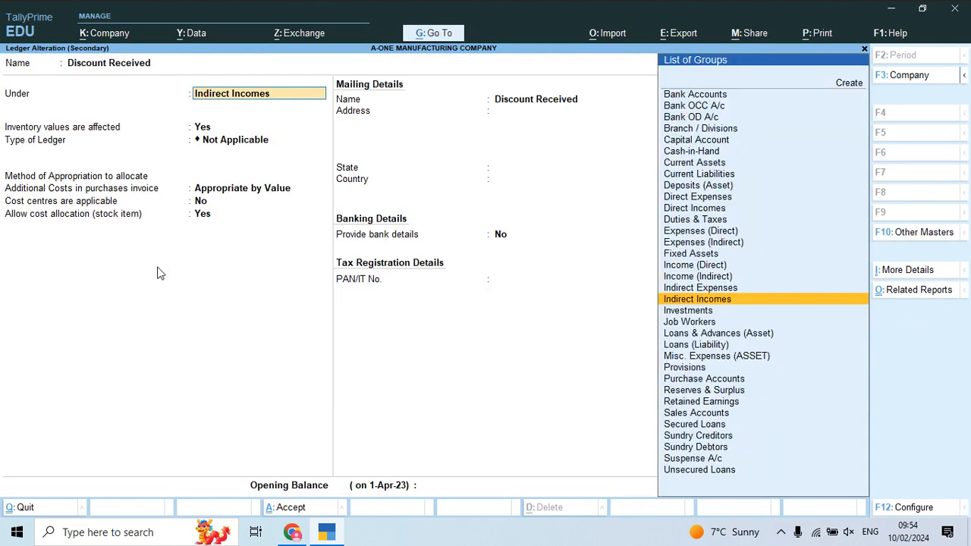
pyautogui.press('Return')
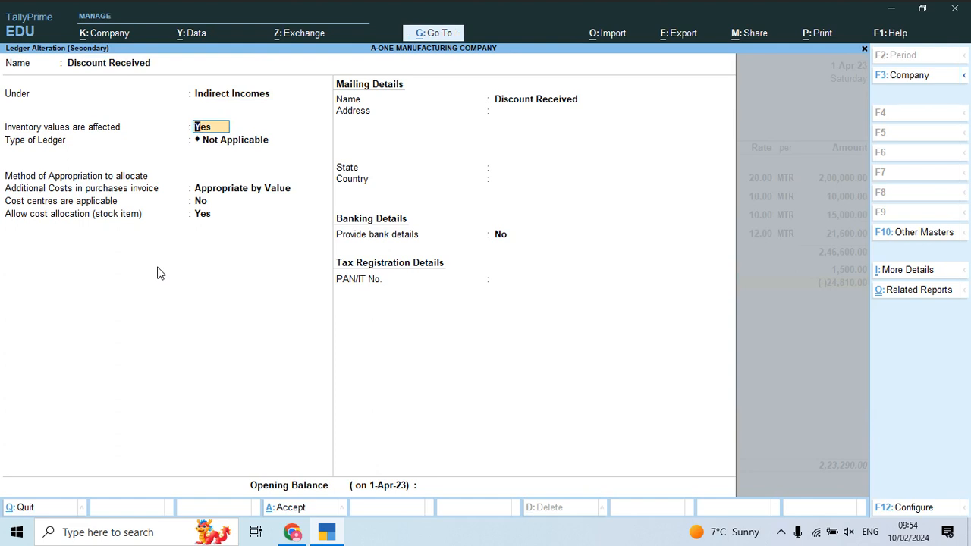
pyautogui.press('Return')
pyautogui.press('Return')
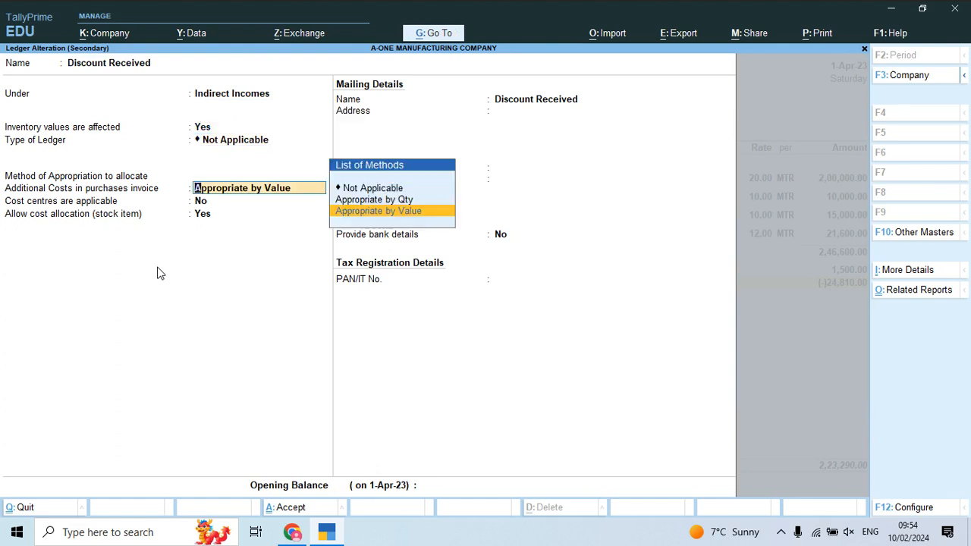
pyautogui.press('Return')
pyautogui.press('Return')
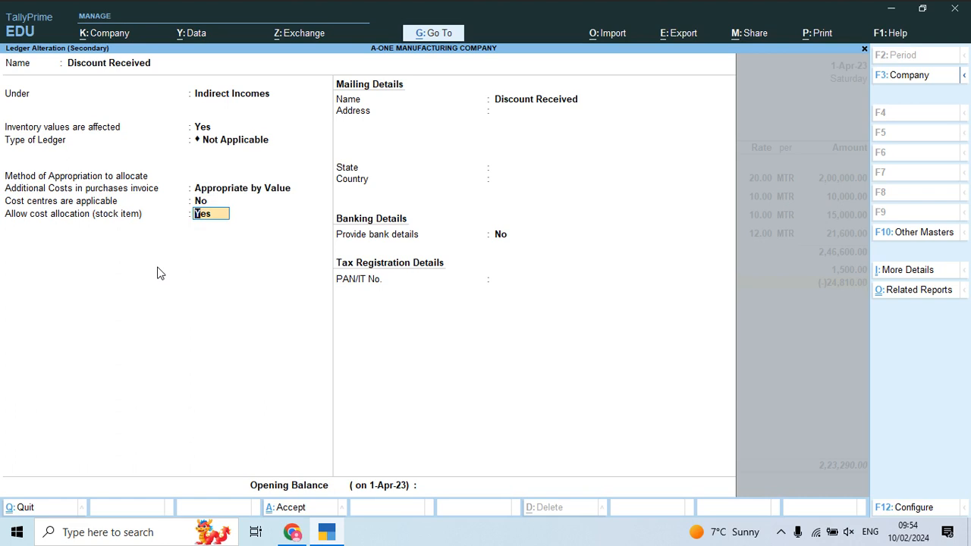
pyautogui.press('Return')
pyautogui.press('Return')
pyautogui.press('Return')
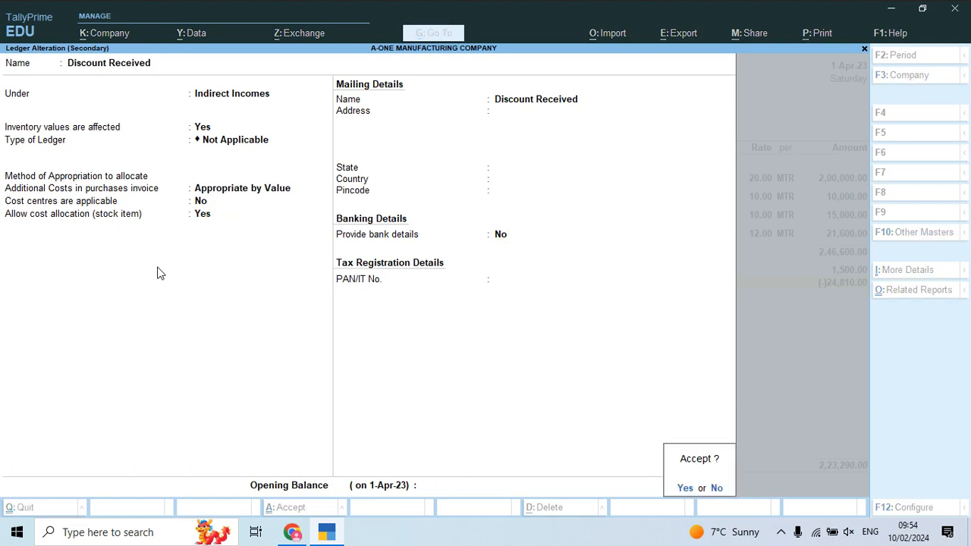
pyautogui.press('Return')
# Go past the Discount Received line's values and save the BAG DRIVE TOURIST BAGAGE purchase voucher
pyautogui.press('Return')
pyautogui.press('Return')
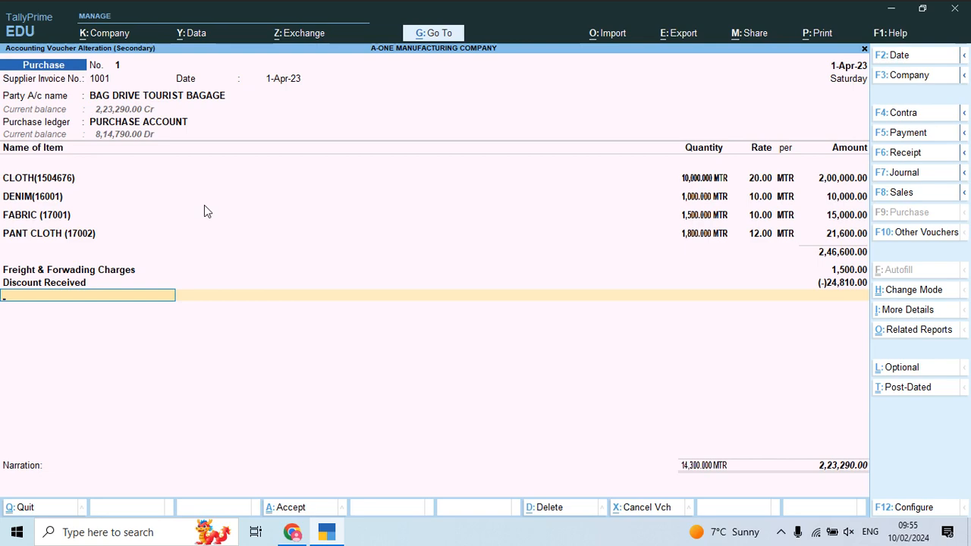
pyautogui.hotkey('ctrl', 'a')
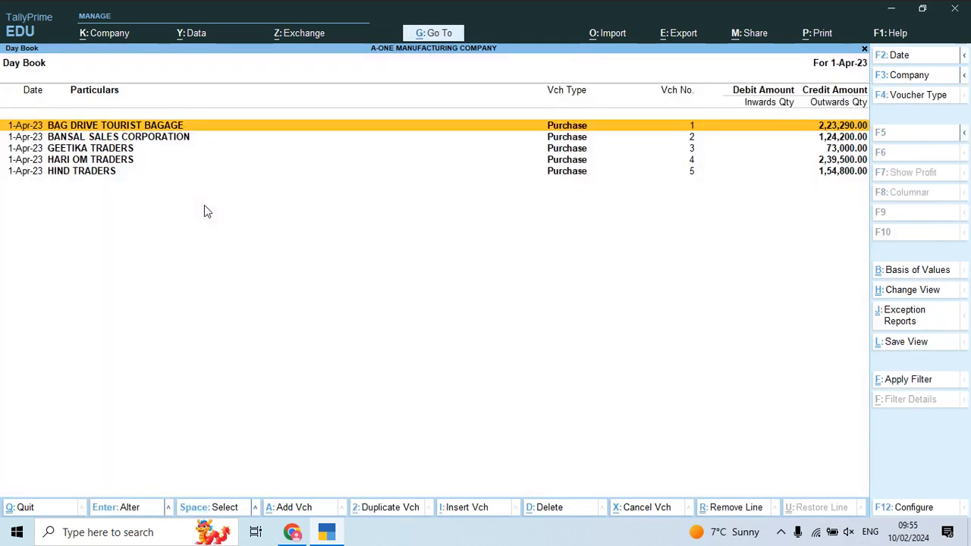
# Open the BANSAL SALES CORPORATION purchase voucher, compare its items and net amount with the PDF invoice in Chrome, and close it
pyautogui.press('Down')
pyautogui.press('Return')
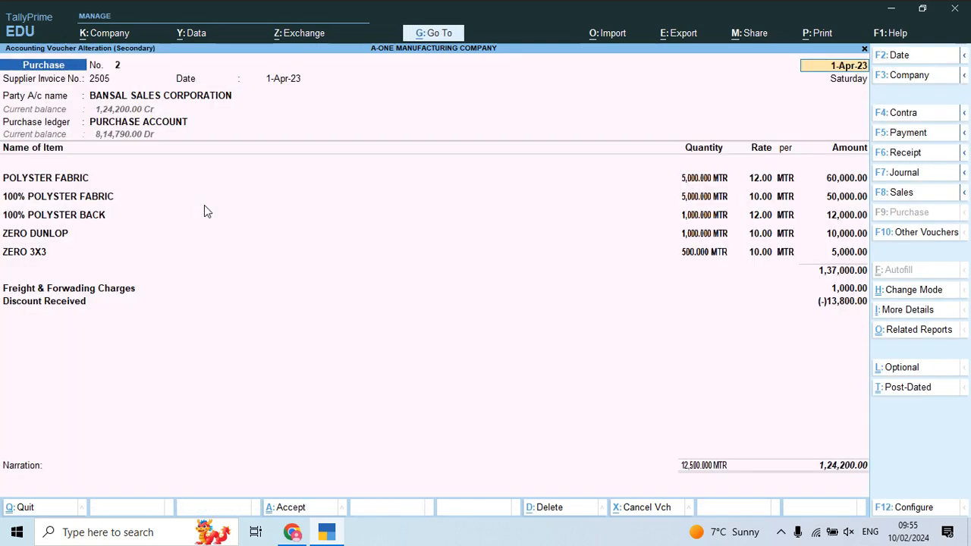
pyautogui.hotkey('alt', 'Tab')
pyautogui.scroll(-8, 316, 271)
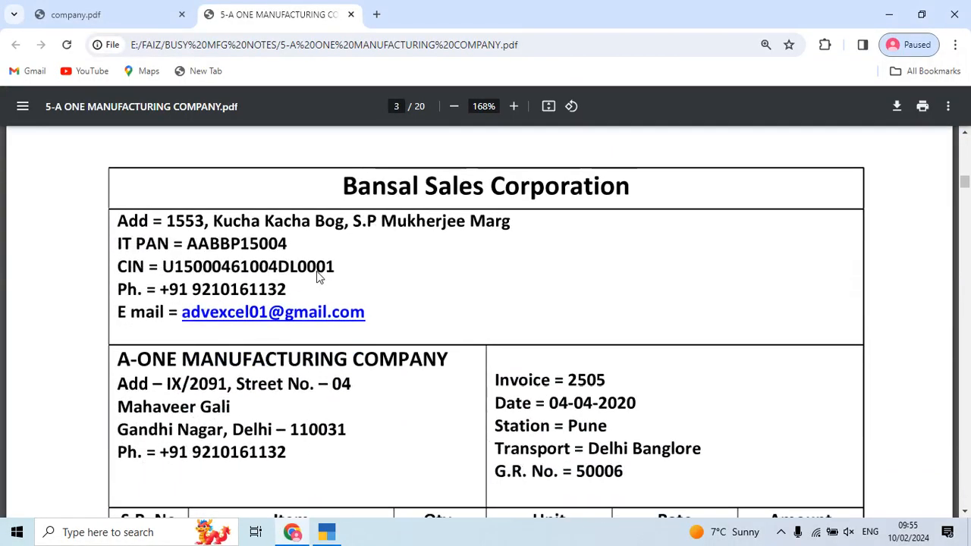
pyautogui.scroll(-5, 393, 261)
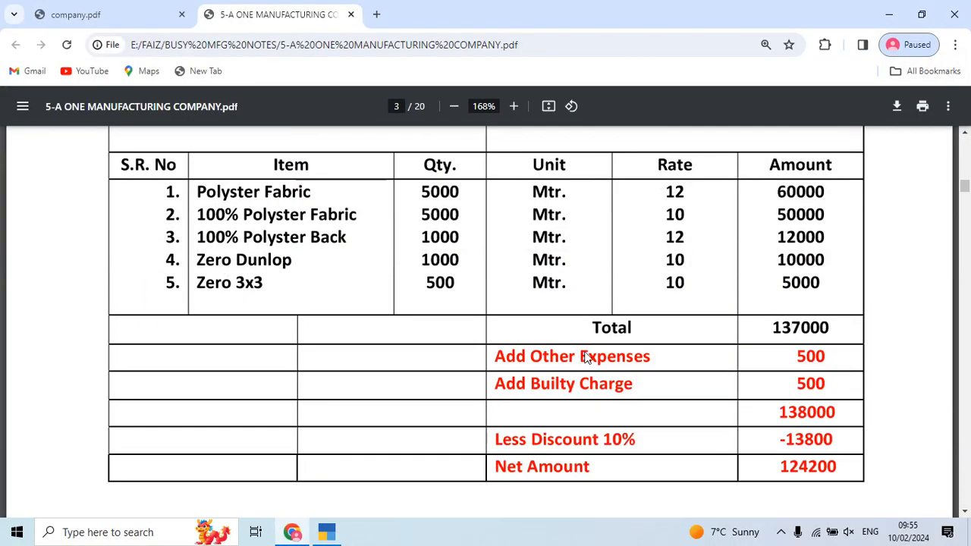
pyautogui.hotkey('alt', 'Tab')
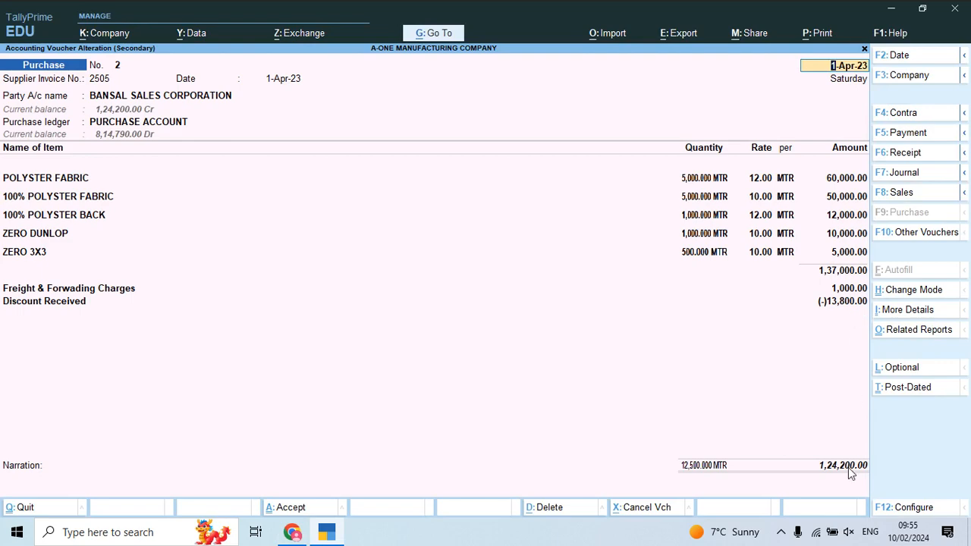
pyautogui.hotkey('alt', 'Tab')
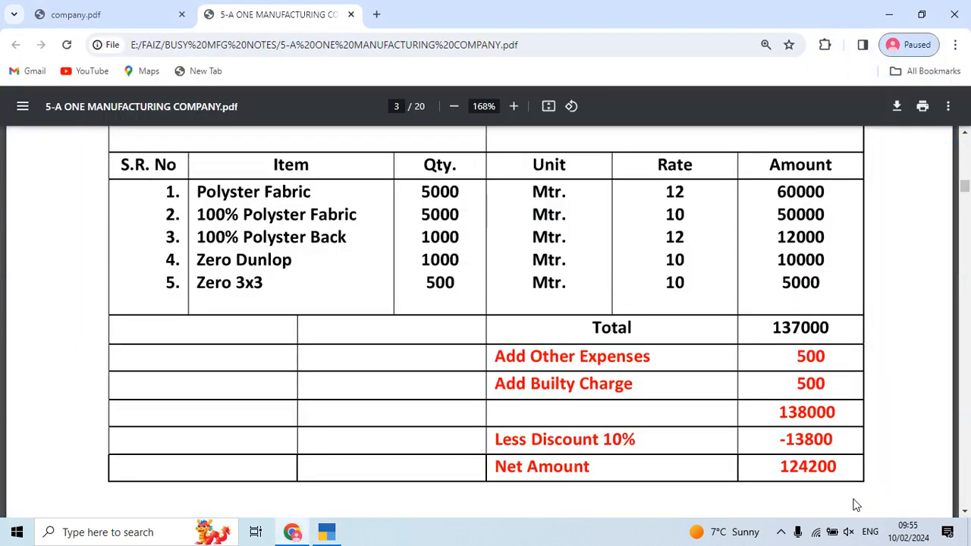
pyautogui.hotkey('alt', 'Tab')
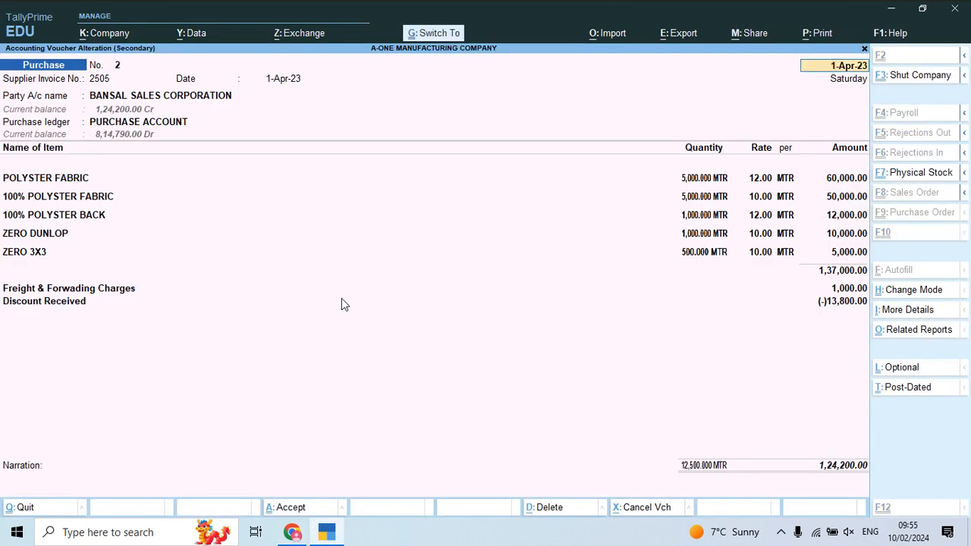
pyautogui.press('Escape')
# Compare the GEETIKA TRADERS purchase voucher's items and charges in TallyPrime with its PDF invoice in Chrome, and save the voucher
pyautogui.hotkey('alt', 'Tab')
pyautogui.scroll(-5, 341, 299)
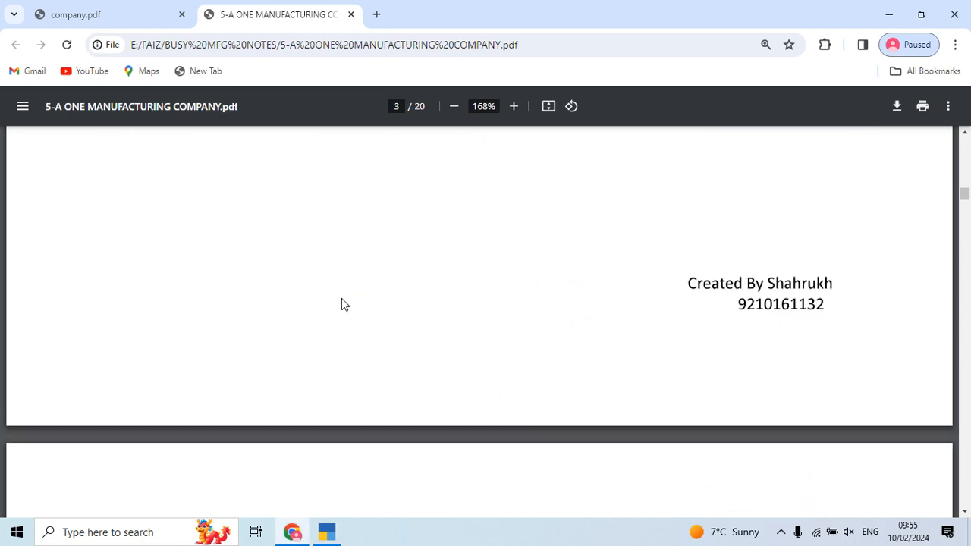
pyautogui.scroll(-8, 341, 304)
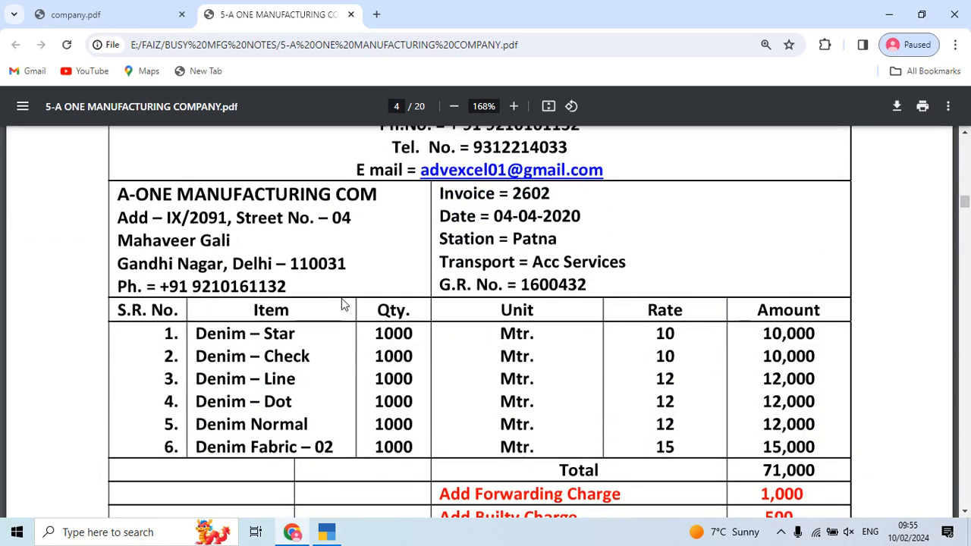
pyautogui.scroll(-5, 341, 303)
pyautogui.hotkey('alt', 'Tab')
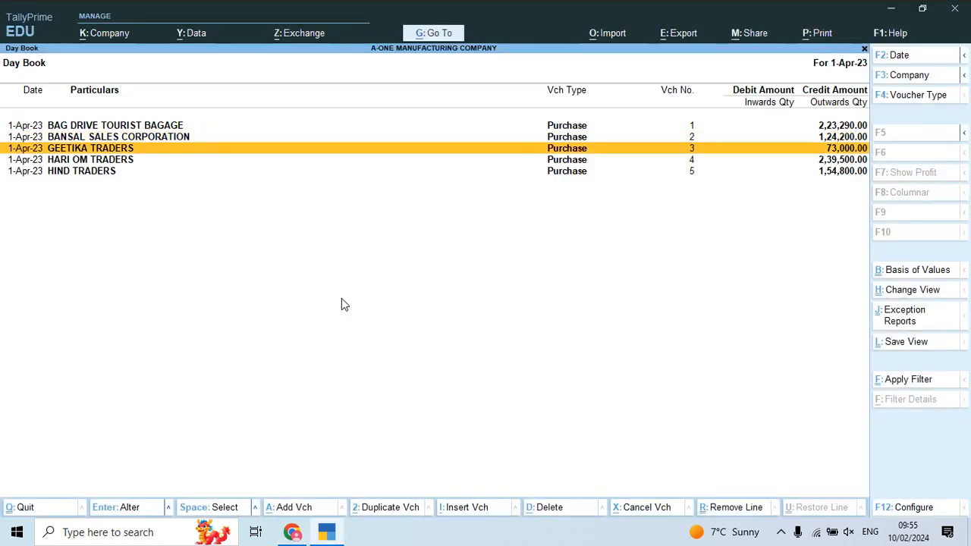
pyautogui.press('Return')
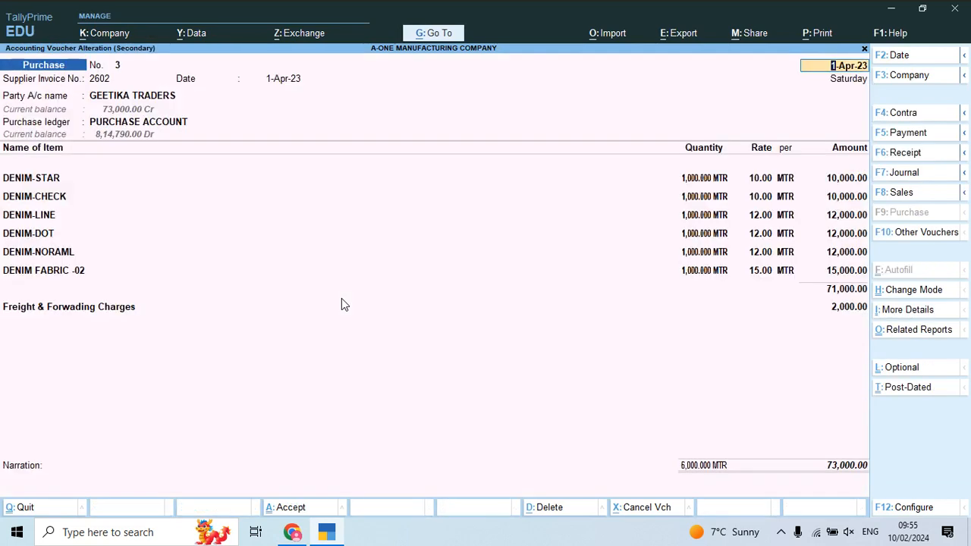
pyautogui.hotkey('alt', 'Tab')
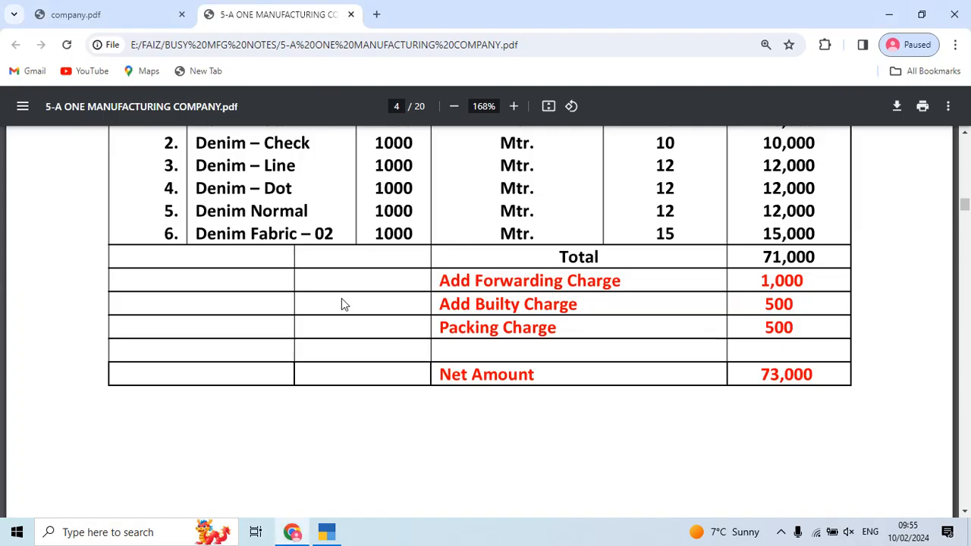
pyautogui.scroll(-1, 341, 305)
pyautogui.scroll(-8, 341, 303)
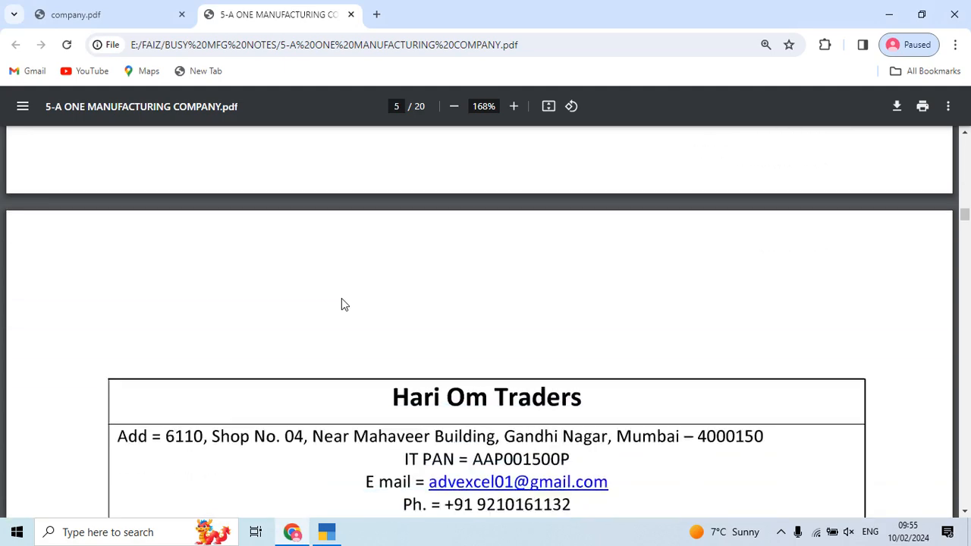
pyautogui.scroll(-1, 341, 305)
pyautogui.hotkey('alt', 'Tab')
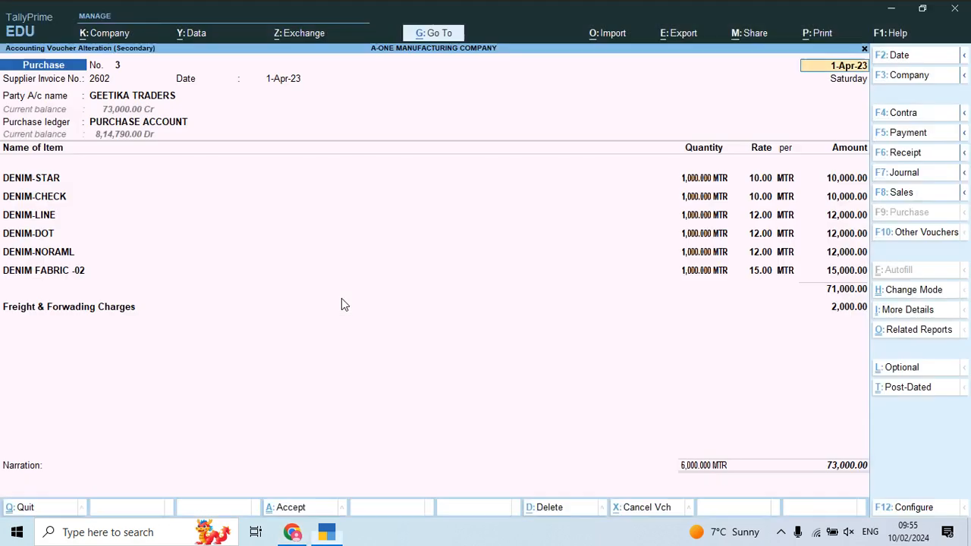
pyautogui.hotkey('ctrl', 'a')
# Open the HARI OM TRADERS purchase voucher, compare its charges, discount and net amount with the PDF invoice in Chrome, and save it
pyautogui.press('Down')
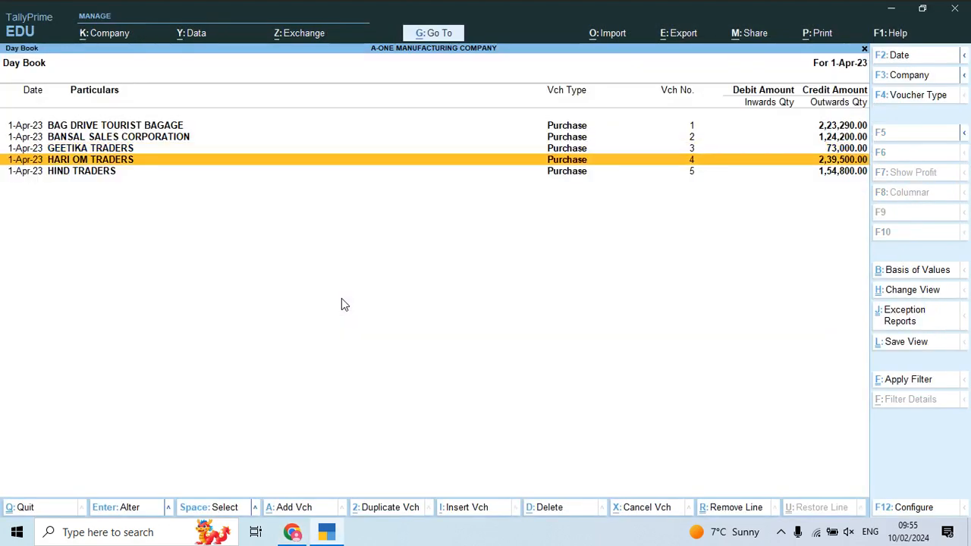
pyautogui.press('Down')
pyautogui.press('Up')
pyautogui.press('Return')
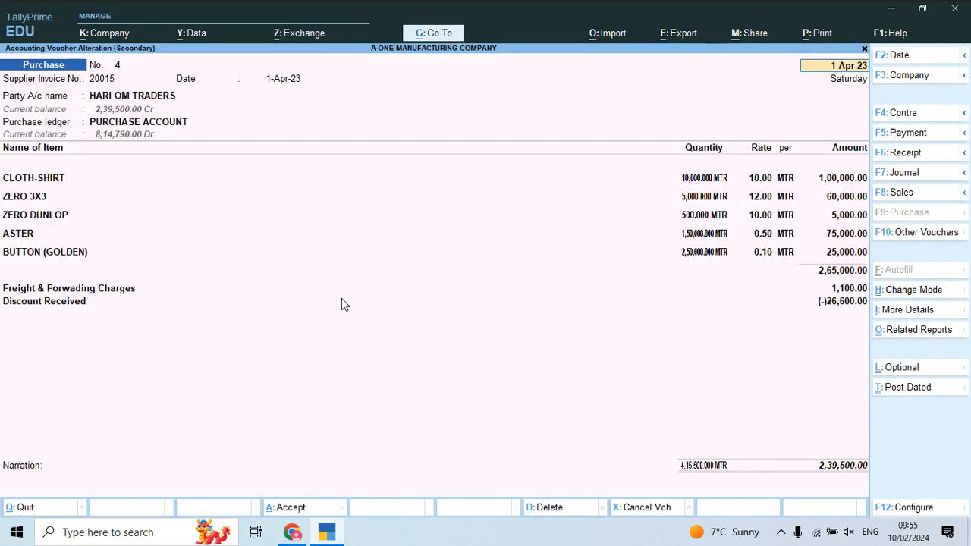
pyautogui.hotkey('alt', 'Tab')
pyautogui.scroll(-6, 377, 372)
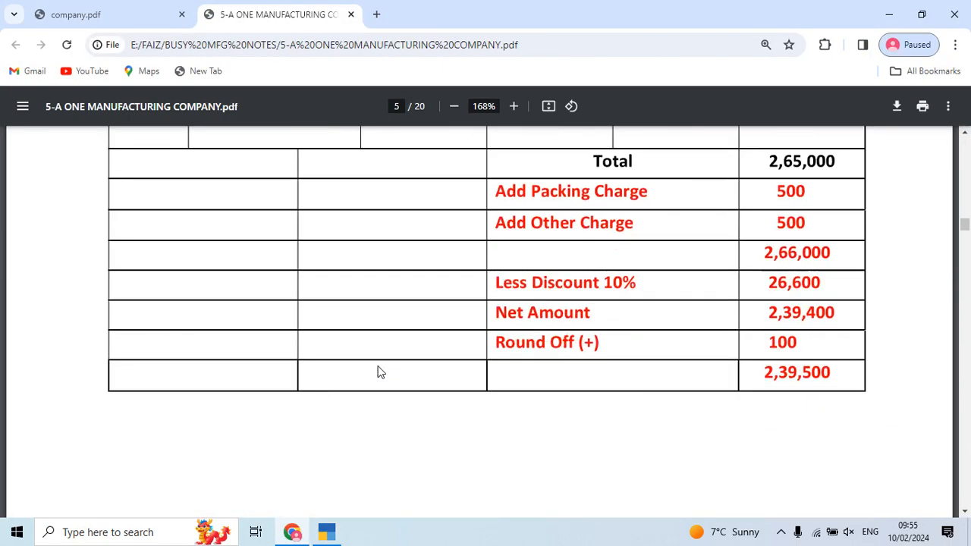
pyautogui.hotkey('alt', 'Tab')
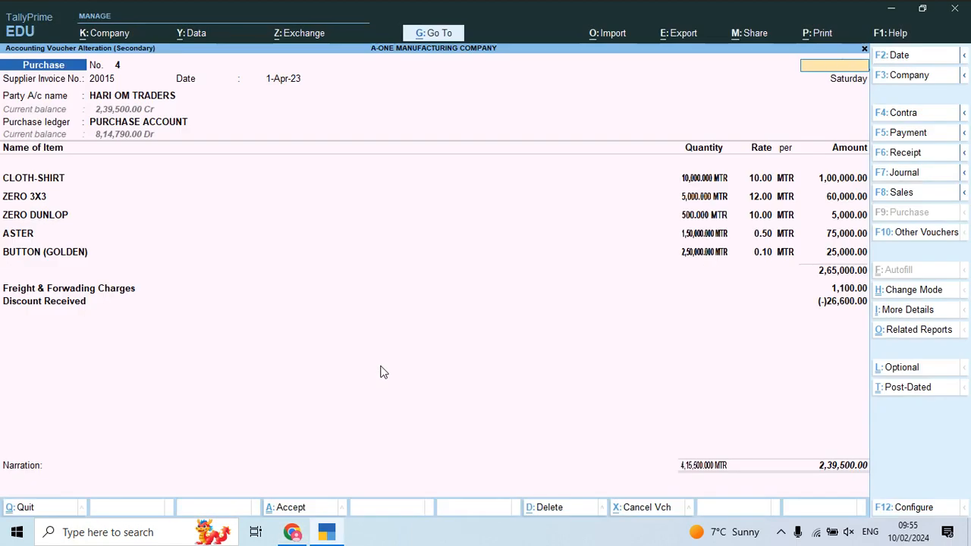
pyautogui.hotkey('ctrl', 'a')
# Open the HIND TRADERS purchase voucher and compare its items, charges and discount with the PDF invoice in Chrome
pyautogui.press('Down')
pyautogui.press('Return')
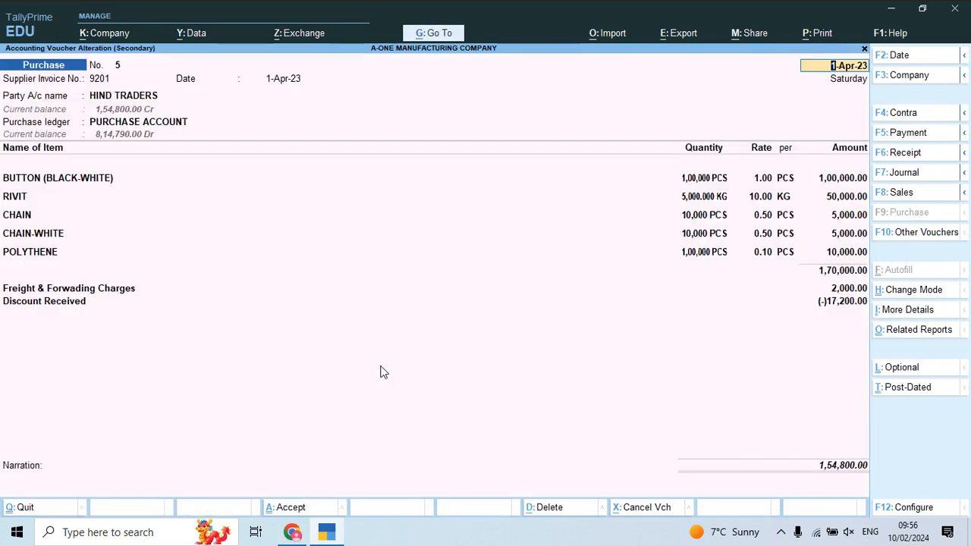
pyautogui.hotkey('alt', 'Tab')
pyautogui.scroll(-8, 384, 374)
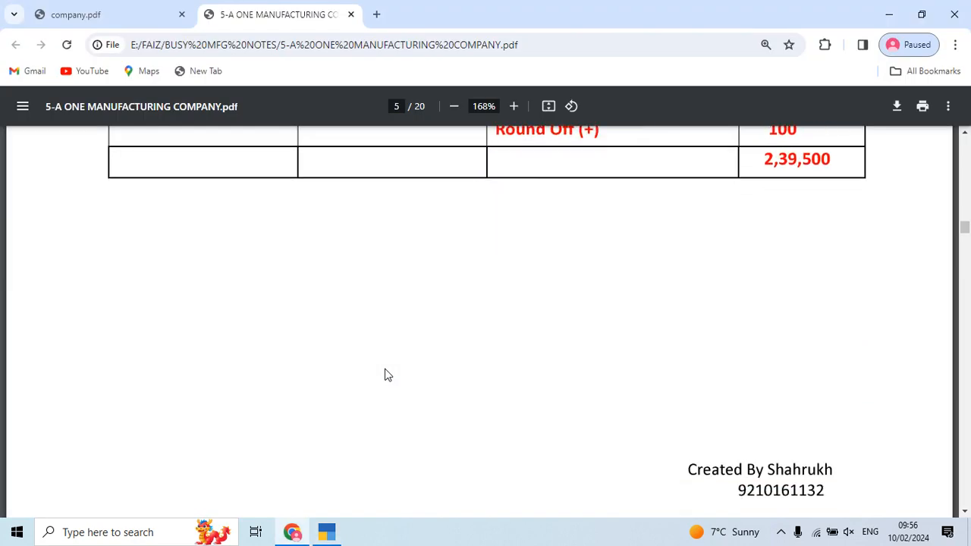
pyautogui.scroll(-5, 385, 374)
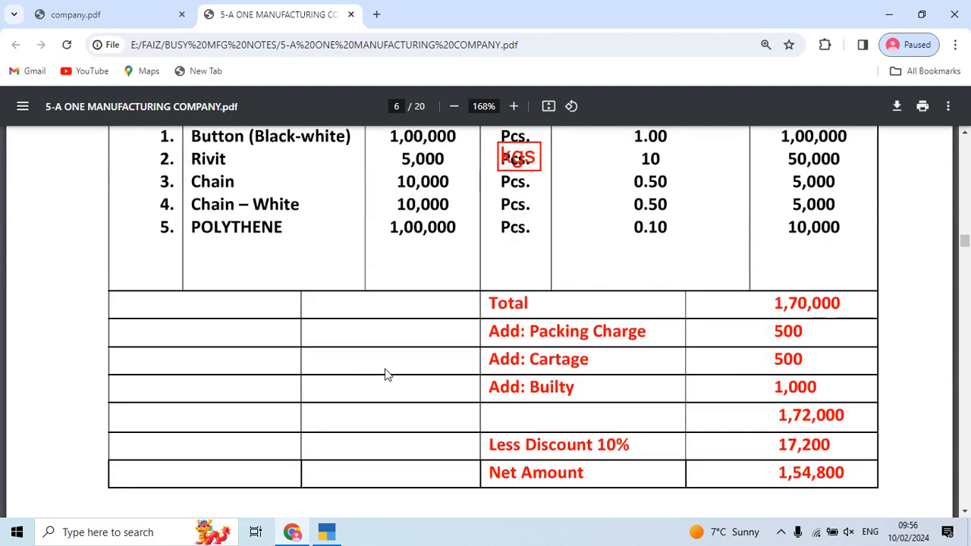
pyautogui.hotkey('alt', 'Tab')
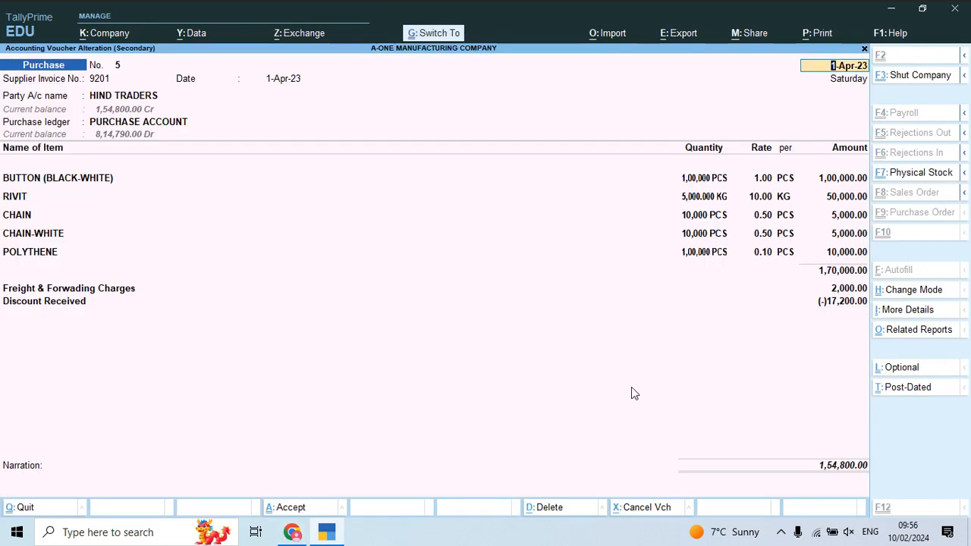
# Save the HIND TRADERS voucher, switch to Chrome, and look through the "Matt issued to Party" job work challans in the PDF
pyautogui.hotkey('ctrl', 'a')
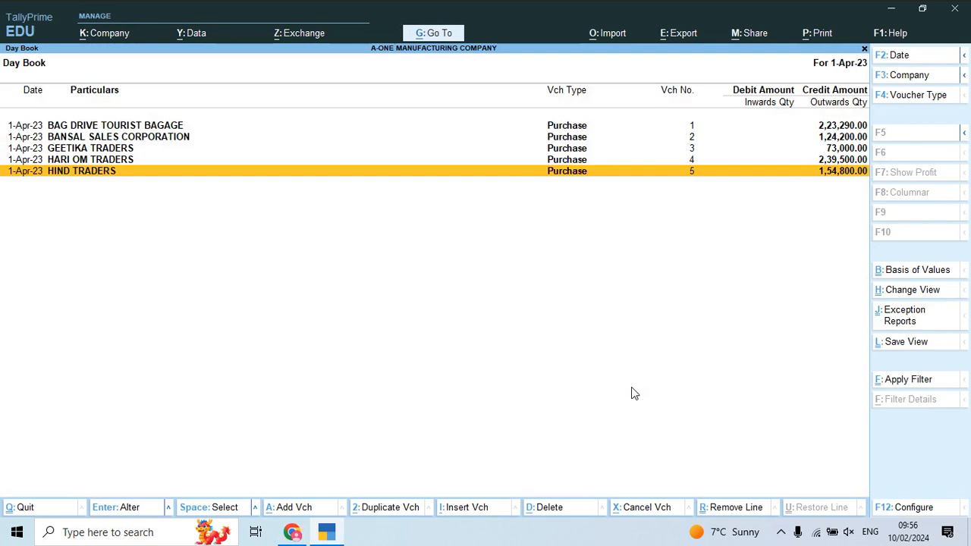
pyautogui.hotkey('alt', 'Tab')
pyautogui.scroll(-6, 635, 379)
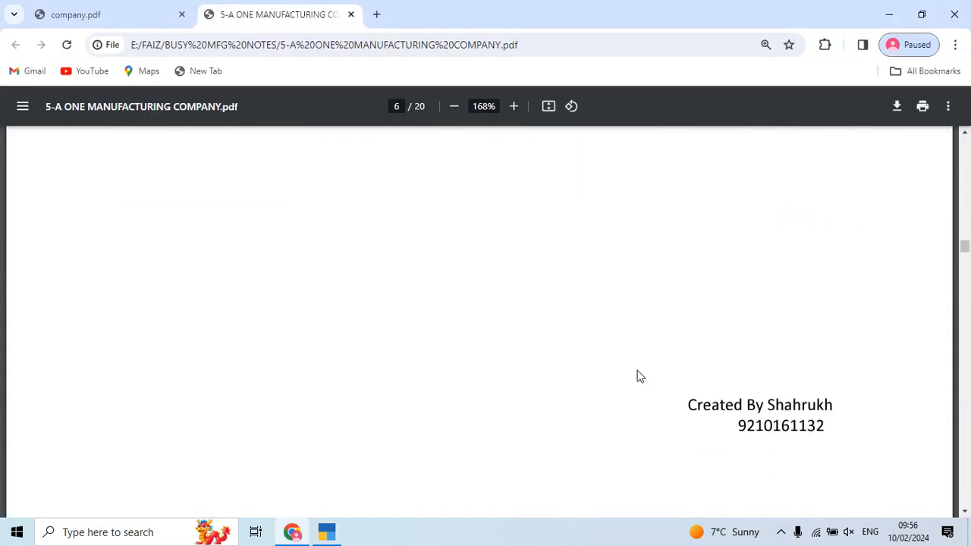
pyautogui.scroll(-5, 637, 376)
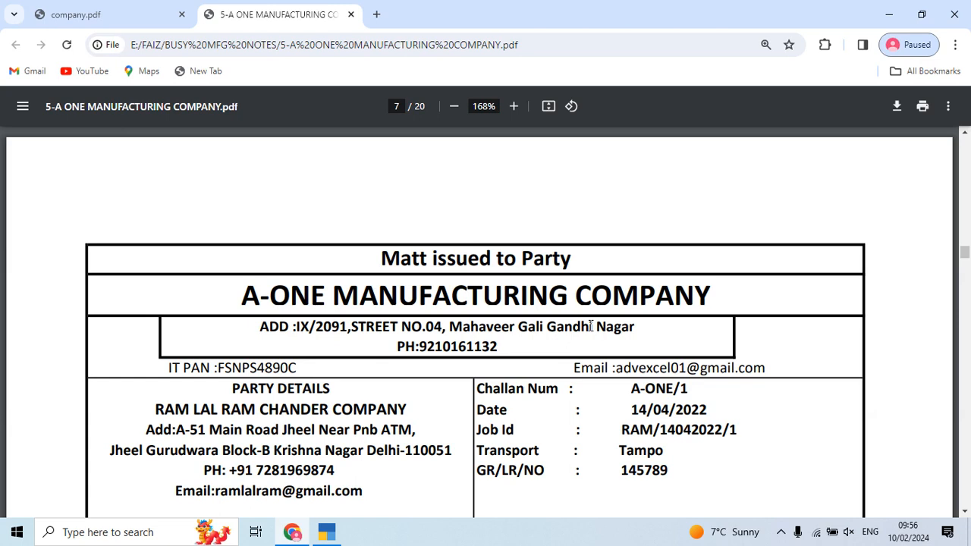
pyautogui.scroll(-10, 590, 326)
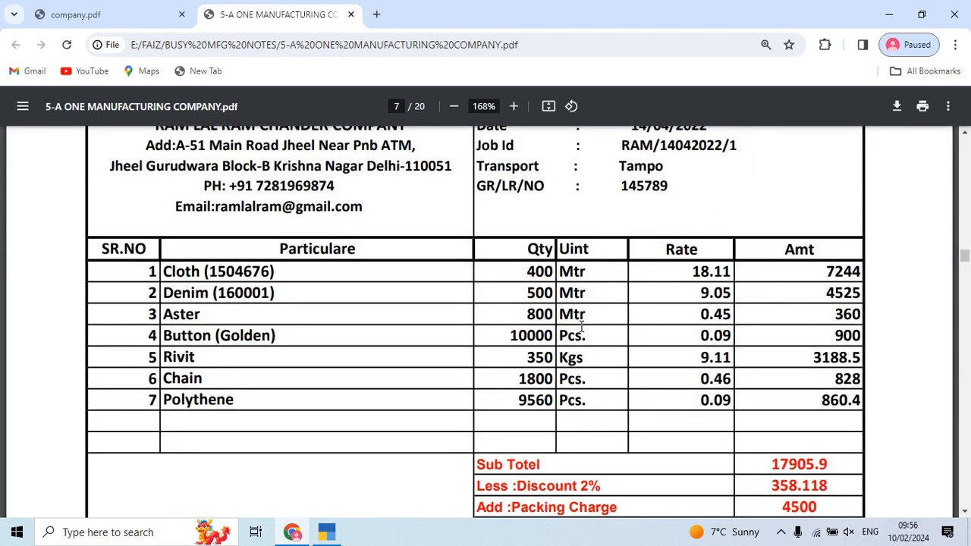
pyautogui.scroll(-15, 580, 326)
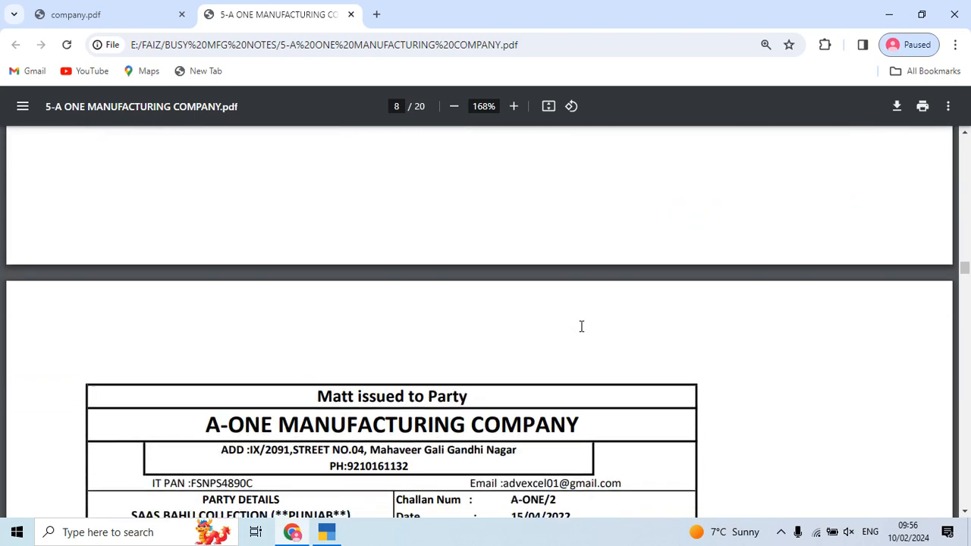
pyautogui.scroll(-15, 581, 326)
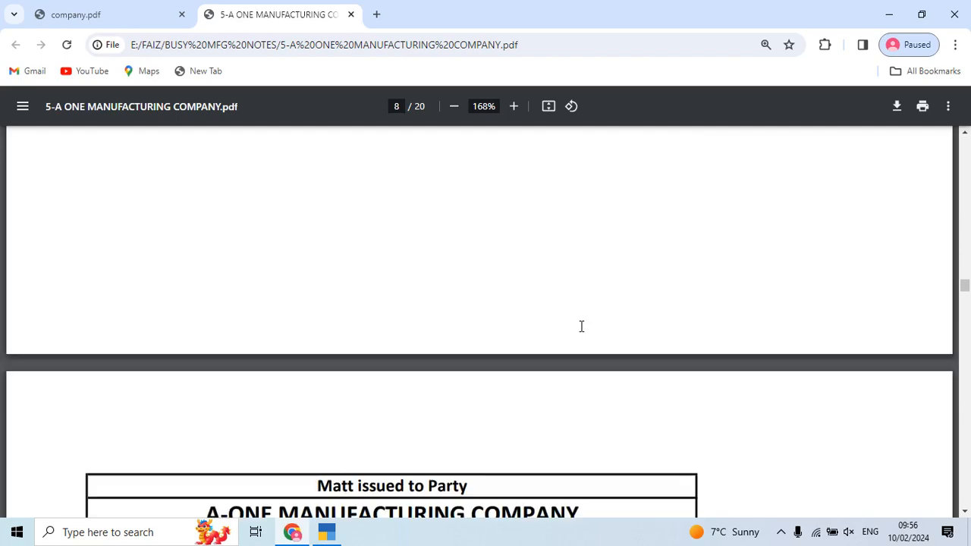
pyautogui.scroll(-15, 581, 326)
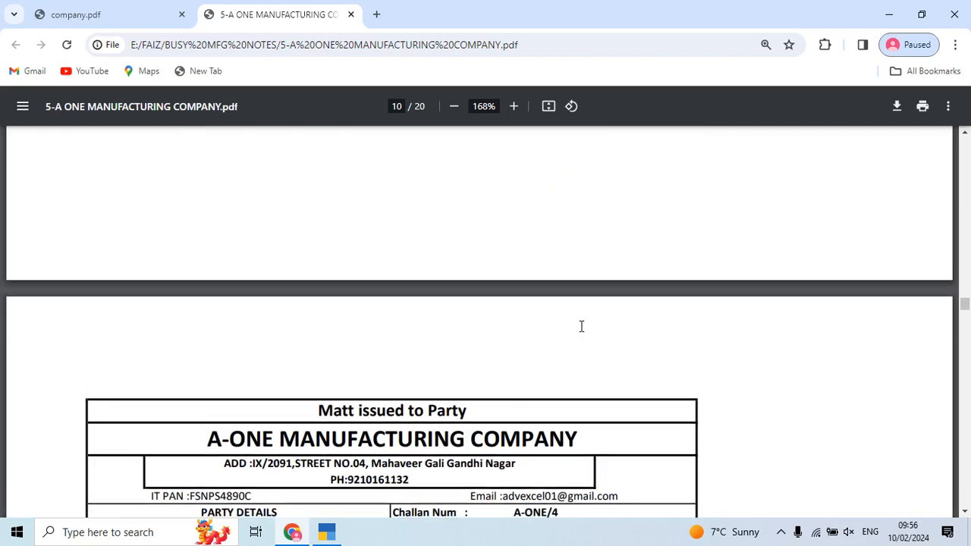
pyautogui.scroll(-15, 581, 326)
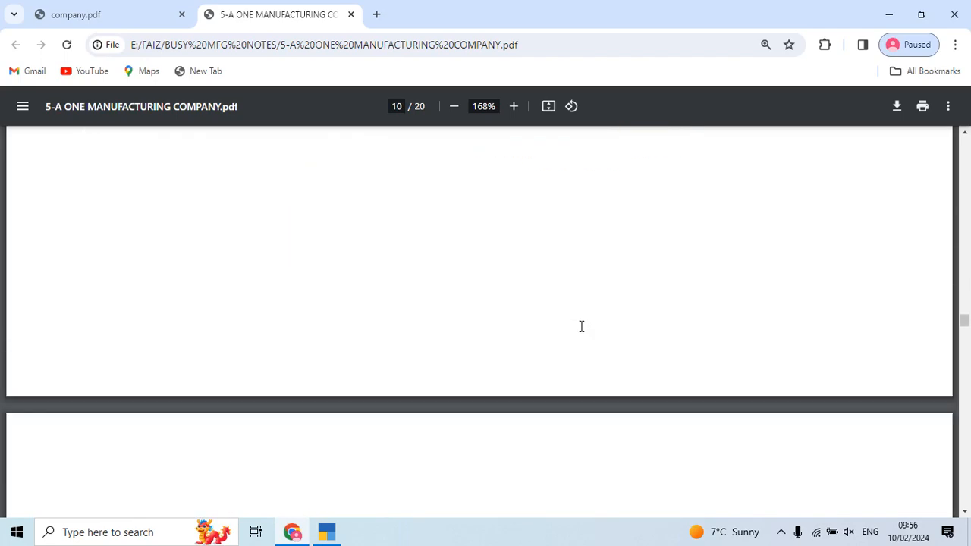
pyautogui.scroll(-15, 581, 331)
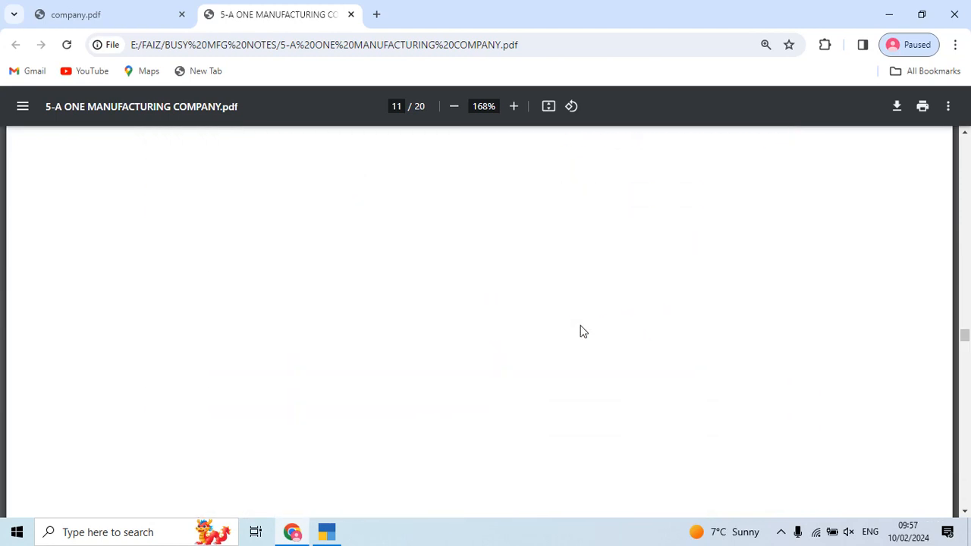
pyautogui.scroll(-2, 580, 322)
pyautogui.scroll(5, 581, 320)
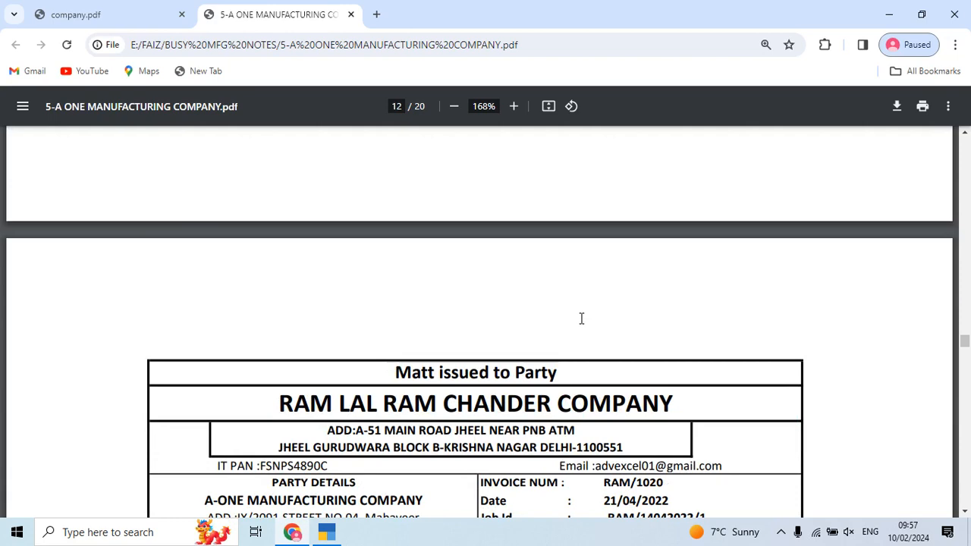
# Review the RAM LAL RAM CHANDER COMPANY job work invoice on page 12 and copy the item name Shirt/Pant/0001
pyautogui.scroll(-3, 580, 319)
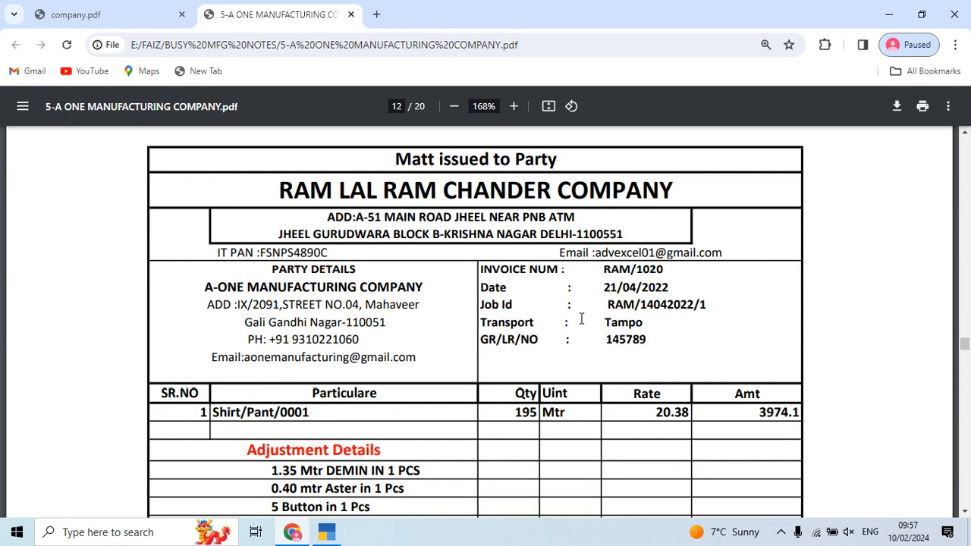
pyautogui.scroll(-1, 455, 234)
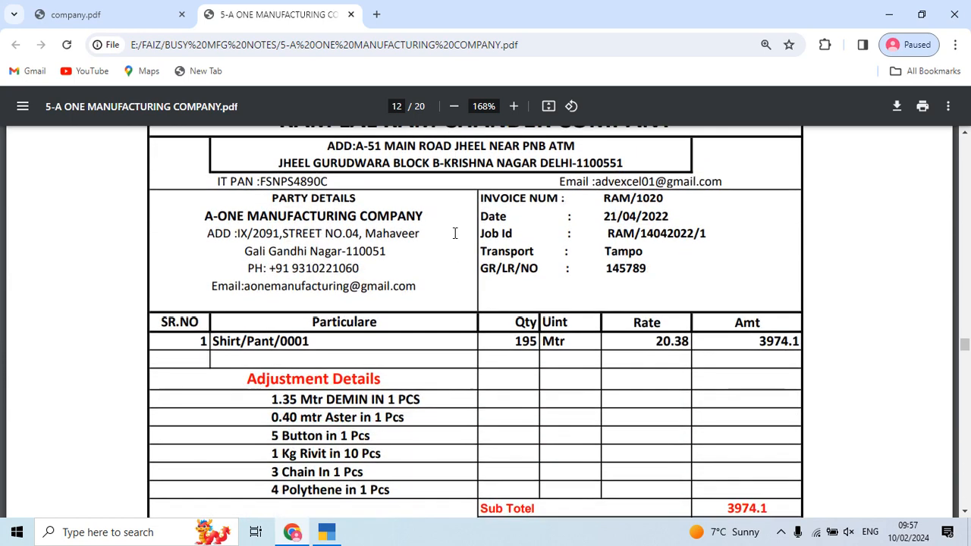
pyautogui.scroll(1, 459, 273)
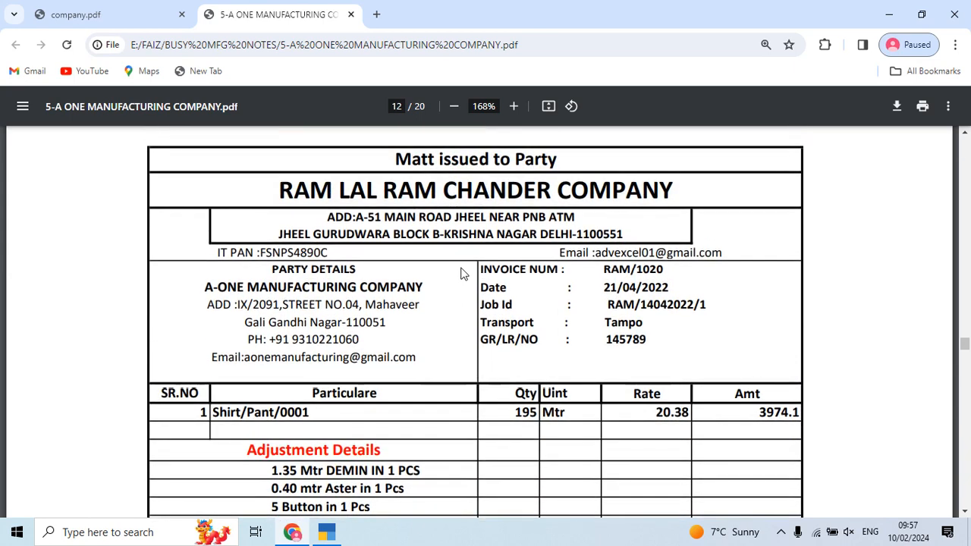
pyautogui.scroll(-2, 451, 294)
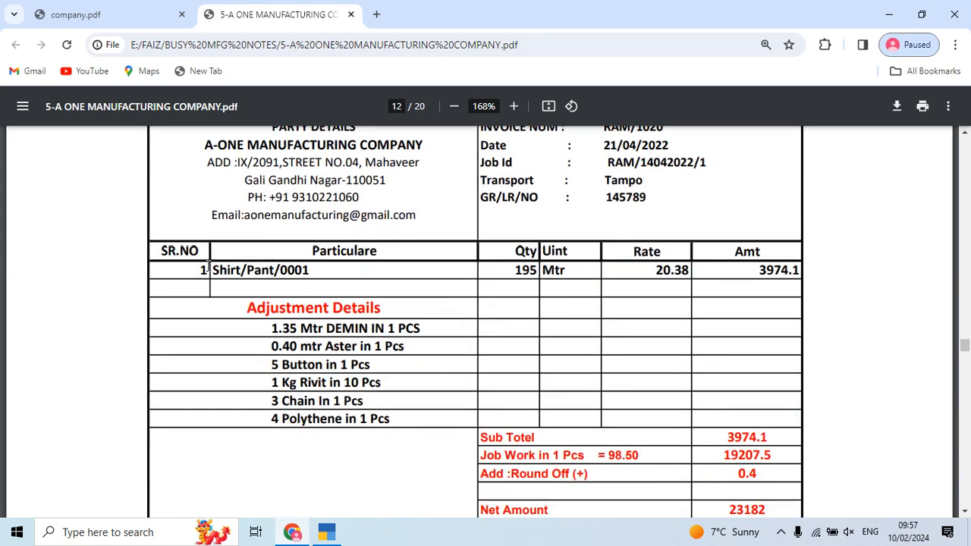
pyautogui.moveTo(208, 268)
pyautogui.mouseDown()
pyautogui.moveTo(261, 269)
pyautogui.moveTo(216, 263)
pyautogui.mouseUp()
pyautogui.click(314, 269)
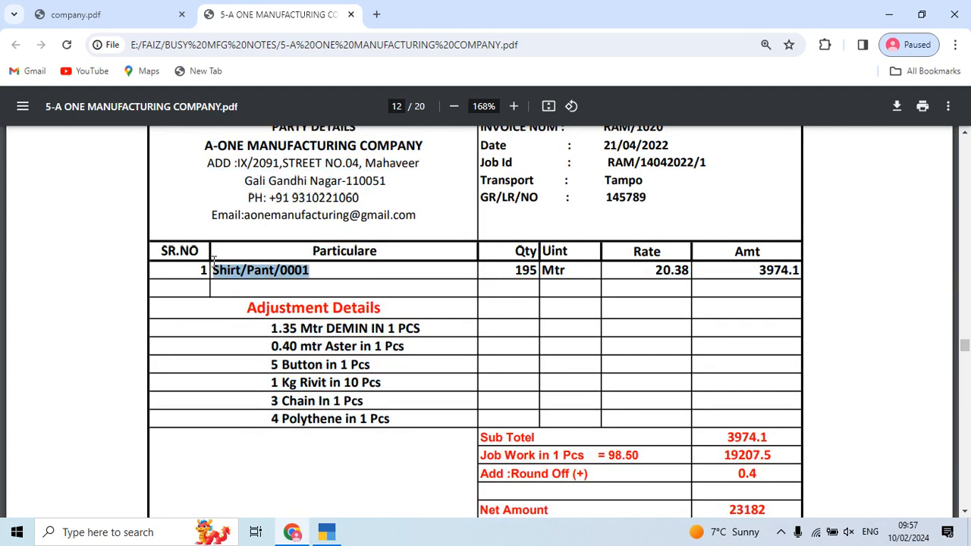
# Switch to TallyPrime, leave the Day Book, and start a new stock item named Shirt/Pant/0001
pyautogui.hotkey('alt', 'Tab')
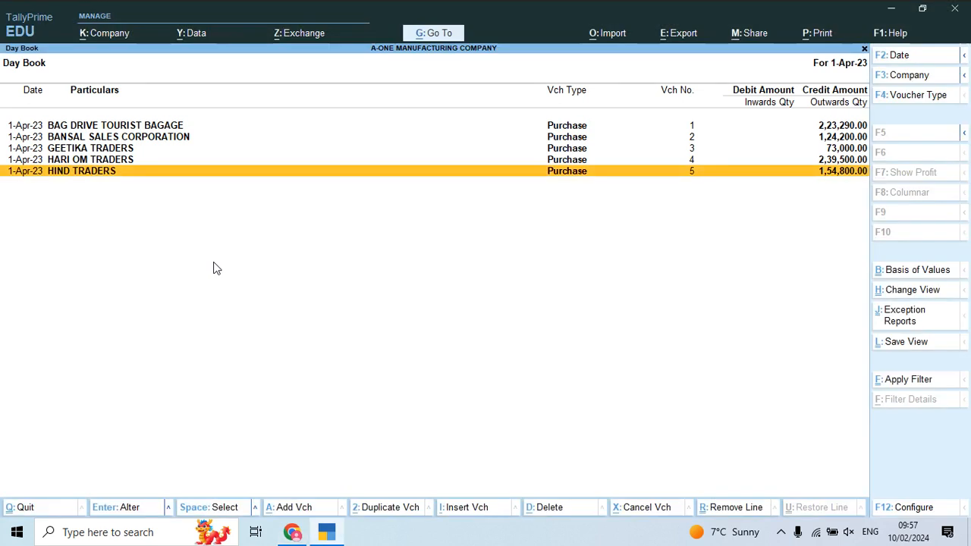
pyautogui.press('Escape')
pyautogui.press('Escape')
pyautogui.press('n')
pyautogui.press('Return')
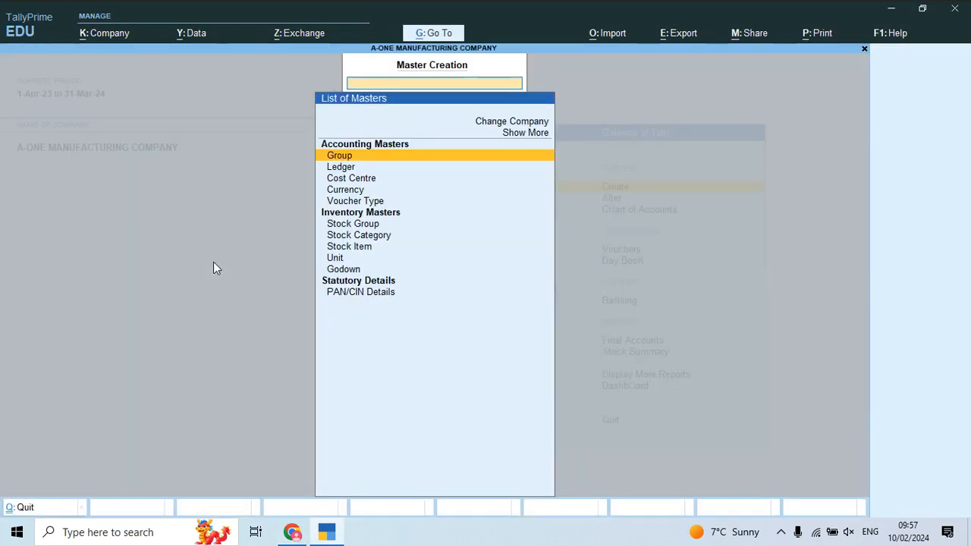
pyautogui.press('Down')
pyautogui.press('Down')
pyautogui.press('Down')
pyautogui.press('Down')
pyautogui.press('Down')
pyautogui.press('Down')
pyautogui.press('Down')
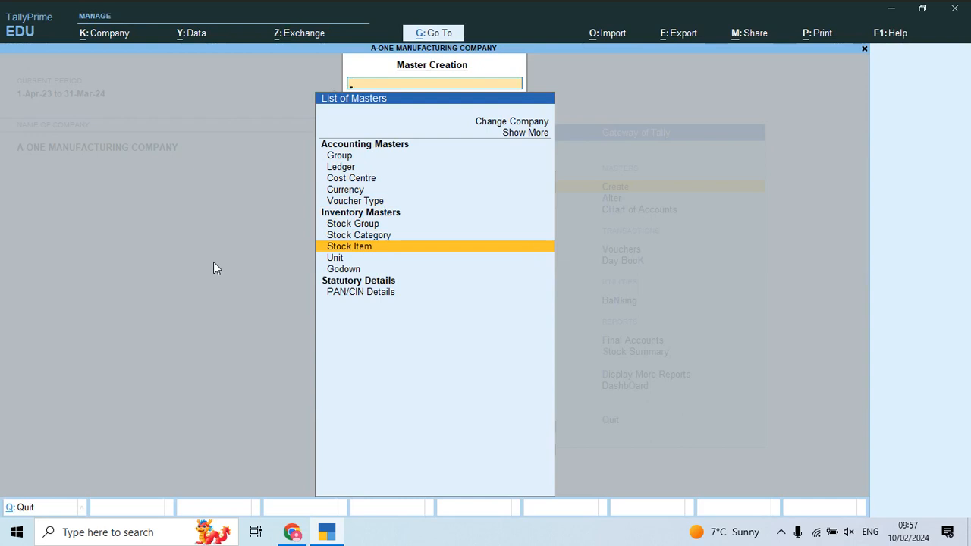
pyautogui.press('Return')
pyautogui.press('ctrl')
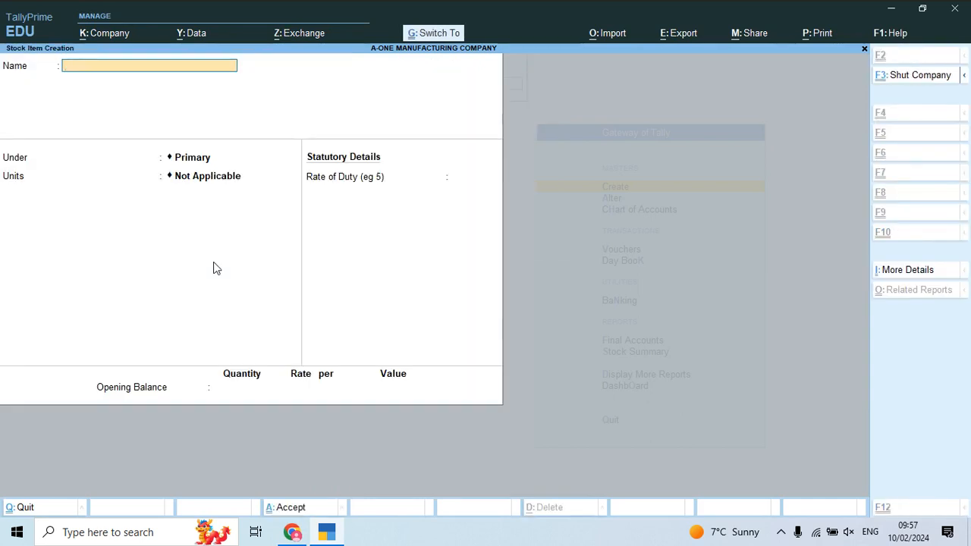
pyautogui.hotkey('ctrl', 'alt', 'v')
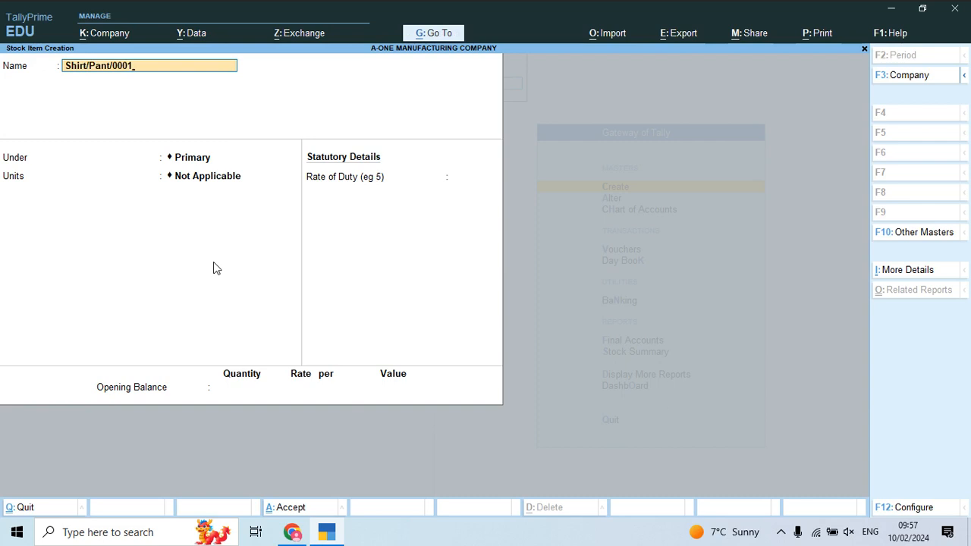
# Place the Shirt/Pant/0001 stock item under Finish Goods and set its units to PCS
pyautogui.press('Return')
pyautogui.press('Down')
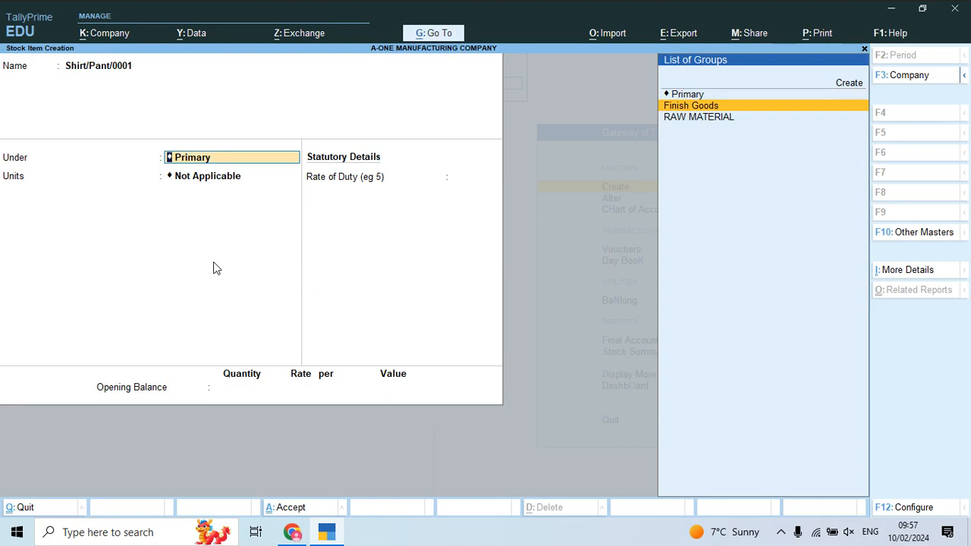
pyautogui.press('Return')
pyautogui.press('Down')
pyautogui.press('Down')
pyautogui.press('Down')
pyautogui.press('Return')
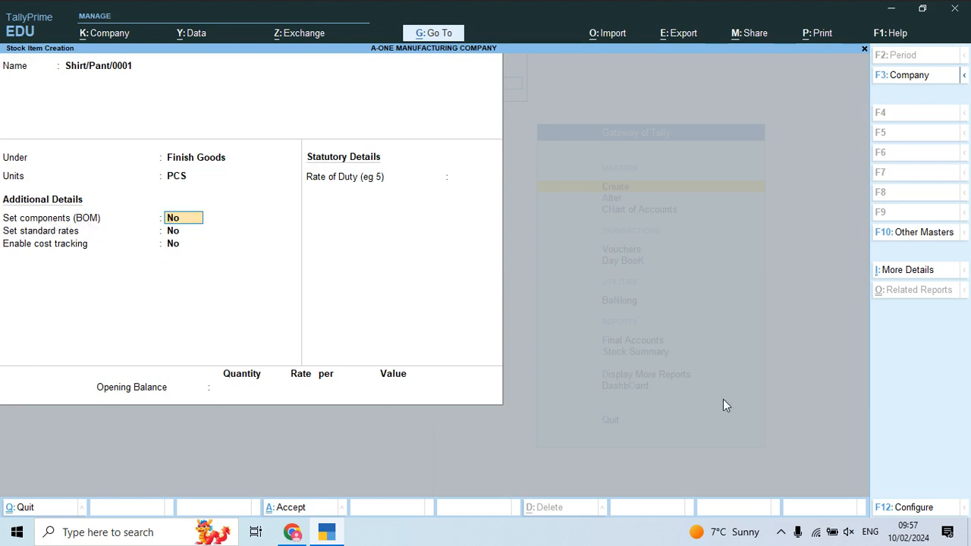
# Check the Set Components List (Bill of Materials) option in the stock item configuration and accept the configuration
pyautogui.click(903, 513)
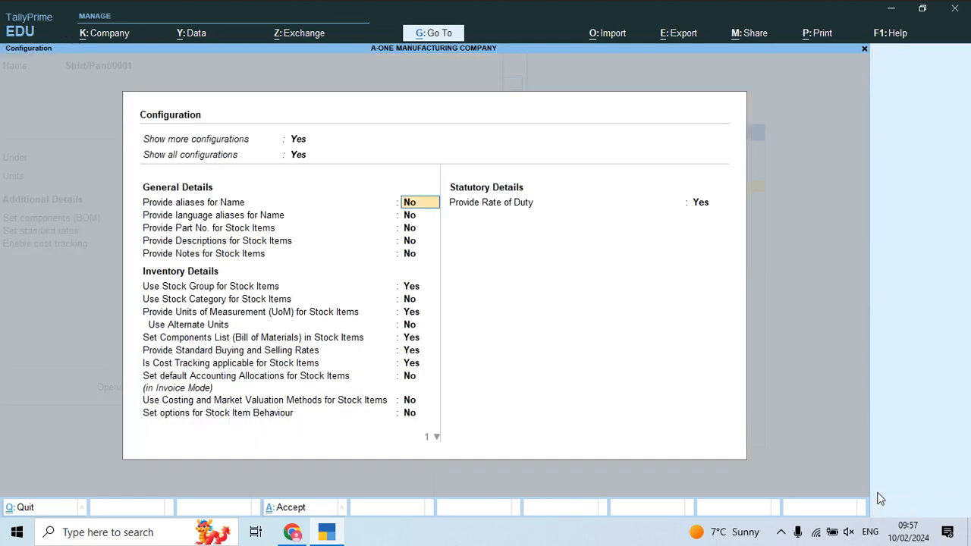
pyautogui.click(153, 338)
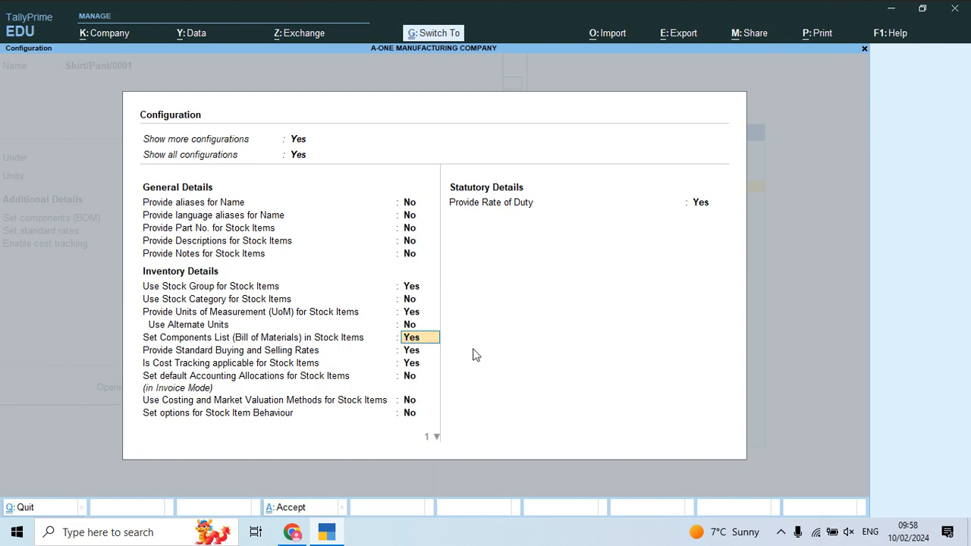
pyautogui.hotkey('ctrl', 'a')
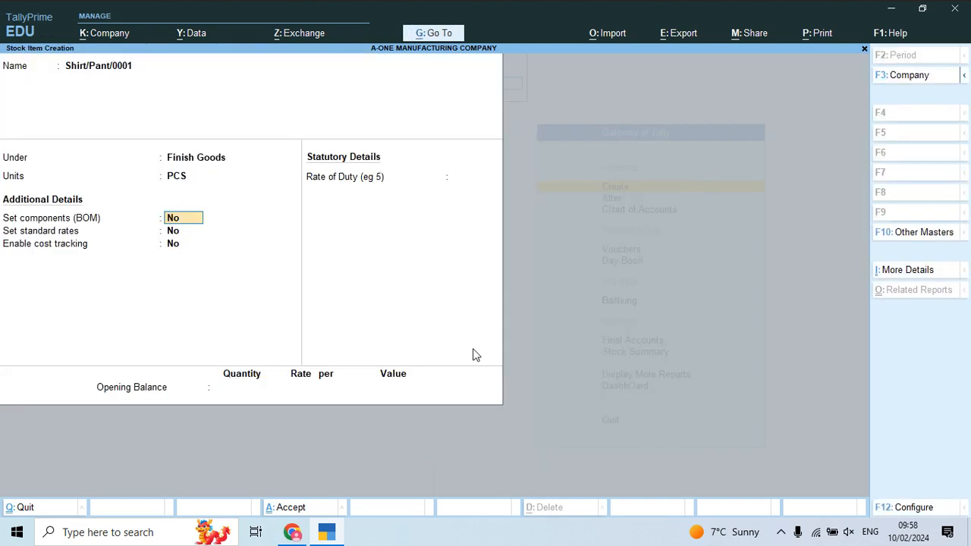
# Enable Set components (BOM) for Shirt/Pant/0001 and create a BOM named Shirt Pant 0001 with unit of manufacture 1 PCS
pyautogui.write('y')
pyautogui.press('Return')
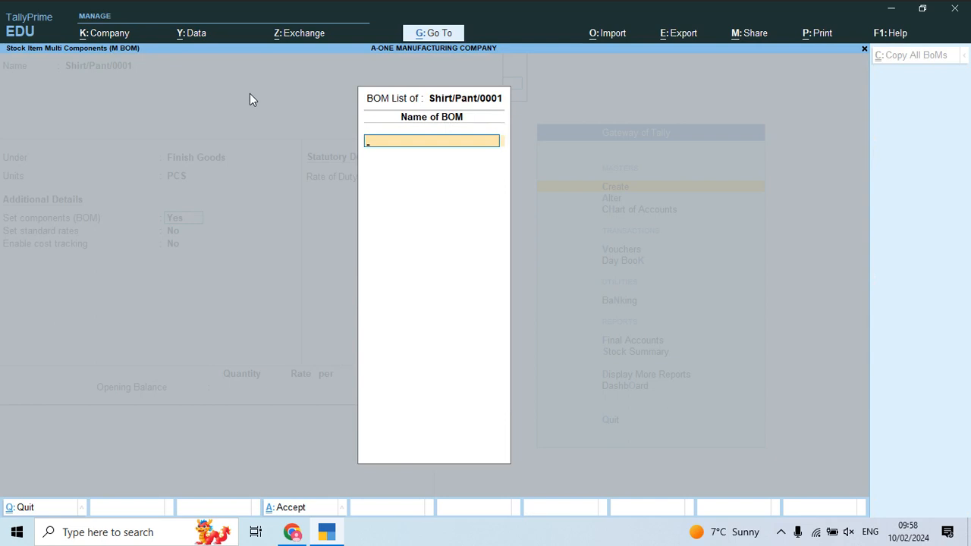
pyautogui.write('Shirt Pant 0001')
pyautogui.press('Return')
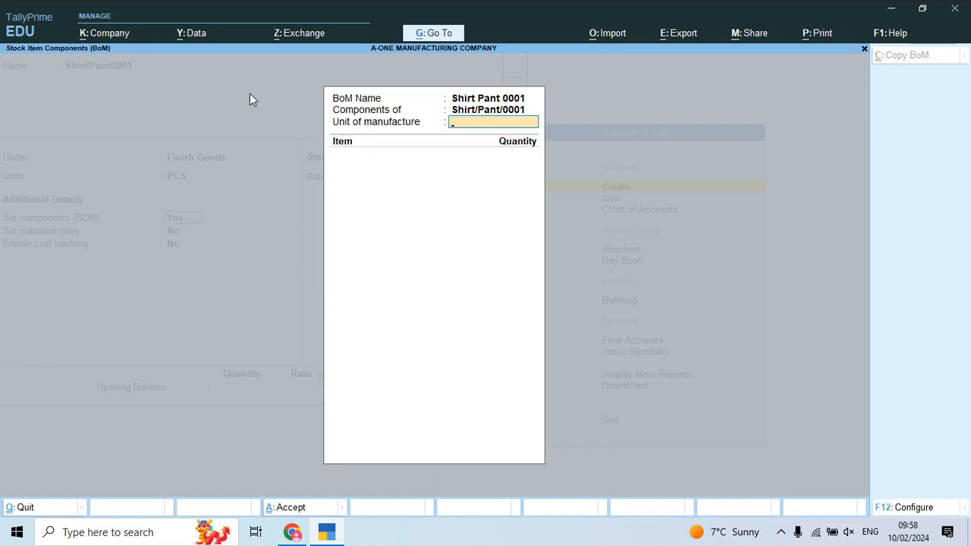
pyautogui.press('Return')
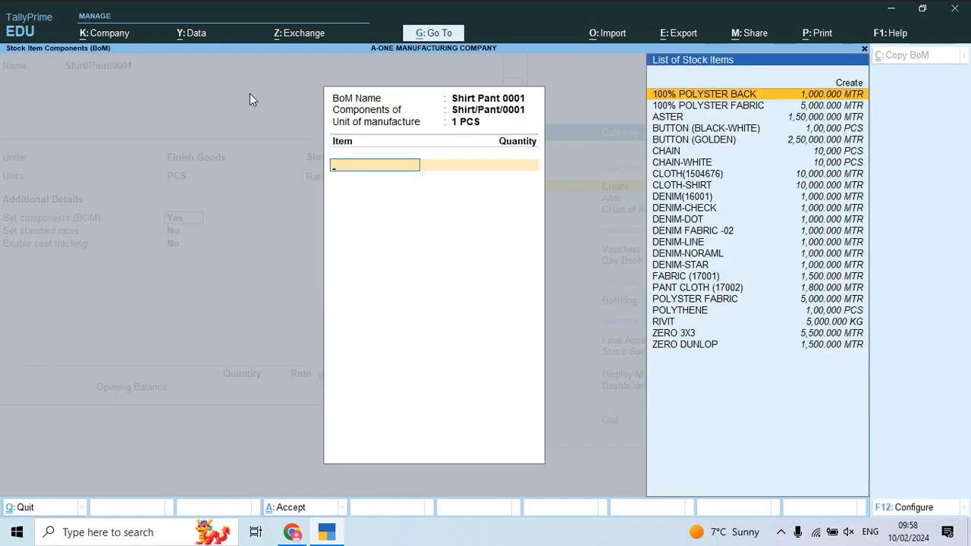
# Examine the Adjustment Details on the page 12 invoice in Chrome for the component quantities used per piece
pyautogui.hotkey('alt', 'Tab')
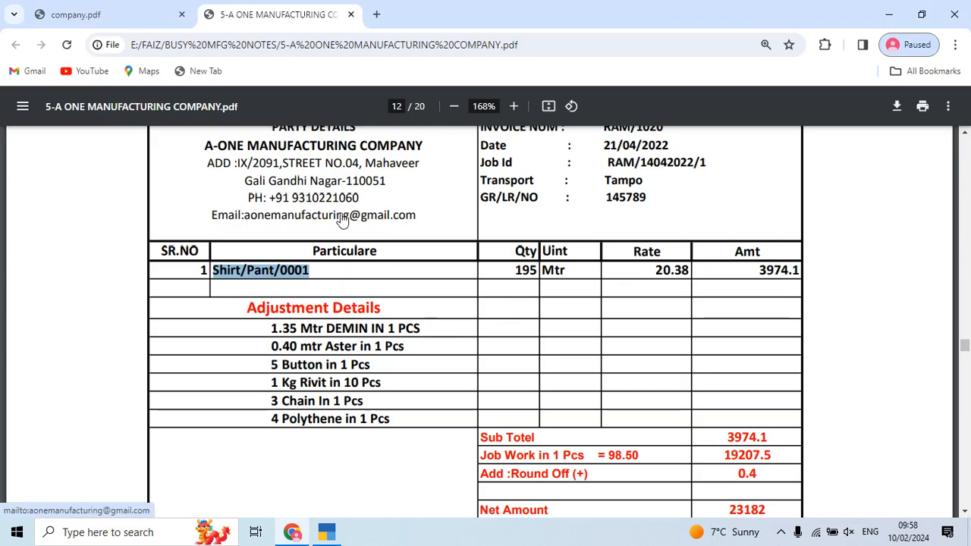
pyautogui.click(279, 241)
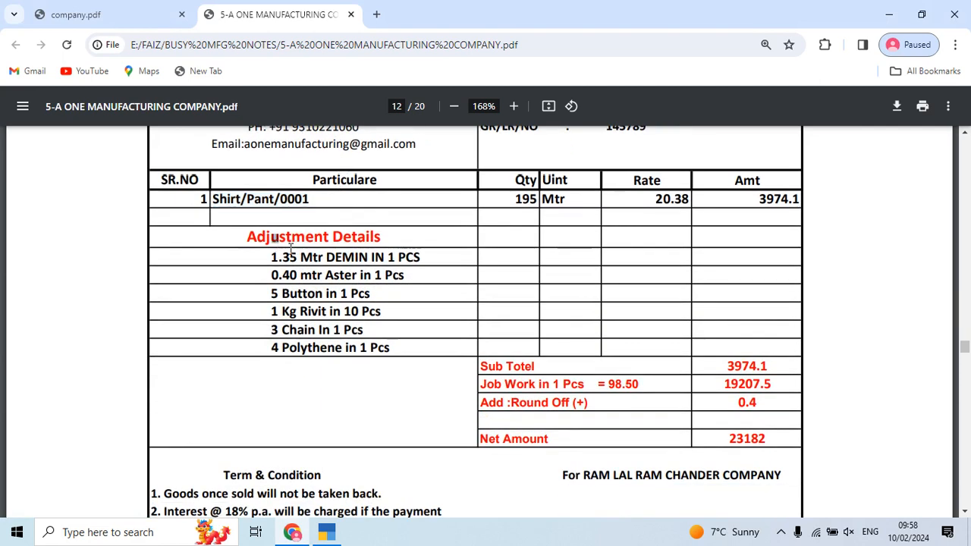
pyautogui.scroll(-1, 281, 250)
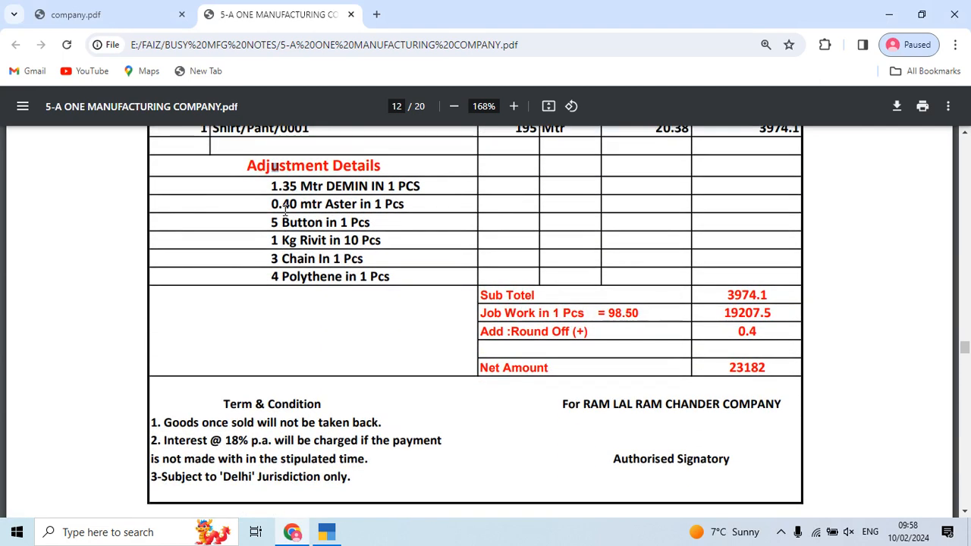
pyautogui.scroll(2, 284, 212)
pyautogui.scroll(-1, 277, 340)
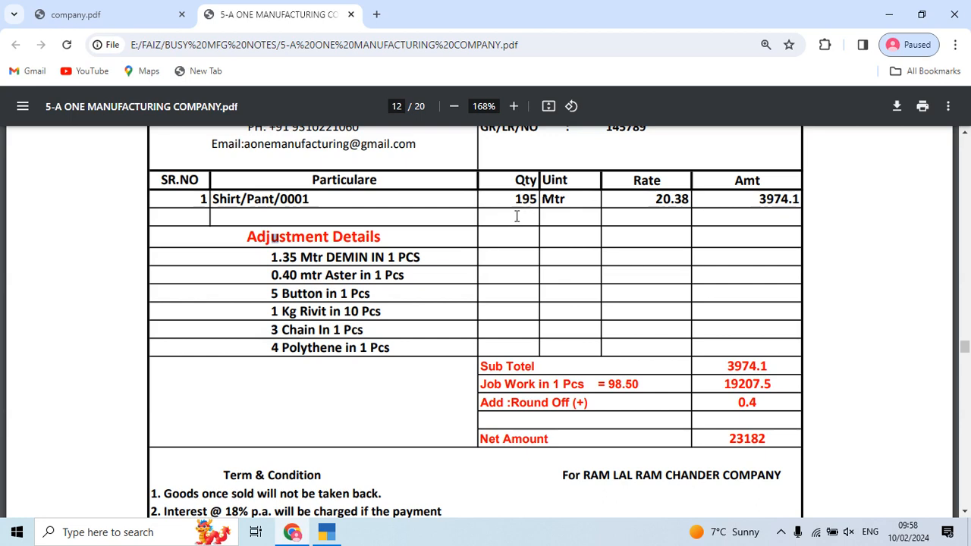
pyautogui.hotkey('alt', 'Tab')
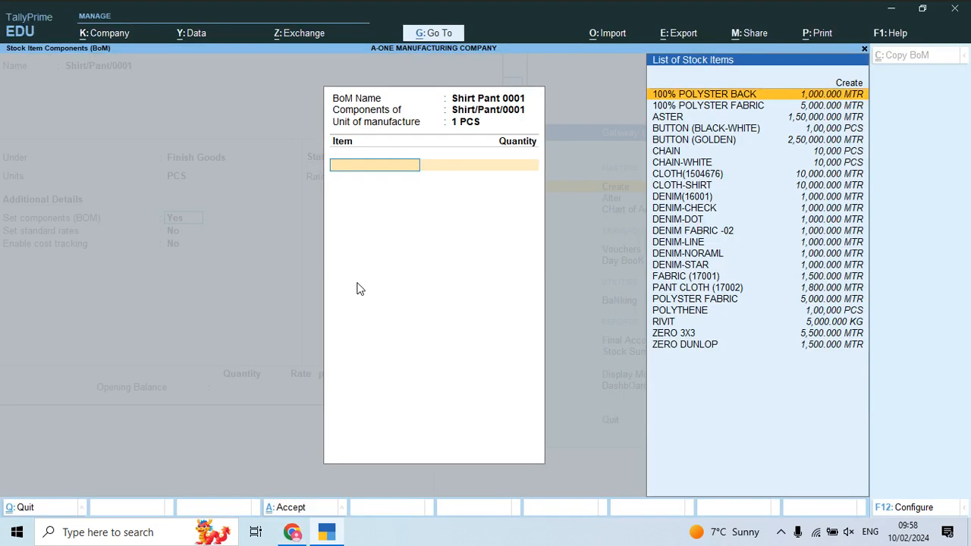
pyautogui.hotkey('alt', 'Tab')
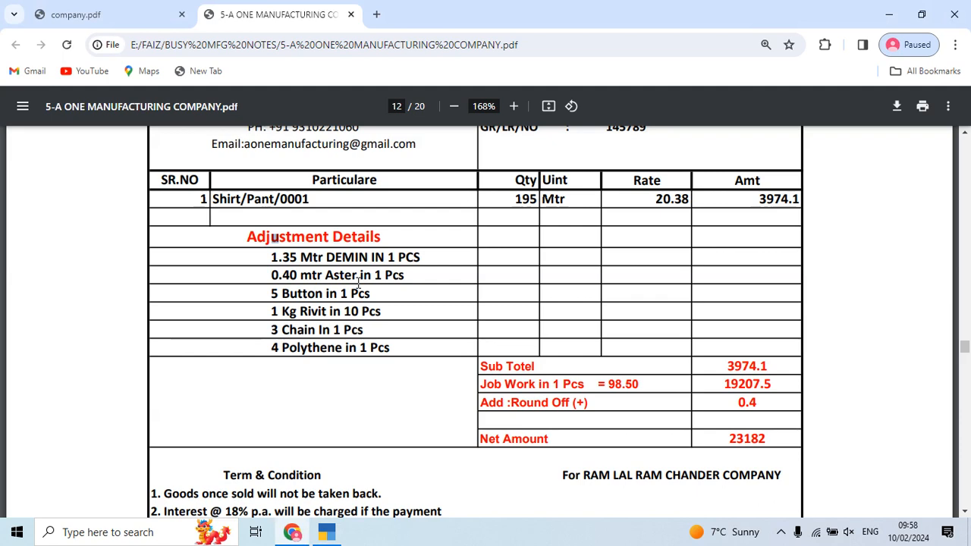
# Switch to TallyPrime and add DENIM-NORAML to the Shirt Pant 0001 BOM with a quantity of 1.35 MTR
pyautogui.hotkey('alt', 'Tab')
pyautogui.write('Den')
pyautogui.press('Down')
pyautogui.press('Down')
pyautogui.press('Down')
pyautogui.press('Down')
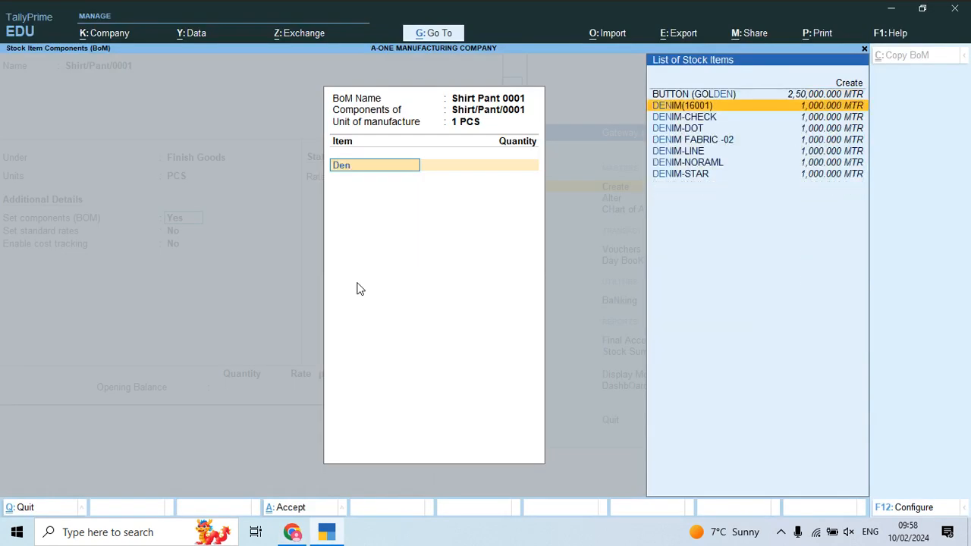
pyautogui.press('Down')
pyautogui.press('Down')
pyautogui.press('Return')
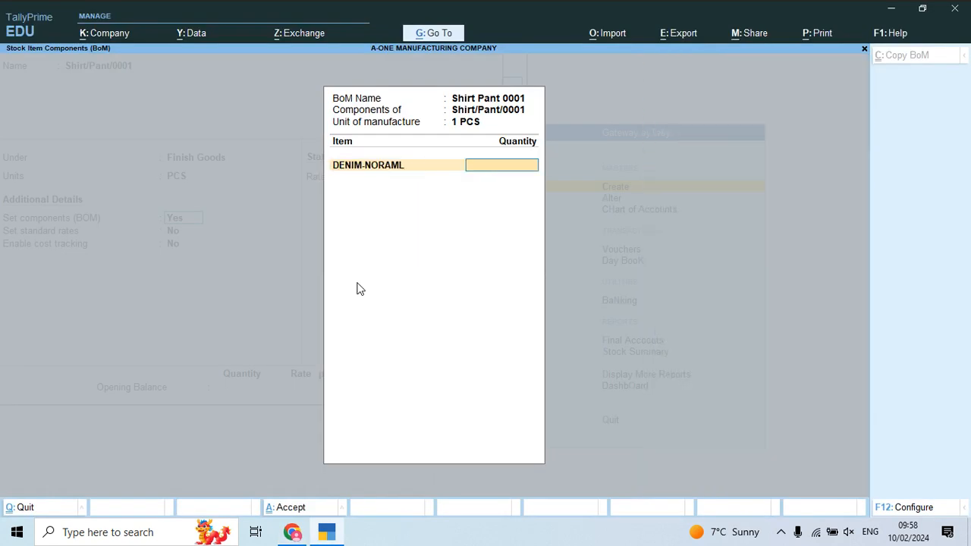
pyautogui.hotkey('alt', 'Tab')
pyautogui.hotkey('alt', 'Tab')
pyautogui.write('1.35')
pyautogui.press('Return')
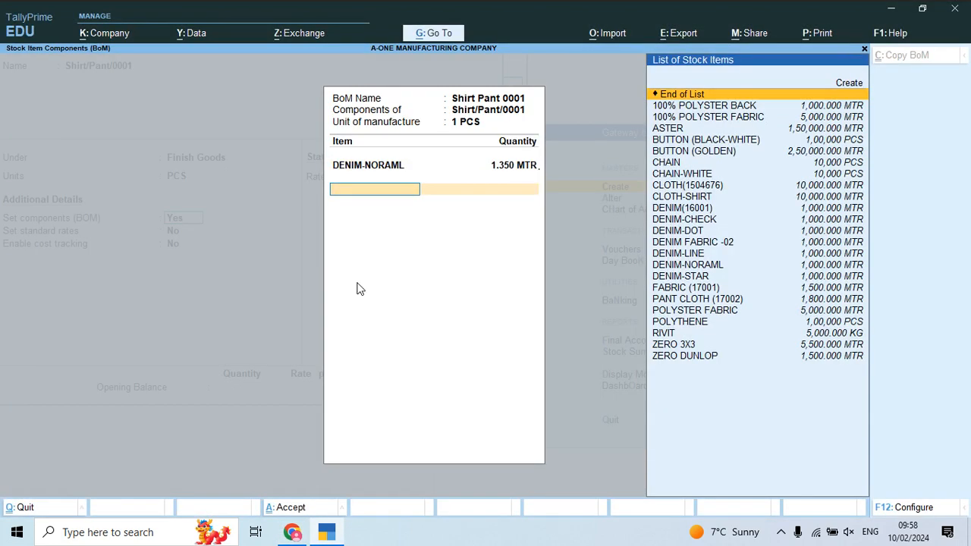
# Add ASTER as the next BOM component with a quantity of 0.40 MTR, as given in the invoice's Adjustment Details
pyautogui.hotkey('alt', 'Tab')
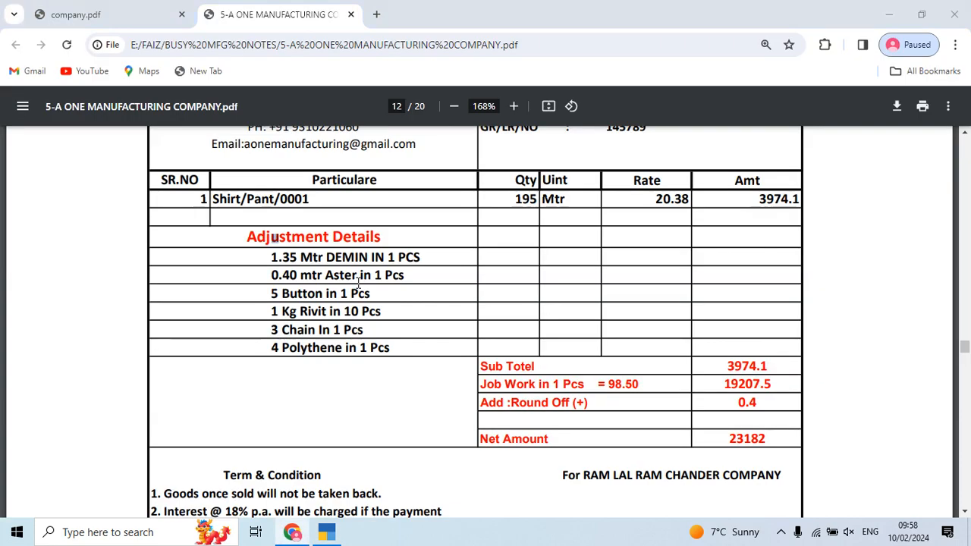
pyautogui.hotkey('alt', 'Tab')
pyautogui.write('as')
pyautogui.press('Return')
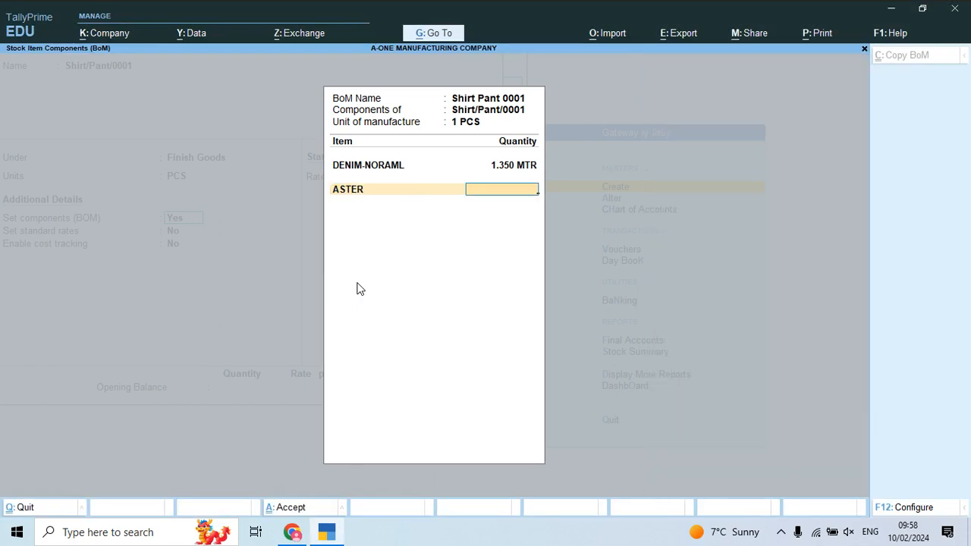
pyautogui.write('0.40')
pyautogui.press('Return')
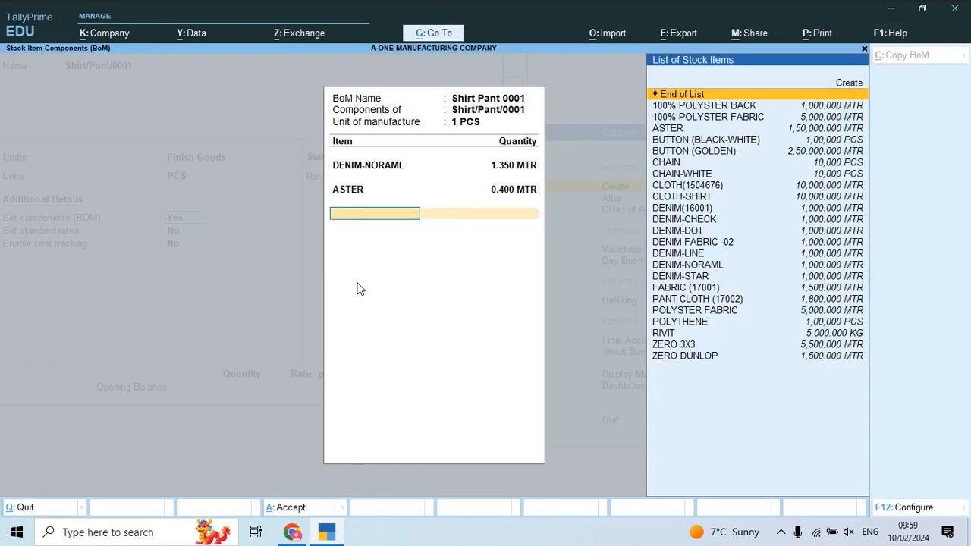
# Add BUTTON (BLACK-WHITE) to the BOM with a quantity of 5 PCS
pyautogui.hotkey('alt', 'Tab')
pyautogui.hotkey('alt', 'Tab')
pyautogui.write('But')
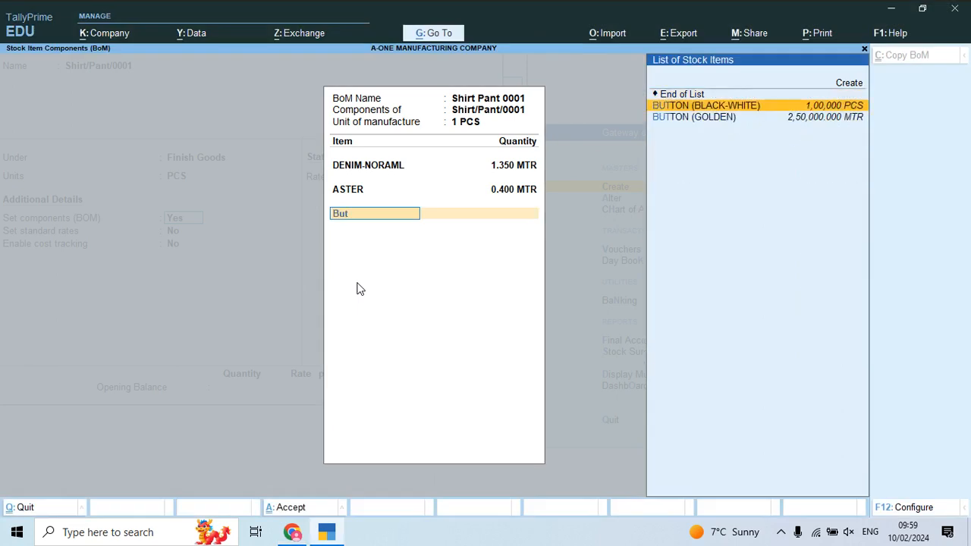
pyautogui.press('Return')
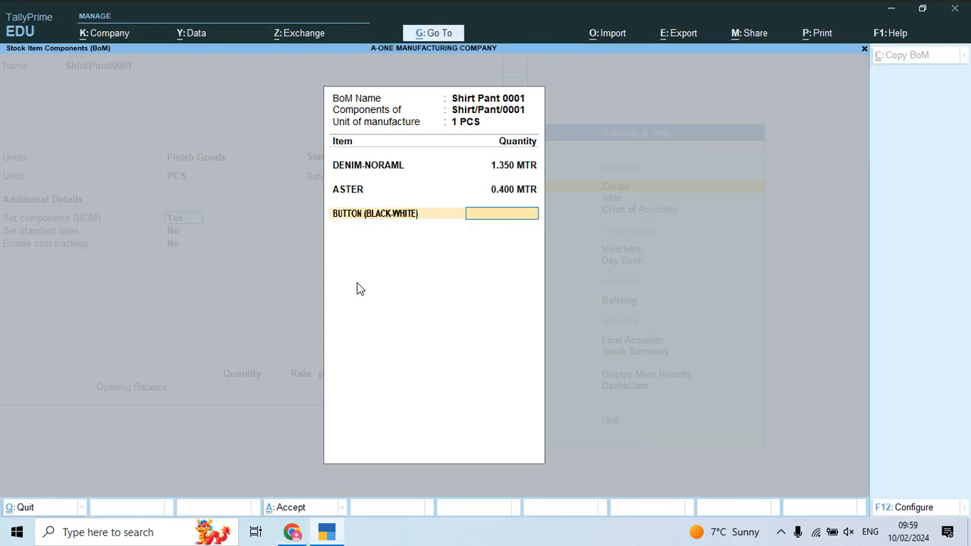
pyautogui.press('Return')
# Add RIVIT as the fourth BOM component and check its usage ratio in the PDF invoice in Chrome
pyautogui.hotkey('alt', 'Tab')
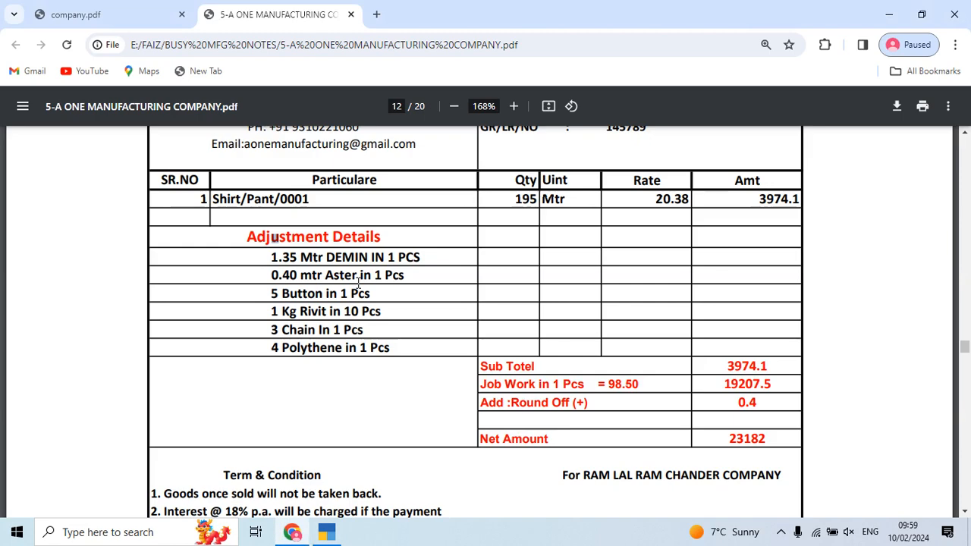
pyautogui.hotkey('alt', 'Tab')
pyautogui.write('Riv')
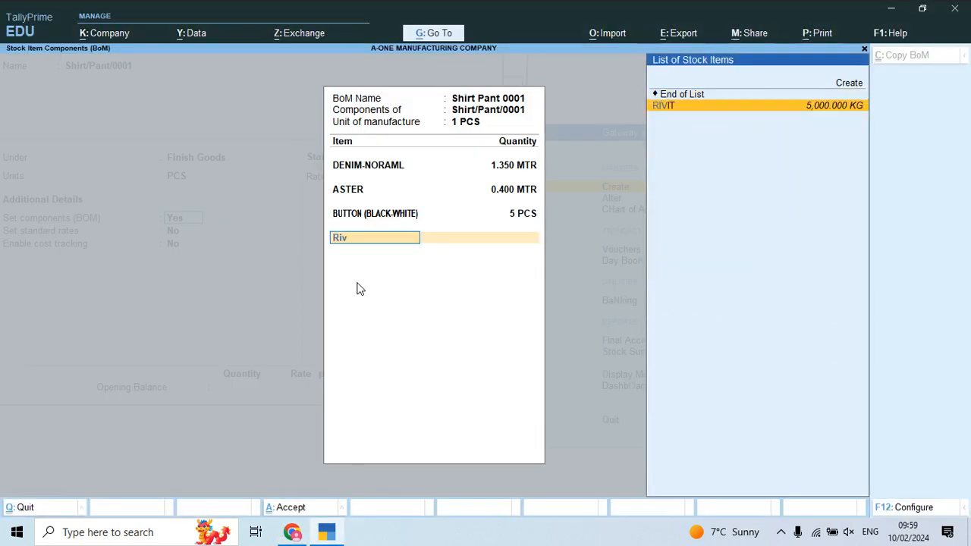
pyautogui.press('Return')
pyautogui.hotkey('alt', 'Tab')
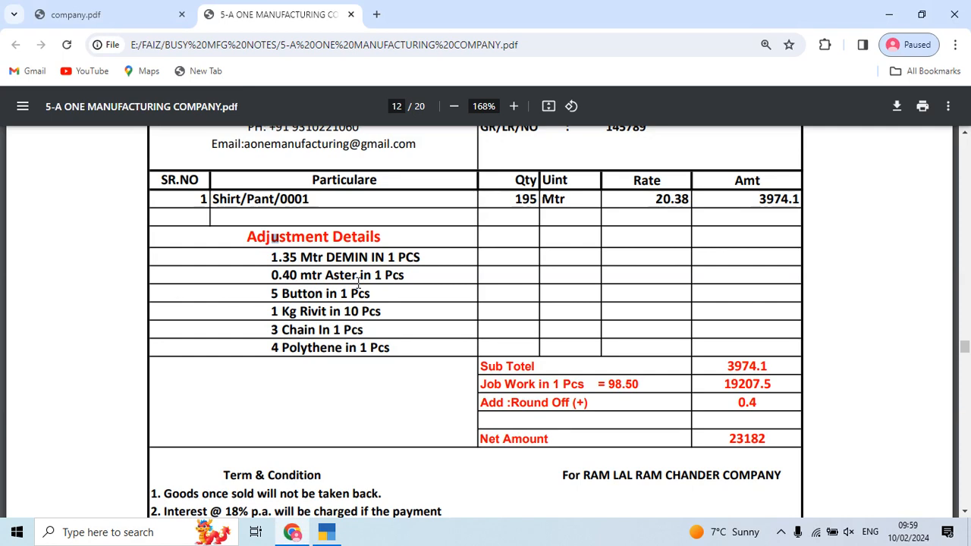
pyautogui.hotkey('alt', 'Tab')
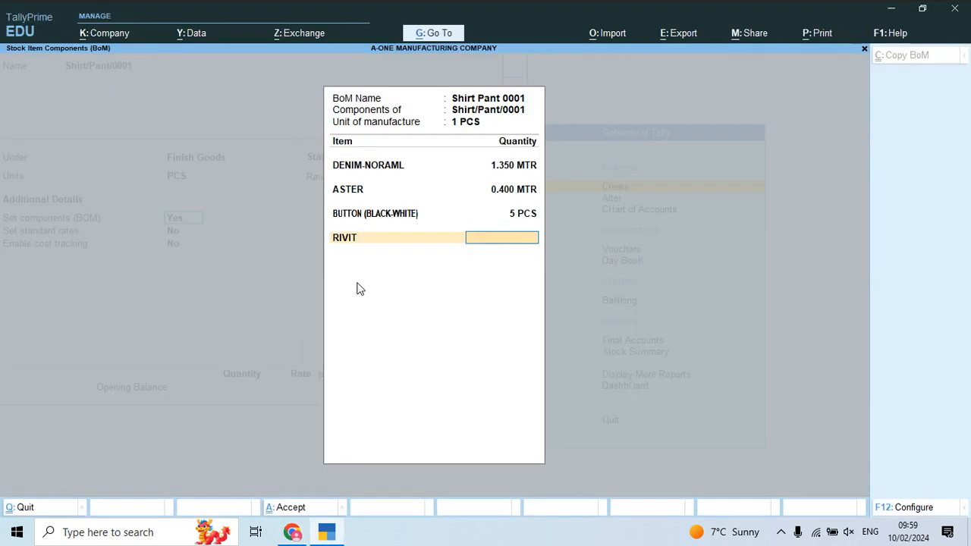
# Compute 1/10 in the built-in calculator and set the RIVIT quantity to 0.1 KG
pyautogui.press('ctrl')
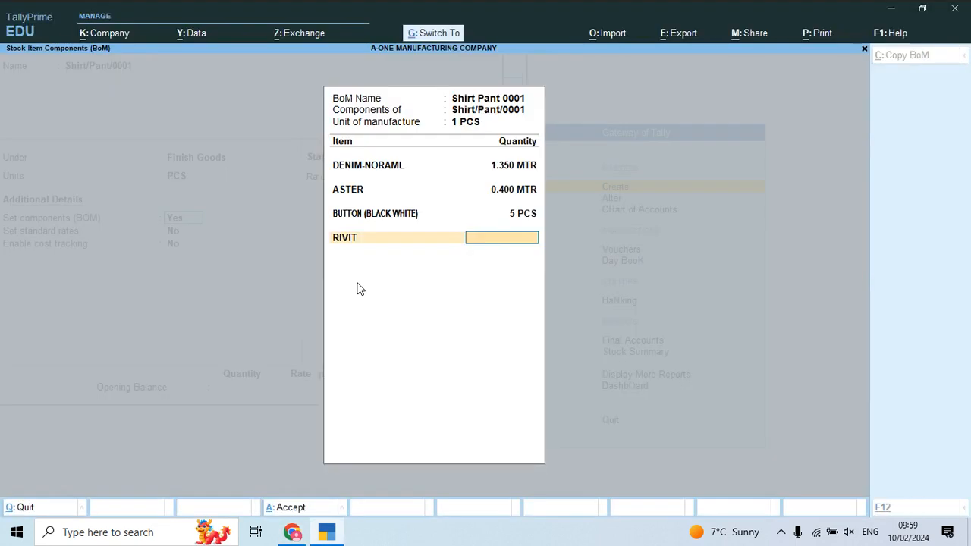
pyautogui.hotkey('ctrl', 'n')
pyautogui.write('1/1')
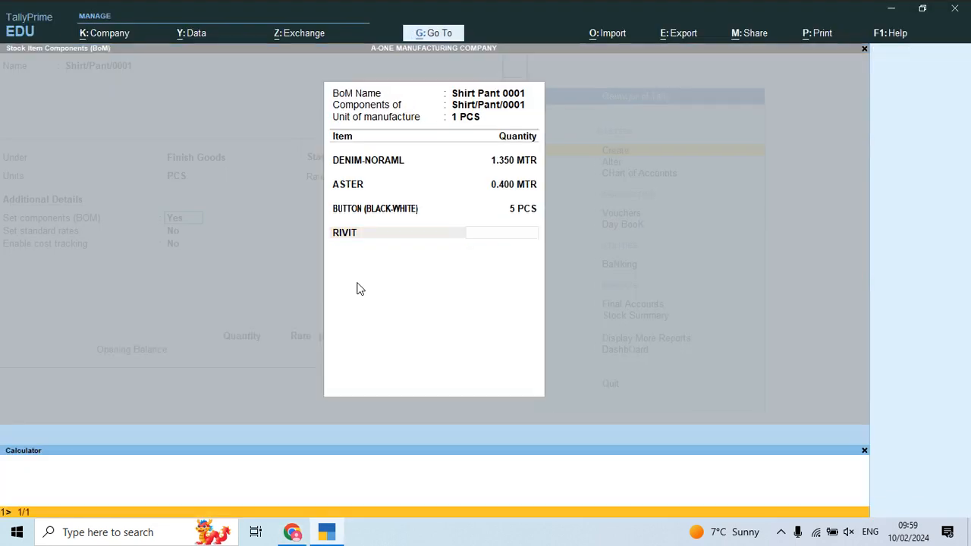
pyautogui.write('0')
pyautogui.press('Return')
pyautogui.hotkey('ctrl', 'm')
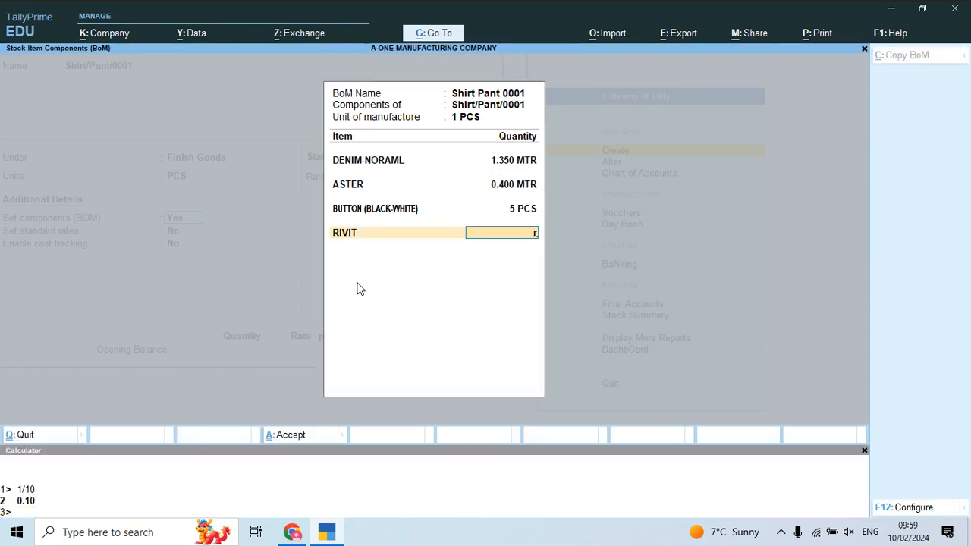
pyautogui.write('0.1')
pyautogui.press('Return')
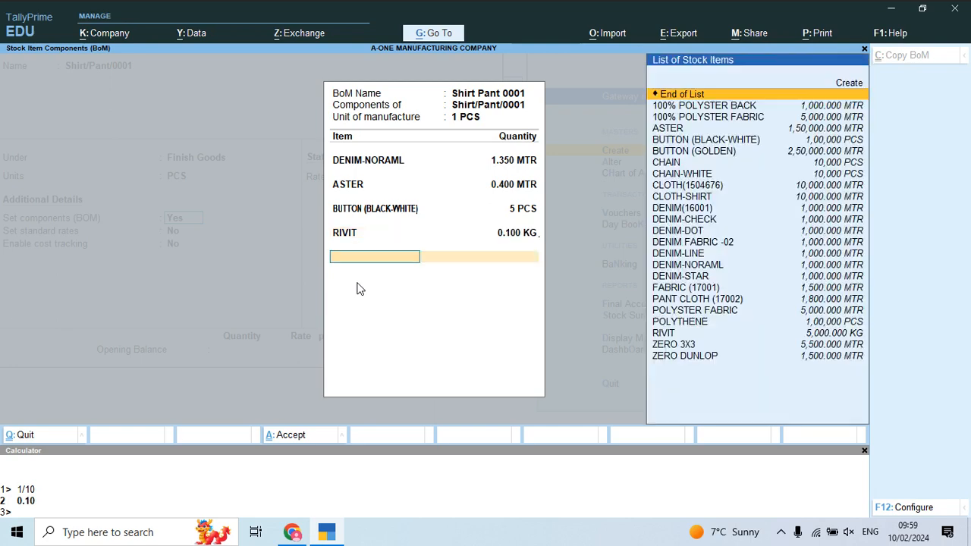
# Add CHAIN to the BOM with a quantity of 3 PCS, following the invoice's Adjustment Details
pyautogui.hotkey('alt', 'Tab')
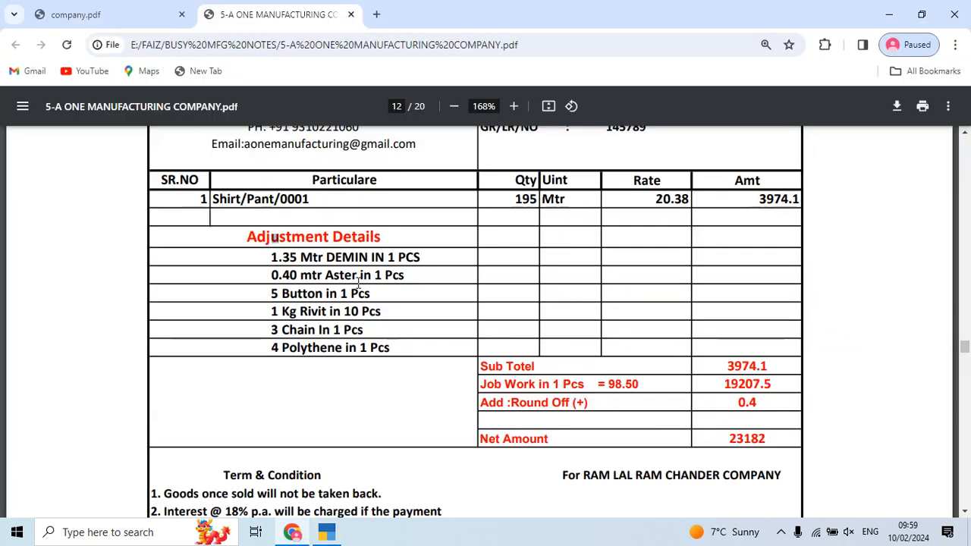
pyautogui.hotkey('alt', 'Tab')
pyautogui.write('cha')
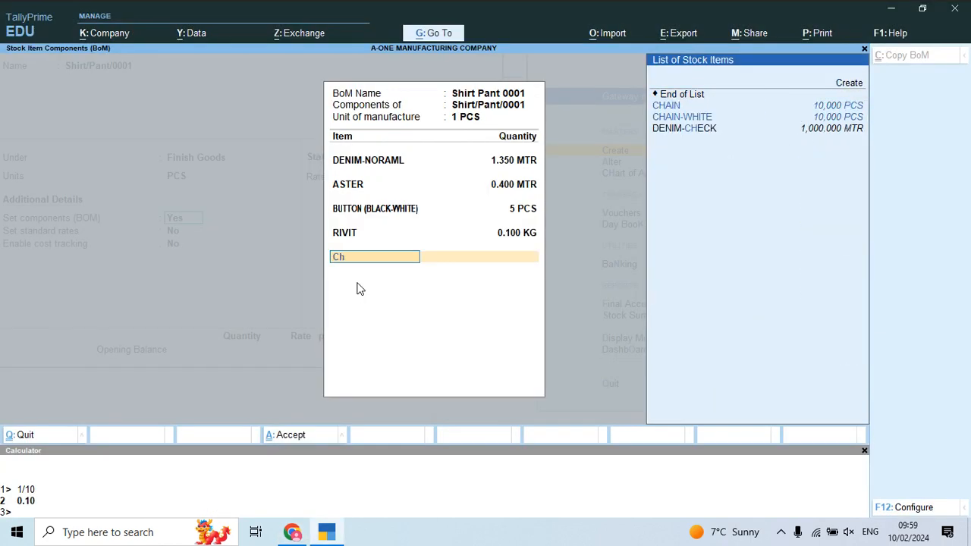
pyautogui.press('Return')
pyautogui.hotkey('alt', 'Tab')
pyautogui.hotkey('alt', 'Tab')
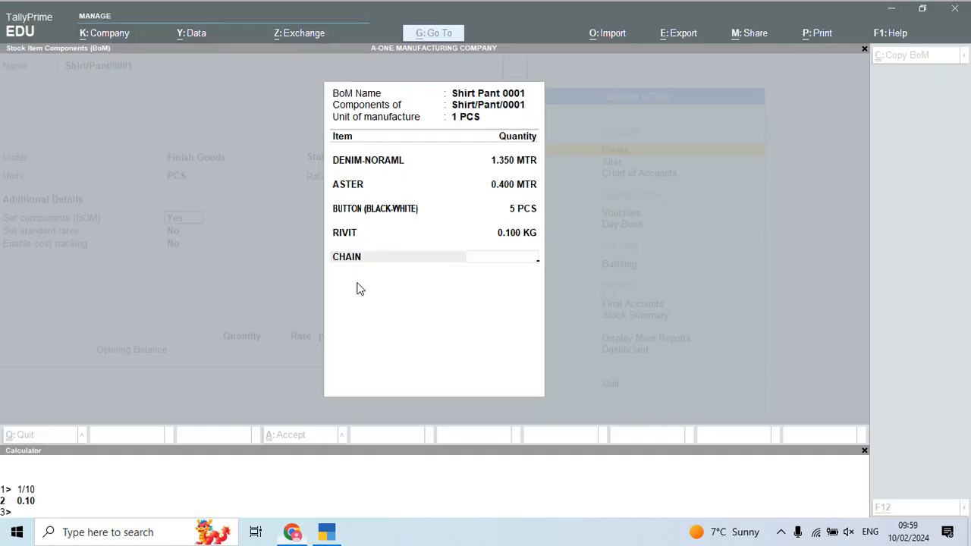
pyautogui.write('3')
pyautogui.press('Return')
# Add POLYTHENE as the last BOM component with a quantity of 4 PCS
pyautogui.write('Pol')
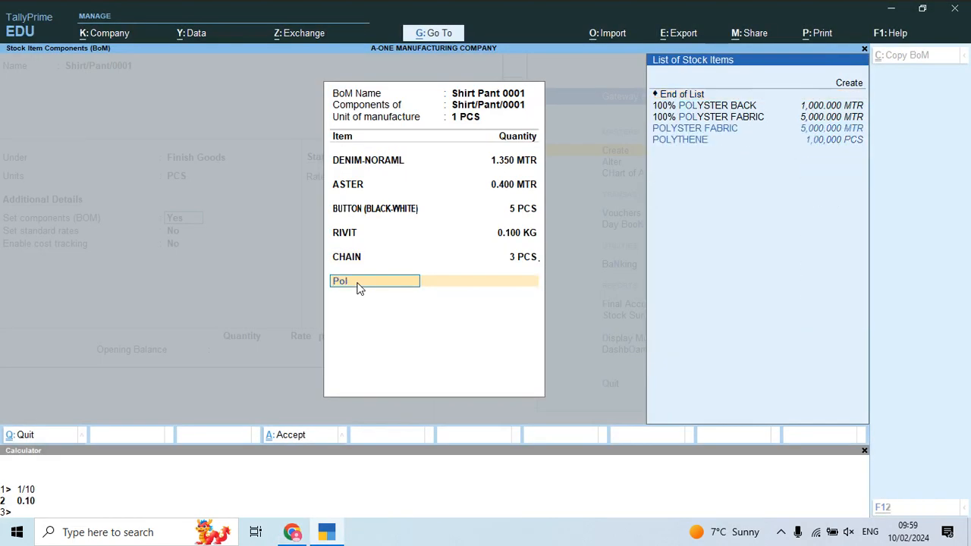
pyautogui.hotkey('alt', 'Tab')
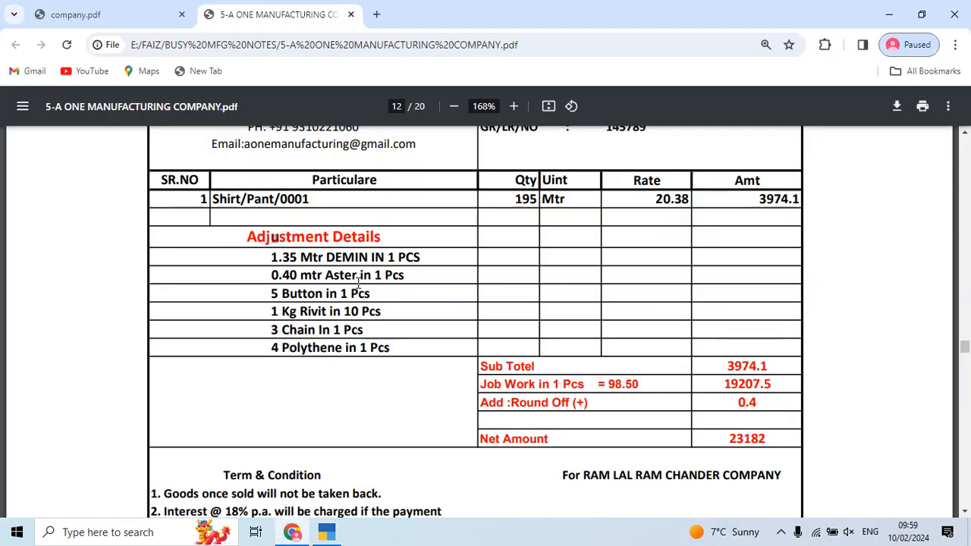
pyautogui.hotkey('alt', 'Tab')
pyautogui.press('Down')
pyautogui.press('Down')
pyautogui.press('Down')
pyautogui.press('Down')
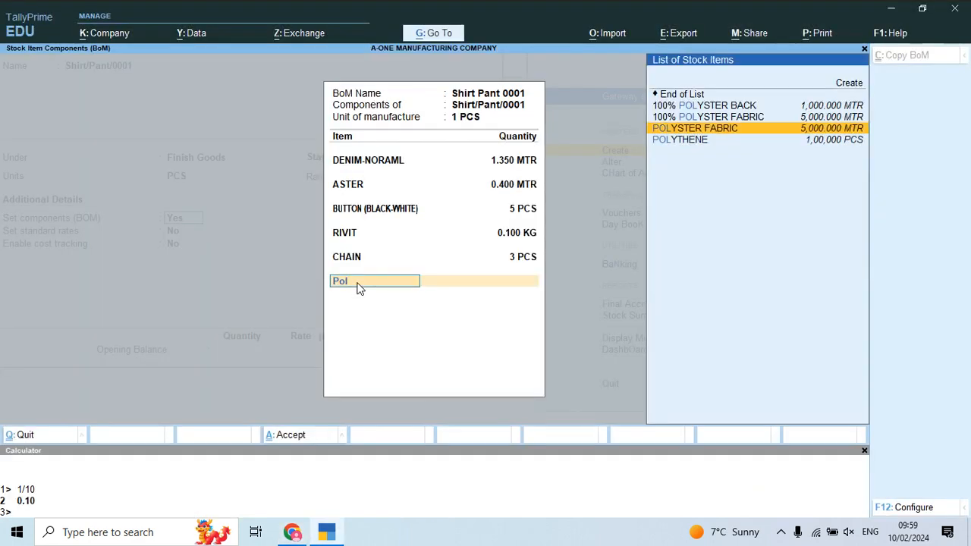
pyautogui.press('Return')
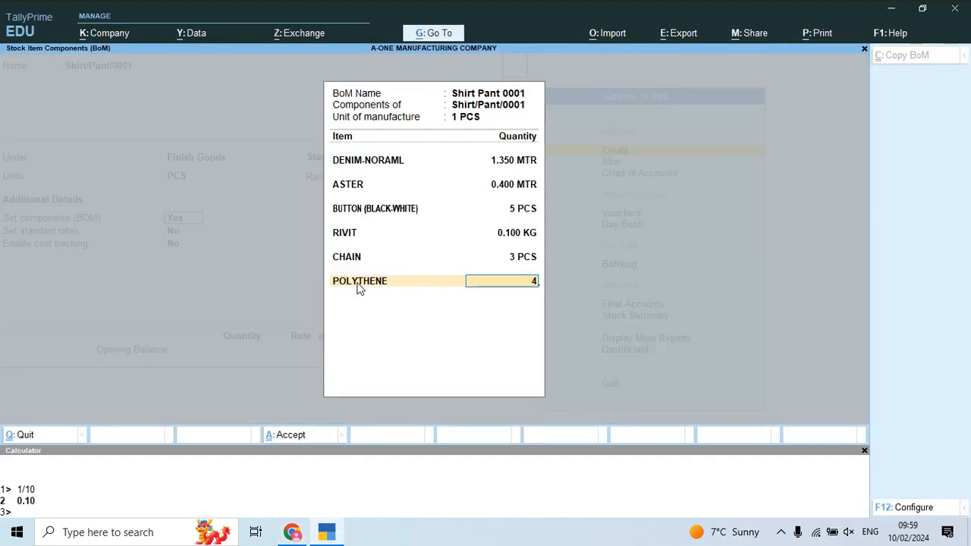
pyautogui.press('Return')
# Check the component list against the invoice, finish the BOM, and save the Shirt/Pant/0001 stock item without standard rates or cost tracking
pyautogui.hotkey('alt', 'Tab')
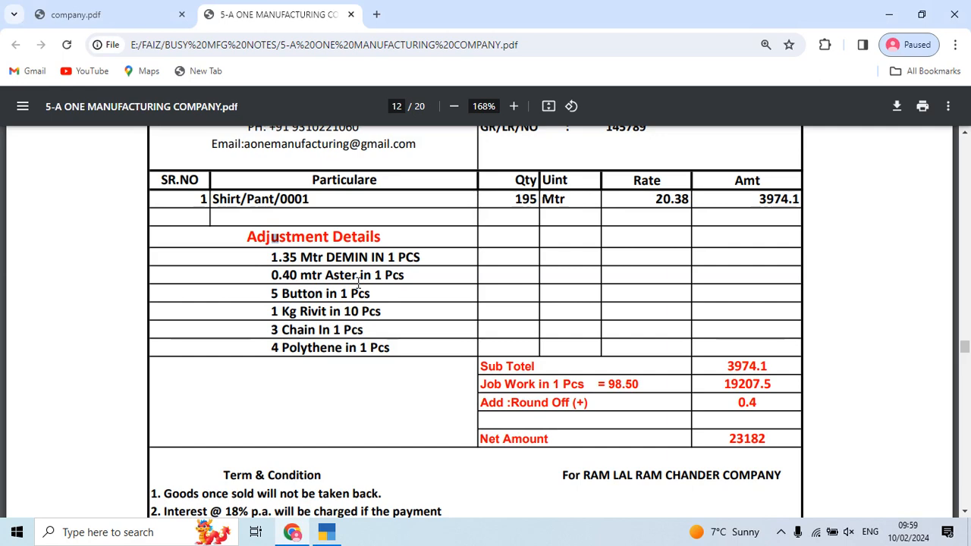
pyautogui.hotkey('alt', 'Tab')
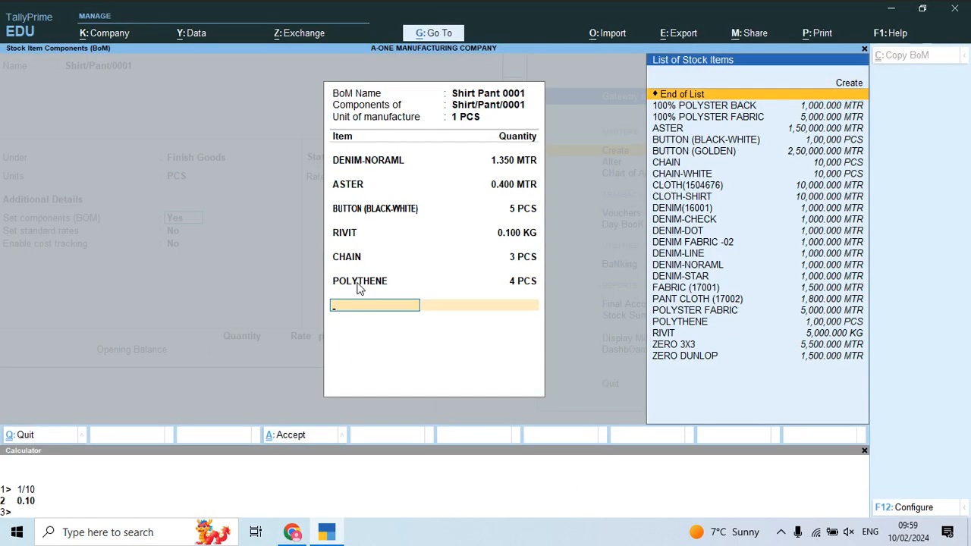
pyautogui.press('Return')
pyautogui.press('Return')
pyautogui.press('Return')
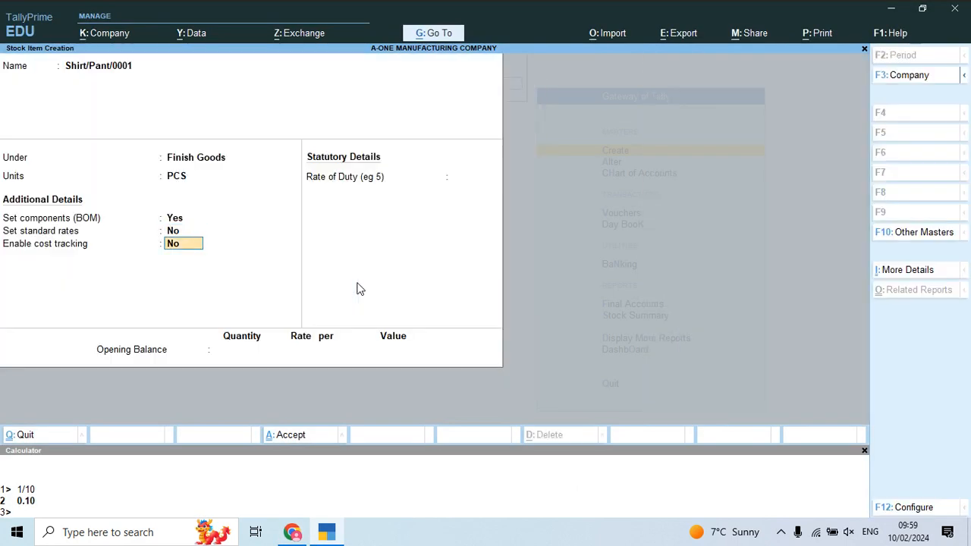
pyautogui.press('Return')
pyautogui.press('Return')
pyautogui.press('Return')
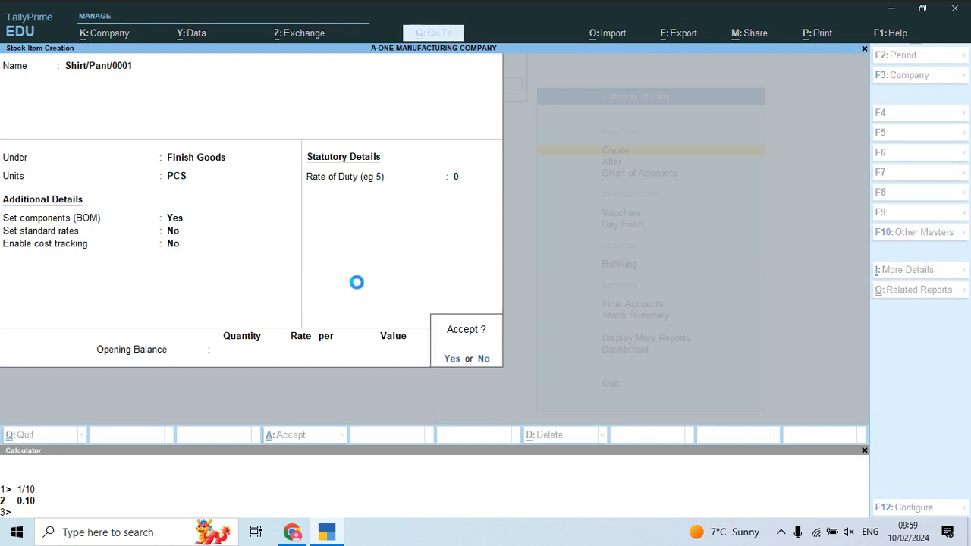
pyautogui.press('Return')
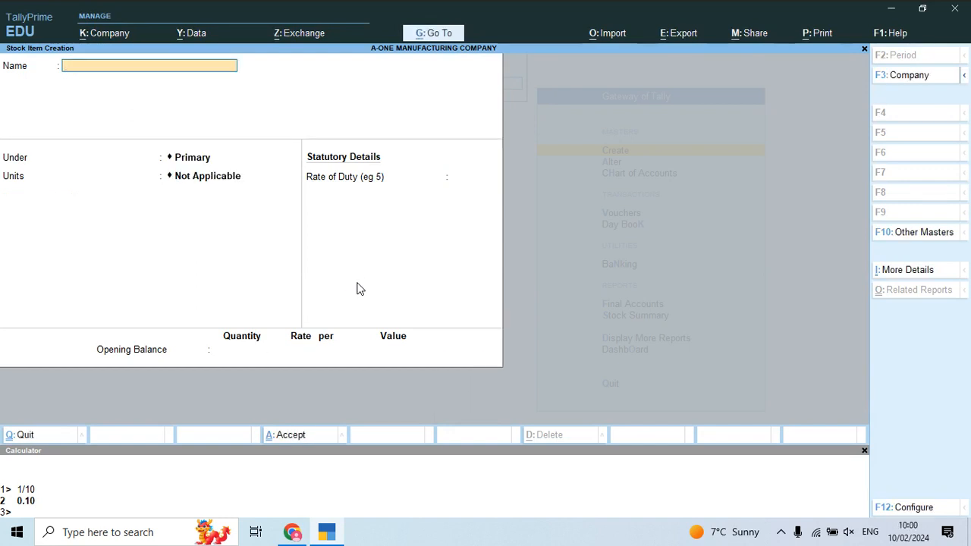
# Copy the item name Shirt/Narrow/786 from the page 13 sale invoice in Chrome and return to the new stock item in TallyPrime
pyautogui.hotkey('alt', 'Tab')
pyautogui.scroll(-2, 358, 283)
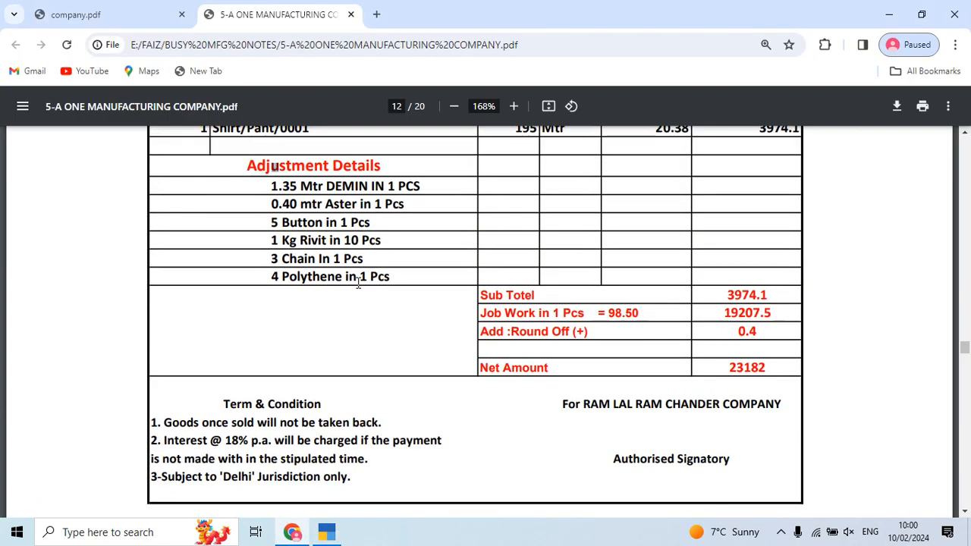
pyautogui.scroll(-7, 358, 283)
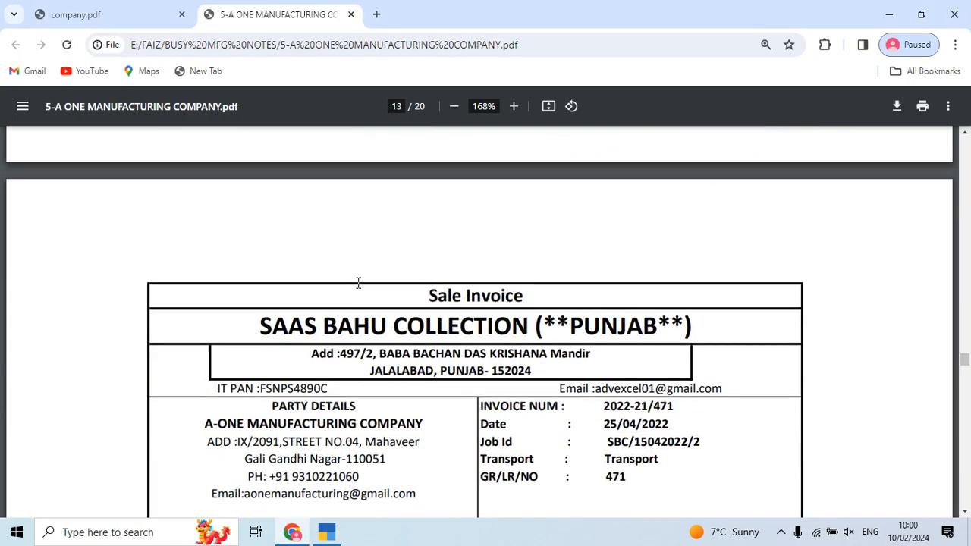
pyautogui.scroll(2, 358, 283)
pyautogui.scroll(2, 358, 282)
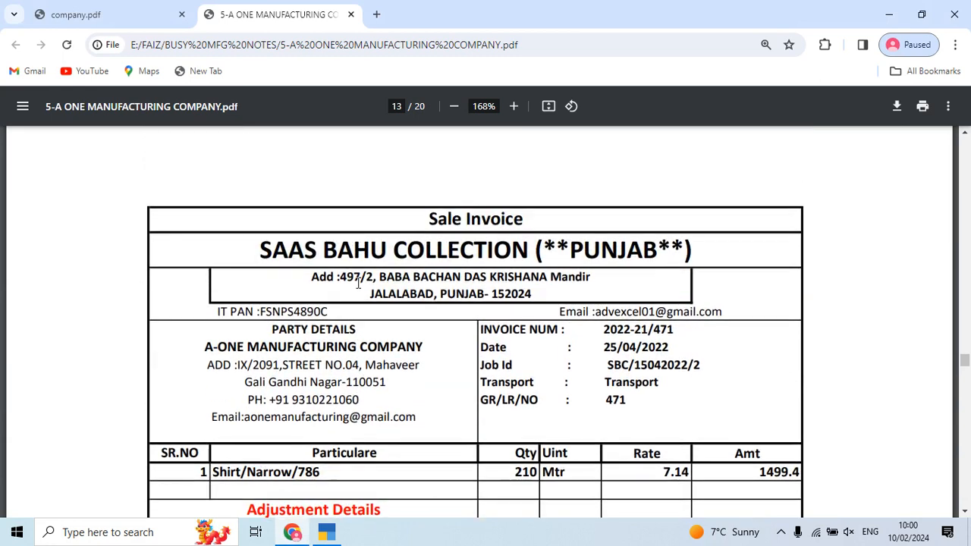
pyautogui.scroll(-2, 358, 282)
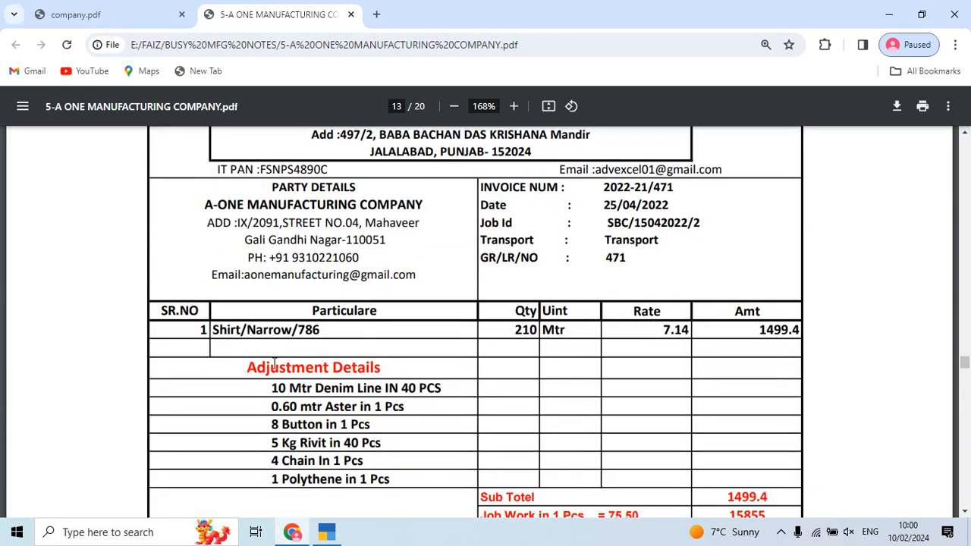
pyautogui.moveTo(219, 330)
pyautogui.mouseDown()
pyautogui.moveTo(325, 331)
pyautogui.moveTo(212, 327)
pyautogui.mouseUp()
pyautogui.click(292, 335)
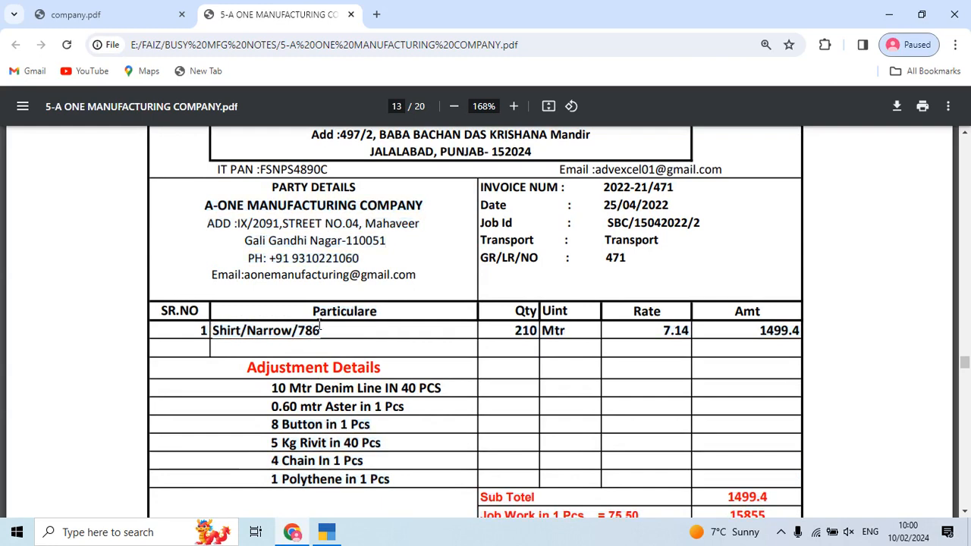
pyautogui.moveTo(320, 331); pyautogui.dragTo(201, 330)
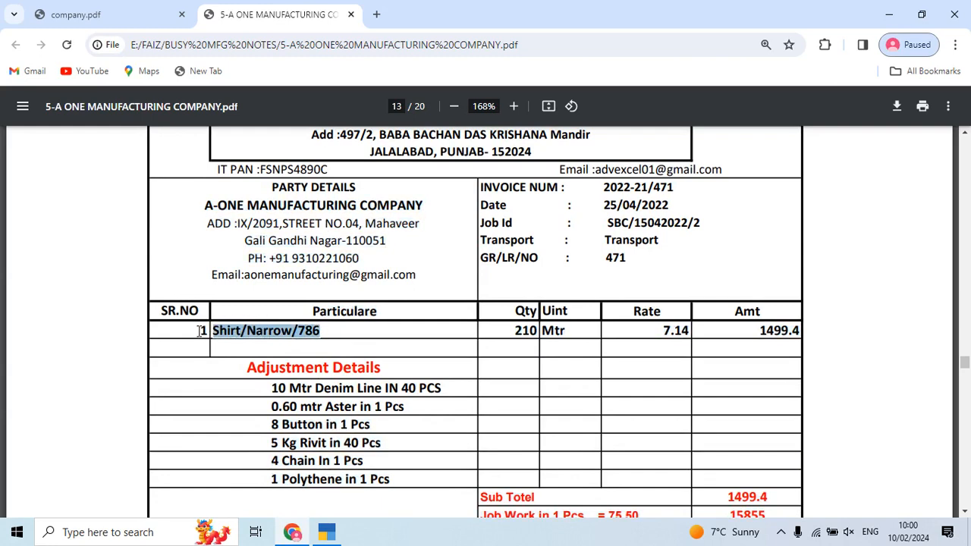
pyautogui.hotkey('ctrl', 'c')
pyautogui.hotkey('alt', 'Tab')
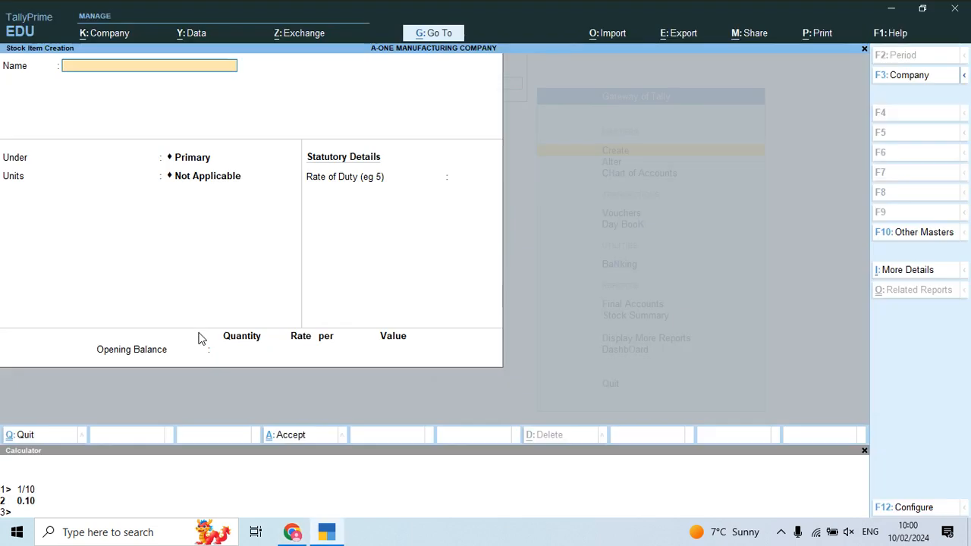
# Name the new stock item Shirt/Narrow/786, place it under Finish Goods, and set its unit to PCS
pyautogui.hotkey('ctrl', 'alt', 'v')
pyautogui.press('Return')
pyautogui.press('Down')
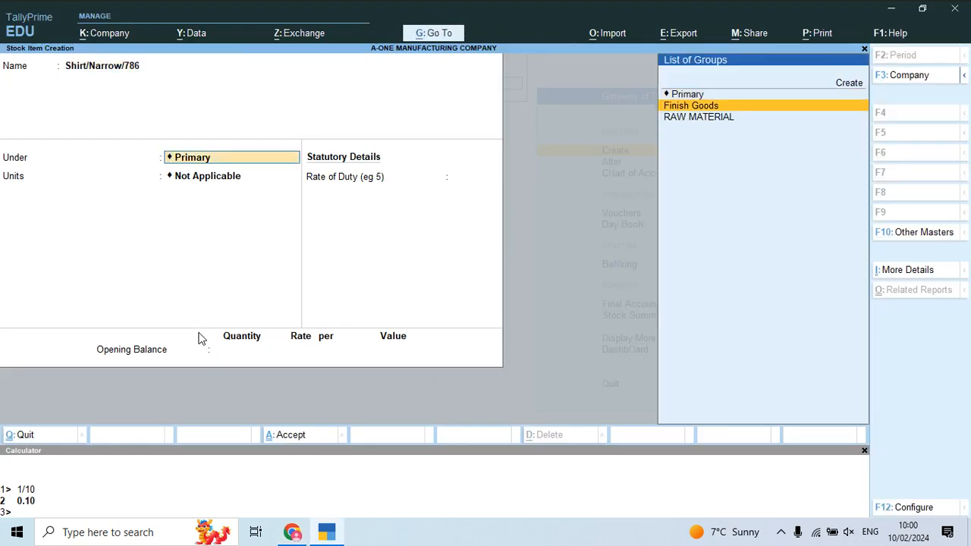
pyautogui.press('Return')
pyautogui.press('Down')
pyautogui.press('Down')
pyautogui.press('Down')
pyautogui.press('Return')
# Enable components for the item and start a BOM named Shirt Narrow 786 with a unit of manufacture of 1 PCS
pyautogui.write('y')
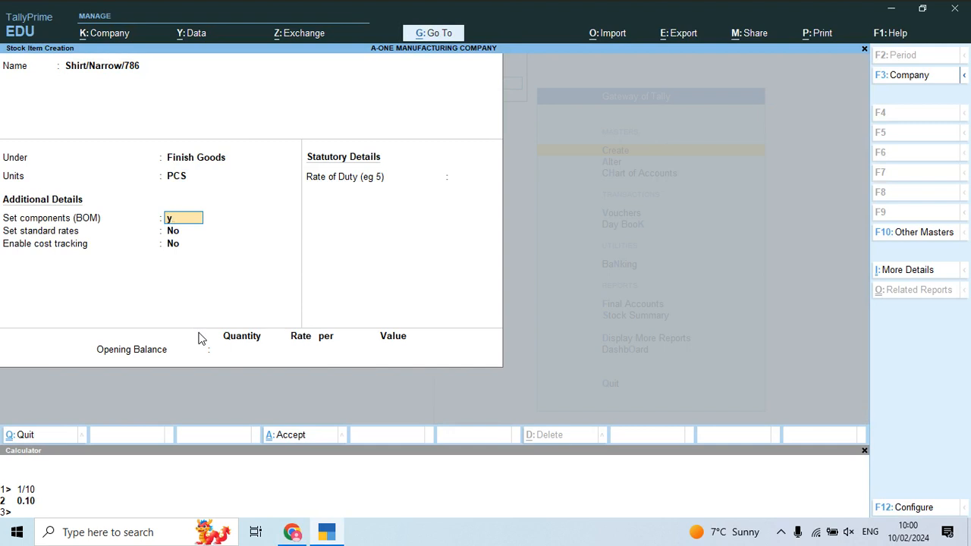
pyautogui.press('Return')
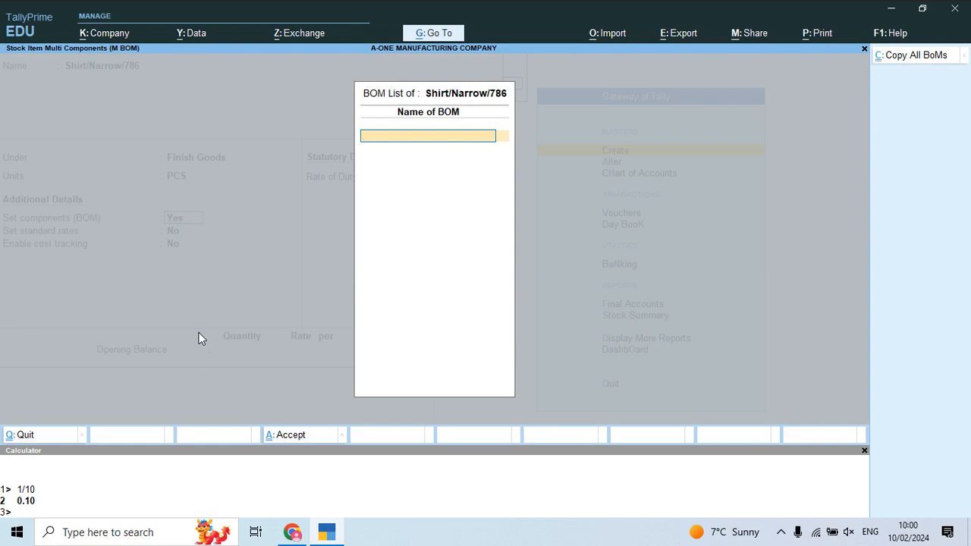
pyautogui.write('Shirt Narrow 786')
pyautogui.press('Return')
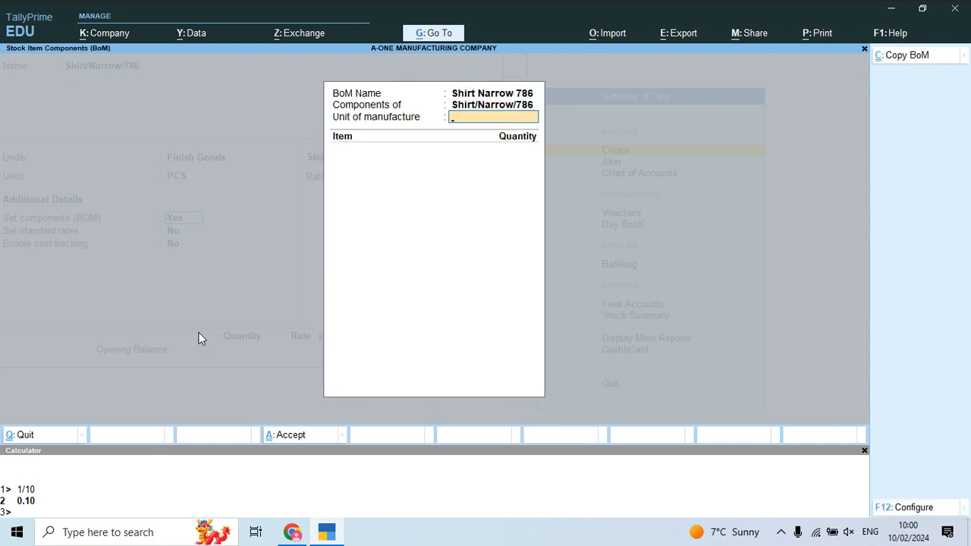
pyautogui.write('1')
pyautogui.press('Return')
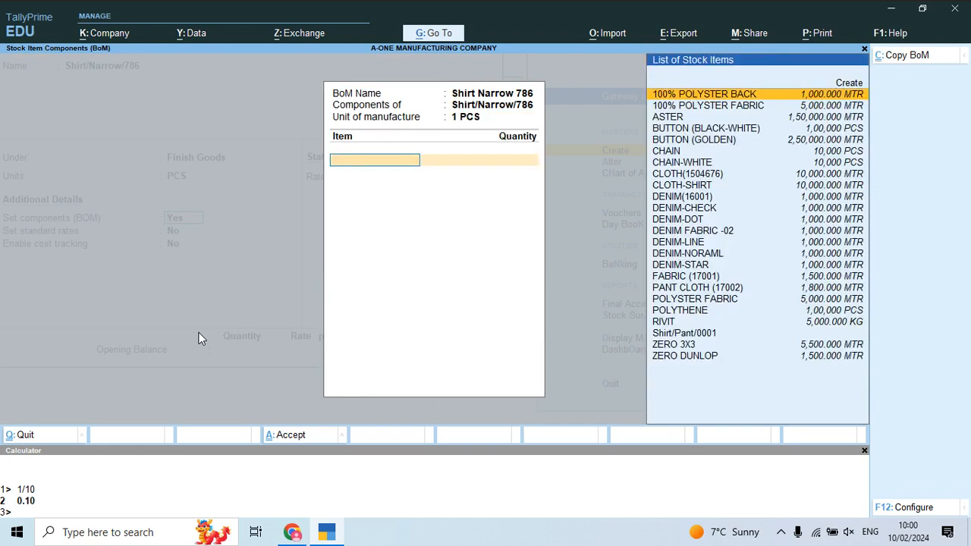
# Choose DENIM-LINE as the first BOM component, following the Adjustment Details of the invoice in Chrome
pyautogui.hotkey('alt', 'Tab')
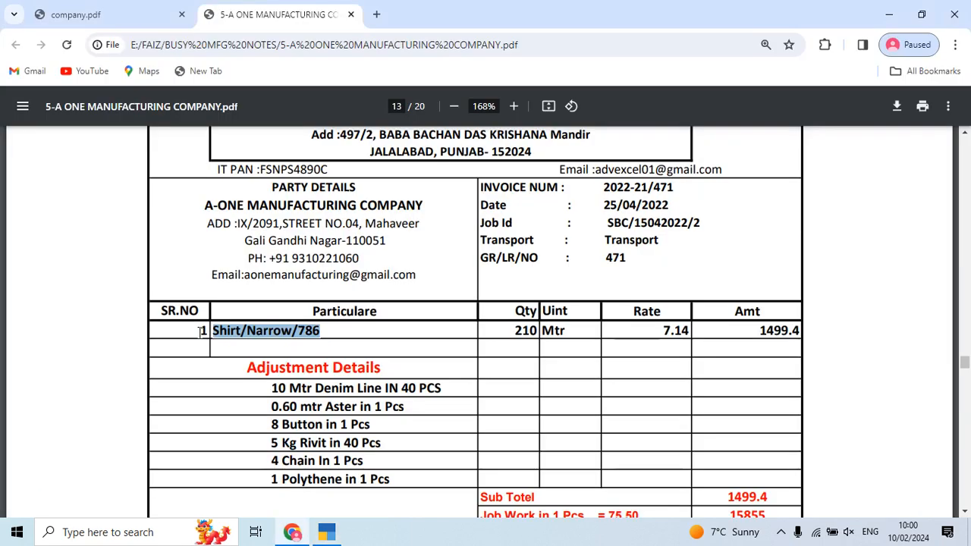
pyautogui.hotkey('alt', 'Tab')
pyautogui.write('Denim')
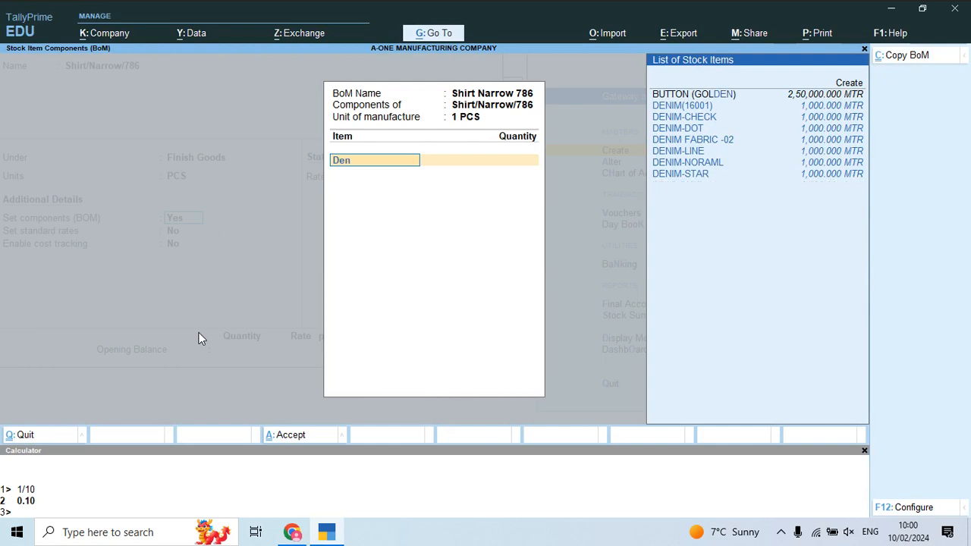
pyautogui.press('Down')
pyautogui.press('Down')
pyautogui.press('Down')
pyautogui.press('Down')
pyautogui.press('Down')
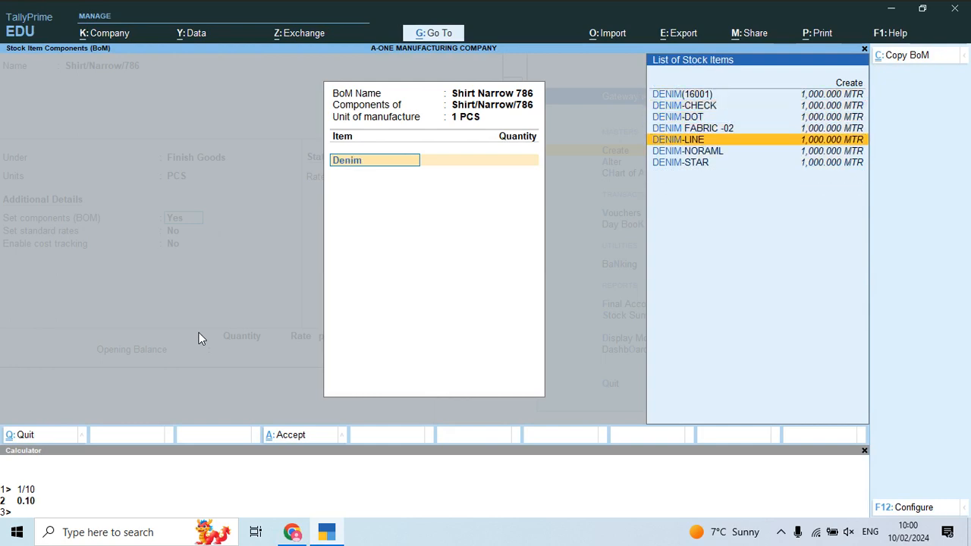
pyautogui.hotkey('alt', 'Tab')
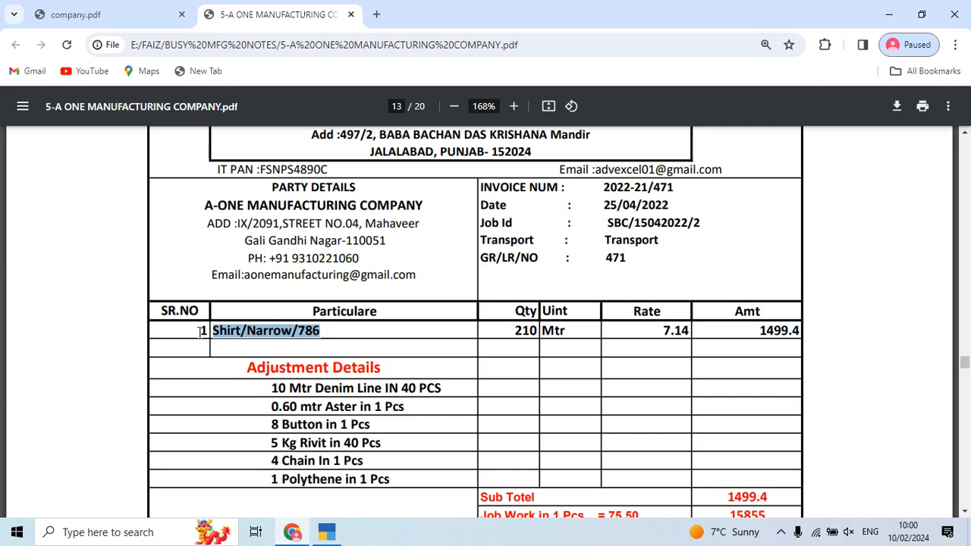
pyautogui.hotkey('alt', 'Tab')
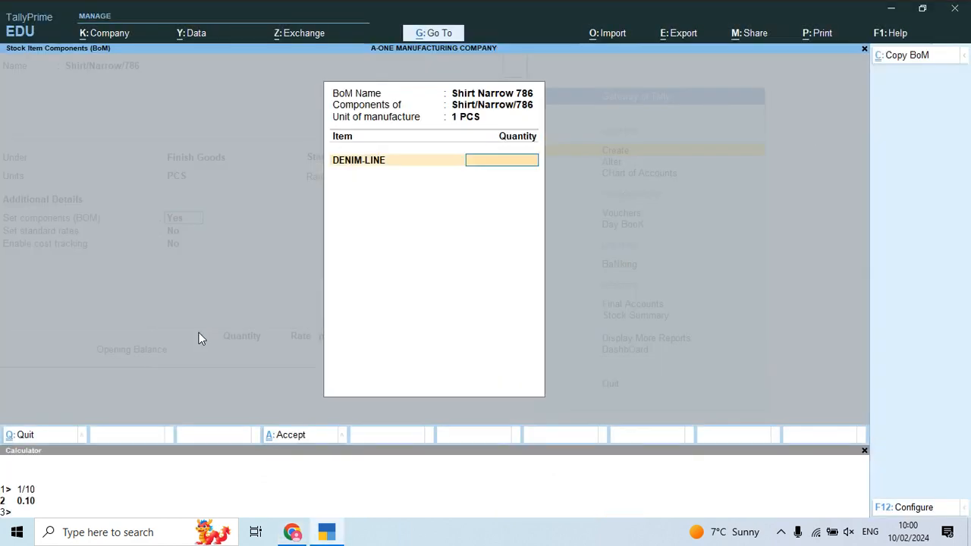
# Calculate 10/40 from the invoice in the built-in calculator and set the DENIM-LINE quantity to 0.25 MTR
pyautogui.hotkey('ctrl', 'n')
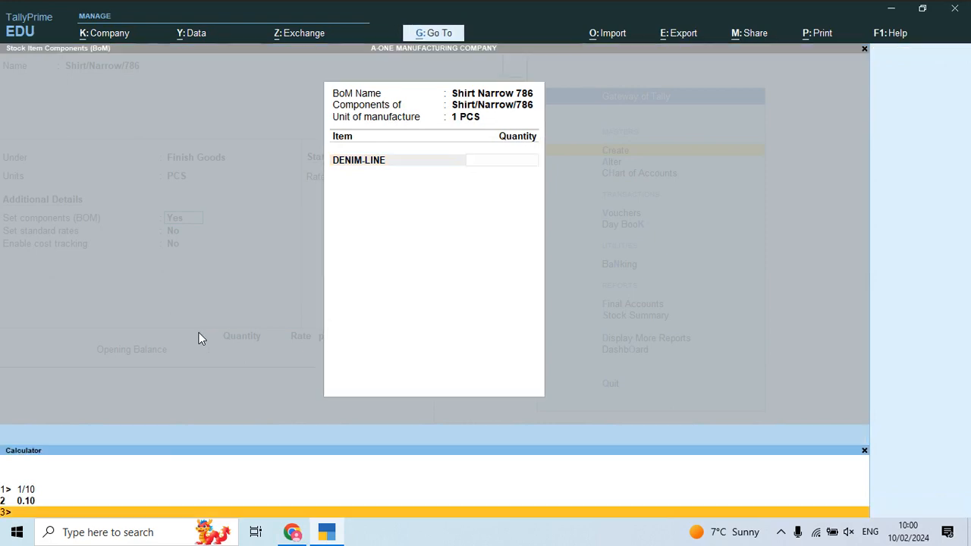
pyautogui.hotkey('alt', 'Tab')
pyautogui.hotkey('alt', 'Tab')
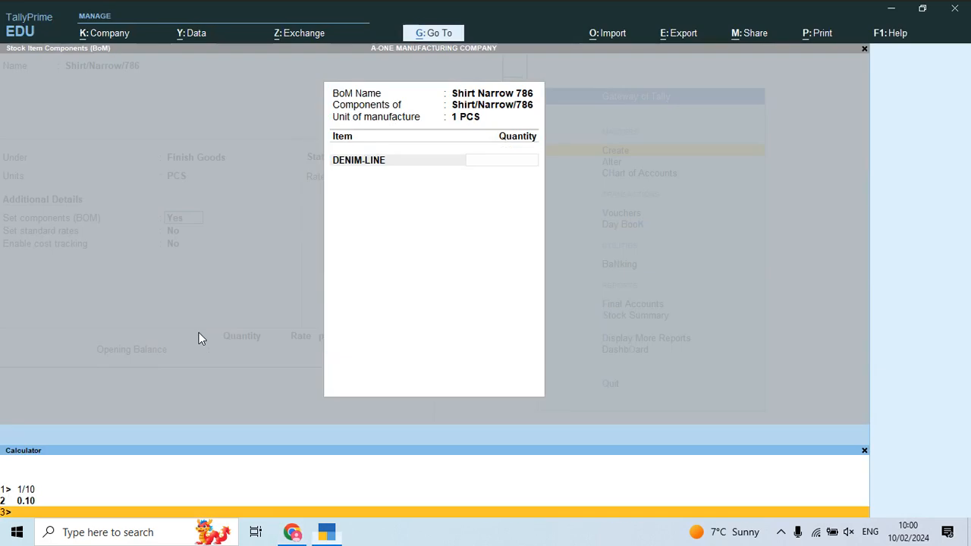
pyautogui.write('10/')
pyautogui.hotkey('alt', 'Tab')
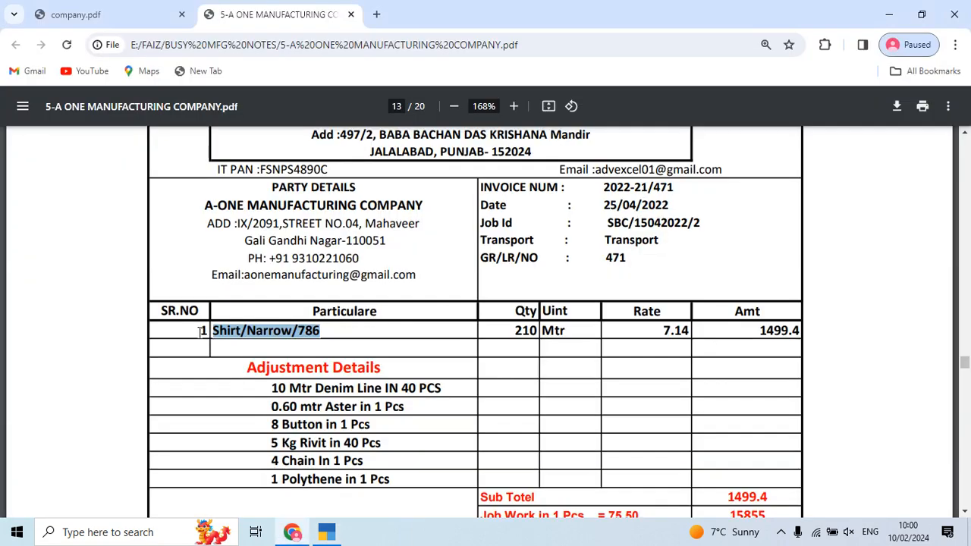
pyautogui.hotkey('alt', 'Tab')
pyautogui.write('40')
pyautogui.press('Return')
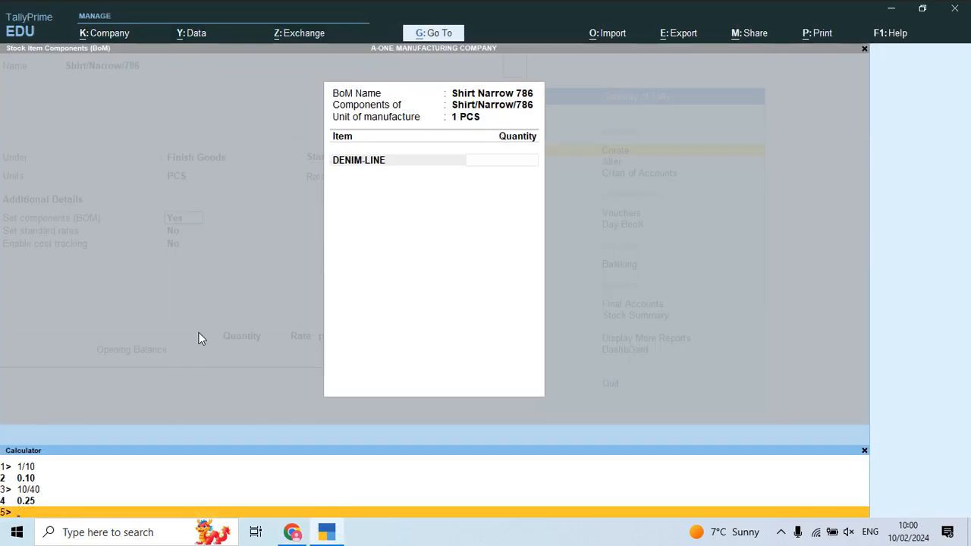
pyautogui.hotkey('ctrl', 'n')
pyautogui.write('0.25')
pyautogui.press('Return')
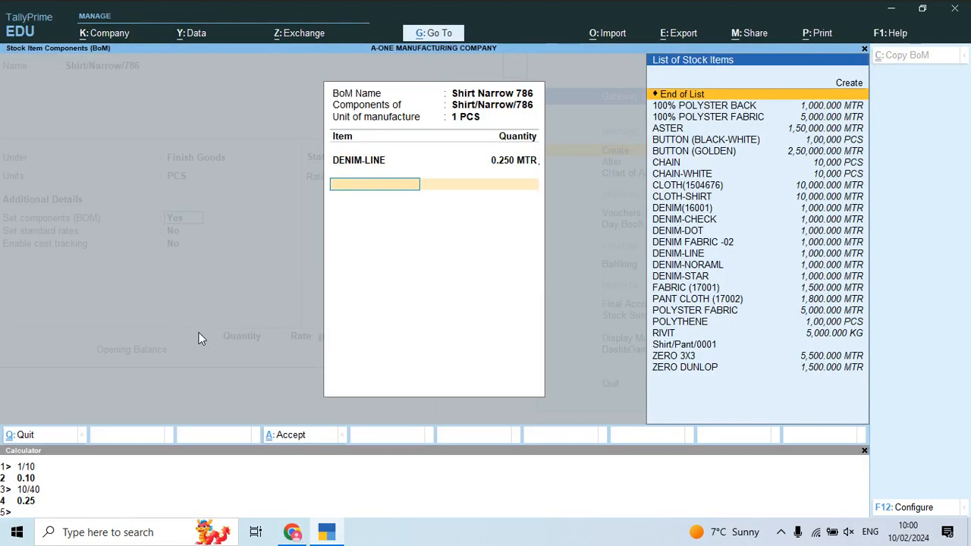
# Add ASTER to the BOM with a quantity of 0.6 MTR, as listed on the invoice
pyautogui.hotkey('alt', 'Tab')
pyautogui.hotkey('alt', 'Tab')
pyautogui.write('As')
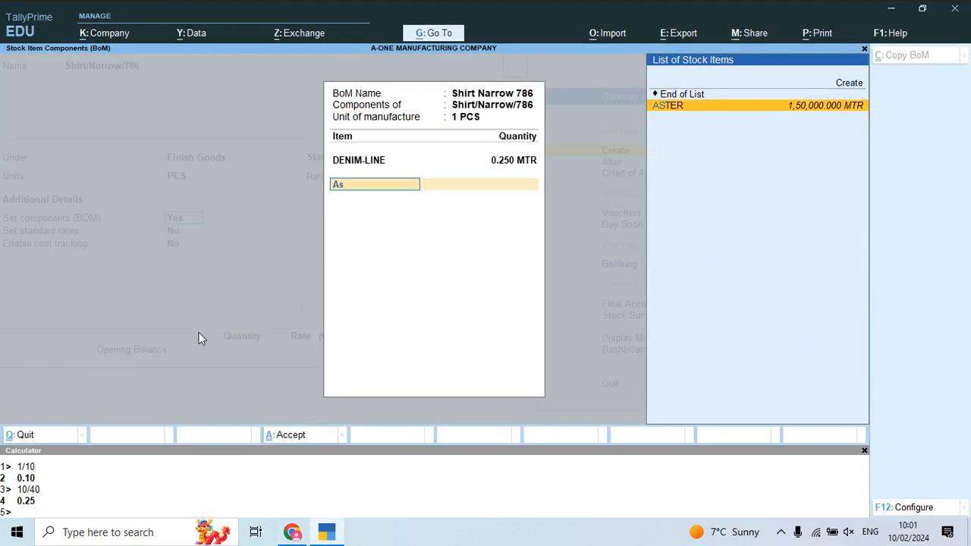
pyautogui.press('Return')
pyautogui.write('0.6')
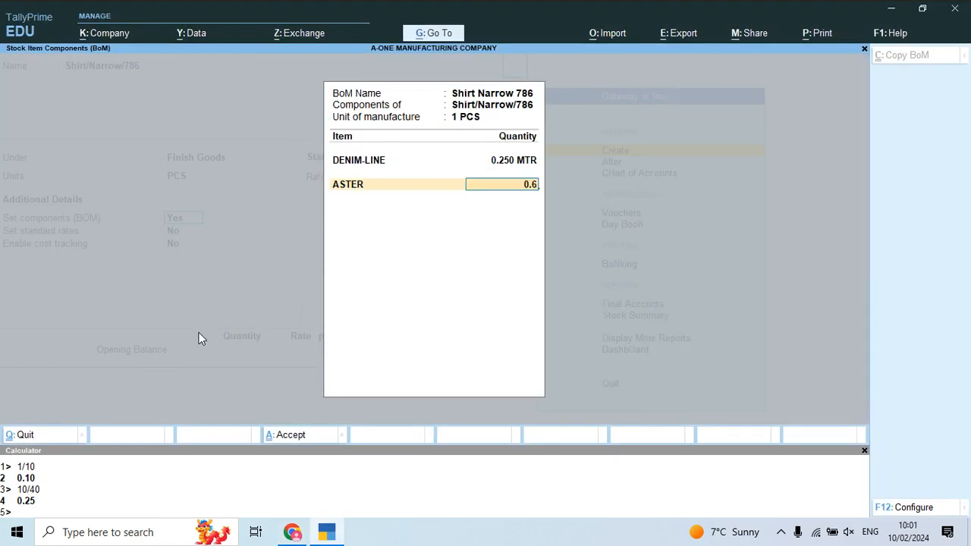
pyautogui.press('Return')
# Add BUTTON (BLACK-WHITE) to the BOM with a quantity of 8 PCS, following the invoice
pyautogui.hotkey('alt', 'Tab')
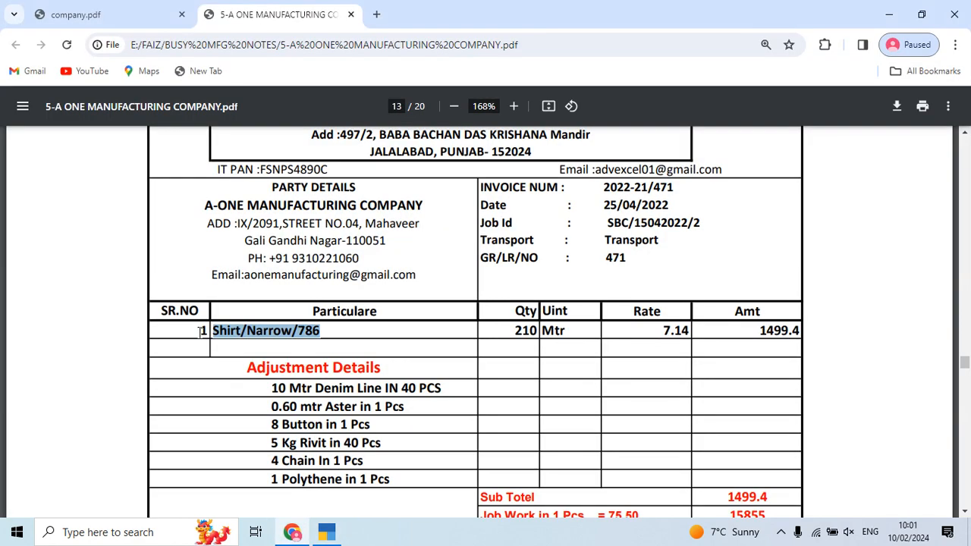
pyautogui.hotkey('alt', 'Tab')
pyautogui.write('But')
pyautogui.press('Down')
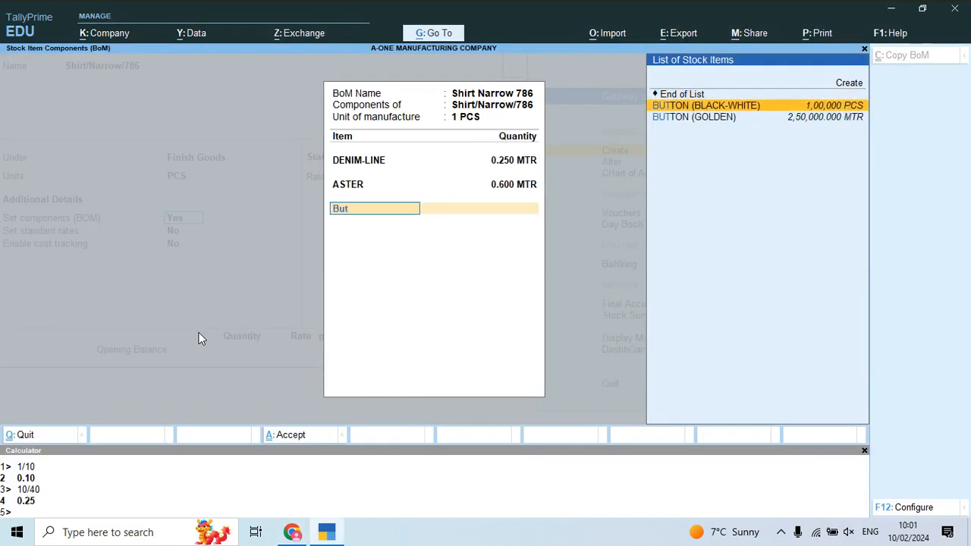
pyautogui.press('Return')
pyautogui.write('8')
pyautogui.press('Return')
# Add RIVIT as the fourth BOM component and look up its usage in the invoice's Adjustment Details
pyautogui.hotkey('alt', 'Tab')
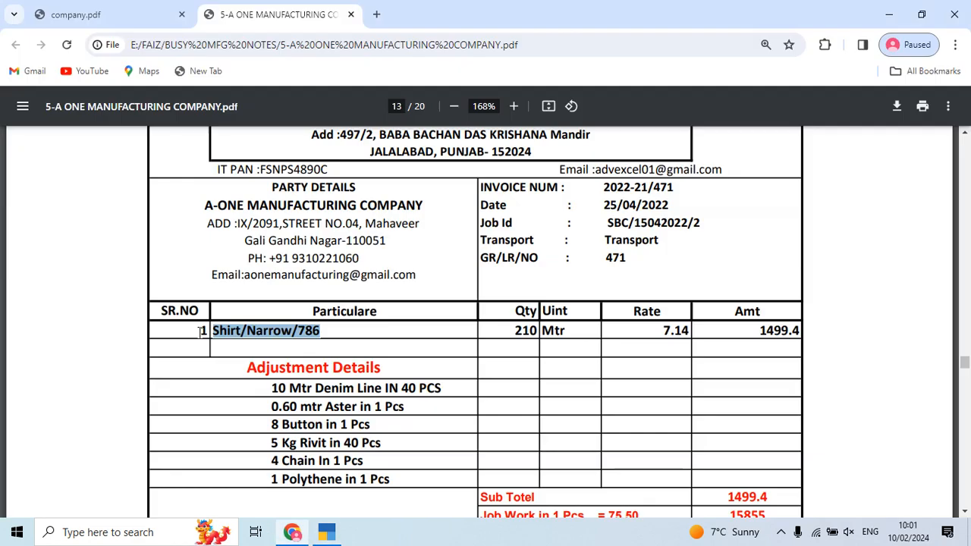
pyautogui.hotkey('alt', 'Tab')
pyautogui.write('Ri')
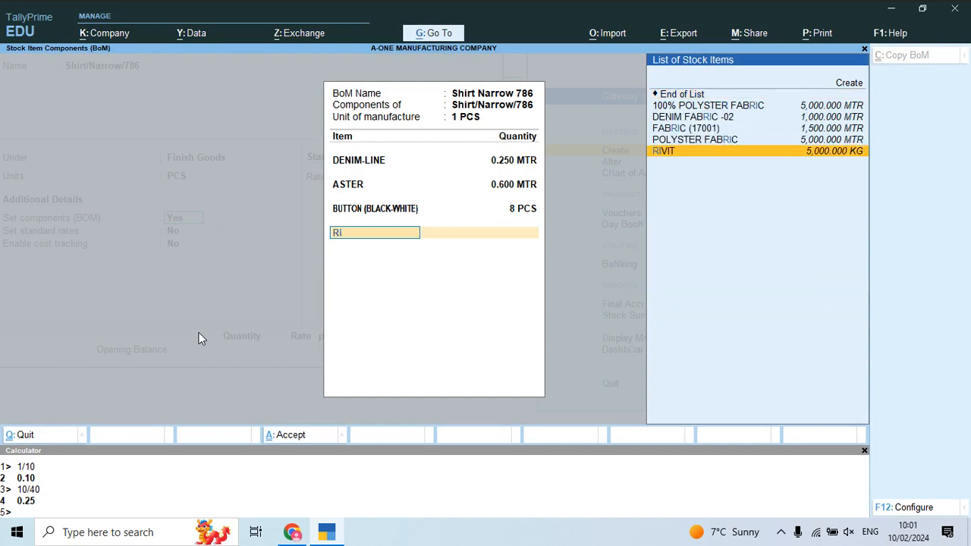
pyautogui.press('Return')
pyautogui.hotkey('alt', 'Tab')
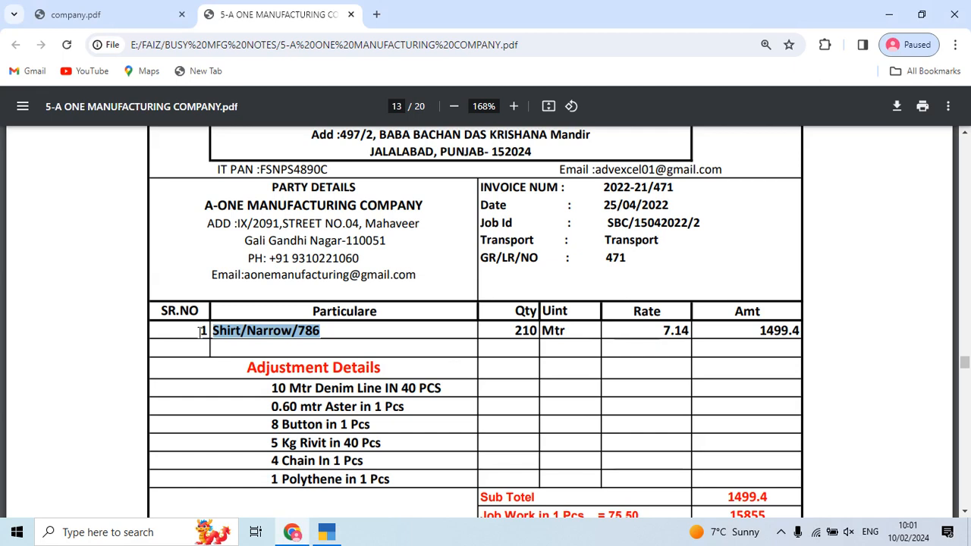
pyautogui.hotkey('alt', 'Tab')
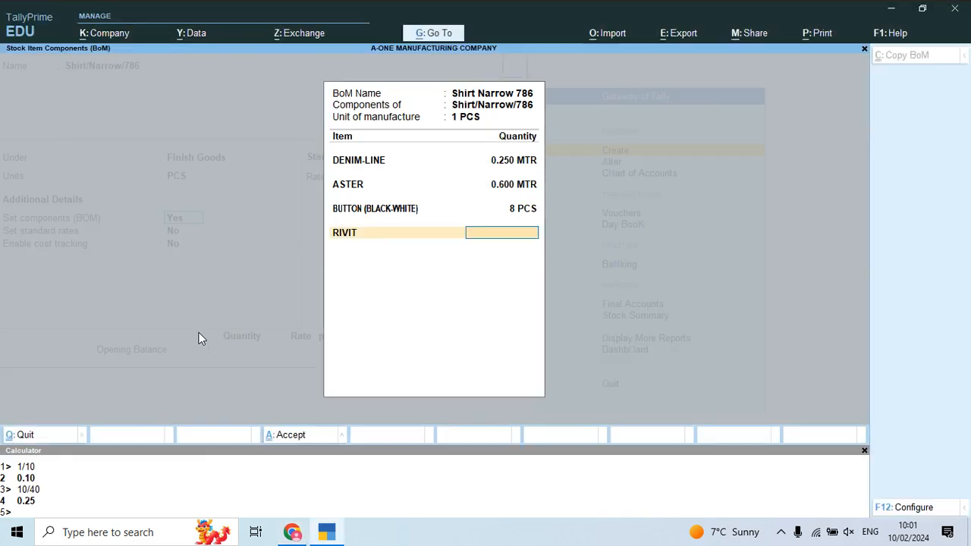
# Calculate 5/40 in the built-in calculator and set the RIVIT quantity to 0.125 KG
pyautogui.hotkey('ctrl', 'n')
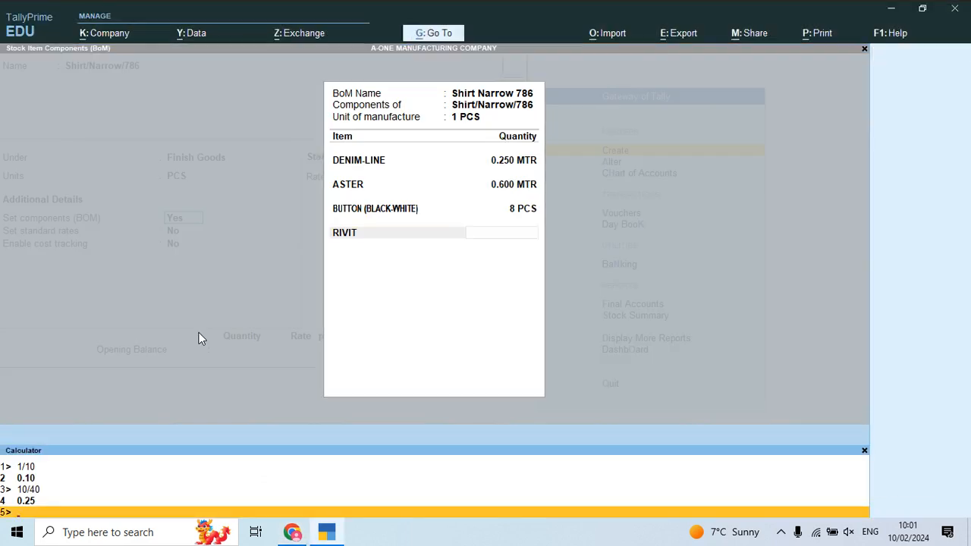
pyautogui.write('5/')
pyautogui.hotkey('alt', 'Tab')
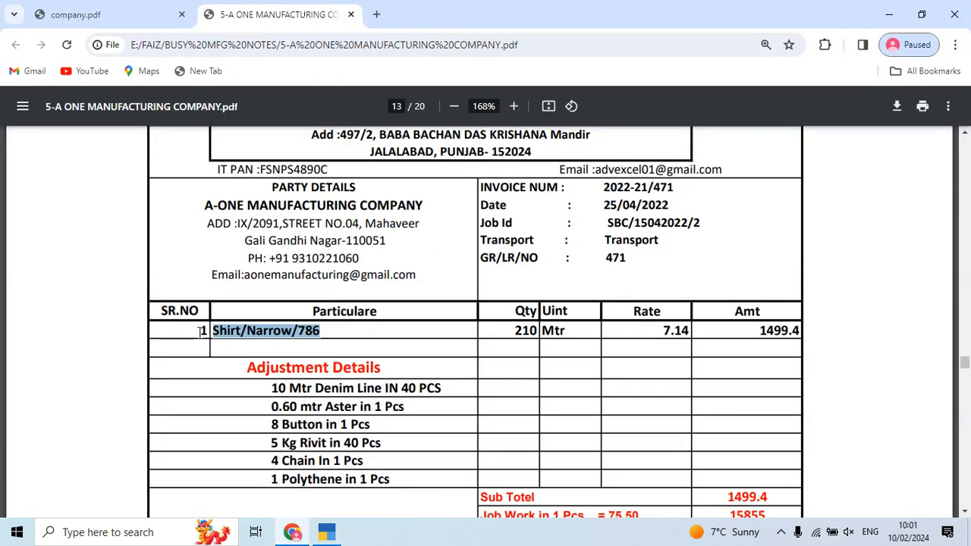
pyautogui.hotkey('alt', 'Tab')
pyautogui.write('40')
pyautogui.press('Return')
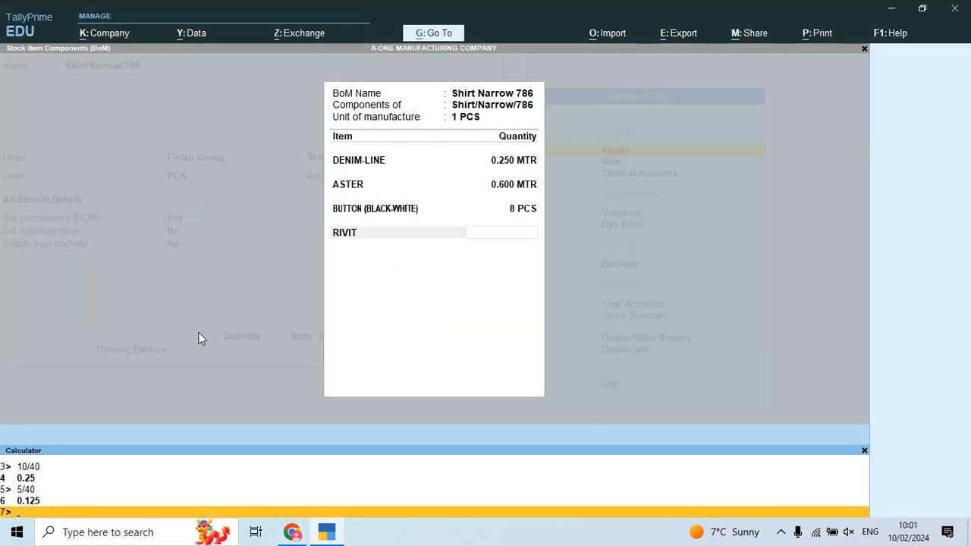
pyautogui.hotkey('ctrl', 'm')
pyautogui.write('0.')
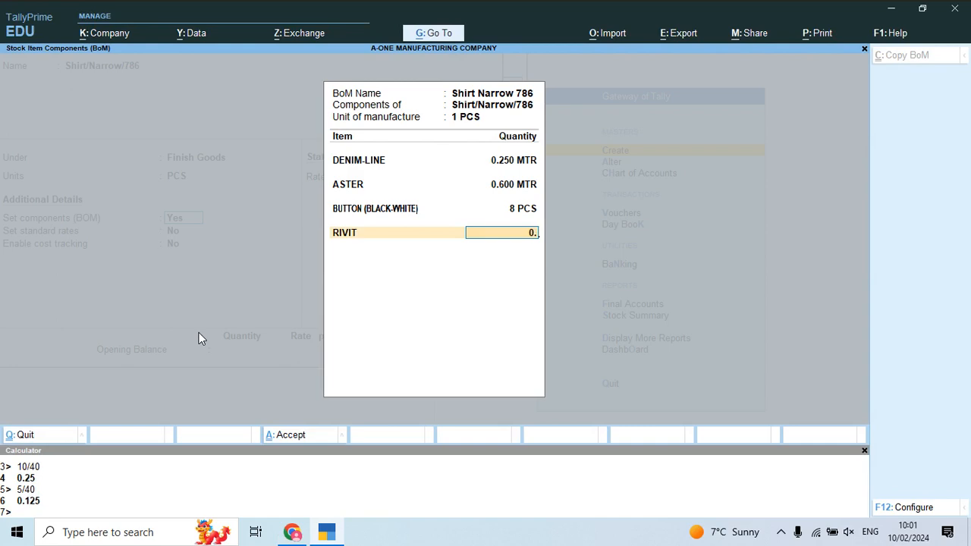
pyautogui.write('125')
pyautogui.press('Return')
# Add CHAIN to the BOM with a quantity of 4 PCS, following the invoice's Adjustment Details
pyautogui.hotkey('alt', 'Tab')
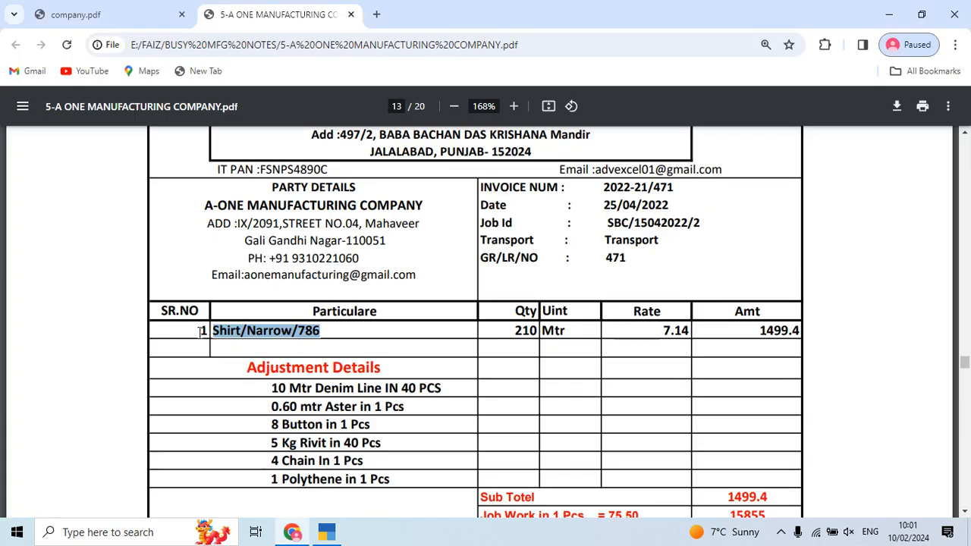
pyautogui.hotkey('alt', 'Tab')
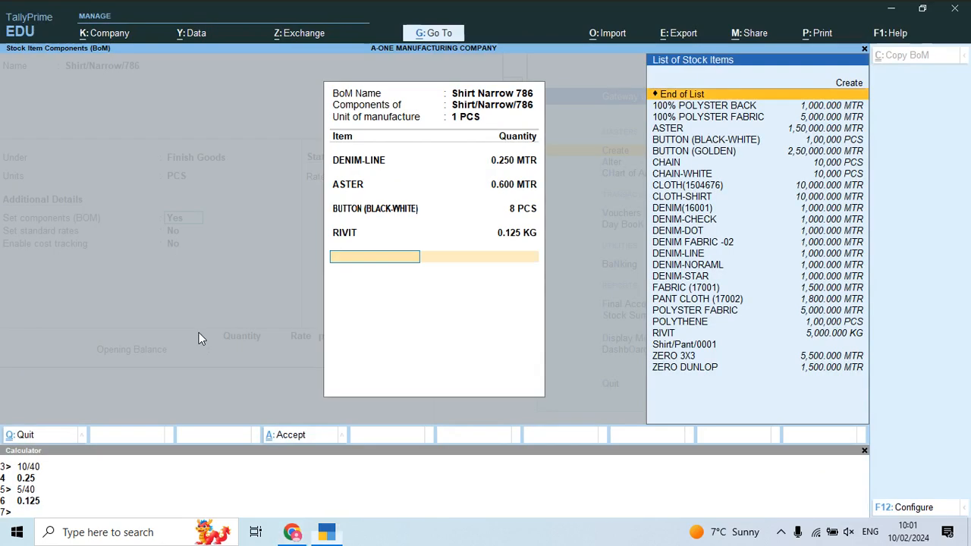
pyautogui.write('Ch')
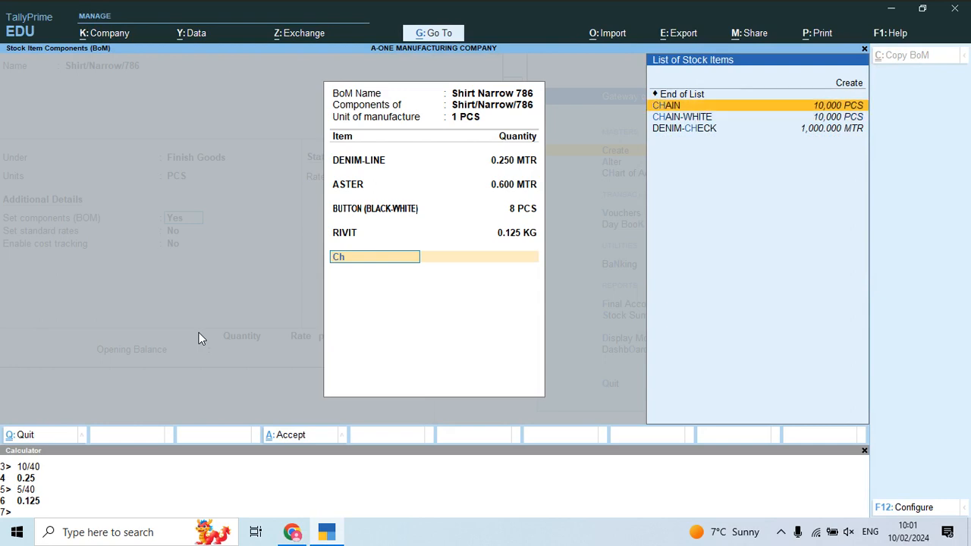
pyautogui.press('Return')
pyautogui.hotkey('alt', 'Tab')
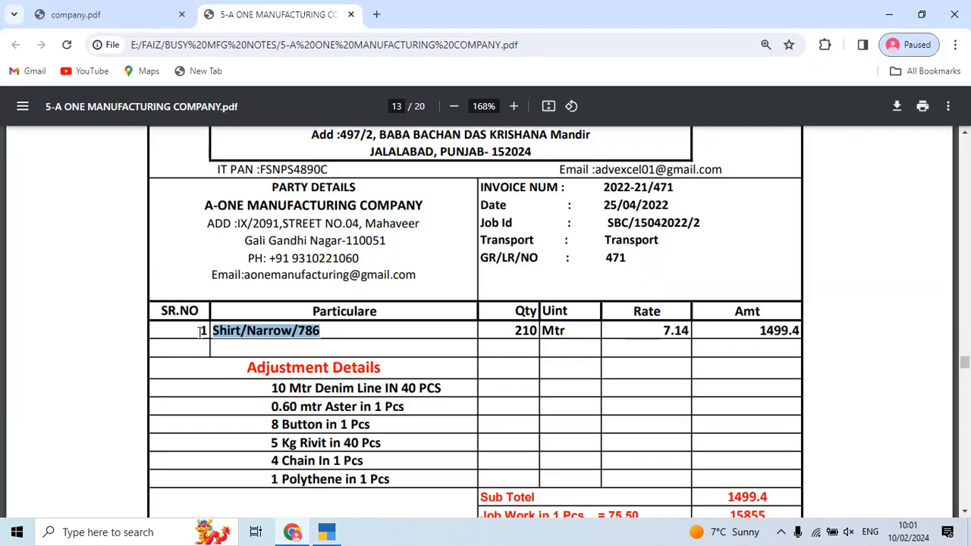
pyautogui.hotkey('alt', 'Tab')
pyautogui.write('1')
# Add POLYTHENE with a quantity of 1 PCS as the last component and finish the Shirt Narrow 786 BOM
pyautogui.hotkey('alt', 'Tab')
pyautogui.hotkey('alt', 'Tab')
pyautogui.write('Pol')
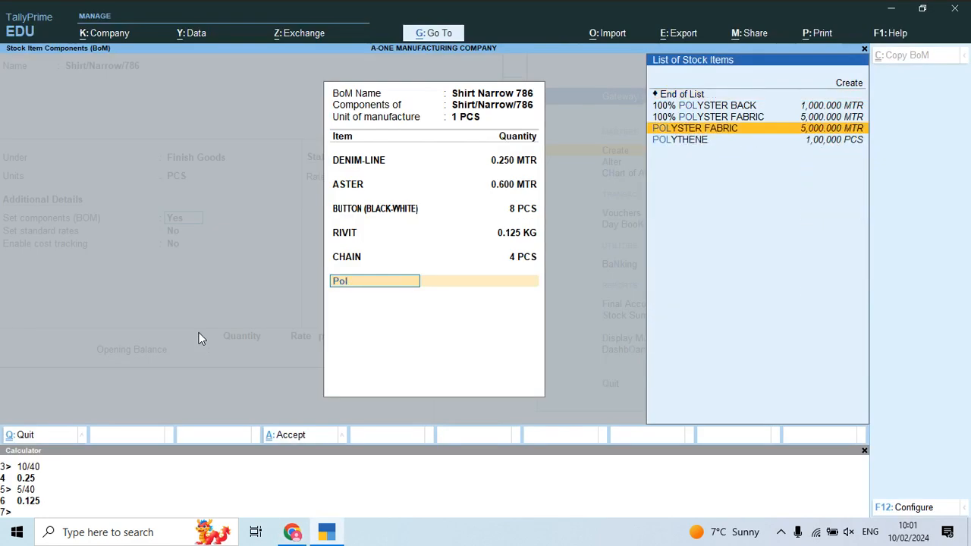
pyautogui.press('Down')
pyautogui.press('Return')
pyautogui.write('1')
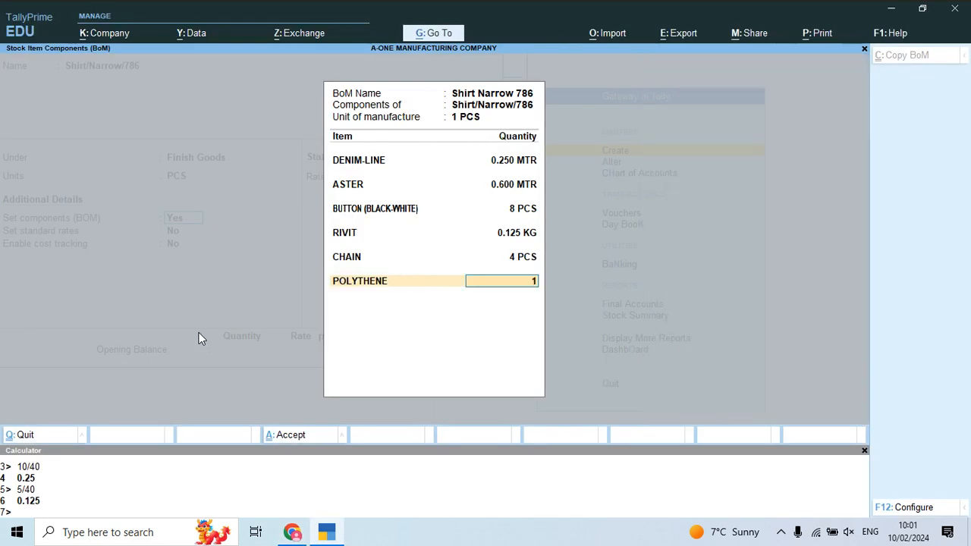
pyautogui.press('Return')
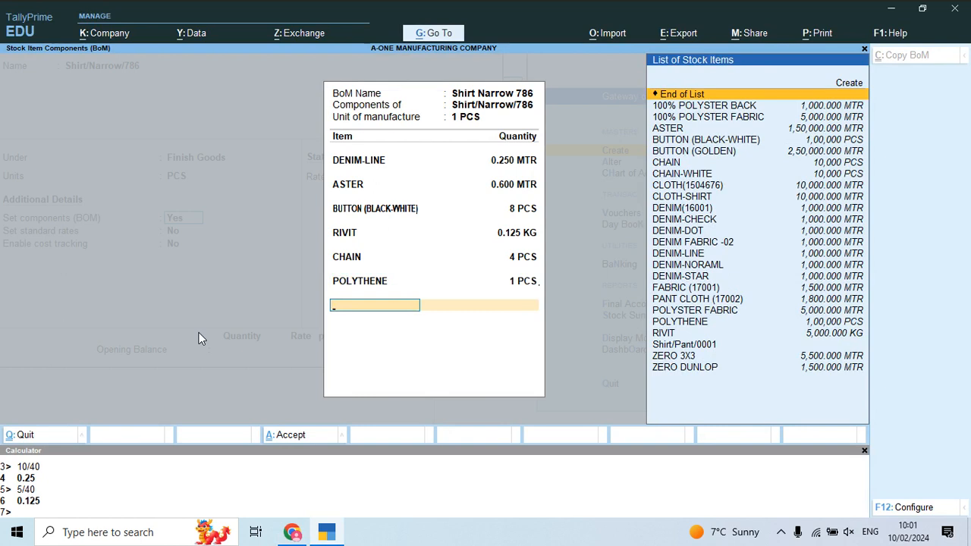
pyautogui.press('Return')
pyautogui.press('Return')
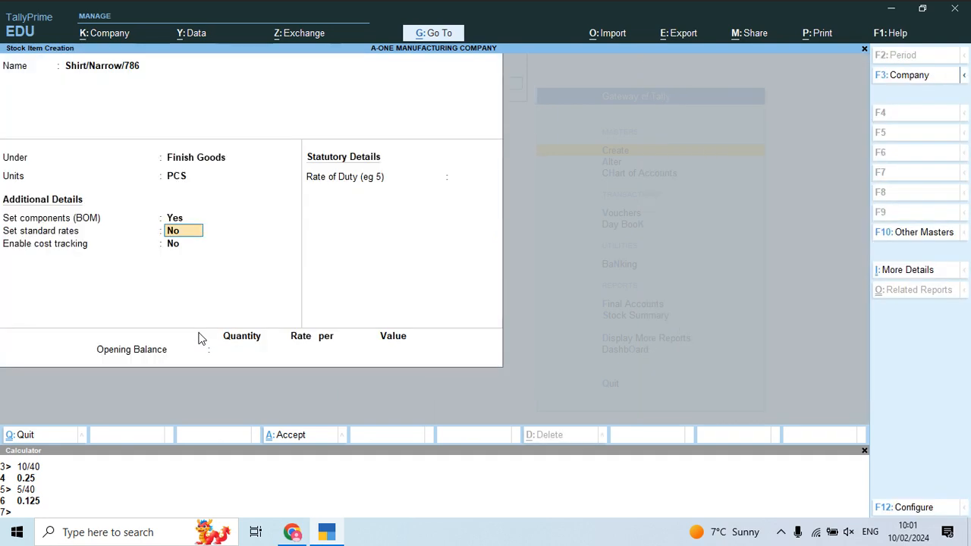
# Save the Shirt/Narrow/786 stock item with standard rates and cost tracking left at No
pyautogui.press('Return')
pyautogui.press('Return')
pyautogui.press('Return')
pyautogui.press('Return')
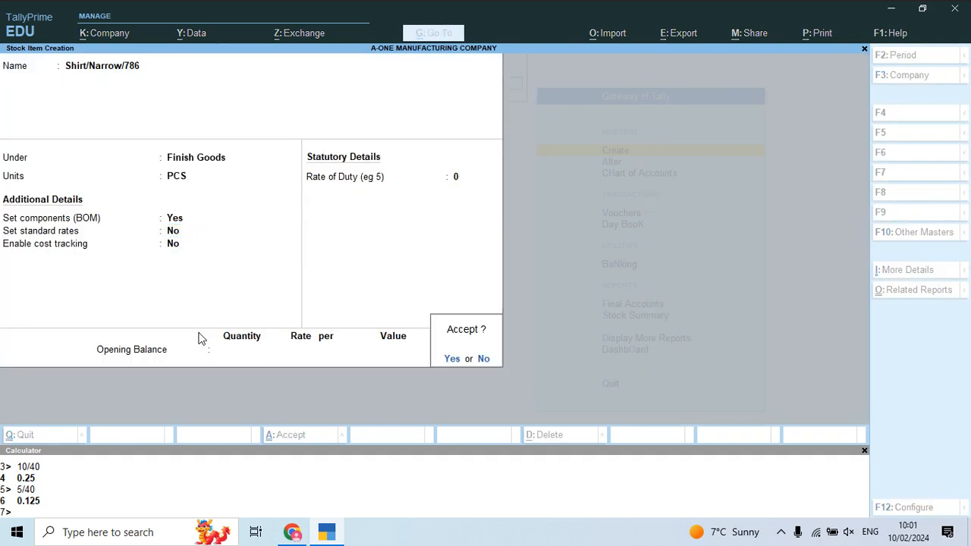
pyautogui.press('Return')
# Switch to the invoice PDF in Chrome, dismiss the Mail window, and find the Shirt H/F (Check Print) invoice on page 14
pyautogui.hotkey('alt', 'Tab')
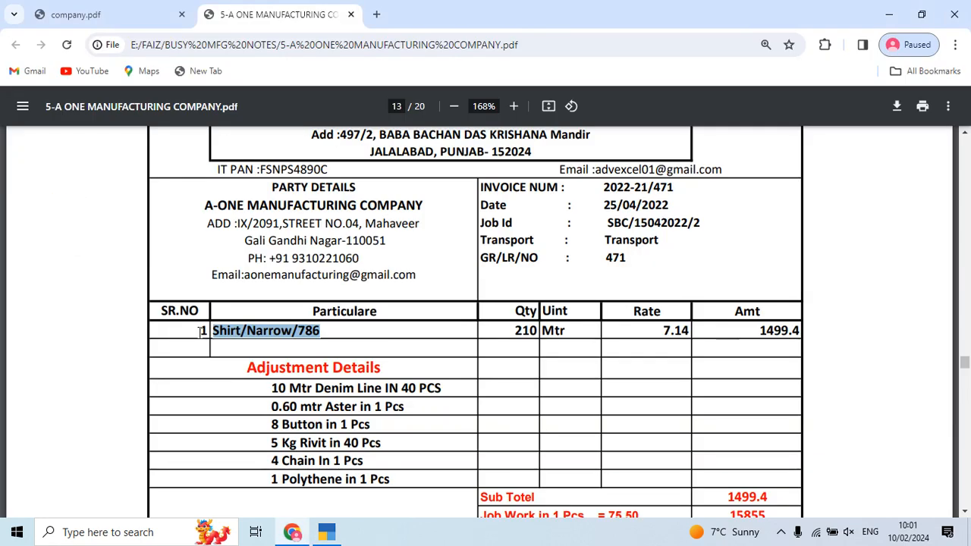
pyautogui.click(416, 287)
pyautogui.scroll(-3, 416, 285)
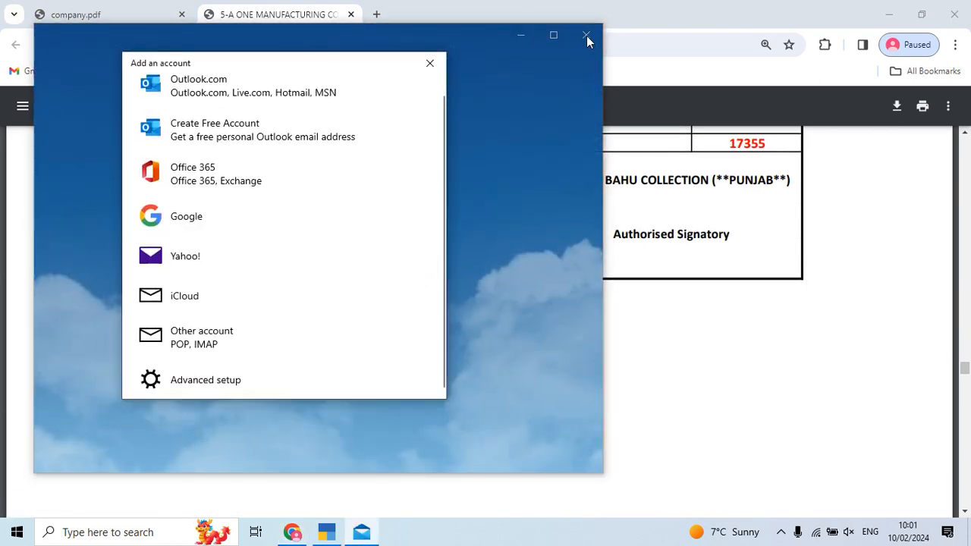
pyautogui.click(429, 64)
pyautogui.click(584, 35)
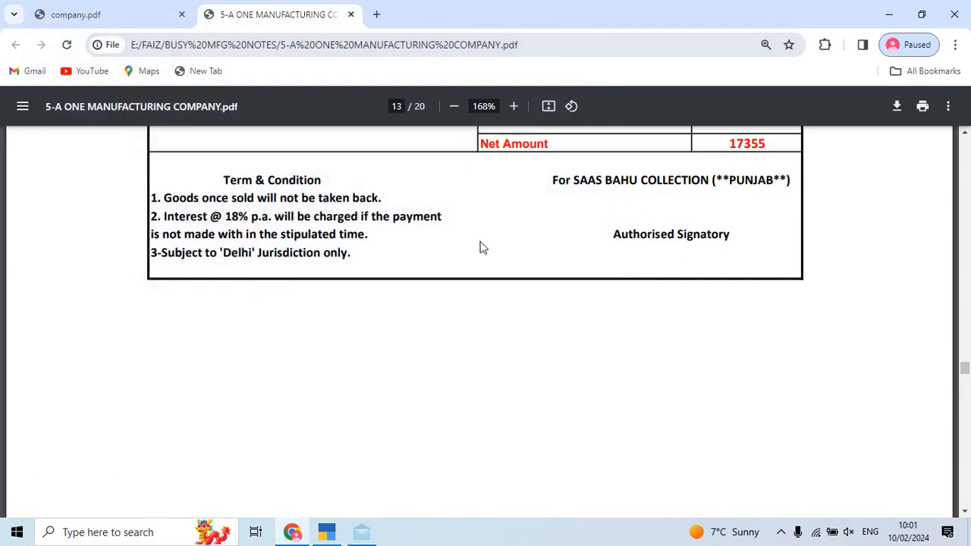
pyautogui.scroll(-10, 461, 288)
pyautogui.scroll(-3, 461, 288)
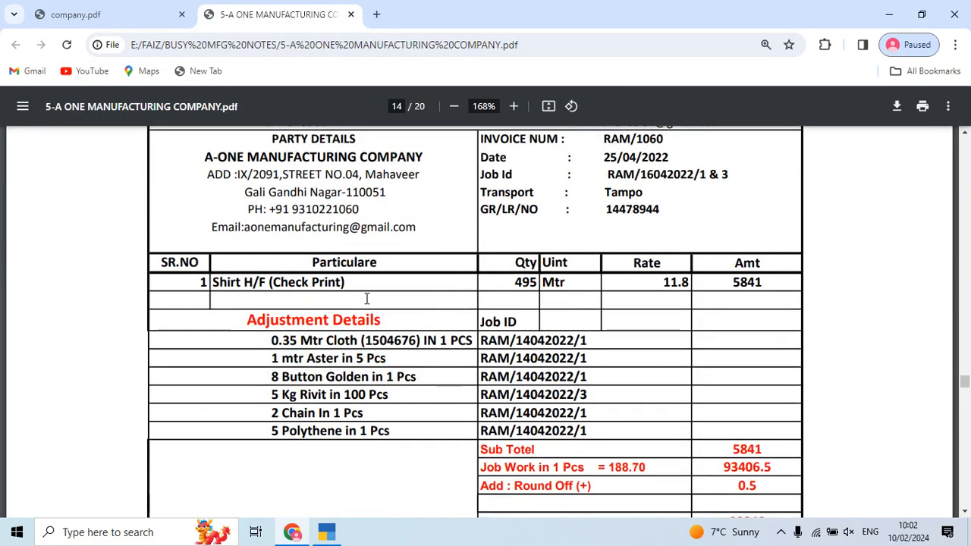
# Copy Shirt H/F (Check Print) from the invoice into the new stock item's name in TallyPrime
pyautogui.hotkey('alt', 'Tab')
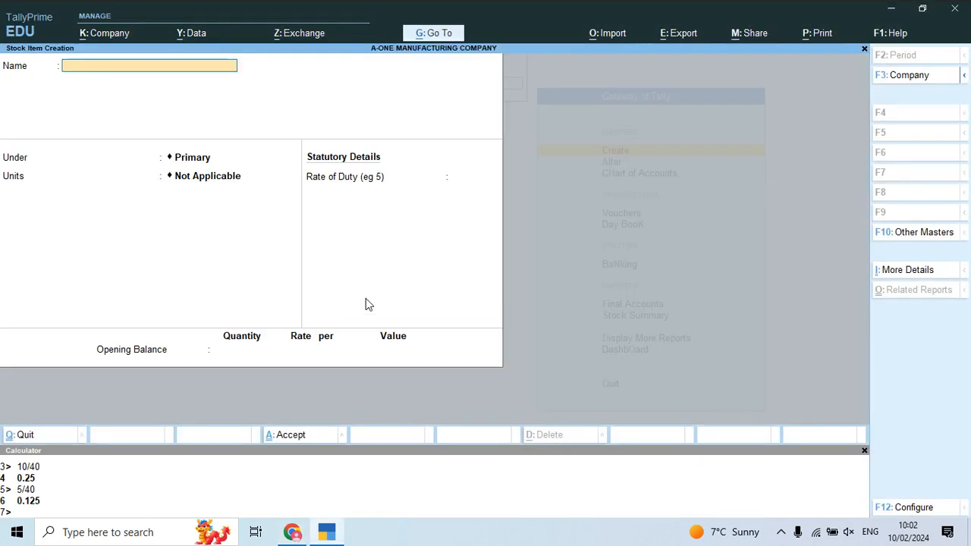
pyautogui.hotkey('alt', 'Tab')
pyautogui.moveTo(347, 285); pyautogui.dragTo(222, 282)
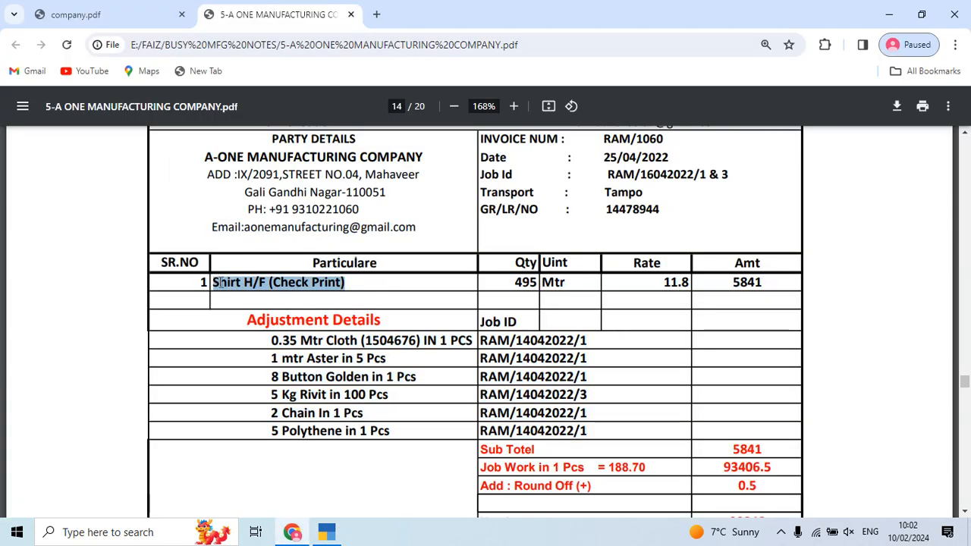
pyautogui.hotkey('ctrl', 'c')
pyautogui.hotkey('alt', 'Tab')
pyautogui.hotkey('ctrl', 'alt', 'v')
pyautogui.press('Return')
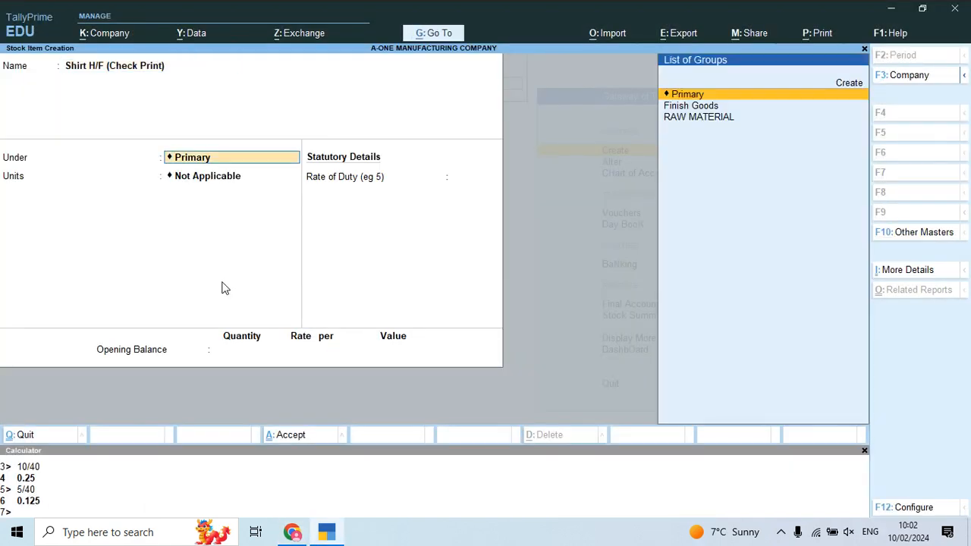
# Place the Shirt H/F (Check Print) item under Finish Goods with PCS as its unit
pyautogui.press('Down')
pyautogui.press('Return')
pyautogui.press('Down')
pyautogui.press('Down')
pyautogui.press('Down')
pyautogui.press('Return')
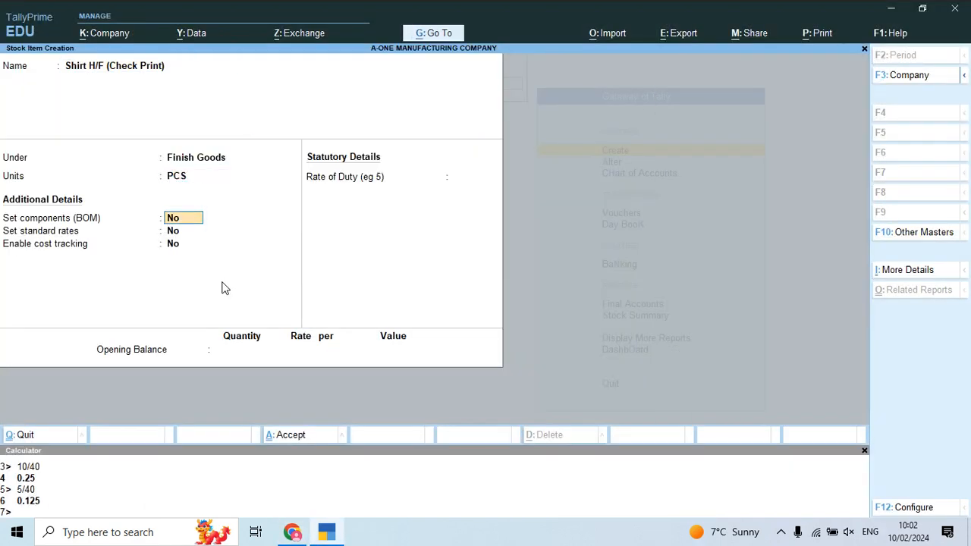
# Enable components for the item and start a BOM named Shirt Hf Check Print with a unit of manufacture of 1 PCS
pyautogui.write('y')
pyautogui.press('Return')
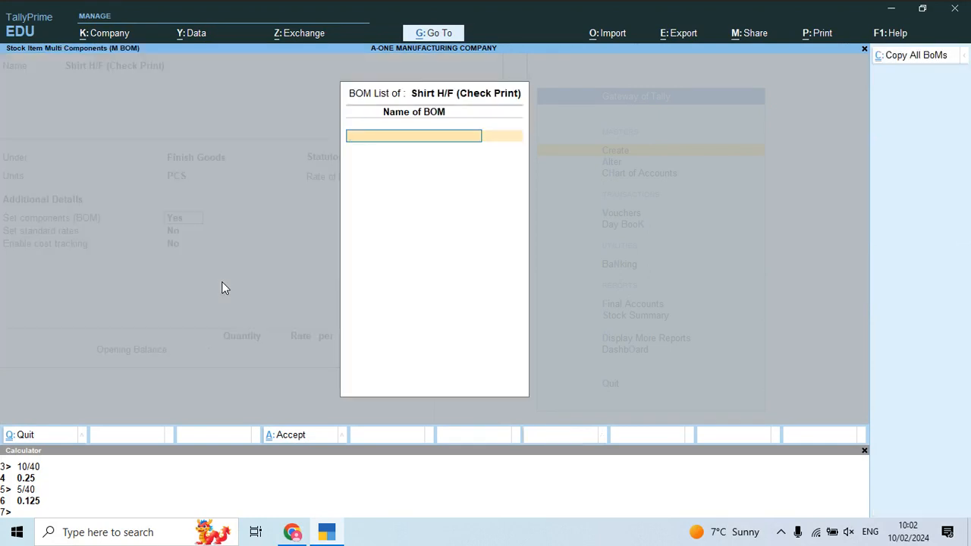
pyautogui.write('Shirt Hf Check Print')
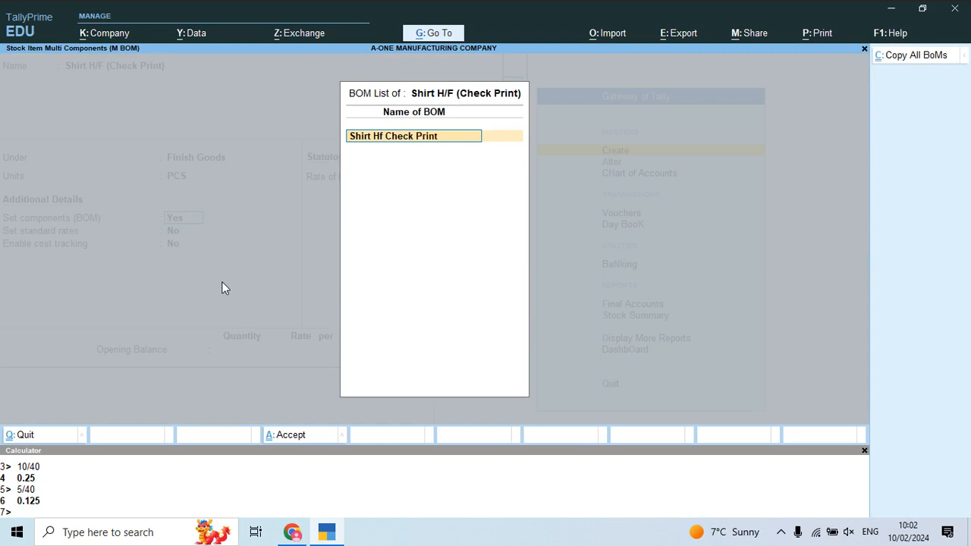
pyautogui.press('Return')
pyautogui.write('1')
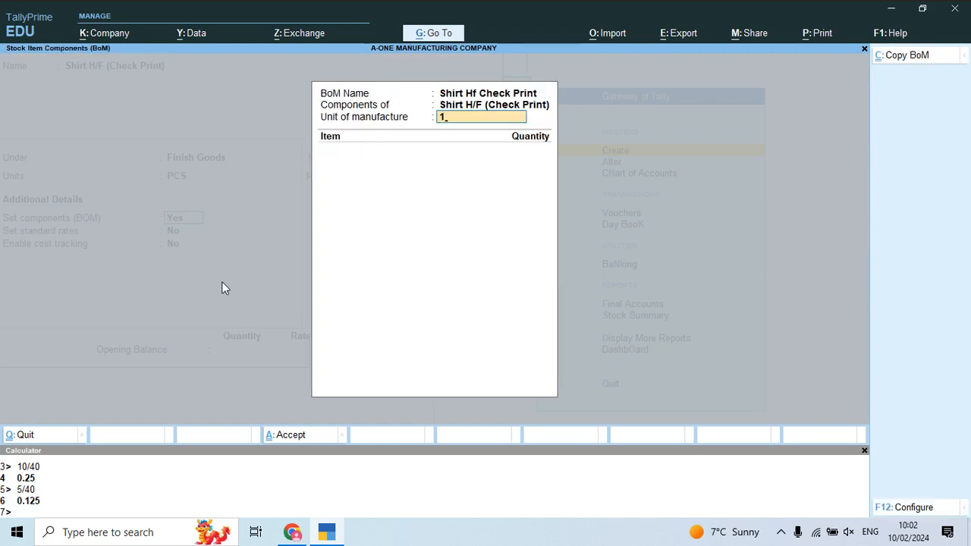
pyautogui.press('Return')
# Check the invoice's Adjustment Details and add CLOTH(1504676) as the first BOM component with a quantity of 0.35 MTR
pyautogui.hotkey('alt', 'Tab')
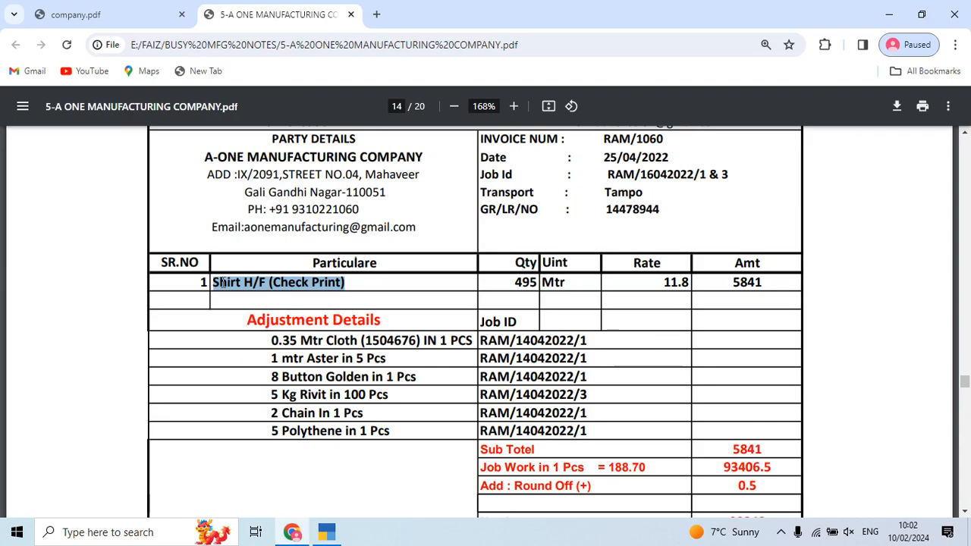
pyautogui.click(320, 344)
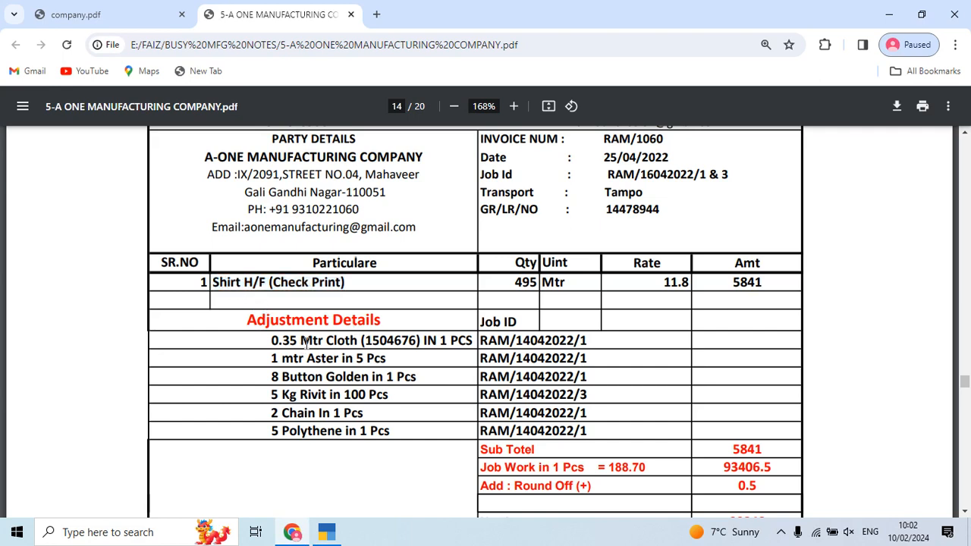
pyautogui.scroll(-1, 358, 280)
pyautogui.hotkey('alt', 'Tab')
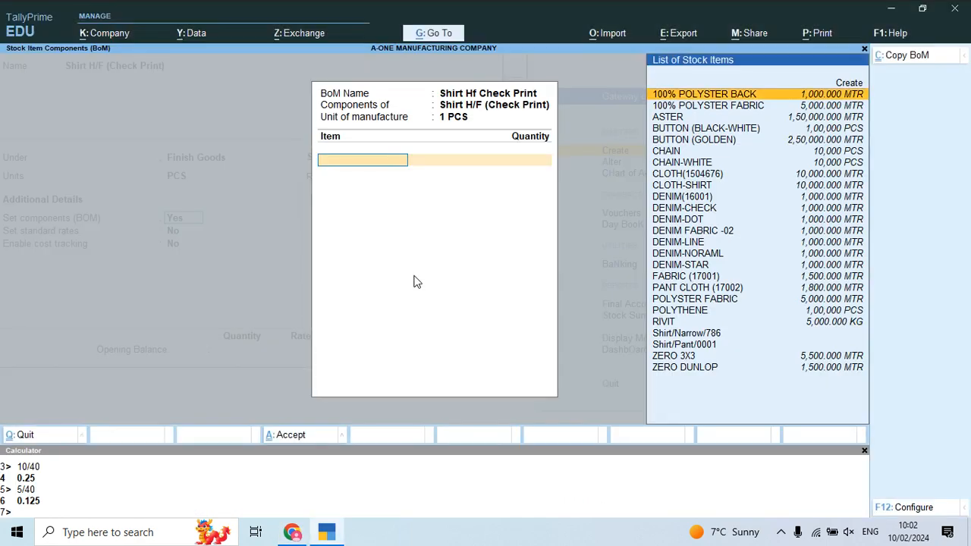
pyautogui.write('Clo')
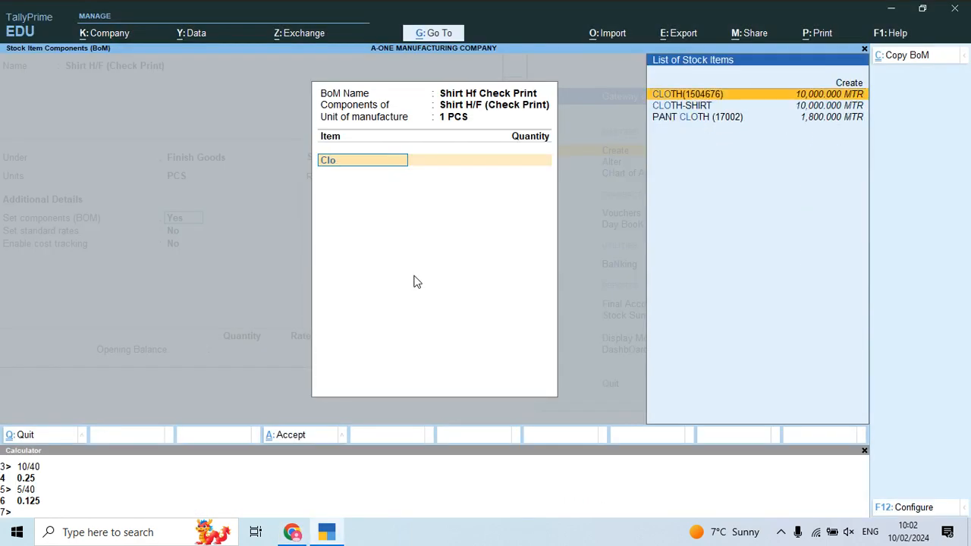
pyautogui.press('Return')
pyautogui.write('0.35')
pyautogui.press('Return')
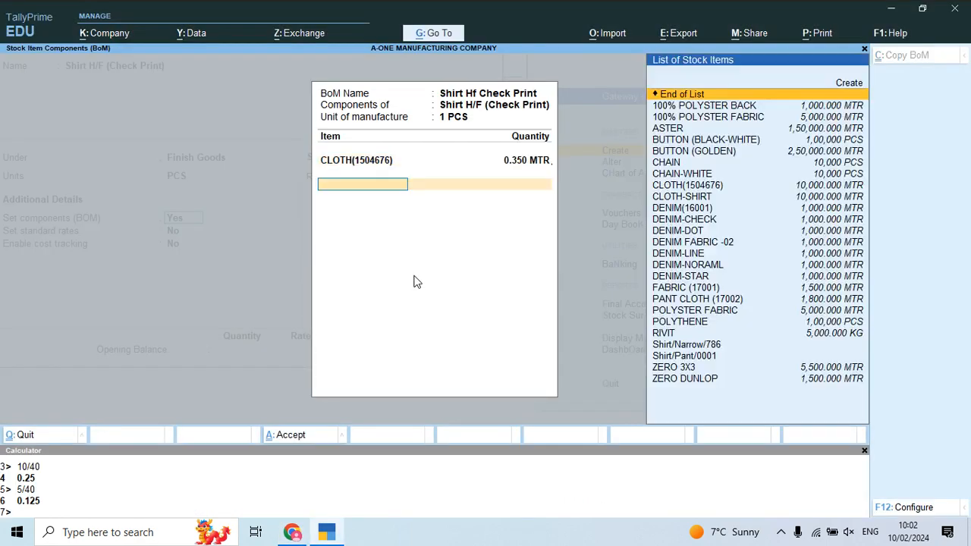
# Add ASTER to the BOM, calculate 1/5 in the built-in calculator, and set its quantity to 0.20 MTR
pyautogui.hotkey('alt', 'Tab')
pyautogui.hotkey('alt', 'Tab')
pyautogui.write('As')
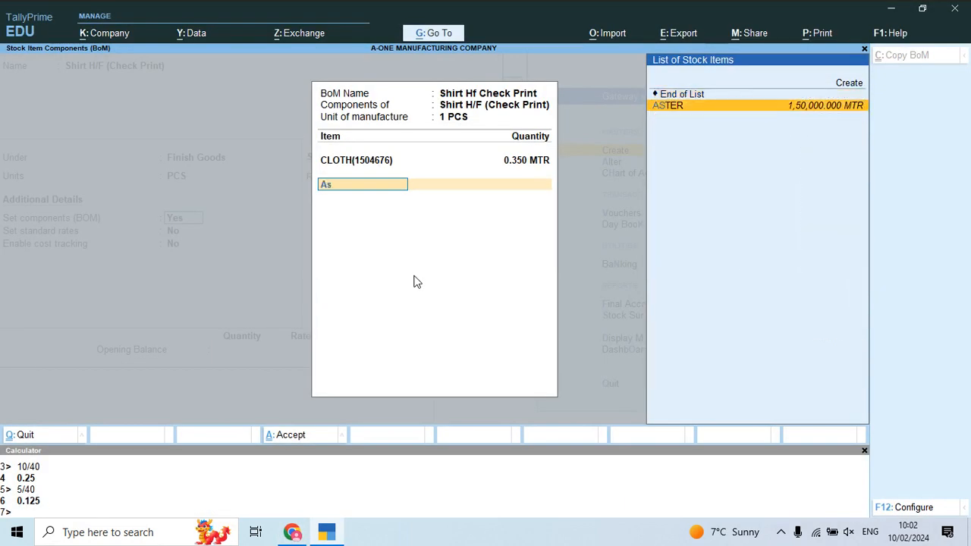
pyautogui.press('Return')
pyautogui.hotkey('alt', 'Tab')
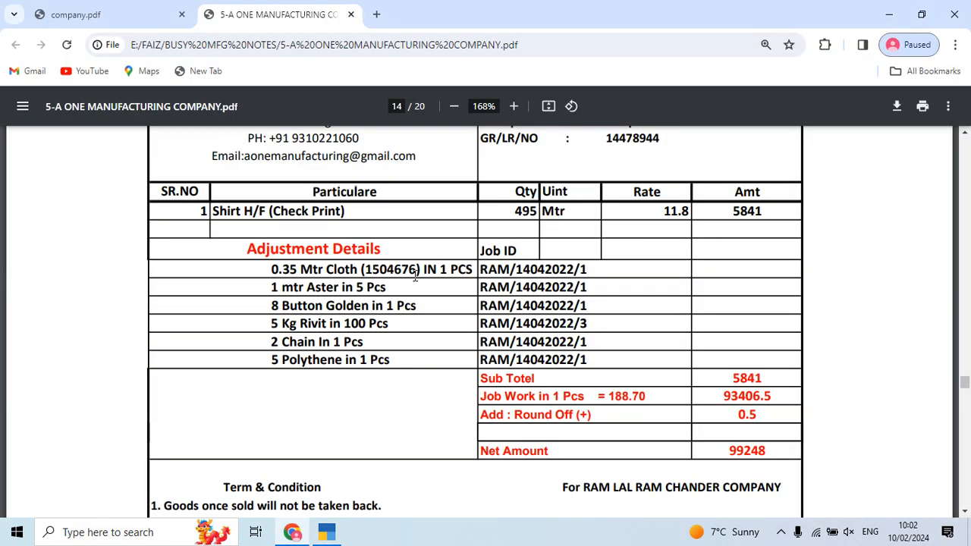
pyautogui.hotkey('alt', 'Tab')
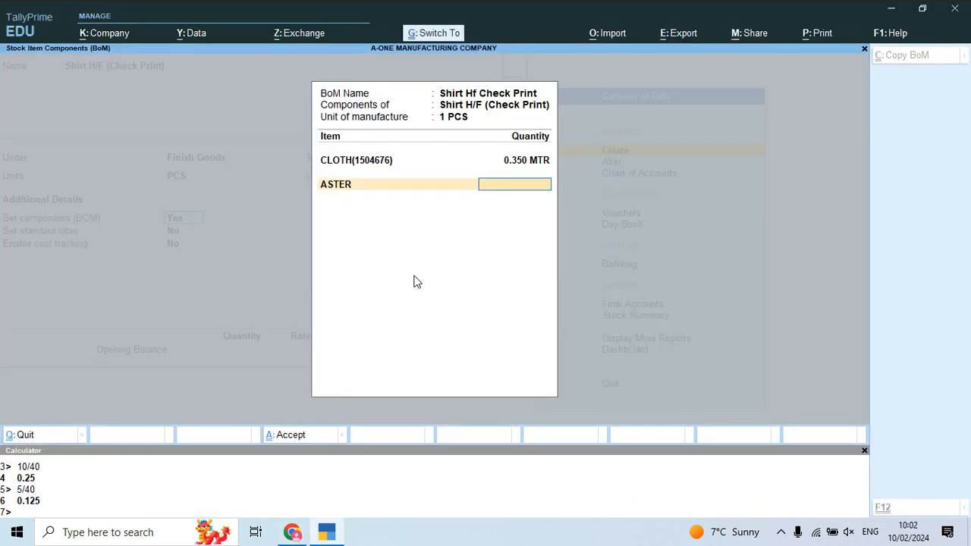
pyautogui.write('1/5')
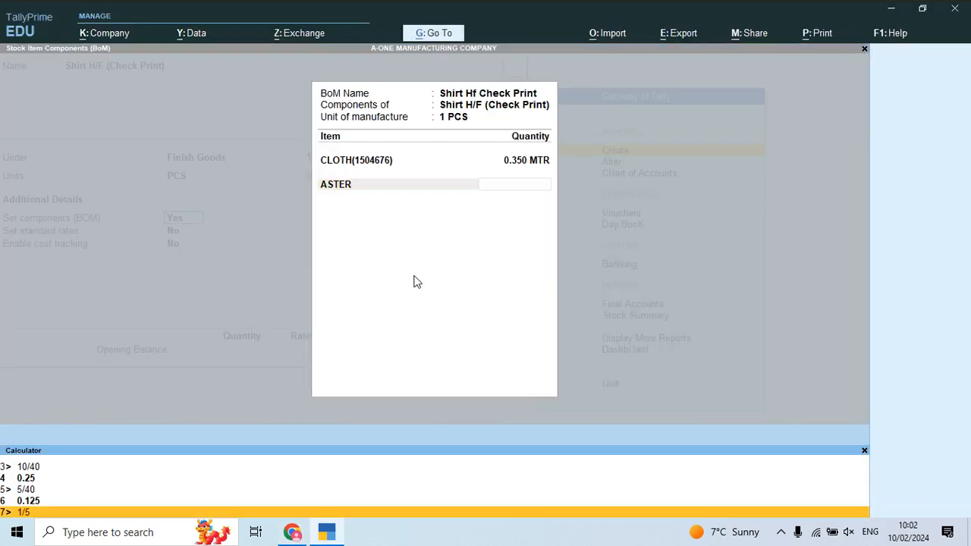
pyautogui.press('Return')
pyautogui.hotkey('ctrl', 'm')
pyautogui.write('0.20')
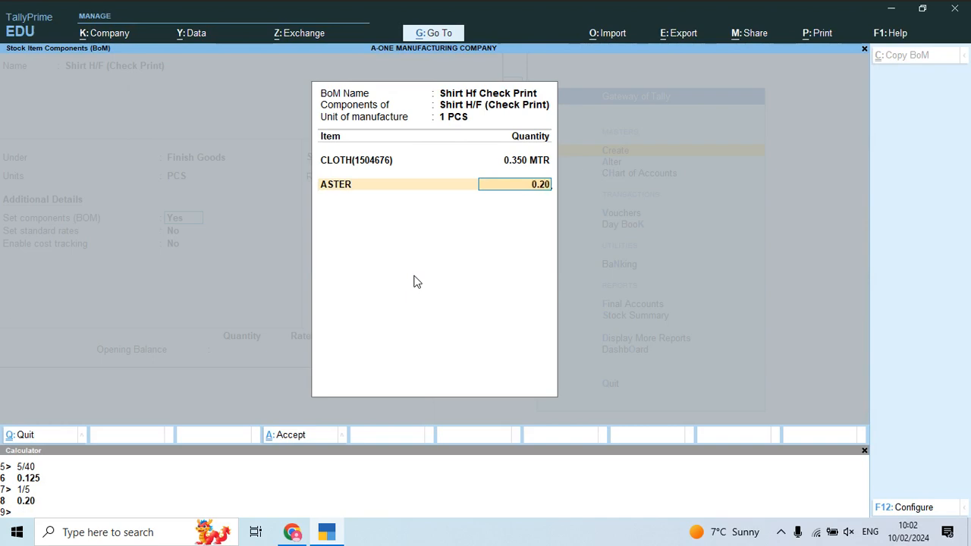
pyautogui.press('Return')
# Add BUTTON (GOLDEN) to the BOM with a quantity of 8, following the invoice's Adjustment Details
pyautogui.hotkey('alt', 'Tab')
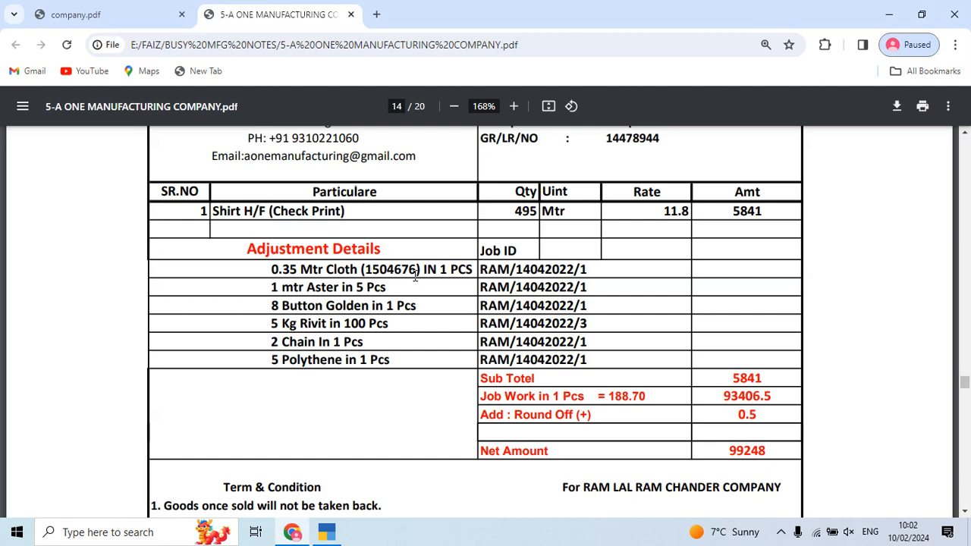
pyautogui.hotkey('alt', 'Tab')
pyautogui.write('But')
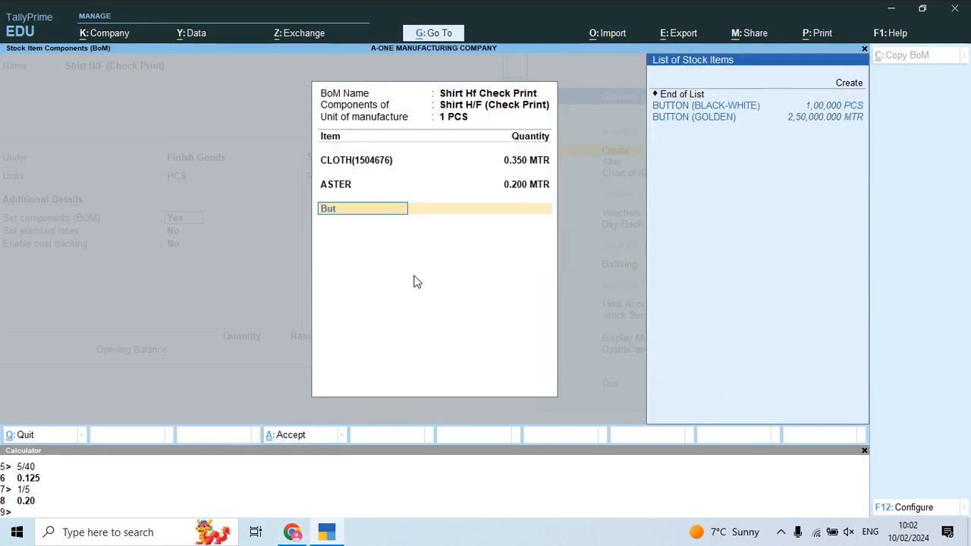
pyautogui.press('Down')
pyautogui.press('Down')
pyautogui.press('Return')
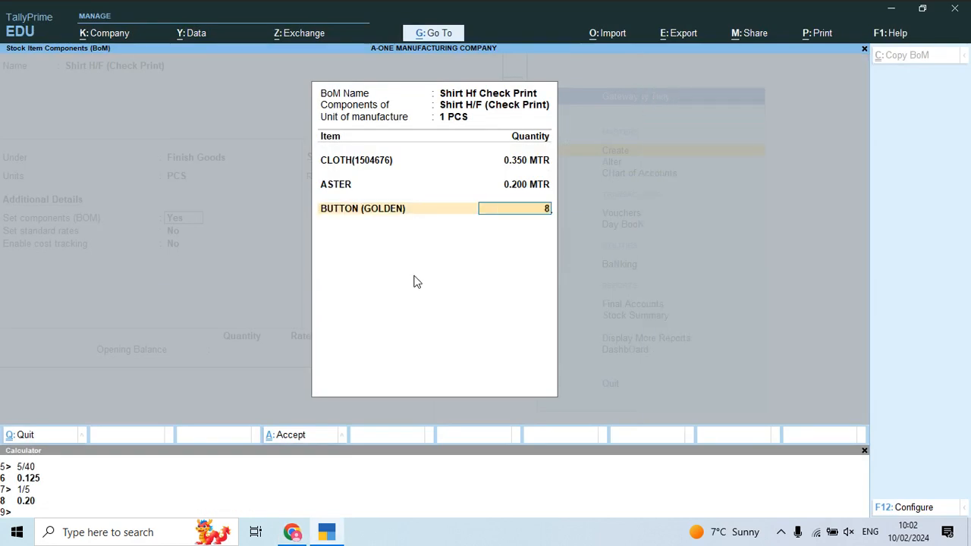
pyautogui.press('Return')
# Calculate 5/100 from the invoice's rivet usage and add RIVIT to the BOM with a quantity of 0.05 KG
pyautogui.hotkey('alt', 'Tab')
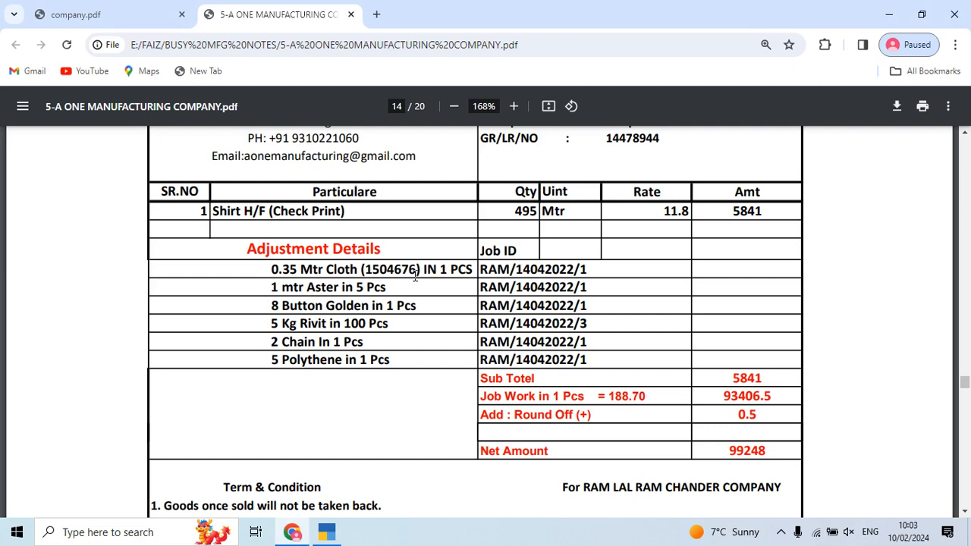
pyautogui.hotkey('alt', 'Tab')
pyautogui.hotkey('ctrl', 'n')
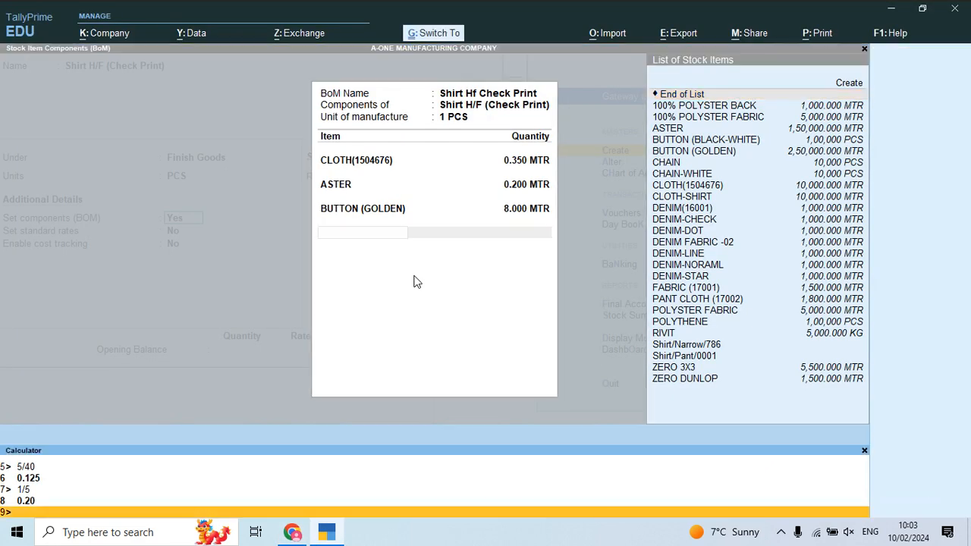
pyautogui.write('5/100')
pyautogui.press('Return')
pyautogui.hotkey('ctrl', 'm')
pyautogui.write('ri')
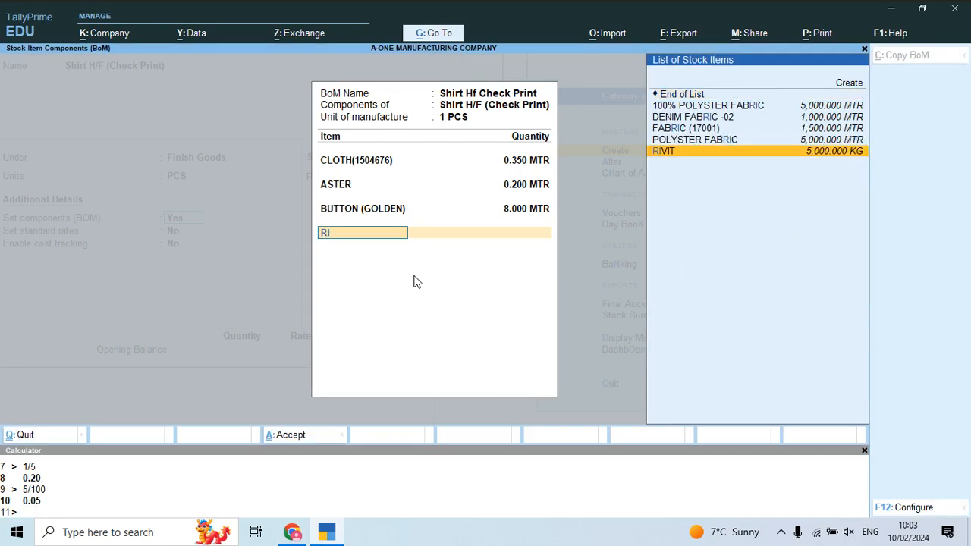
pyautogui.press('Return')
pyautogui.write('0.0')
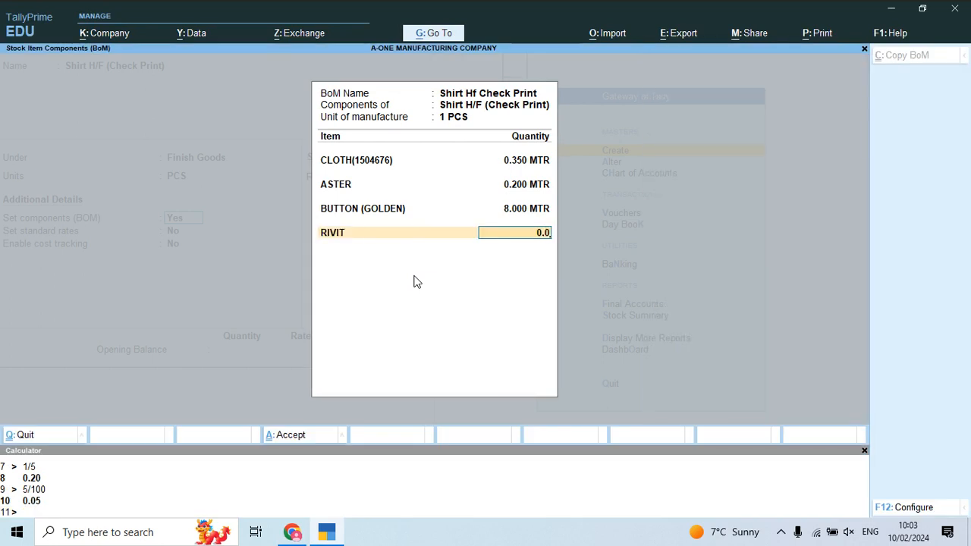
pyautogui.write('5')
pyautogui.press('Return')
# Add CHAIN to the Shirt Hf Check Print BOM with a quantity of 2 PCS, as listed in the invoice
pyautogui.hotkey('alt', 'Tab')
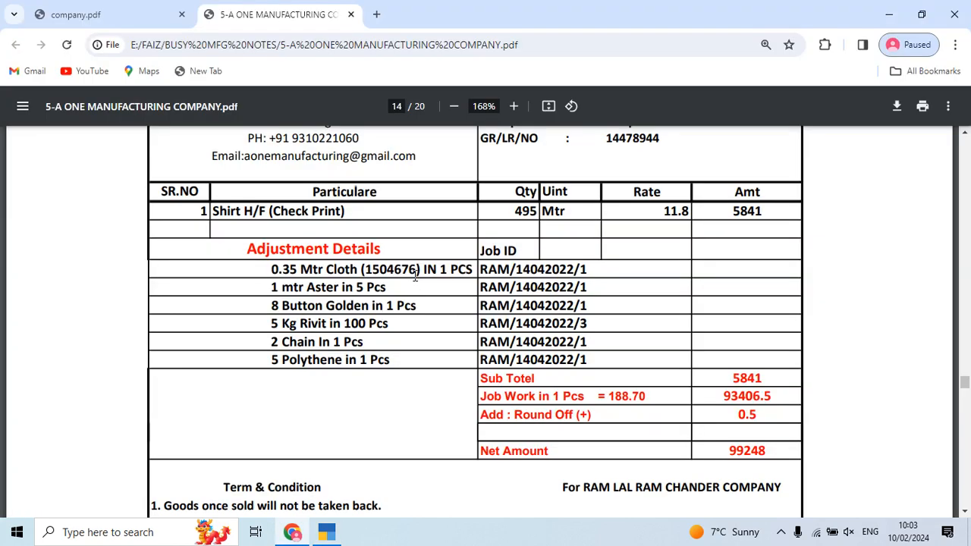
pyautogui.hotkey('alt', 'Tab')
pyautogui.write('Cha')
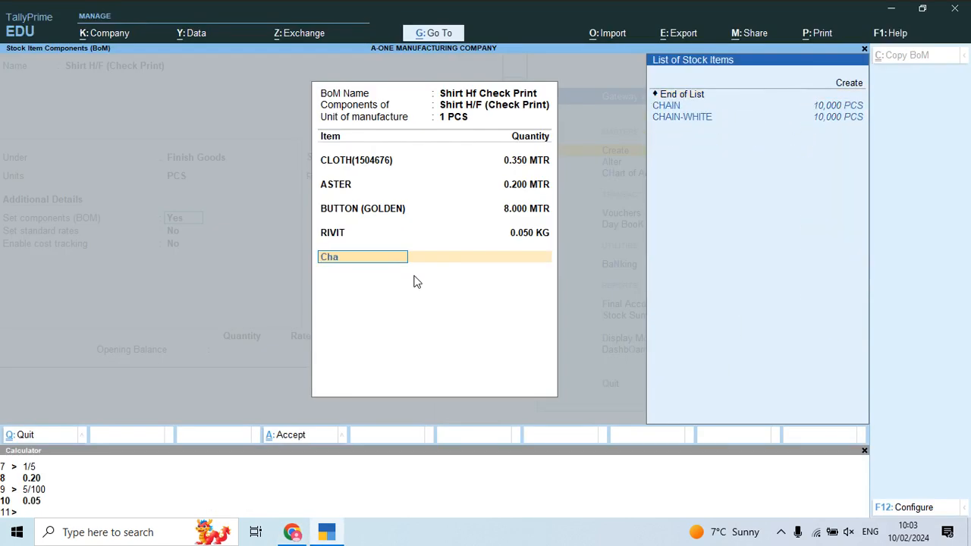
pyautogui.press('Return')
pyautogui.write('2')
pyautogui.press('Return')
# Add POLYTHENE as the sixth BOM component with a quantity of 5 PCS, as listed in the invoice
pyautogui.hotkey('alt', 'Tab')
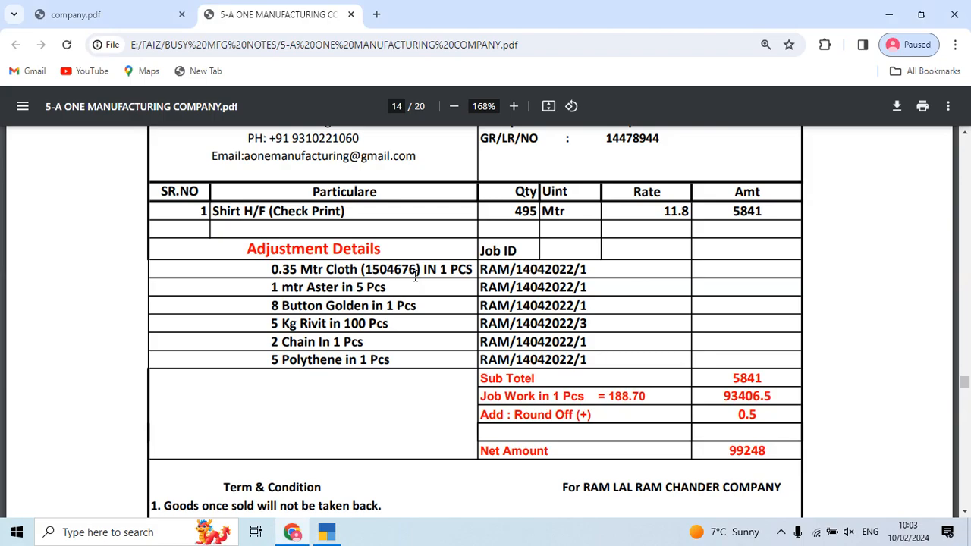
pyautogui.hotkey('alt', 'Tab')
pyautogui.write('Pol')
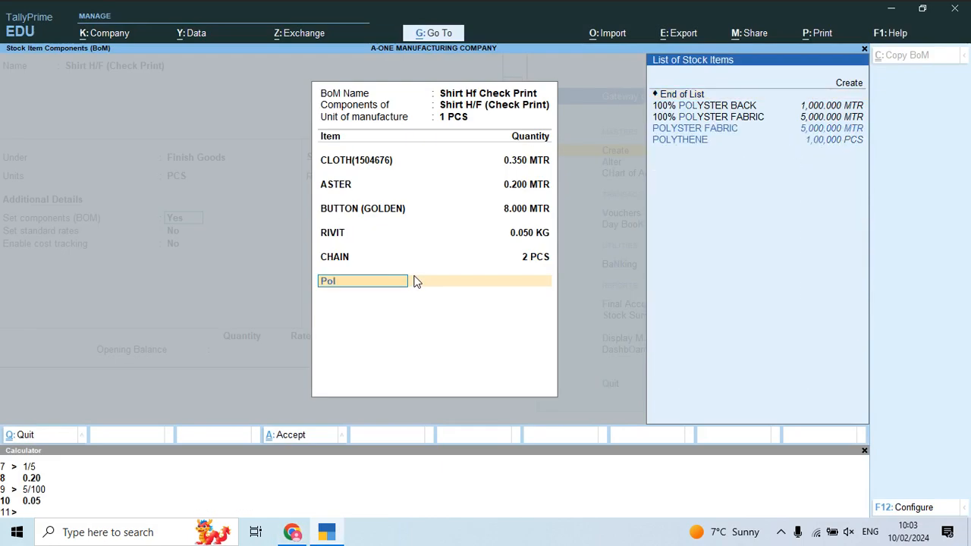
pyautogui.press('Down')
pyautogui.hotkey('alt', 'Tab')
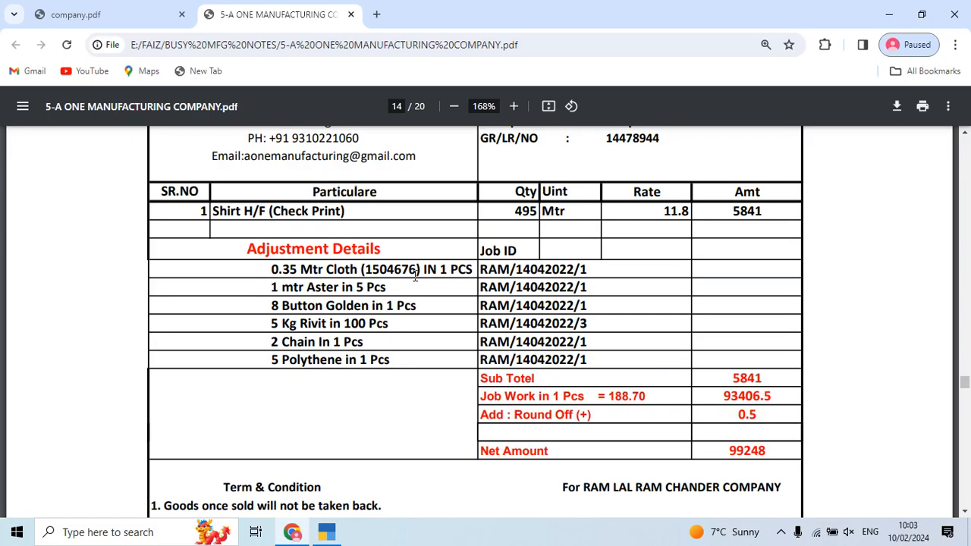
pyautogui.hotkey('alt', 'Tab')
pyautogui.press('Return')
pyautogui.write('5')
pyautogui.press('Return')
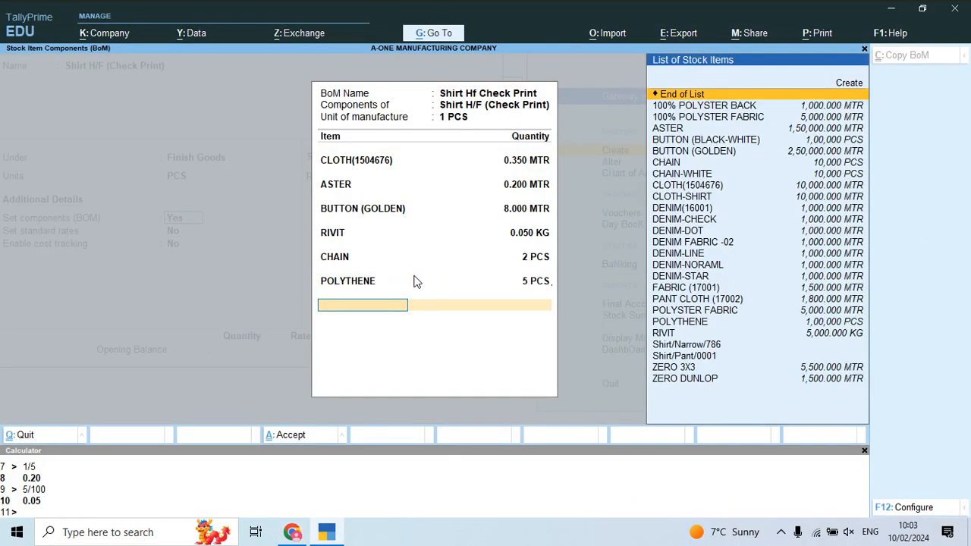
# Finish the Shirt Hf Check Print BOM and save the stock item Shirt H/F (Check Print)
pyautogui.press('Return')
pyautogui.hotkey('alt', 'Tab')
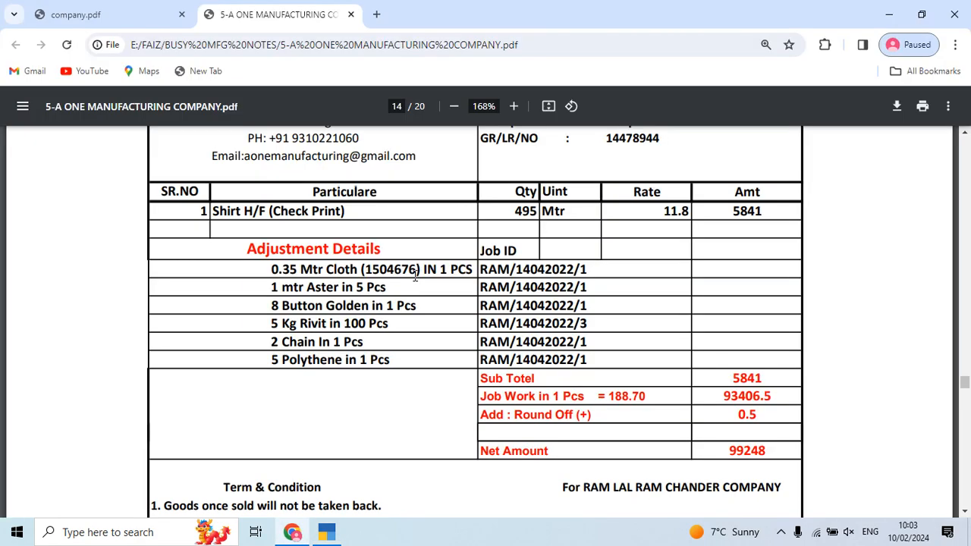
pyautogui.hotkey('alt', 'Tab')
pyautogui.press('Return')
pyautogui.press('Return')
pyautogui.press('Return')
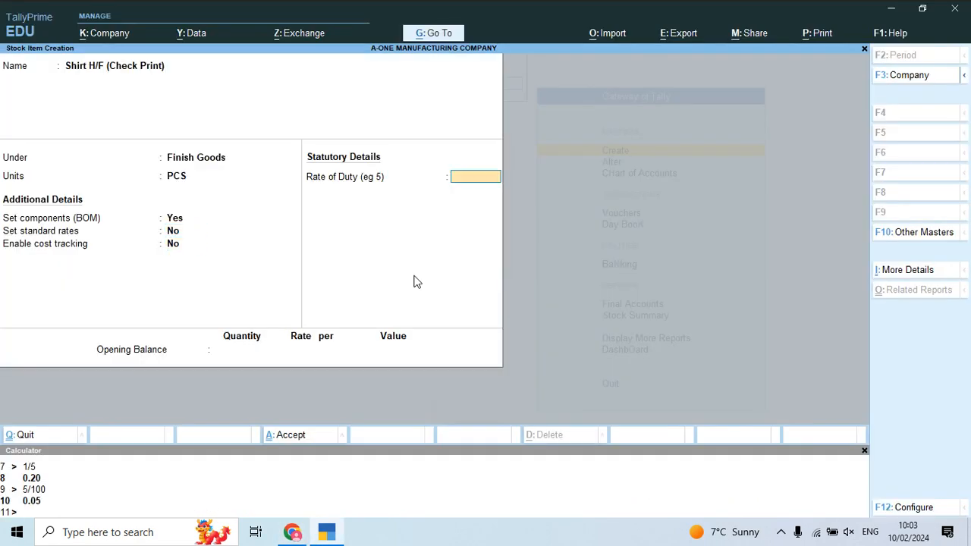
pyautogui.press('Return')
pyautogui.press('Return')
pyautogui.press('Return')
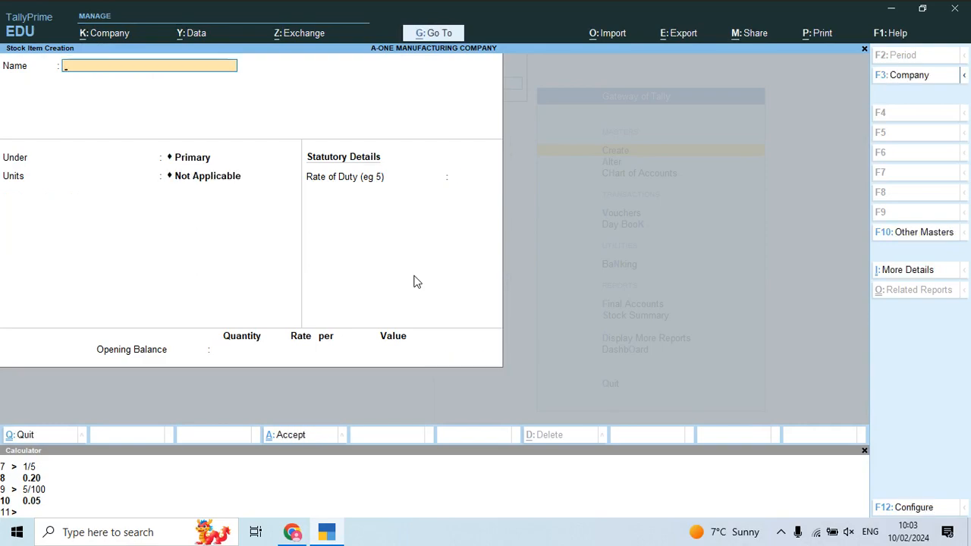
# Look back through the PDF invoices to the Shirt/Pant/0001 invoice on page 12 and examine its job details
pyautogui.hotkey('alt', 'Tab')
pyautogui.scroll(-10, 427, 262)
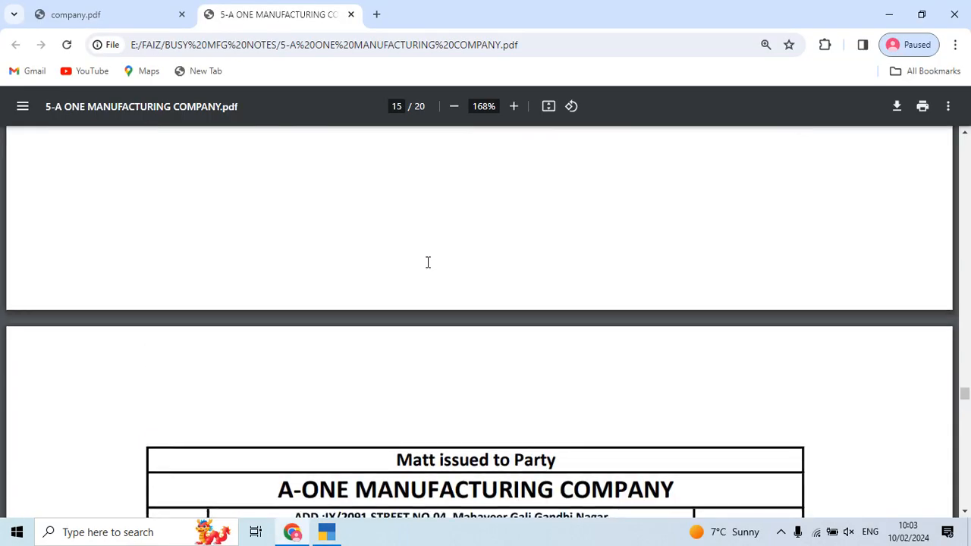
pyautogui.scroll(4, 428, 262)
pyautogui.scroll(15, 427, 262)
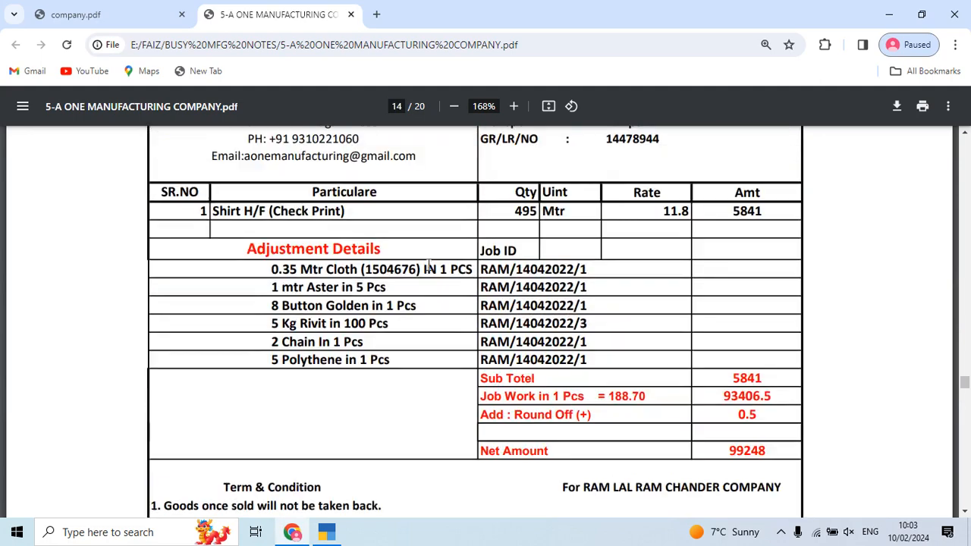
pyautogui.scroll(6, 429, 283)
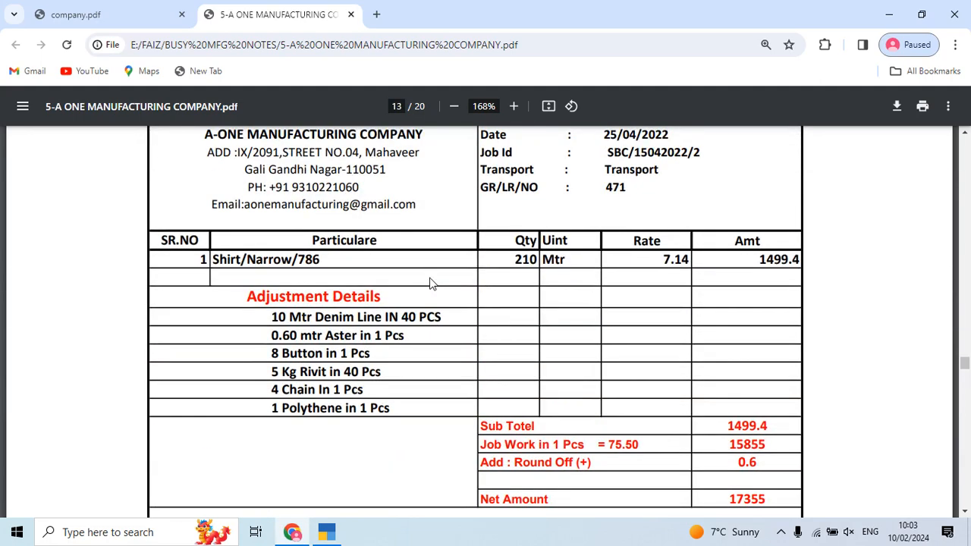
pyautogui.scroll(10, 429, 284)
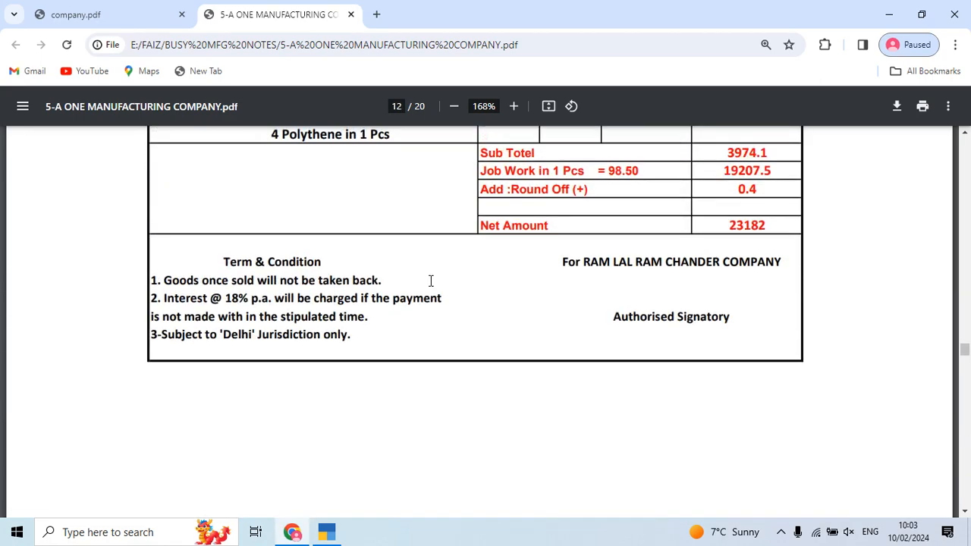
pyautogui.scroll(4, 430, 280)
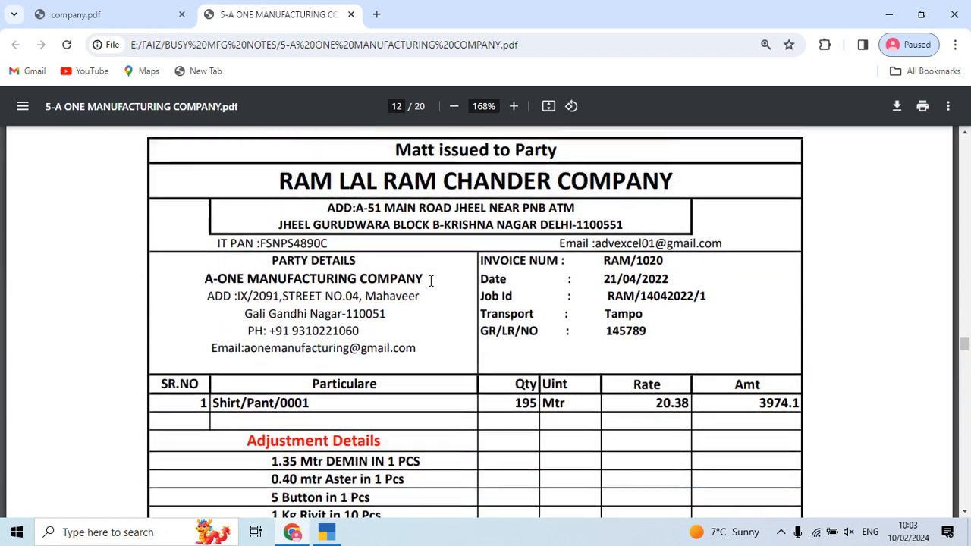
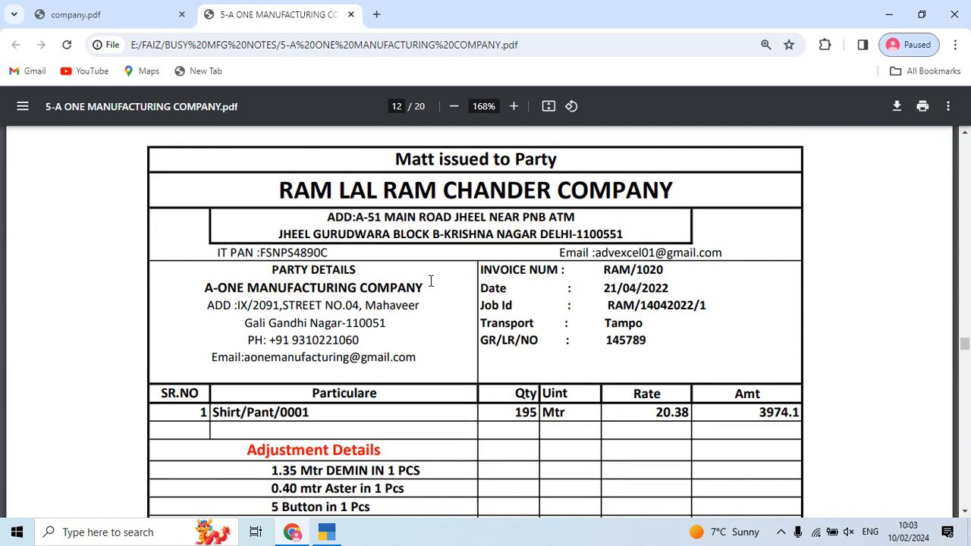
# Leave stock item creation and start a new Job Work Out Order voucher
pyautogui.hotkey('alt', 'Tab')
pyautogui.press('Escape')
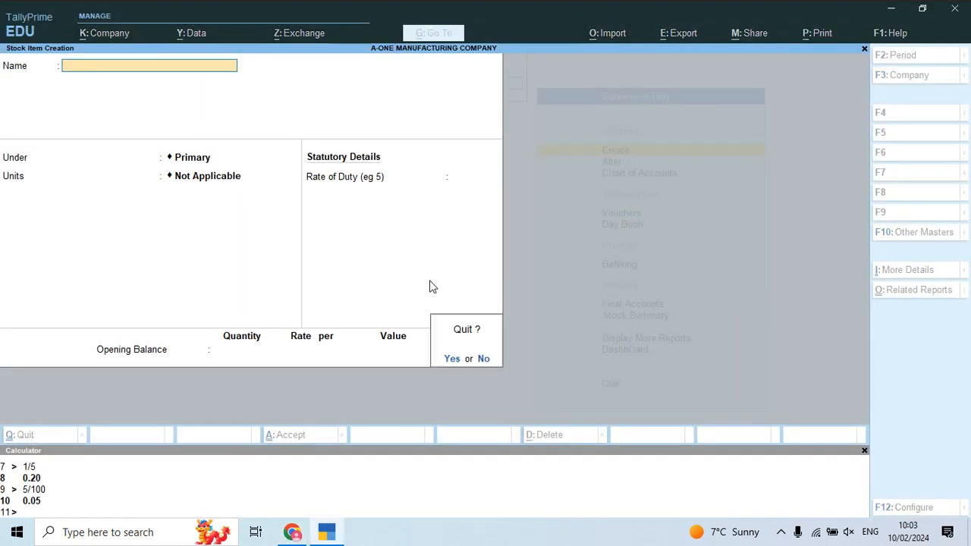
pyautogui.press('y')
pyautogui.press('Escape')
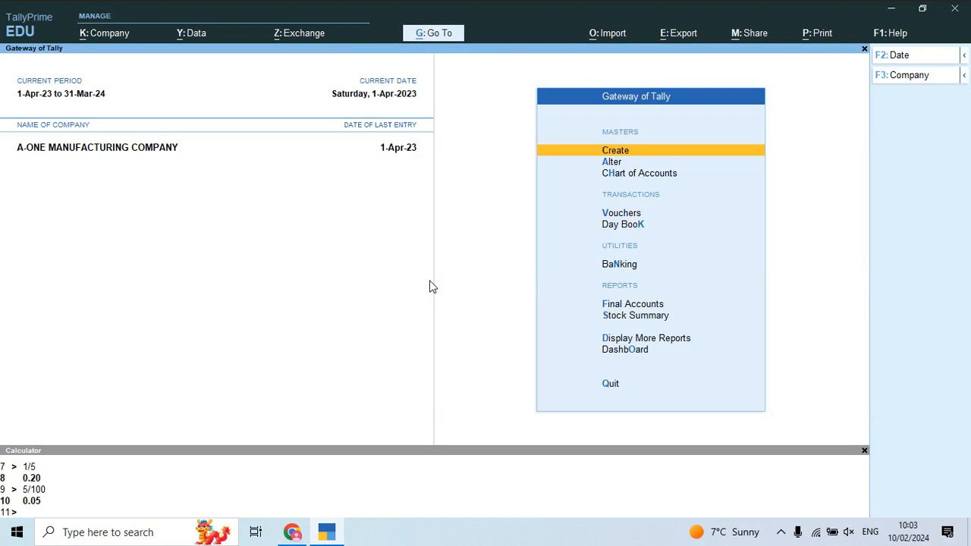
pyautogui.press('Down')
pyautogui.press('Down')
pyautogui.press('Down')
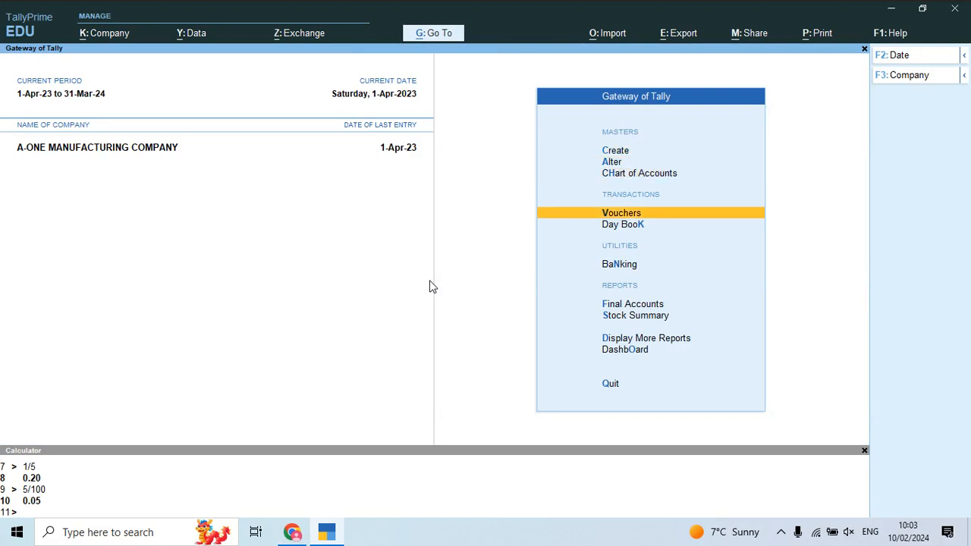
pyautogui.press('Return')
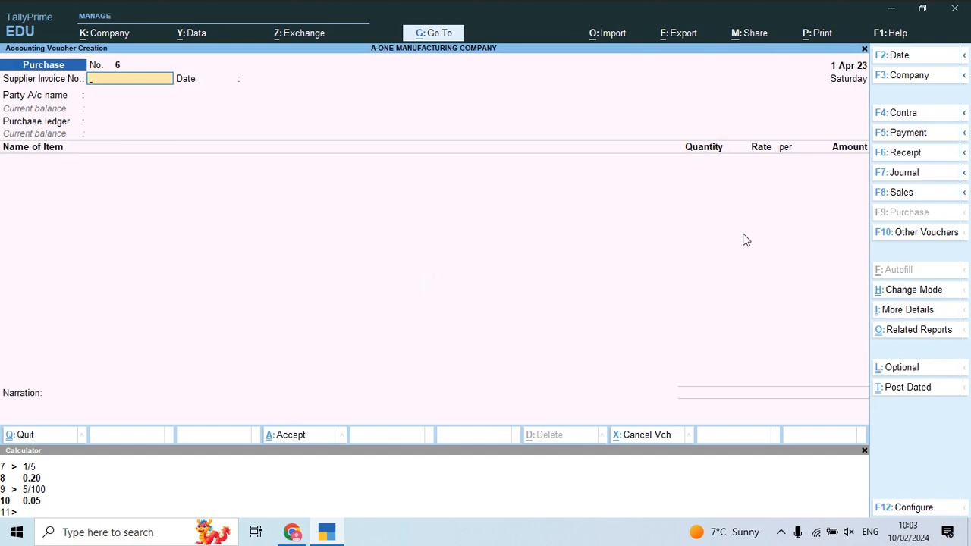
pyautogui.click(916, 235)
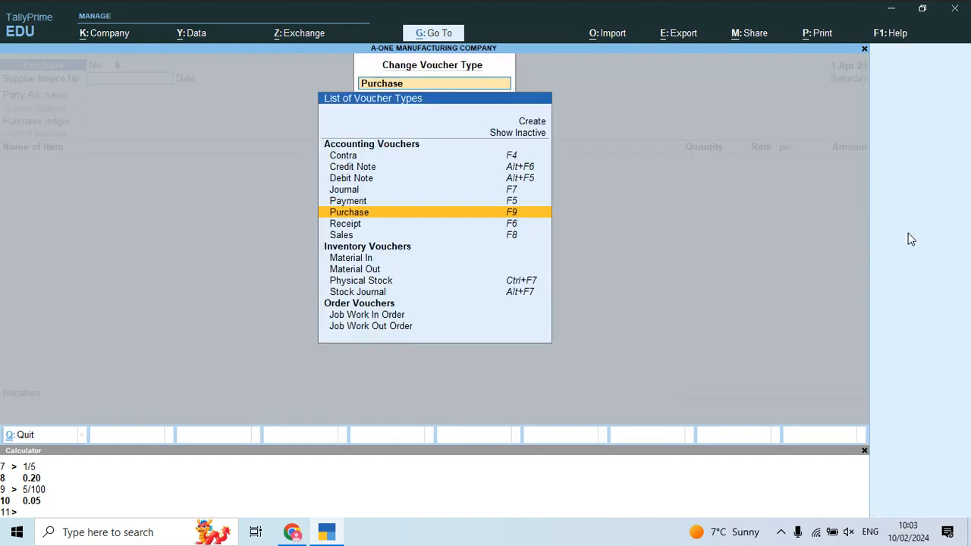
pyautogui.click(363, 331)
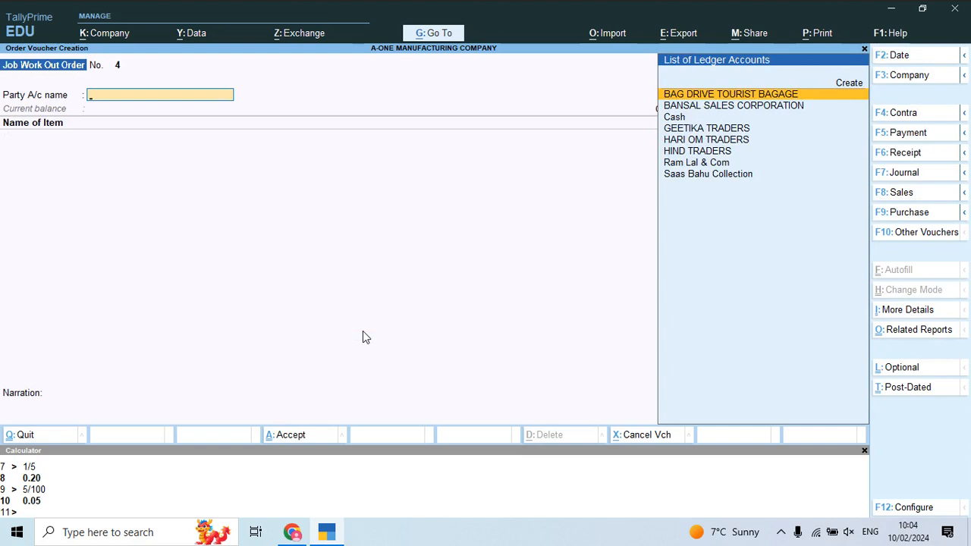
# Choose Ram Lal & Com as the party account of the Job Work Out Order
pyautogui.press('Down')
pyautogui.press('Down')
pyautogui.press('Down')
pyautogui.press('Down')
pyautogui.press('Down')
pyautogui.press('Down')
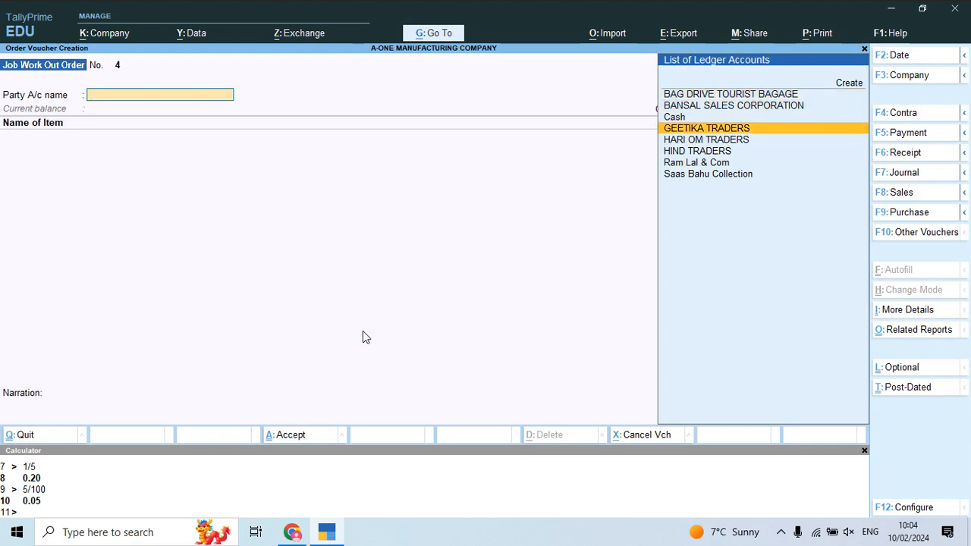
pyautogui.press('Return')
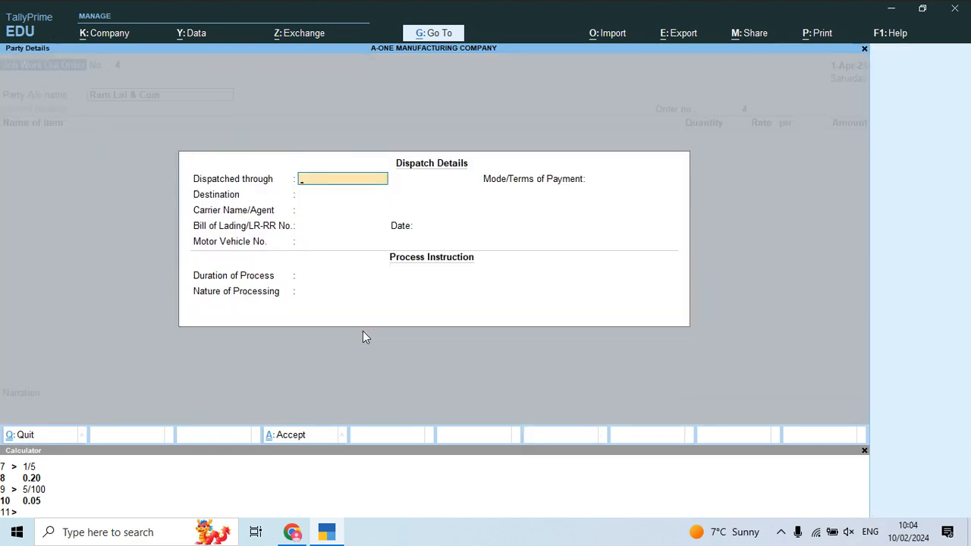
# Examine which group the Ram Lal & Com ledger is under and that group's own parent, then return to the dispatch details
pyautogui.press('Escape')
pyautogui.press('Return')
pyautogui.hotkey('ctrl', 'Return')
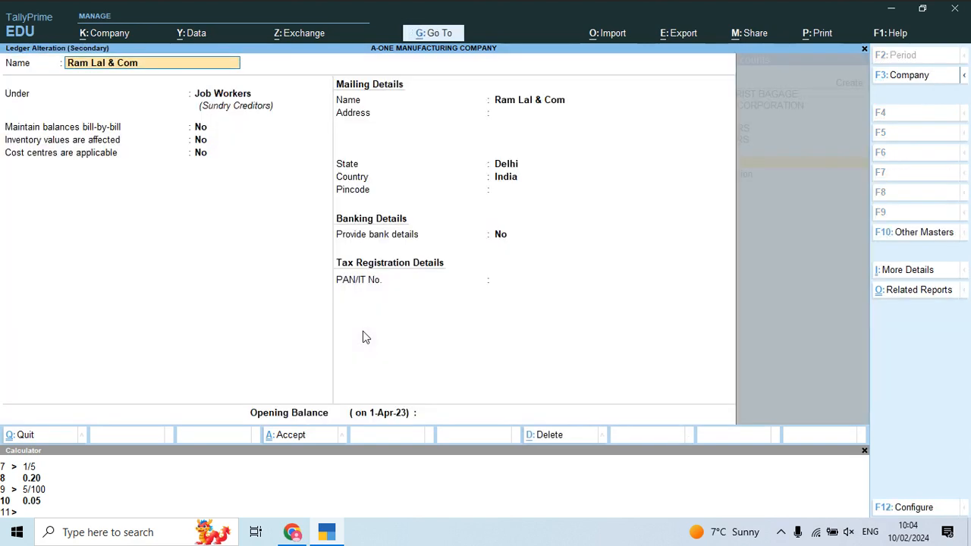
pyautogui.press('Return')
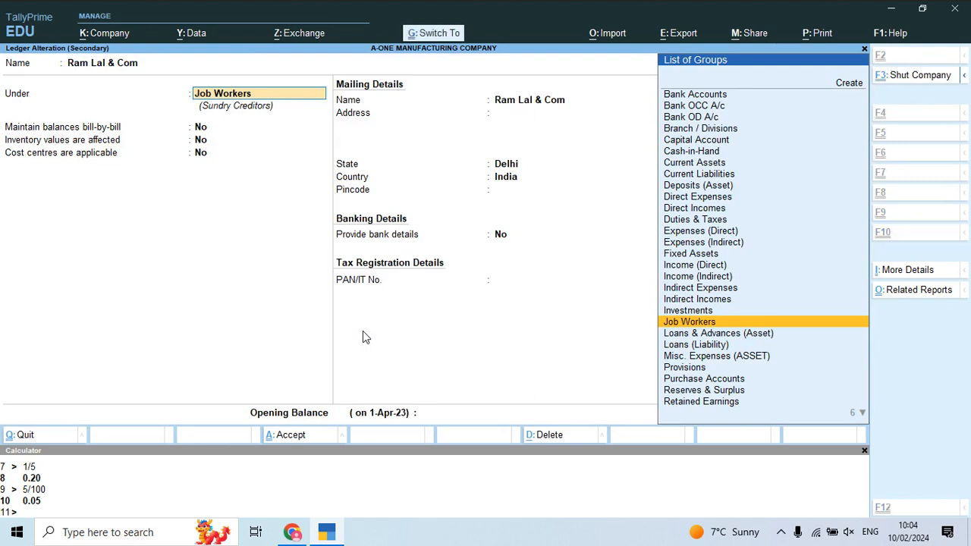
pyautogui.hotkey('ctrl', 'Return')
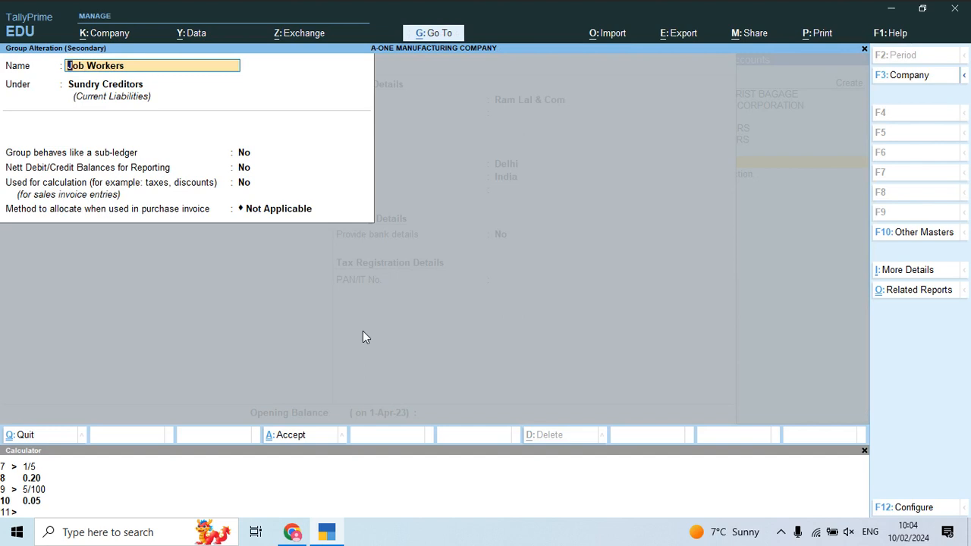
pyautogui.press('Return')
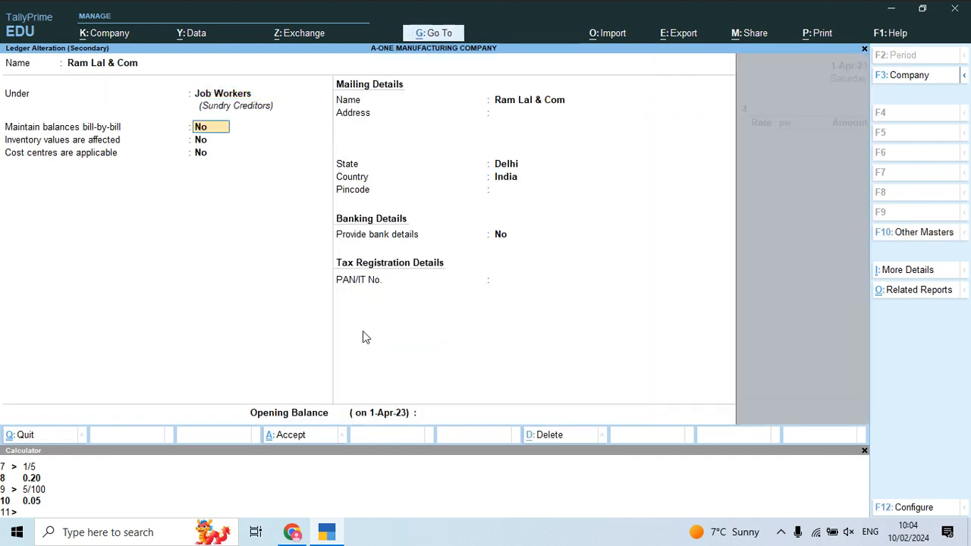
pyautogui.hotkey('ctrl', 'a')
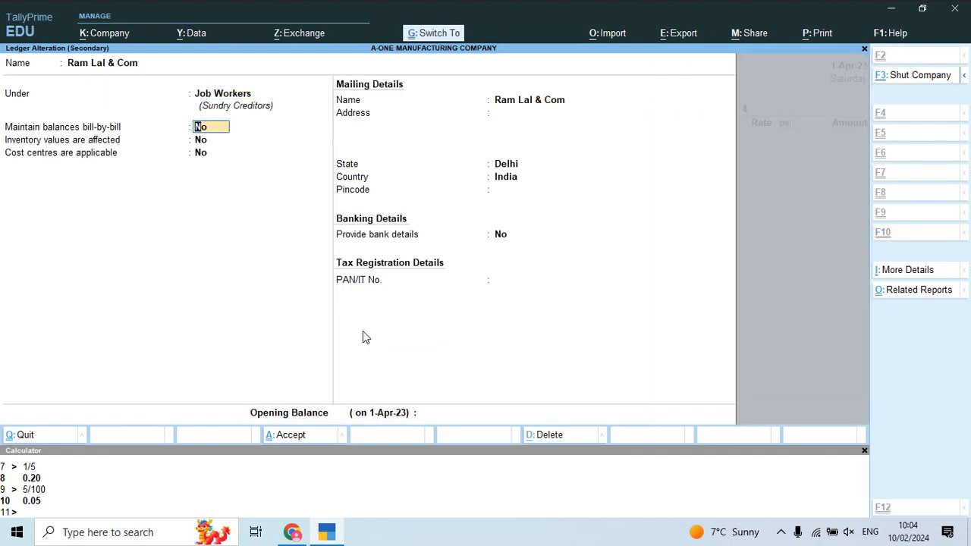
pyautogui.hotkey('ctrl', 'a')
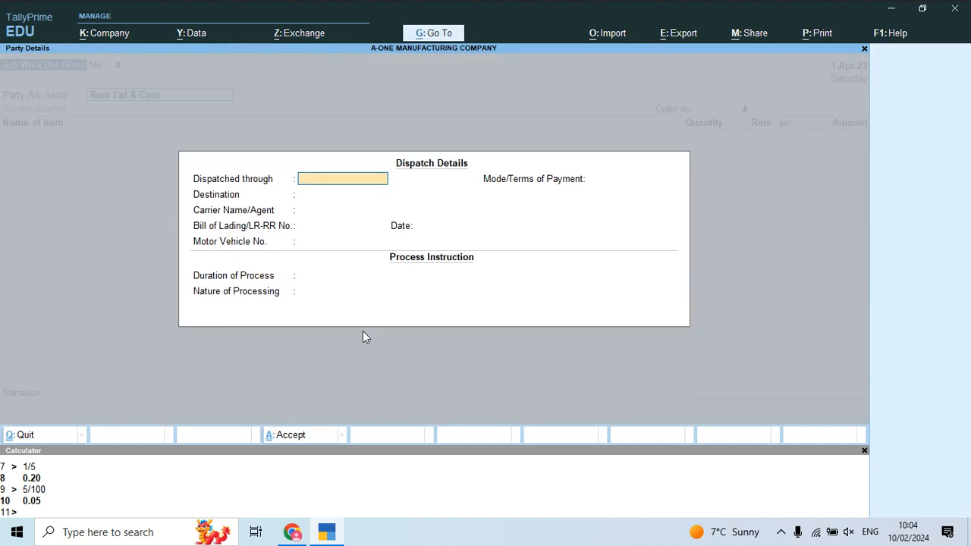
pyautogui.write('Tempo')
pyautogui.press('Return')
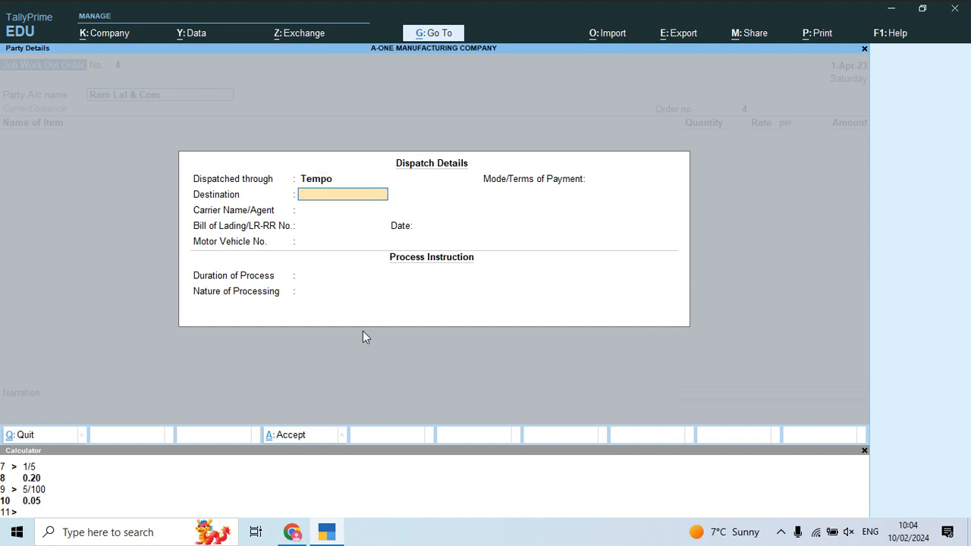
pyautogui.write('Gandhi Nagar')
pyautogui.press('Return')
pyautogui.press('Return')
pyautogui.press('Return')
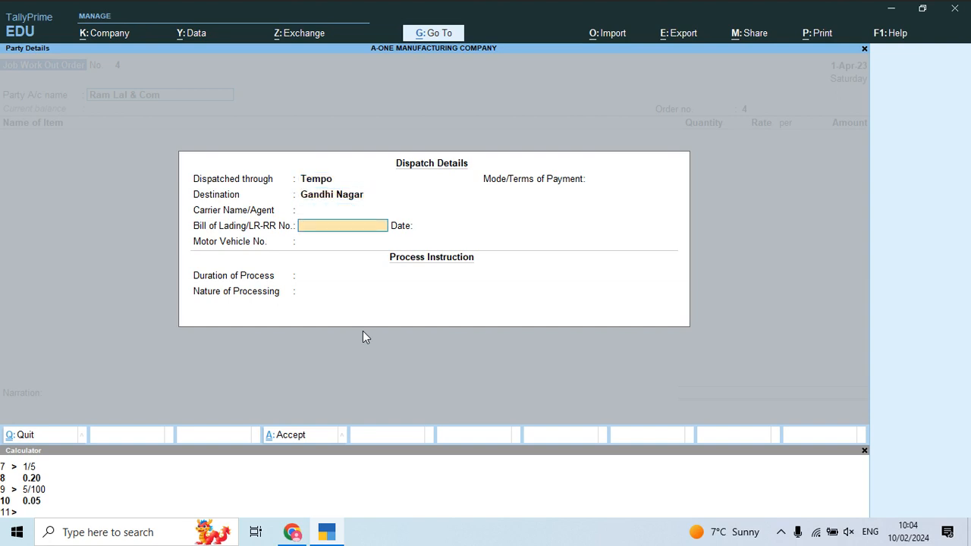
pyautogui.press('Return')
pyautogui.write('D')
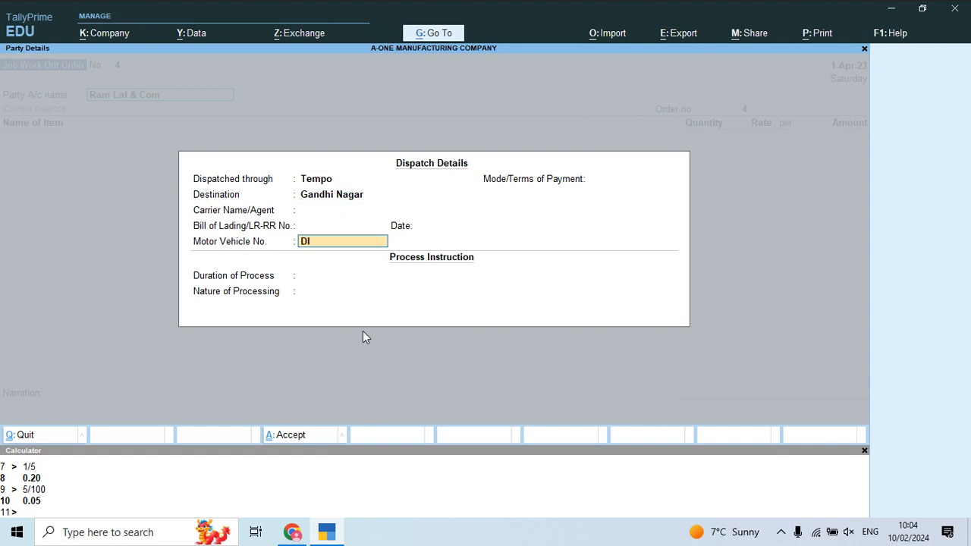
pyautogui.write('l01lu0101')
pyautogui.press('Return')
pyautogui.press('Return')
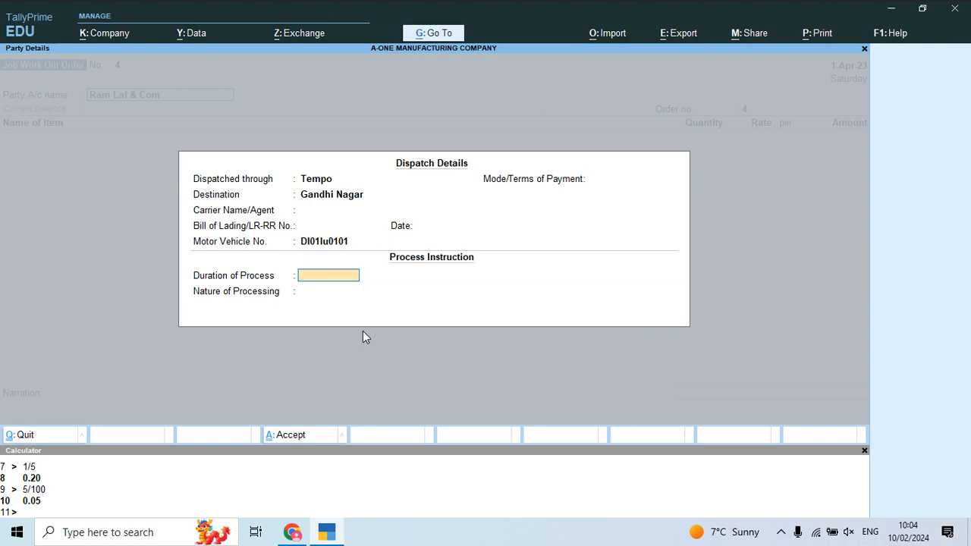
# Set the process duration to 10 days and the nature of processing to garments, and accept the default party details
pyautogui.write('10')
pyautogui.press('Return')
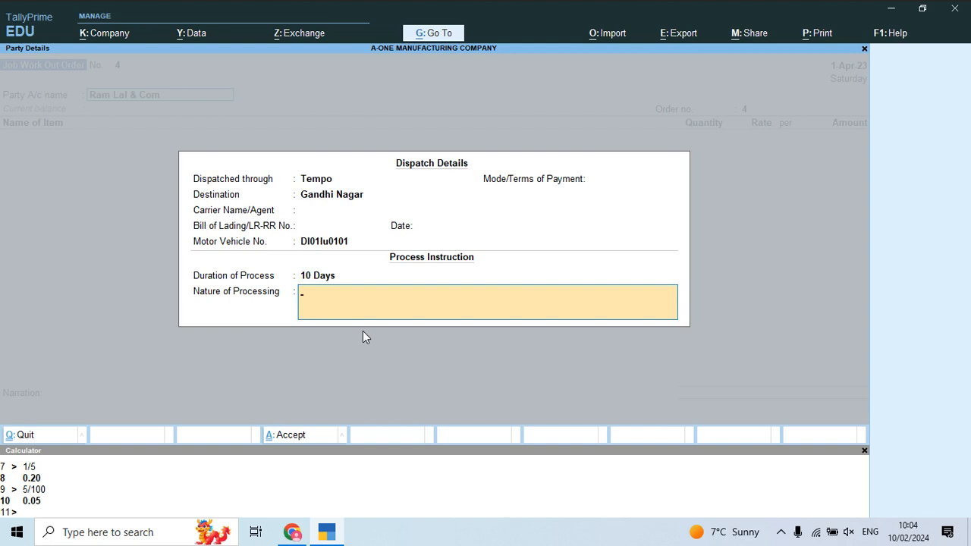
pyautogui.write('garments')
pyautogui.press('Return')
pyautogui.press('Return')
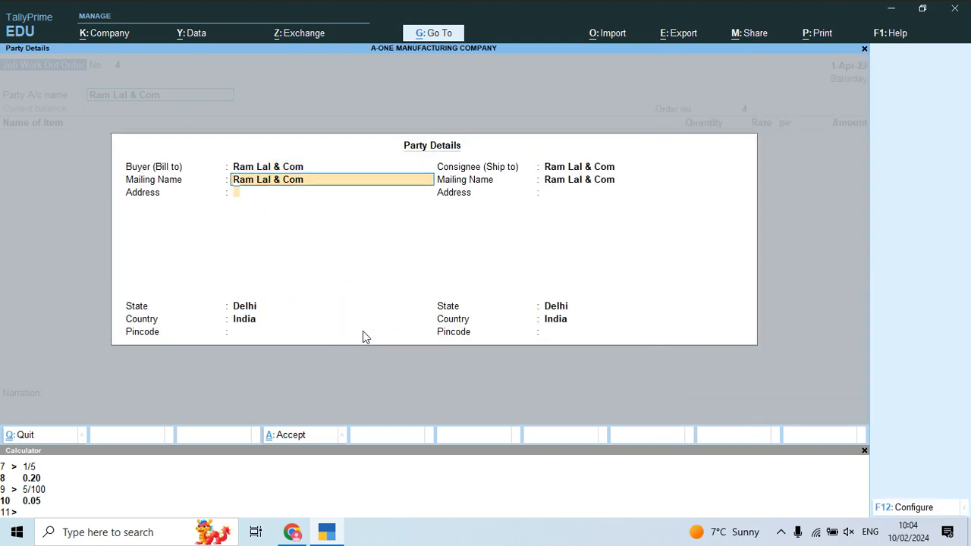
pyautogui.press('Return')
pyautogui.hotkey('ctrl', 'a')
pyautogui.press('Return')
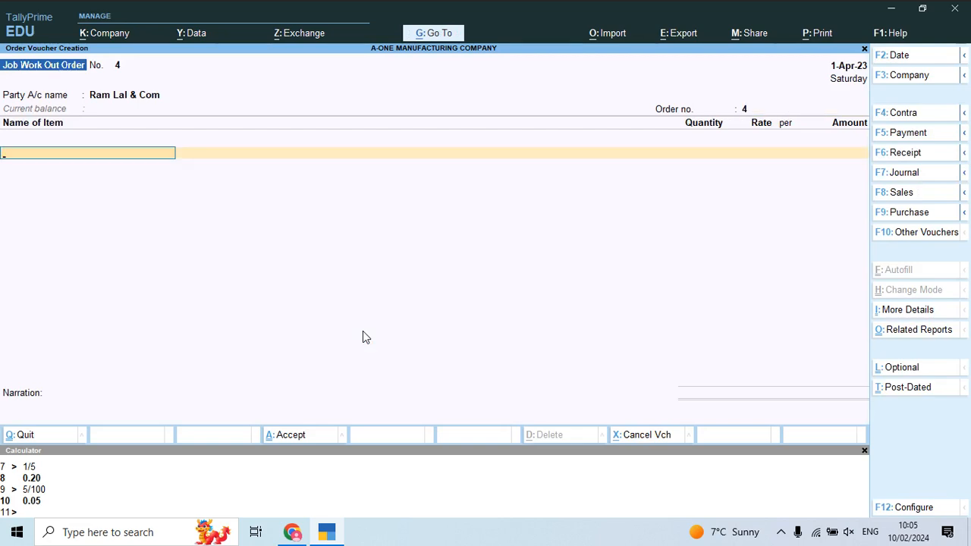
# Add the finished item Shirt/Pant/0001 from the invoice to the Job Work Out Order
pyautogui.hotkey('alt', 'Tab')
pyautogui.hotkey('alt', 'Tab')
pyautogui.write('Shi')
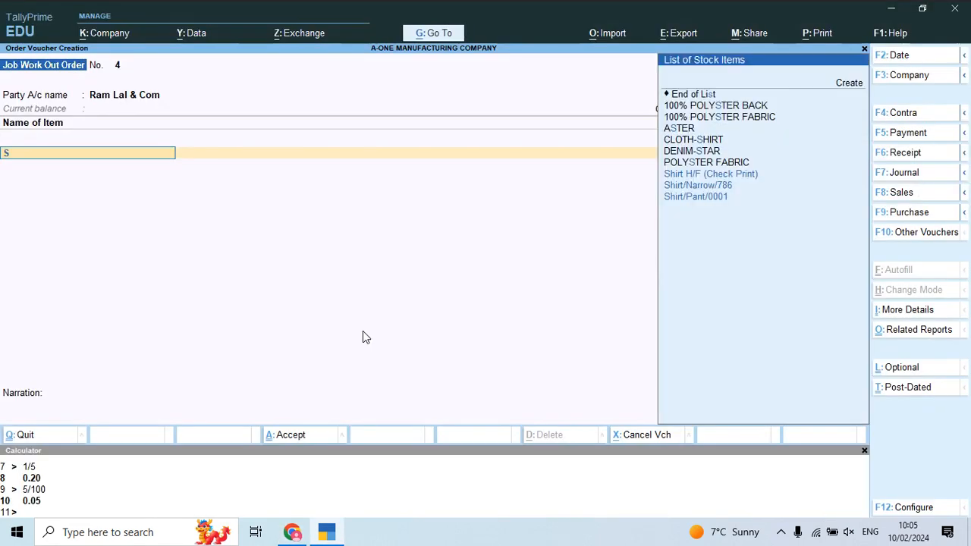
pyautogui.press('Down')
pyautogui.press('Down')
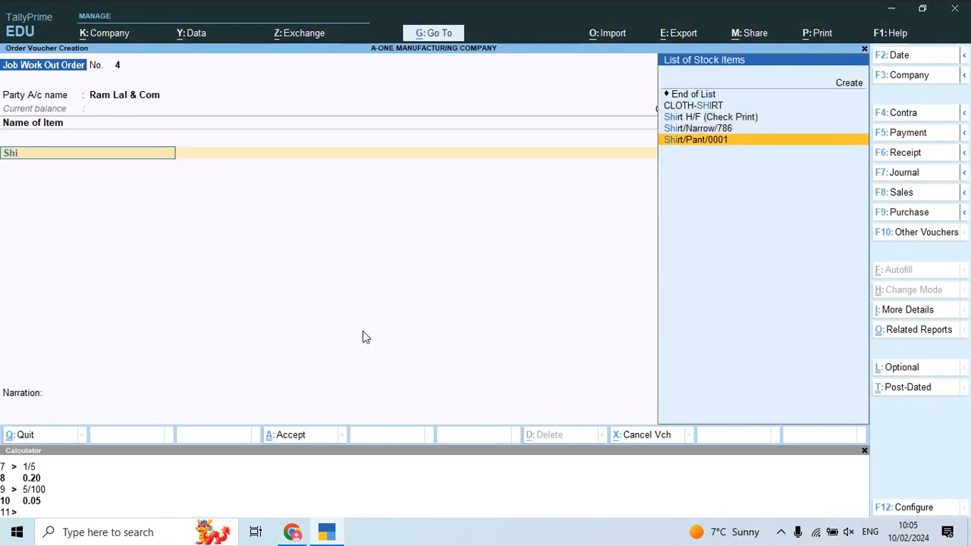
pyautogui.press('Return')
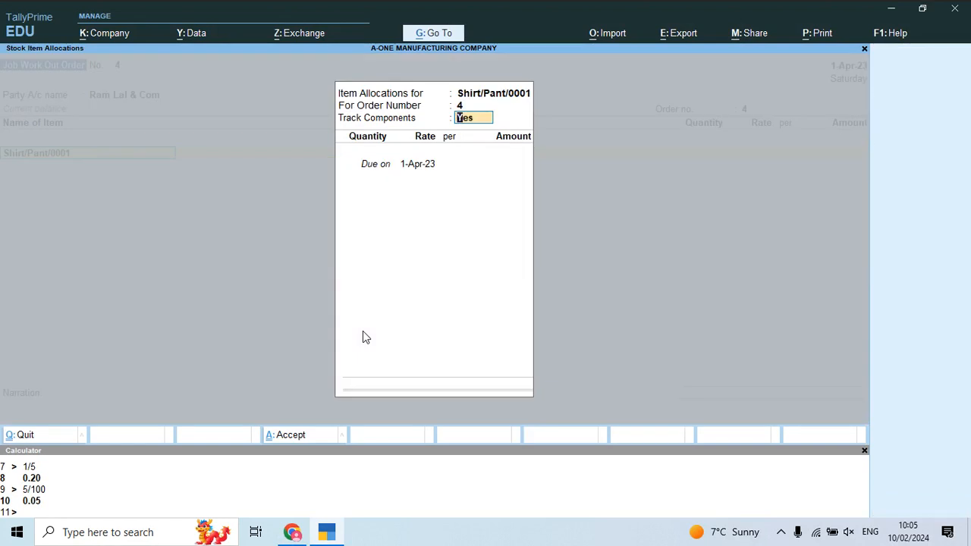
# Keep component tracking on for Shirt/Pant/0001, accept the default due date and set the quantity to 195 PCS
pyautogui.press('Return')
pyautogui.press('Return')
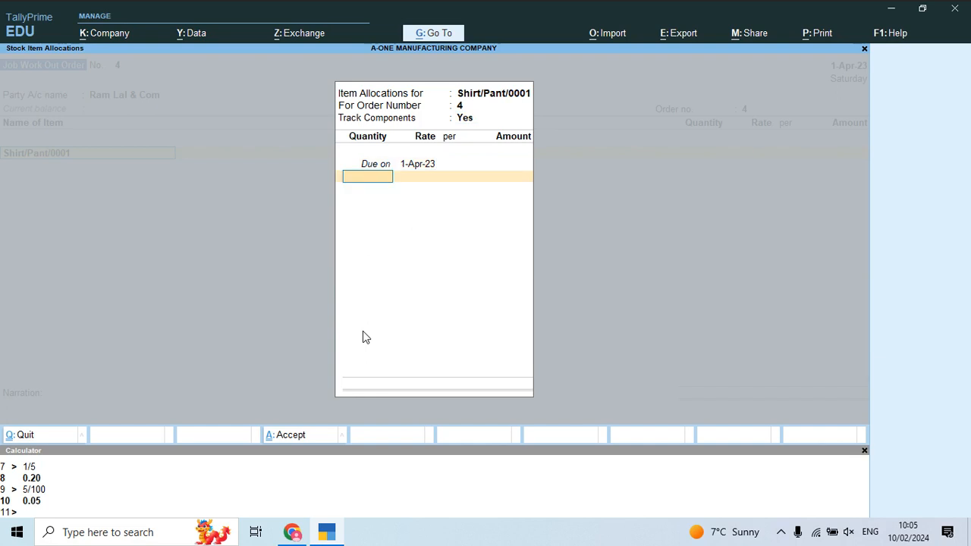
pyautogui.write('195')
pyautogui.press('Return')
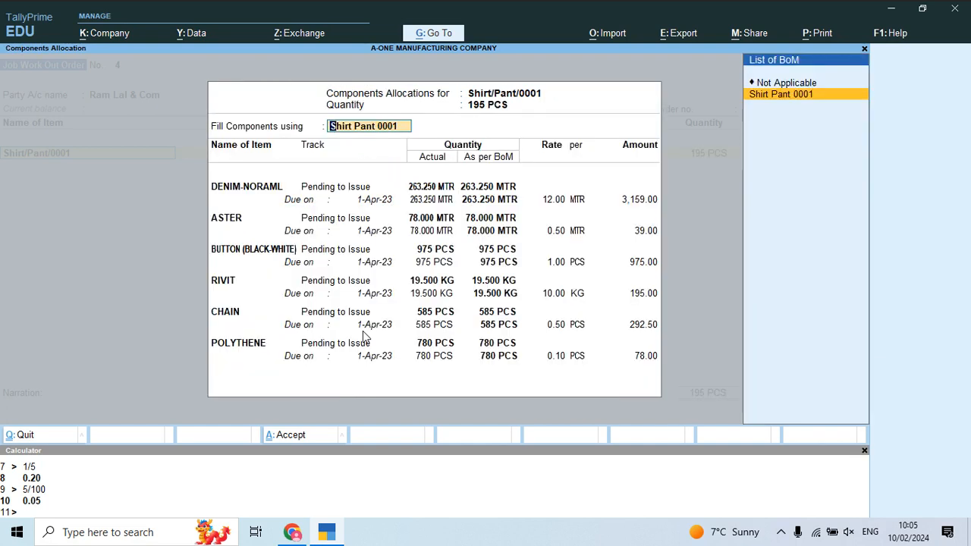
# Fill the components for Shirt/Pant/0001 from the Shirt Pant 0001 BoM and close the calculator pane
pyautogui.press('Return')
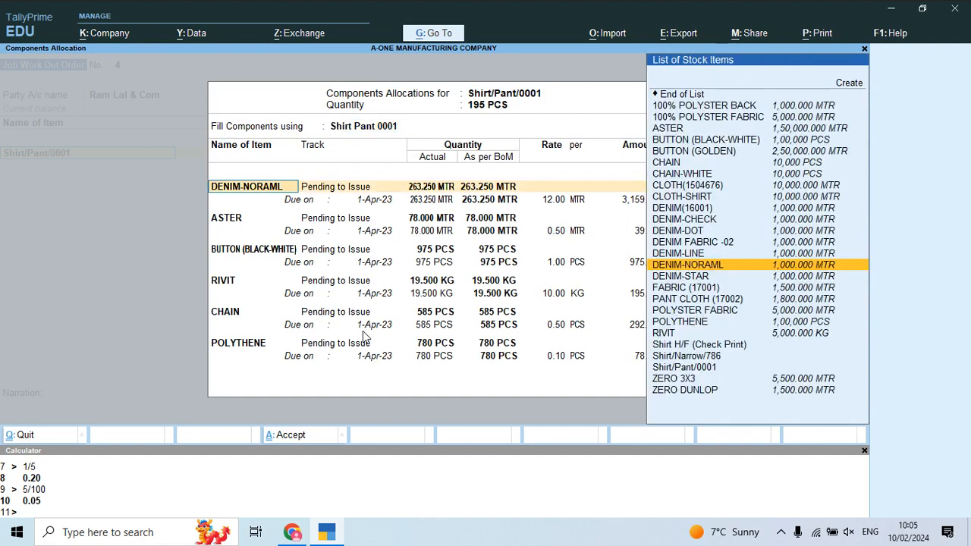
pyautogui.press('Return')
pyautogui.press('Return')
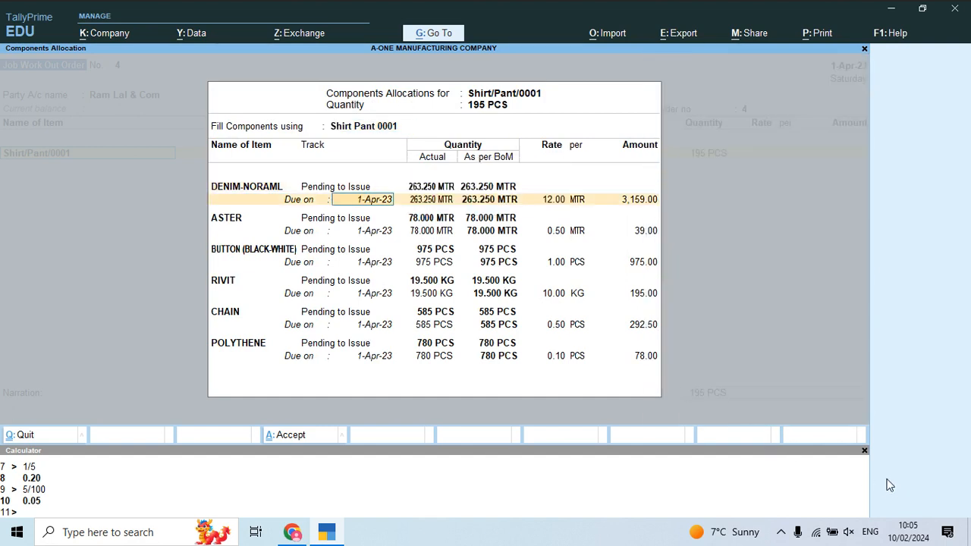
pyautogui.click(864, 451)
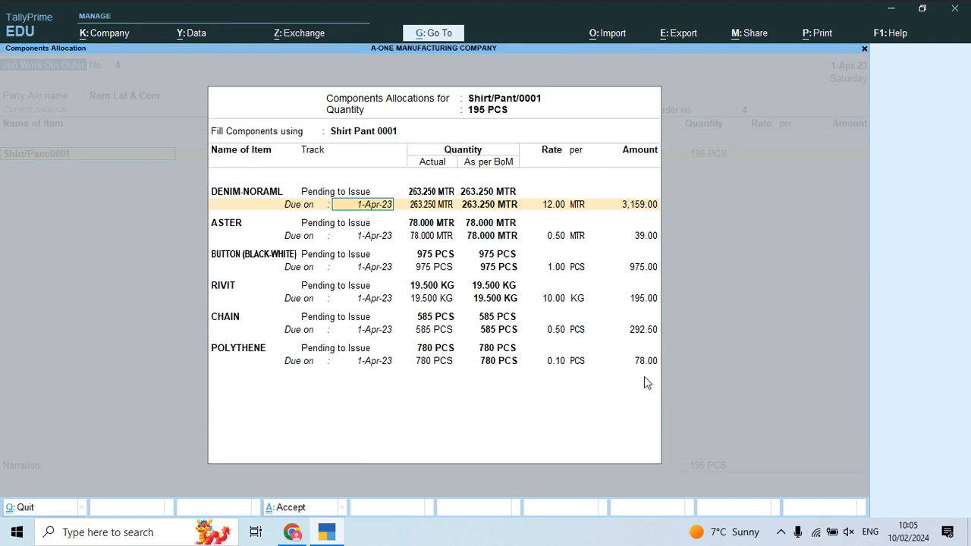
# Add up the six component amounts in the calculator as 3159+39+975+195+292.50+78
pyautogui.hotkey('ctrl', 'n')
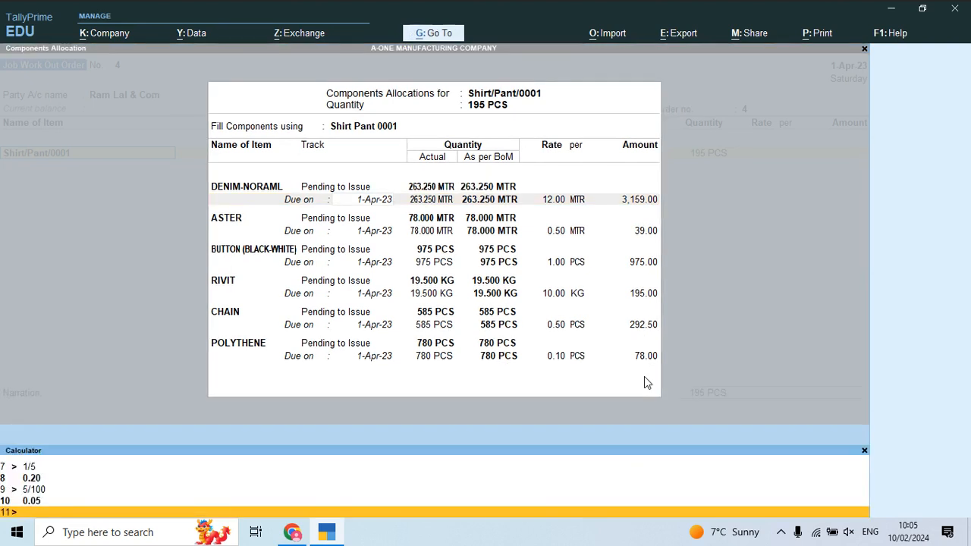
pyautogui.write('3159+39+975+195+292.')
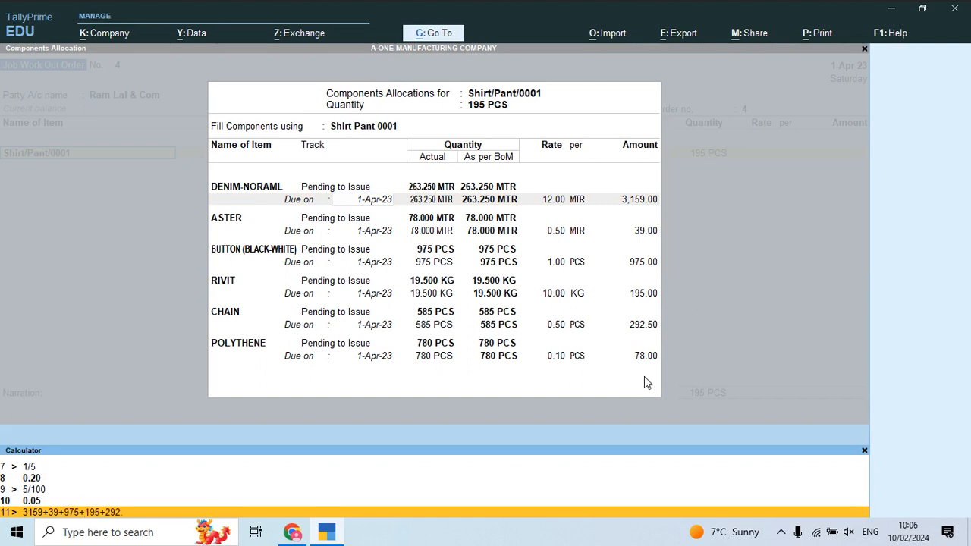
pyautogui.write('50+78')
pyautogui.press('Return')
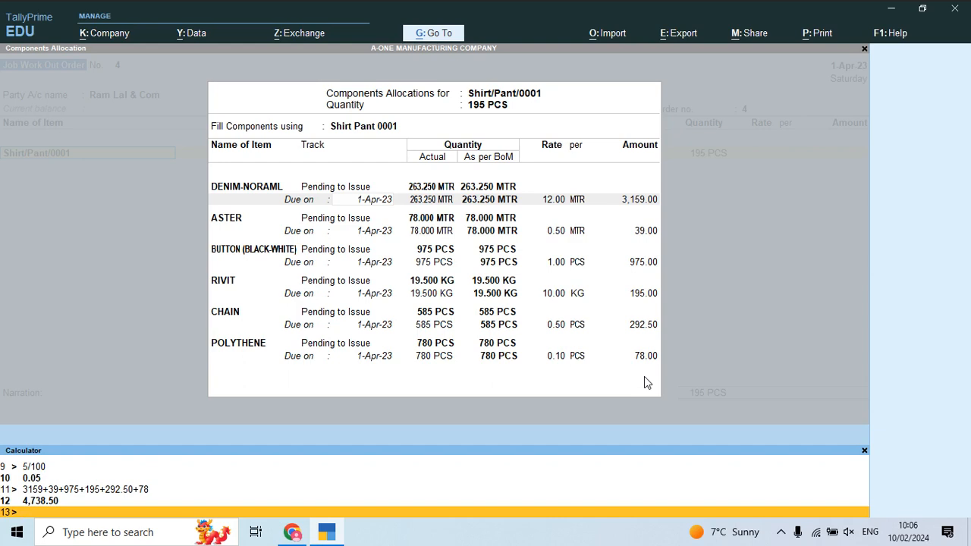
# Check the job work rate per piece in the PDF invoice in Chrome and calculate 195*98.50 in TallyPrime
pyautogui.hotkey('alt', 'Tab')
pyautogui.scroll(-3, 661, 379)
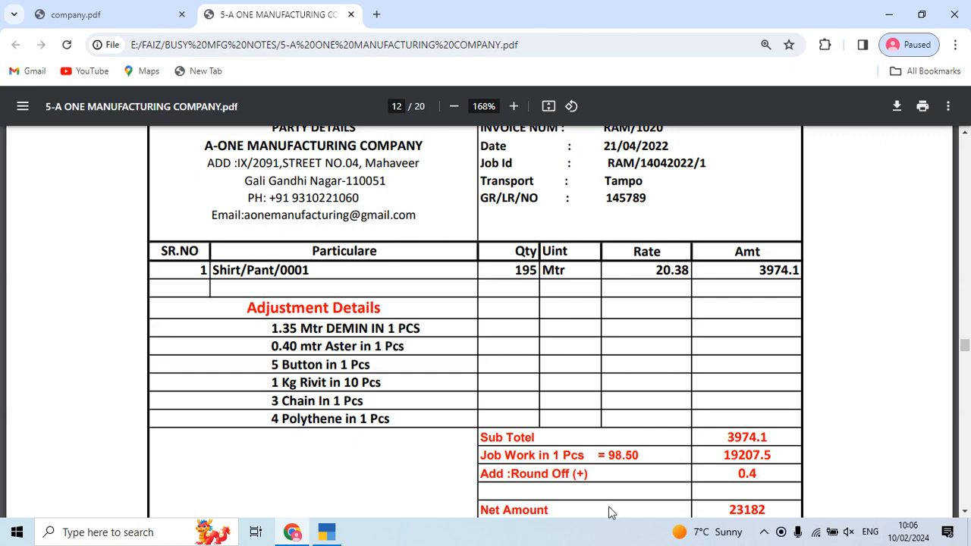
pyautogui.hotkey('alt', 'Tab')
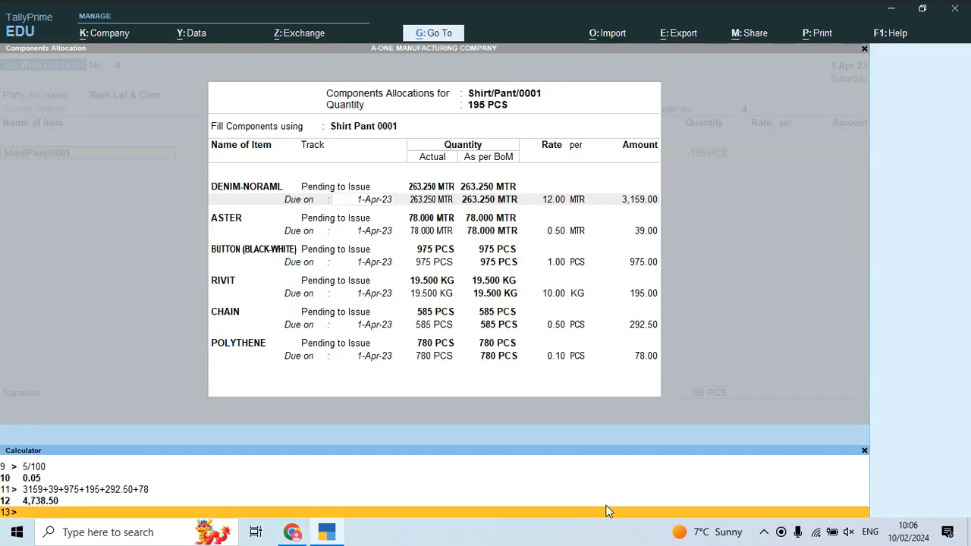
pyautogui.hotkey('ctrl', 'm')
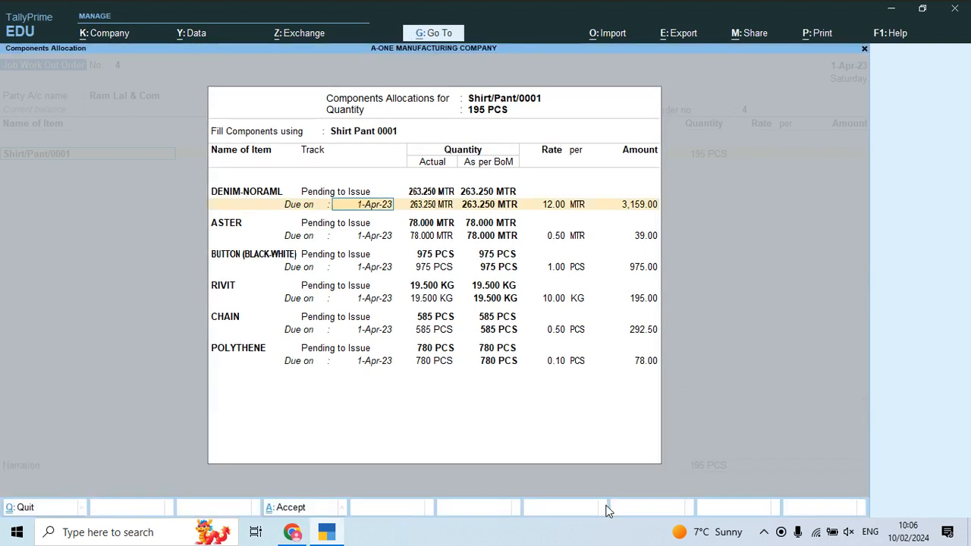
pyautogui.hotkey('ctrl', 'n')
pyautogui.write('19')
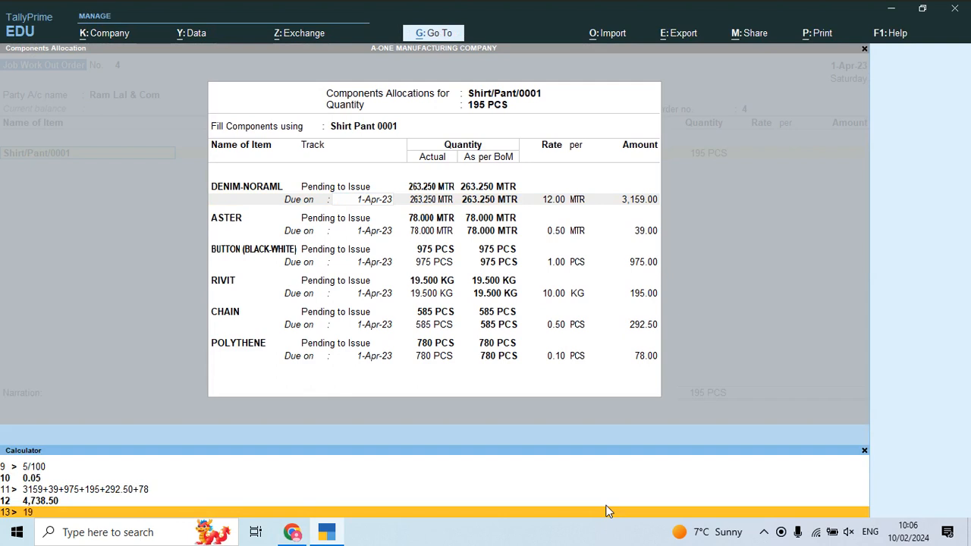
pyautogui.write('5*98.50')
pyautogui.press('Return')
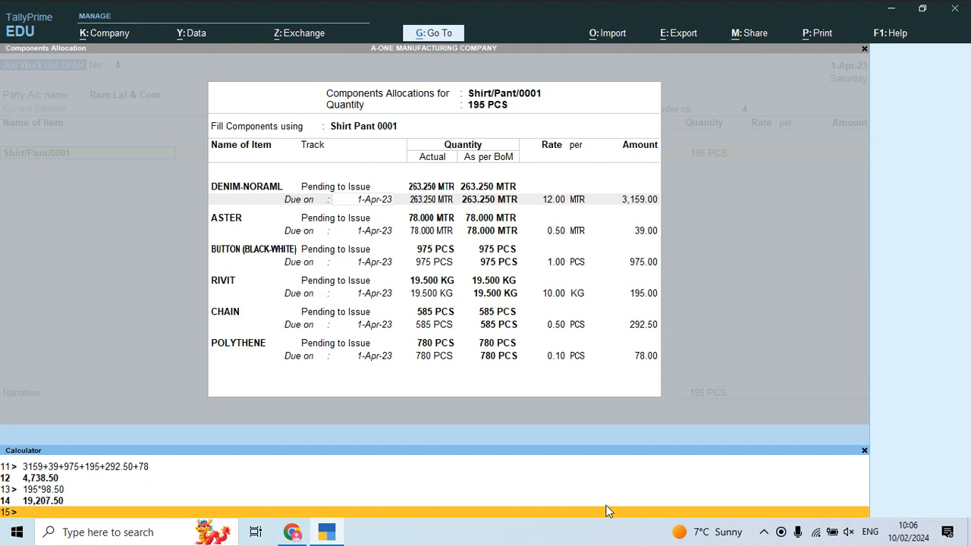
# Add the job work charge and the component total in the calculator as 19207.50+4738.50
pyautogui.write('19207.50+')
pyautogui.press('BackSpace')
pyautogui.write('738.50')
pyautogui.press('Return')
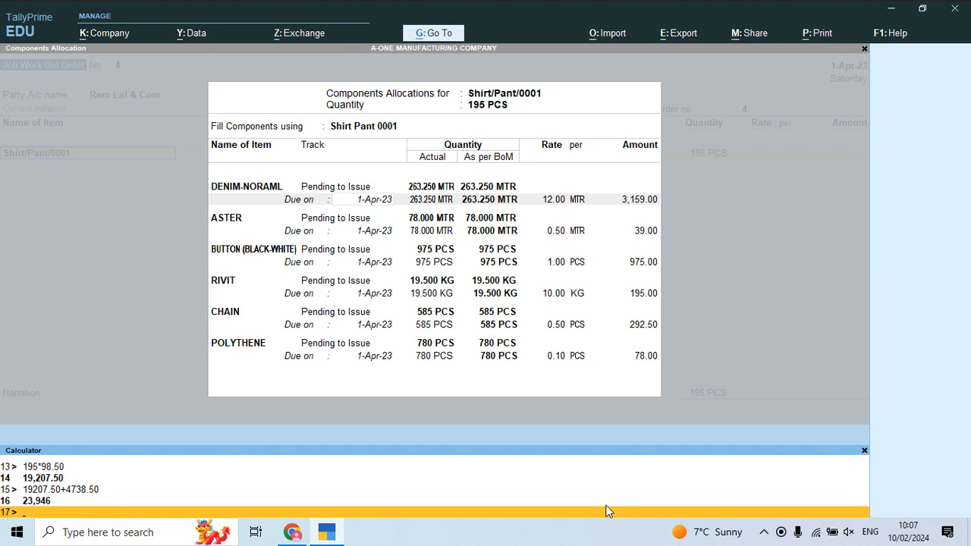
pyautogui.hotkey('ctrl', 'm')
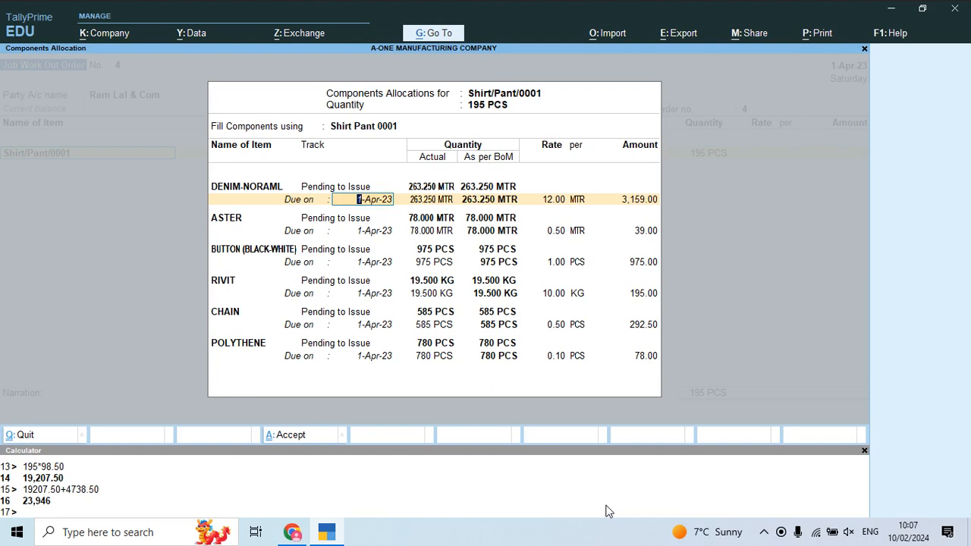
# Accept the component allocation for Shirt/Pant/0001 and set the item's amount to 23946
pyautogui.hotkey('ctrl', 'a')
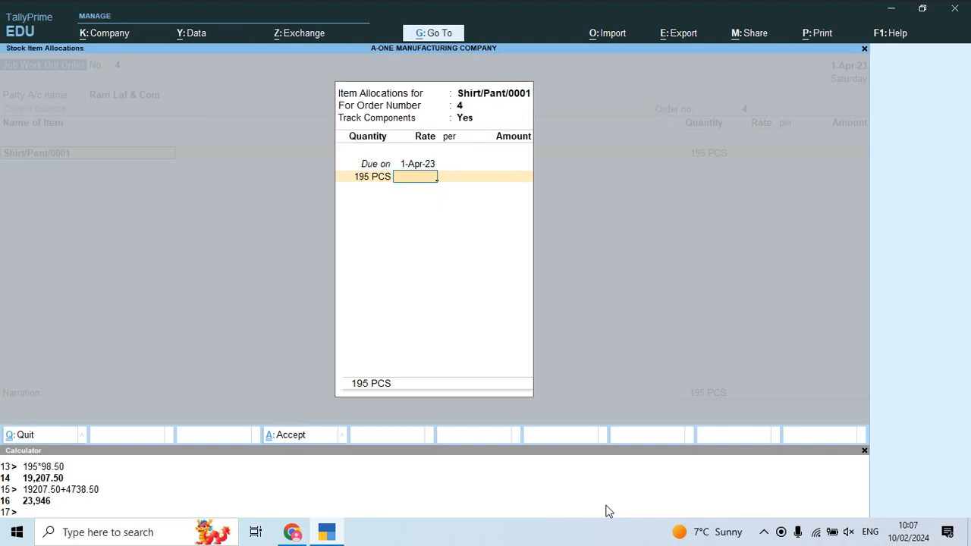
pyautogui.press('Return')
pyautogui.press('BackSpace')
pyautogui.press('BackSpace')
pyautogui.press('Return')
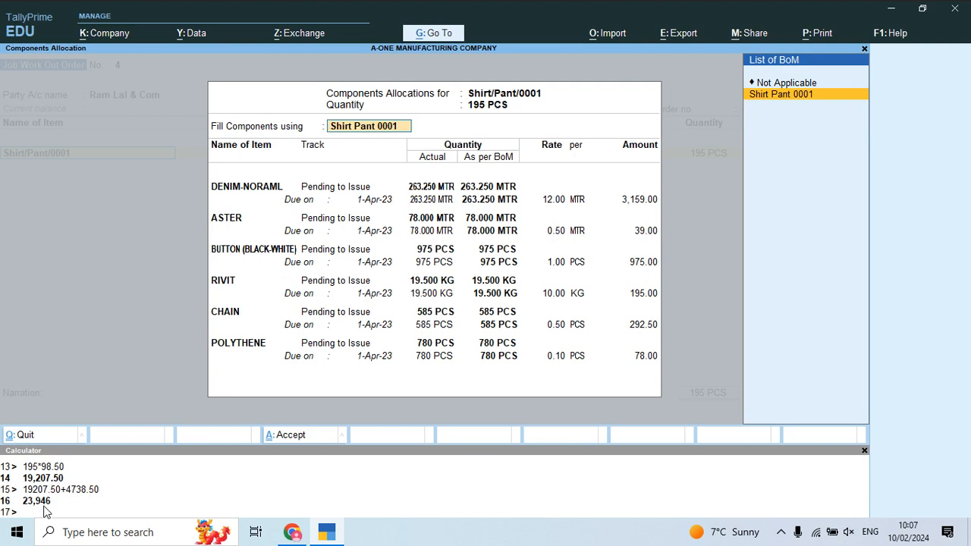
pyautogui.press('Return')
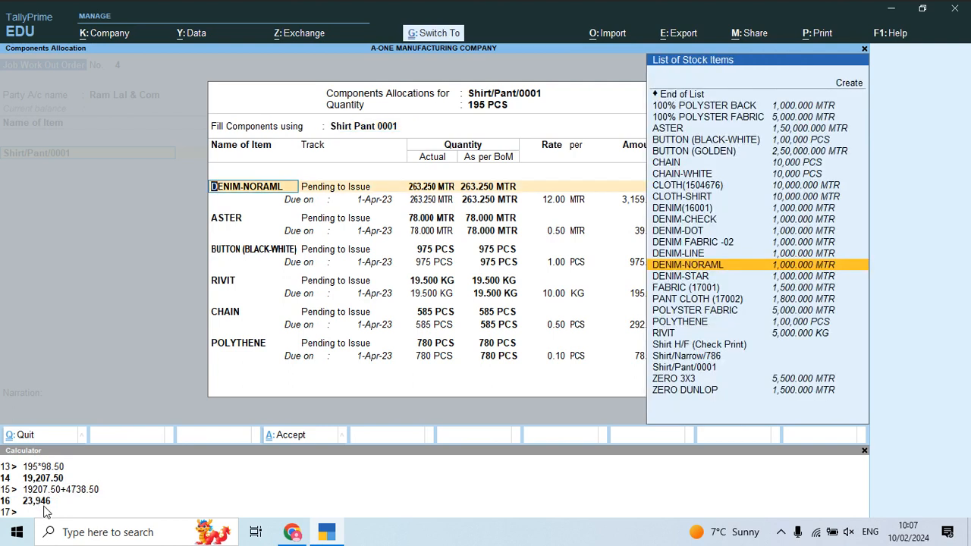
pyautogui.hotkey('ctrl', 'a')
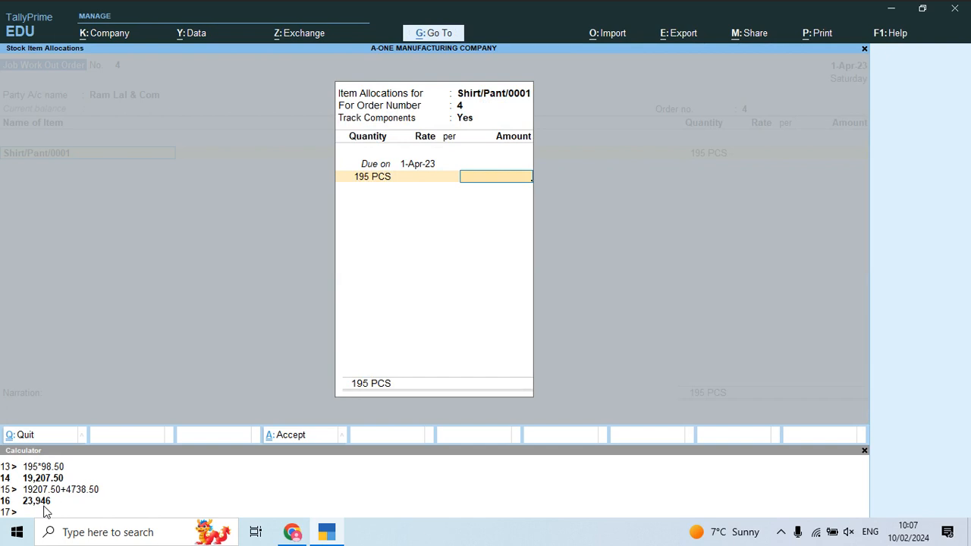
pyautogui.write('23946')
pyautogui.press('Return')
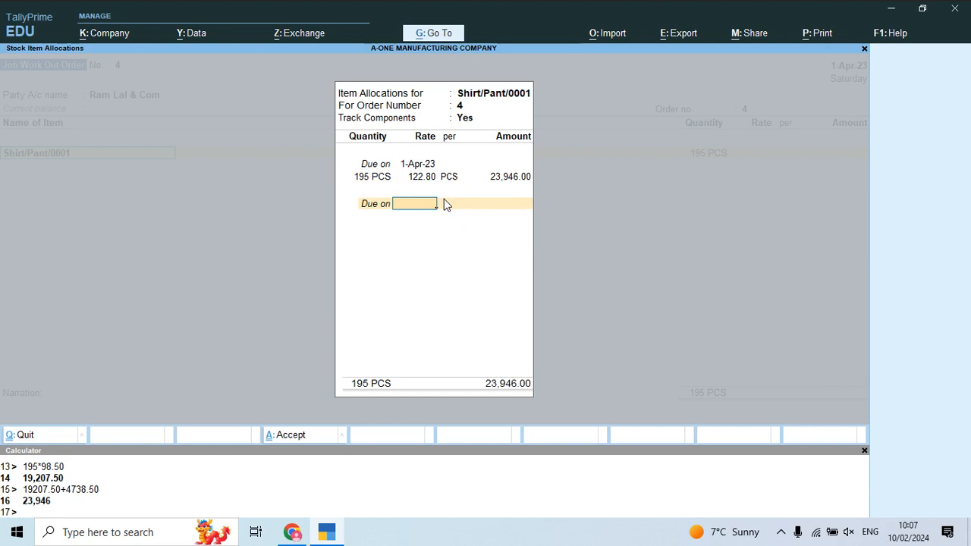
pyautogui.press('Return')
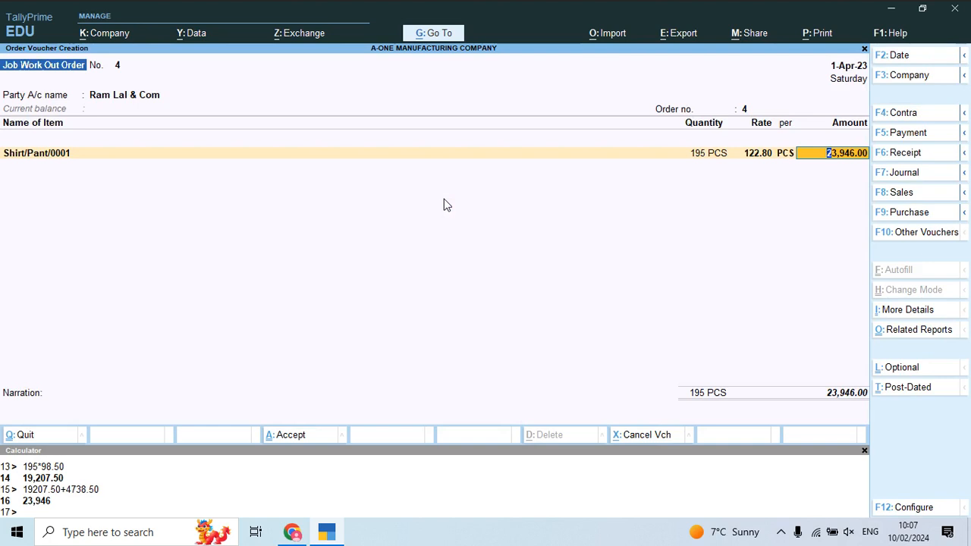
# Finish the item list without a narration and save the Job Work Out Order
pyautogui.press('Return')
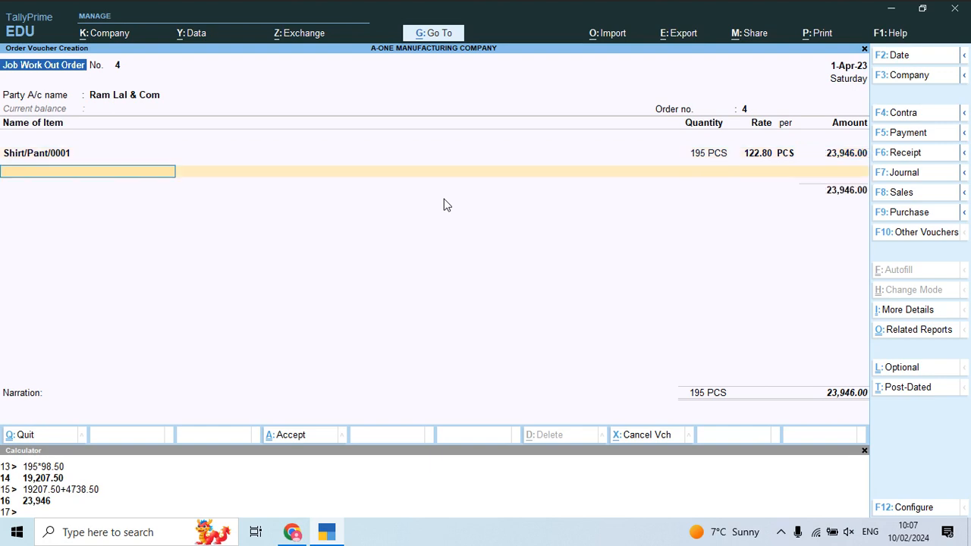
pyautogui.press('Return')
pyautogui.press('Return')
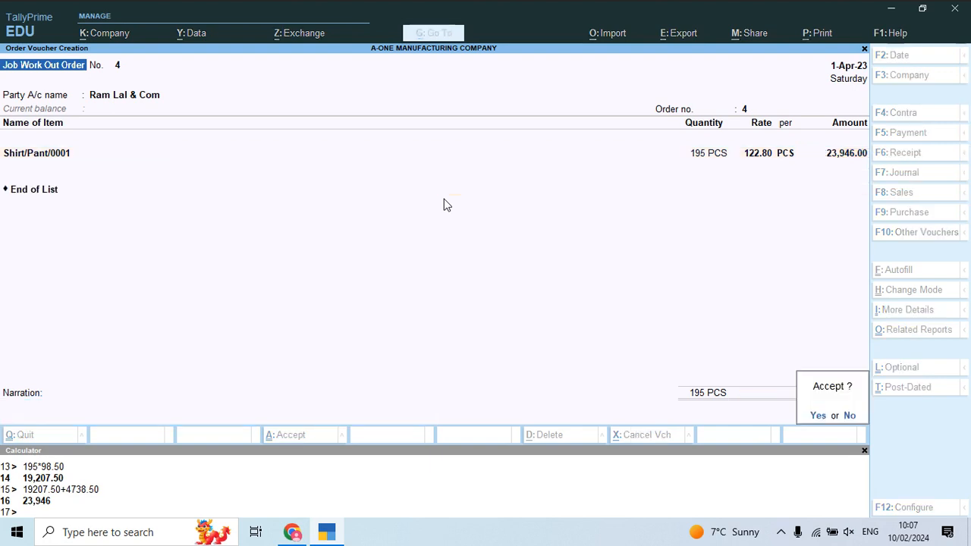
pyautogui.press('Return')
# Preview the printed Job Work Out Order, examine its dispatch details, component quantities and total, and return to voucher entry
pyautogui.press('Left')
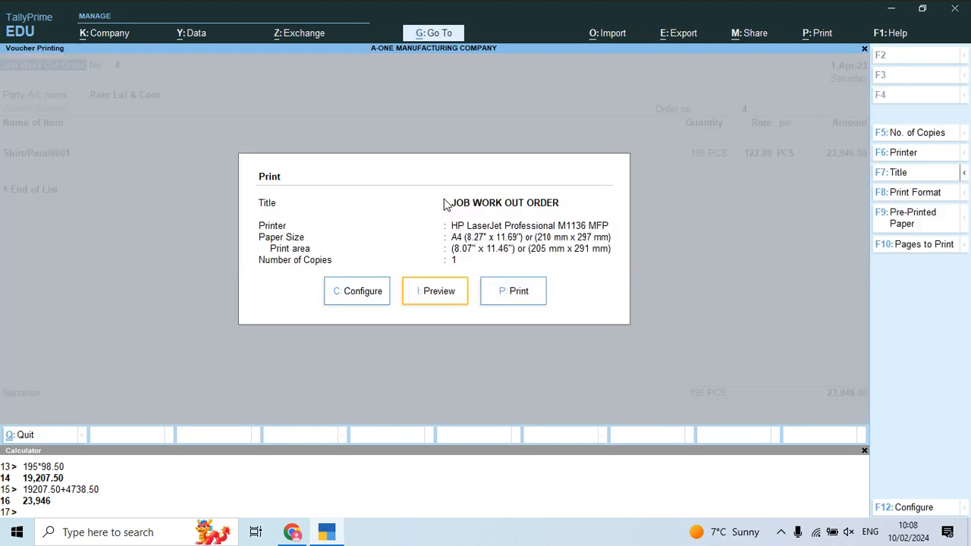
pyautogui.press('Return')
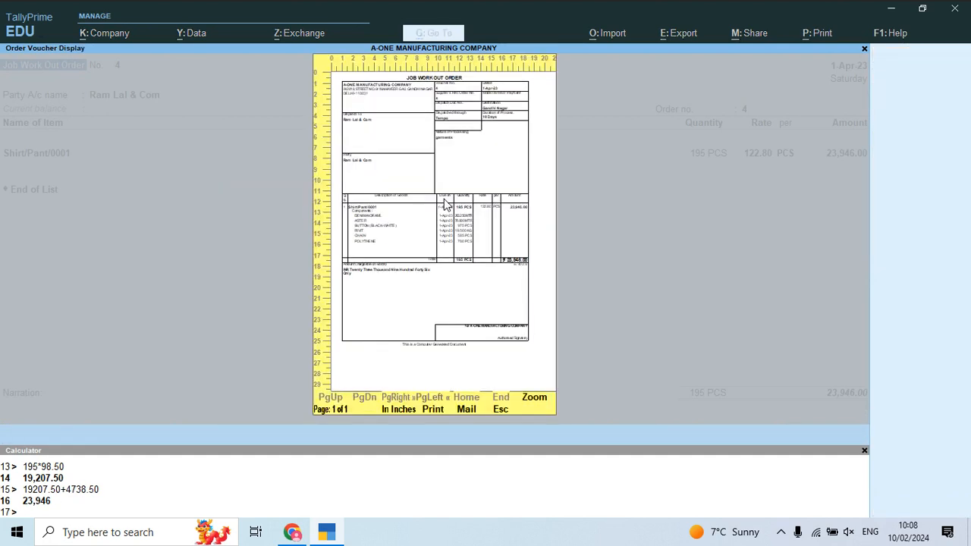
pyautogui.press('Return')
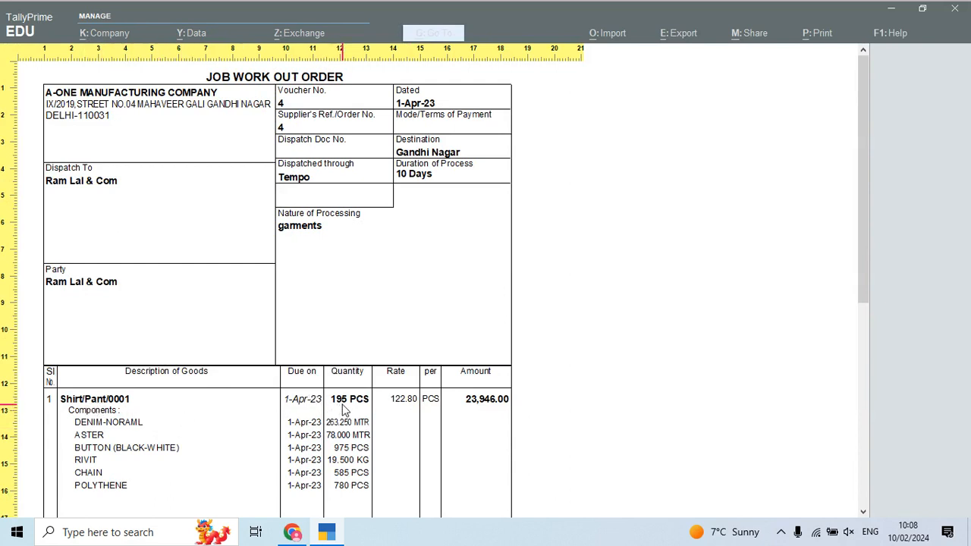
pyautogui.scroll(-1, 868, 279)
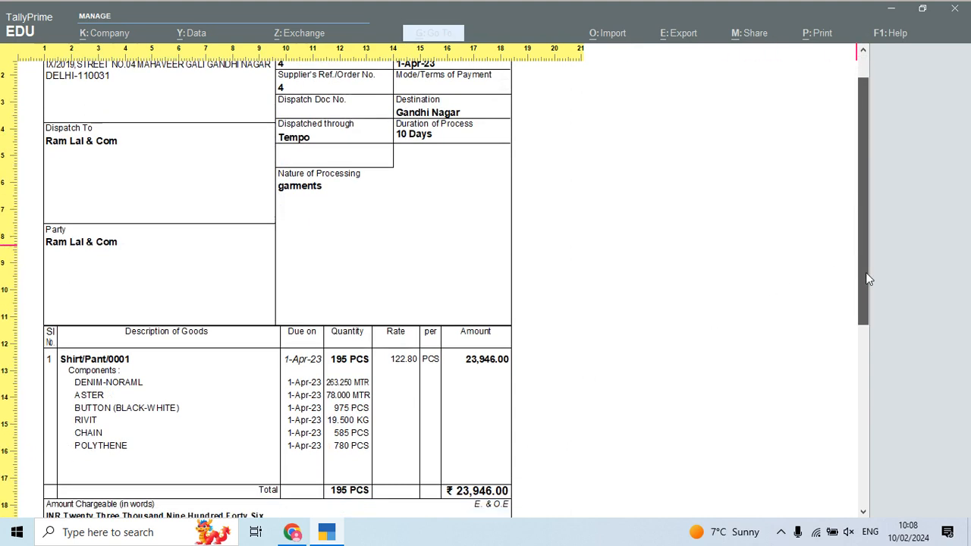
pyautogui.scroll(-1, 868, 279)
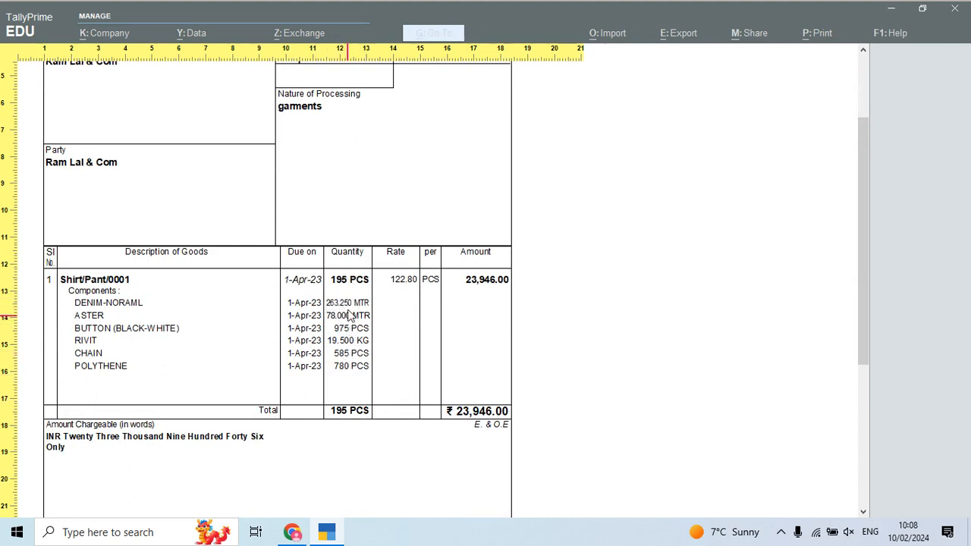
pyautogui.scroll(2, 345, 366)
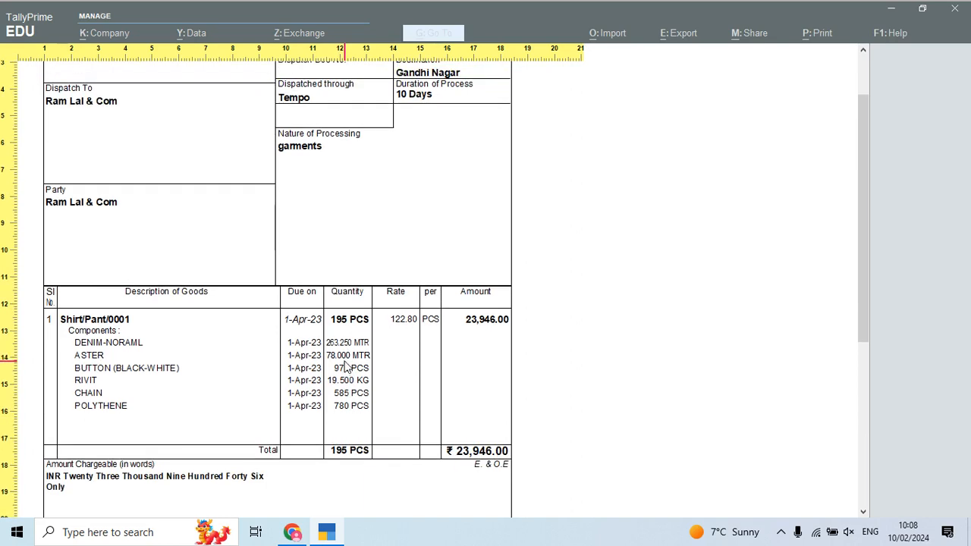
pyautogui.scroll(3, 345, 366)
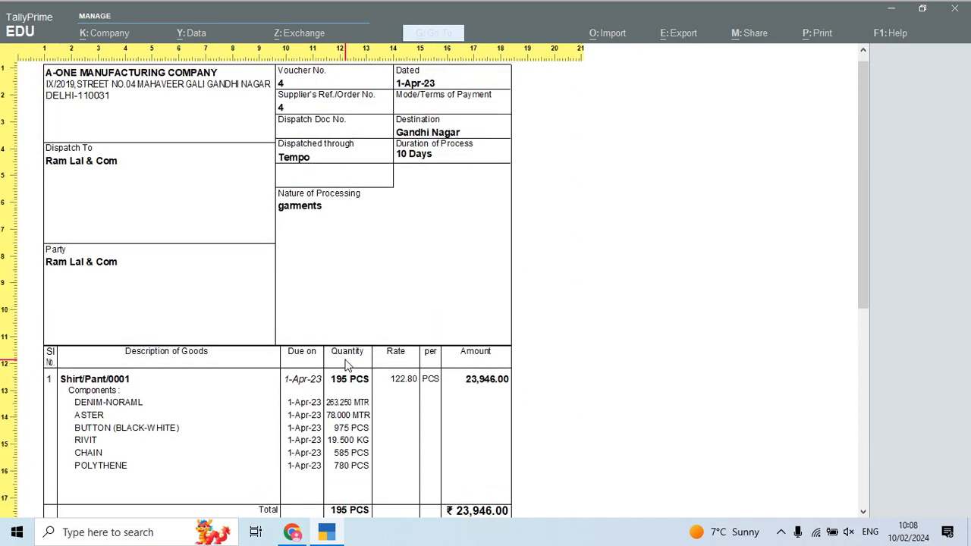
pyautogui.scroll(1, 345, 367)
pyautogui.scroll(-1, 345, 366)
pyautogui.scroll(1, 345, 364)
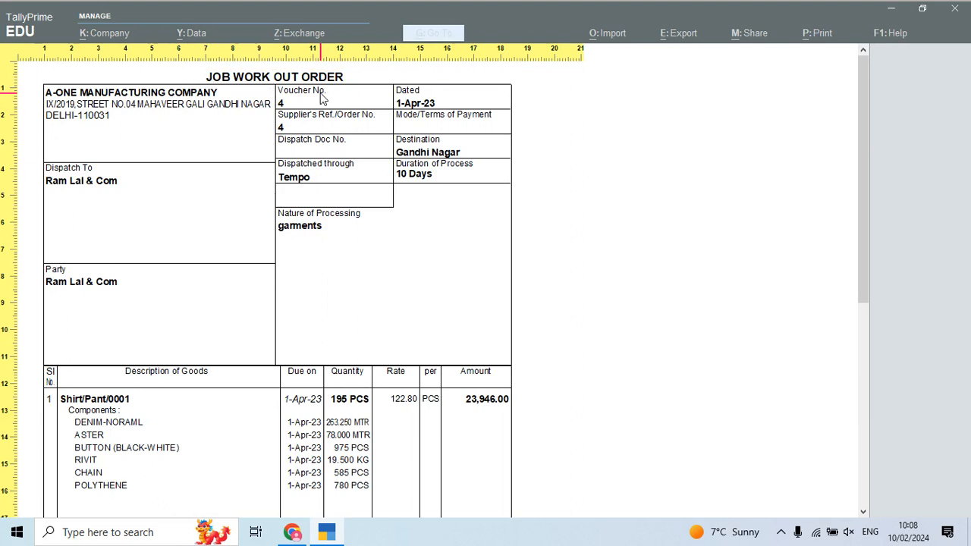
pyautogui.press('Escape')
pyautogui.press('Escape')
pyautogui.press('Escape')
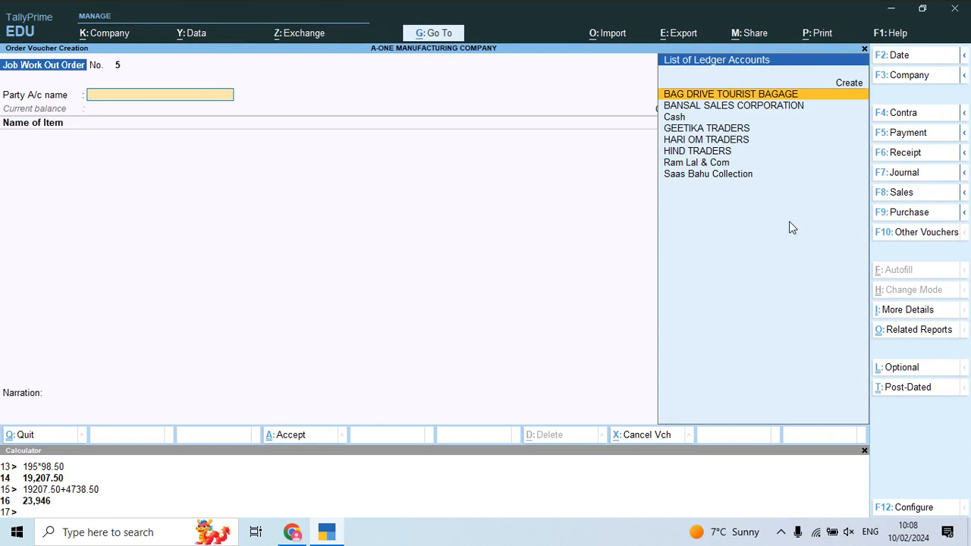
# Switch to a Material Out voucher and choose Ram Lal & Com as the party account
pyautogui.click(912, 238)
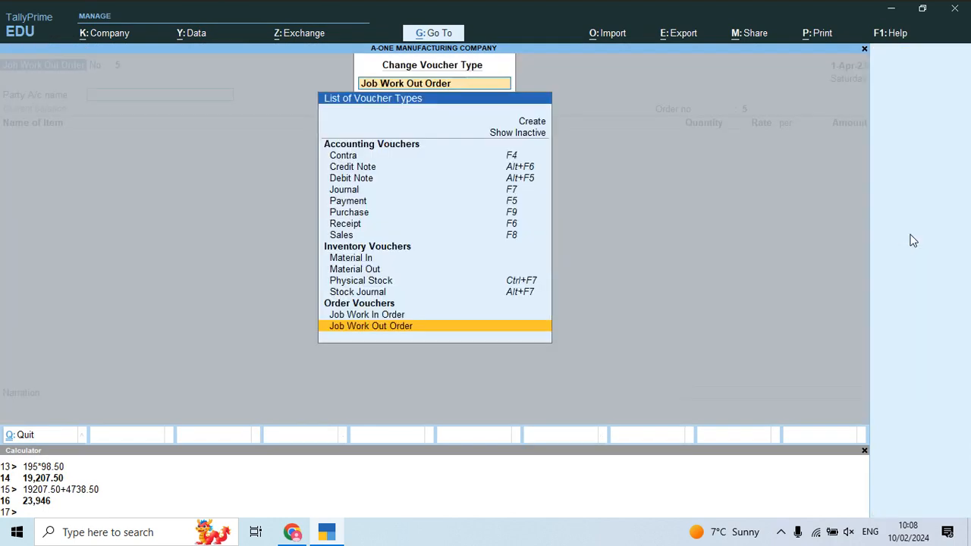
pyautogui.click(356, 275)
pyautogui.press('Down')
pyautogui.press('Down')
pyautogui.press('Down')
pyautogui.press('Down')
pyautogui.press('Down')
pyautogui.press('Down')
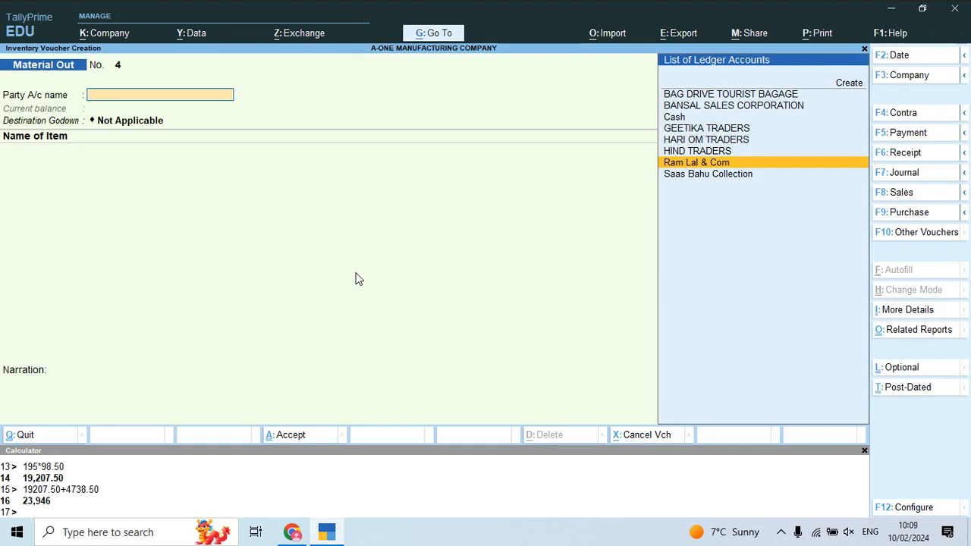
pyautogui.press('Return')
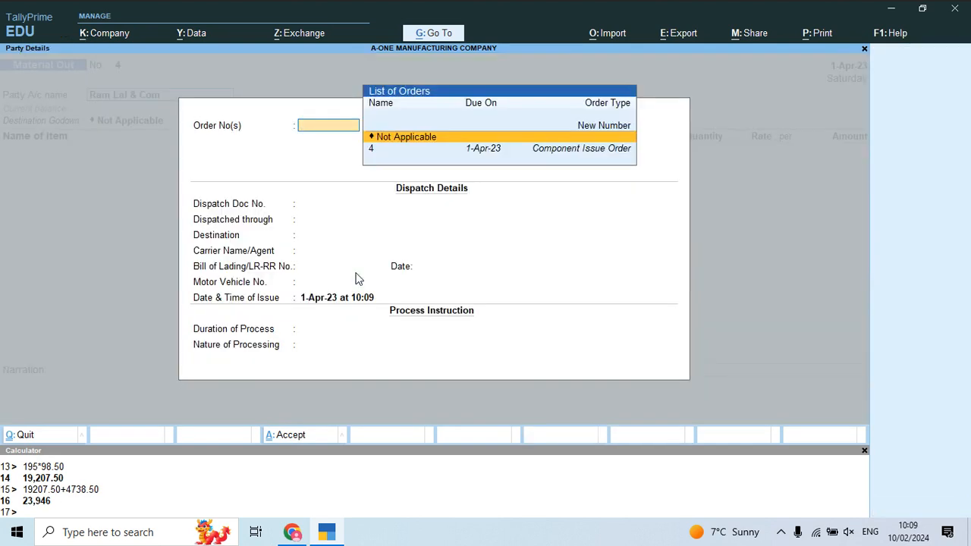
# Link the Material Out voucher to component issue order 4 and accept its order, dispatch and party details
pyautogui.press('Down')
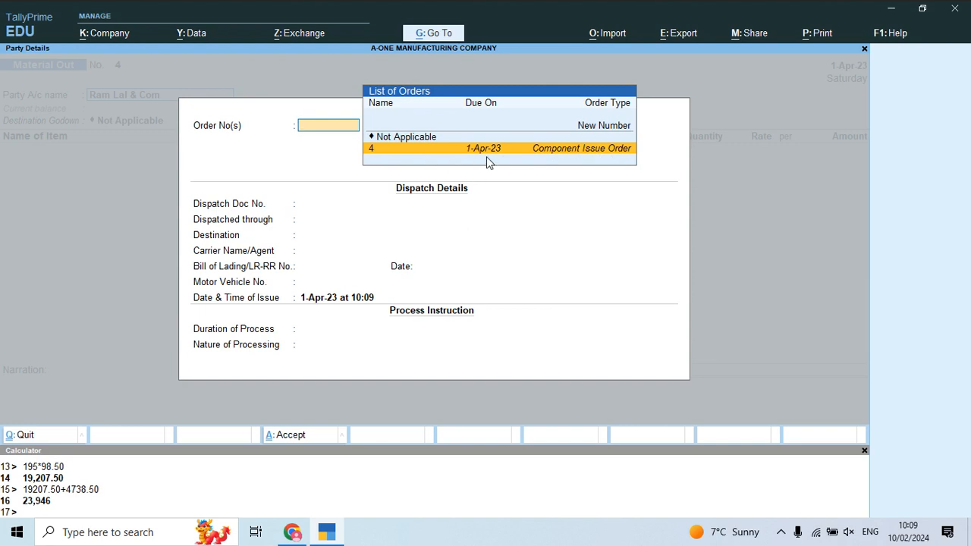
pyautogui.click(573, 156)
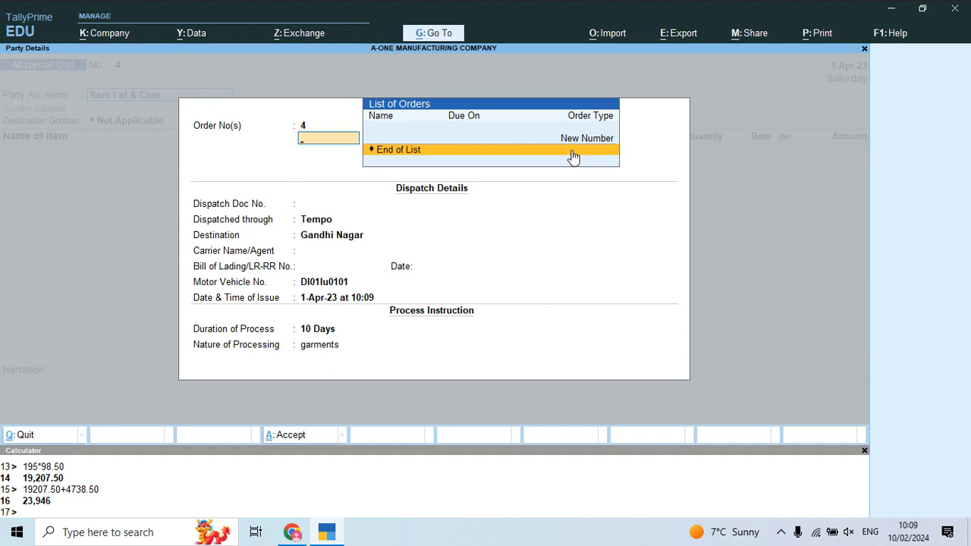
pyautogui.click(573, 156)
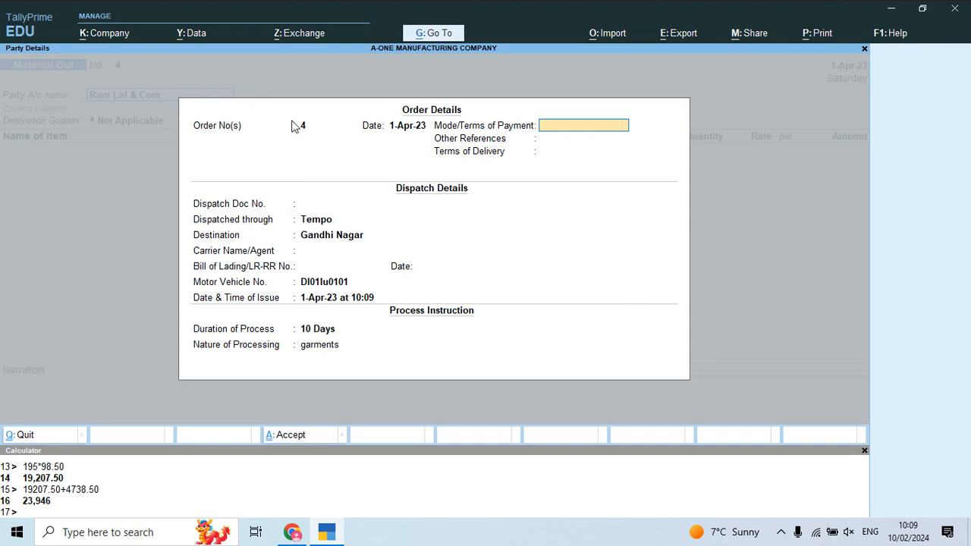
pyautogui.press('Return')
pyautogui.press('Return')
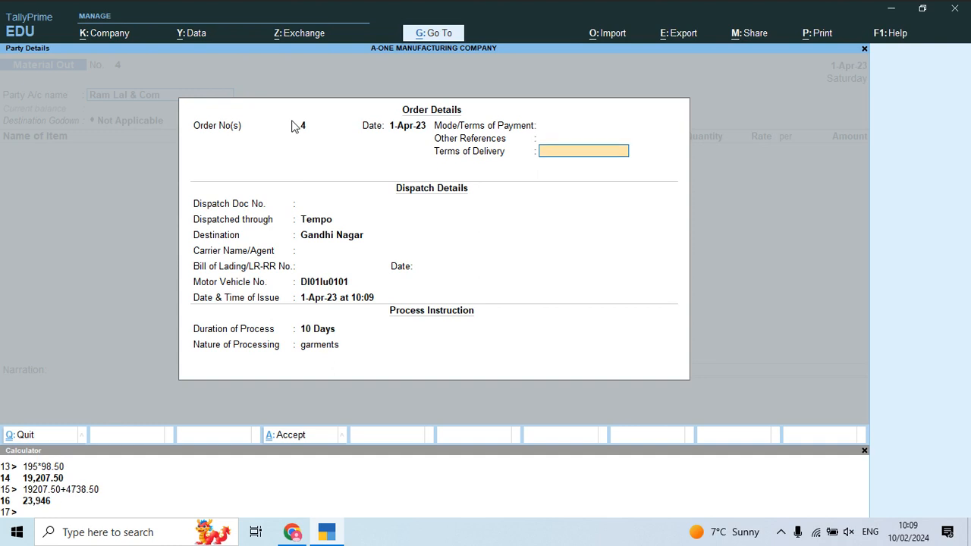
pyautogui.hotkey('ctrl', 'a')
pyautogui.press('Return')
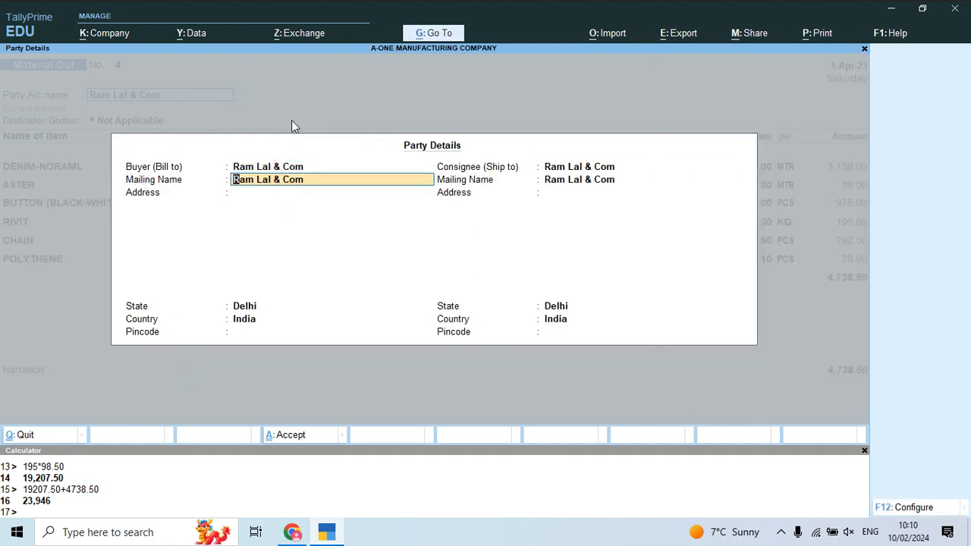
pyautogui.hotkey('ctrl', 'a')
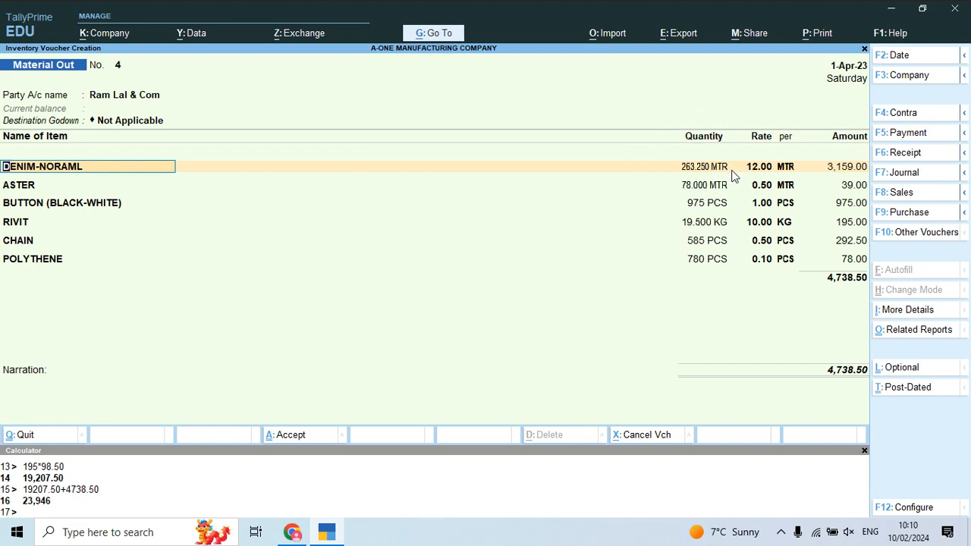
# Save the Material Out voucher with its filled-in components and open a zoomed print preview of it
pyautogui.press('Return')
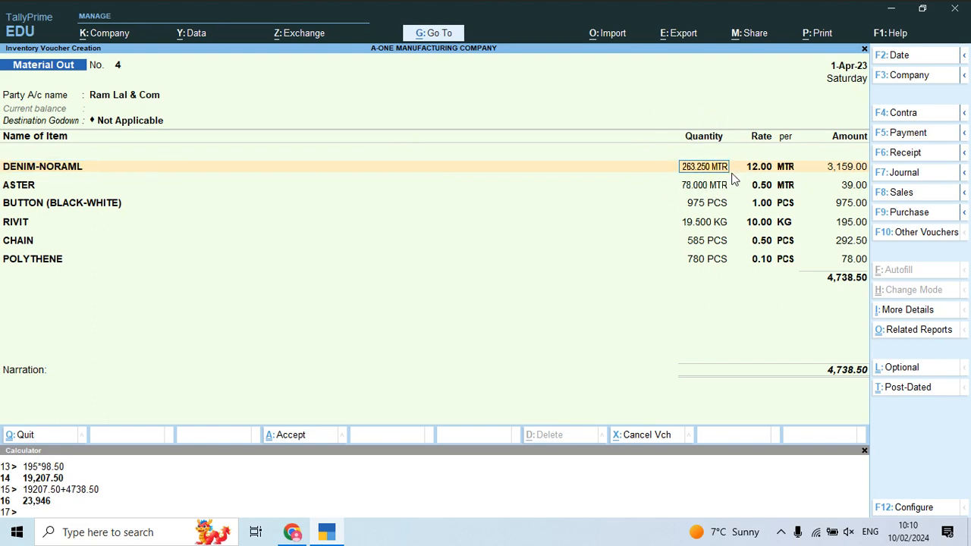
pyautogui.press('ctrl')
pyautogui.hotkey('ctrl', 'p')
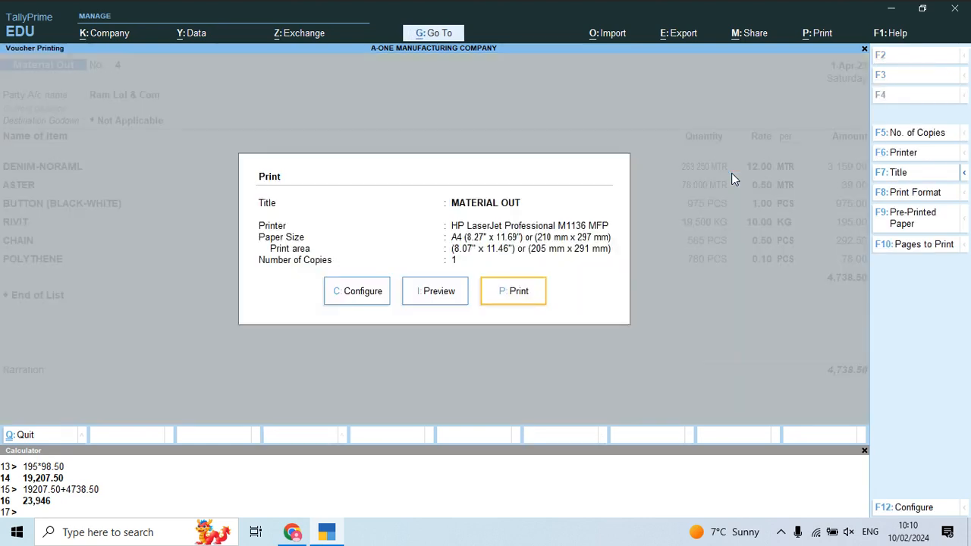
pyautogui.press('Left')
pyautogui.press('Return')
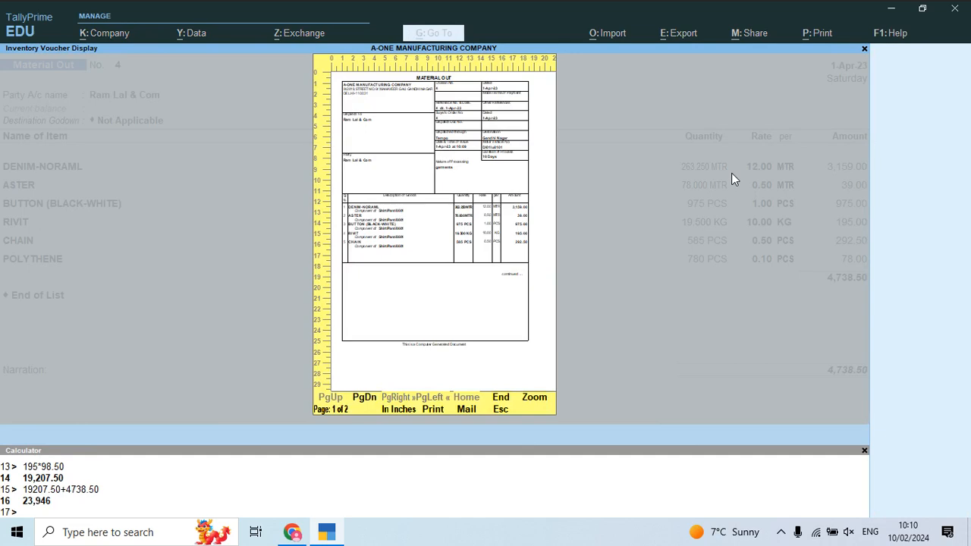
pyautogui.press('Return')
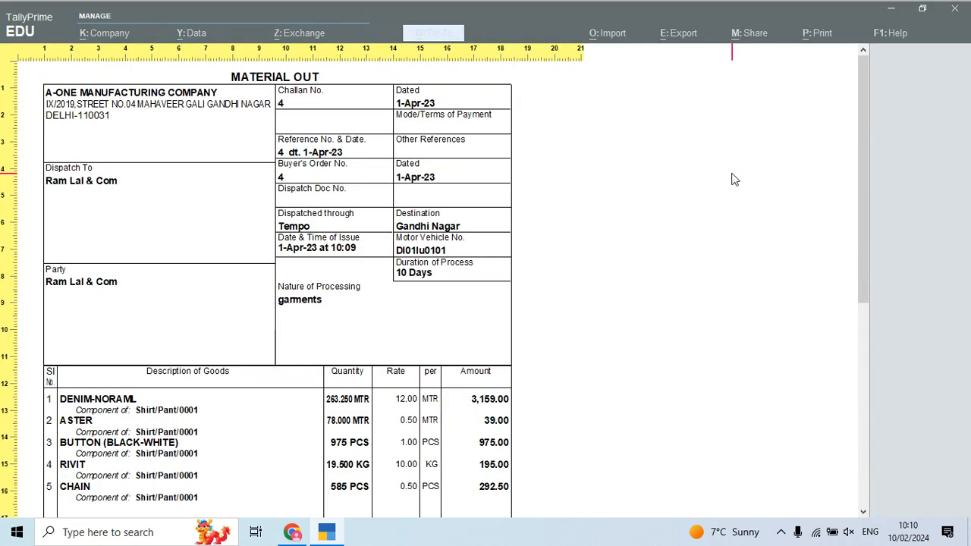
# Examine the dispatch details, component quantities and total across both pages of the Material Out preview, and return to voucher entry
pyautogui.press('Down')
pyautogui.press('Down')
pyautogui.press('Down')
pyautogui.press('Down')
pyautogui.press('Down')
pyautogui.press('Down')
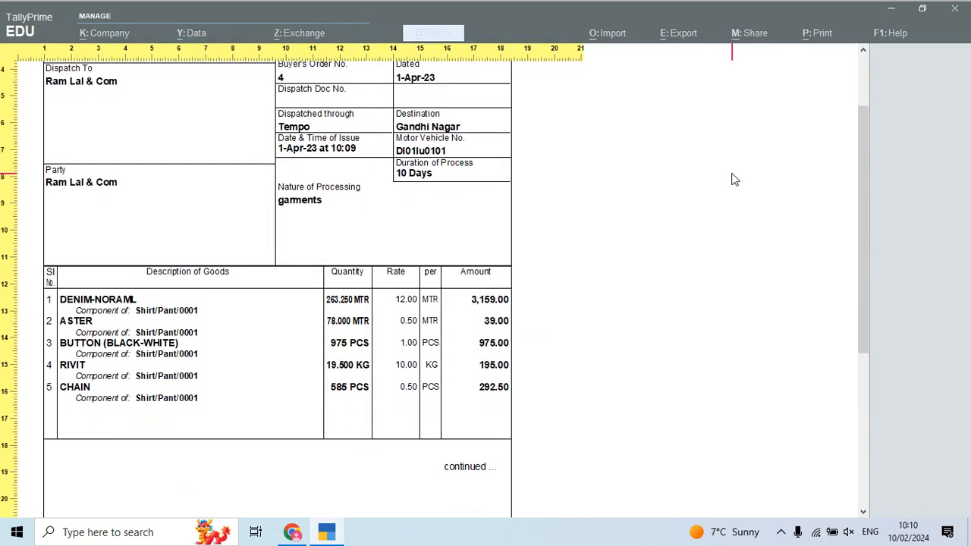
pyautogui.press('Down')
pyautogui.press('Down')
pyautogui.press('Down')
pyautogui.press('Down')
pyautogui.press('Down')
pyautogui.press('Down')
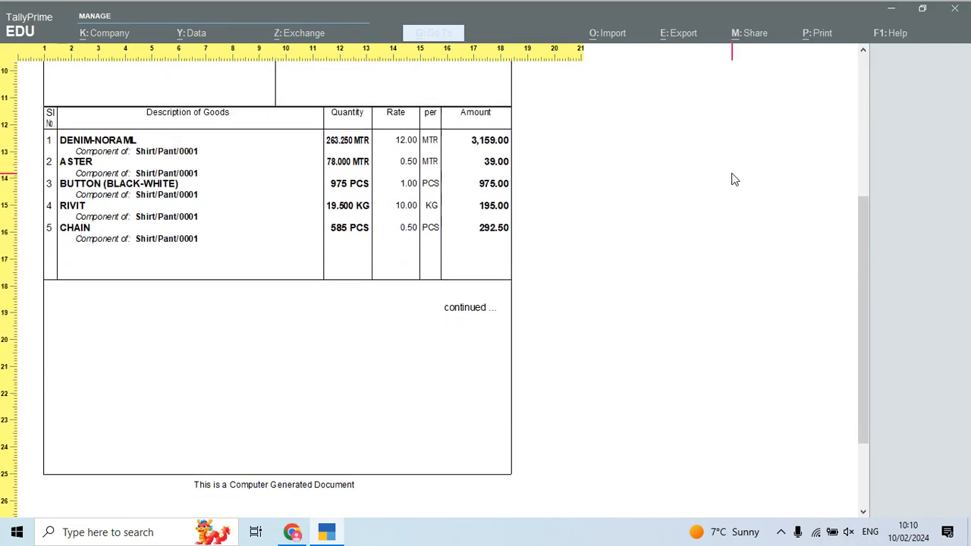
pyautogui.press('Down')
pyautogui.press('Down')
pyautogui.press('Down')
pyautogui.press('Down')
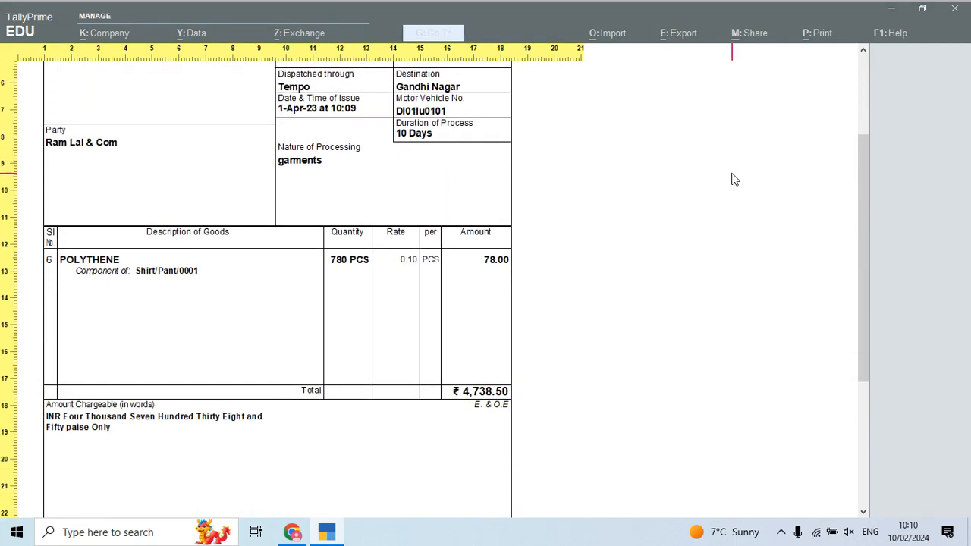
pyautogui.press('Escape')
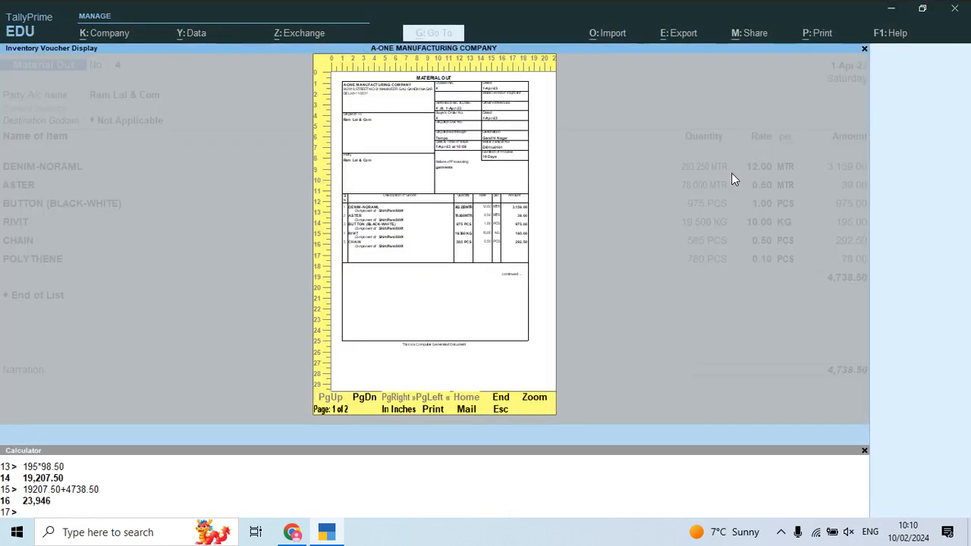
pyautogui.press('Escape')
pyautogui.press('Escape')
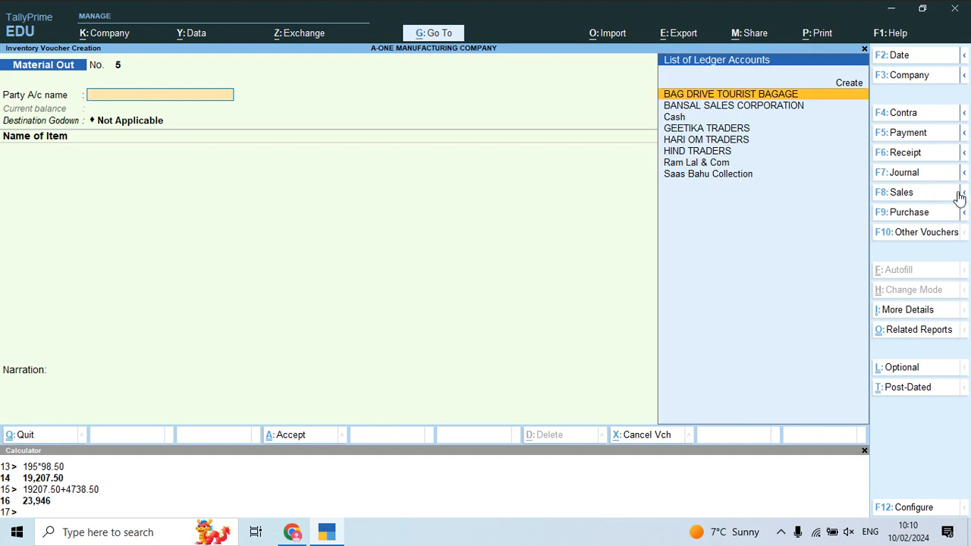
# Switch to a Material In voucher and choose Ram Lal & Com as the party account
pyautogui.click(925, 237)
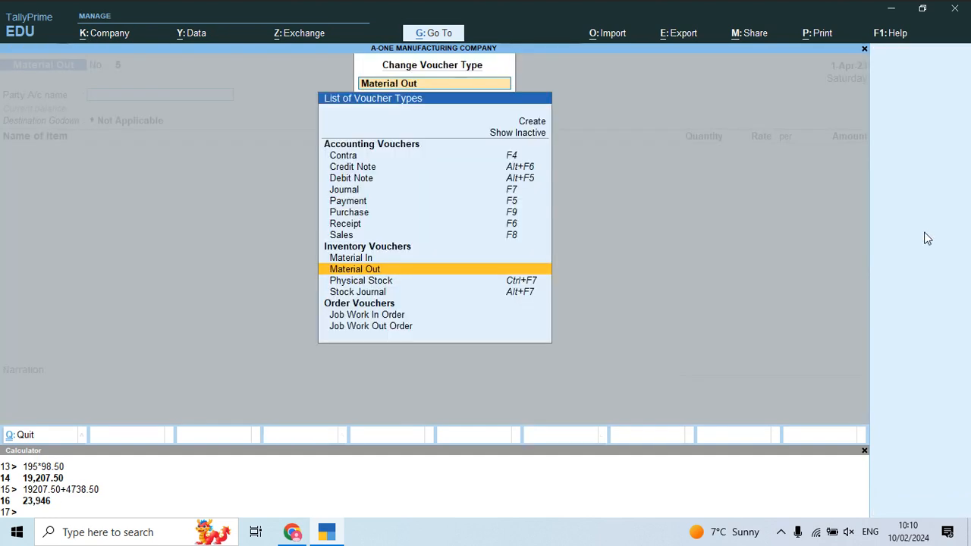
pyautogui.press('Up')
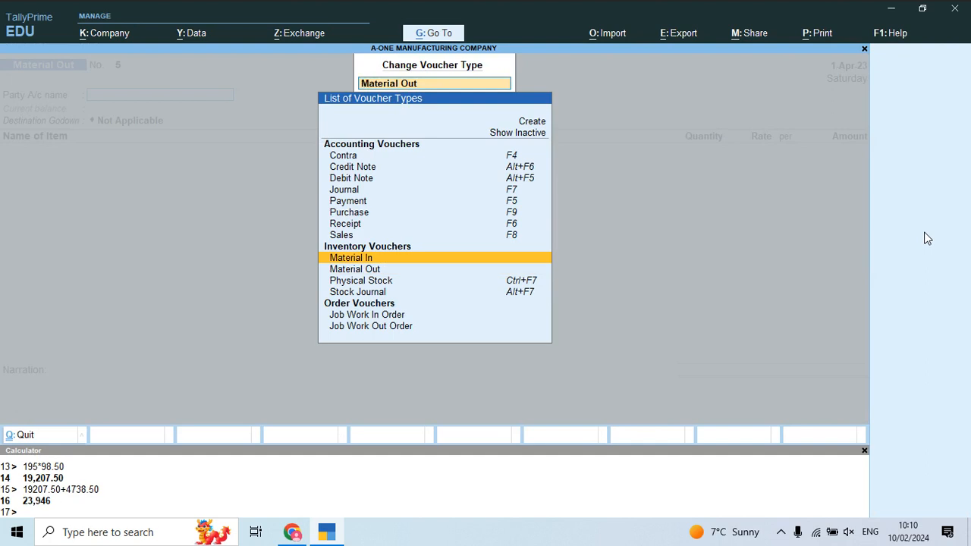
pyautogui.press('Return')
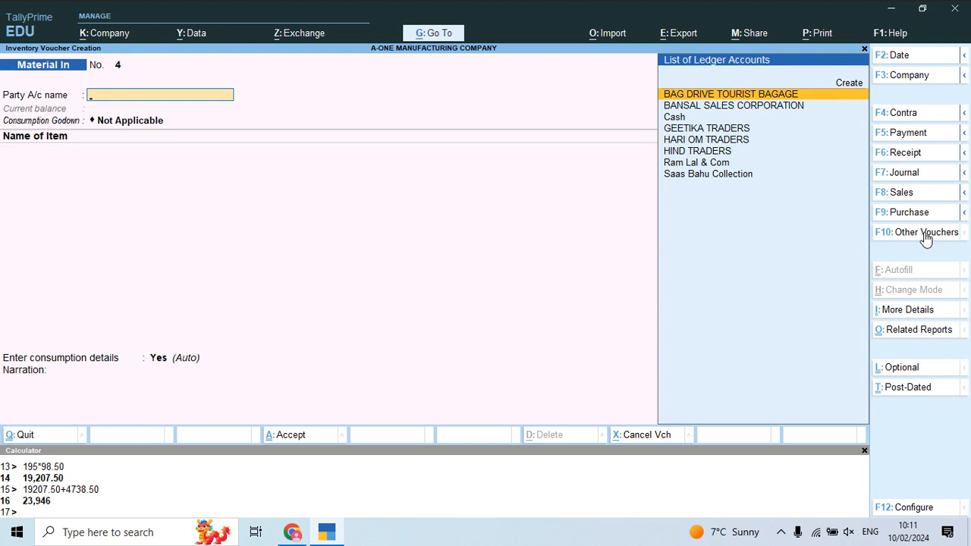
pyautogui.press('Down')
pyautogui.press('Down')
pyautogui.press('Down')
pyautogui.press('Down')
pyautogui.press('Down')
pyautogui.press('Down')
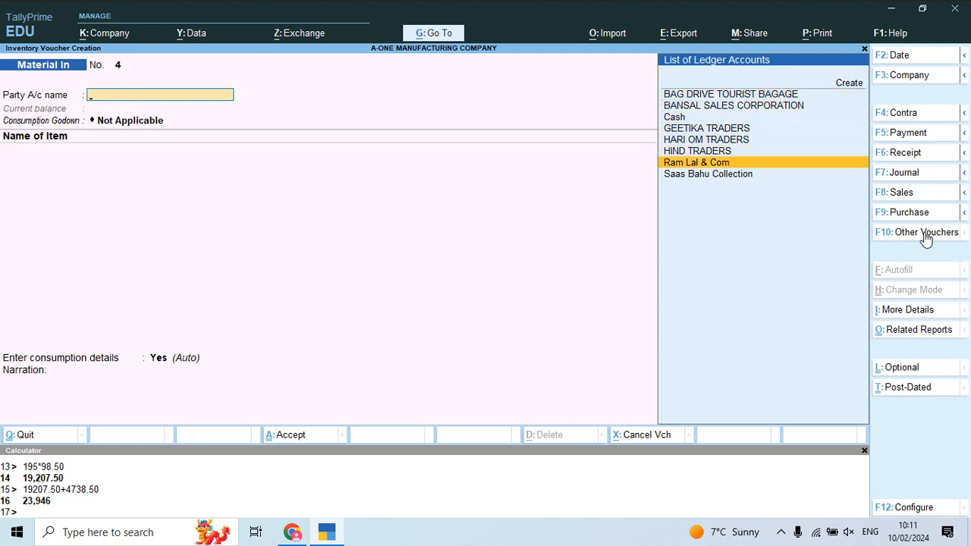
pyautogui.press('Return')
# Link the Material In voucher to material receipt order 4 and accept its order, document and party details
pyautogui.press('Down')
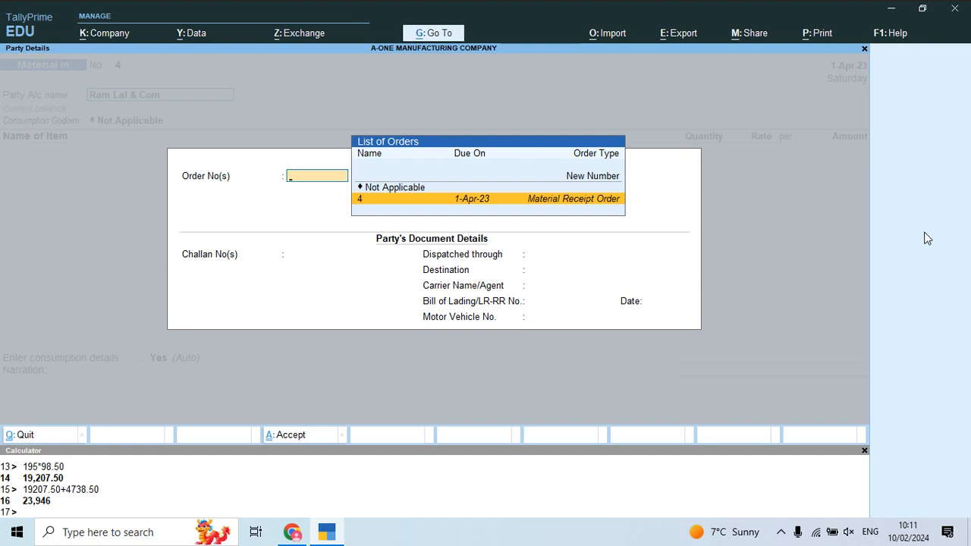
pyautogui.press('Return')
pyautogui.press('Return')
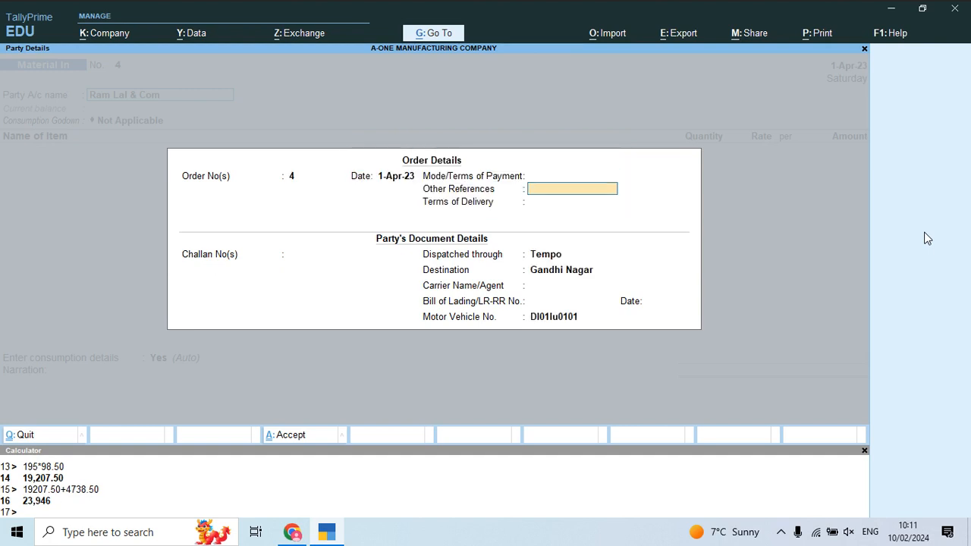
pyautogui.press('Return')
pyautogui.press('Return')
pyautogui.press('Return')
pyautogui.press('Return')
pyautogui.press('Return')
pyautogui.press('Return')
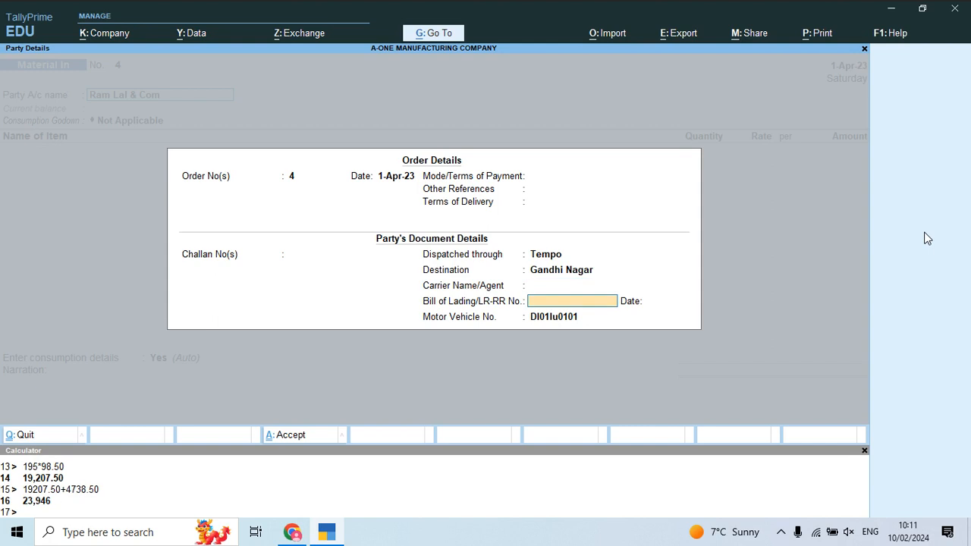
pyautogui.hotkey('ctrl', 'a')
pyautogui.press('Return')
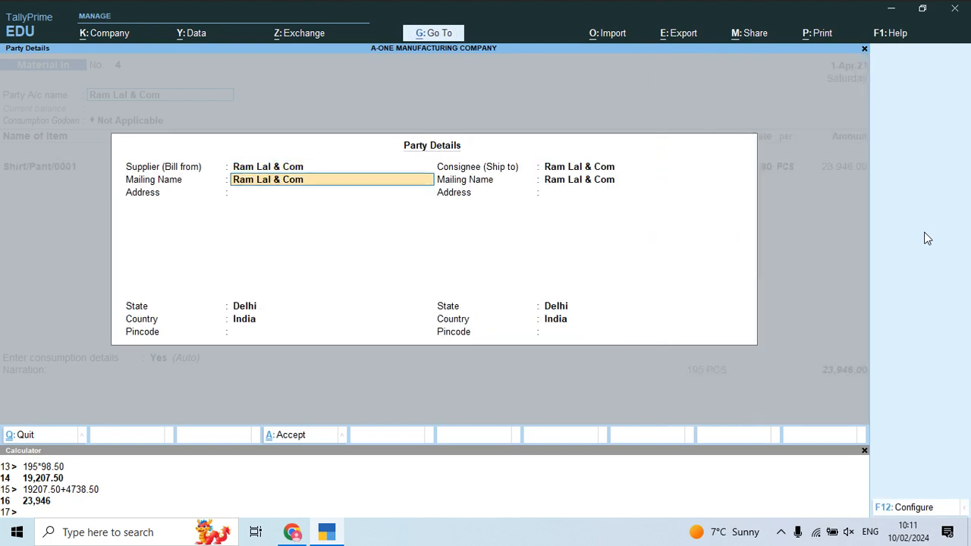
pyautogui.hotkey('ctrl', 'a')
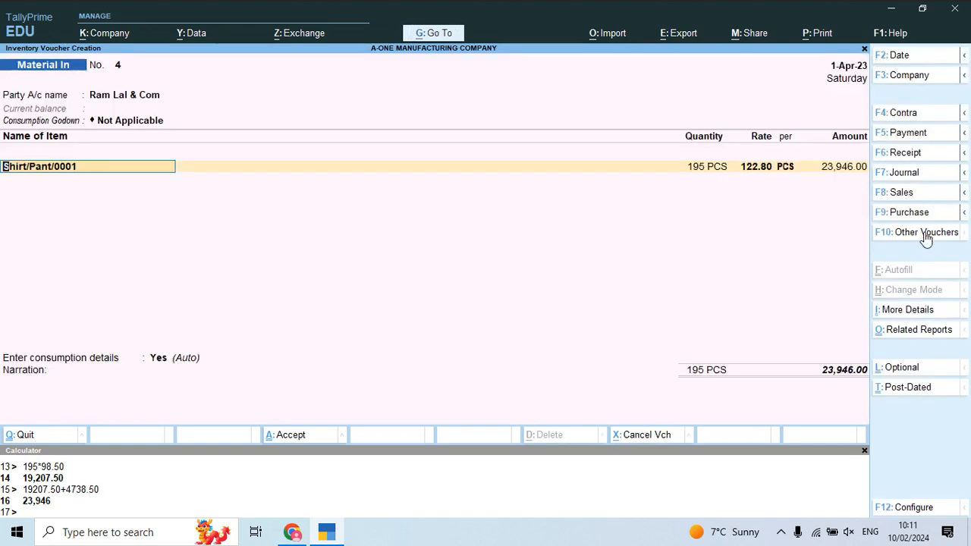
# Accept the filled-in Shirt/Pant/0001 line and save the Material In voucher without a narration
pyautogui.press('Return')
pyautogui.press('Return')
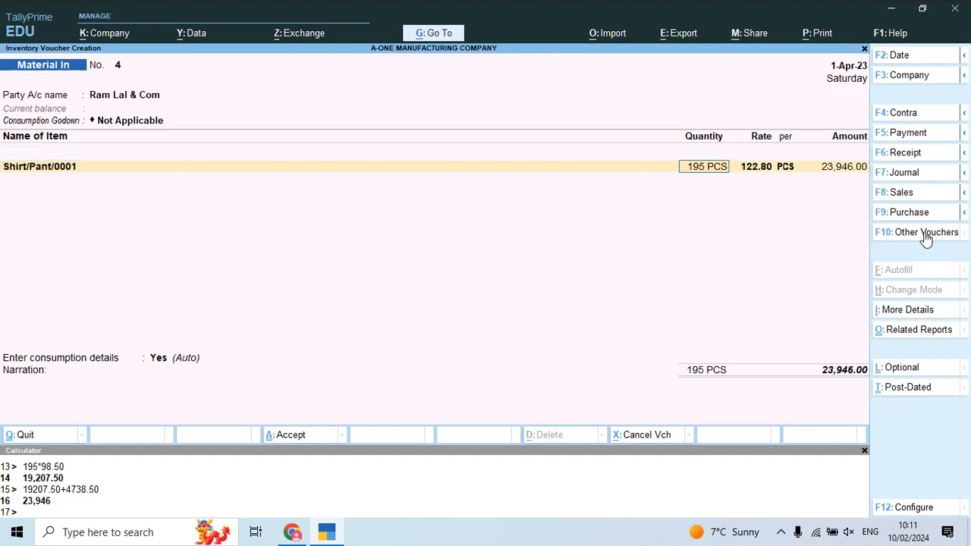
pyautogui.press('Return')
pyautogui.press('Return')
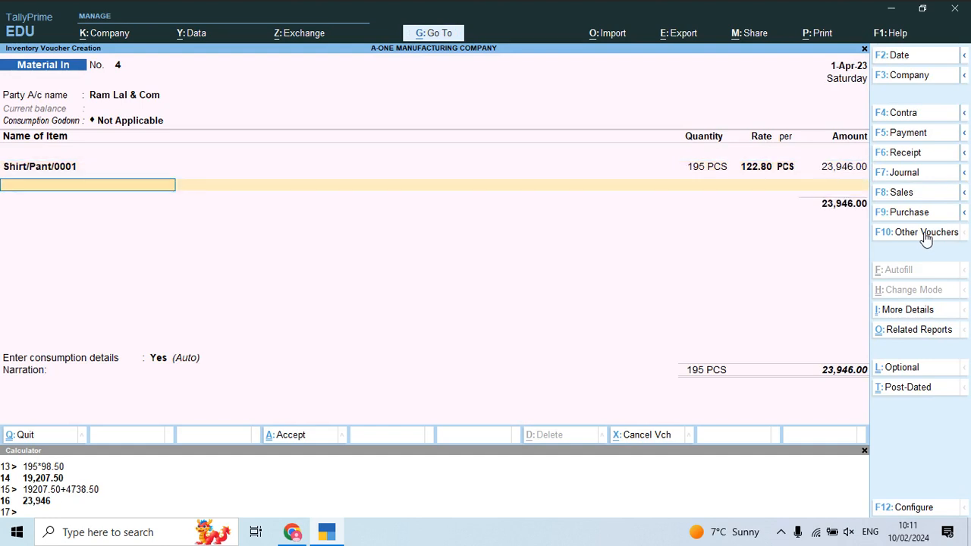
pyautogui.press('Return')
pyautogui.press('Return')
pyautogui.press('Return')
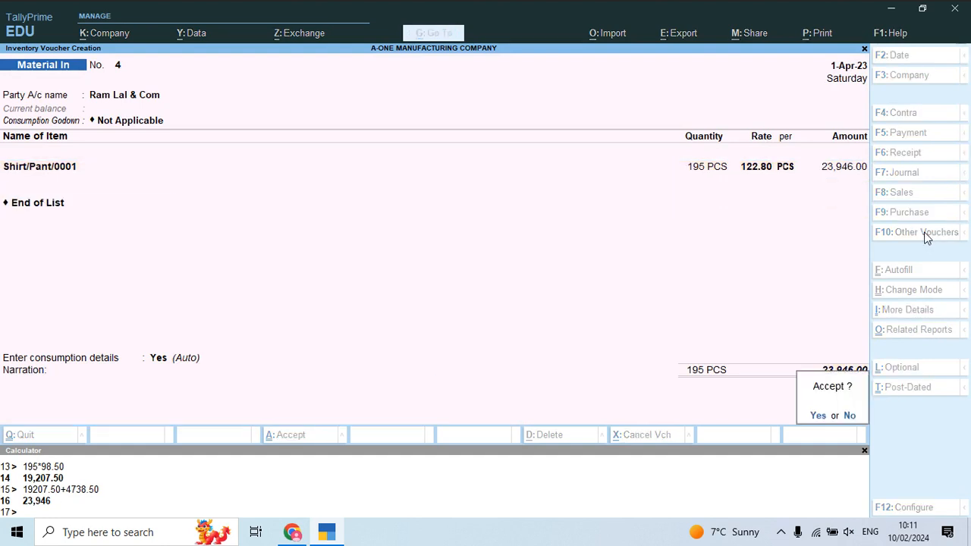
pyautogui.press('y')
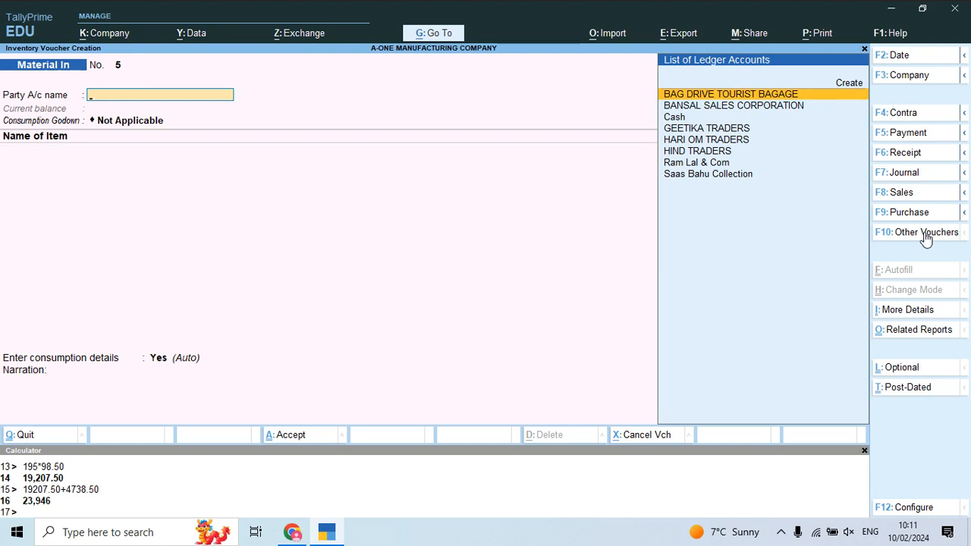
# Quit voucher entry, open the Stock Summary and check the closing stock of the Finish Goods group
pyautogui.press('Escape')
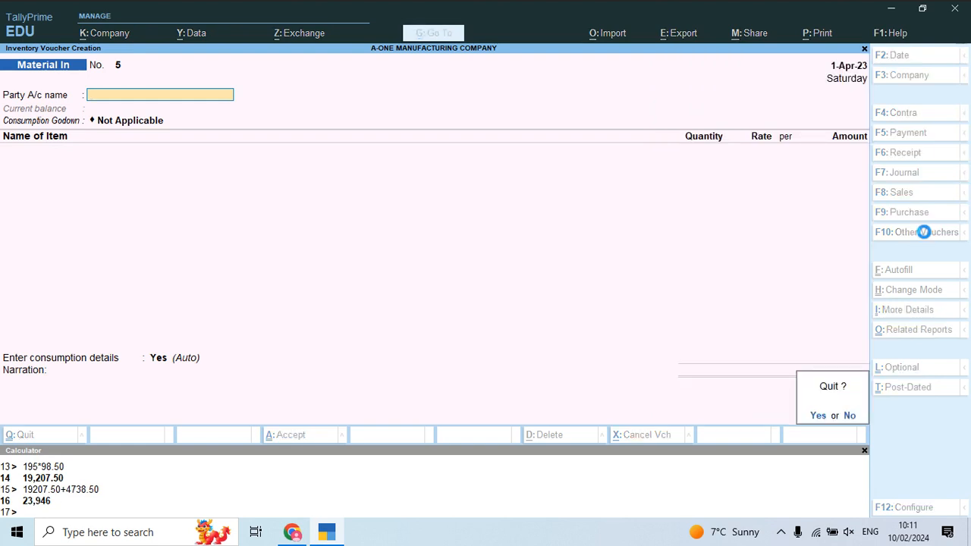
pyautogui.press('y')
pyautogui.press('Down')
pyautogui.press('Down')
pyautogui.press('Down')
pyautogui.press('Down')
pyautogui.press('Return')
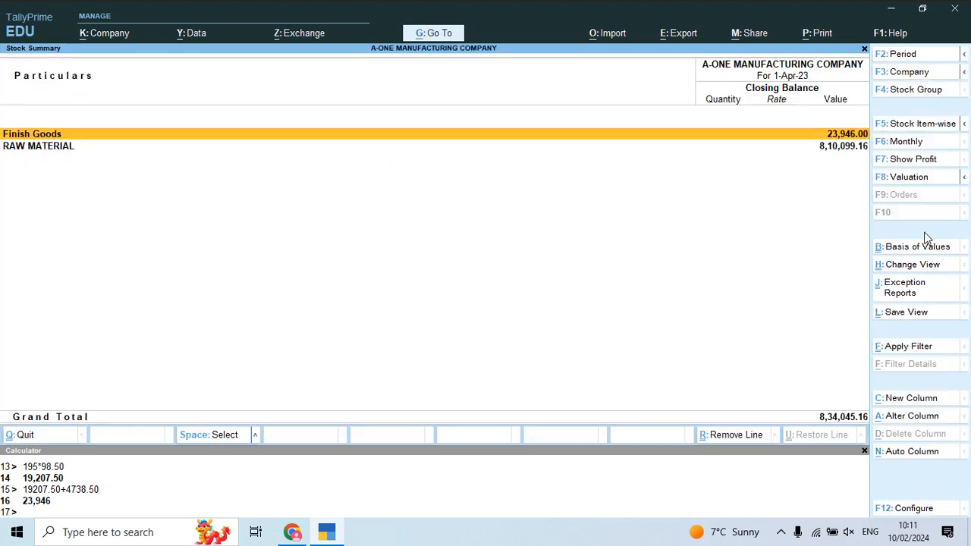
pyautogui.press('Return')
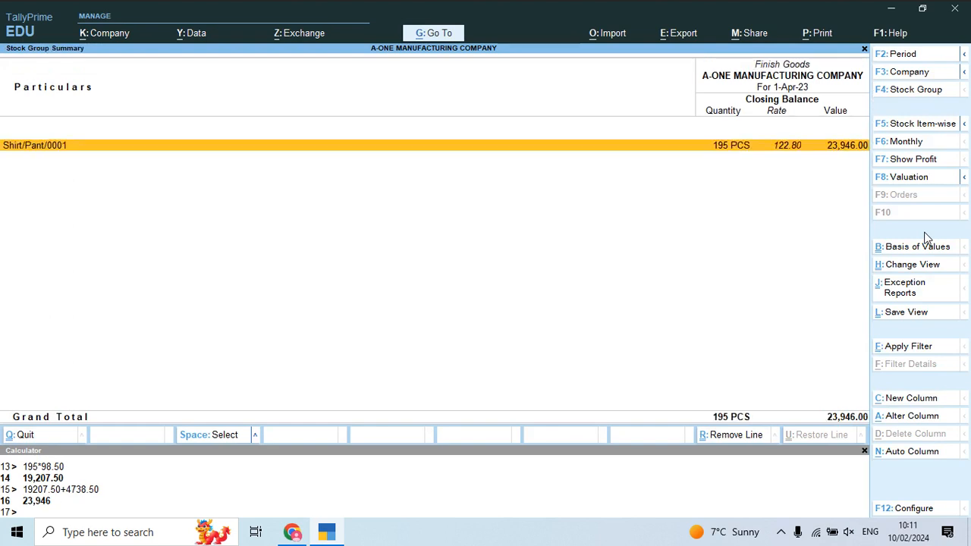
pyautogui.press('Escape')
# Open the RAW MATERIAL group and examine the April stock vouchers of ASTER
pyautogui.press('Down')
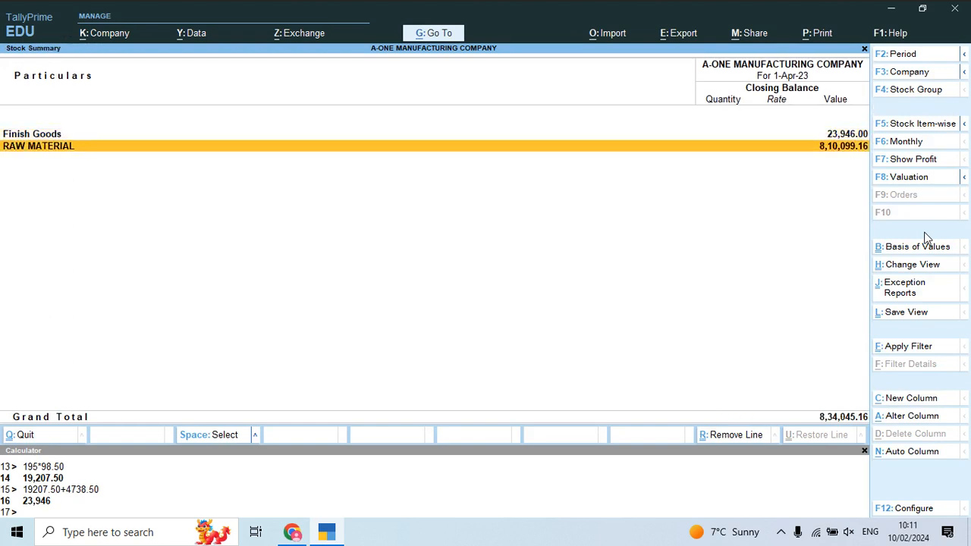
pyautogui.press('Return')
pyautogui.press('Down')
pyautogui.press('Down')
pyautogui.press('Up')
pyautogui.press('Up')
pyautogui.press('Down')
pyautogui.press('Down')
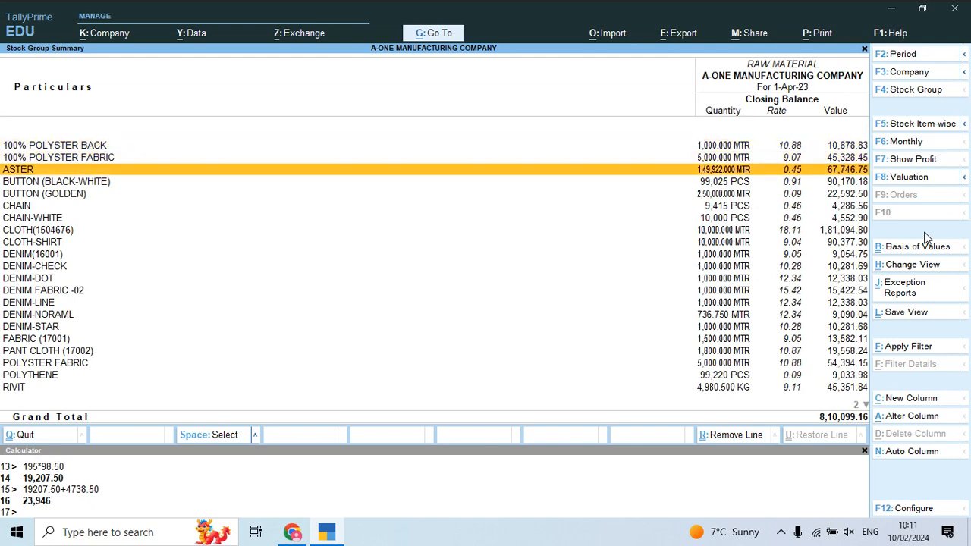
pyautogui.press('Down')
pyautogui.press('Up')
pyautogui.press('Return')
pyautogui.press('Return')
pyautogui.press('Down')
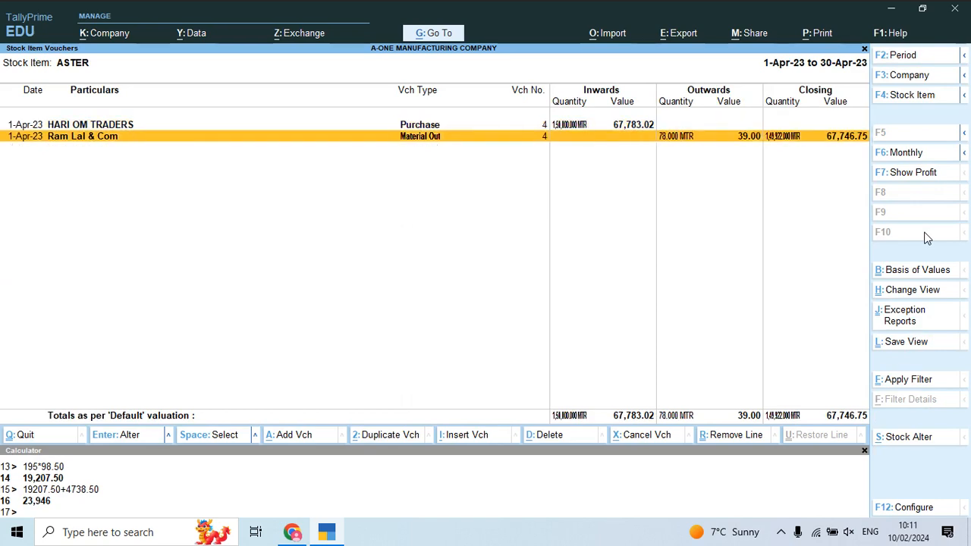
# Return to the raw material list and open the monthly summary of BUTTON (BLACK-WHITE)
pyautogui.press('Escape')
pyautogui.press('Down')
pyautogui.press('Escape')
pyautogui.press('Down')
pyautogui.press('Return')
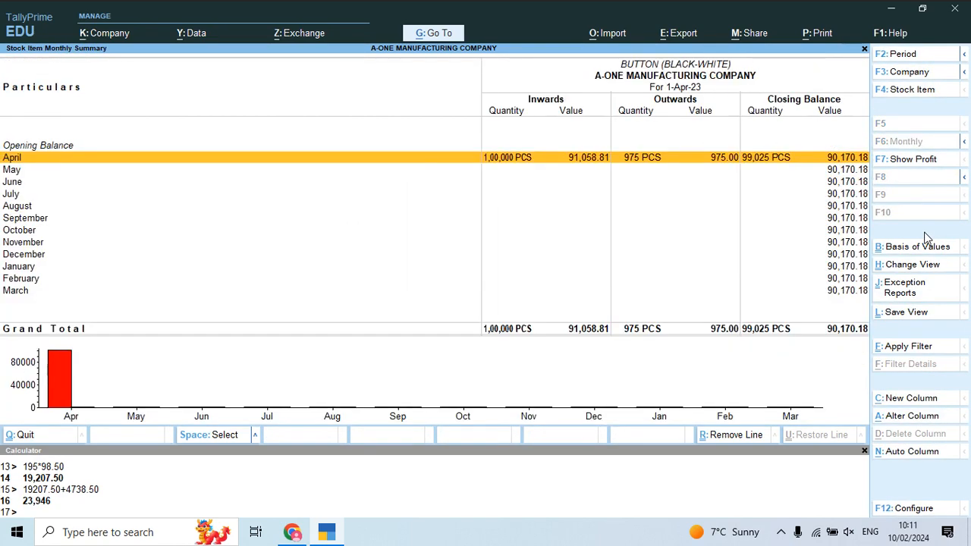
# Examine the April stock vouchers of BUTTON (BLACK-WHITE), including the Material Out entry, and leave the stock reports
pyautogui.press('Escape')
pyautogui.press('Down')
pyautogui.press('Up')
pyautogui.press('Return')
pyautogui.press('Return')
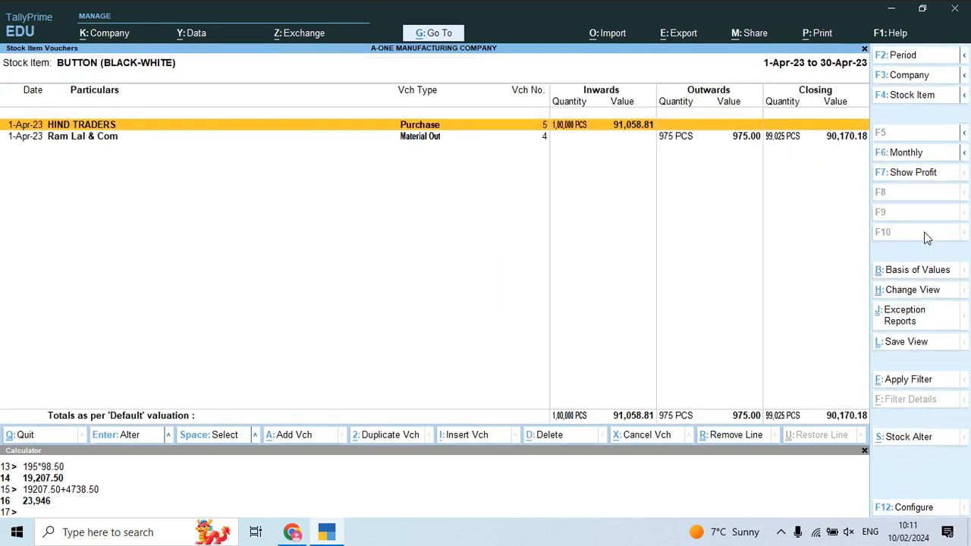
pyautogui.press('Down')
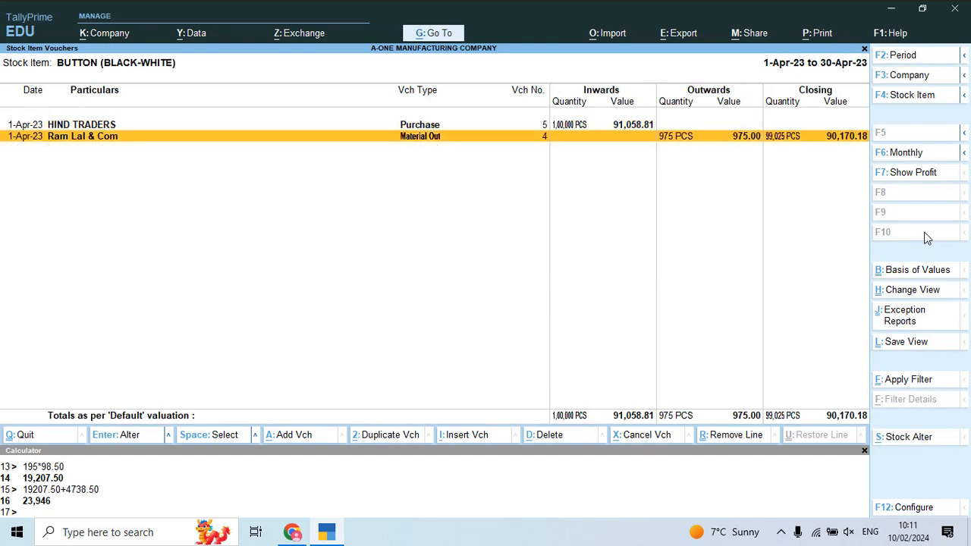
pyautogui.press('Escape')
pyautogui.press('Escape')
pyautogui.press('Escape')
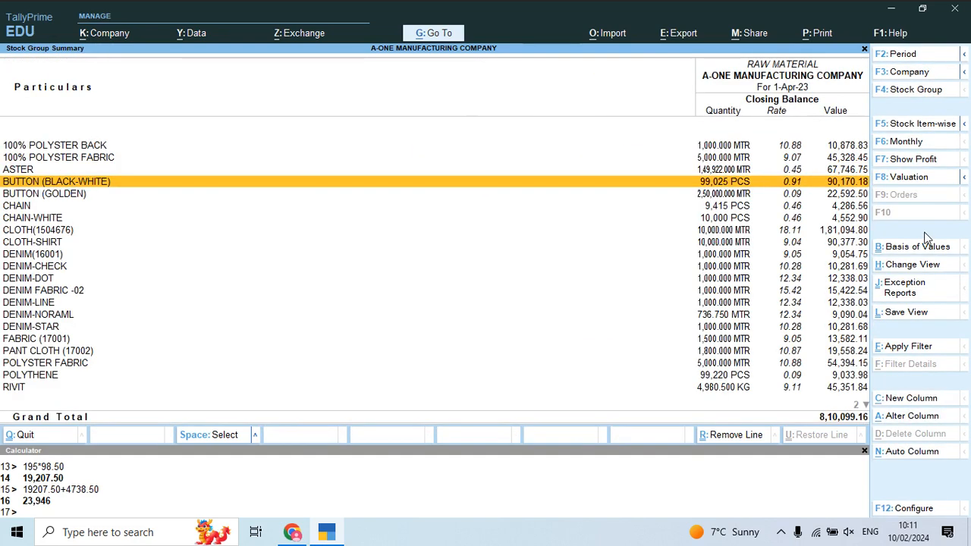
pyautogui.press('Escape')
# Open voucher entry and change the voucher type from Material In to Job Work Out Order
pyautogui.press('Up')
pyautogui.press('Up')
pyautogui.press('Up')
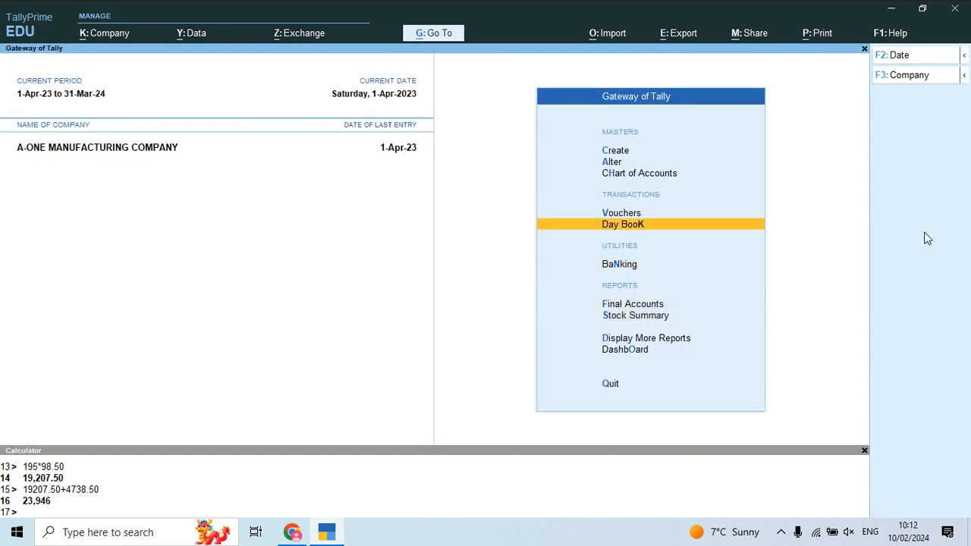
pyautogui.press('Return')
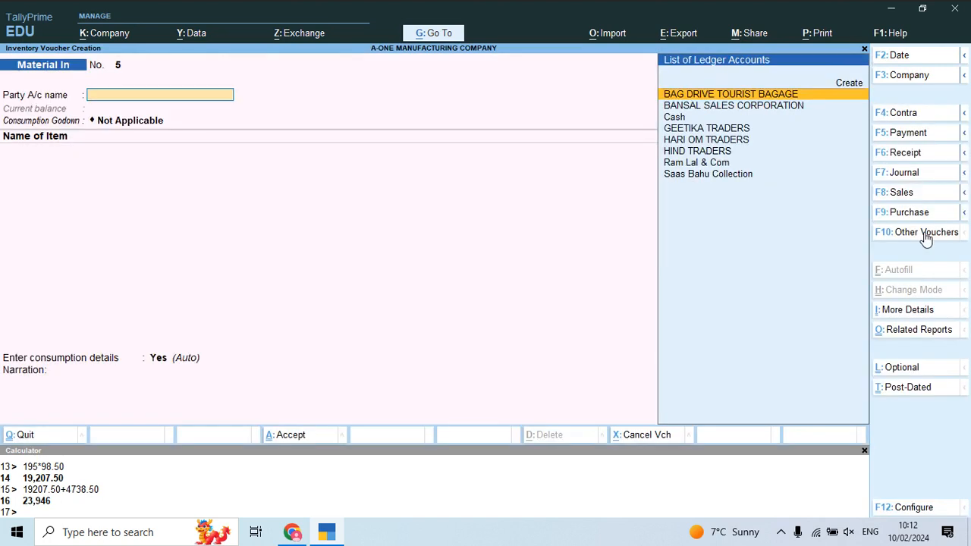
pyautogui.click(925, 234)
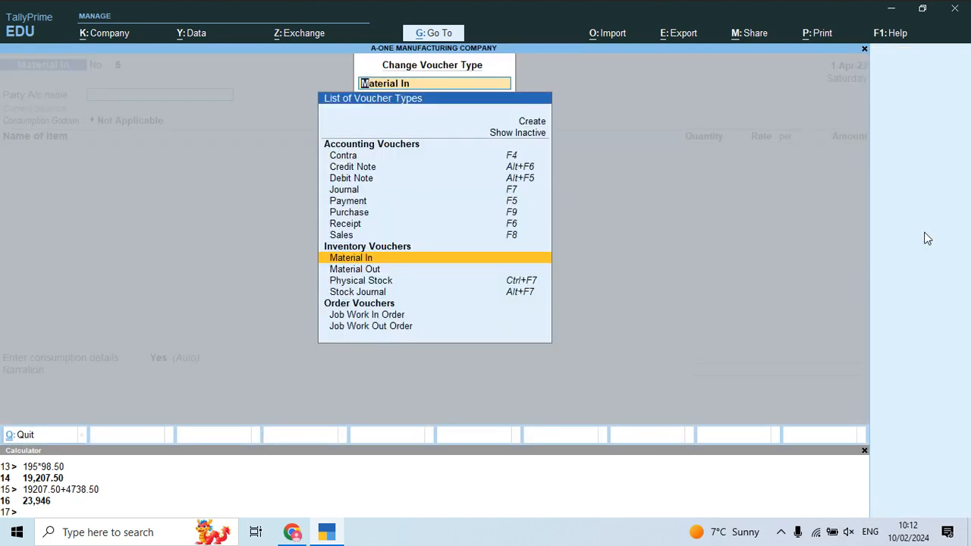
pyautogui.press('Down')
pyautogui.press('Down')
pyautogui.press('Down')
pyautogui.press('Down')
pyautogui.press('Down')
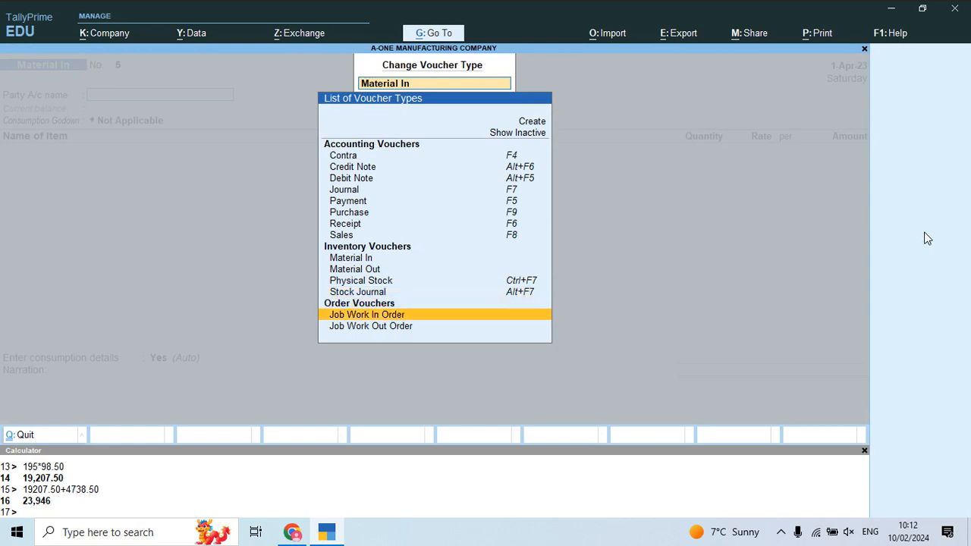
pyautogui.press('Return')
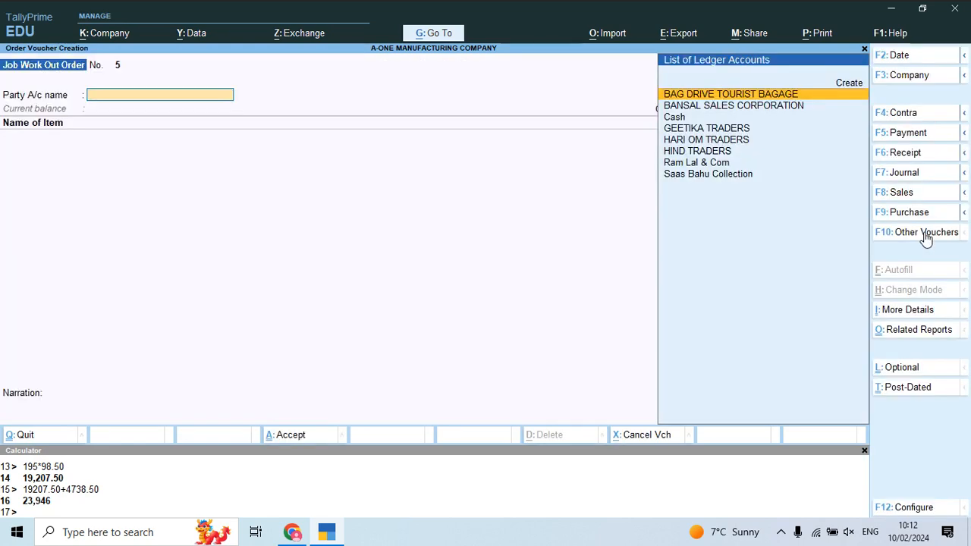
# Switch to the PDF in Chrome and find the Saas Bahu Collection sale invoice for Shirt/Narrow/786 on page 13
pyautogui.hotkey('alt', 'Tab')
pyautogui.scroll(-3, 659, 294)
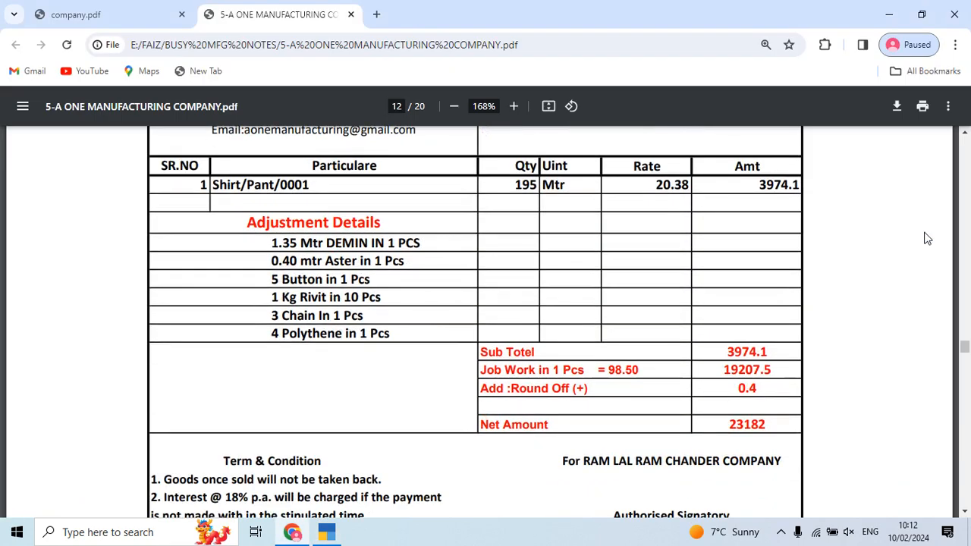
pyautogui.scroll(-10, 645, 296)
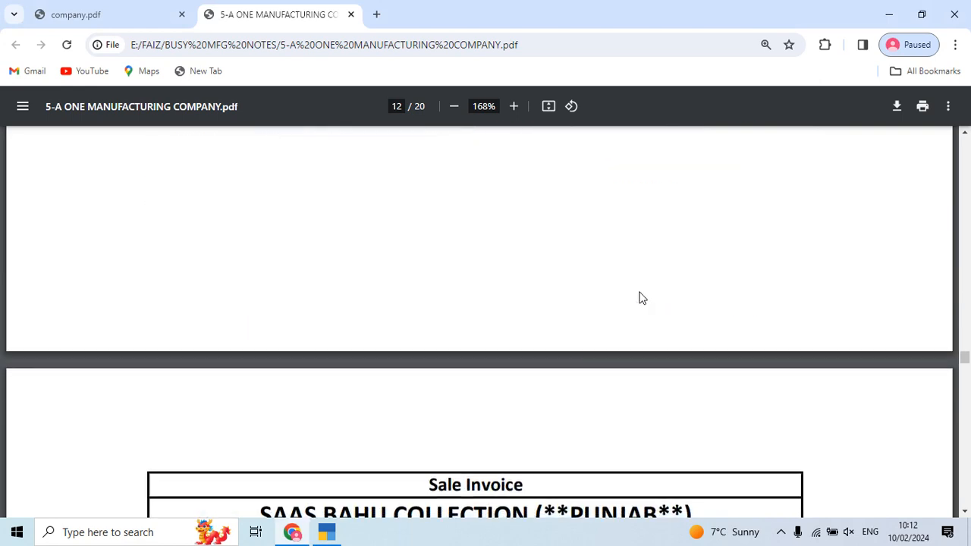
pyautogui.scroll(-1, 640, 297)
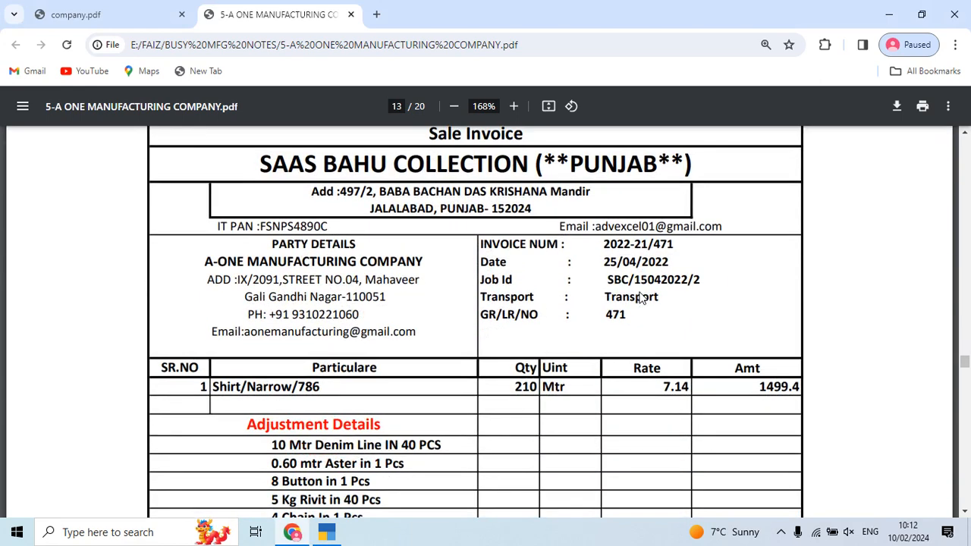
# Switch back to TallyPrime and choose Saas Bahu Collection as the party of the Job Work Out Order
pyautogui.hotkey('alt', 'Tab')
pyautogui.press('Down')
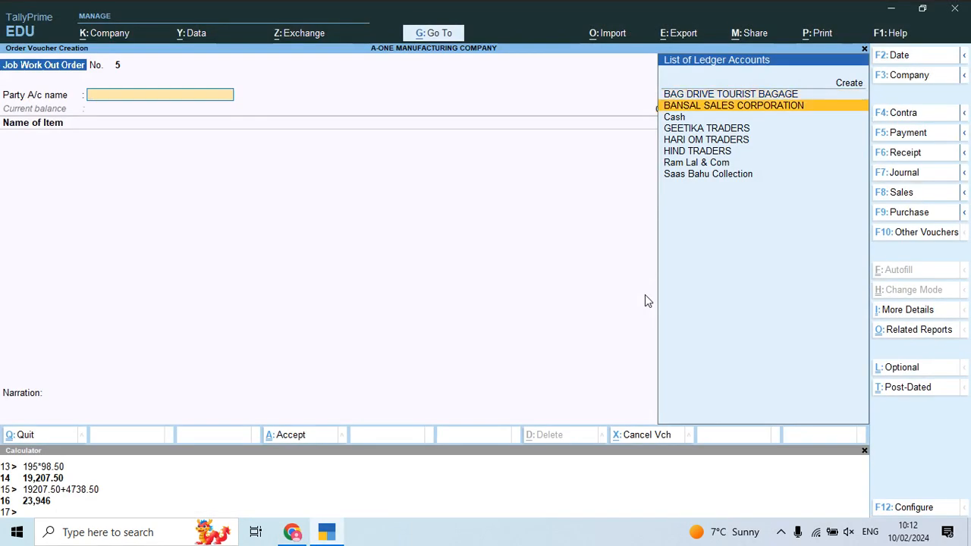
pyautogui.press('Down')
pyautogui.press('Down')
pyautogui.press('Down')
pyautogui.press('Down')
pyautogui.press('Down')
pyautogui.press('Down')
pyautogui.press('Return')
pyautogui.press('Escape')
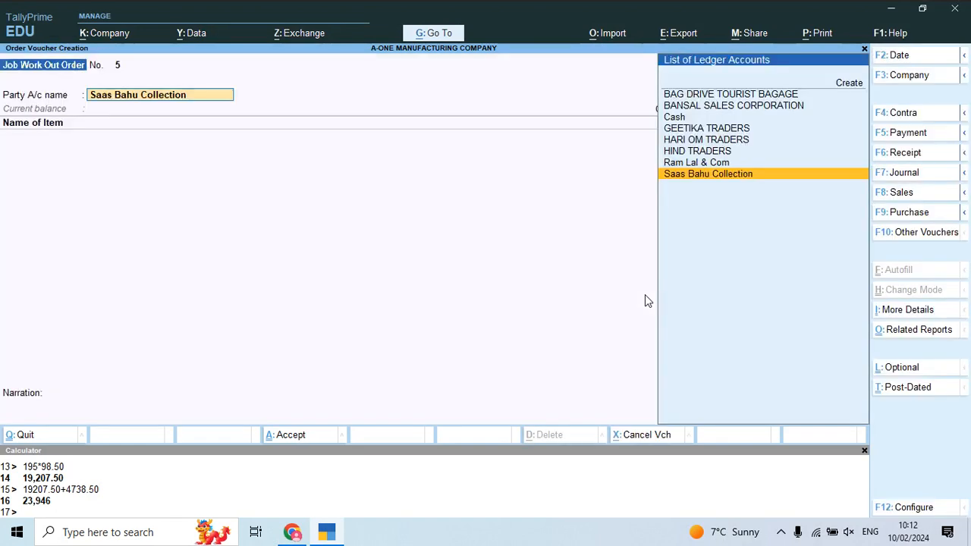
# Open the Saas Bahu Collection ledger from the party field, check its parent group and accept the ledger
pyautogui.hotkey('ctrl', 'Return')
pyautogui.press('Return')
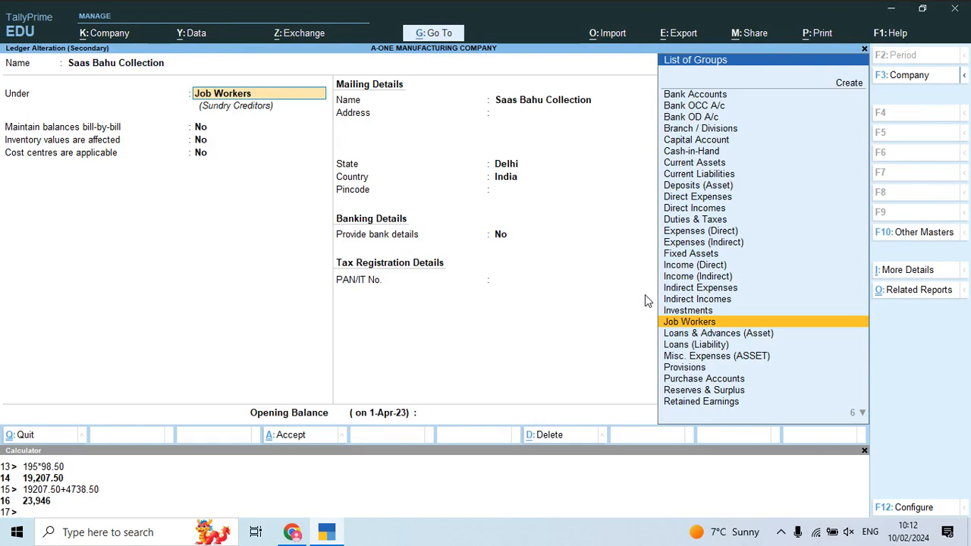
pyautogui.press('Return')
pyautogui.hotkey('ctrl', 'a')
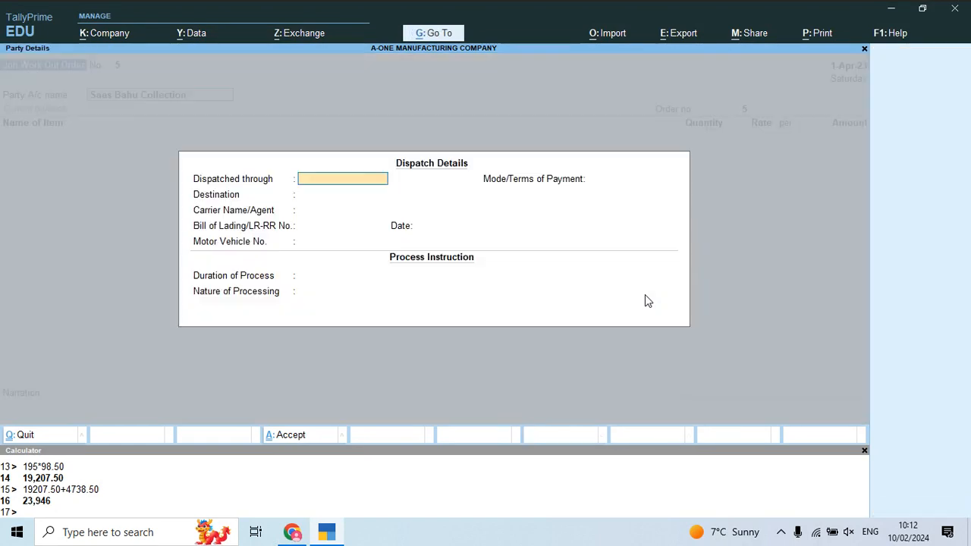
# Accept the Job Work Out Order's dispatch and process details with the fields left blank
pyautogui.press('Return')
pyautogui.hotkey('ctrl', 'a')
pyautogui.hotkey('ctrl', 'a')
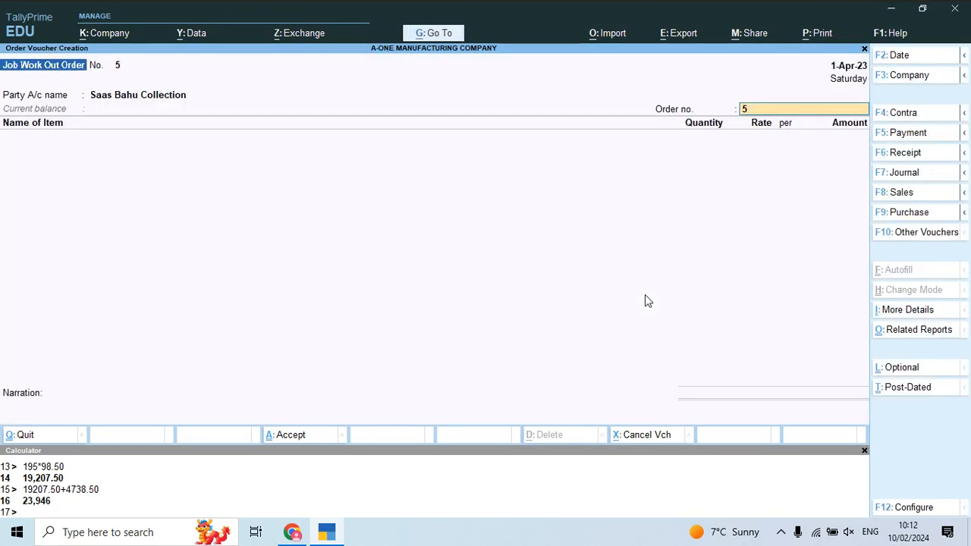
# Add the stock item Shirt/Narrow/786 to Job Work Out Order no. 5 with component tracking and due date 1-Apr-23
pyautogui.press('Return')
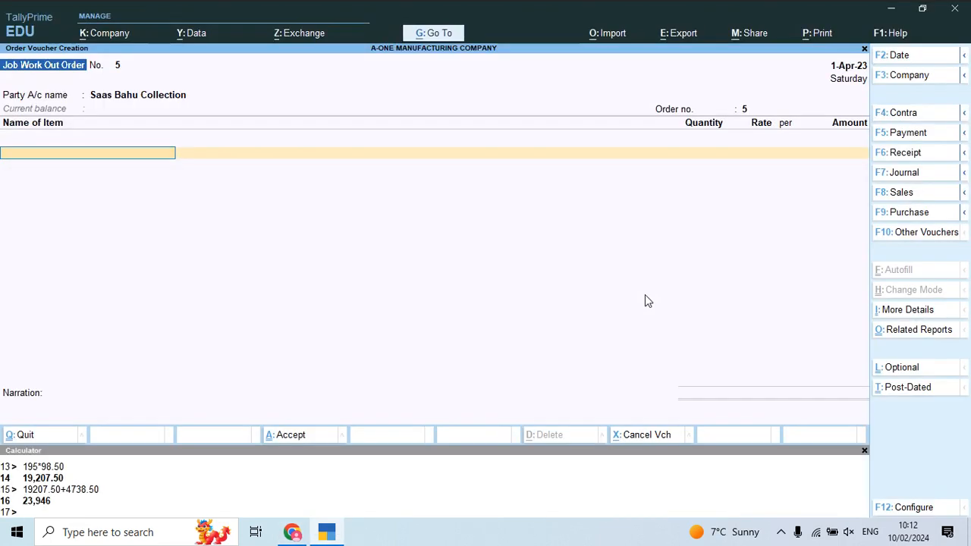
pyautogui.write('Shir')
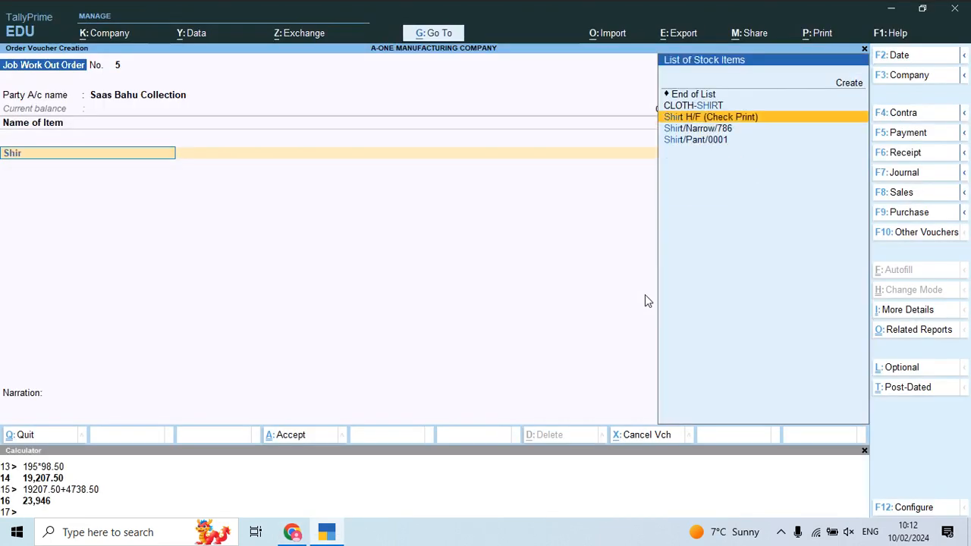
pyautogui.press('Down')
pyautogui.press('Return')
pyautogui.press('Return')
pyautogui.press('Return')
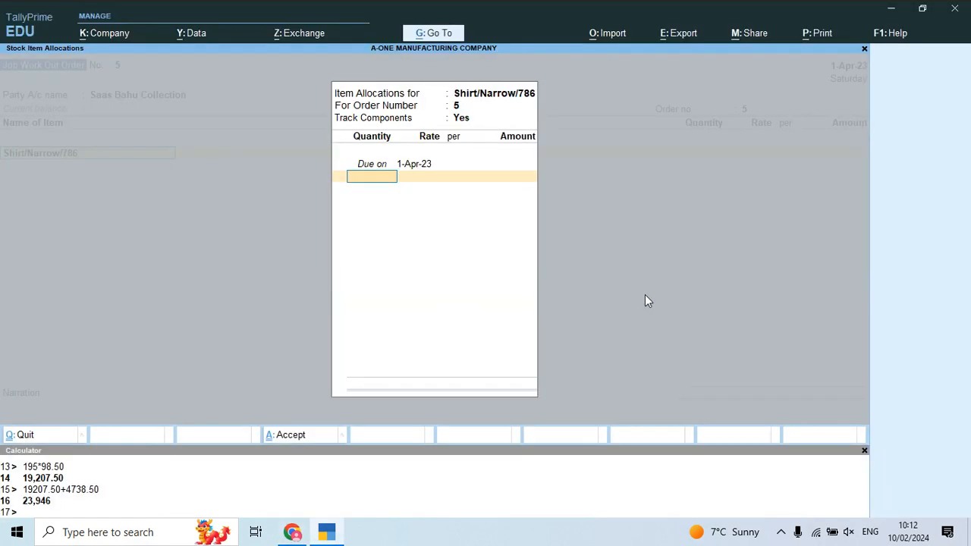
# Enter a quantity of 210 PCS and fill the components using the Shirt Narrow 786 bill of materials
pyautogui.write('210')
pyautogui.press('Return')
pyautogui.press('Return')
pyautogui.press('Return')
pyautogui.press('Return')
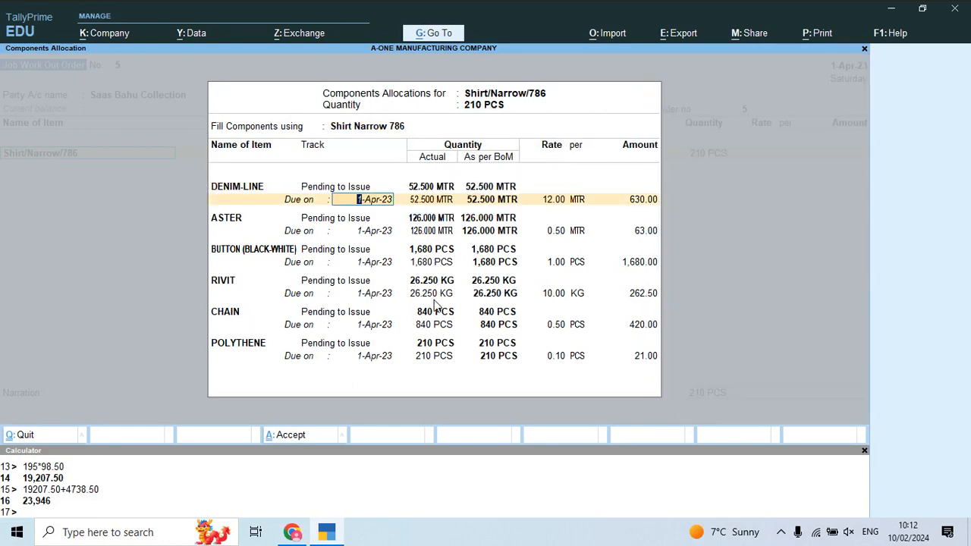
# Calculate the total component cost as 630+63+1680+262.50+420+21 in the calculator
pyautogui.click(232, 500)
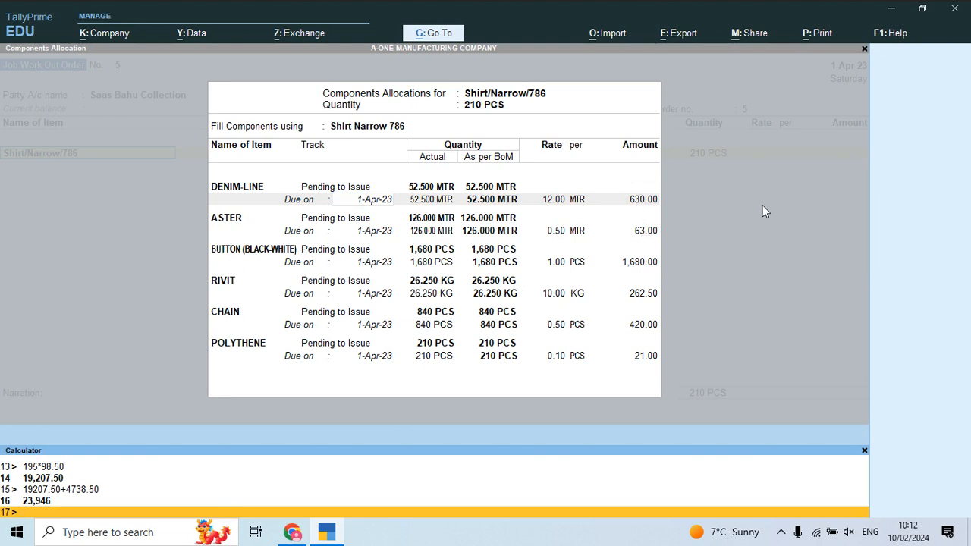
pyautogui.write('630+63+1680+262.50+420+21')
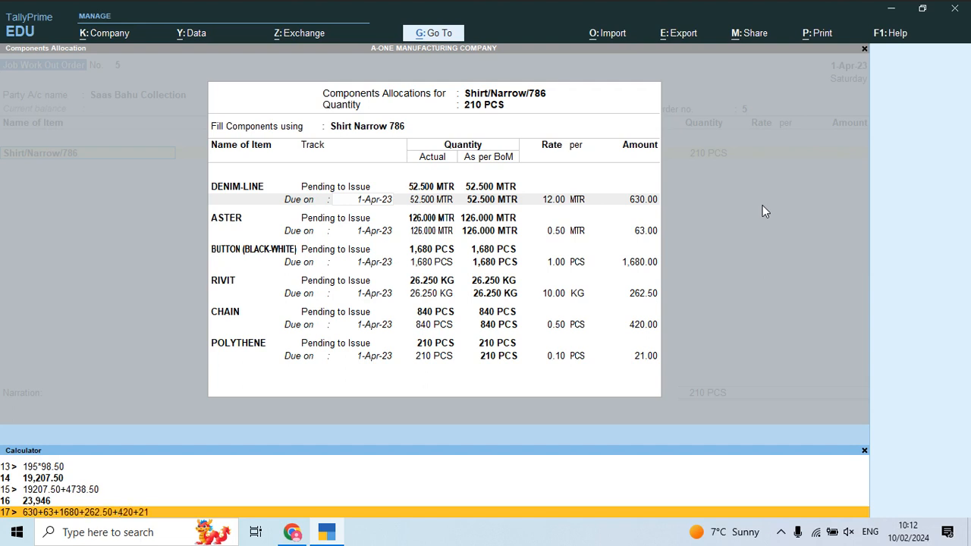
pyautogui.press('Return')
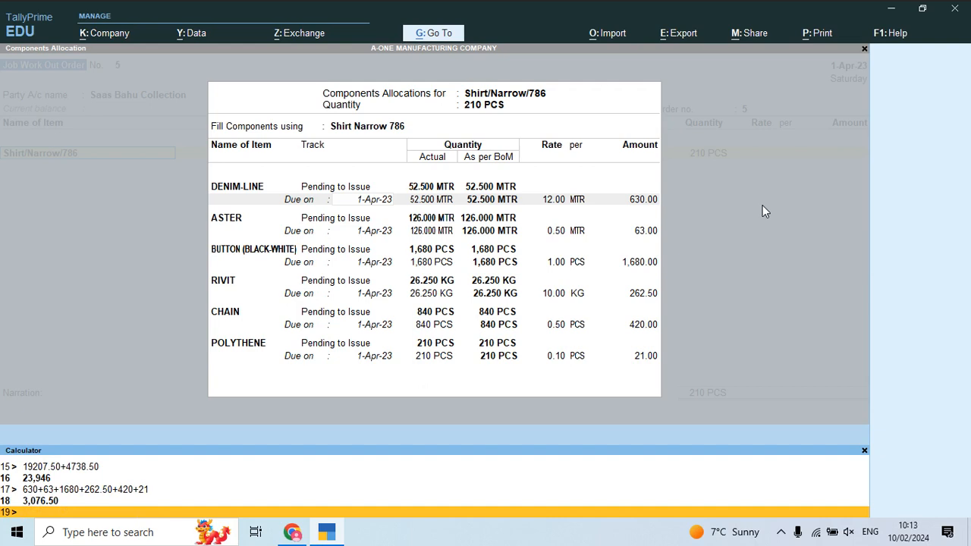
# Check the job work rate per piece in the browser PDF, and calculate 210*75.50 and 3076.50+15855 in TallyPrime
pyautogui.hotkey('alt', 'Tab')
pyautogui.scroll(-5, 750, 243)
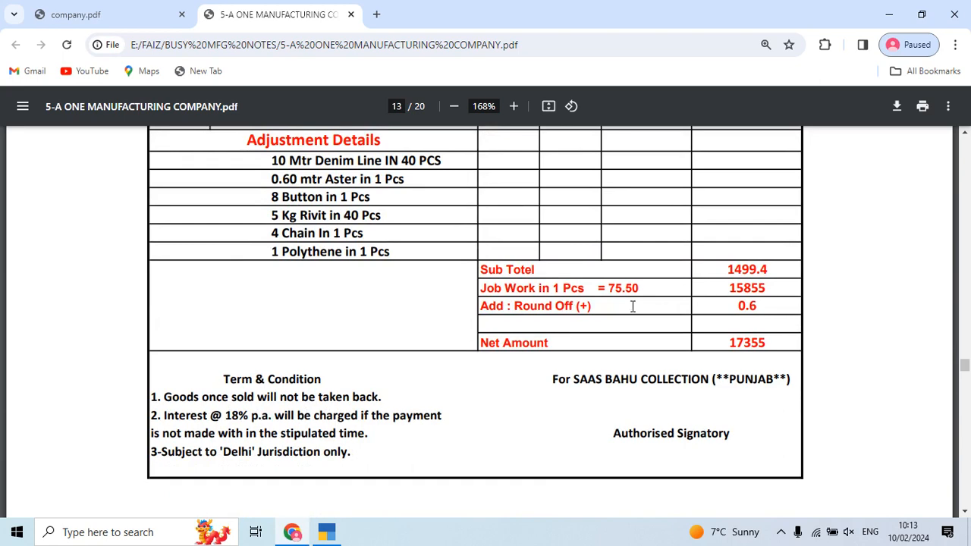
pyautogui.scroll(3, 632, 306)
pyautogui.hotkey('alt', 'Tab')
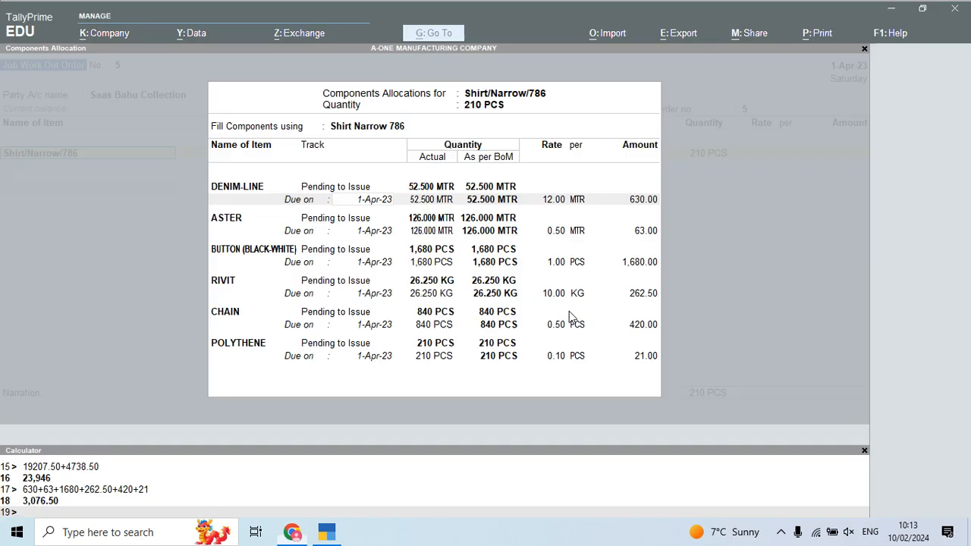
pyautogui.write('21')
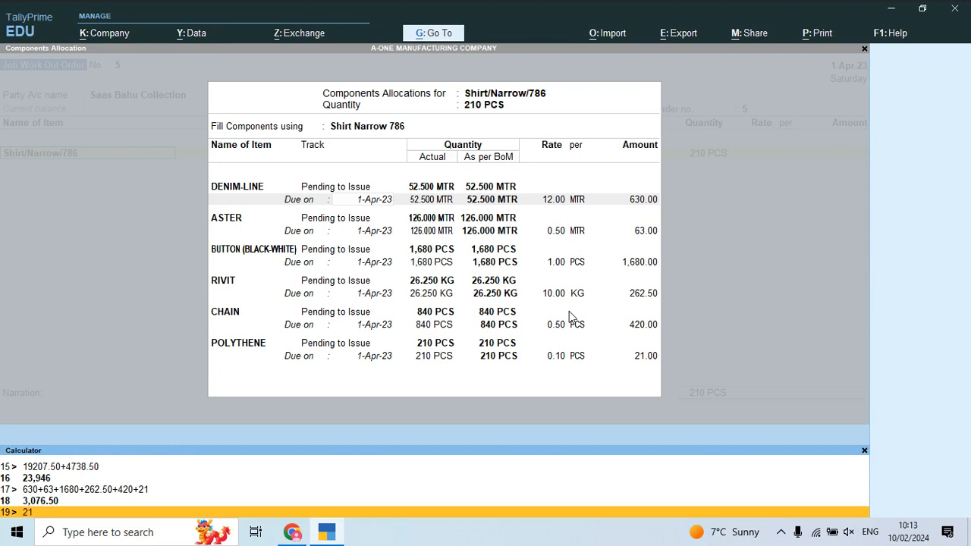
pyautogui.write('0*75.50')
pyautogui.press('Return')
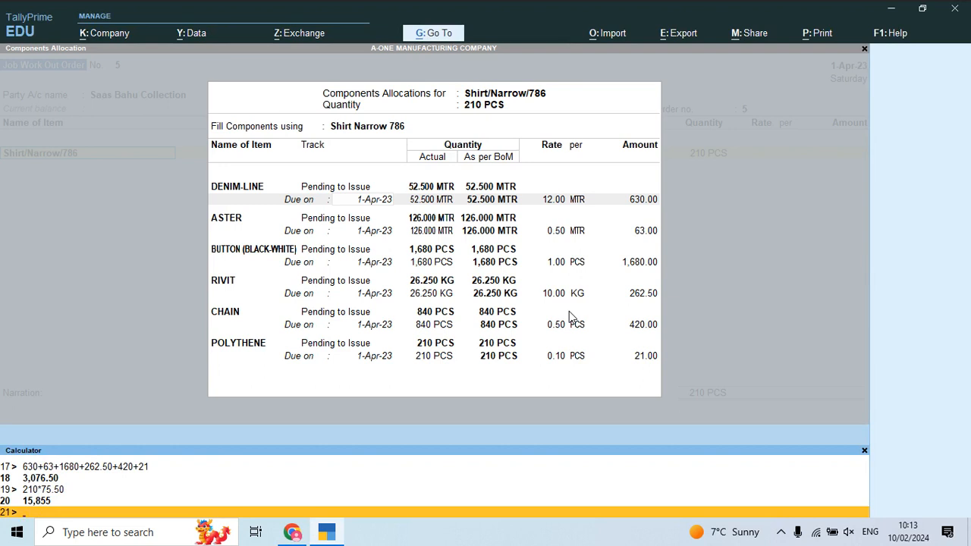
pyautogui.write('3076.50+15855')
pyautogui.press('Return')
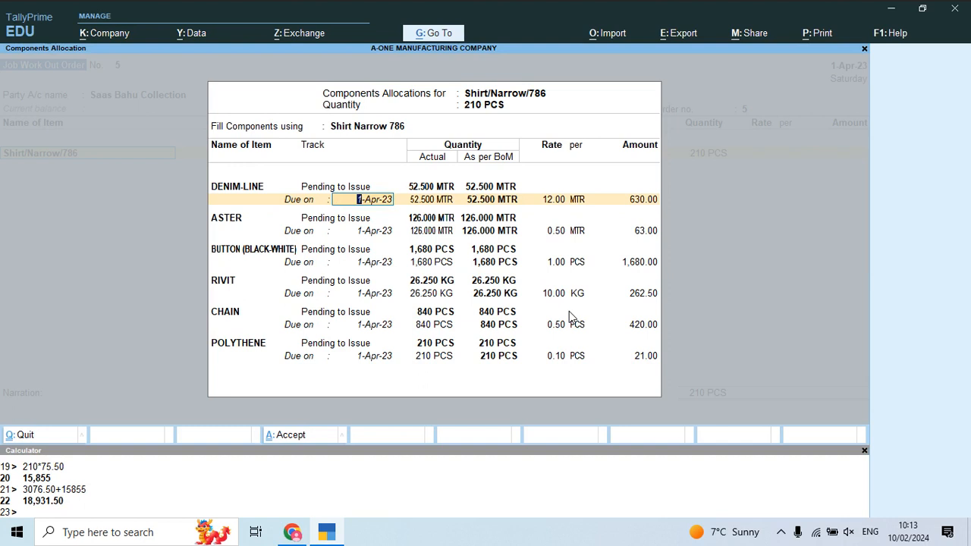
# Accept the components allocation and set the Shirt/Narrow/786 item amount to 18,931.50
pyautogui.hotkey('ctrl', 'a')
pyautogui.press('Return')
pyautogui.press('Return')
pyautogui.write('18')
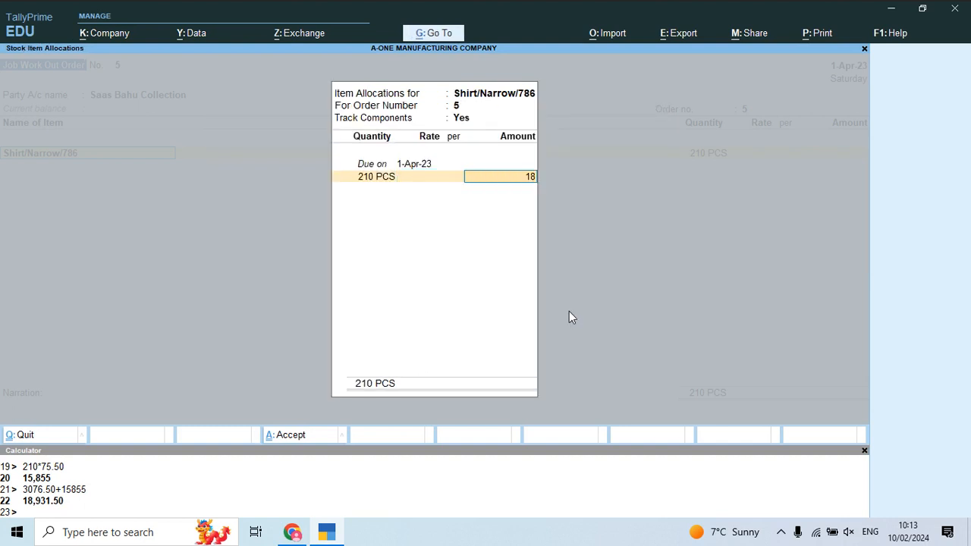
pyautogui.write(',931.50')
pyautogui.press('Return')
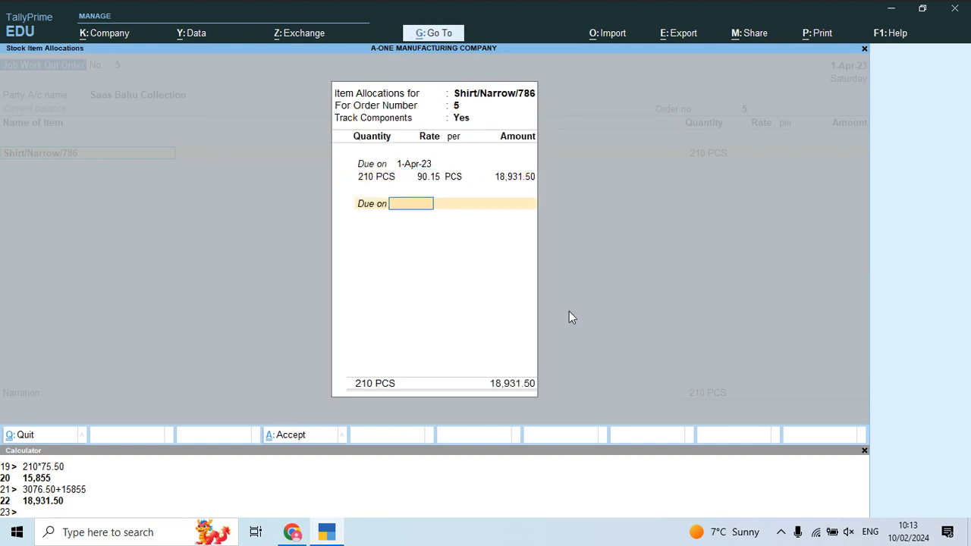
pyautogui.click(426, 179)
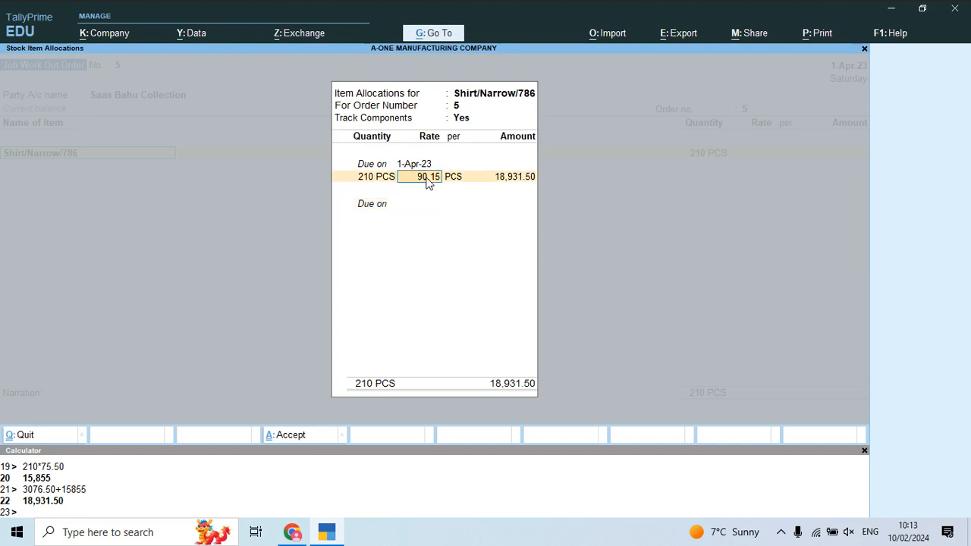
pyautogui.hotkey('ctrl', 'a')
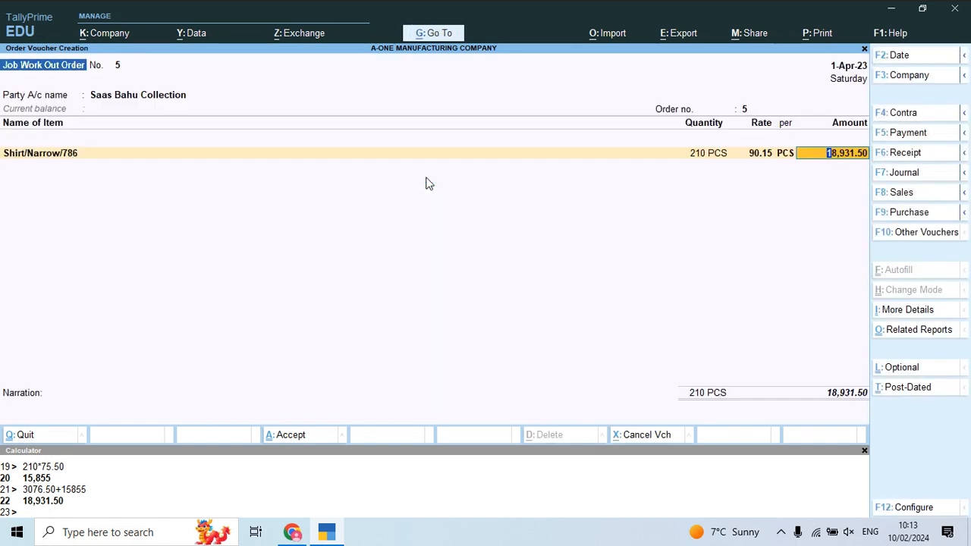
# Finish the item list and save the Job Work Out Order voucher without a narration
pyautogui.press('Return')
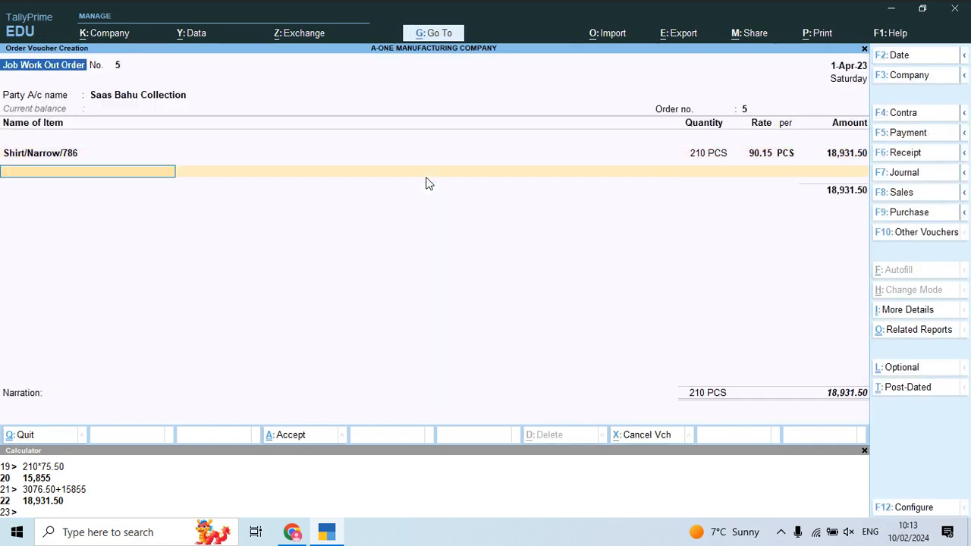
pyautogui.press('Return')
pyautogui.press('Return')
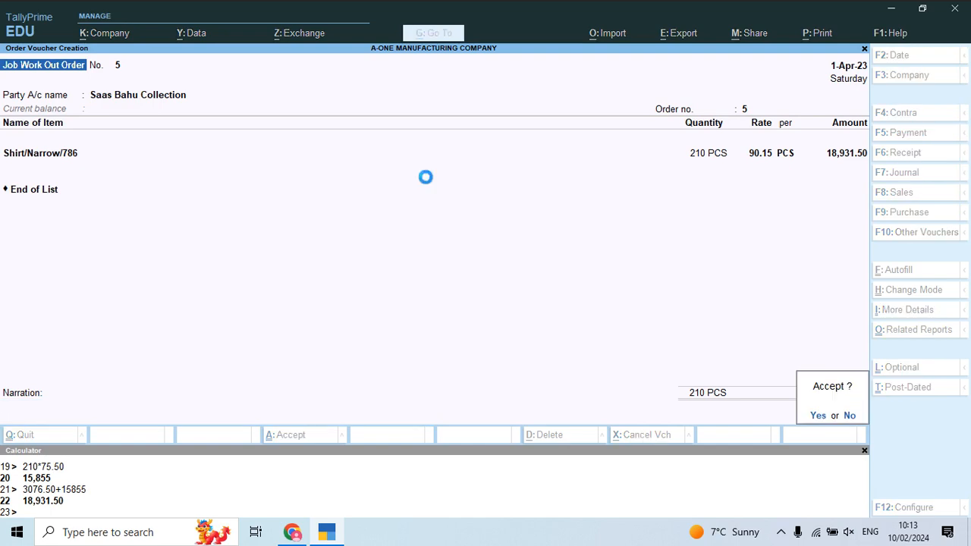
pyautogui.press('Return')
# Preview the printed Job Work Out Order, examine its components and total, and close the print dialog
pyautogui.press('i')
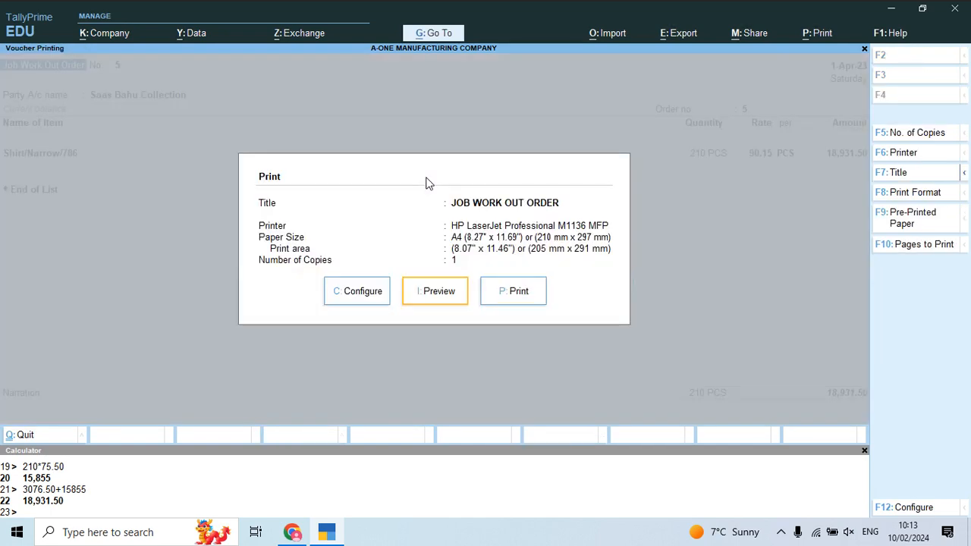
pyautogui.press('Return')
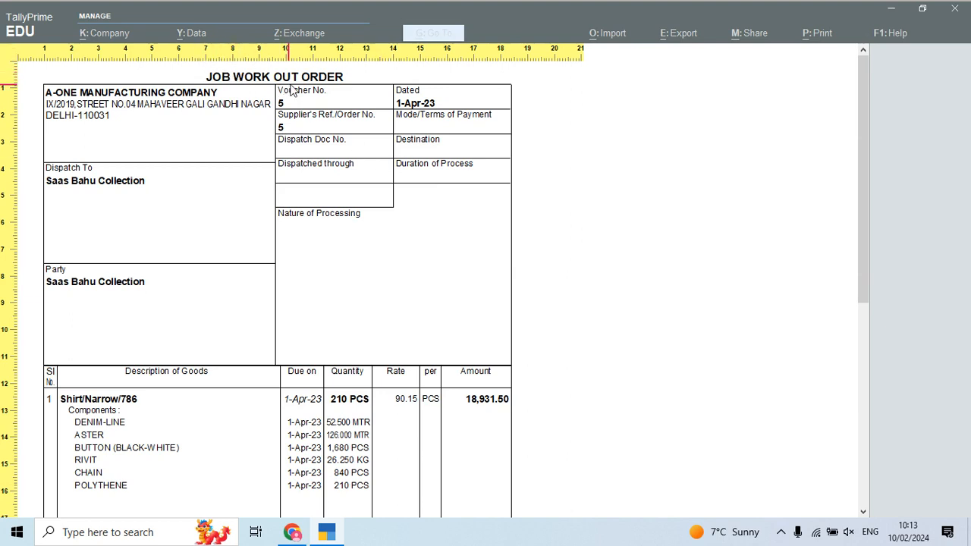
pyautogui.scroll(-1, 304, 273)
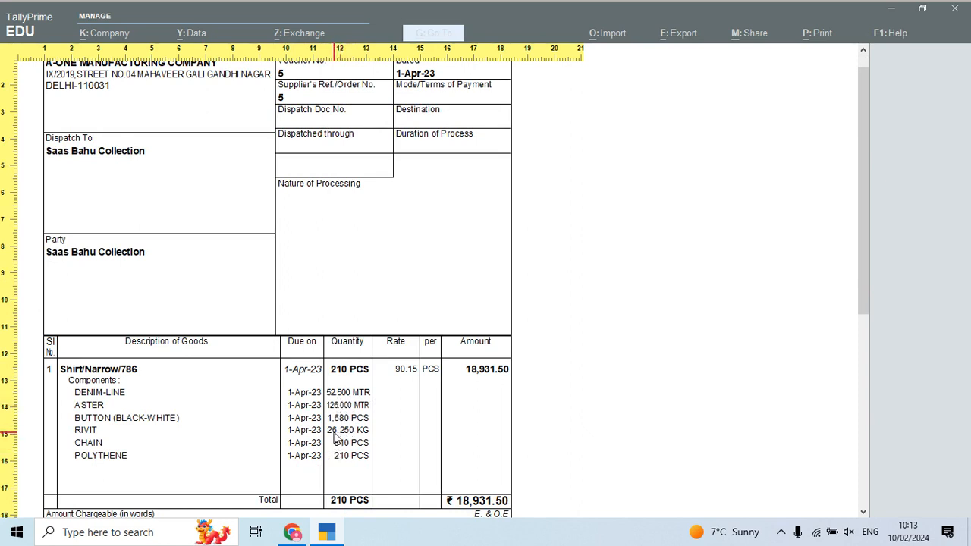
pyautogui.press('Escape')
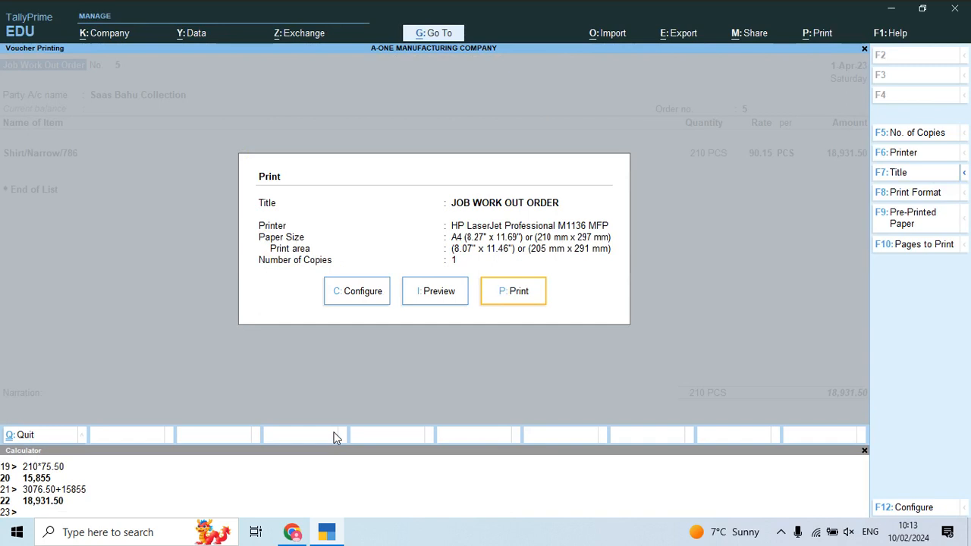
pyautogui.press('Escape')
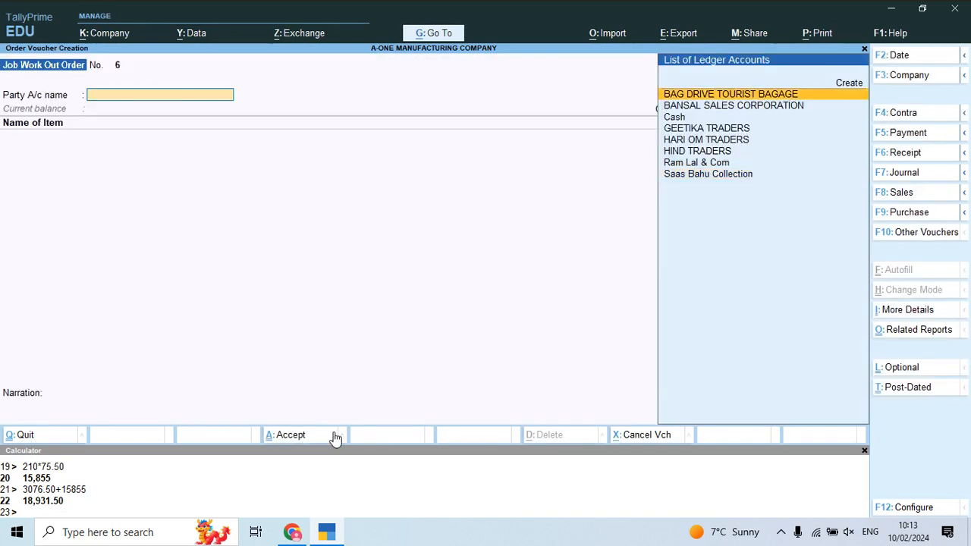
# Change the voucher type to Material Out
pyautogui.click(913, 240)
pyautogui.press('Up')
pyautogui.press('Up')
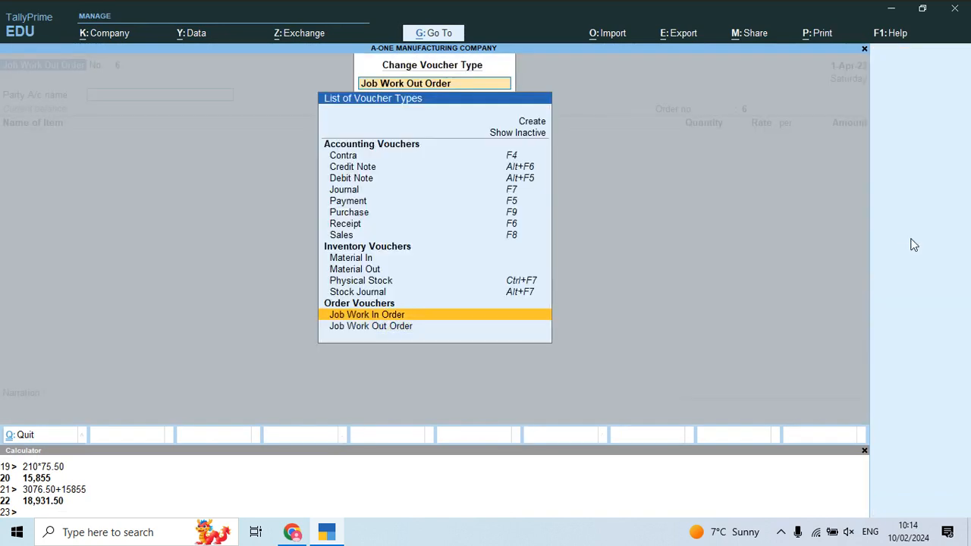
pyautogui.press('Up')
pyautogui.press('Up')
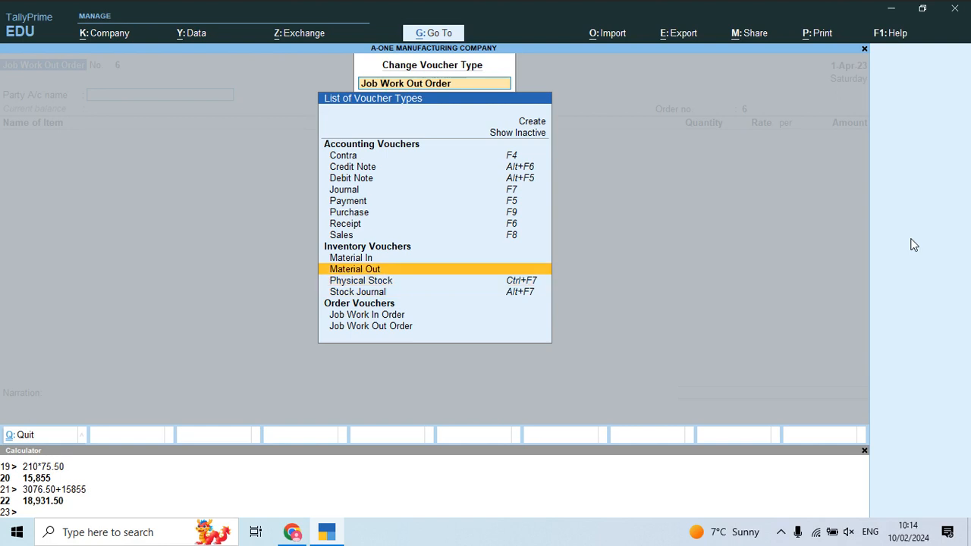
pyautogui.press('Return')
# Choose Saas Bahu Collection as the party account of the Material Out voucher
pyautogui.press('Down')
pyautogui.press('Down')
pyautogui.press('Down')
pyautogui.press('Down')
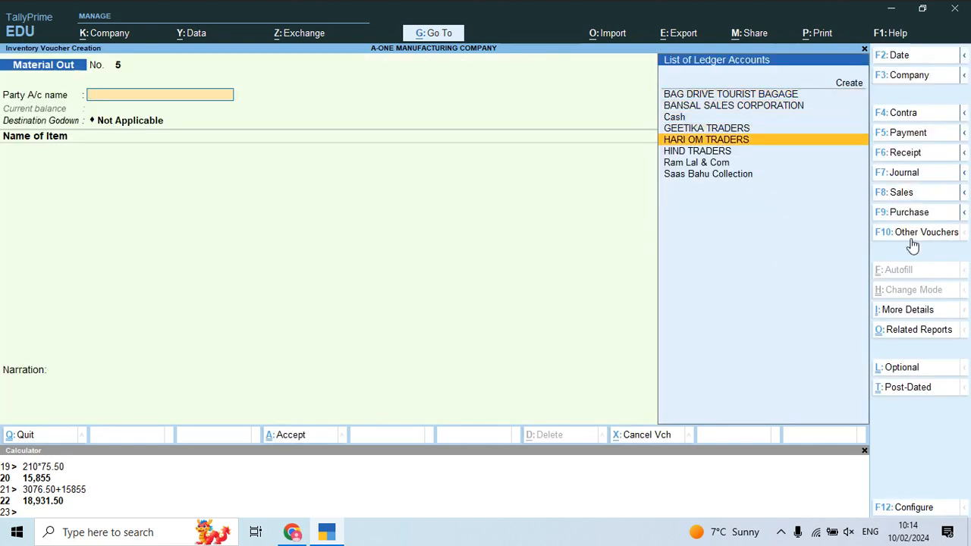
pyautogui.press('Down')
pyautogui.press('Down')
pyautogui.press('Down')
pyautogui.press('Return')
# Link component issue order 5 to the voucher and accept the default dispatch and party details
pyautogui.press('Down')
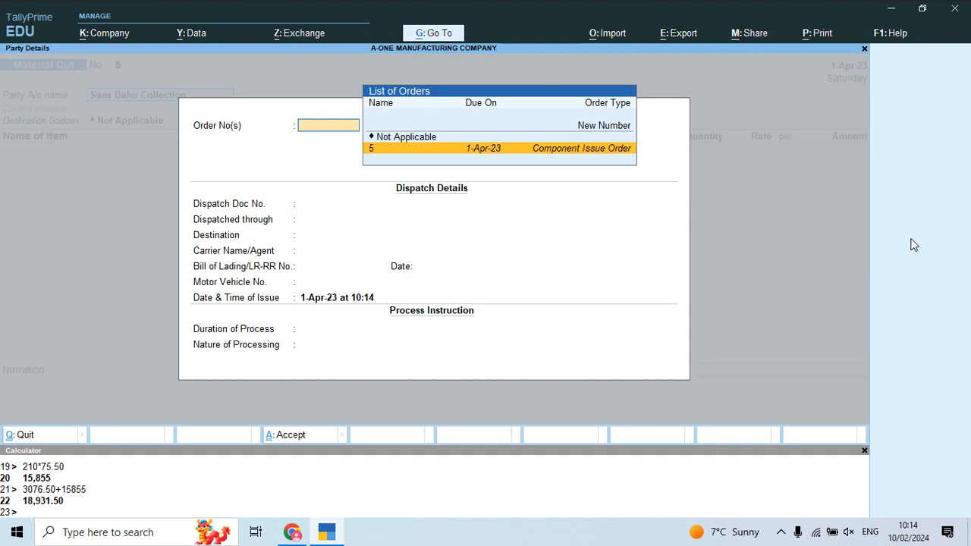
pyautogui.press('Return')
pyautogui.press('Return')
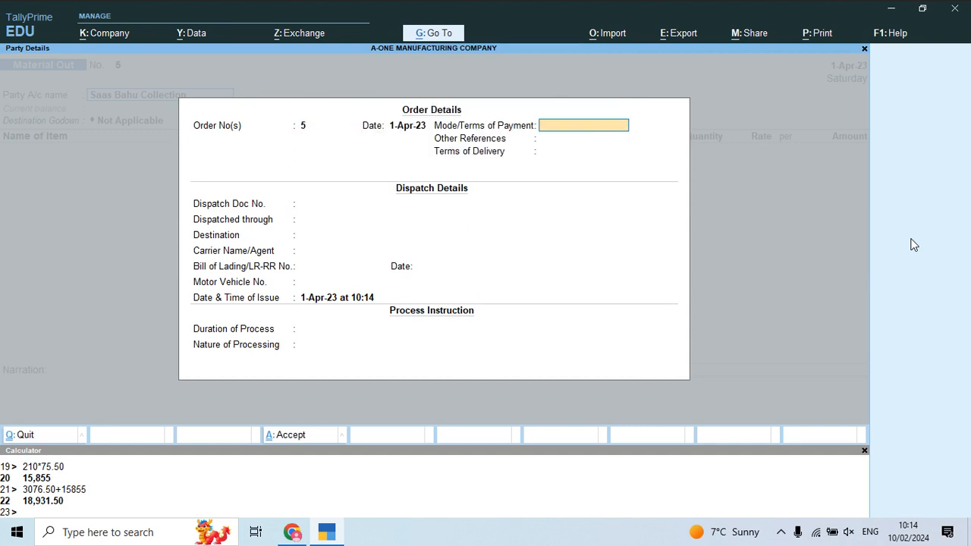
pyautogui.press('ctrl')
pyautogui.hotkey('ctrl', 'a')
pyautogui.press('Return')
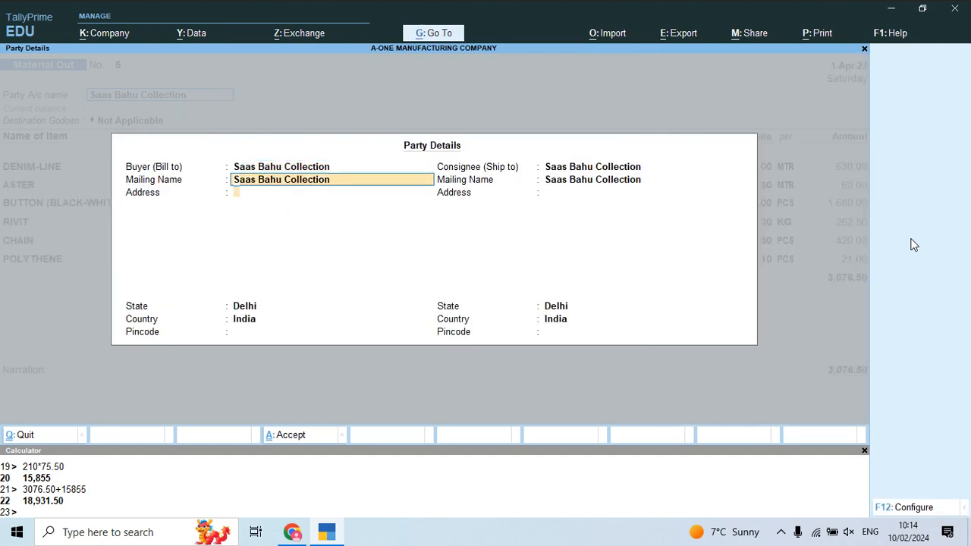
pyautogui.press('Return')
pyautogui.press('ctrl')
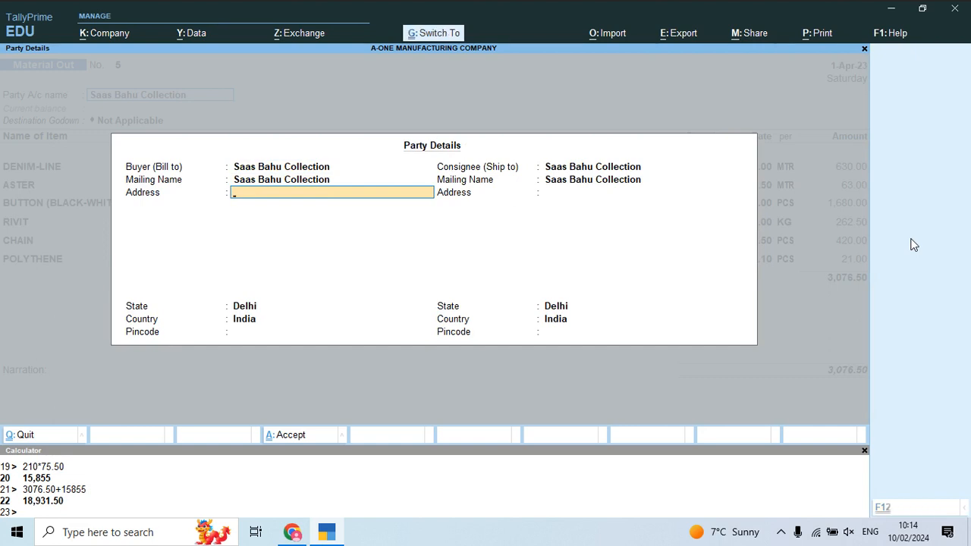
pyautogui.hotkey('ctrl', 'a')
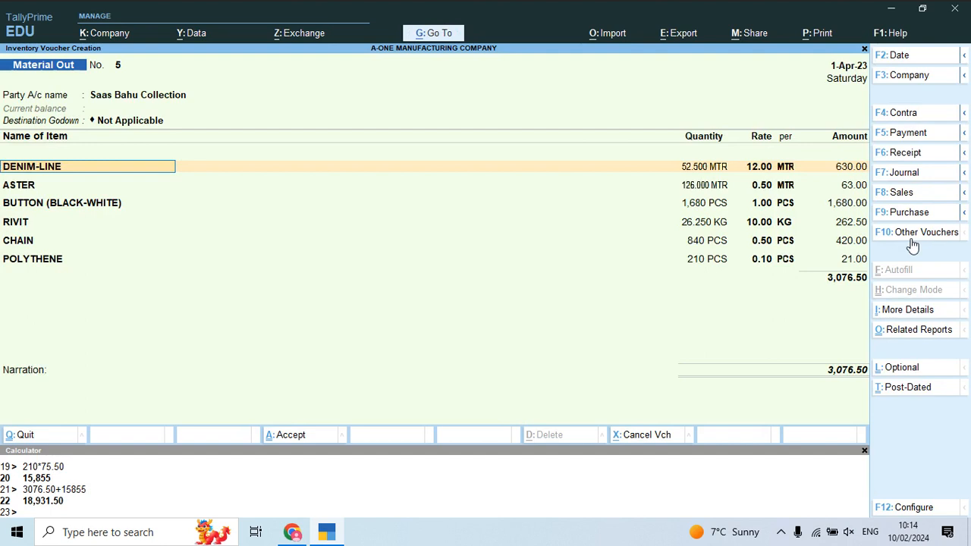
# Save the Material Out voucher with the component lines filled from the order
pyautogui.press('Return')
pyautogui.press('Return')
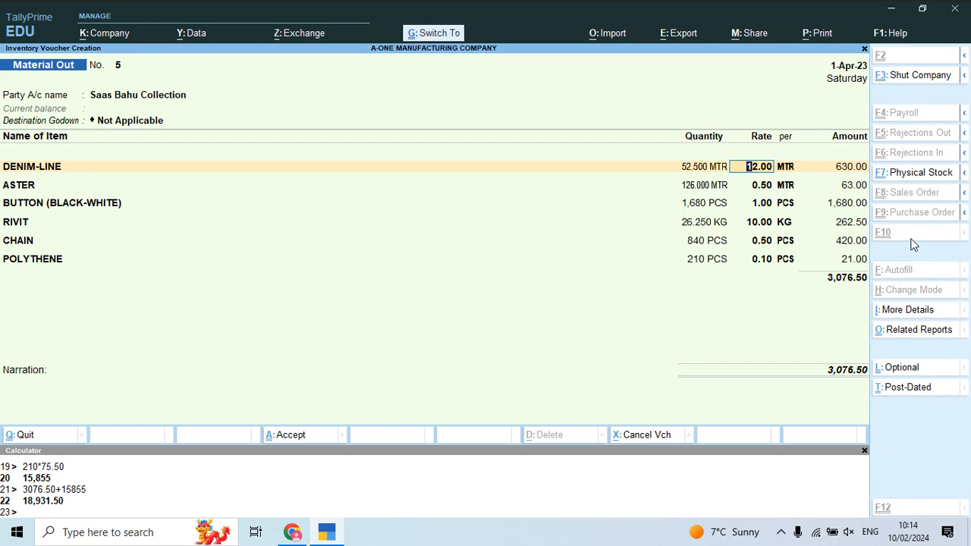
pyautogui.hotkey('ctrl', 'p')
# Preview the Material Out voucher print and zoom in to examine the issued components
pyautogui.press('Left')
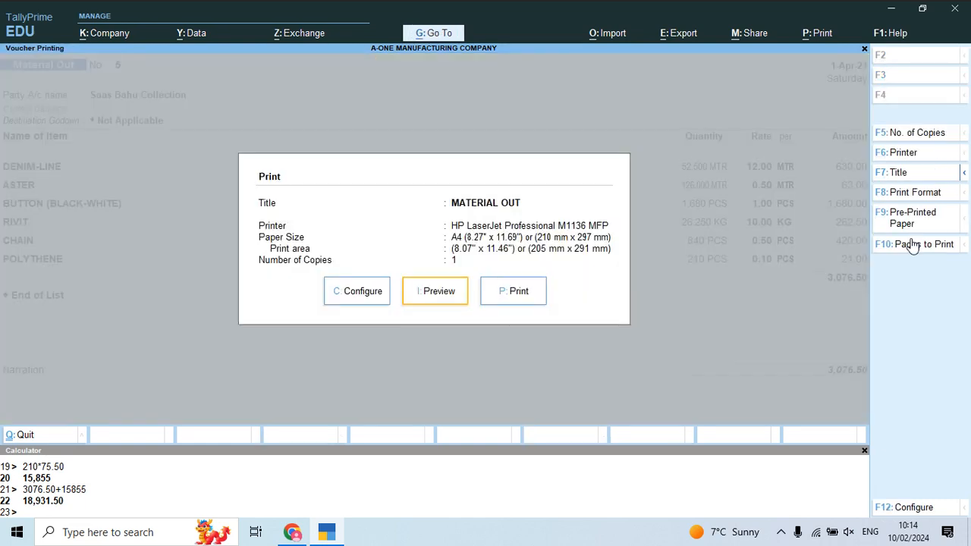
pyautogui.press('Return')
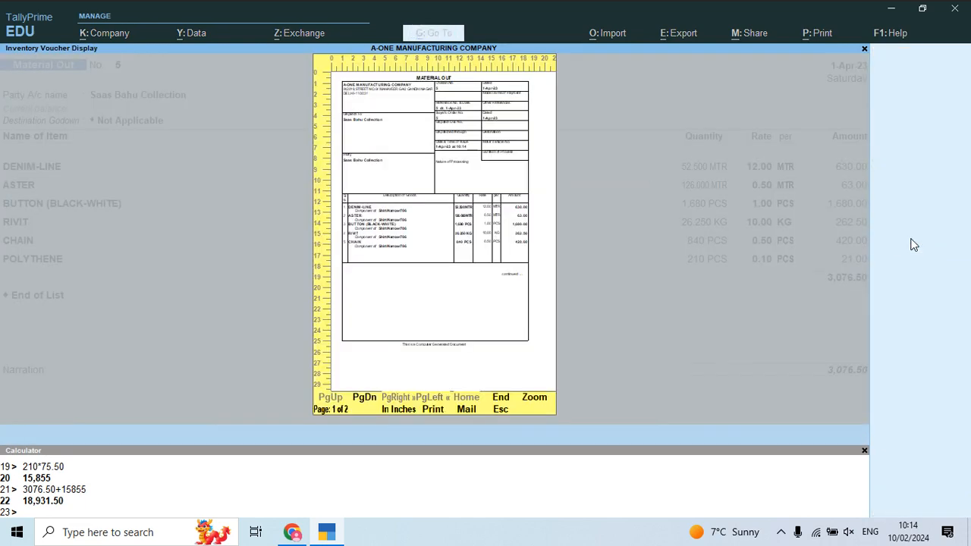
pyautogui.hotkey('alt', 'z')
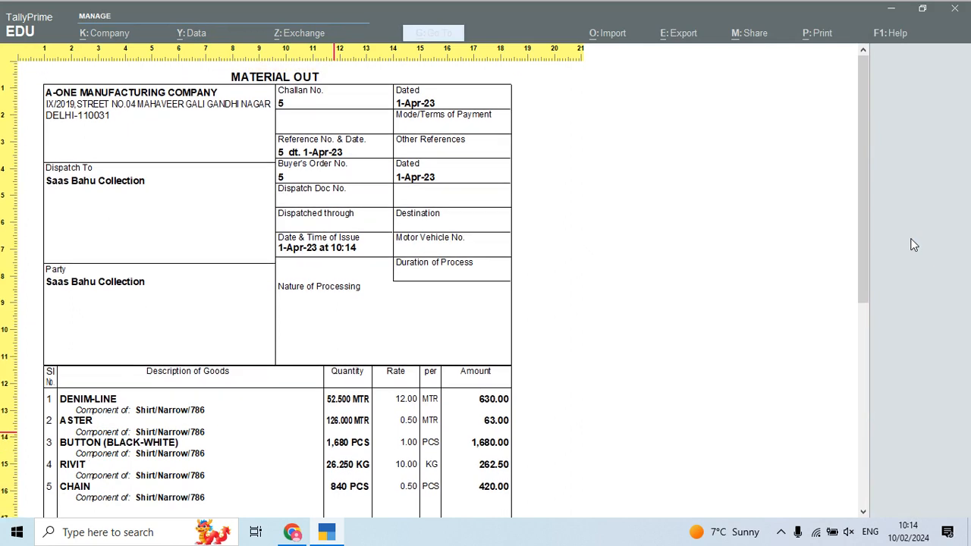
# Review the rest of the Material Out print preview through its last page and leave the print dialog
pyautogui.scroll(-5, 914, 245)
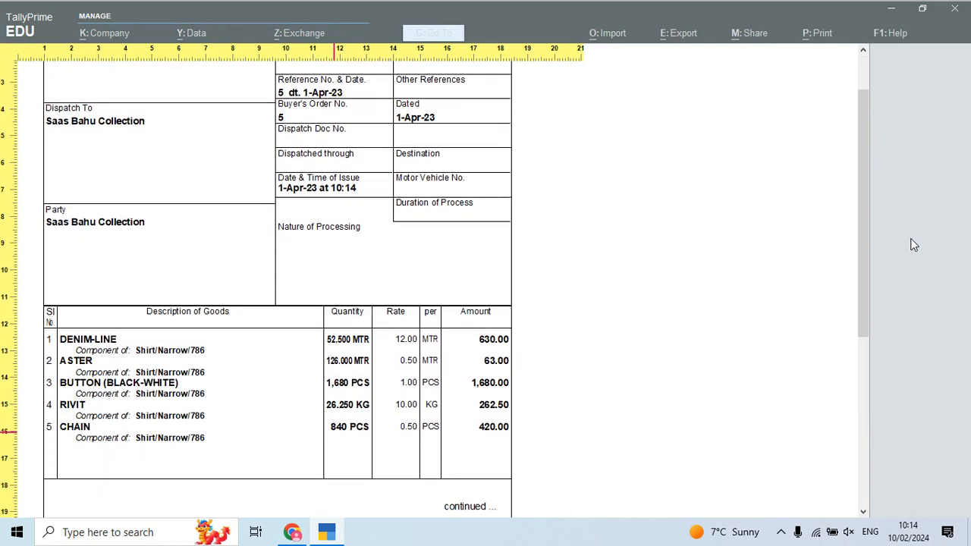
pyautogui.scroll(-8, 914, 245)
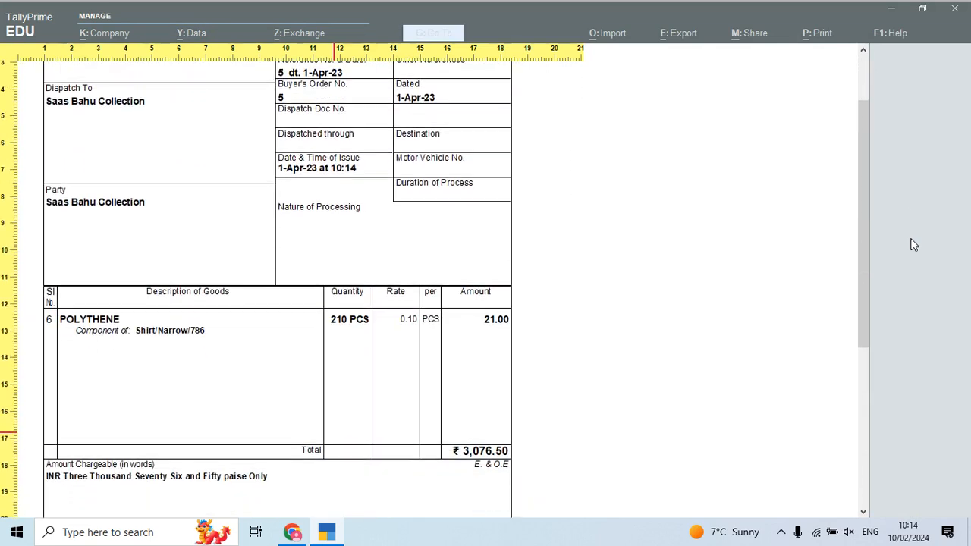
pyautogui.scroll(-1, 914, 245)
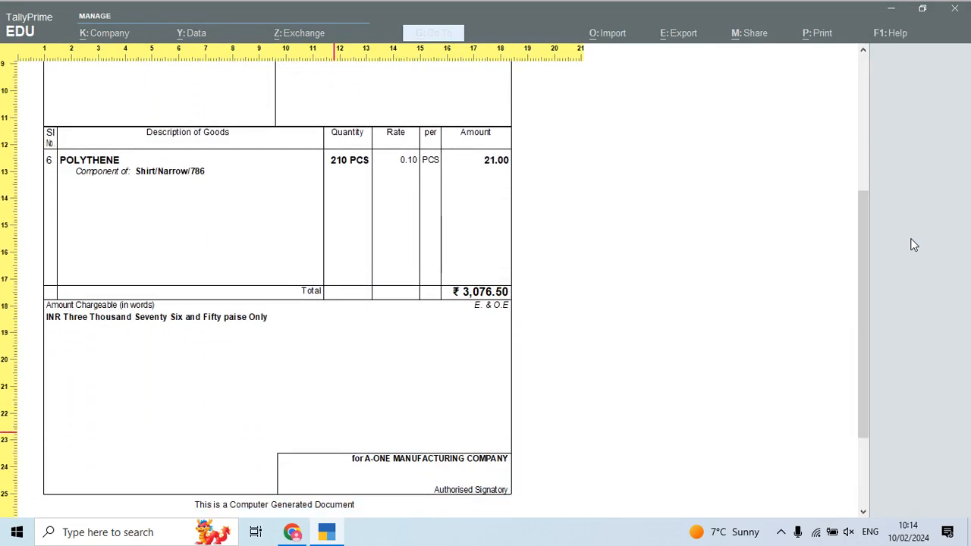
pyautogui.press('Escape')
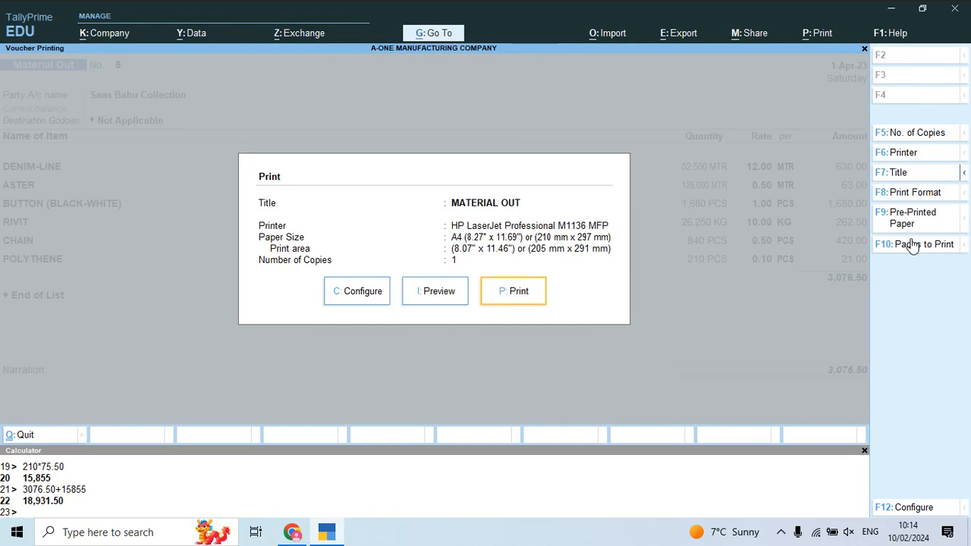
pyautogui.press('Escape')
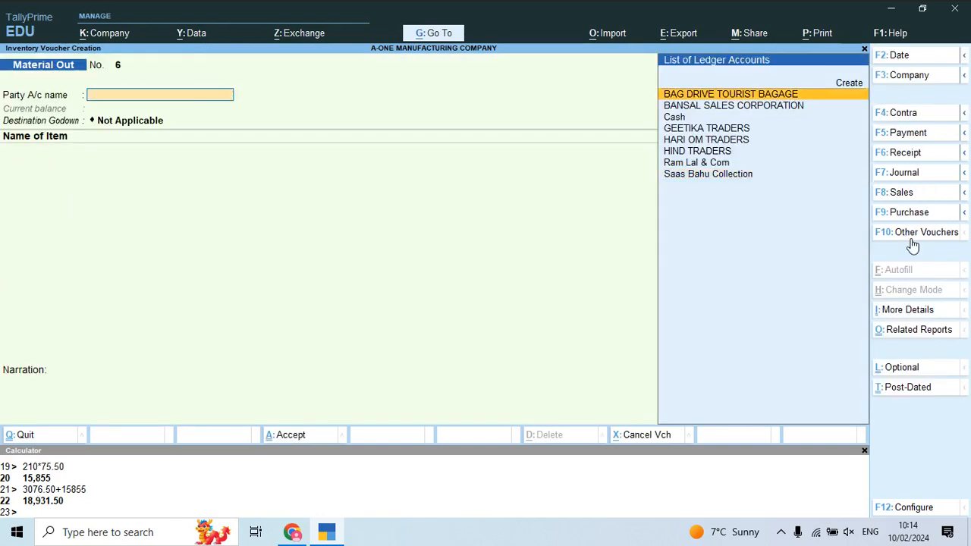
# Start a Material In voucher with Saas Bahu Collection as the party account
pyautogui.click(912, 237)
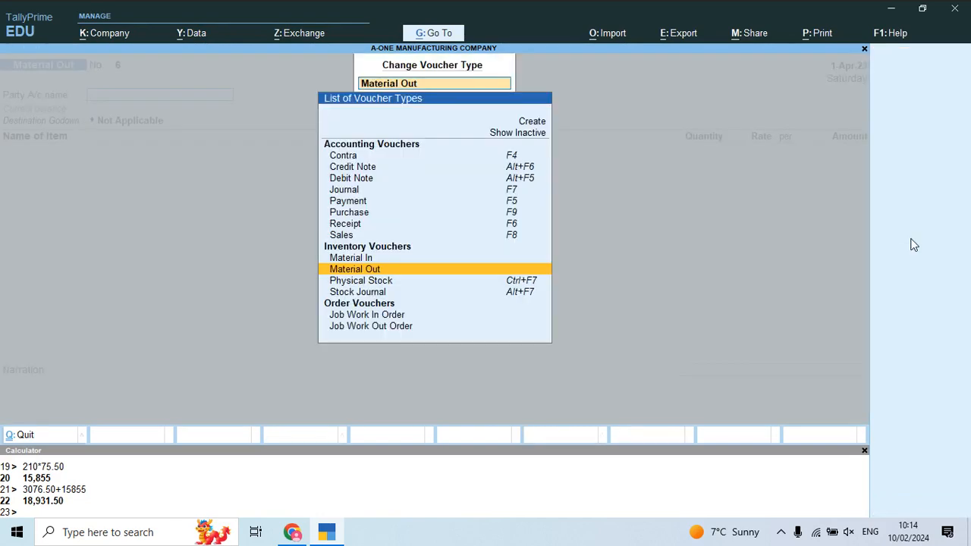
pyautogui.press('Up')
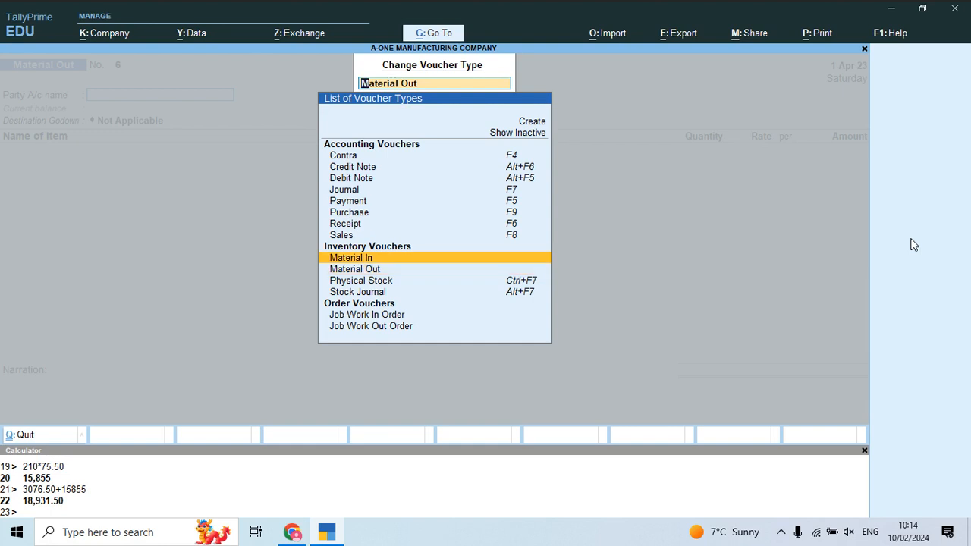
pyautogui.press('Return')
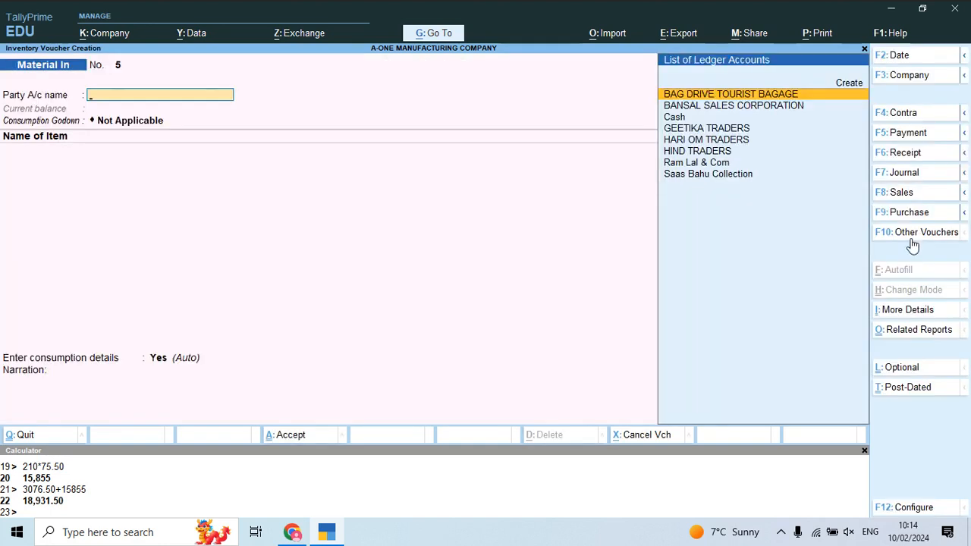
pyautogui.press('Down')
pyautogui.press('Down')
pyautogui.press('Down')
pyautogui.press('Down')
pyautogui.press('Down')
pyautogui.press('Down')
pyautogui.press('Down')
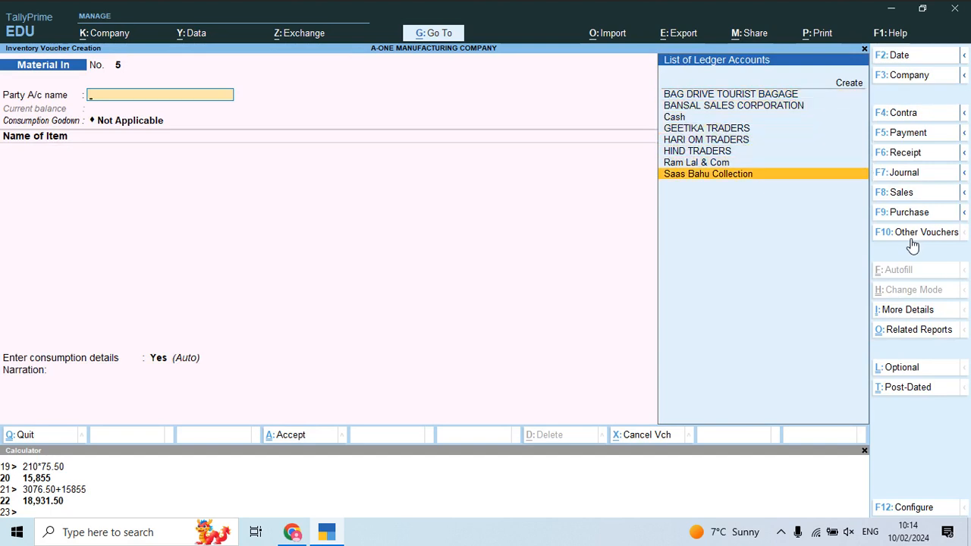
pyautogui.press('Return')
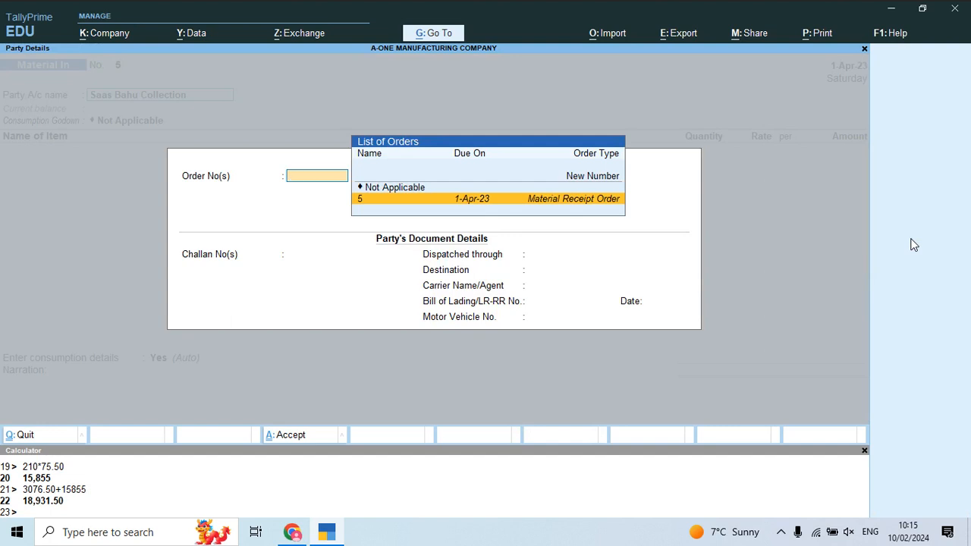
# Link material receipt order 5 to the Material In voucher and accept the default document and party details
pyautogui.press('Return')
pyautogui.press('Return')
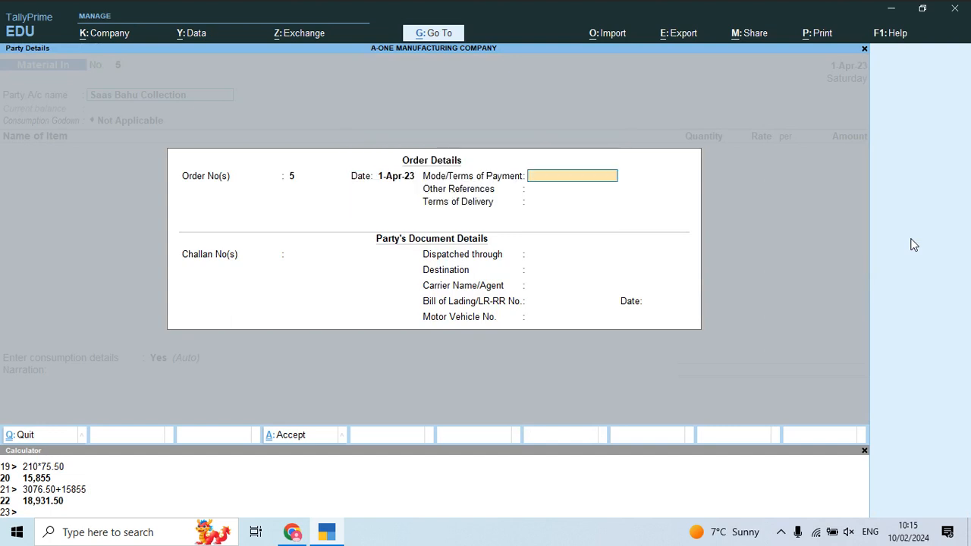
pyautogui.press('Return')
pyautogui.hotkey('ctrl', 'a')
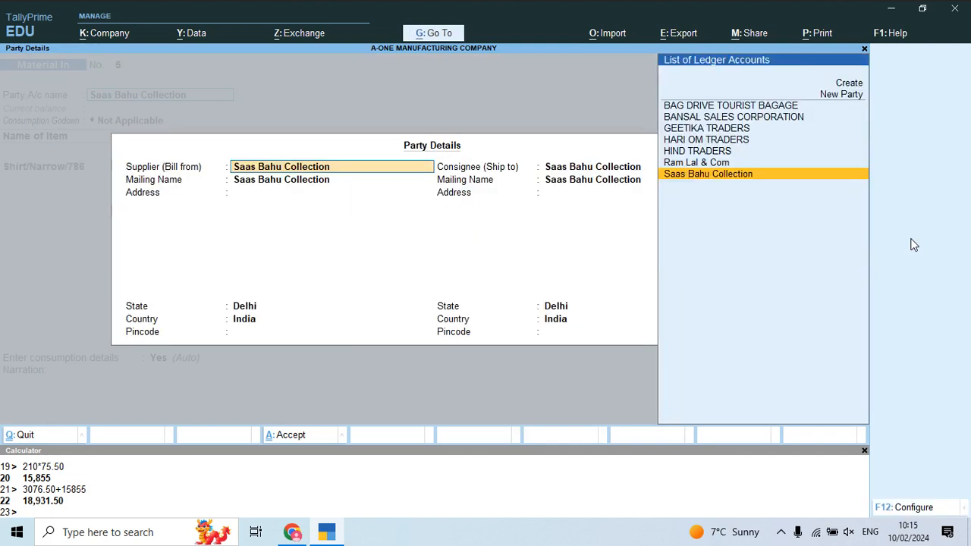
pyautogui.press('Return')
pyautogui.hotkey('ctrl', 'a')
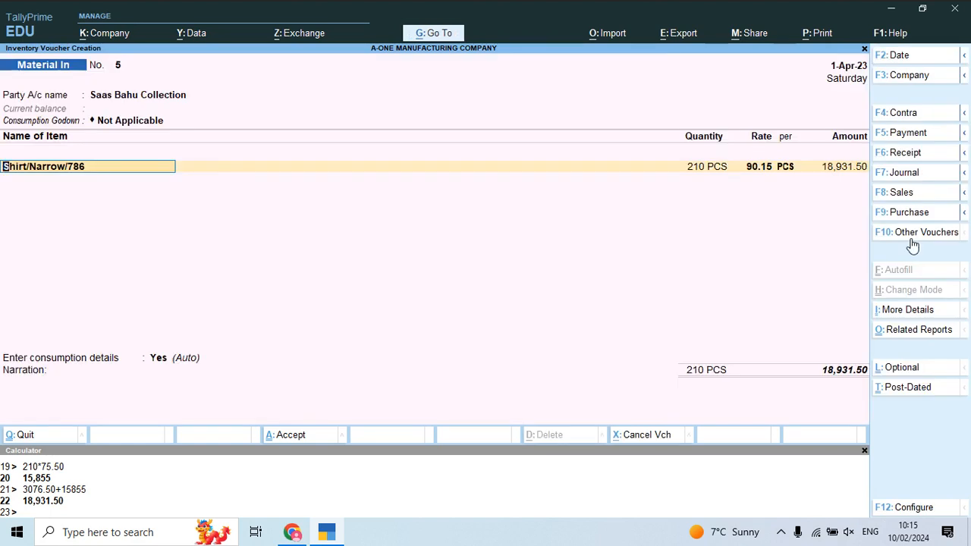
# Accept the Shirt/Narrow/786 line filled from the order and save the Material In voucher
pyautogui.press('Return')
pyautogui.press('Return')
pyautogui.press('Return')
pyautogui.press('Return')
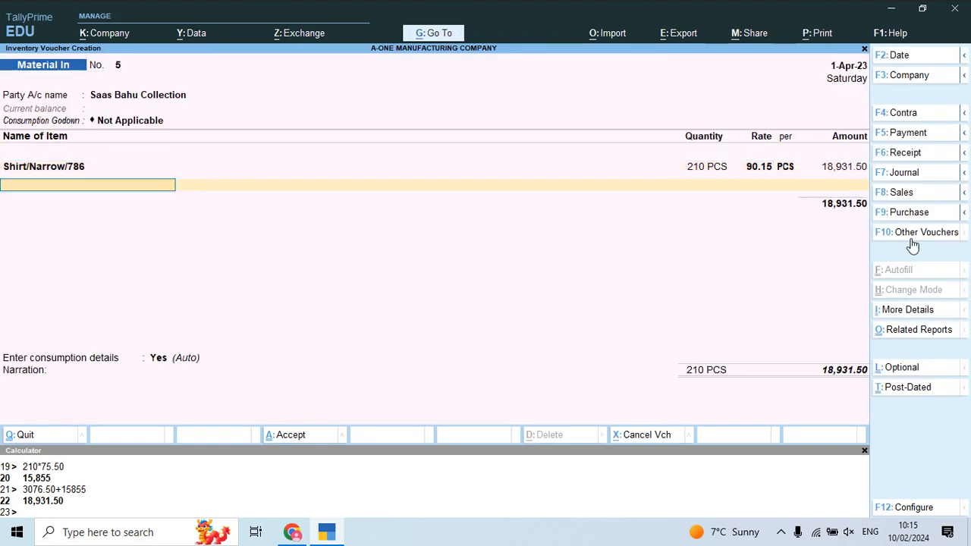
pyautogui.press('Return')
pyautogui.press('Return')
pyautogui.press('Return')
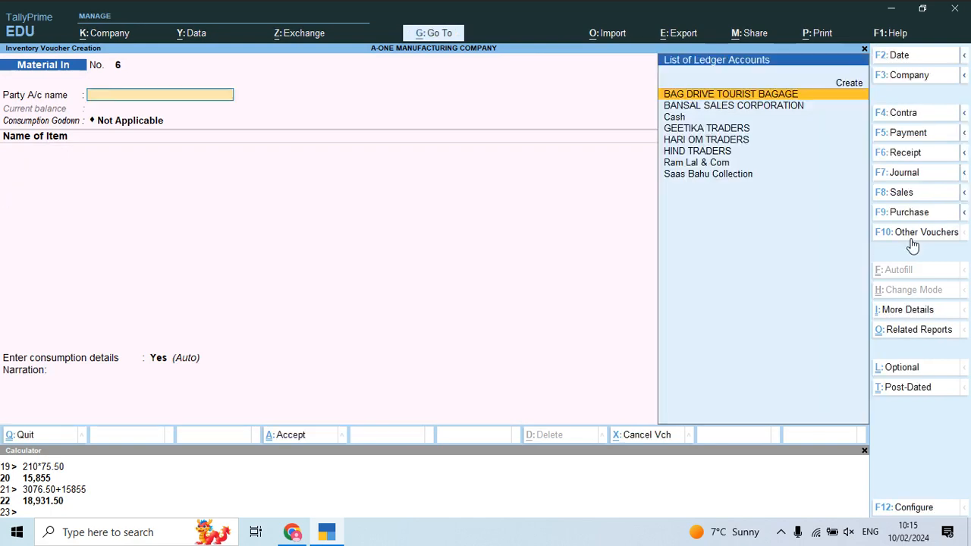
# Find the next job bill on page 14 of the PDF in Chrome and start a Job Work Out Order voucher in TallyPrime
pyautogui.hotkey('alt', 'Tab')
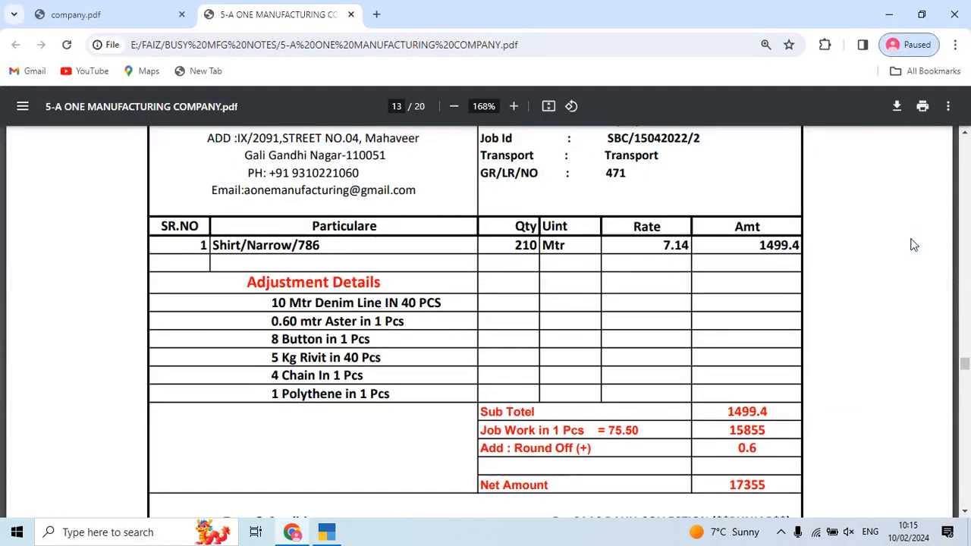
pyautogui.scroll(-10, 552, 383)
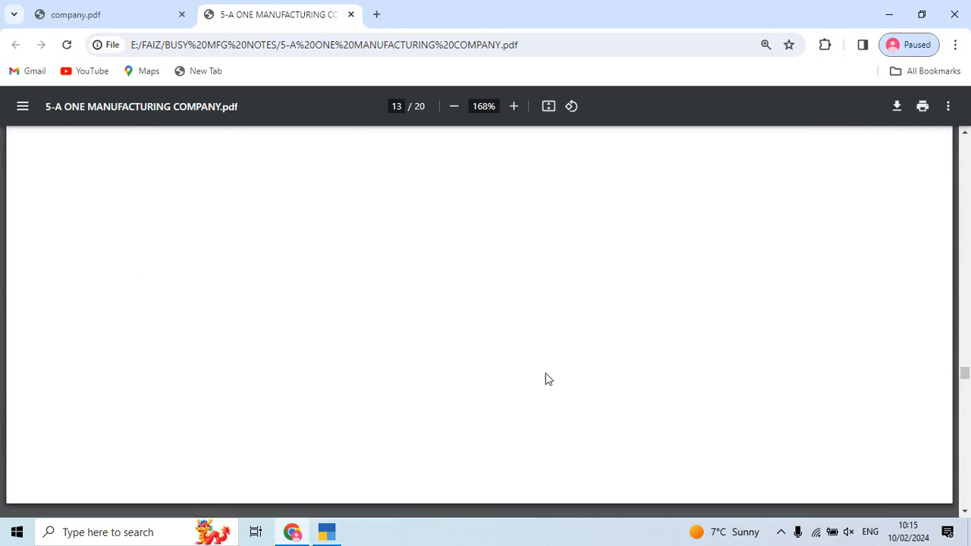
pyautogui.scroll(-3, 549, 378)
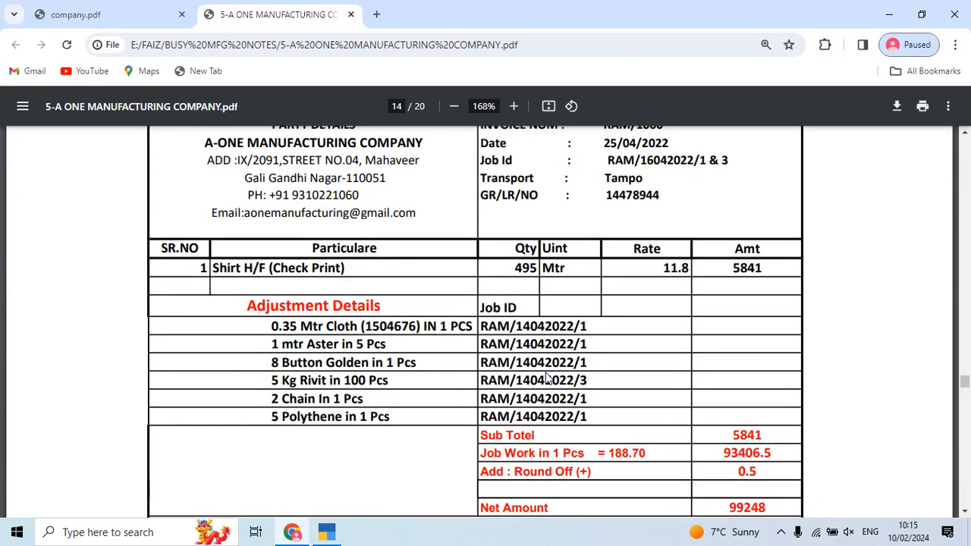
pyautogui.hotkey('alt', 'Tab')
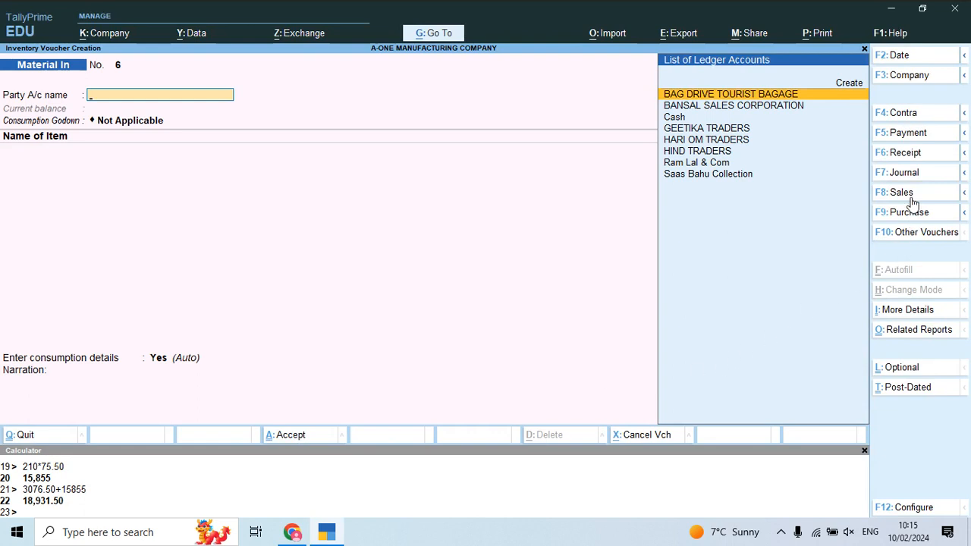
pyautogui.click(915, 232)
pyautogui.press('Down')
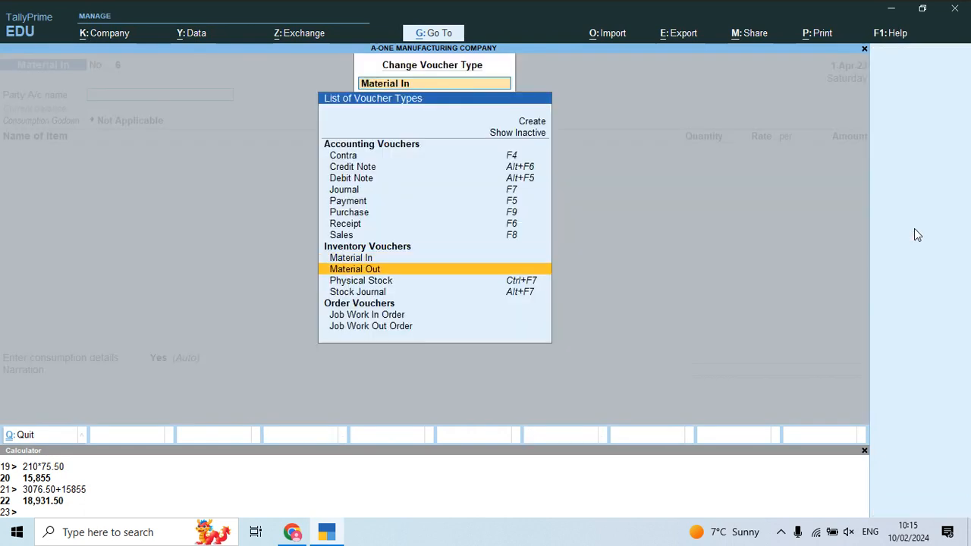
pyautogui.press('Down')
pyautogui.press('Down')
pyautogui.press('Down')
pyautogui.press('Down')
pyautogui.press('Return')
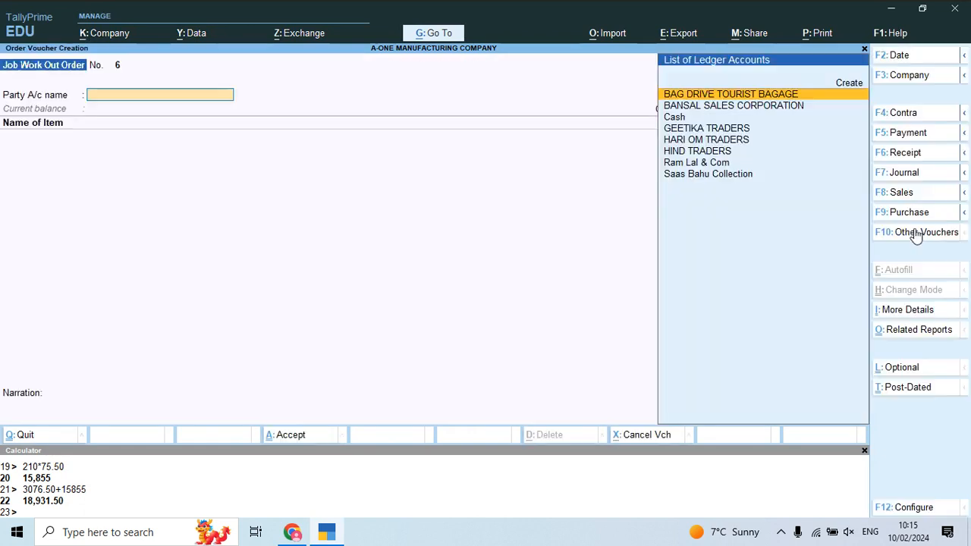
# Check the bill's issuing party in the Chrome PDF and choose Ram Lal & Com as the party account in TallyPrime
pyautogui.hotkey('alt', 'Tab')
pyautogui.scroll(1, 916, 234)
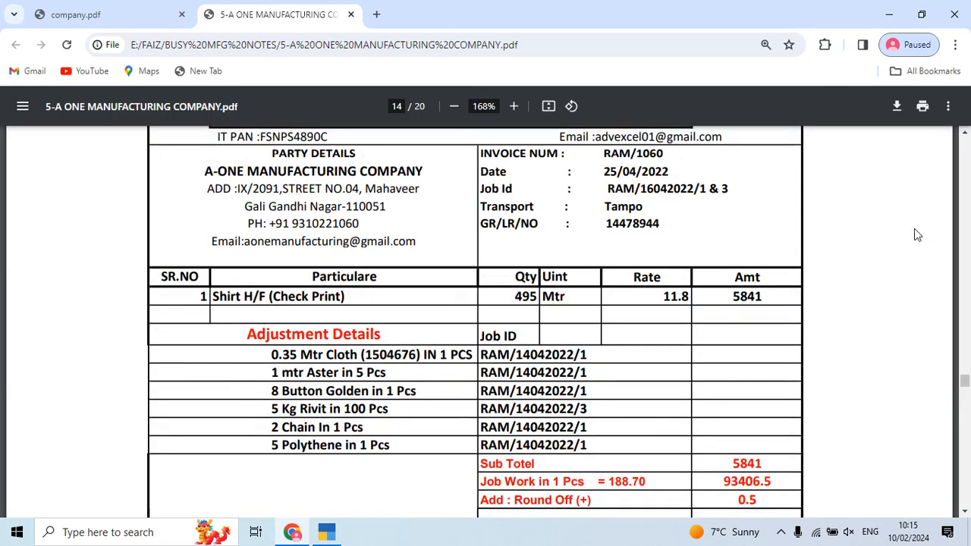
pyautogui.scroll(1, 913, 234)
pyautogui.scroll(1, 913, 234)
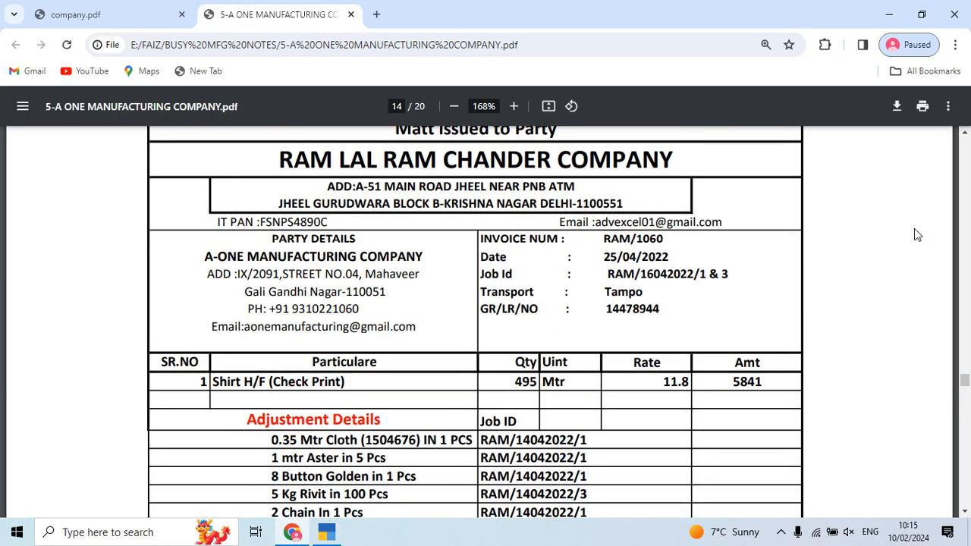
pyautogui.hotkey('alt', 'Tab')
pyautogui.press('Down')
pyautogui.press('Down')
pyautogui.press('Down')
pyautogui.press('Down')
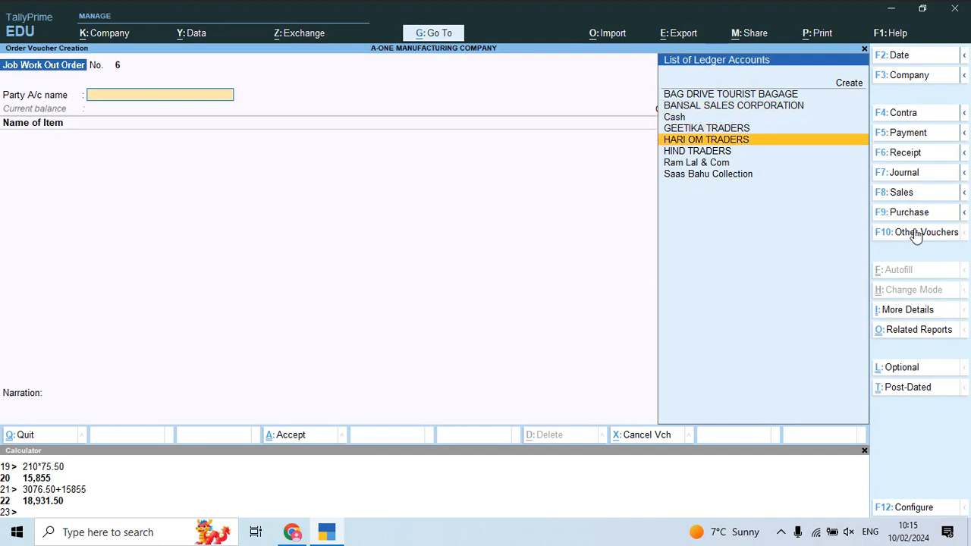
pyautogui.press('Down')
pyautogui.press('Down')
pyautogui.press('Return')
# Accept the blank dispatch details, the default party details and order number 6
pyautogui.press('Return')
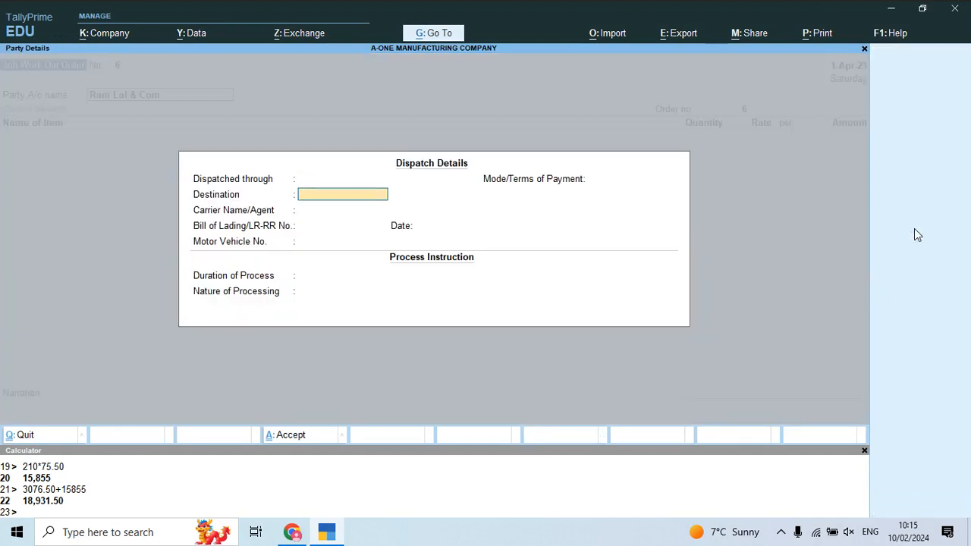
pyautogui.hotkey('ctrl', 'a')
pyautogui.hotkey('ctrl', 'a')
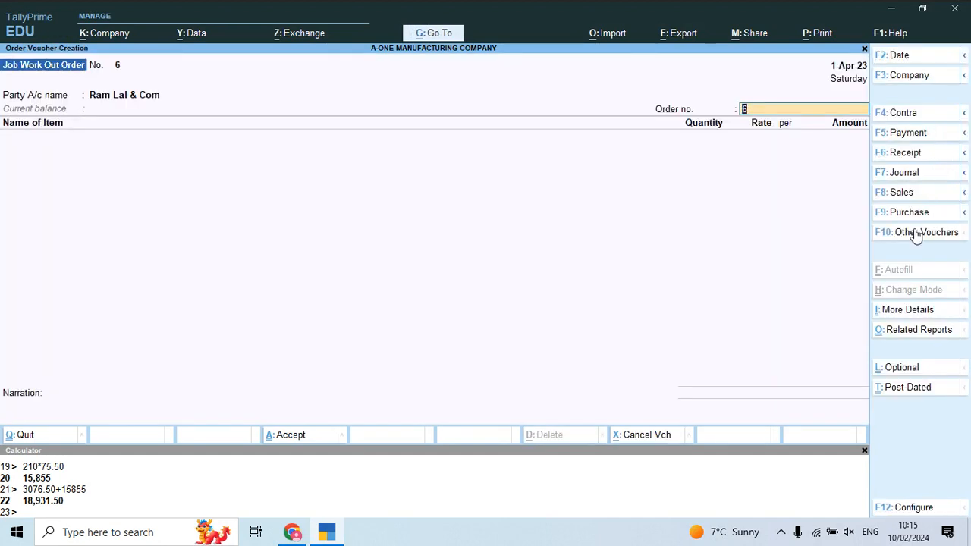
pyautogui.press('Return')
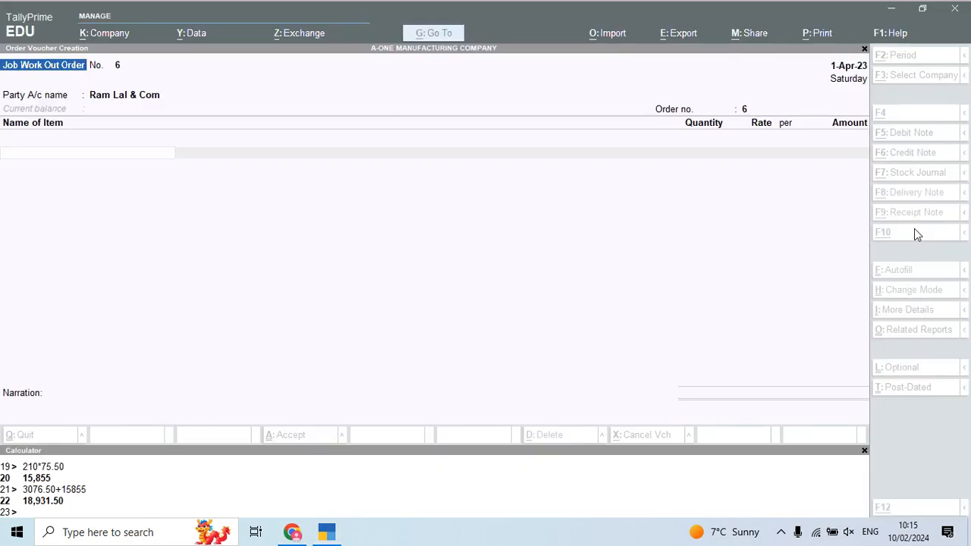
# Choose Shirt H/F (Check Print) as the order item, with components tracked and a due date of 1-Apr-23
pyautogui.write('Shir')
pyautogui.press('Down')
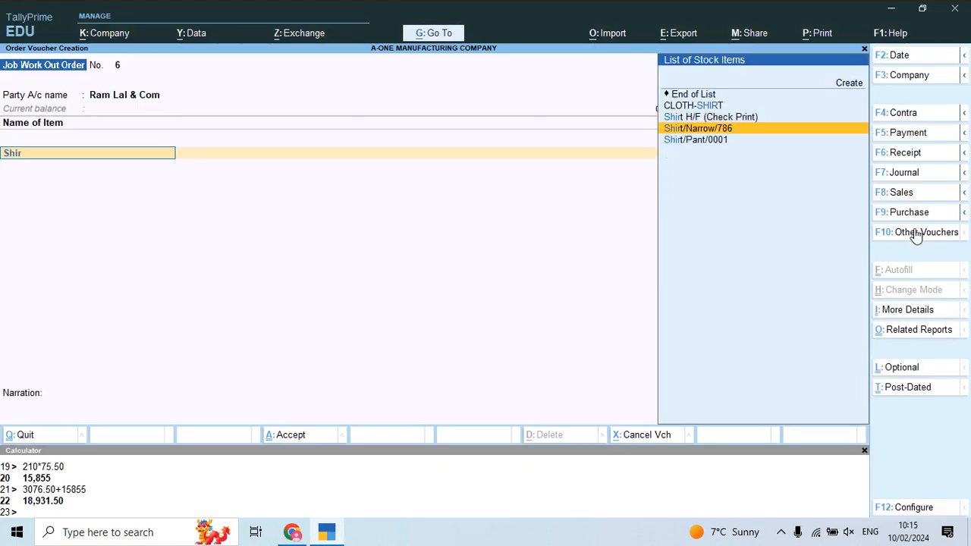
pyautogui.press('Up')
pyautogui.press('Return')
pyautogui.press('Return')
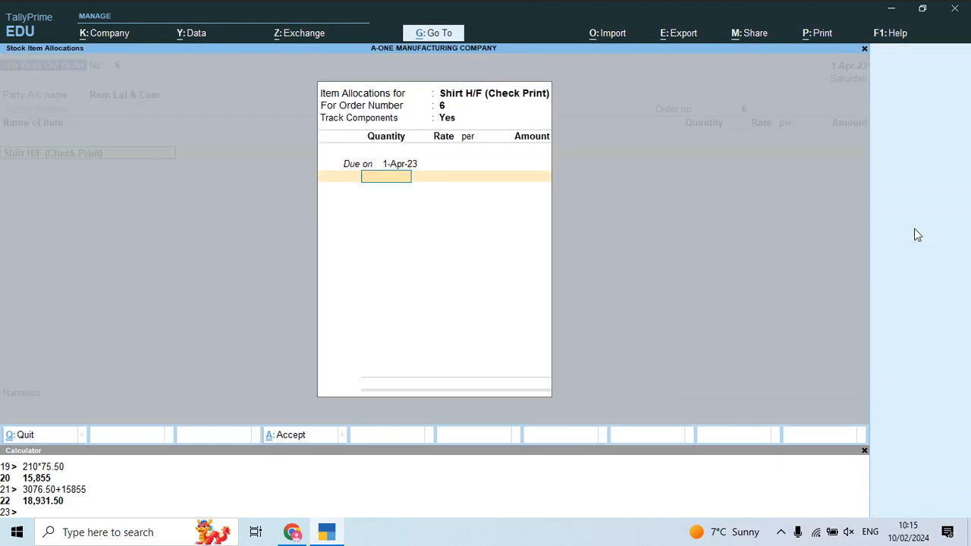
# Set the shirt quantity to 495 PCS and fill its components from Shirt Hf Check Print, keeping the cloth as Pending to Issue
pyautogui.write('4')
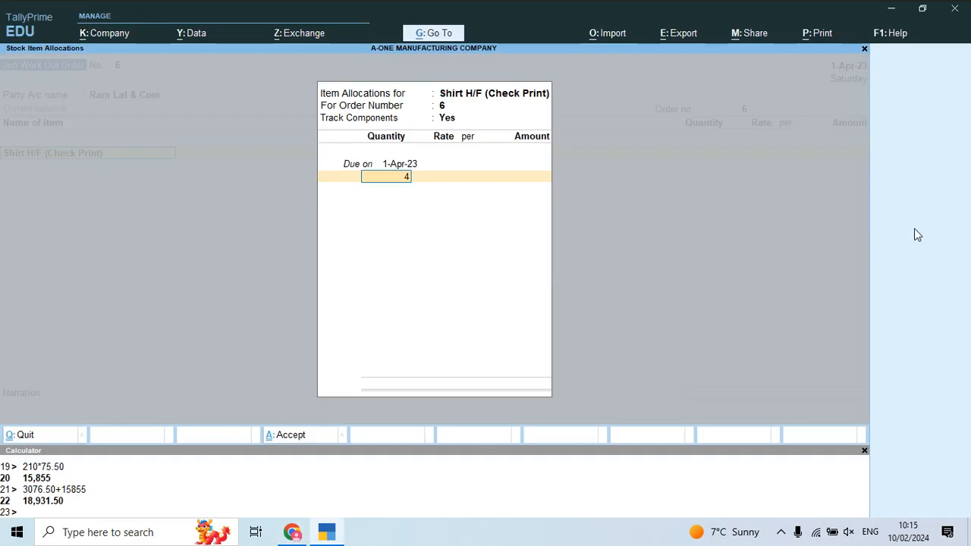
pyautogui.write('95')
pyautogui.press('Return')
pyautogui.press('Return')
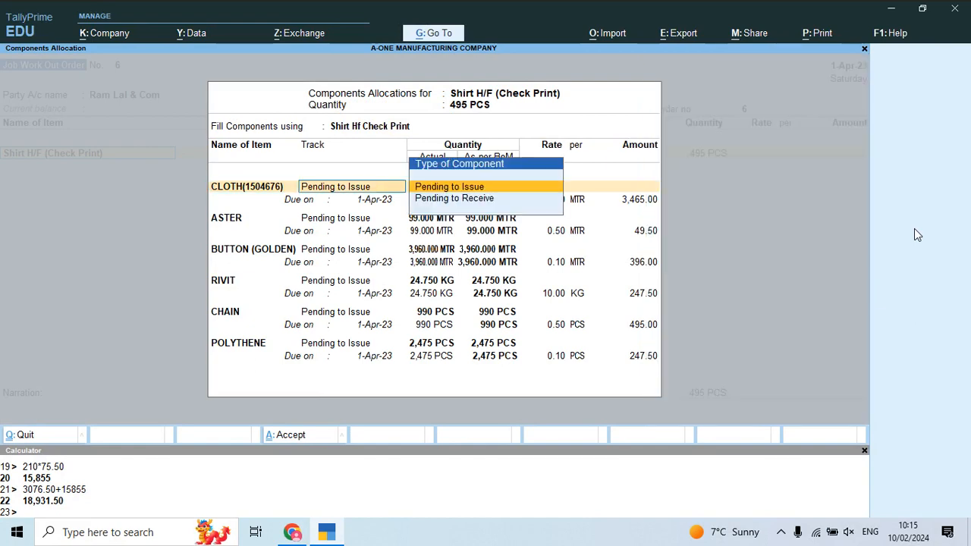
pyautogui.press('Return')
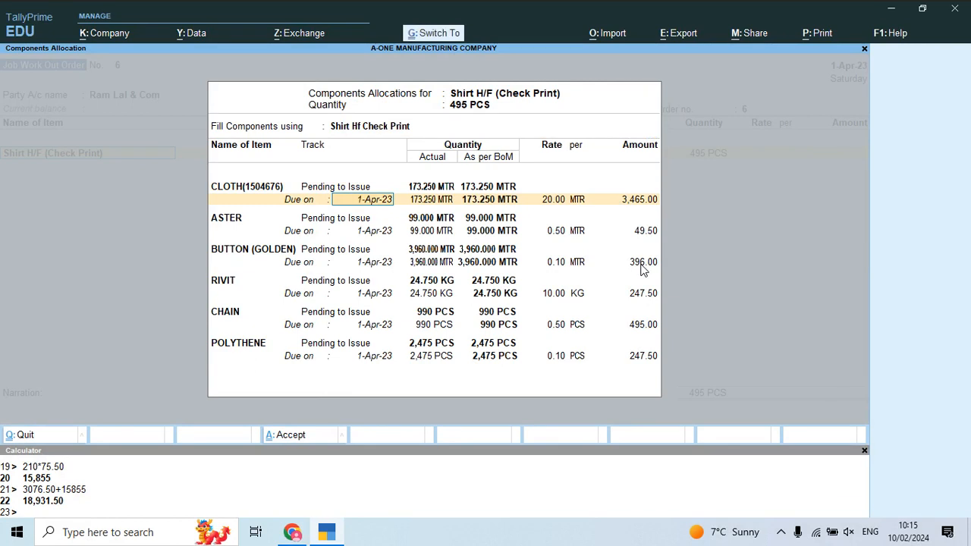
# Add up the six component amounts in the calculator as 3465+49.50+396+247.50+495+247.50
pyautogui.hotkey('ctrl', 'n')
pyautogui.write('3465')
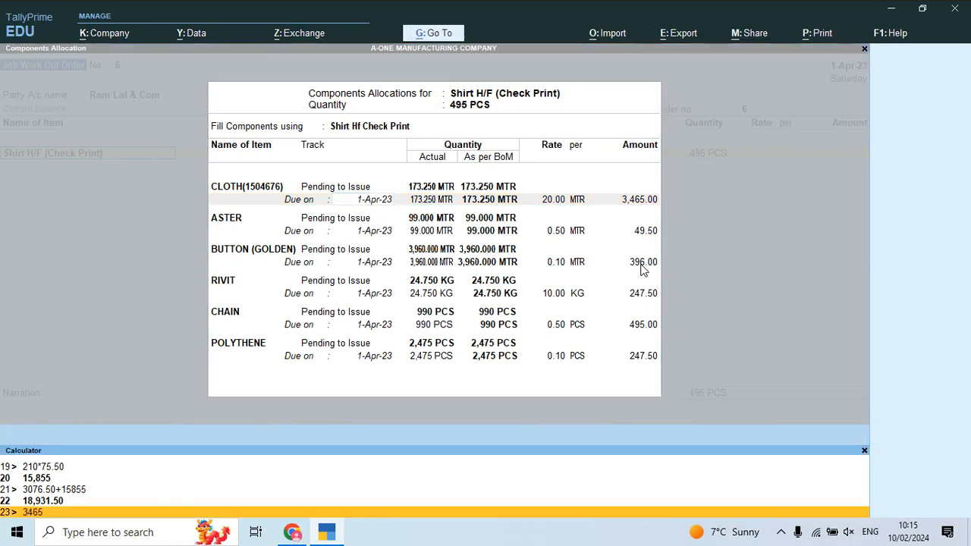
pyautogui.write('+49.50+396+247.50+495')
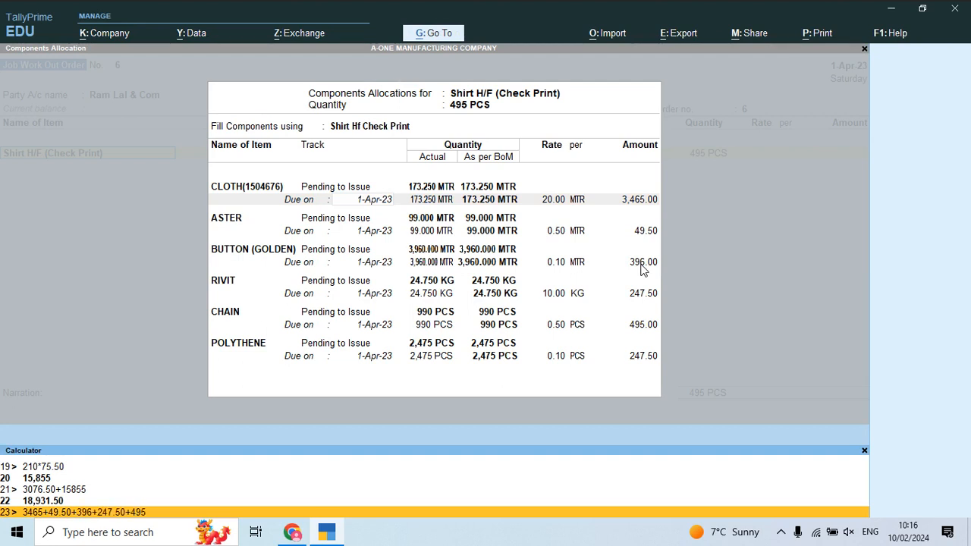
pyautogui.write('+247.50')
pyautogui.press('Return')
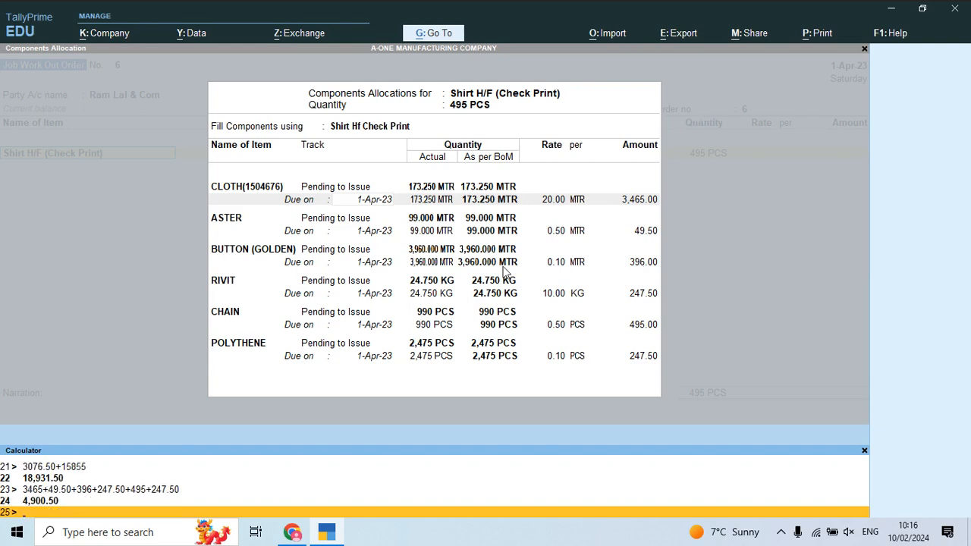
# Check the shirt's job work rate in the browser PDF and multiply 495*188.70 in TallyPrime's calculator
pyautogui.hotkey('alt', 'Tab')
pyautogui.scroll(-3, 507, 273)
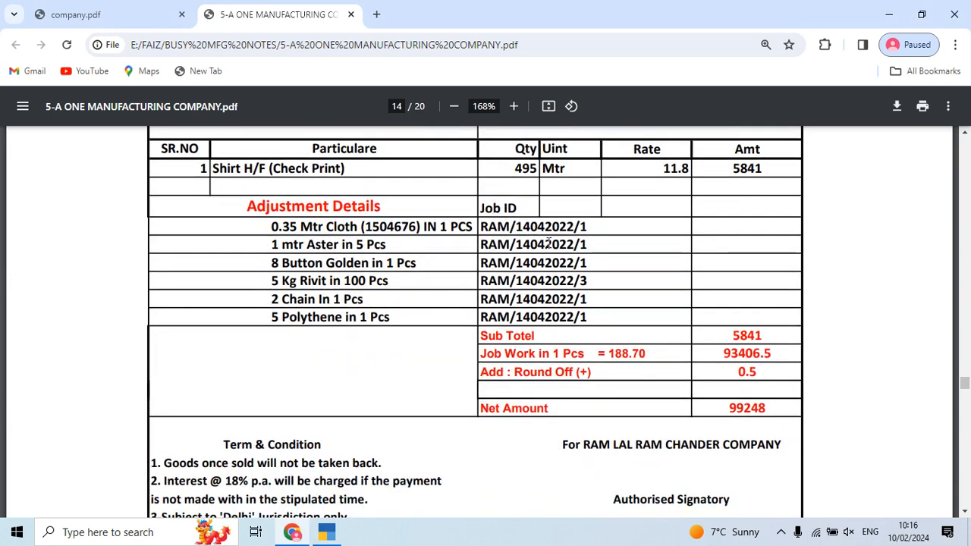
pyautogui.hotkey('alt', 'Tab')
pyautogui.write('49')
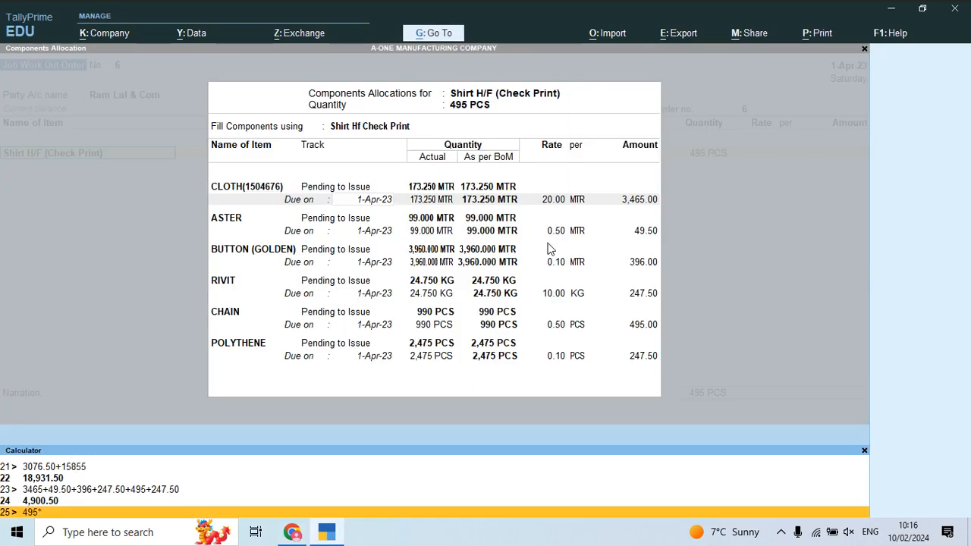
pyautogui.write('5*188')
pyautogui.hotkey('alt', 'Tab')
pyautogui.hotkey('alt', 'Tab')
pyautogui.write('.70')
pyautogui.press('Return')
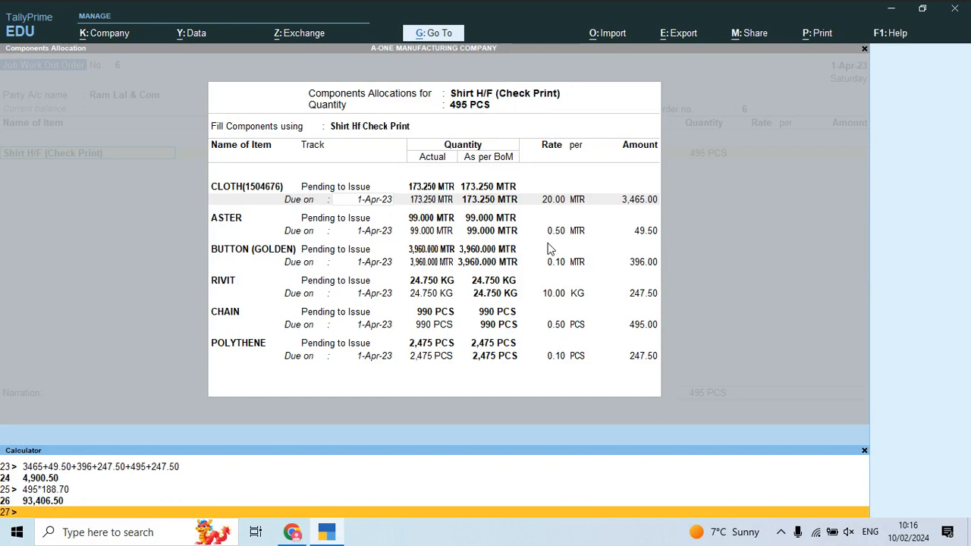
pyautogui.write('1')
pyautogui.press('Return')
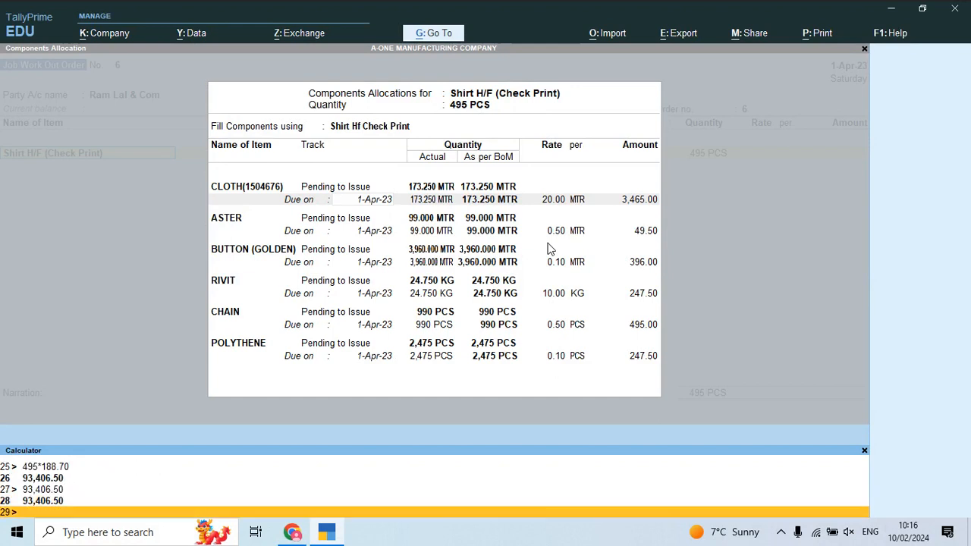
# Add the component total and the job work charge in the calculator as 4900.50+93406.50
pyautogui.write('49')
pyautogui.press('Up')
pyautogui.press('Up')
pyautogui.press('Up')
pyautogui.press('Up')
pyautogui.press('Up')
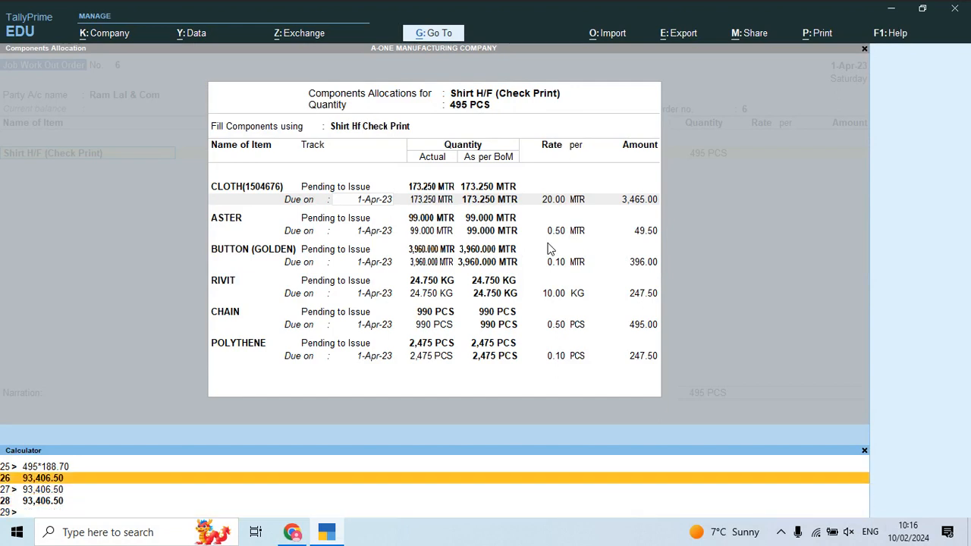
pyautogui.press('Down')
pyautogui.press('Down')
pyautogui.press('Down')
pyautogui.press('Down')
pyautogui.press('Down')
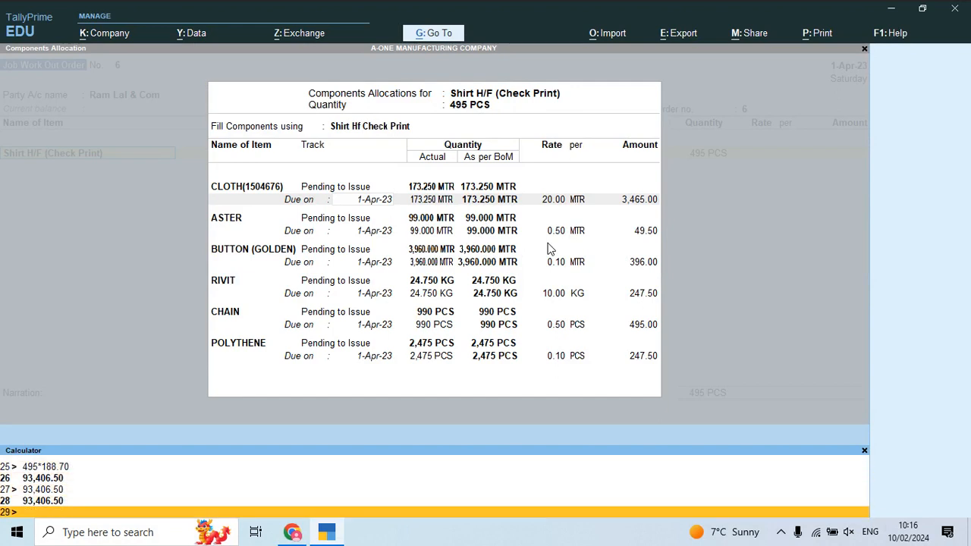
pyautogui.write('4900.50+93406.50')
pyautogui.press('Return')
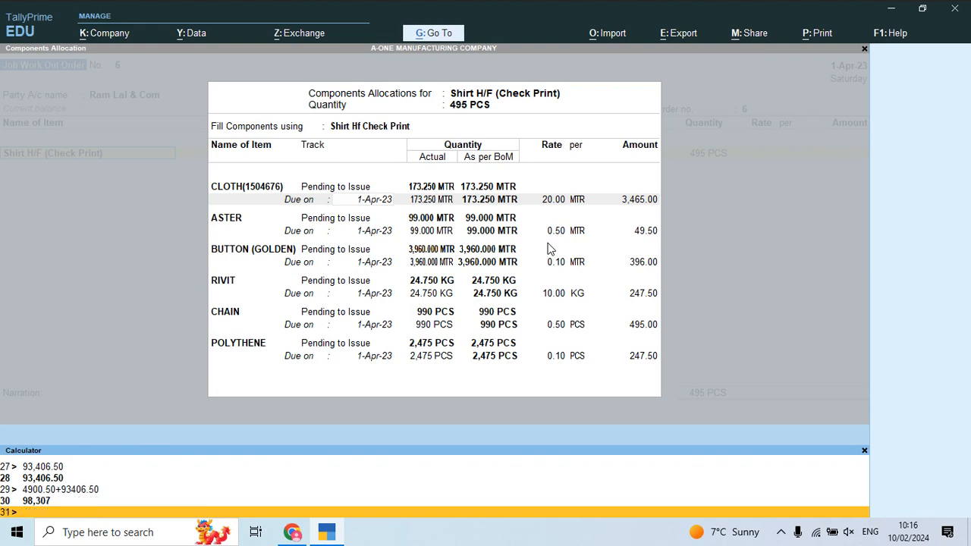
# Accept the component allocations and set the amount for the 495 PCS of Shirt H/F (Check Print) to 98307
pyautogui.hotkey('ctrl', 'm')
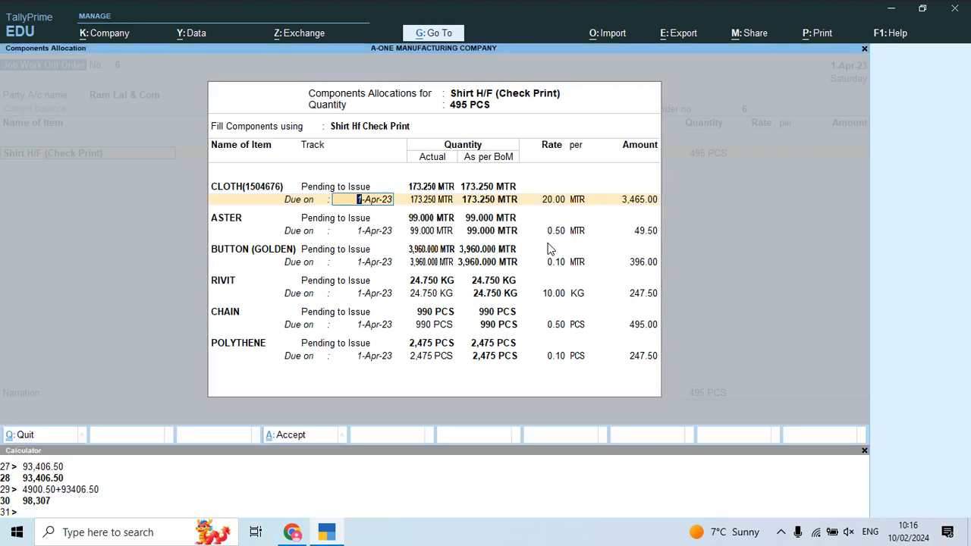
pyautogui.press('Return')
pyautogui.press('Return')
pyautogui.press('Return')
pyautogui.hotkey('ctrl', 'a')
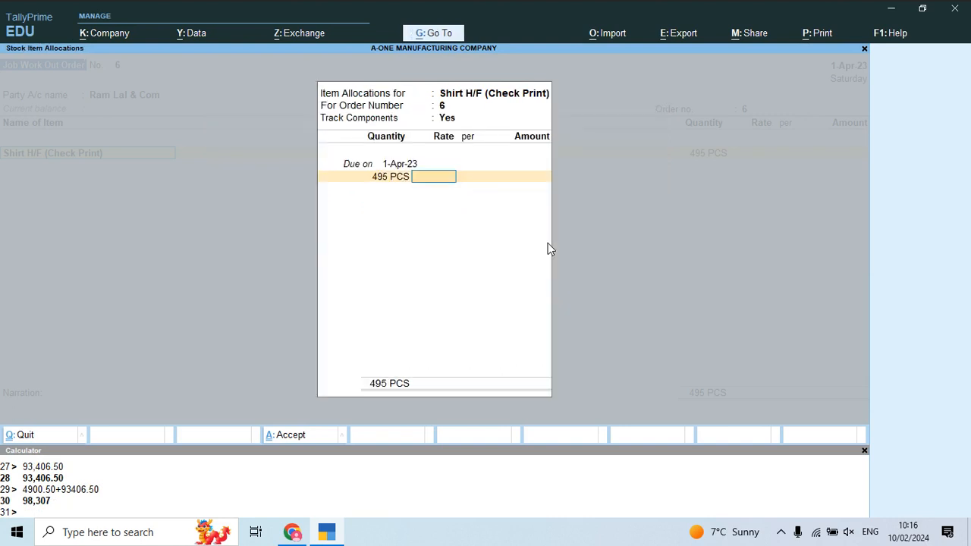
pyautogui.write('98307')
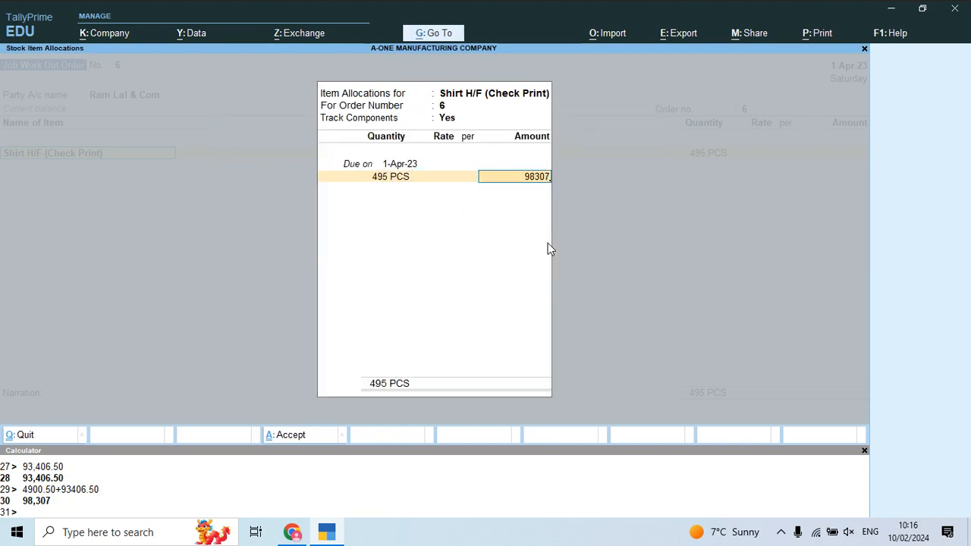
pyautogui.press('Return')
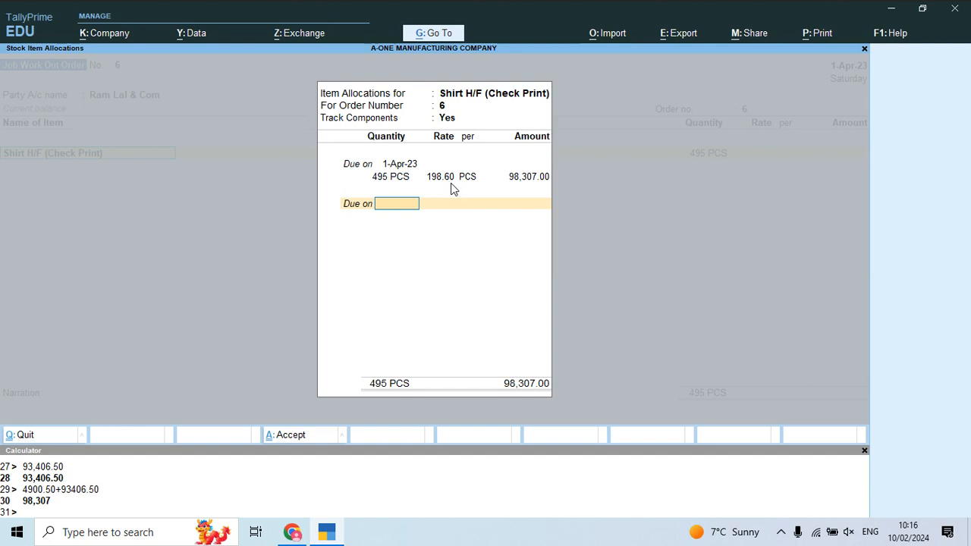
pyautogui.press('Return')
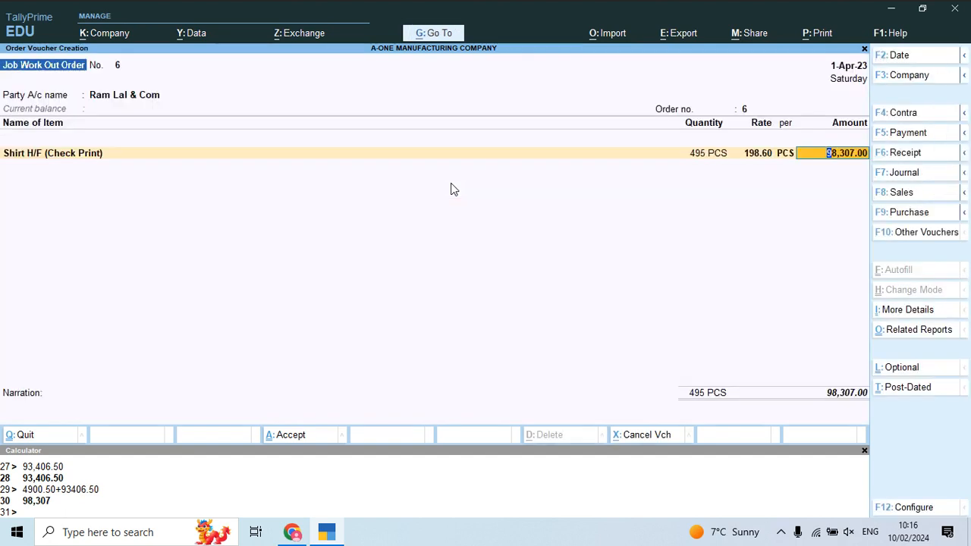
# Save job work out order 6 with a blank narration and skip printing it
pyautogui.press('Return')
pyautogui.press('Return')
pyautogui.press('Return')
pyautogui.press('Return')
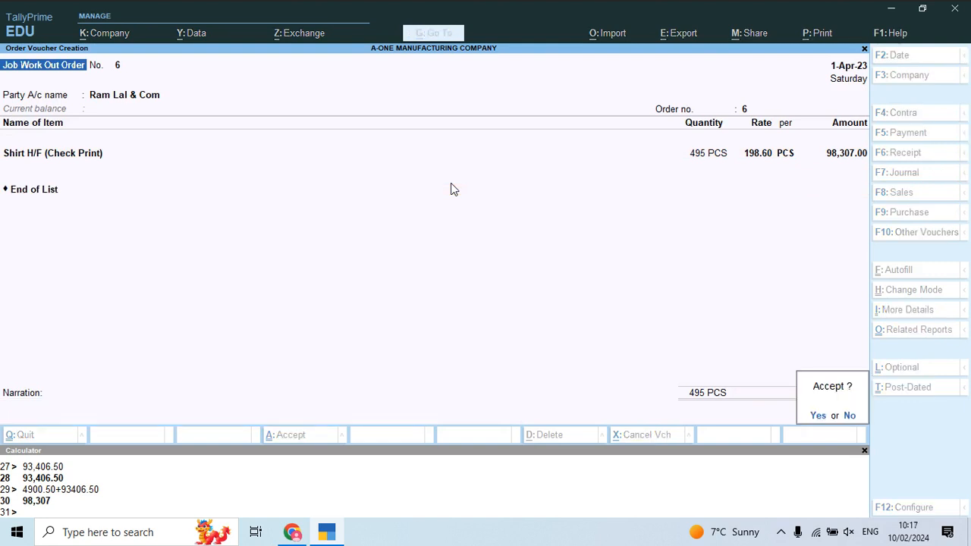
pyautogui.press('Return')
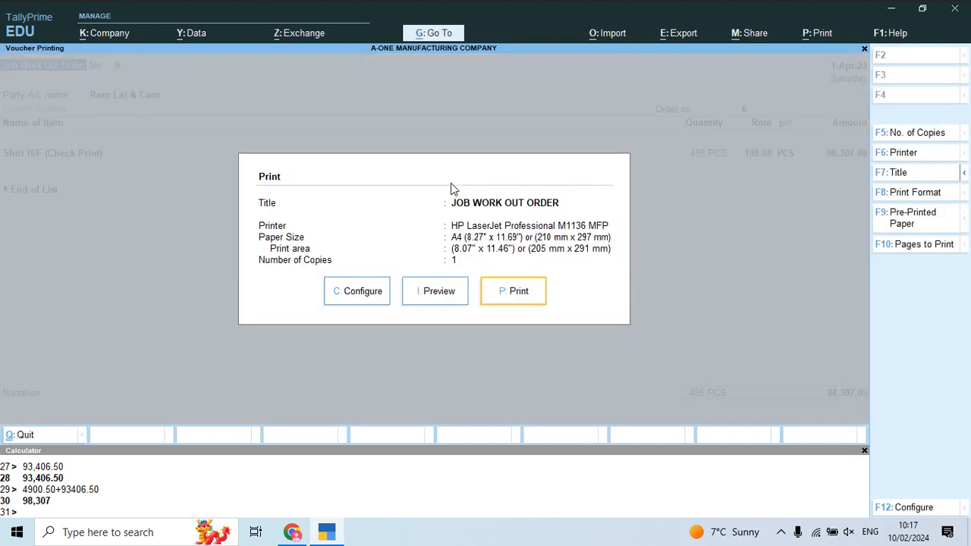
pyautogui.press('Escape')
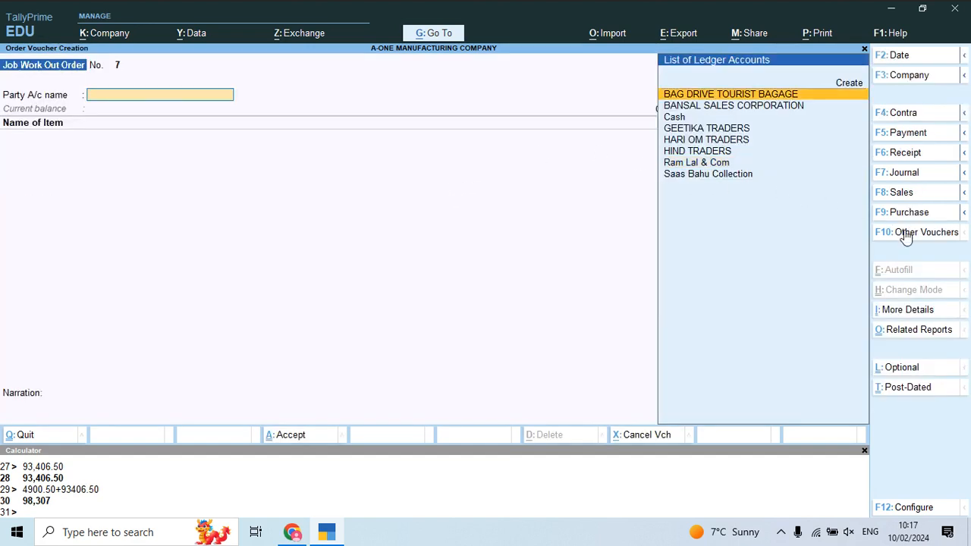
pyautogui.click(903, 231)
pyautogui.press('Up')
pyautogui.press('Up')
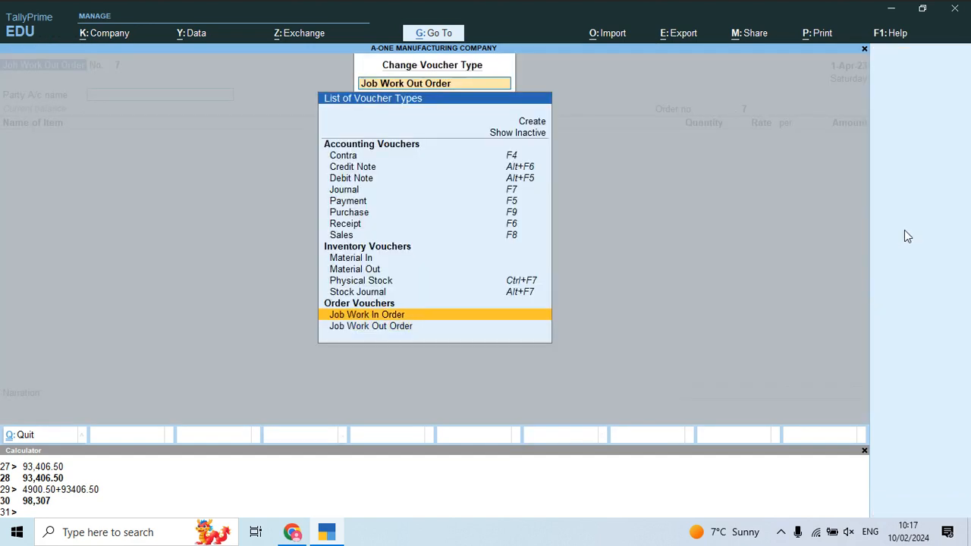
pyautogui.press('Up')
pyautogui.press('Up')
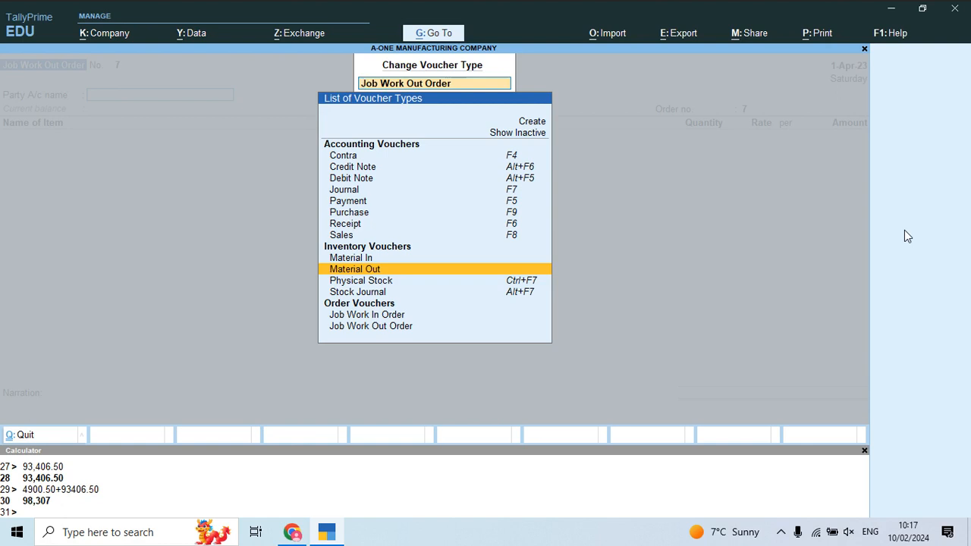
pyautogui.press('Return')
pyautogui.press('Down')
pyautogui.press('Down')
pyautogui.press('Down')
pyautogui.press('Down')
pyautogui.press('Down')
pyautogui.press('Down')
pyautogui.press('Down')
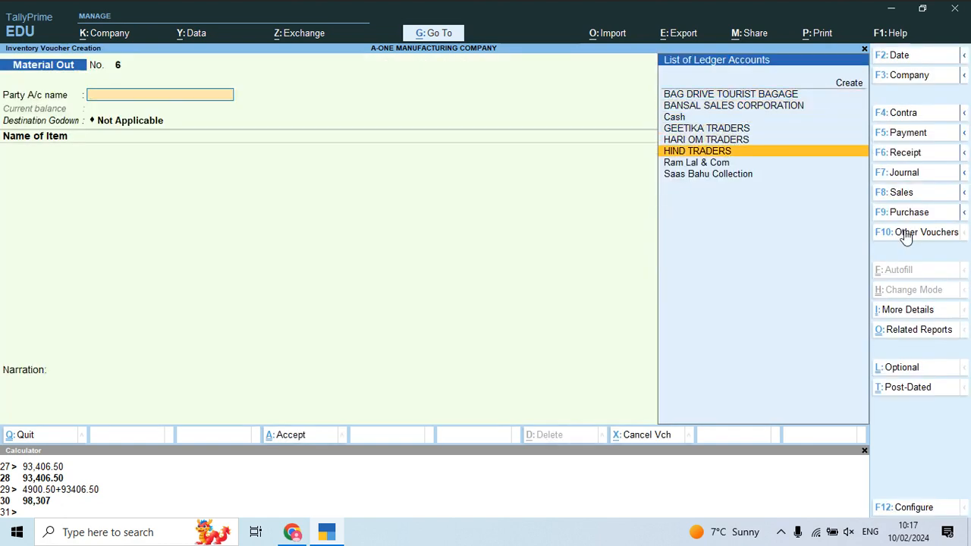
pyautogui.press('Up')
pyautogui.press('Return')
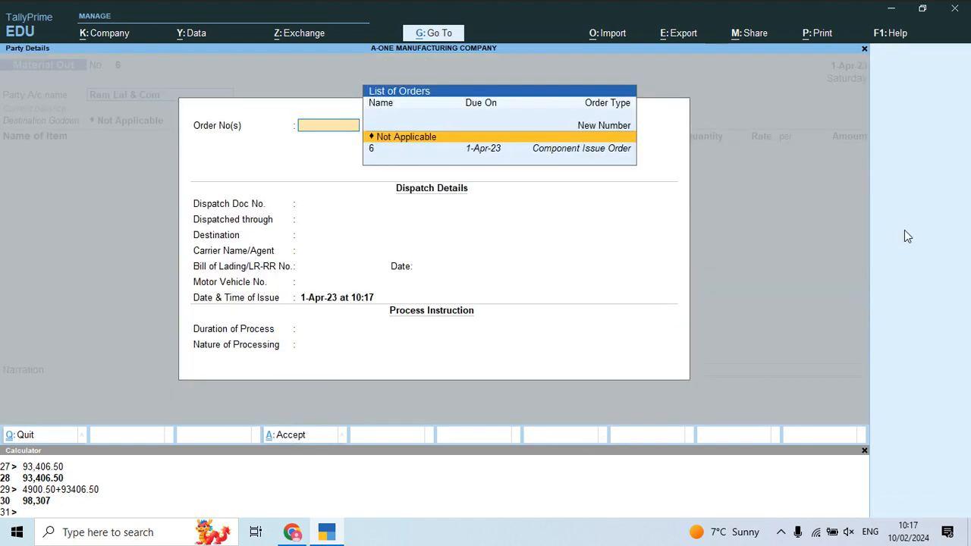
pyautogui.press('Down')
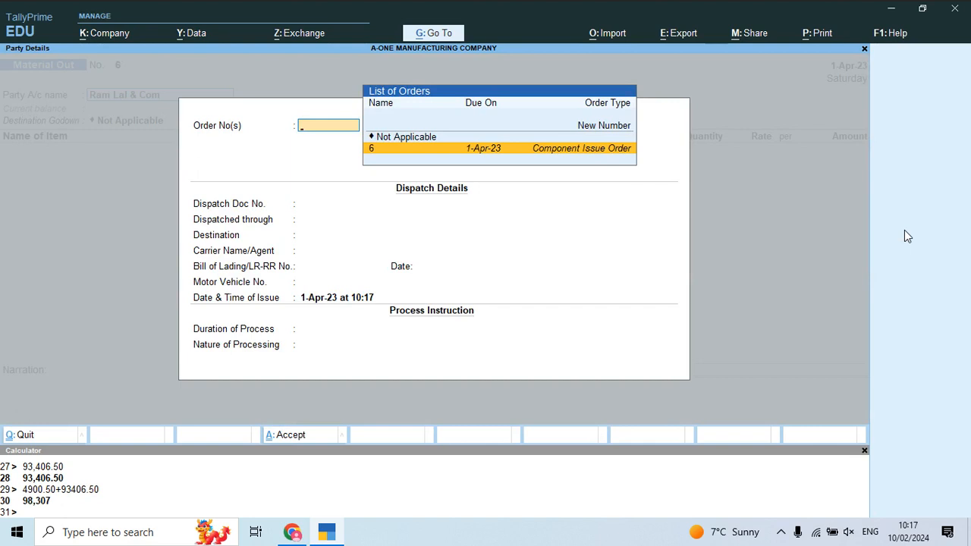
pyautogui.press('Escape')
pyautogui.press('Escape')
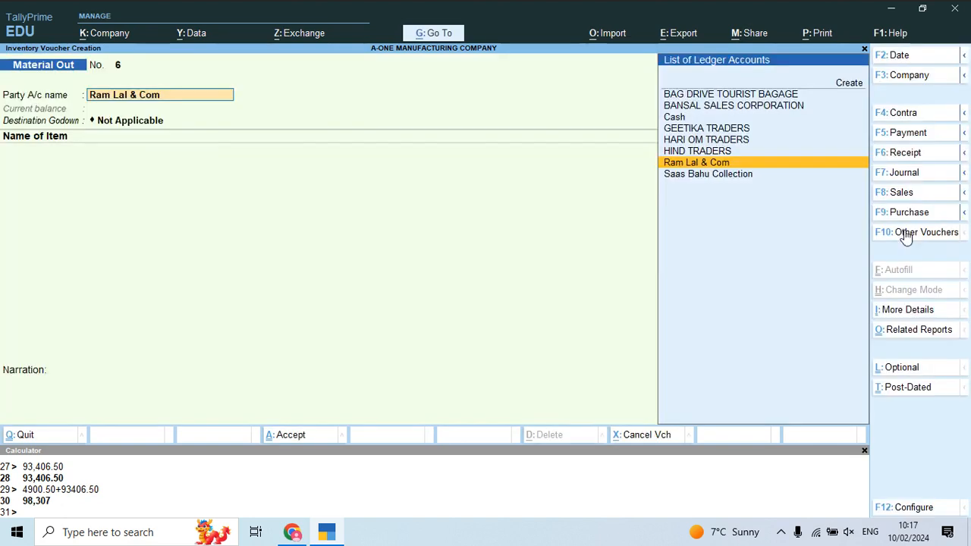
pyautogui.press('Escape')
pyautogui.press('Return')
# Open job work out order 6 of Ram Lal & Com from the Day Book to check its entry
pyautogui.press('Down')
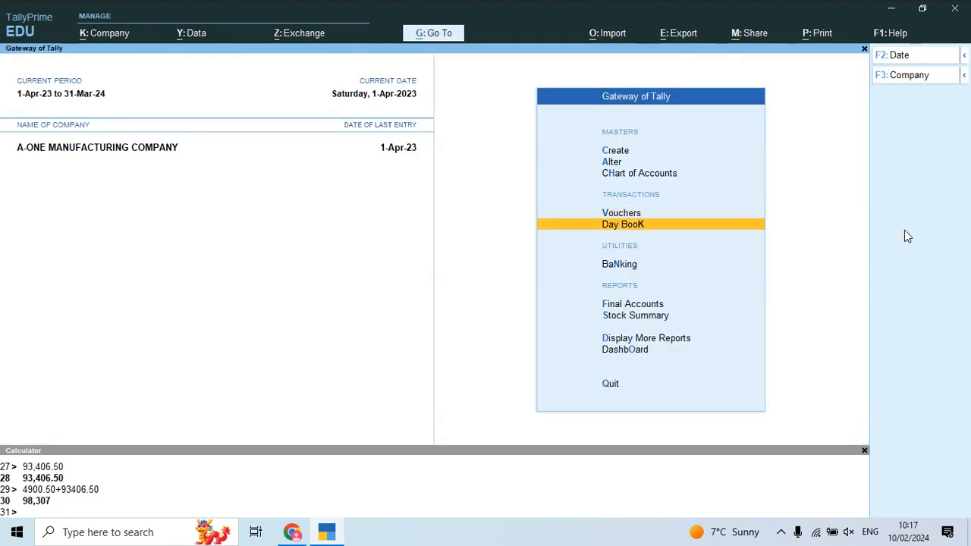
pyautogui.press('Return')
pyautogui.press('Down')
pyautogui.press('Down')
pyautogui.press('Down')
pyautogui.press('Down')
pyautogui.press('Down')
pyautogui.press('Down')
pyautogui.press('Down')
pyautogui.press('Down')
pyautogui.press('Down')
pyautogui.press('Up')
pyautogui.press('Up')
pyautogui.press('Up')
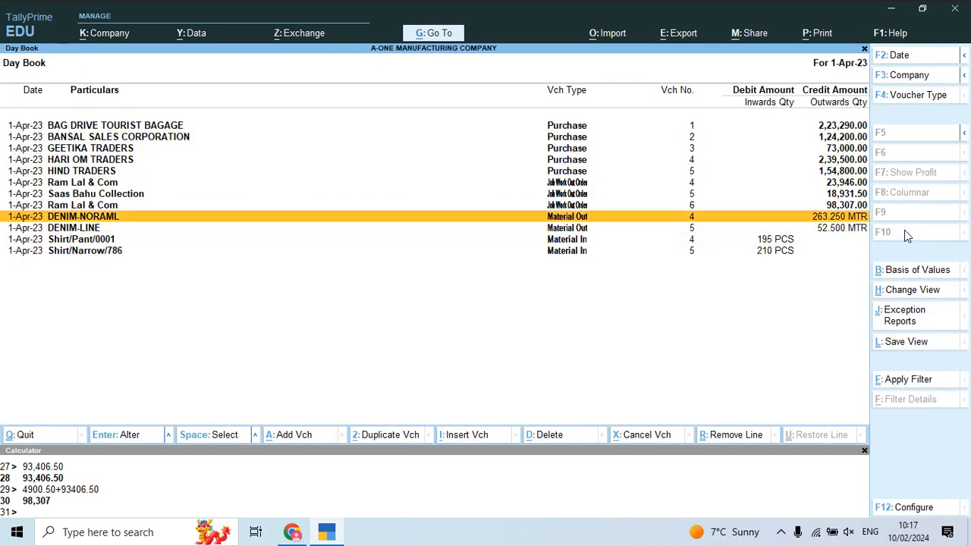
pyautogui.press('Up')
pyautogui.press('Return')
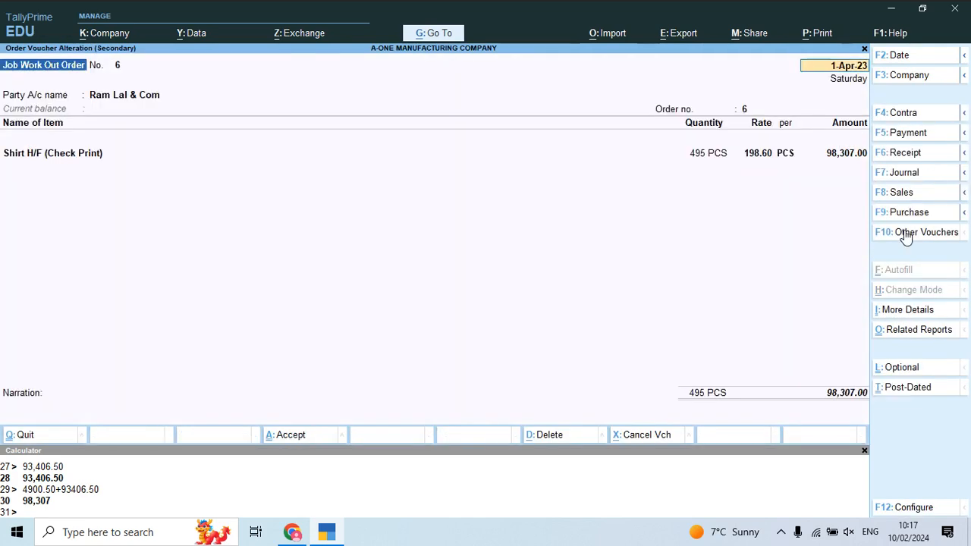
pyautogui.press('Escape')
pyautogui.press('Escape')
# Start a new Material Out voucher
pyautogui.press('Up')
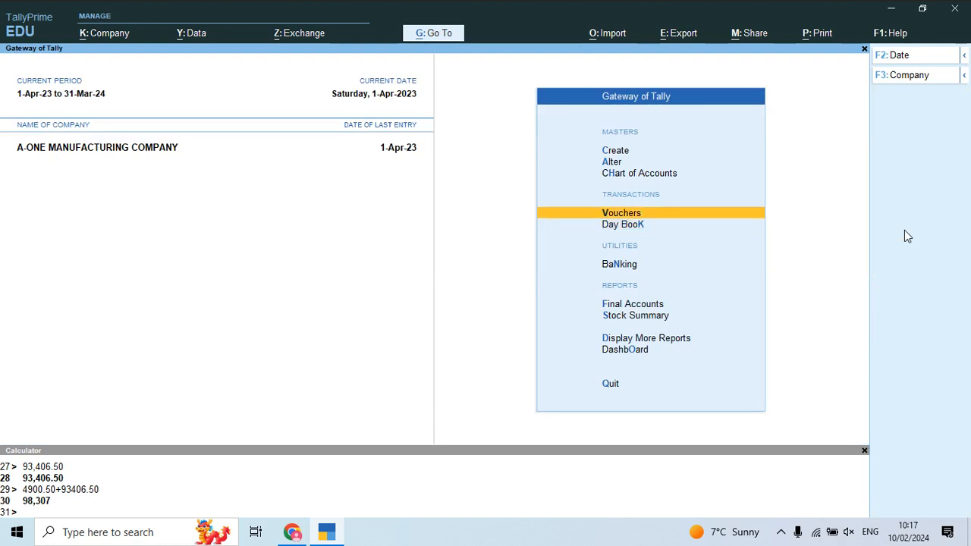
pyautogui.press('Return')
pyautogui.click(905, 237)
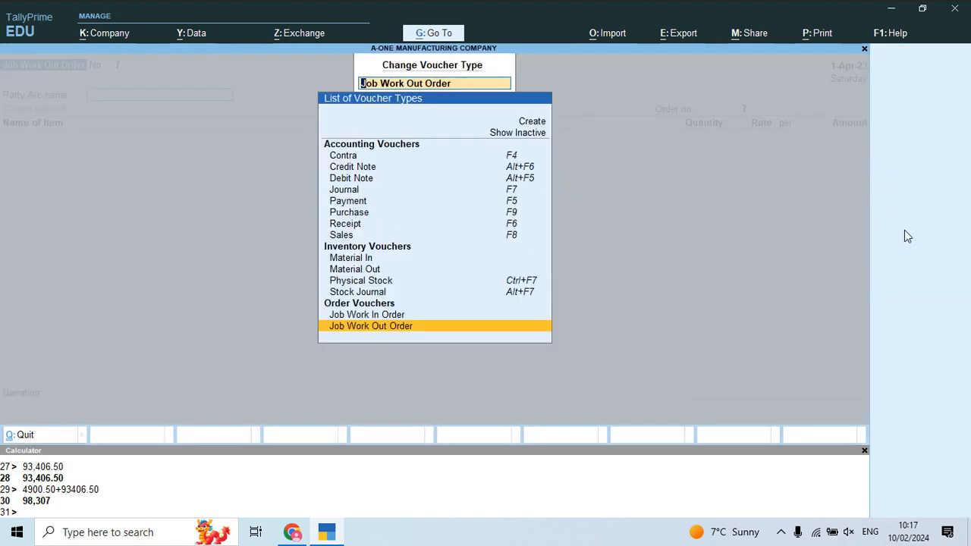
pyautogui.press('Up')
pyautogui.press('Up')
pyautogui.press('Up')
pyautogui.press('Down')
pyautogui.press('Up')
pyautogui.press('Up')
pyautogui.press('Up')
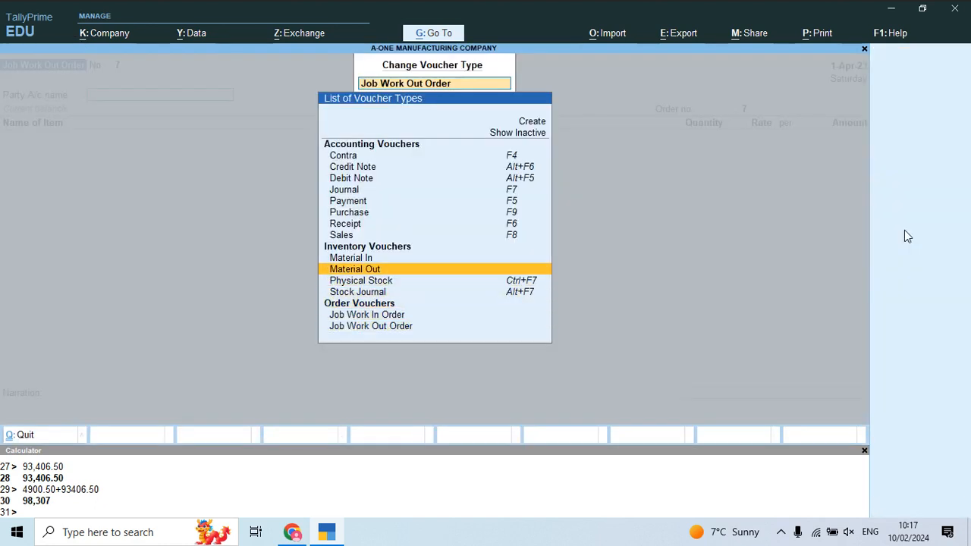
pyautogui.press('Up')
pyautogui.press('Down')
pyautogui.press('Return')
# Choose Ram Lal & Com as the party with order number 6, leaving the dispatch details blank and accepting the default party details
pyautogui.press('Down')
pyautogui.press('Down')
pyautogui.press('Down')
pyautogui.press('Down')
pyautogui.press('Down')
pyautogui.press('Down')
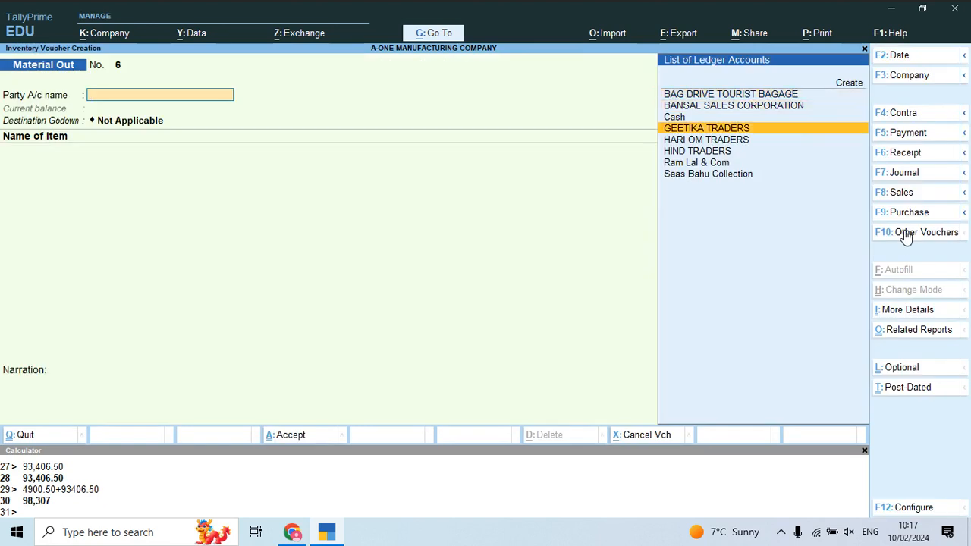
pyautogui.press('Return')
pyautogui.press('Down')
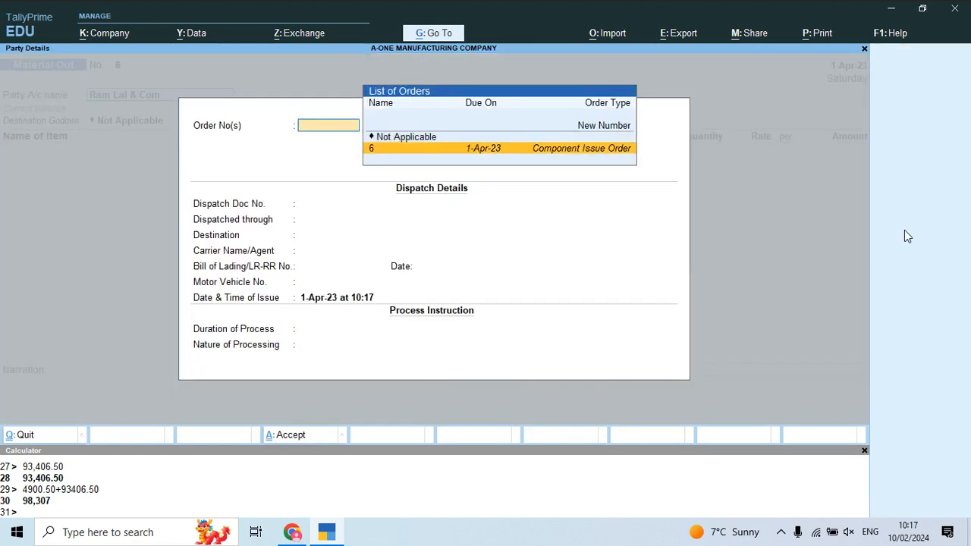
pyautogui.press('Return')
pyautogui.press('Return')
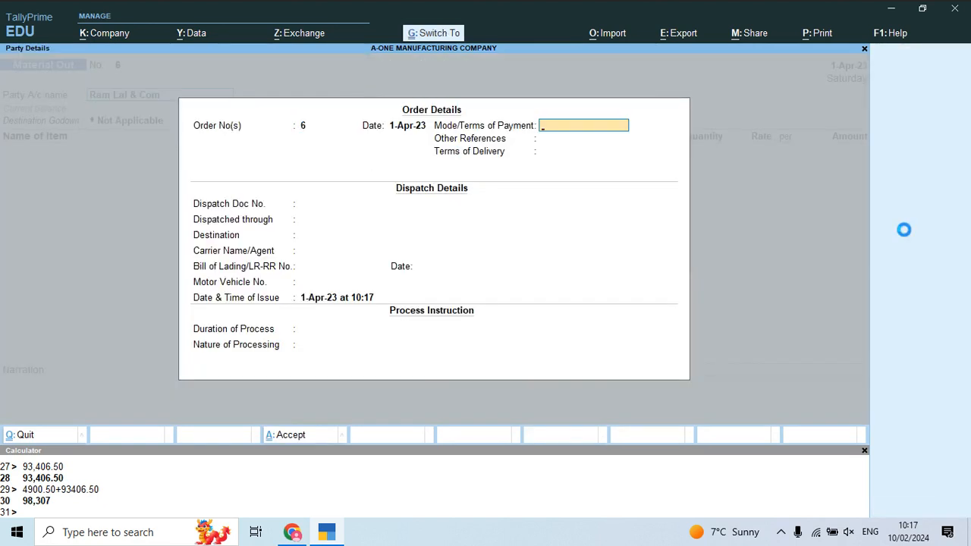
pyautogui.hotkey('ctrl', 'a')
pyautogui.hotkey('ctrl', 'a')
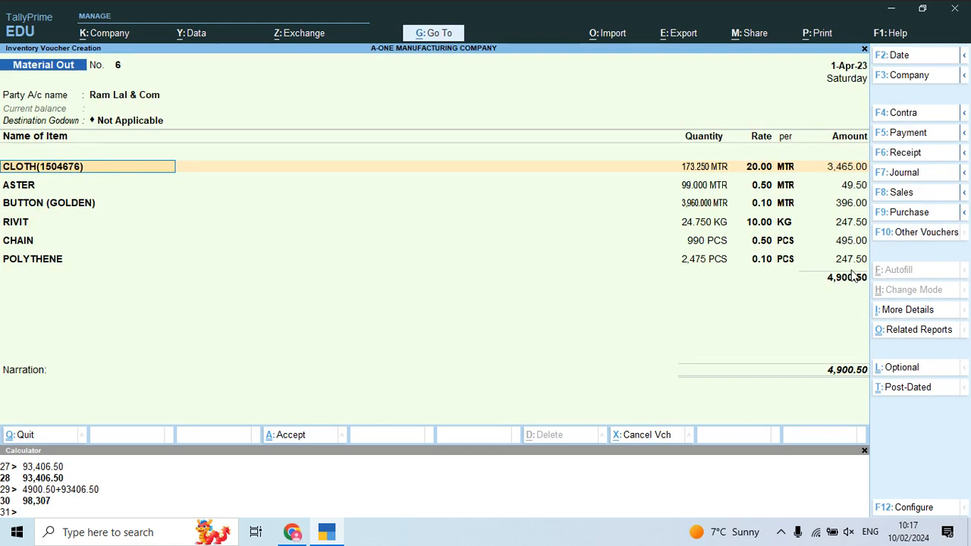
# Save the Material Out voucher with the components filled from order 6 and skip printing it
pyautogui.press('Return')
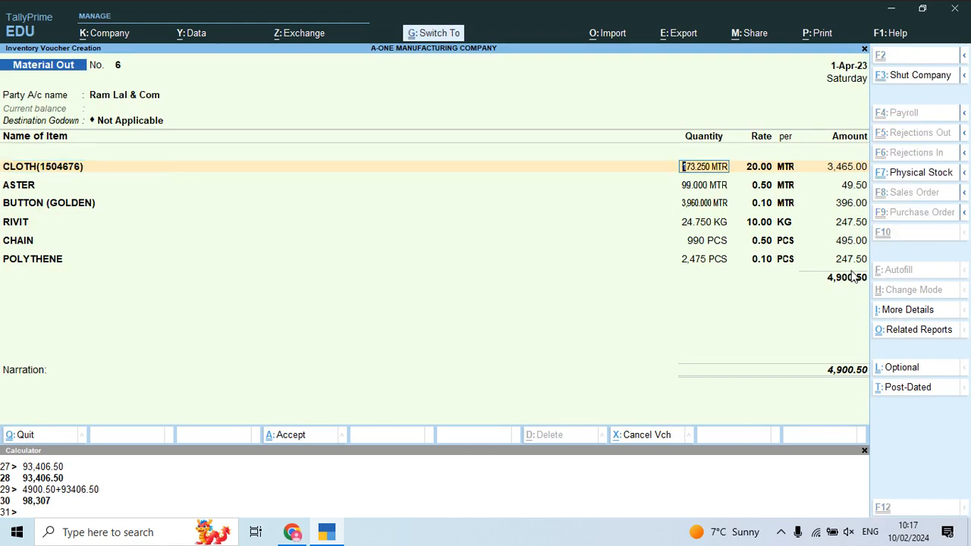
pyautogui.hotkey('alt', 'p')
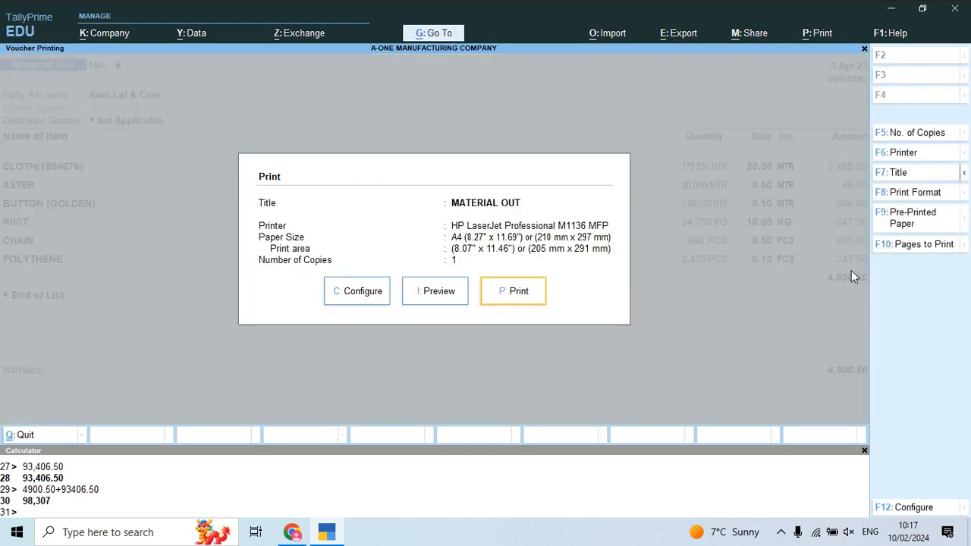
pyautogui.press('Escape')
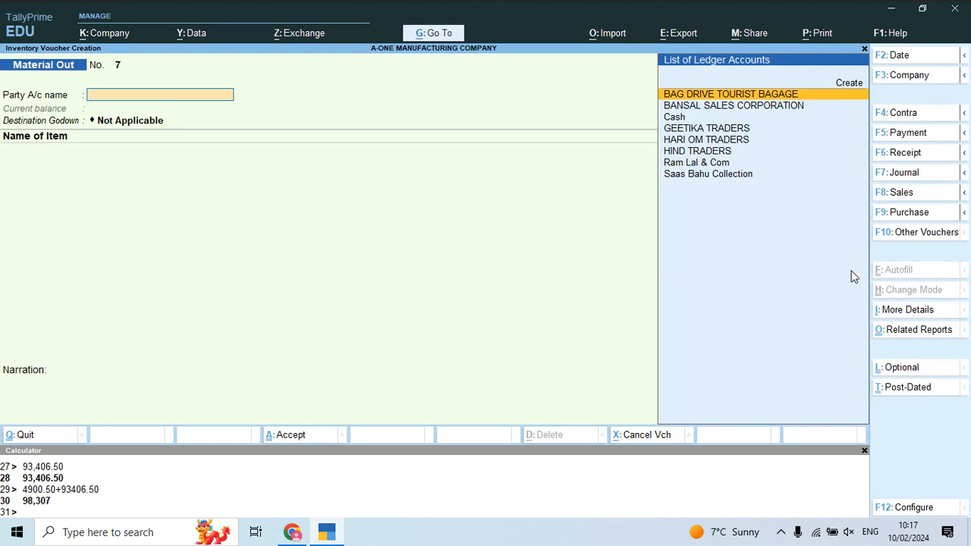
# Start a new Material In voucher and choose Ram Lal & Com as the party
pyautogui.click(909, 232)
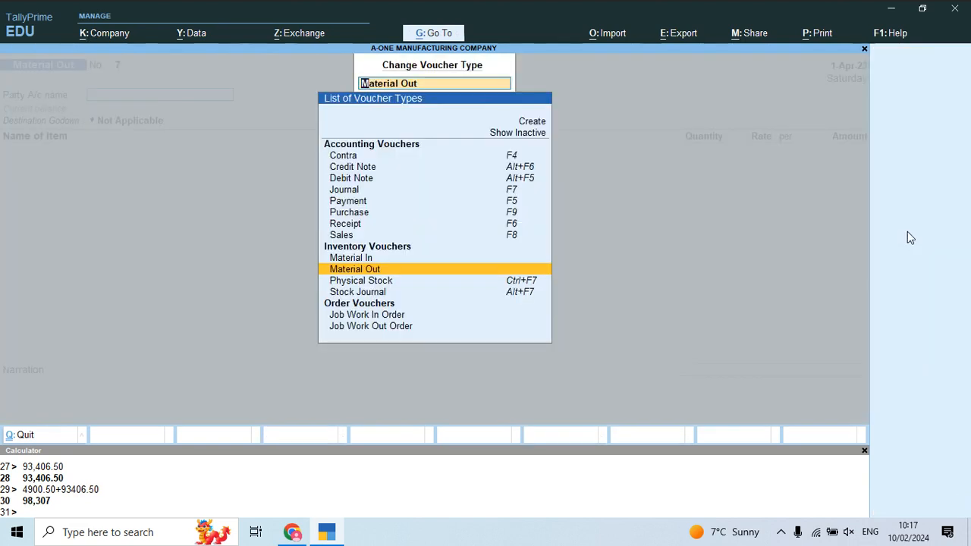
pyautogui.press('Up')
pyautogui.press('Return')
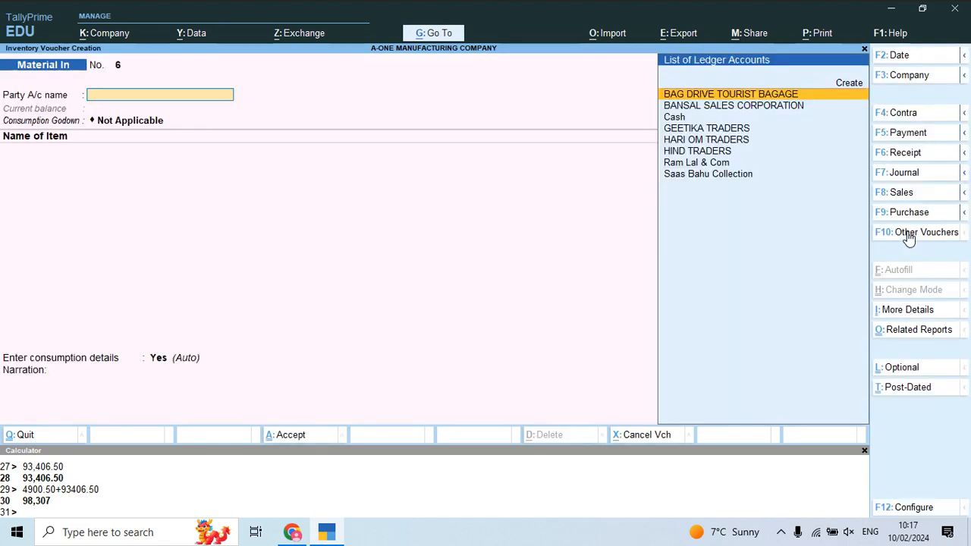
pyautogui.press('Down')
pyautogui.press('Down')
pyautogui.press('Down')
pyautogui.press('Down')
pyautogui.press('Down')
pyautogui.press('Down')
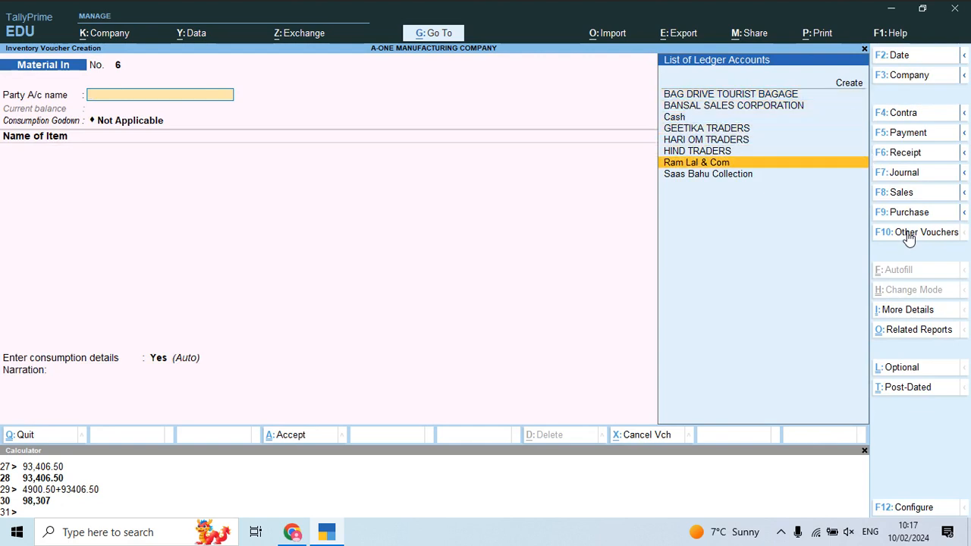
pyautogui.press('Return')
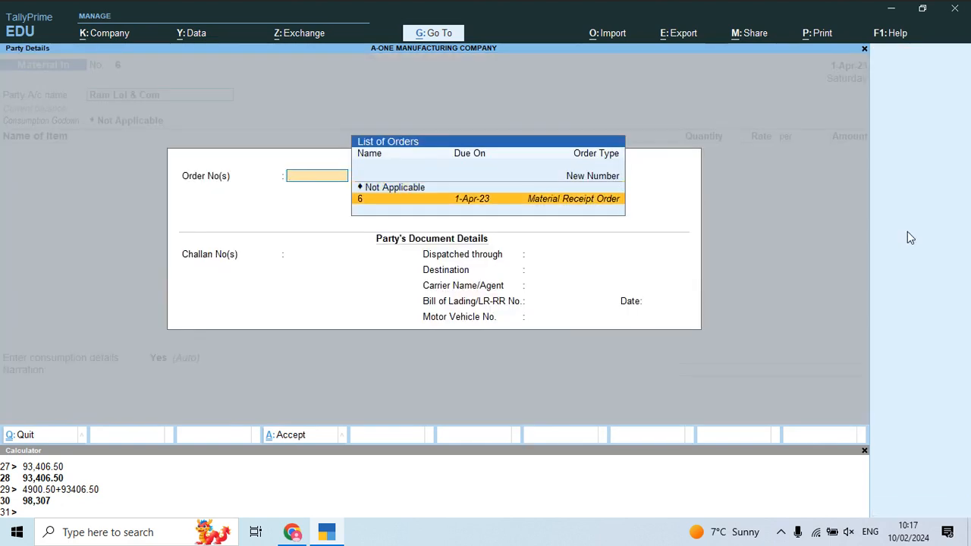
# Select order number 6, leave the remaining party details blank, and save the Material In voucher with the item filled from the order
pyautogui.press('Return')
pyautogui.press('Return')
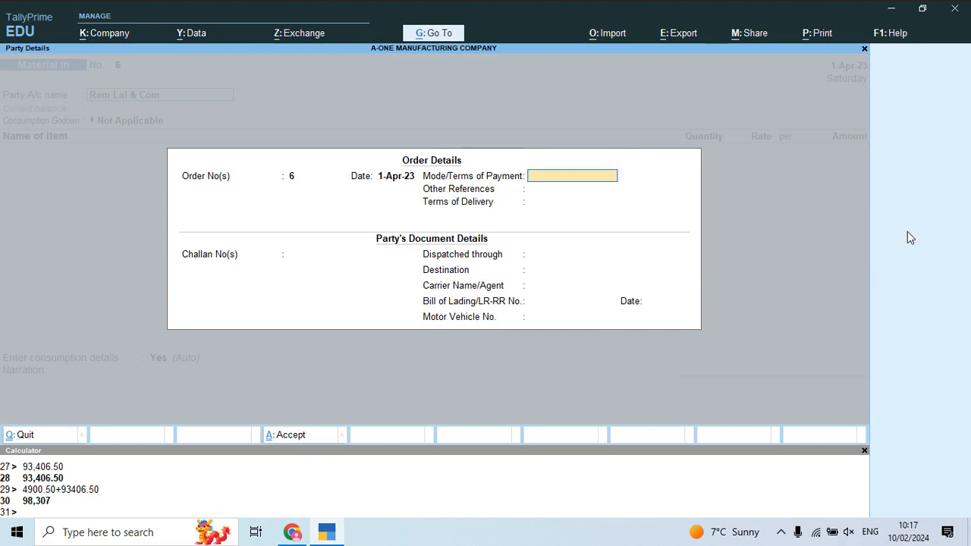
pyautogui.hotkey('ctrl', 'a')
pyautogui.press('Return')
pyautogui.hotkey('ctrl', 'a')
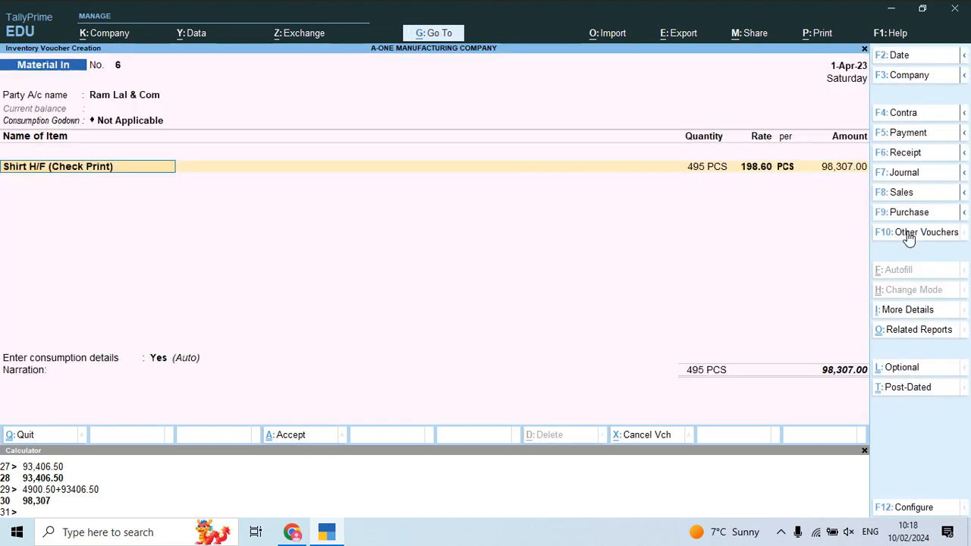
pyautogui.hotkey('ctrl', 'a')
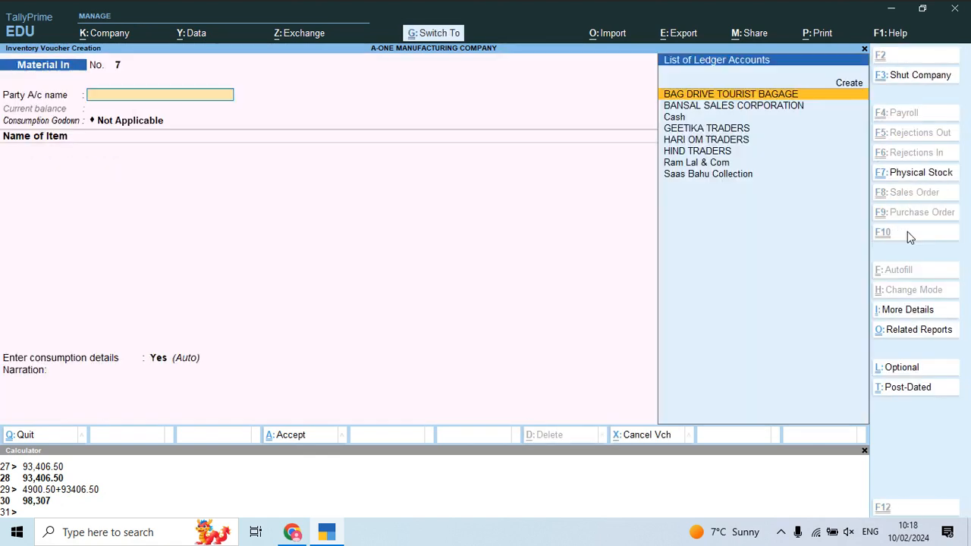
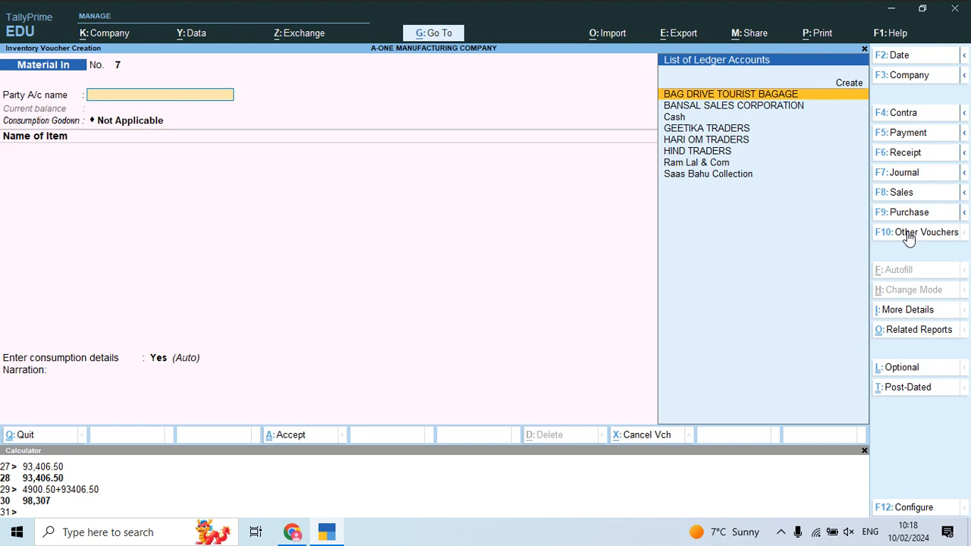
# Open the Finish Goods group in the Stock Summary, check the closing balances of the shirt items, and return to the Gateway of Tally
pyautogui.press('Escape')
pyautogui.press('Down')
pyautogui.press('Down')
pyautogui.press('Down')
pyautogui.press('Down')
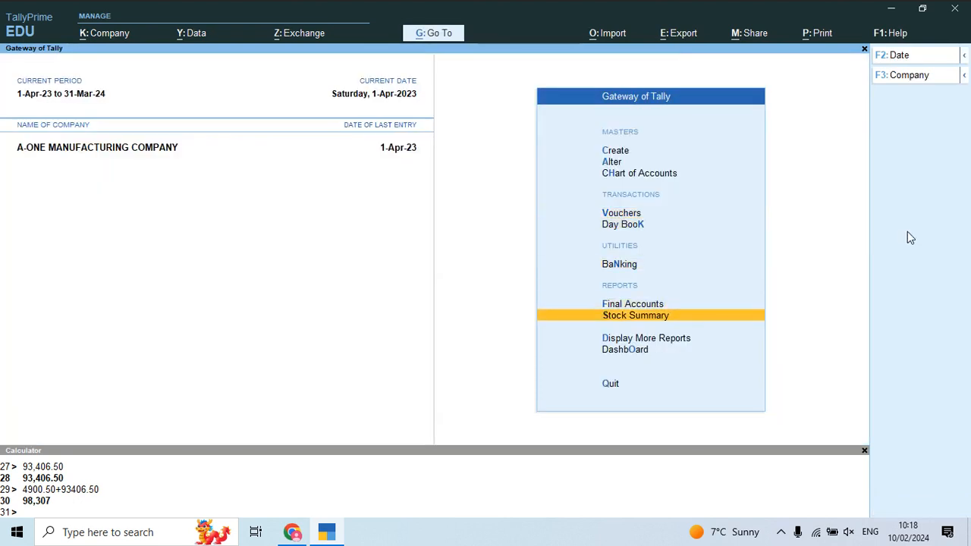
pyautogui.press('Return')
pyautogui.press('Return')
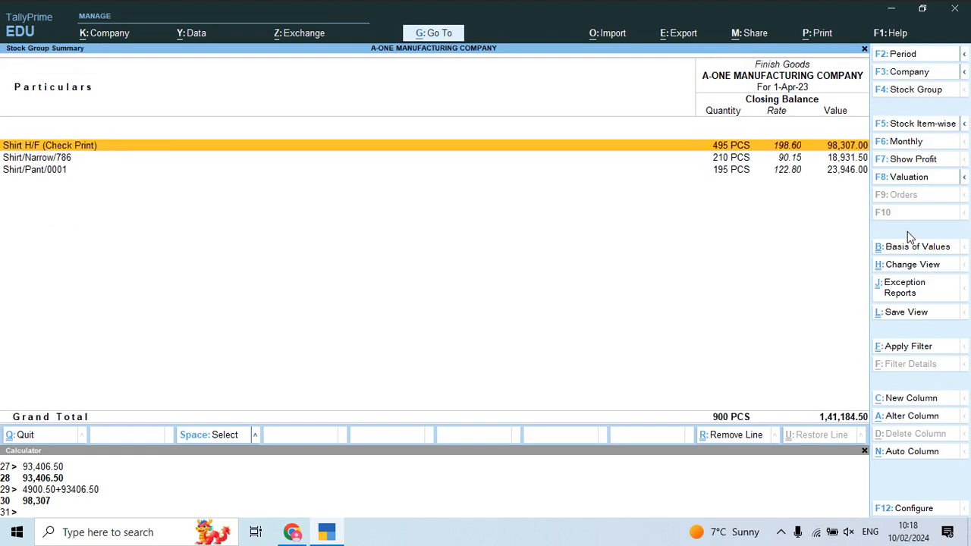
pyautogui.press('Down')
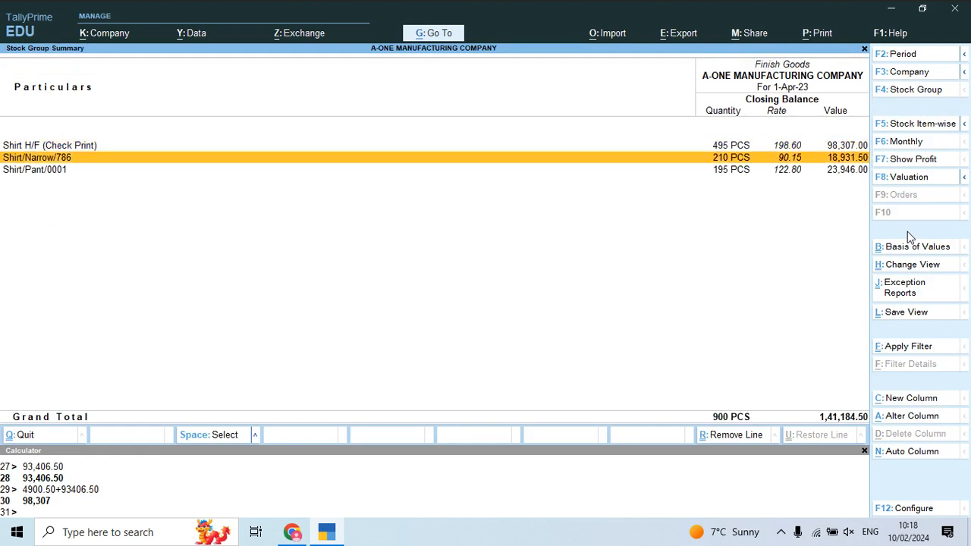
pyautogui.press('Down')
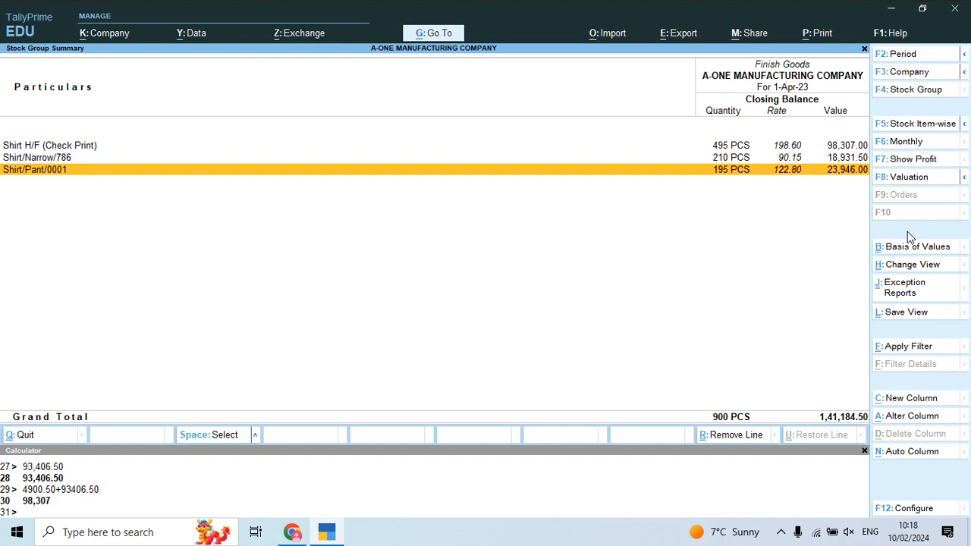
pyautogui.press('Up')
pyautogui.press('Down')
pyautogui.press('Up')
pyautogui.press('Escape')
pyautogui.press('Escape')
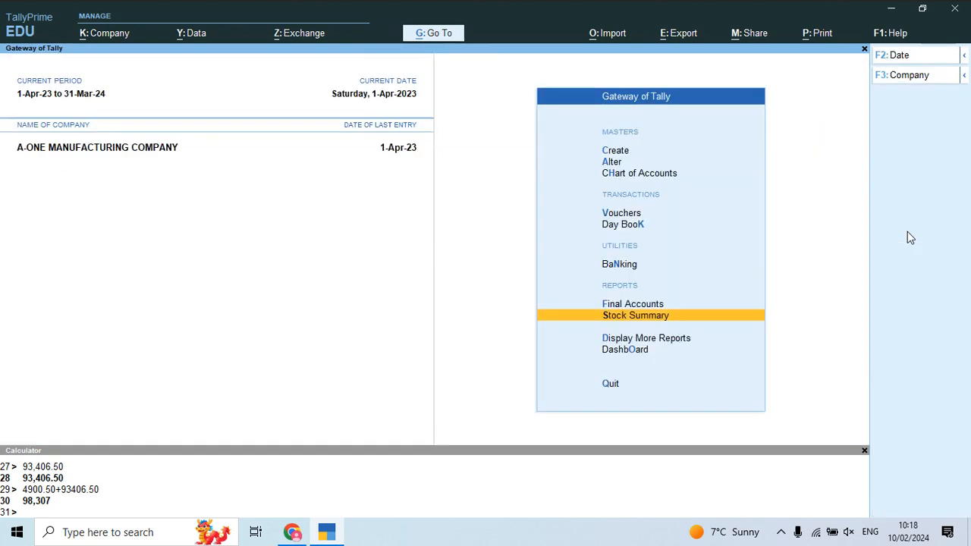
# Switch to 5-A ONE MANUFACTURING COMPANY.pdf in Chrome and find the Ram Lal Ram Chander Company invoice for Shirt/Pant/0001 with its job work charges
pyautogui.hotkey('alt', 'Tab')
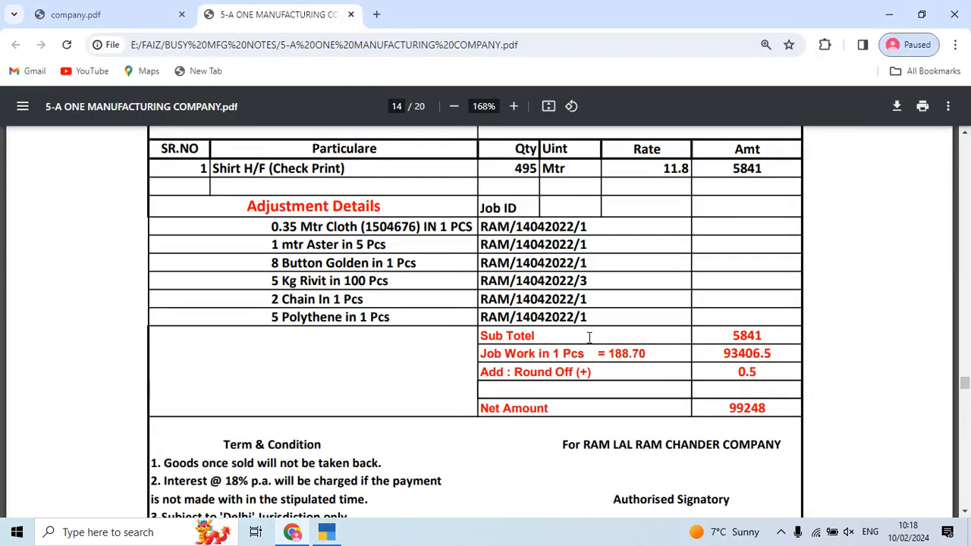
pyautogui.scroll(10, 589, 339)
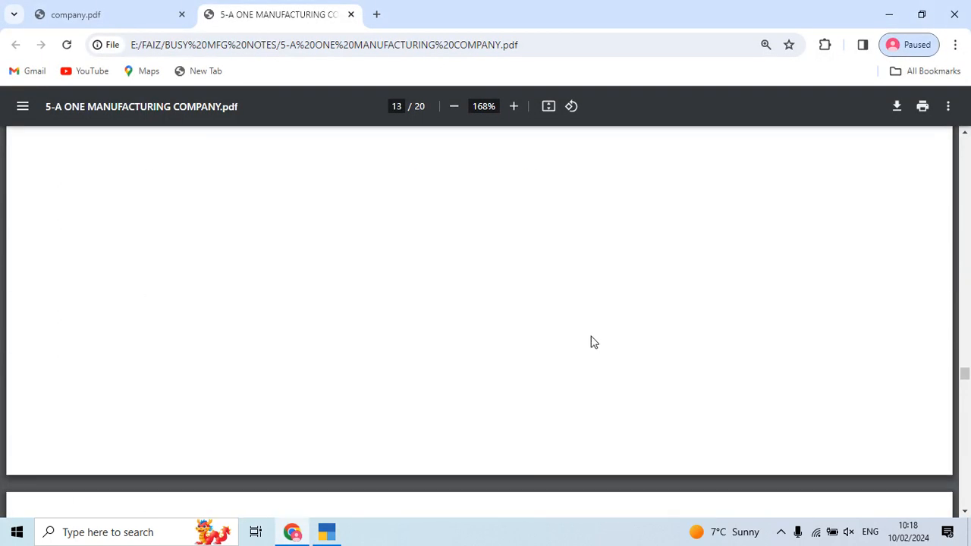
pyautogui.scroll(10, 593, 342)
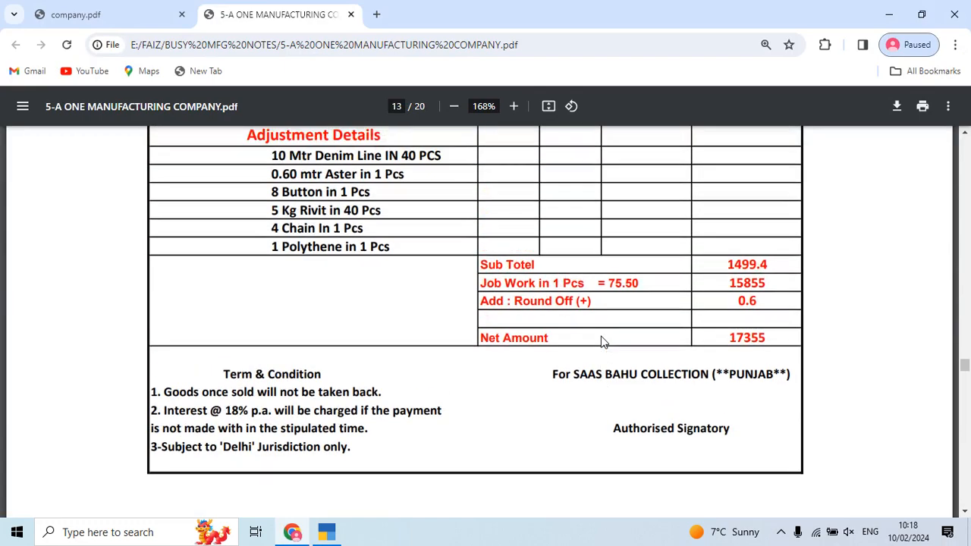
pyautogui.scroll(10, 601, 342)
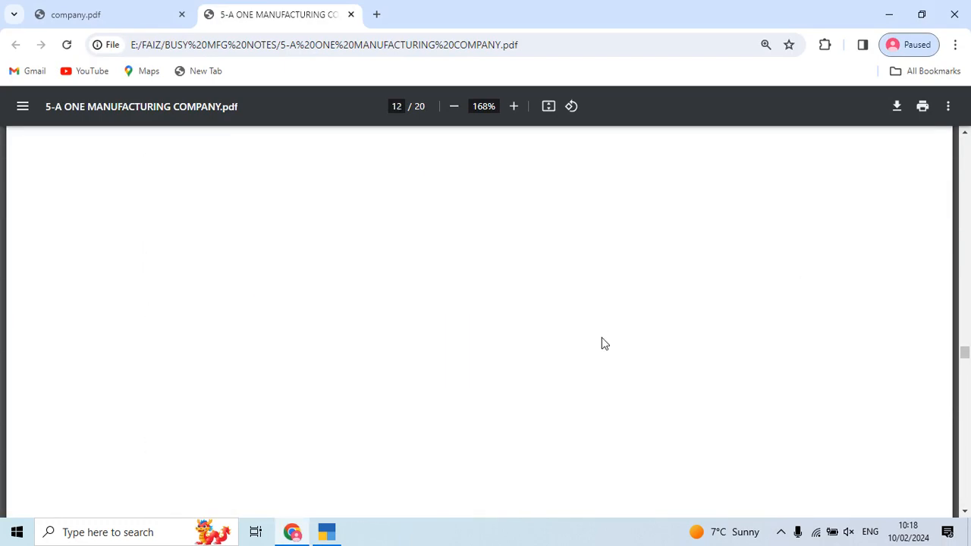
pyautogui.scroll(3, 603, 342)
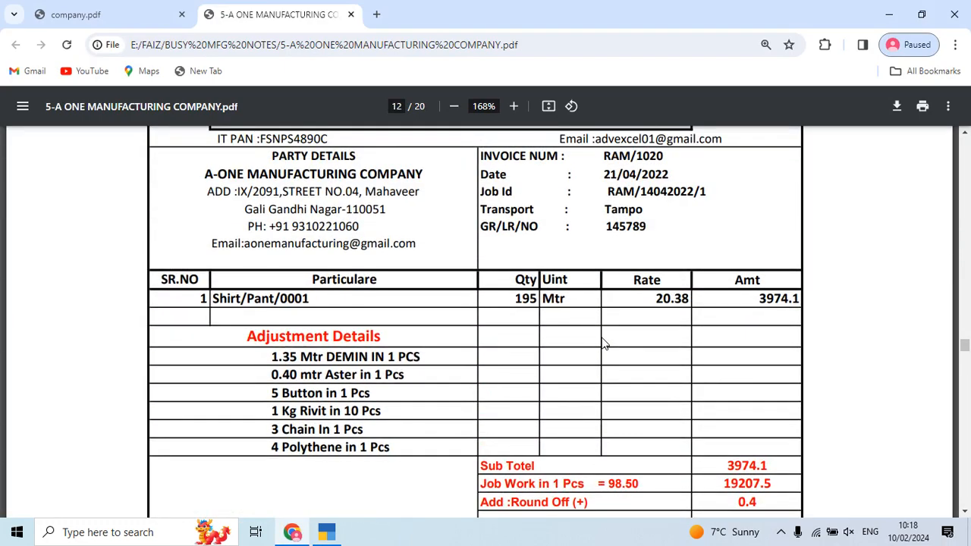
pyautogui.scroll(-1, 604, 343)
# Switch back to TallyPrime and start a Journal voucher, looking up the Job Work Charges ledger for the debit line
pyautogui.hotkey('alt', 'Tab')
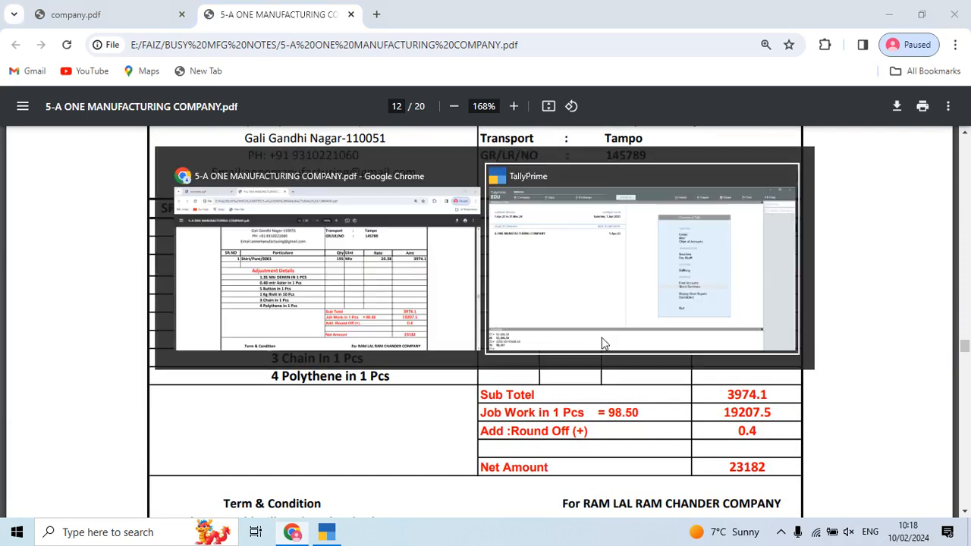
pyautogui.press('Up')
pyautogui.press('Up')
pyautogui.press('Up')
pyautogui.press('Up')
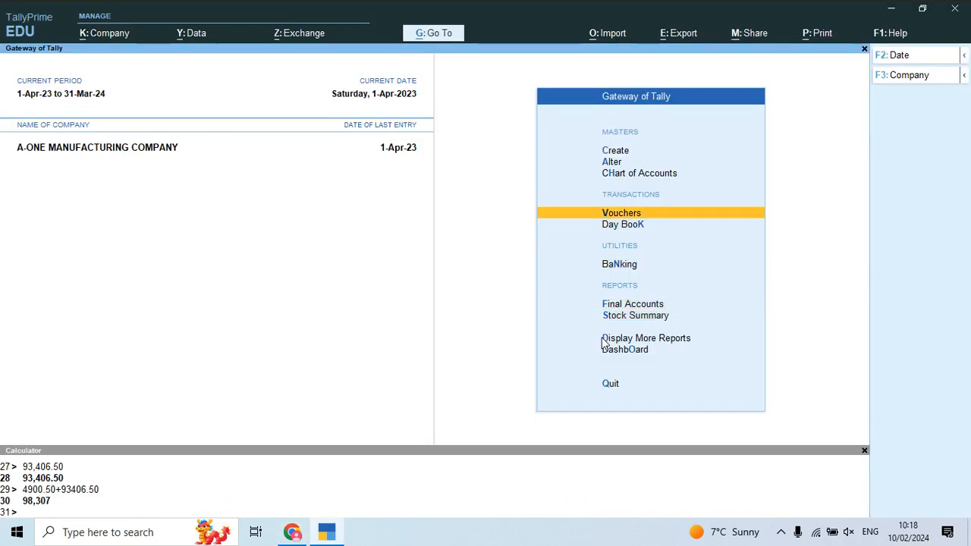
pyautogui.press('Return')
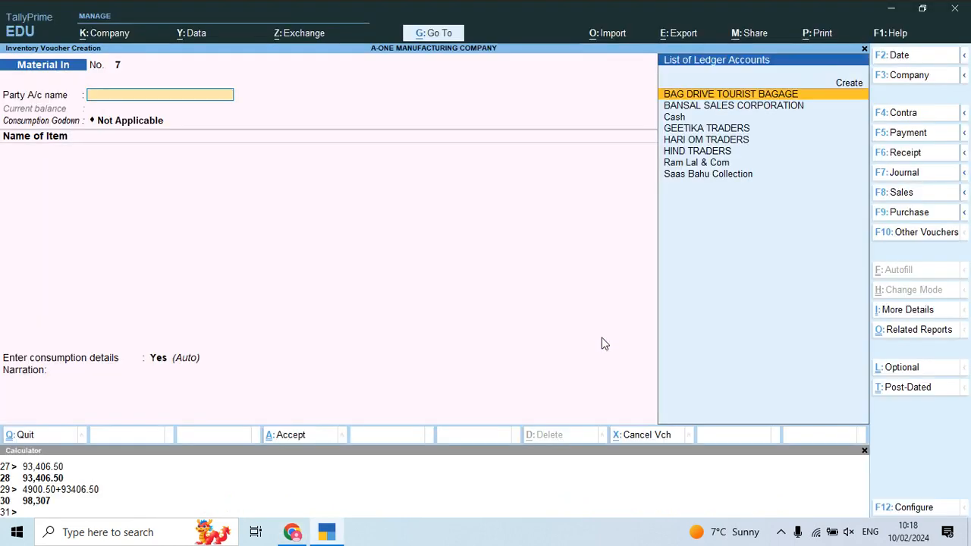
pyautogui.click(903, 173)
pyautogui.write('job')
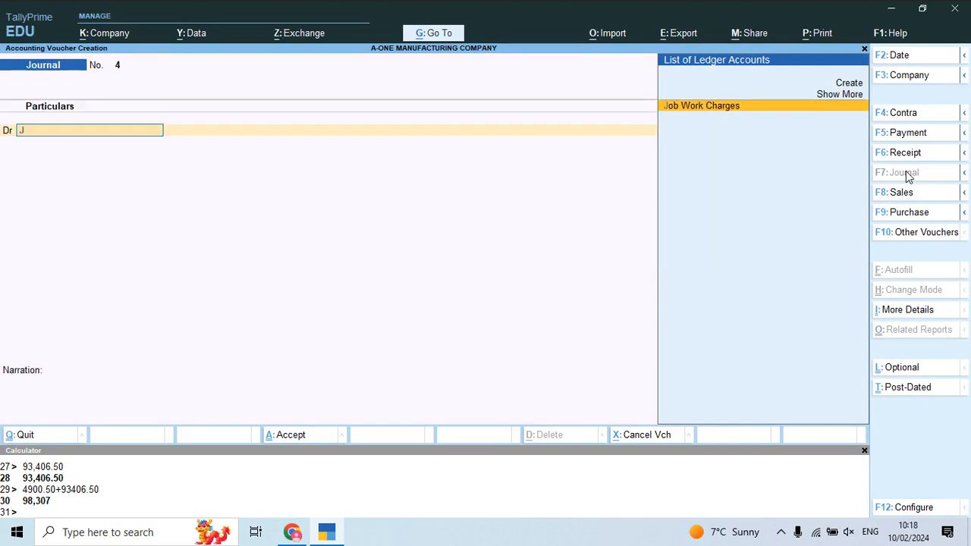
# Open the Job Work Charges ledger for alteration from the voucher, review its group, inventory and cost settings, and accept it as is
pyautogui.press('Return')
pyautogui.press('Escape')
pyautogui.hotkey('ctrl', 'Return')
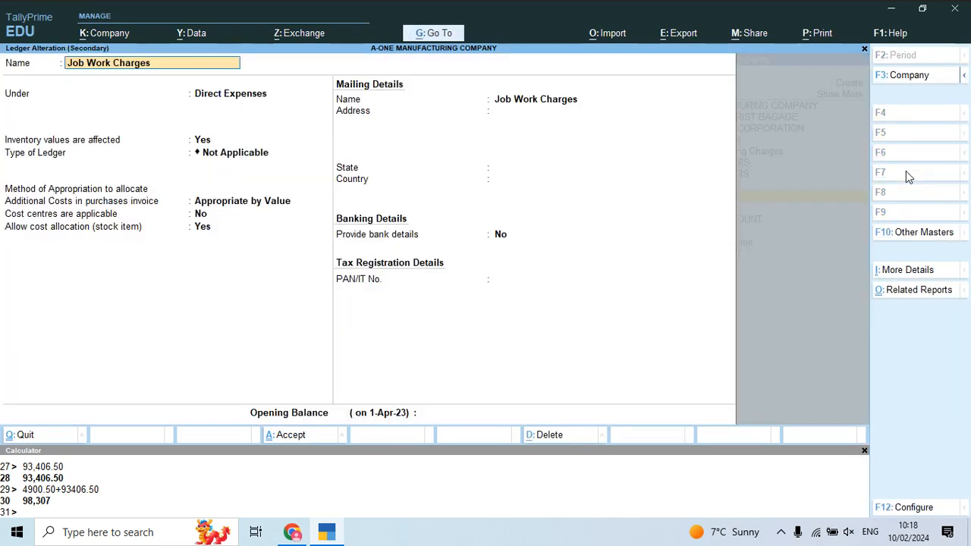
pyautogui.press('Return')
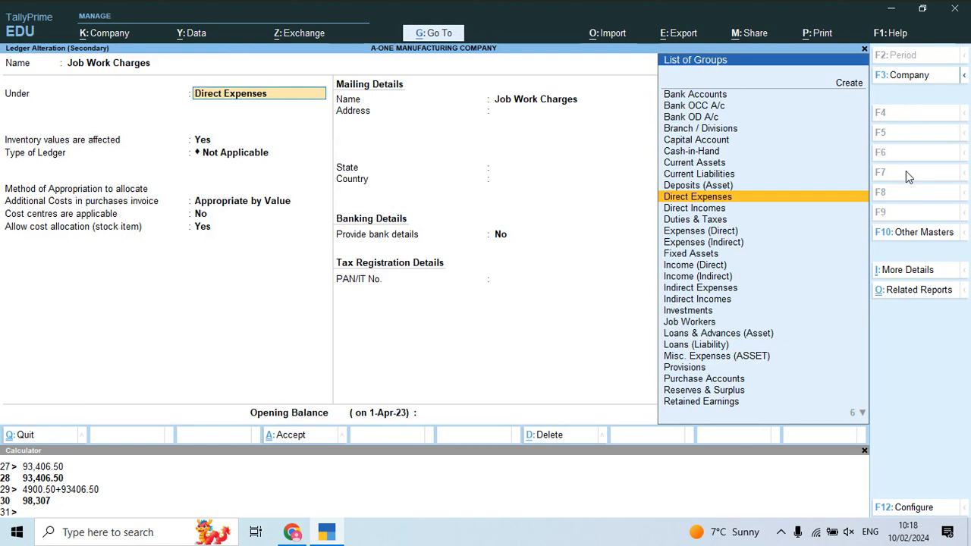
pyautogui.press('Return')
pyautogui.press('Return')
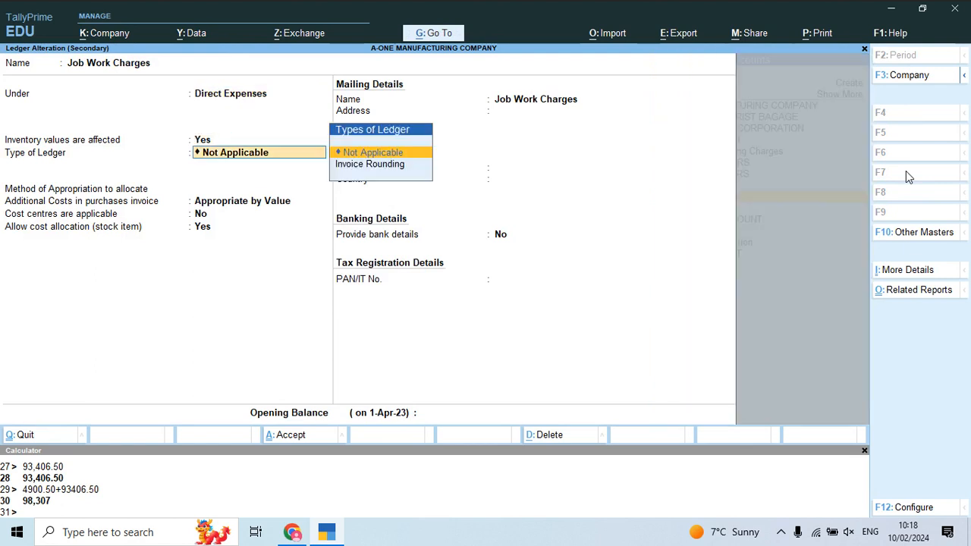
pyautogui.press('Return')
pyautogui.press('Return')
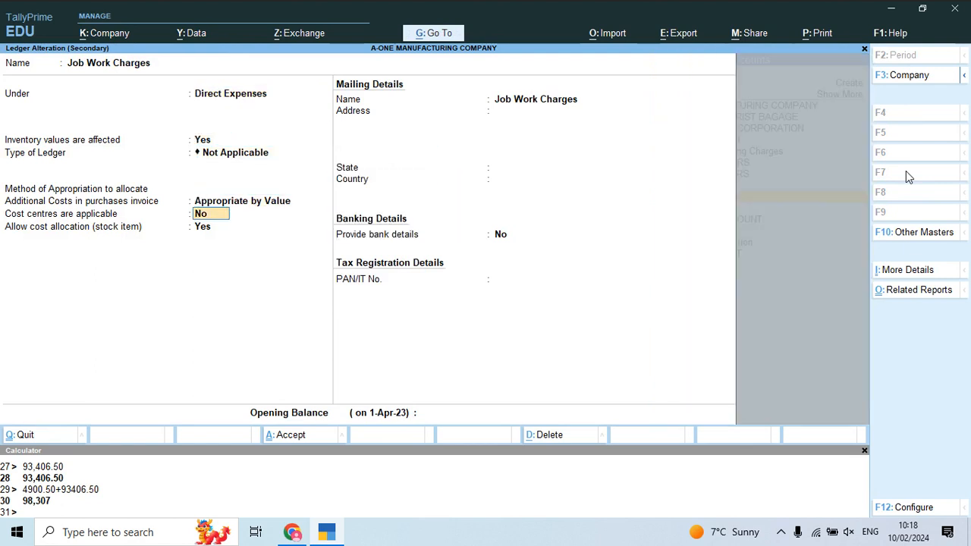
pyautogui.press('Return')
pyautogui.press('Return')
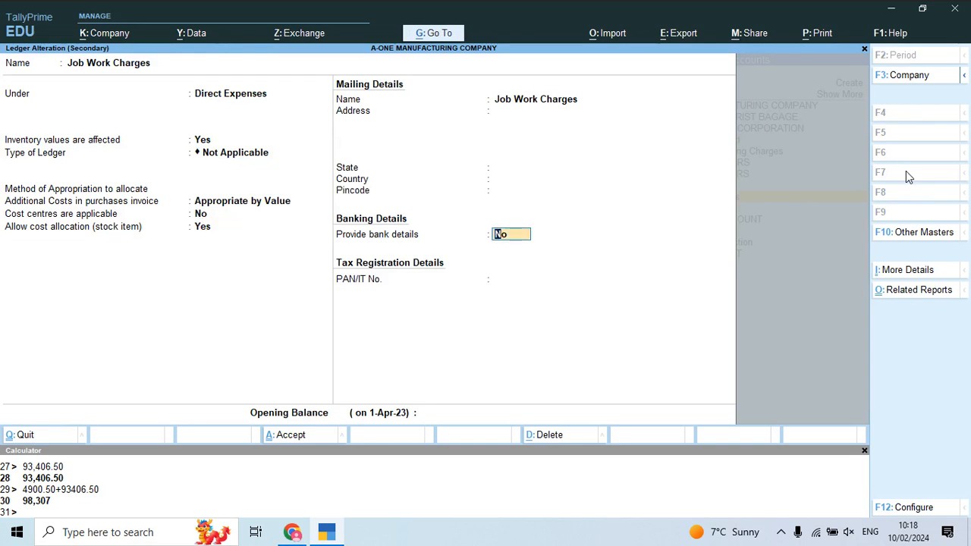
pyautogui.hotkey('ctrl', 'a')
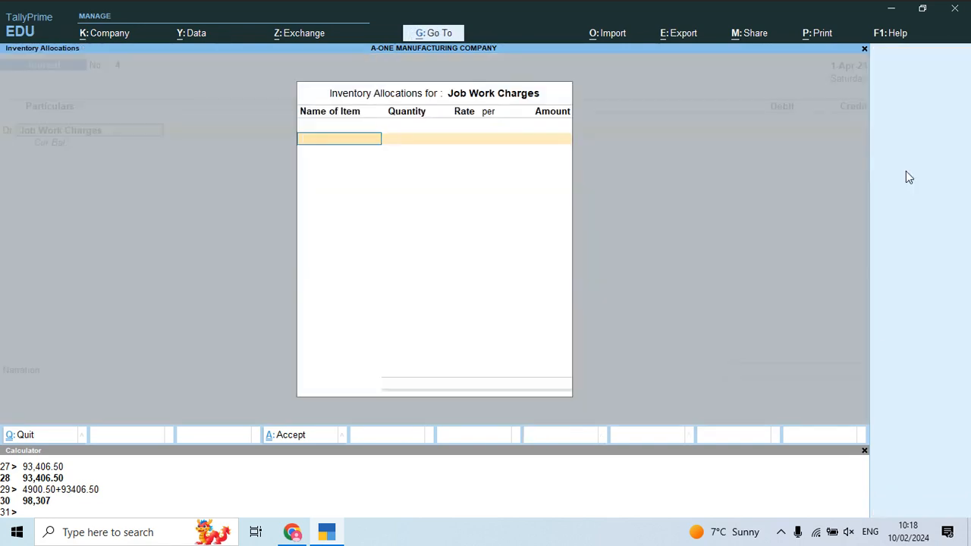
# Leave the inventory allocations blank and debit Job Work Charges with 19207.50, the job work amount on the Shirt/Pant/0001 invoice
pyautogui.hotkey('alt', 'Tab')
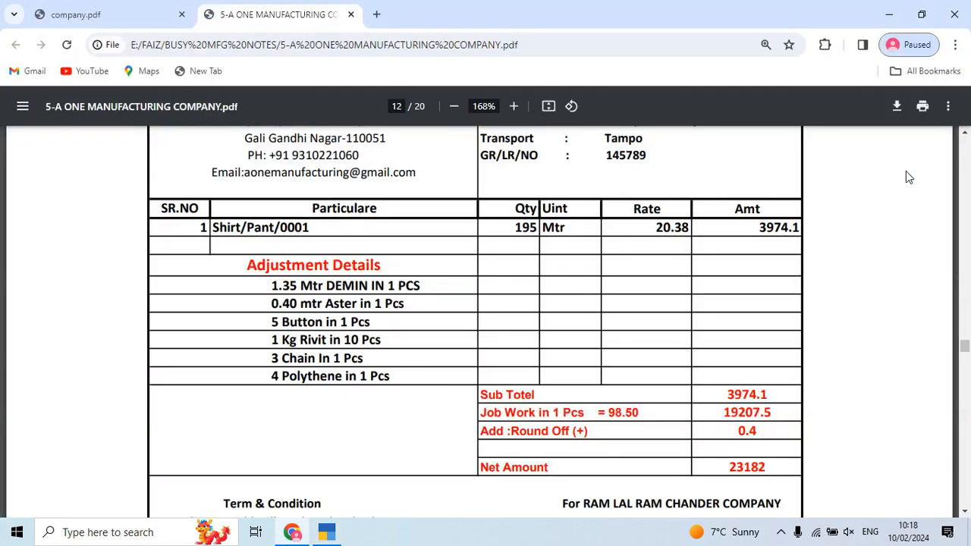
pyautogui.hotkey('alt', 'Tab')
pyautogui.write('19207')
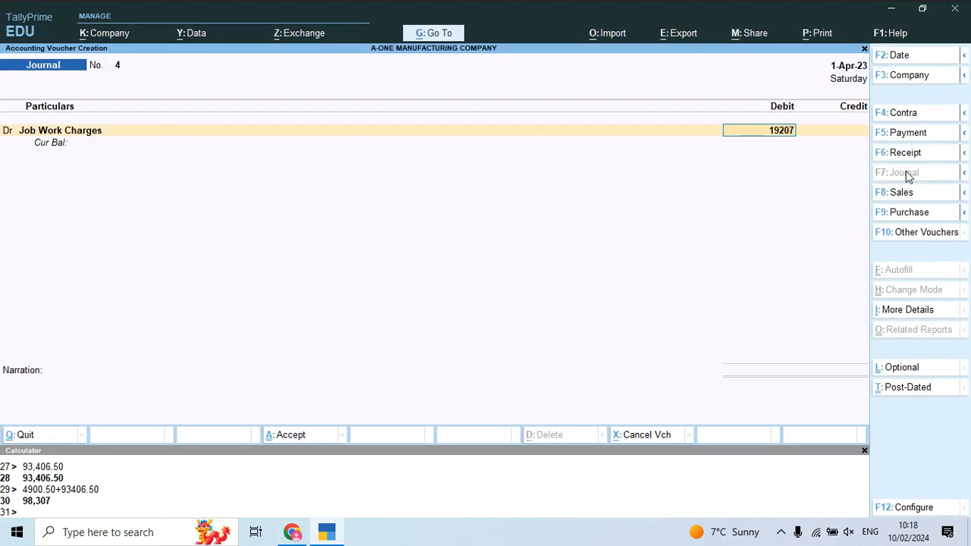
pyautogui.hotkey('alt', 'Tab')
pyautogui.hotkey('alt', 'Tab')
pyautogui.write('.50')
pyautogui.press('Return')
# Check the invoice's party name in the PDF and credit Ram Lal & Com with 19,207.50
pyautogui.hotkey('alt', 'Tab')
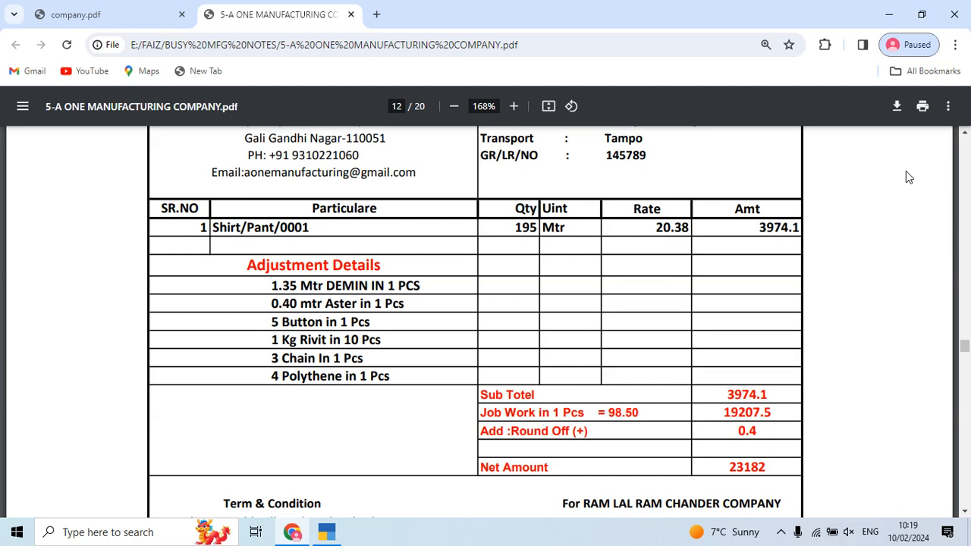
pyautogui.scroll(3, 905, 171)
pyautogui.hotkey('alt', 'Tab')
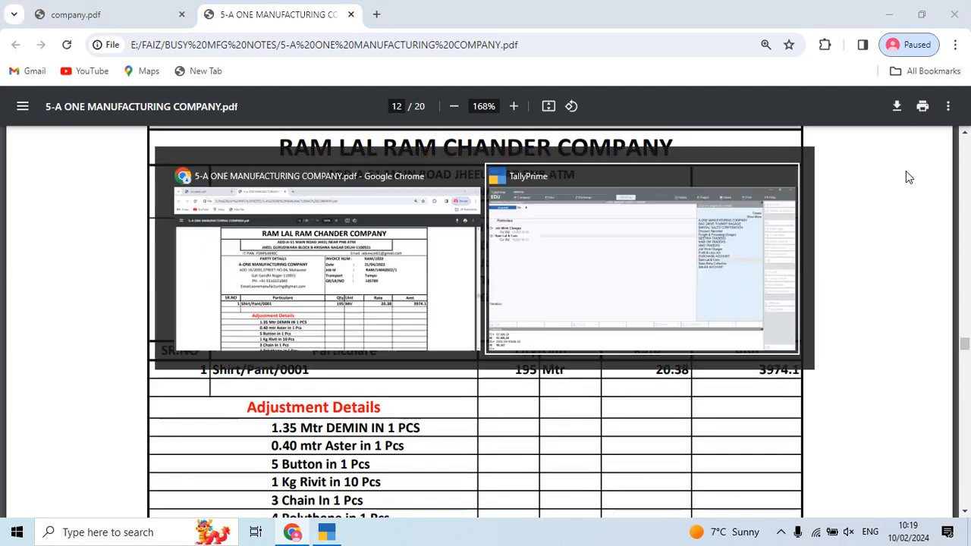
pyautogui.press('Return')
pyautogui.press('Return')
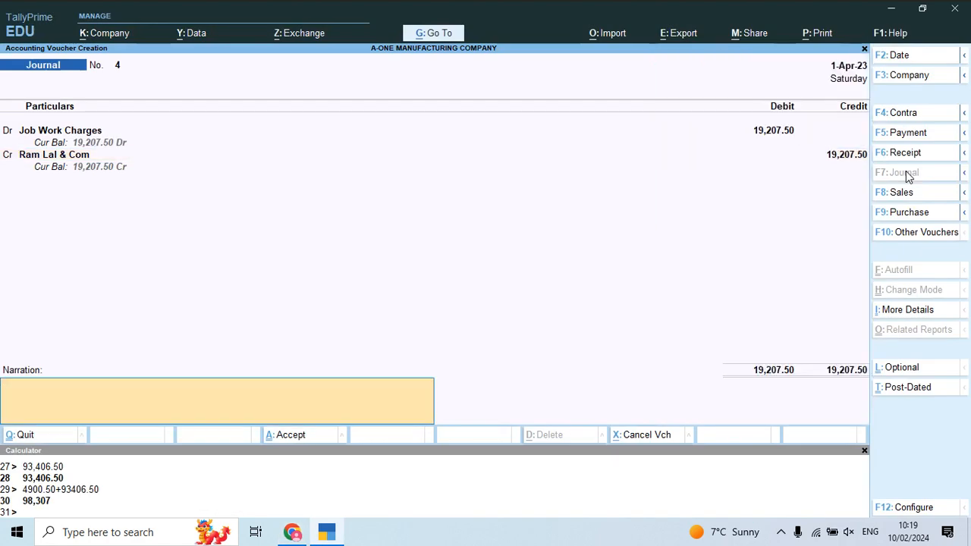
# Enter the narration "being job work due shirt pant 0001", checking the item name against the PDF invoice
pyautogui.write('being job work due')
pyautogui.hotkey('alt', 'Tab')
pyautogui.hotkey('alt', 'Tab')
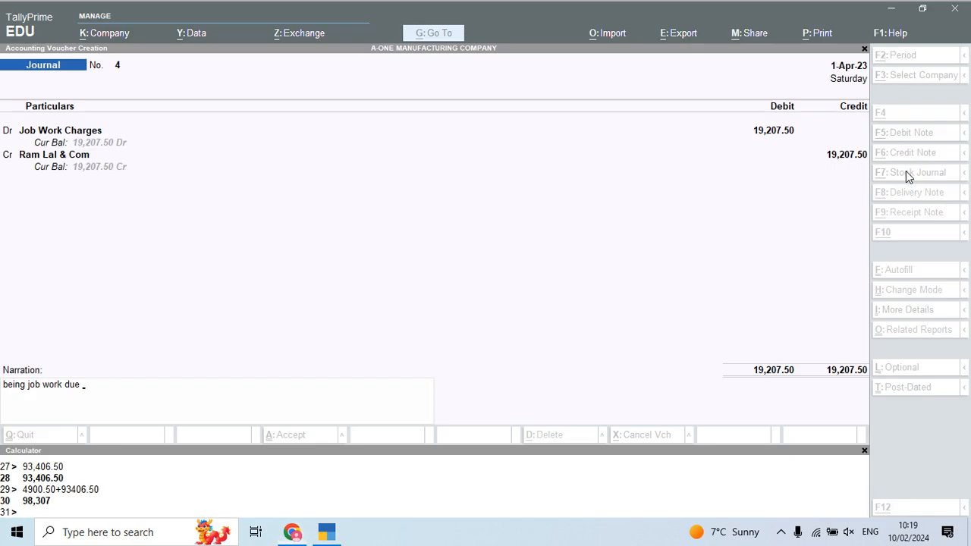
pyautogui.write('shirt pant 0001')
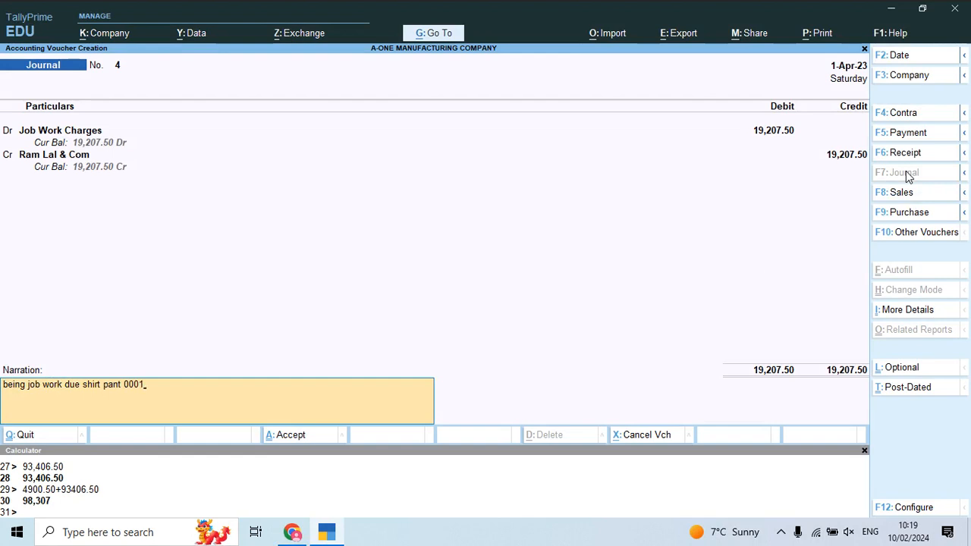
# Save the Shirt/Pant/0001 job work journal voucher and choose Job Work Charges as the debit ledger of a new one
pyautogui.press('Return')
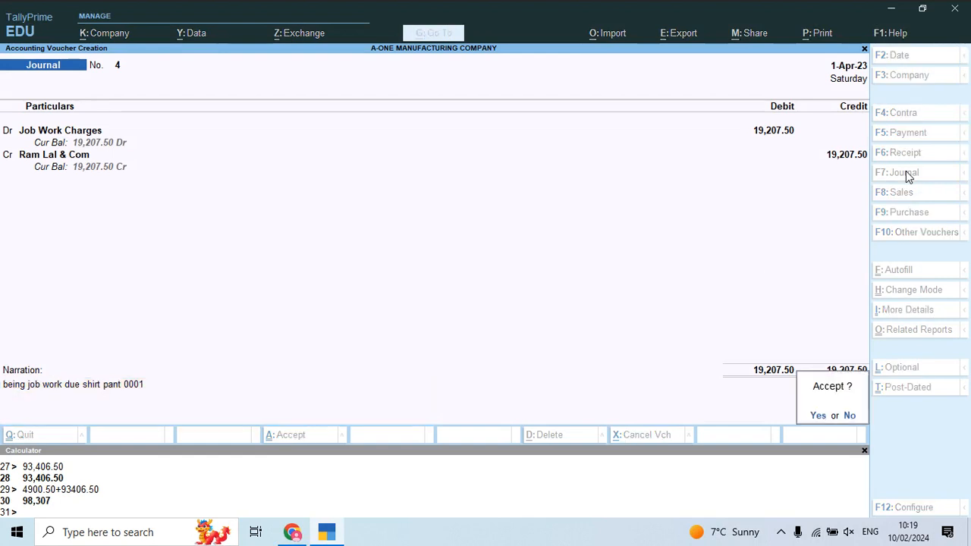
pyautogui.press('Return')
pyautogui.write('jo')
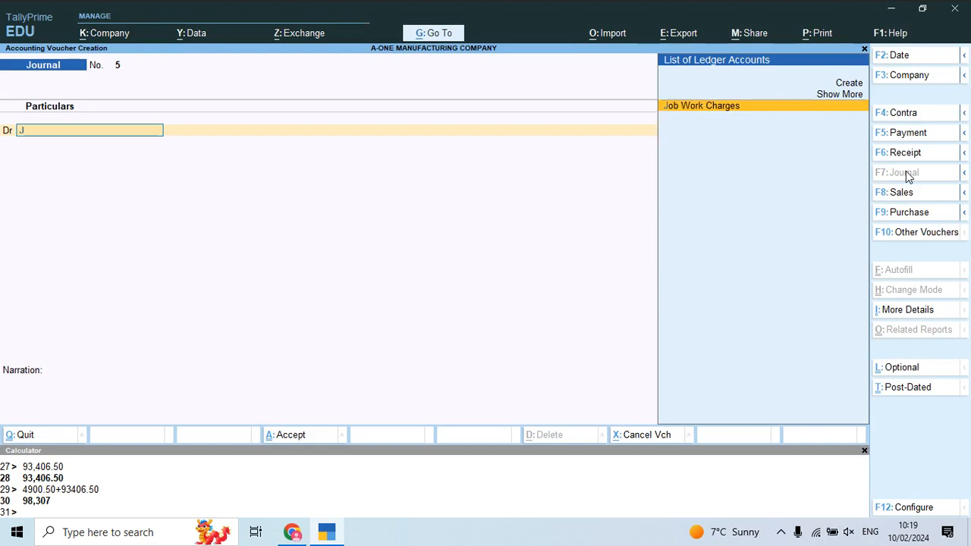
pyautogui.press('Return')
pyautogui.press('Return')
# Look up the job work amount on the Saas Bahu Collection invoice in the PDF and debit Job Work Charges with 15855
pyautogui.hotkey('alt', 'Tab')
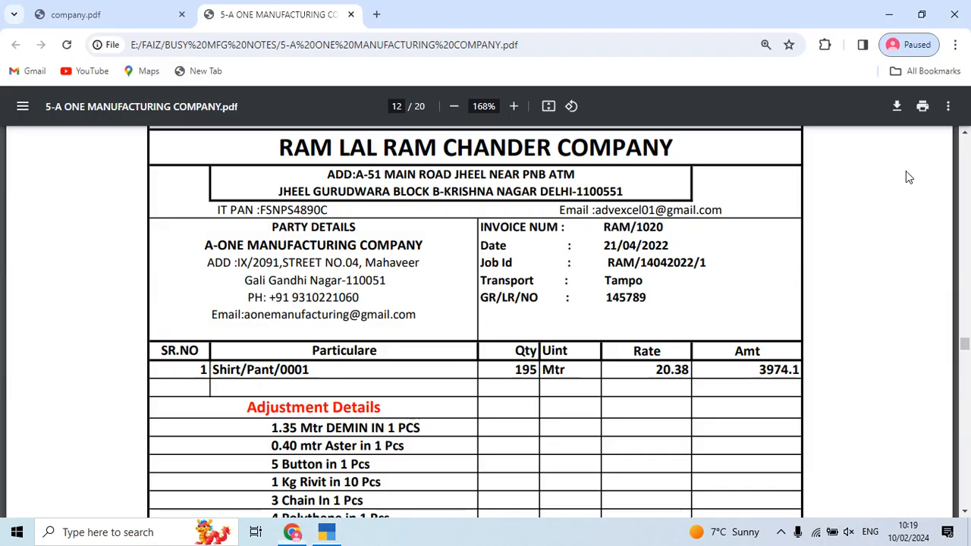
pyautogui.scroll(-8, 917, 219)
pyautogui.scroll(-10, 888, 267)
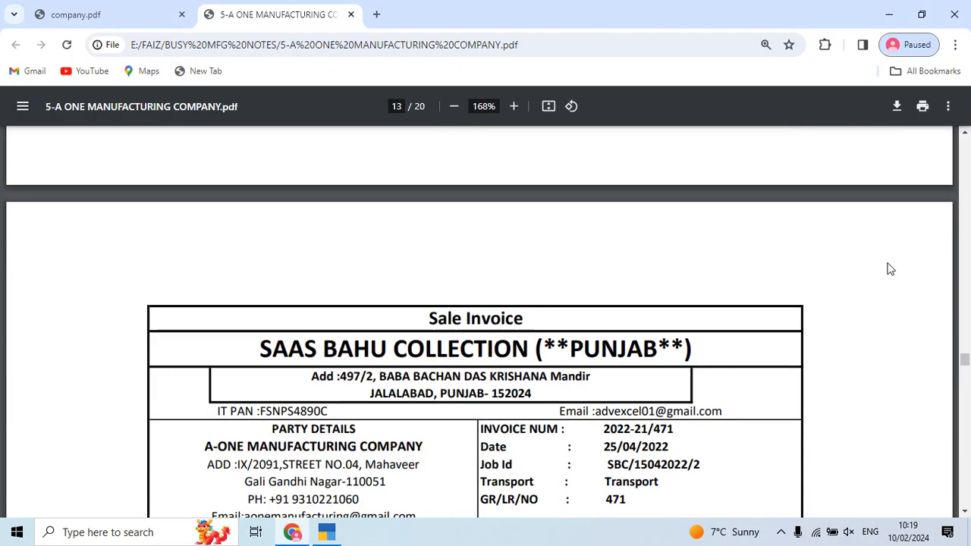
pyautogui.scroll(-5, 889, 268)
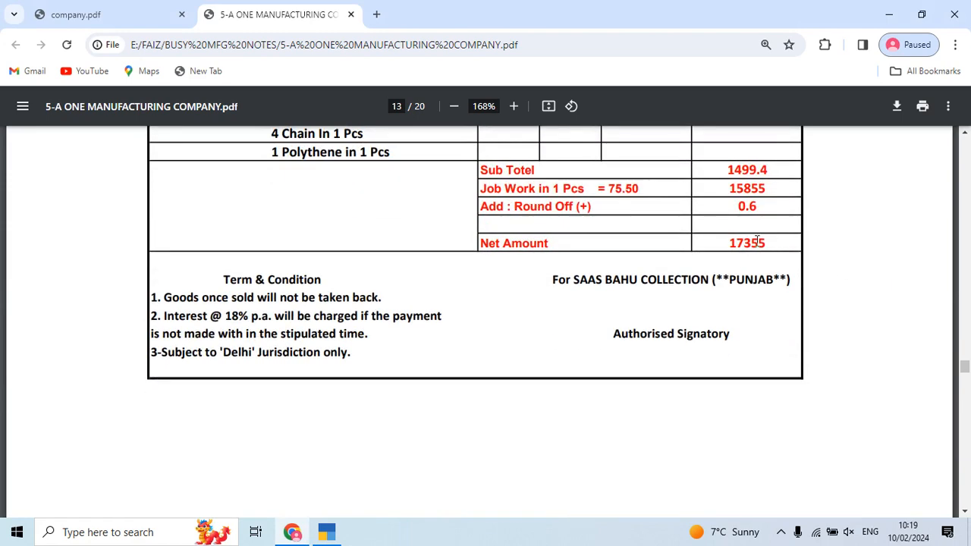
pyautogui.hotkey('alt', 'Tab')
pyautogui.write('18')
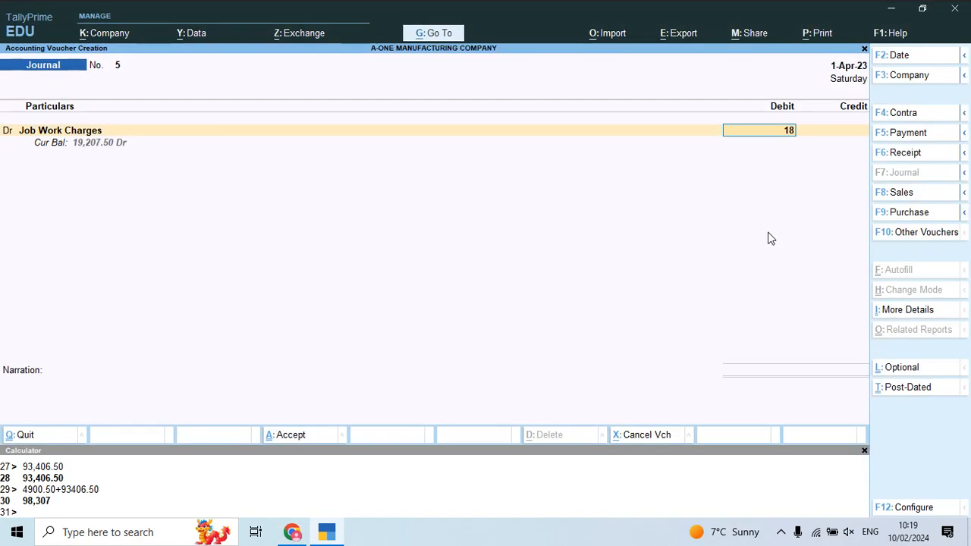
pyautogui.write('88')
pyautogui.hotkey('alt', 'Tab')
pyautogui.hotkey('alt', 'Tab')
pyautogui.write('5')
pyautogui.press('Return')
pyautogui.press('Return')
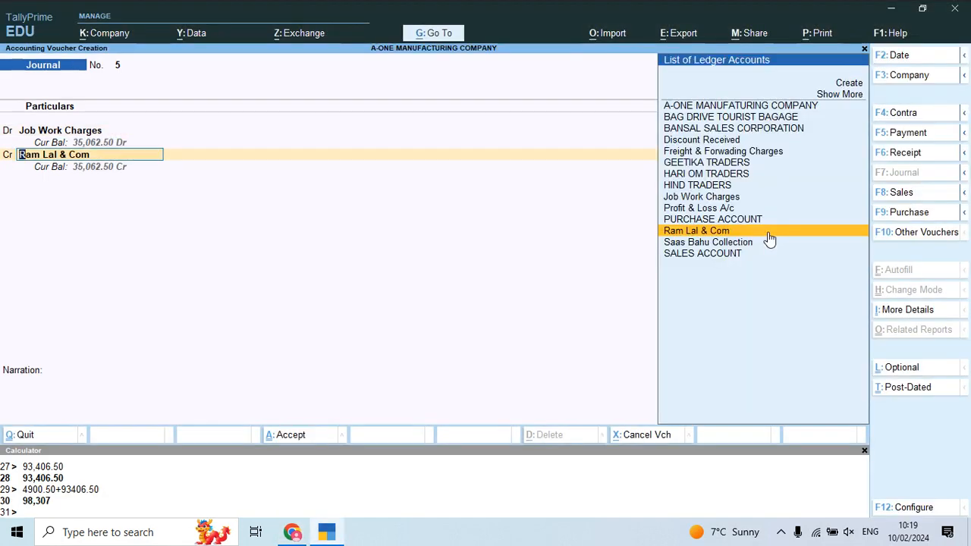
# Credit Saas Bahu Collection with 15,855.00 in the journal voucher
pyautogui.write('Sa')
pyautogui.press('Up')
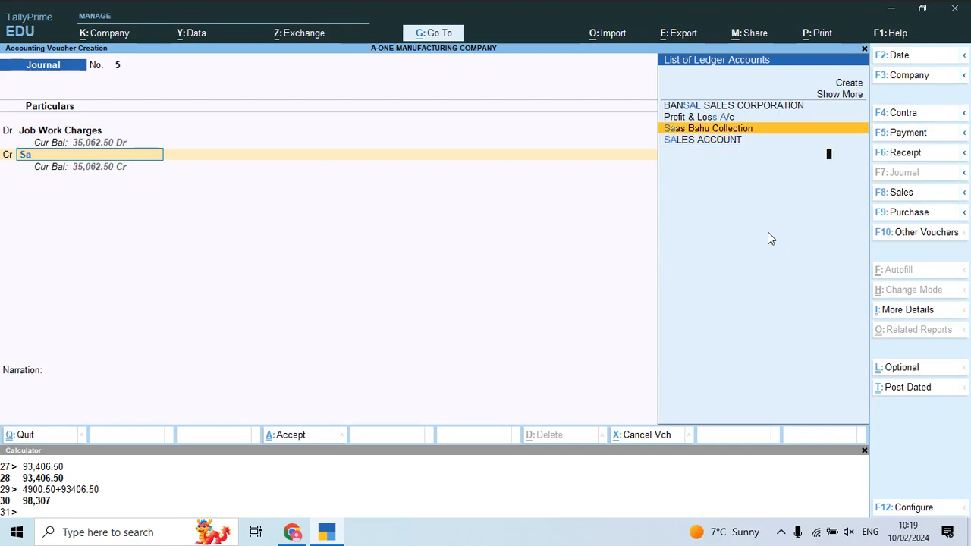
pyautogui.press('Return')
pyautogui.press('Return')
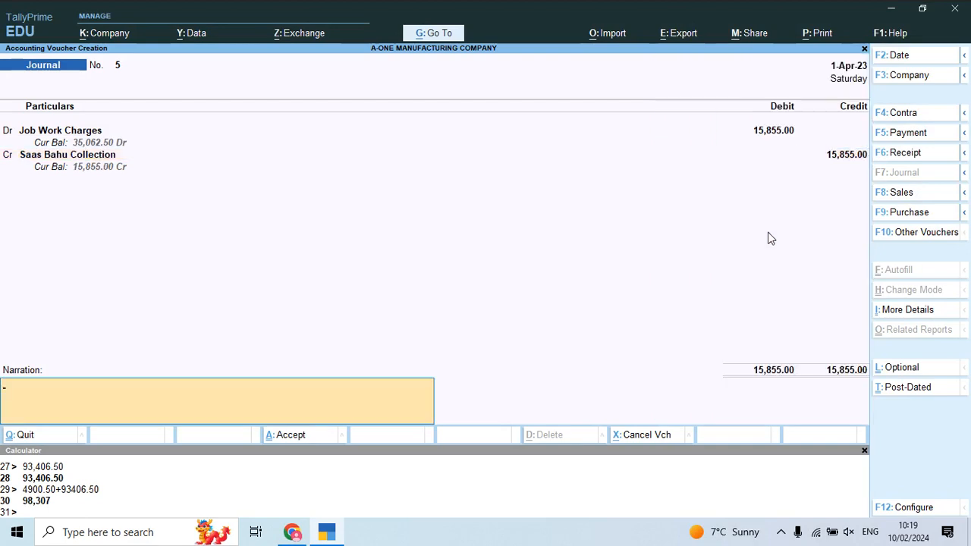
# Reuse the previous narration with the item changed to "narrow 786", checking the item in the PDF, and save the voucher
pyautogui.hotkey('ctrl', 'r')
pyautogui.hotkey('alt', 'Tab')
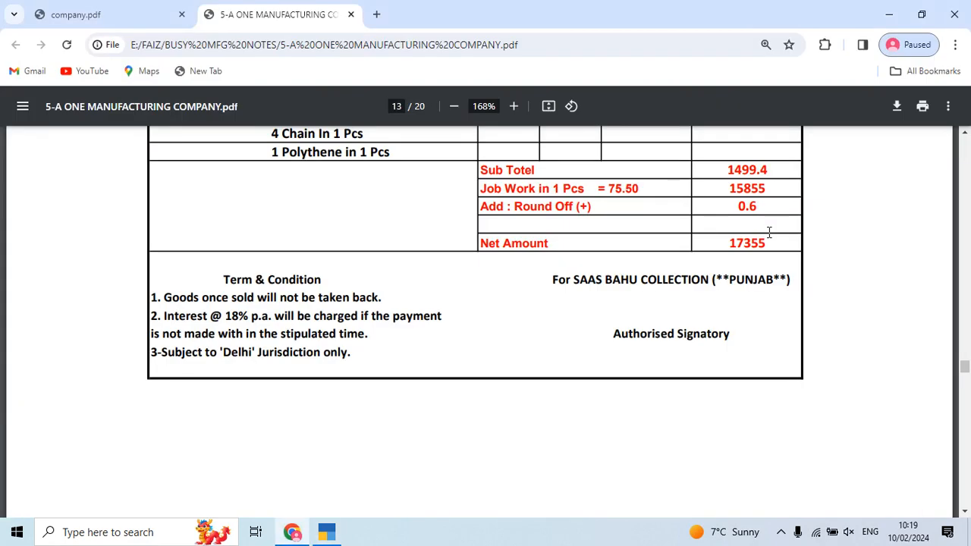
pyautogui.scroll(2, 769, 233)
pyautogui.scroll(3, 769, 234)
pyautogui.hotkey('alt', 'Tab')
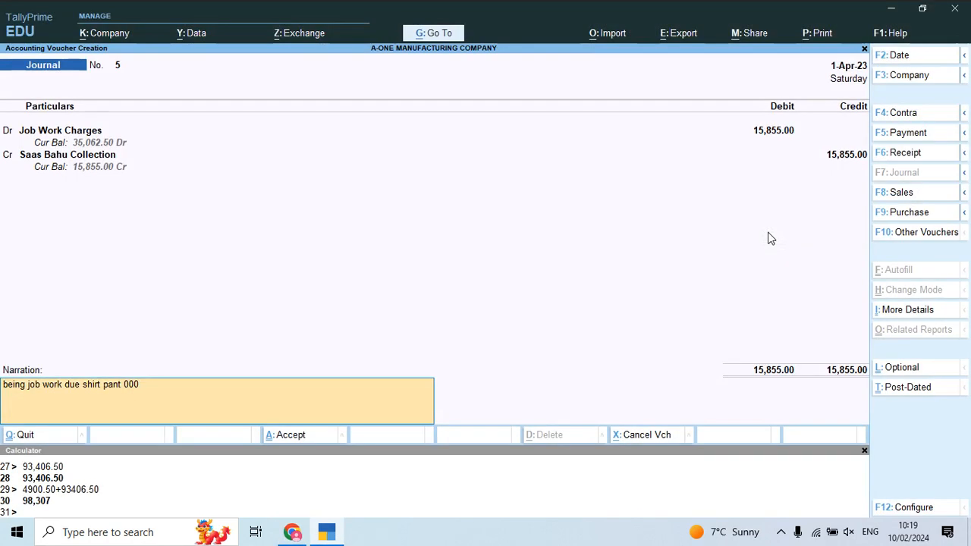
pyautogui.press('BackSpace')
pyautogui.press('BackSpace')
pyautogui.press('BackSpace')
pyautogui.write('narrow 786')
pyautogui.press('Return')
pyautogui.press('Return')
# Find the Shirt H/F (Check Print) job work invoice in the PDF and choose Job Work Charges as the new voucher's debit ledger
pyautogui.hotkey('alt', 'Tab')
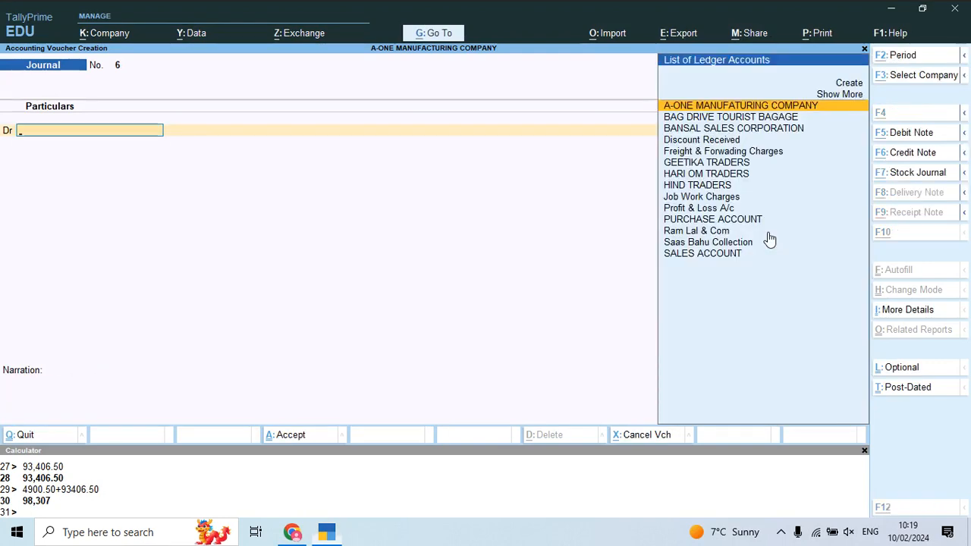
pyautogui.scroll(-10, 771, 232)
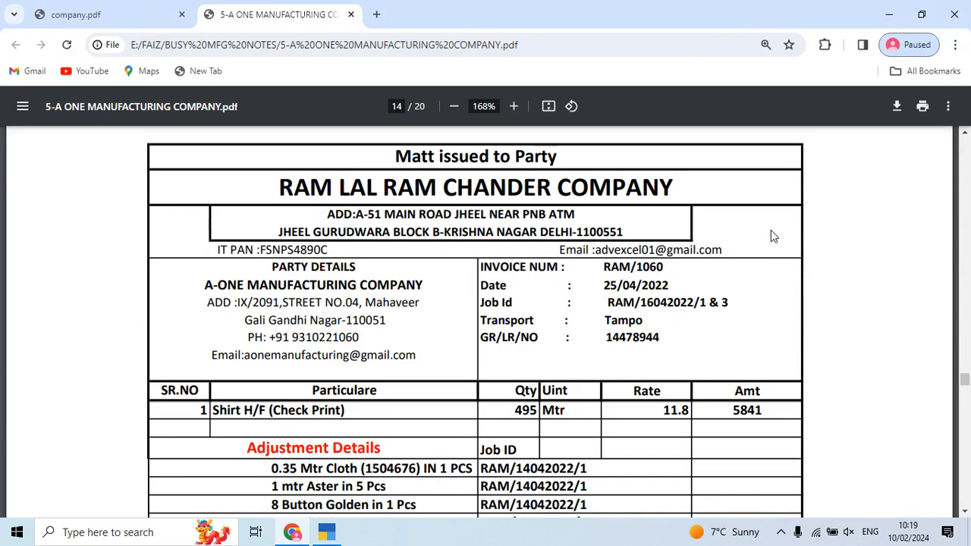
pyautogui.hotkey('alt', 'Tab')
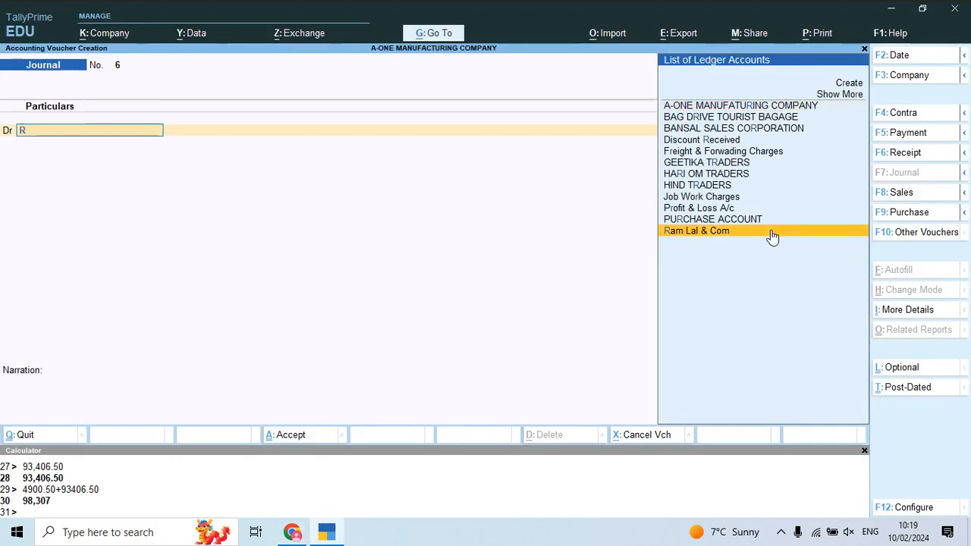
pyautogui.write('j')
pyautogui.press('Return')
# Debit Job Work Charges with 93406.50, the job work amount on the Shirt H/F (Check Print) invoice
pyautogui.hotkey('alt', 'Tab')
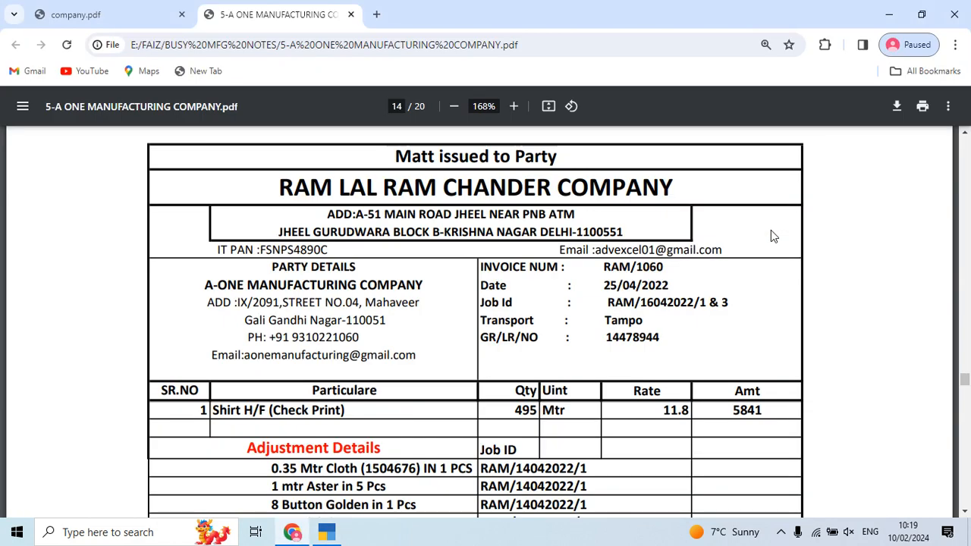
pyautogui.scroll(-3, 789, 167)
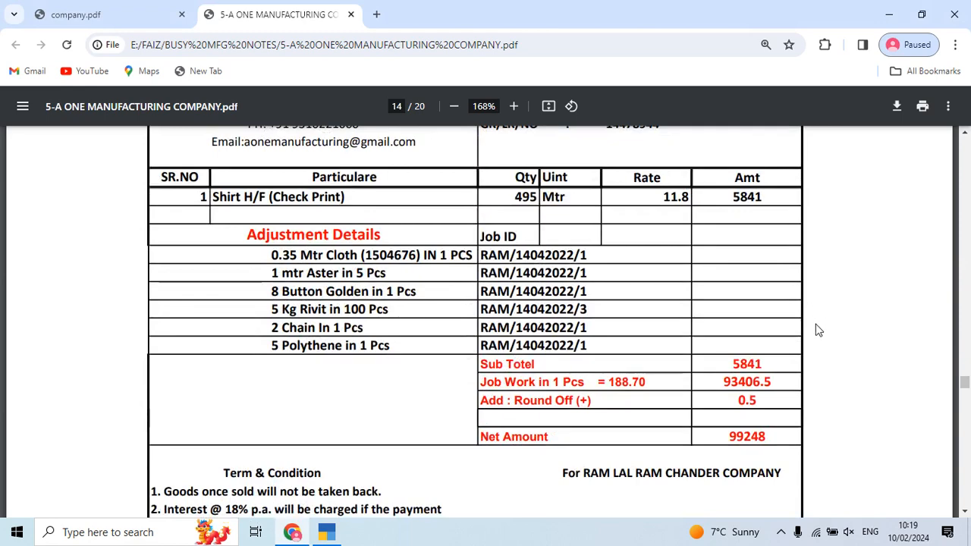
pyautogui.hotkey('alt', 'Tab')
pyautogui.press('Escape')
pyautogui.hotkey('alt', 'Tab')
pyautogui.hotkey('alt', 'Tab')
pyautogui.write('93406.50')
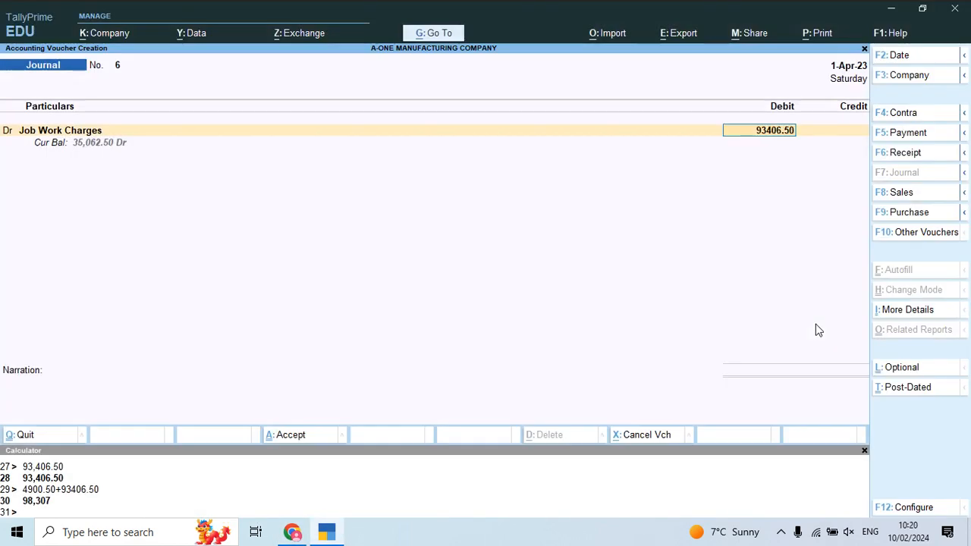
pyautogui.press('Return')
pyautogui.press('Return')
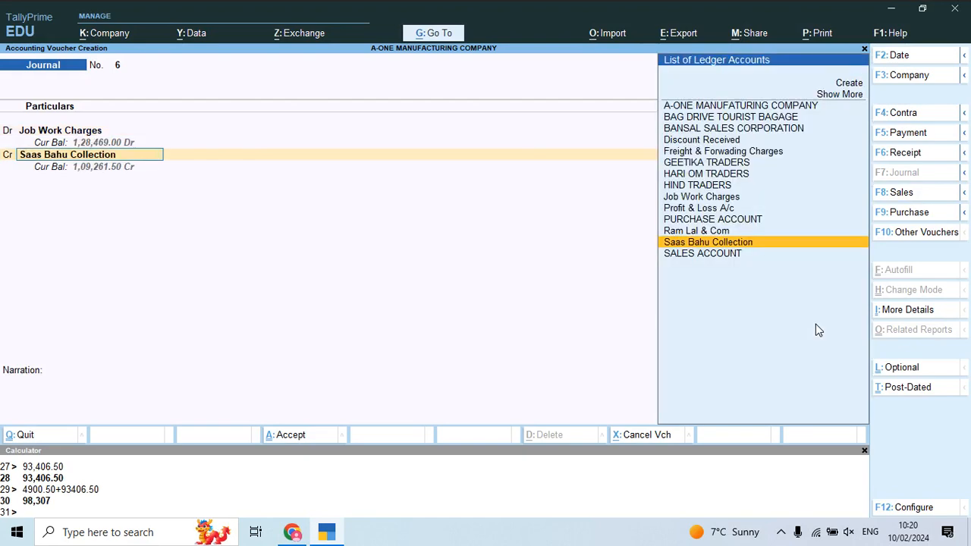
# Recheck the job work amount in the PDF and credit Saas Bahu Collection with 93,406.50
pyautogui.hotkey('alt', 'Tab')
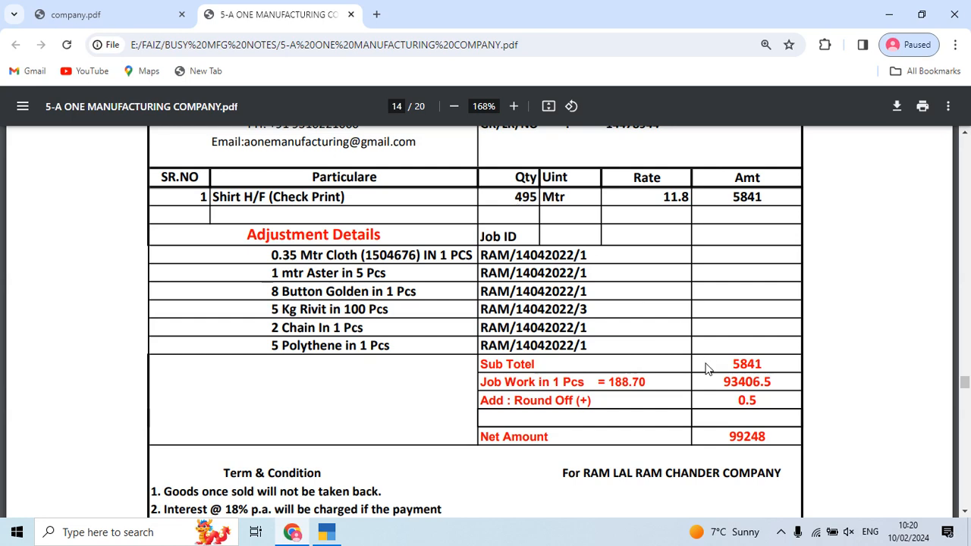
pyautogui.hotkey('alt', 'Tab')
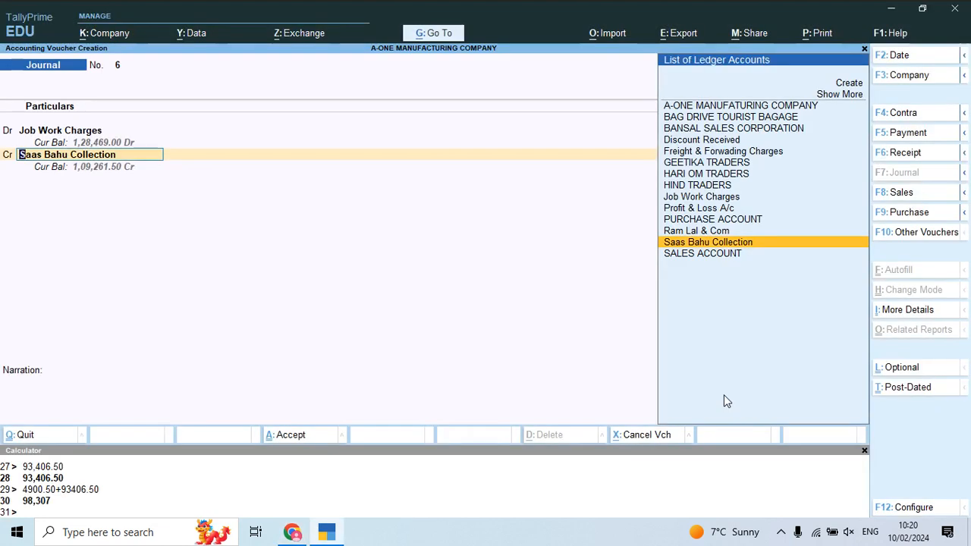
pyautogui.press('Return')
pyautogui.press('Return')
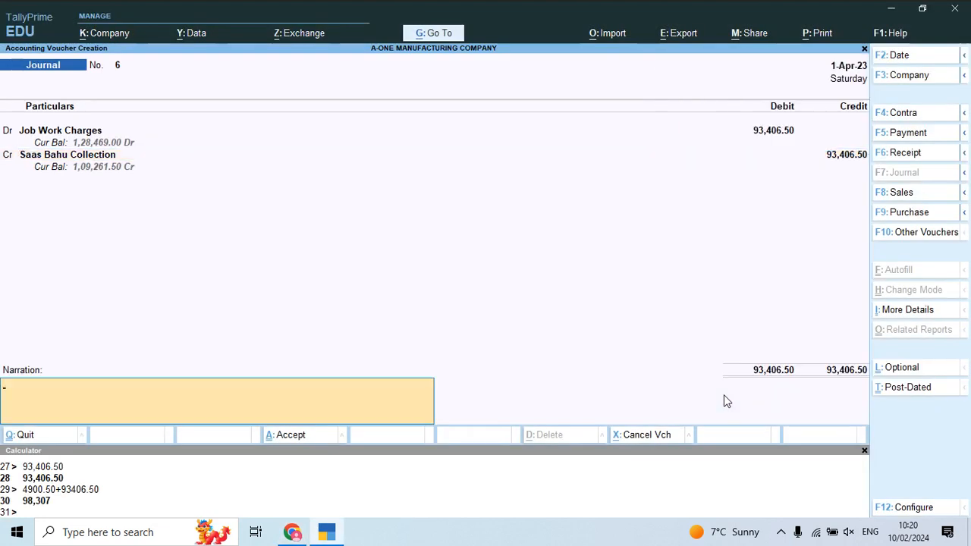
# Set the narration to "being job work due shirt hf check print", checking the item name in the PDF, and save the voucher
pyautogui.hotkey('ctrl', 'r')
pyautogui.hotkey('alt', 'Tab')
pyautogui.hotkey('alt', 'Tab')
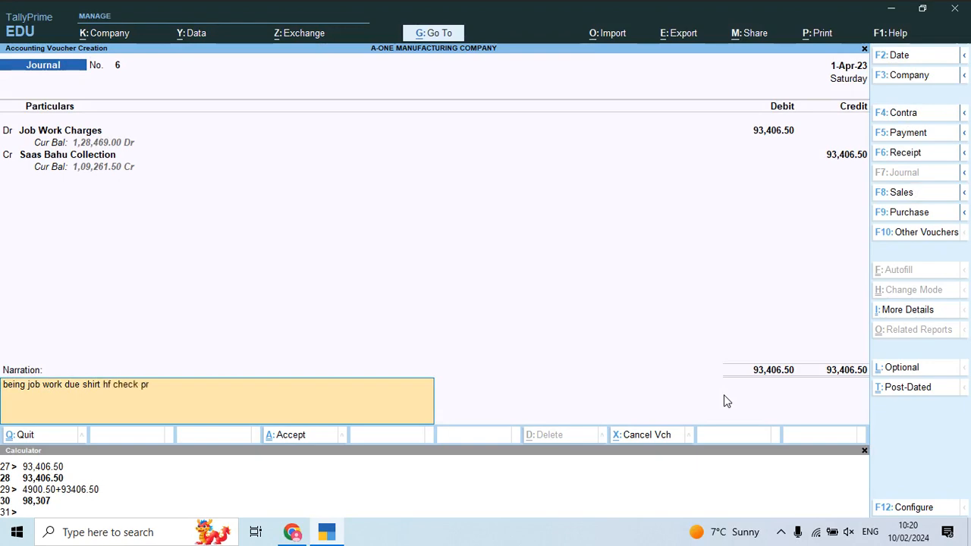
pyautogui.hotkey('alt', 'Tab')
pyautogui.hotkey('alt', 'Tab')
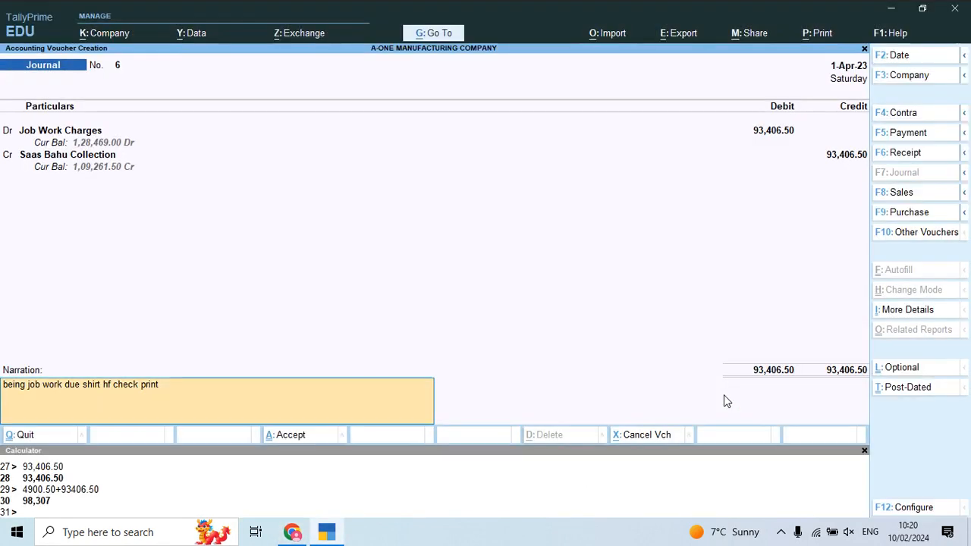
pyautogui.press('Return')
pyautogui.press('Return')
# Check the following PDF pages for further job work invoices and leave journal voucher entry
pyautogui.hotkey('alt', 'Tab')
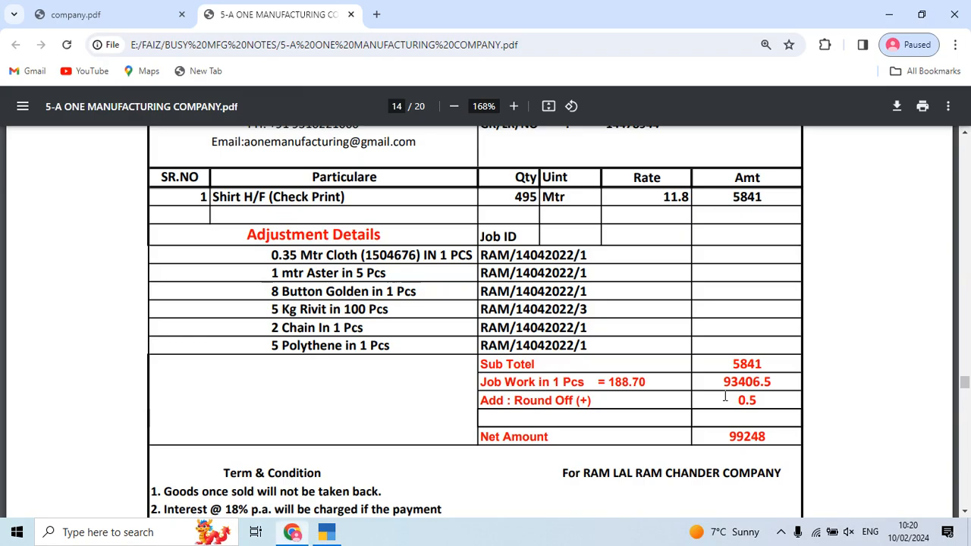
pyautogui.scroll(-3, 649, 287)
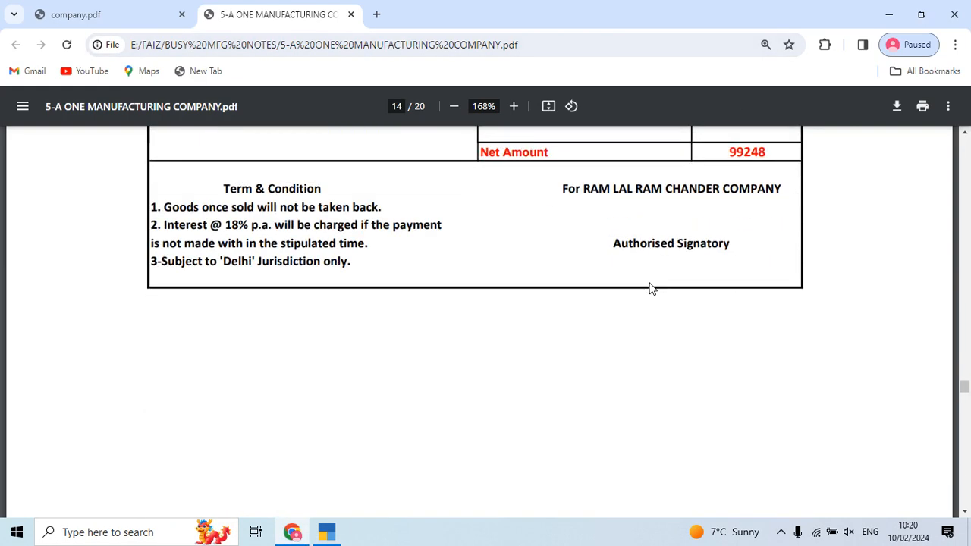
pyautogui.scroll(-8, 649, 287)
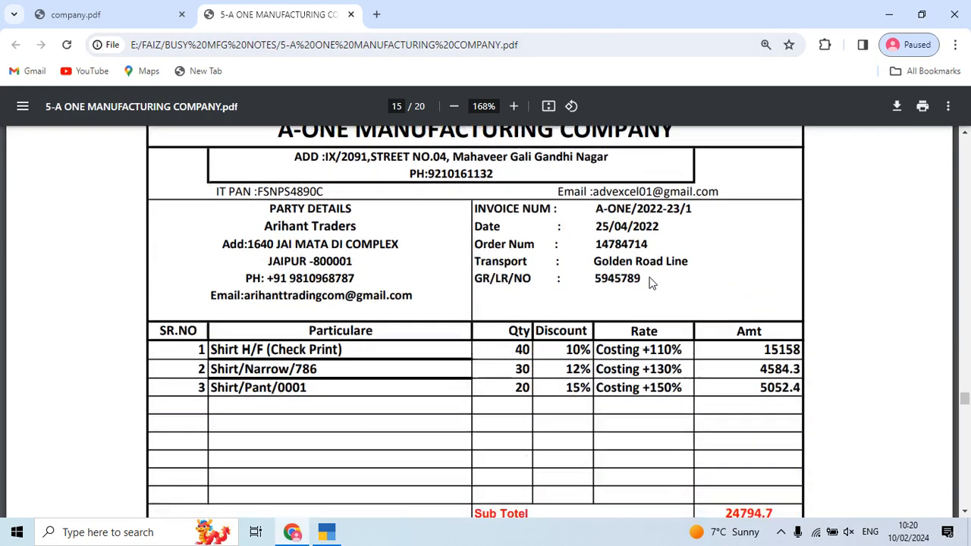
pyautogui.scroll(3, 649, 282)
pyautogui.hotkey('alt', 'Tab')
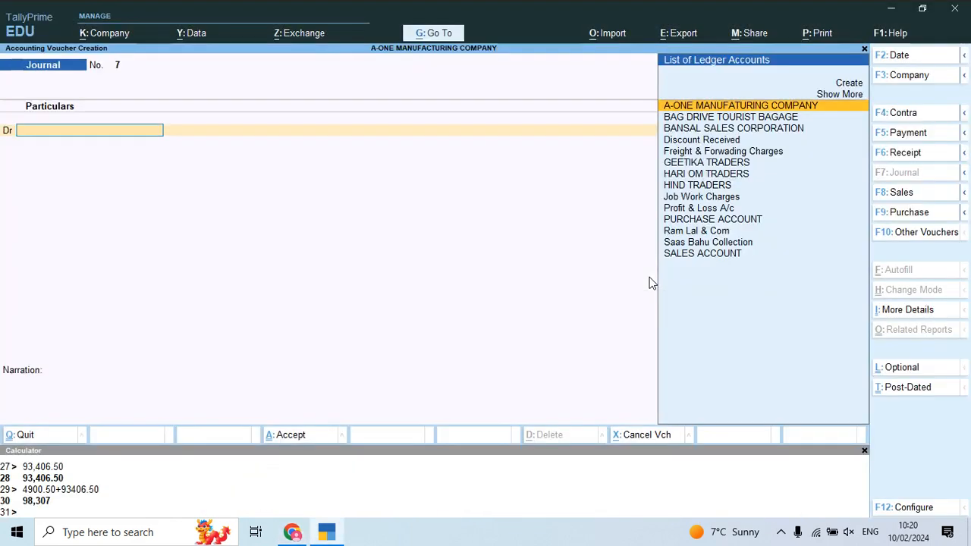
pyautogui.press('Escape')
# Open the company's balance sheet and go to Current Liabilities
pyautogui.press('Down')
pyautogui.press('Down')
pyautogui.press('Down')
pyautogui.press('Return')
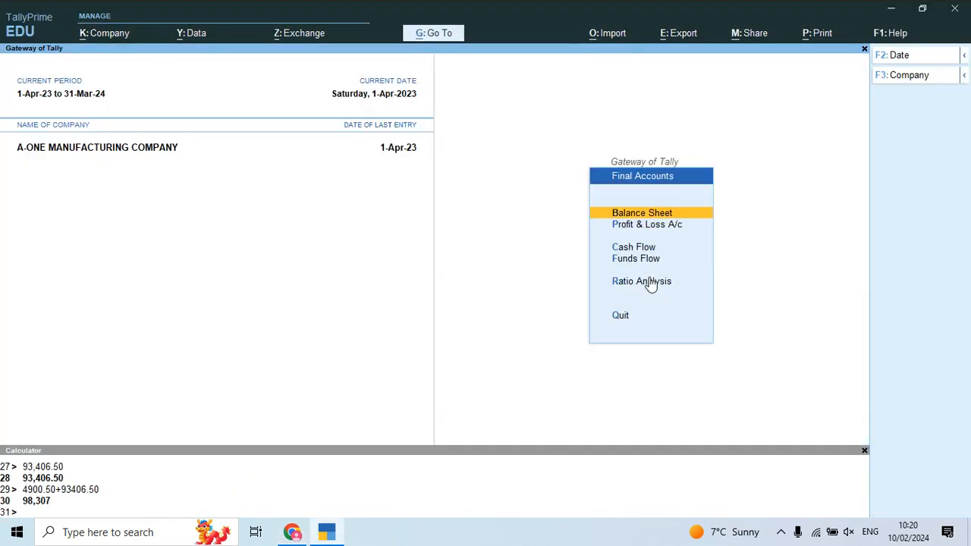
pyautogui.press('Return')
pyautogui.press('Down')
pyautogui.press('Down')
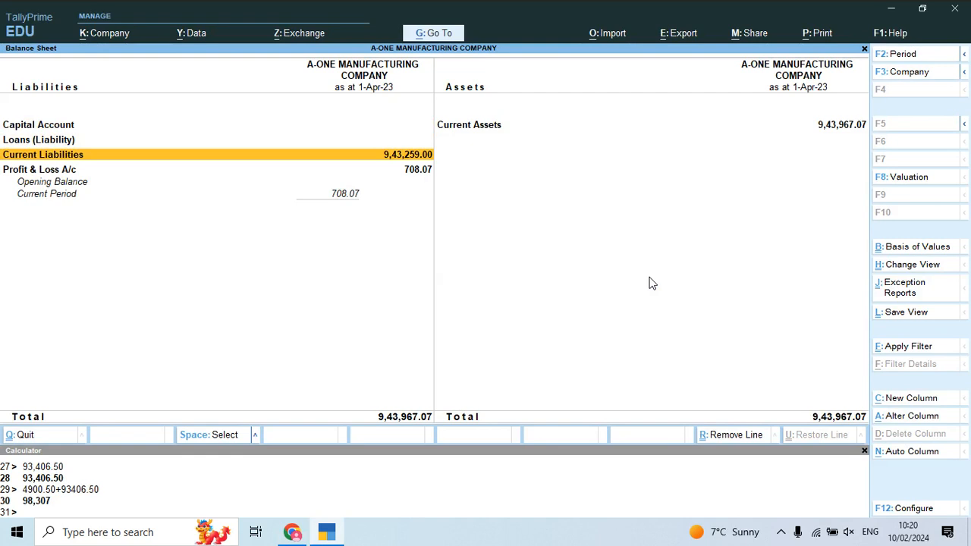
# Drill down from Current Liabilities through Sundry Creditors to the Job Workers group, examine each party's closing balance, and close the reports
pyautogui.press('Return')
pyautogui.press('Return')
pyautogui.press('Return')
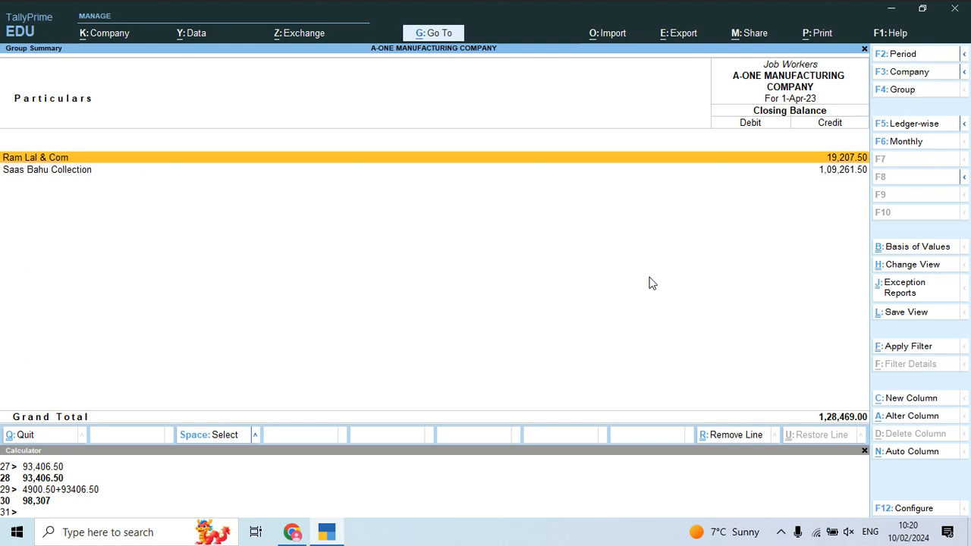
pyautogui.press('Escape')
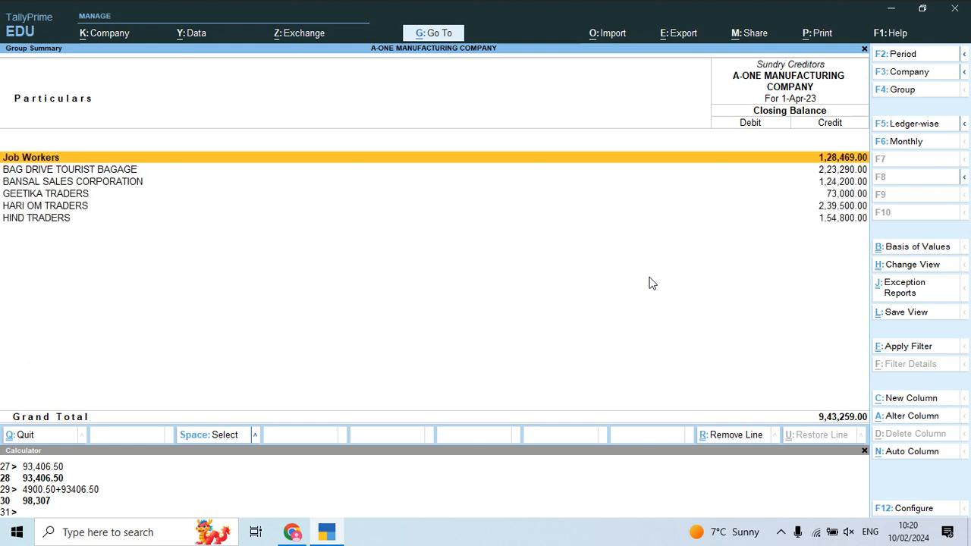
pyautogui.press('Escape')
pyautogui.press('Escape')
pyautogui.press('Escape')
# Leave the final accounts and open the stock summary
pyautogui.press('Down')
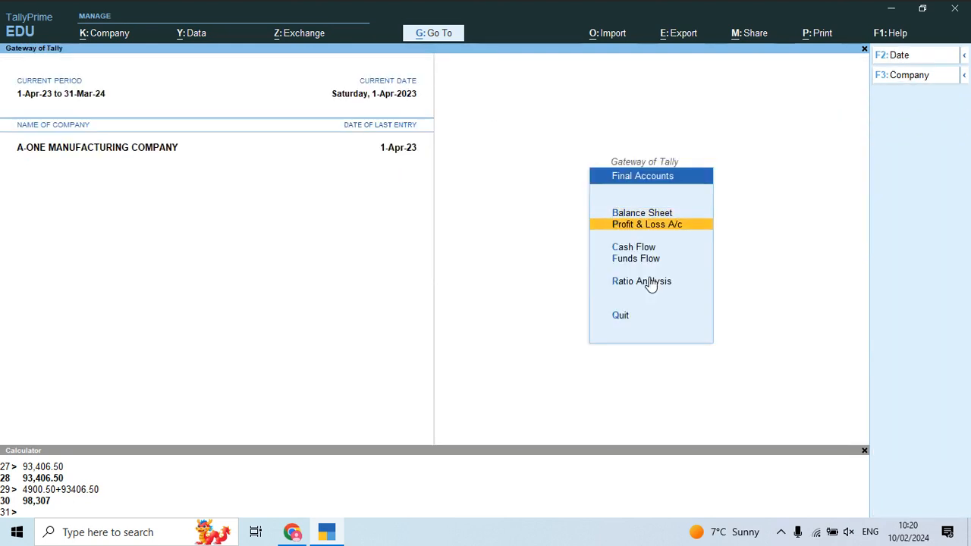
pyautogui.press('Escape')
pyautogui.press('Down')
pyautogui.press('Up')
pyautogui.press('Return')
pyautogui.press('Down')
pyautogui.press('Escape')
pyautogui.press('Down')
pyautogui.press('Return')
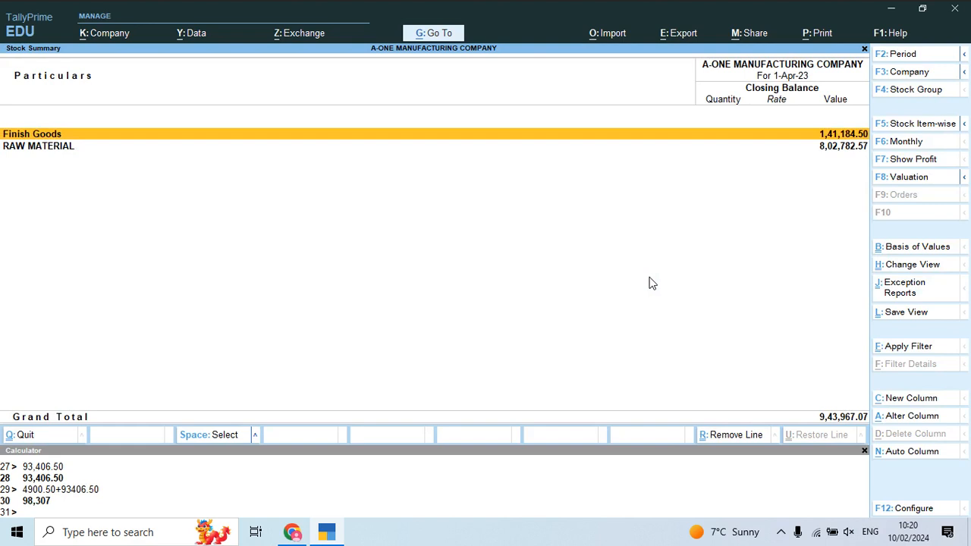
# Open the Raw Material group briefly, and examine the item quantities, rates and values in the Finish Goods group
pyautogui.press('Down')
pyautogui.press('Return')
pyautogui.press('Escape')
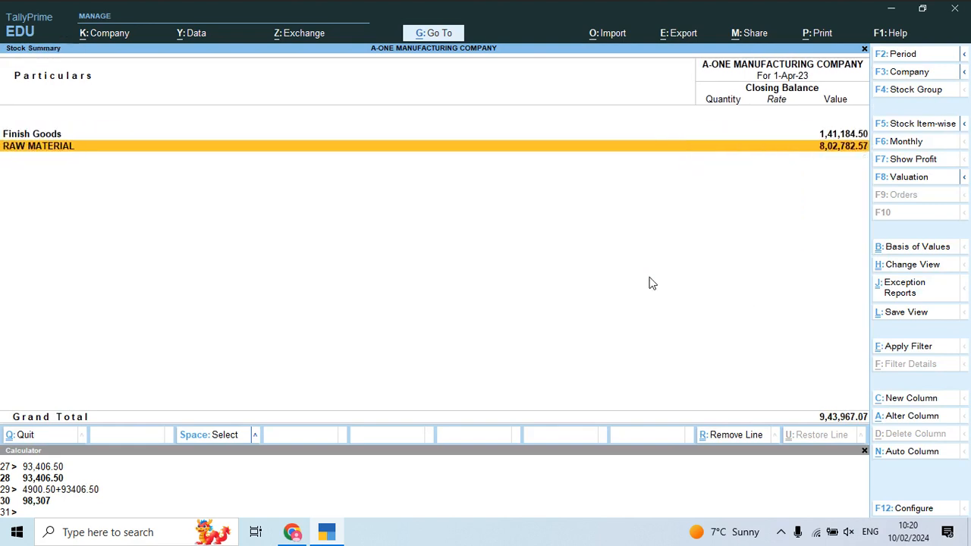
pyautogui.press('Up')
pyautogui.press('Return')
pyautogui.press('Down')
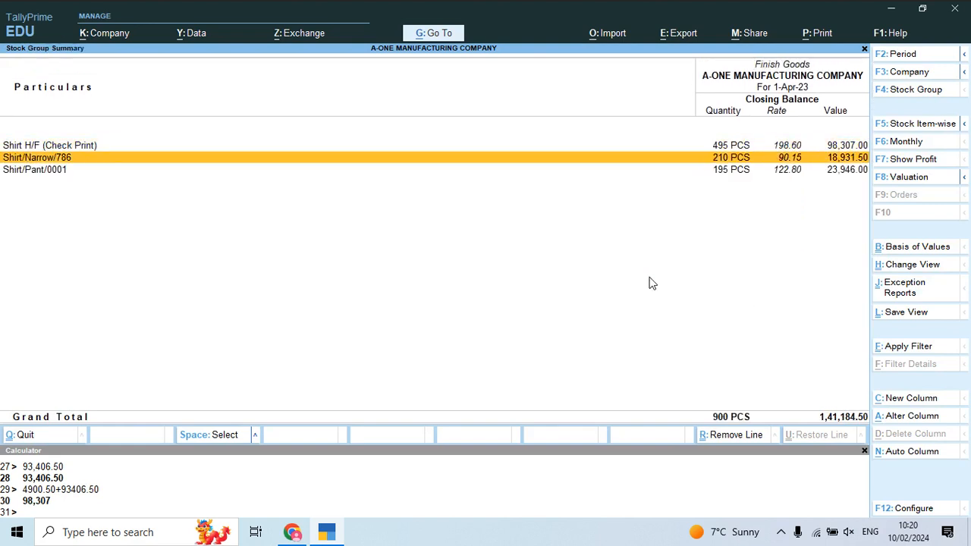
# Close the stock reports and examine the item quantities, discounts and costing percentages on the Arihant Traders invoice in the company PDF in Chrome
pyautogui.press('Down')
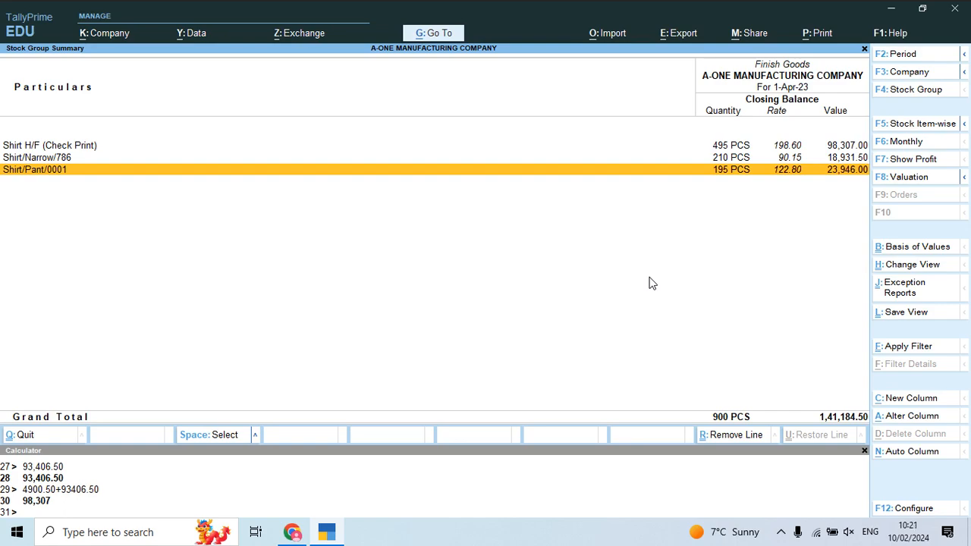
pyautogui.press('Escape')
pyautogui.press('Escape')
pyautogui.hotkey('alt', 'Tab')
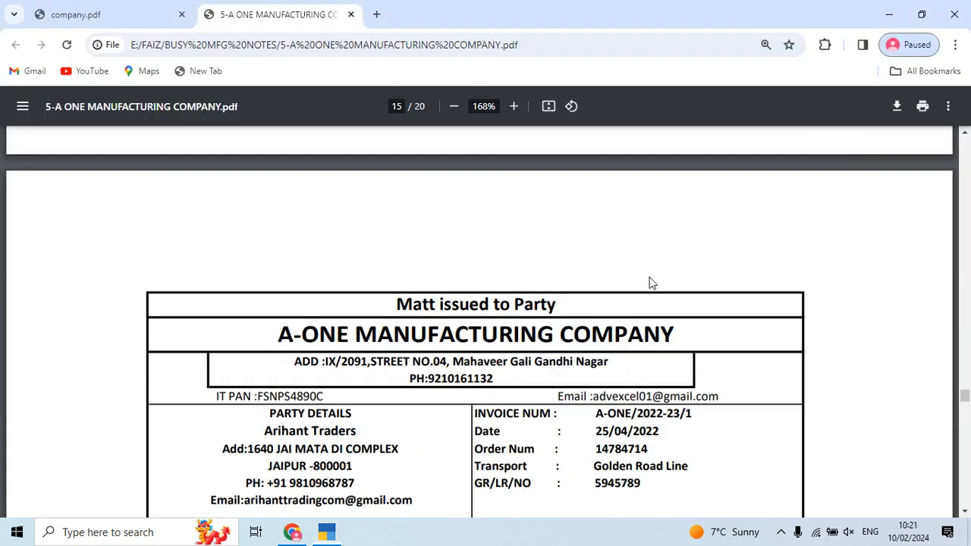
pyautogui.scroll(-4, 599, 287)
pyautogui.scroll(-4, 599, 287)
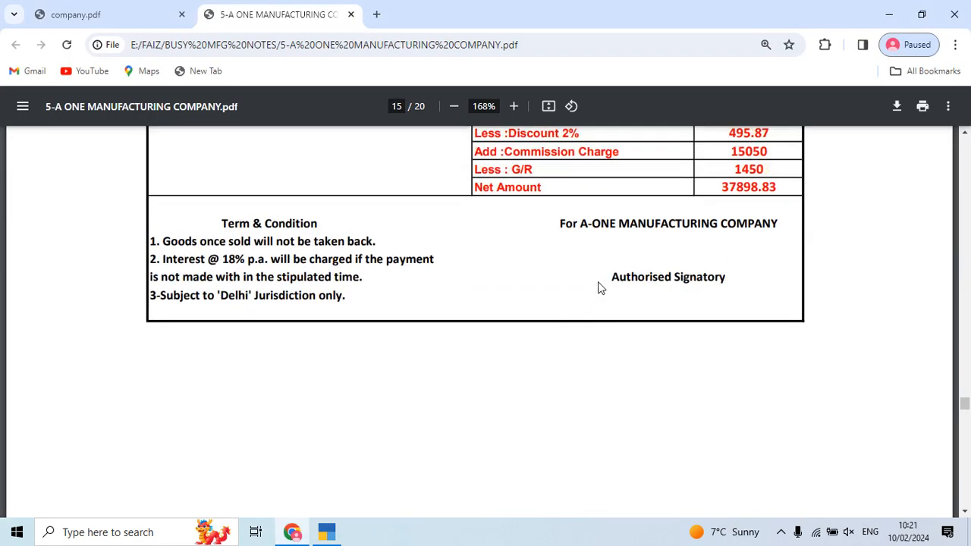
pyautogui.scroll(4, 600, 284)
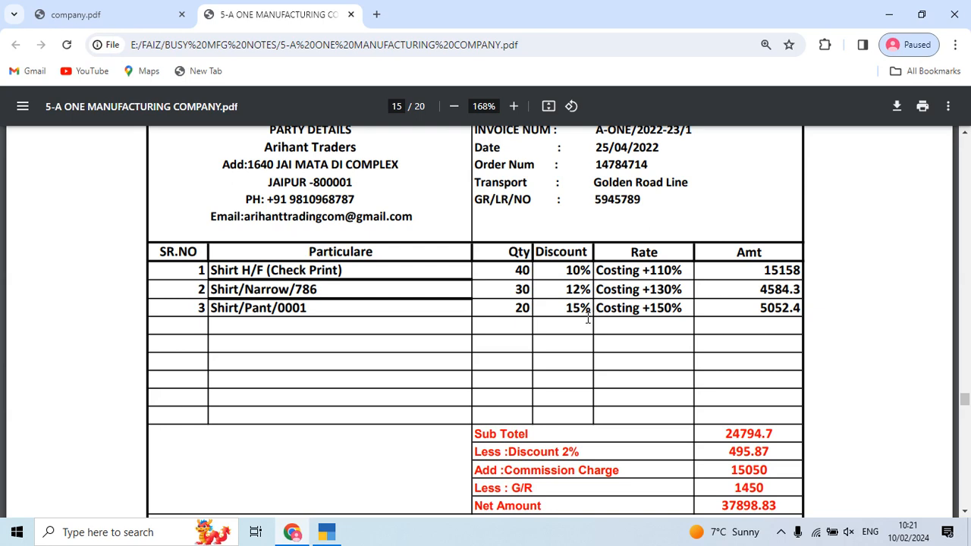
pyautogui.hotkey('alt', 'Tab')
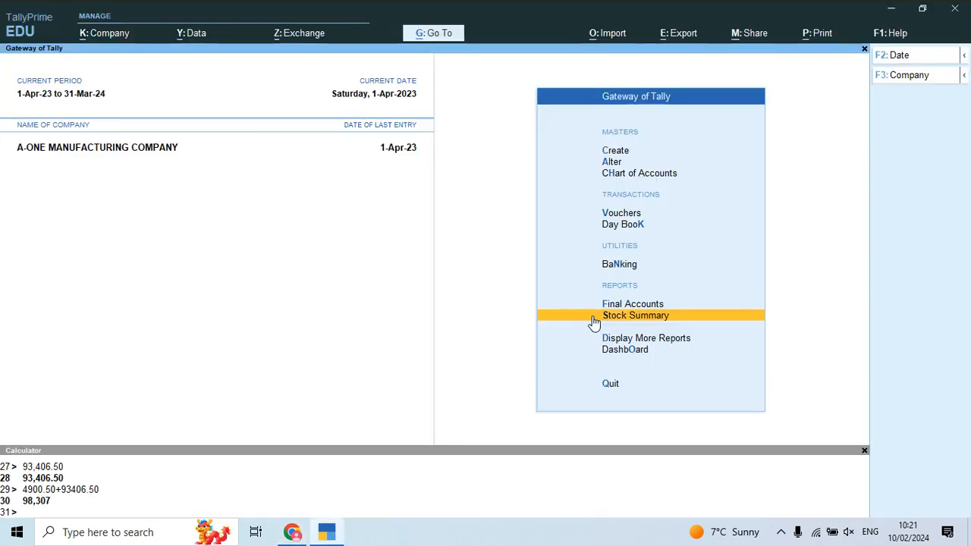
pyautogui.hotkey('alt', 'Tab')
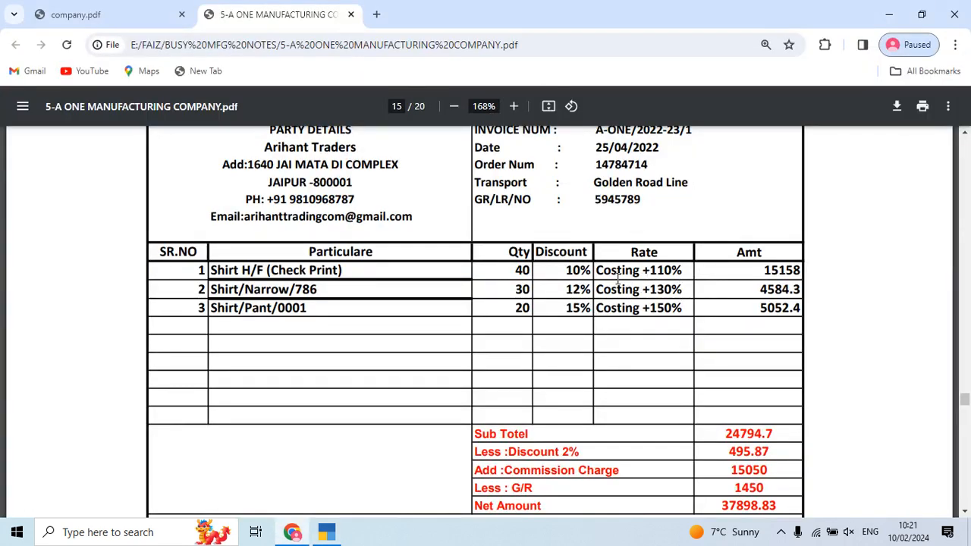
# Switch to TallyPrime, export the Finish Goods stock group summary as the Excel spreadsheet StkGrpSum.xlsx, and dismiss the Office activation notice
pyautogui.hotkey('alt', 'Tab')
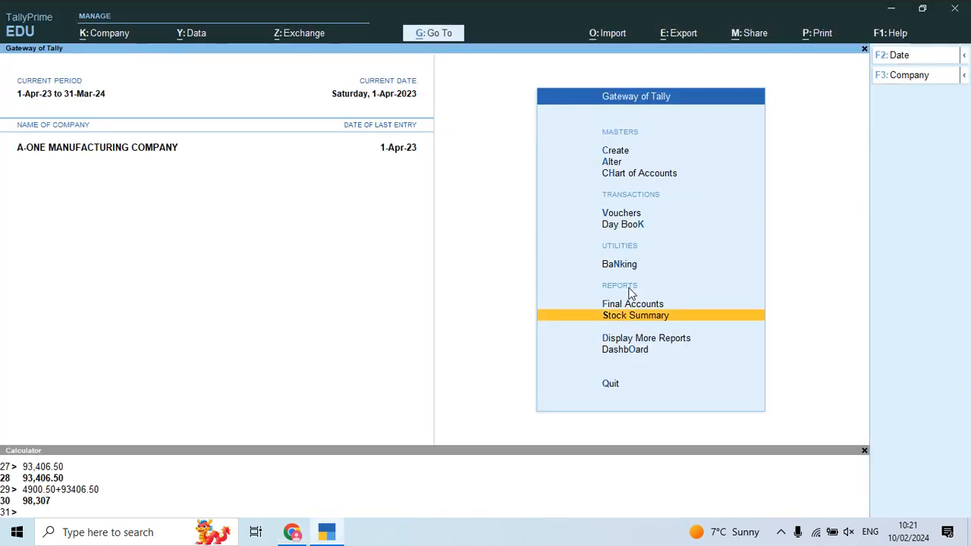
pyautogui.press('Return')
pyautogui.press('Return')
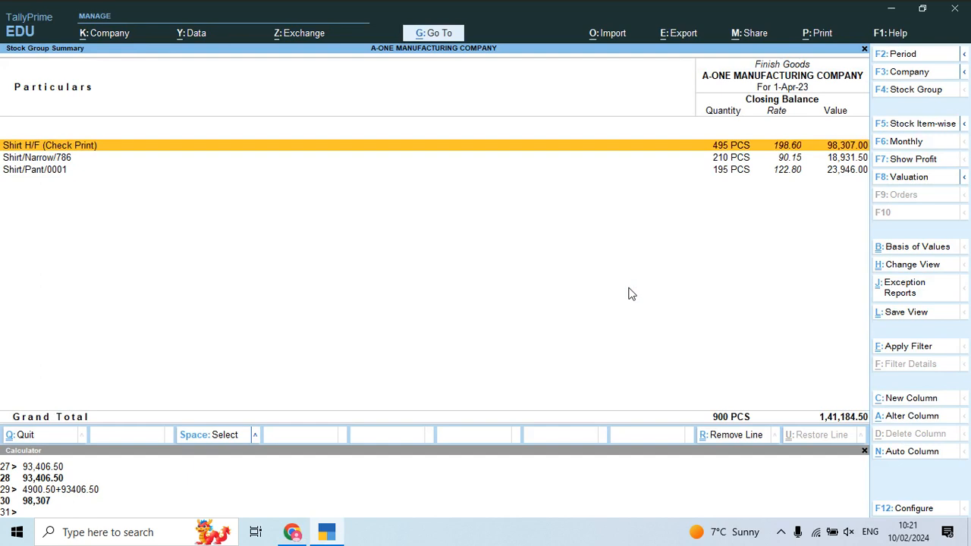
pyautogui.hotkey('alt', 'e')
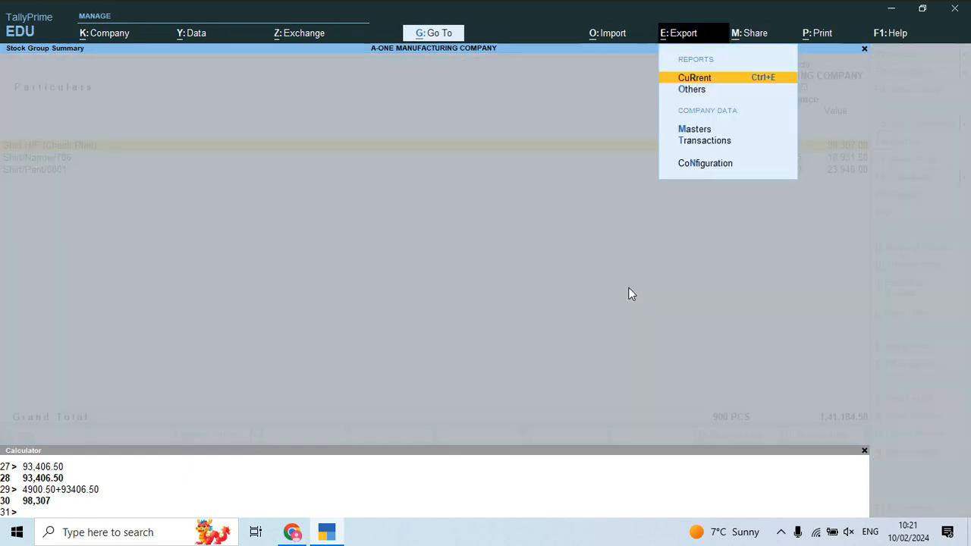
pyautogui.press('Return')
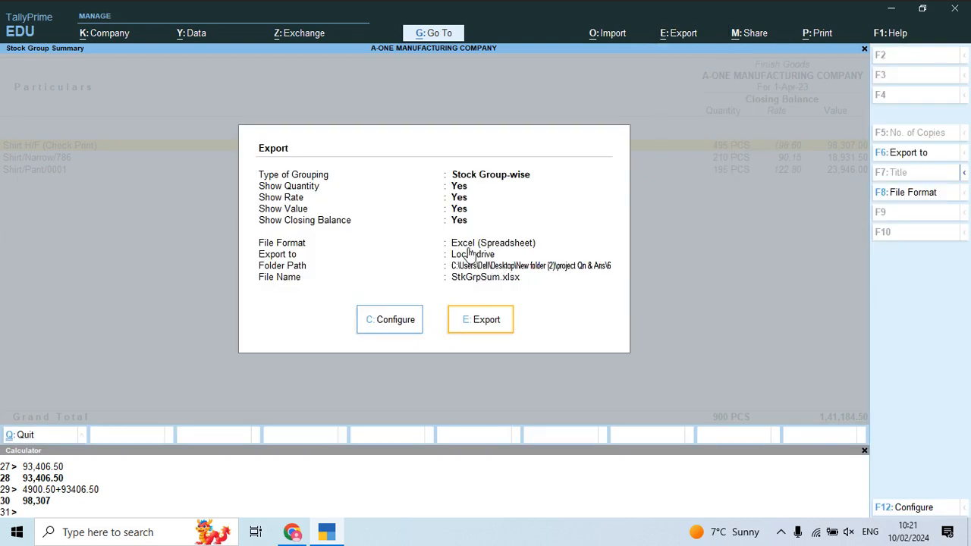
pyautogui.press('e')
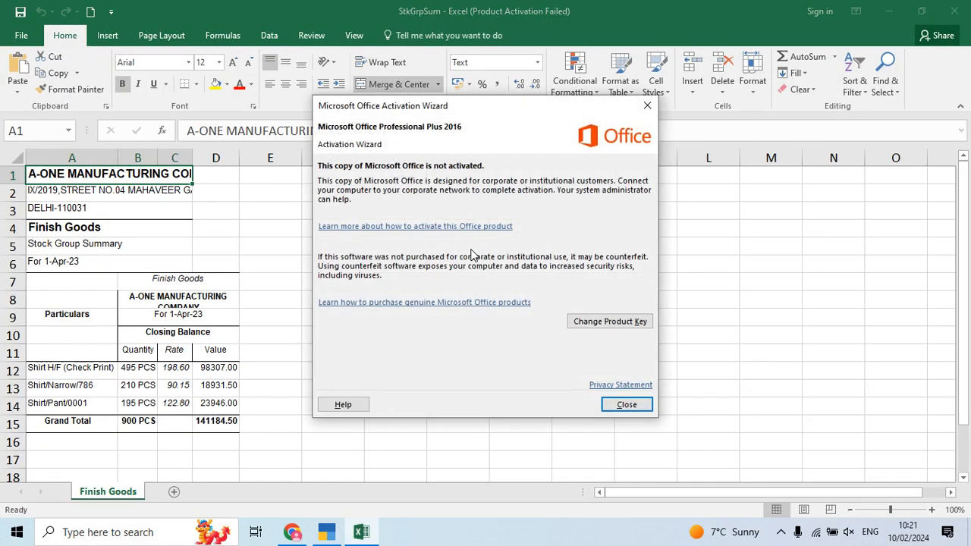
pyautogui.click(627, 404)
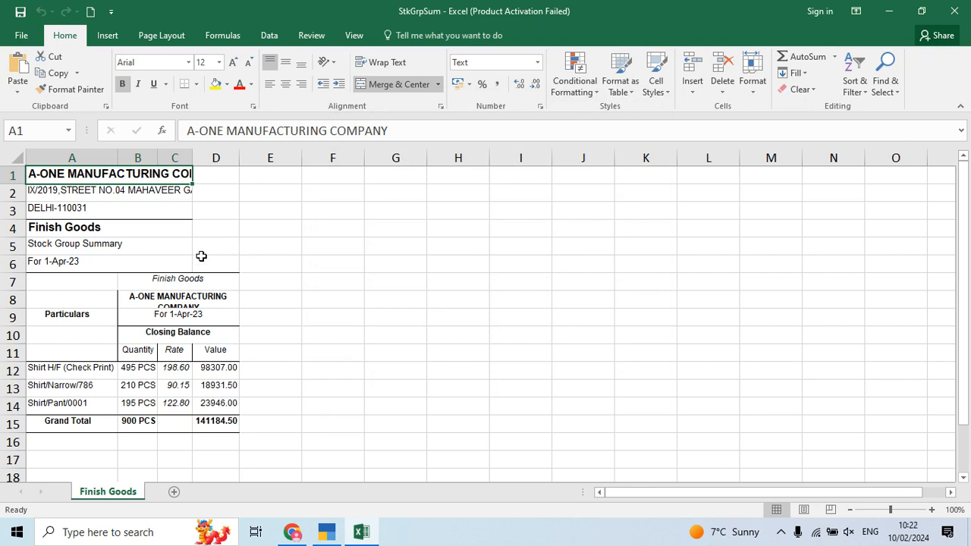
# Set the font size of the whole exported stock table to 16 and remove its bold formatting
pyautogui.hotkey('ctrl', 'a')
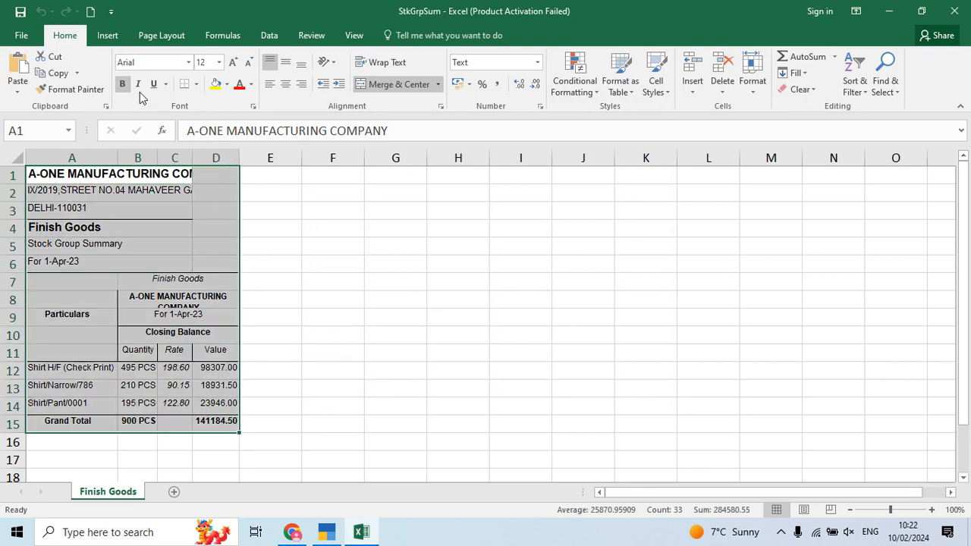
pyautogui.click(222, 66)
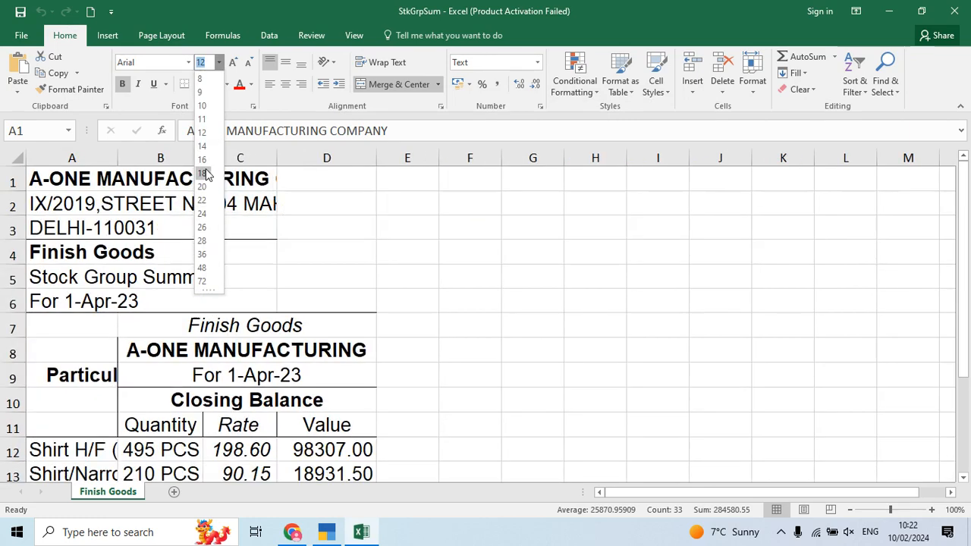
pyautogui.click(203, 158)
pyautogui.click(122, 84)
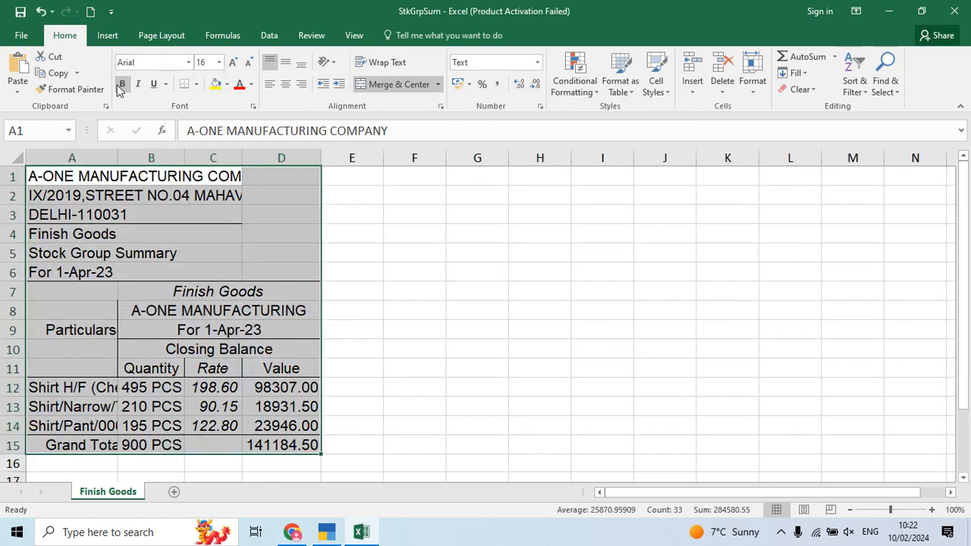
# Enter the invoice's costing percentages 110, 130 and 150 in cells E12 to E14 beside the three shirt items
pyautogui.click(365, 403)
pyautogui.click(362, 387)
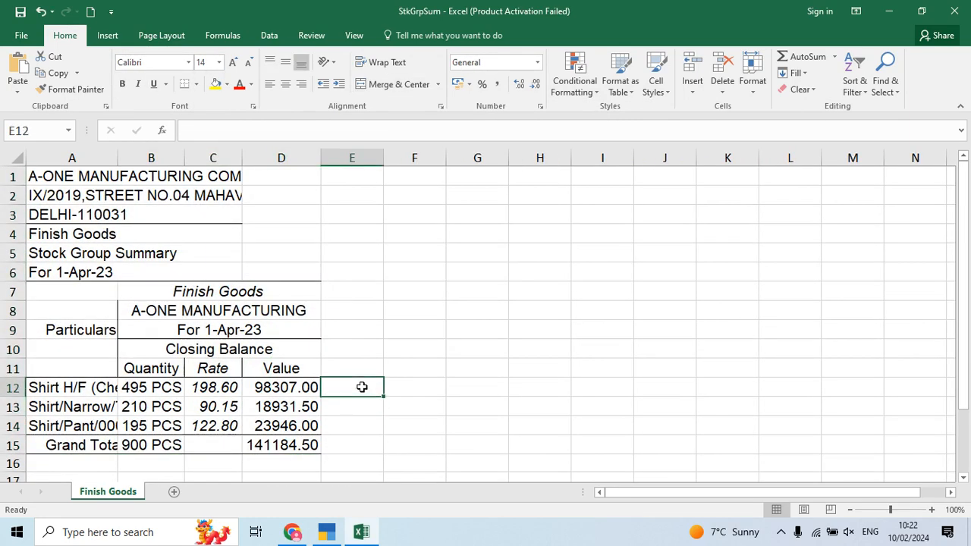
pyautogui.hotkey('alt', 'Tab')
pyautogui.hotkey('alt', 'Tab')
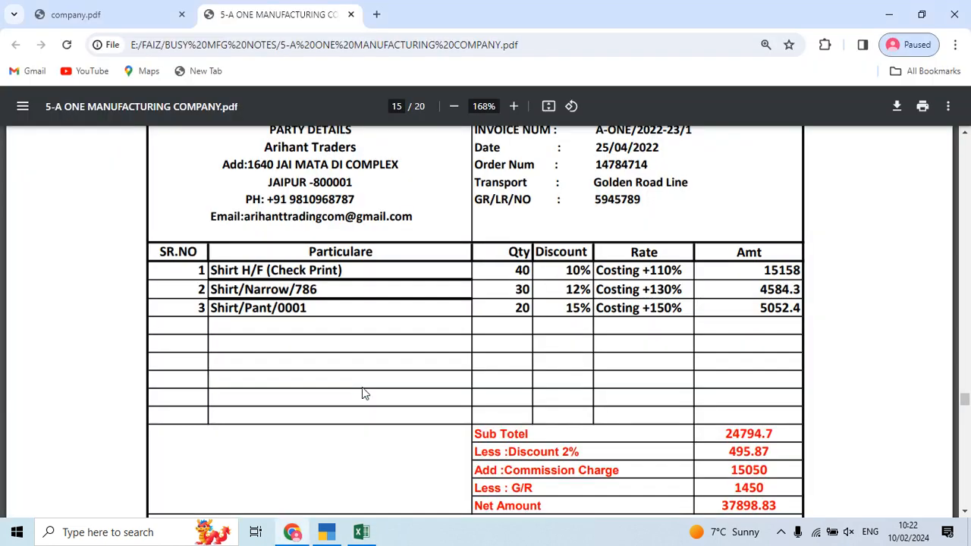
pyautogui.hotkey('alt', 'Tab')
pyautogui.write('110')
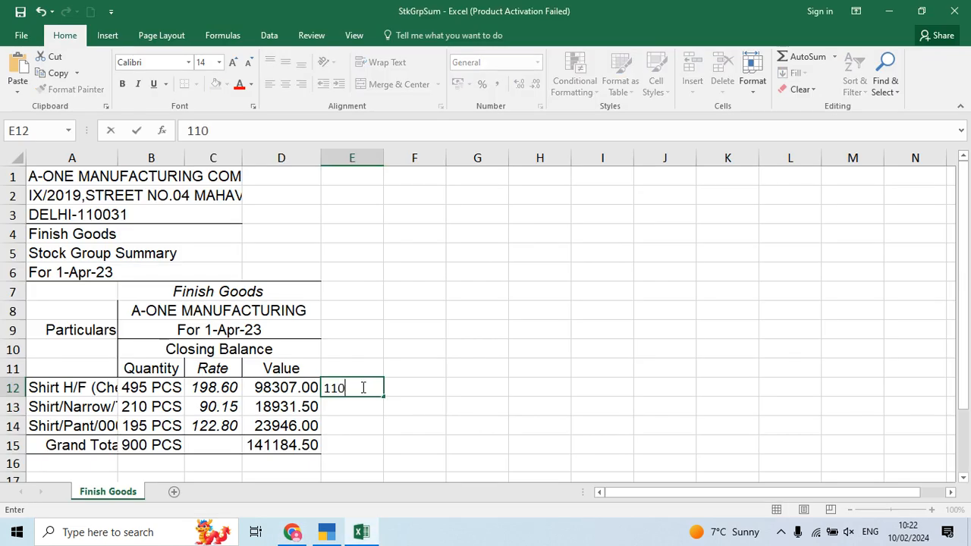
pyautogui.press('Return')
pyautogui.write('130')
pyautogui.press('Return')
pyautogui.write('150')
pyautogui.press('Return')
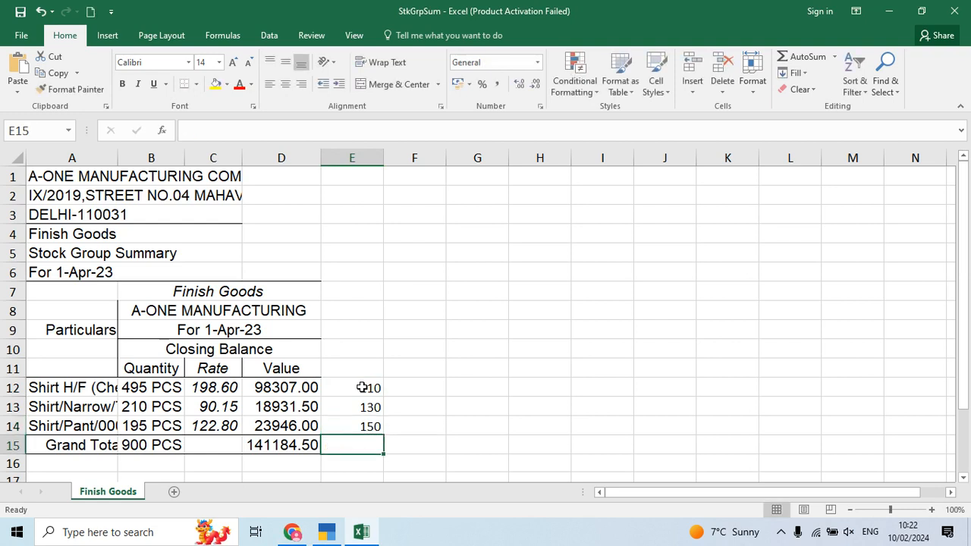
# Calculate the selling rate of Shirt H/F (Check Print) in F12 with =198.60*110/100+198.60
pyautogui.click(361, 386)
pyautogui.press('Right')
pyautogui.write('=')
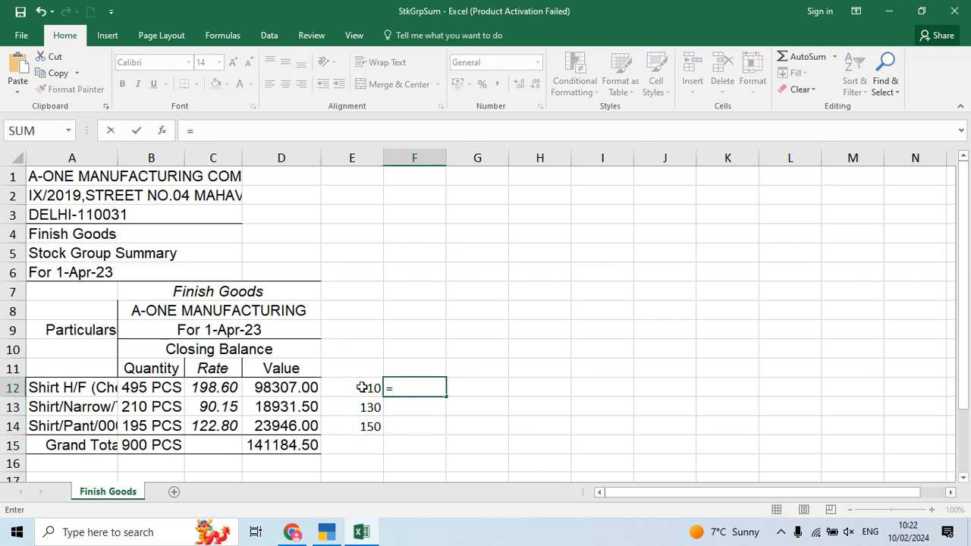
pyautogui.write('198.60')
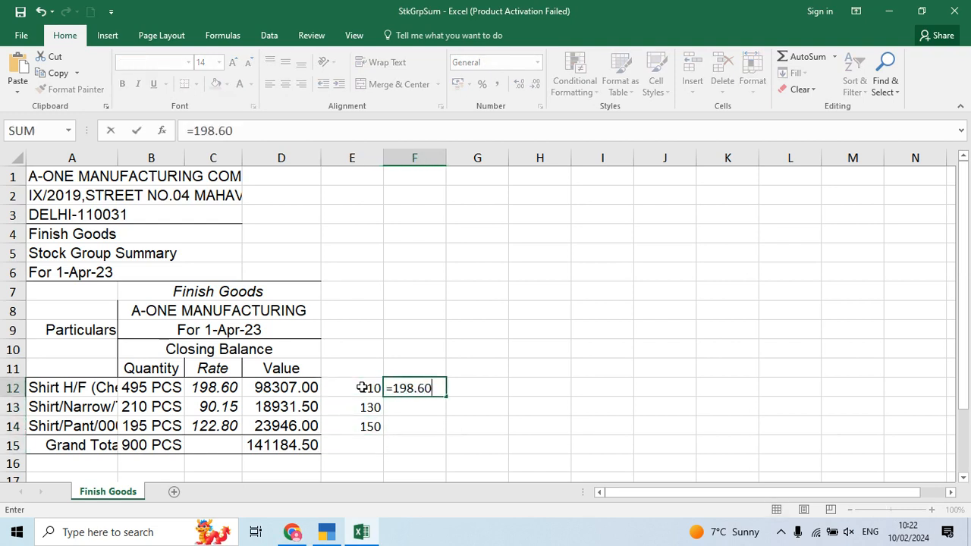
pyautogui.write('*110/100')
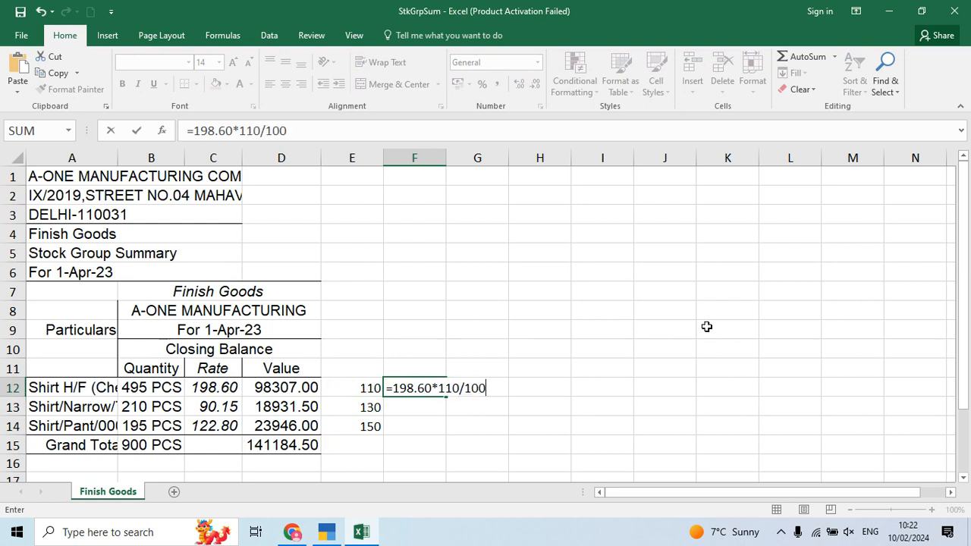
pyautogui.write('+198.60')
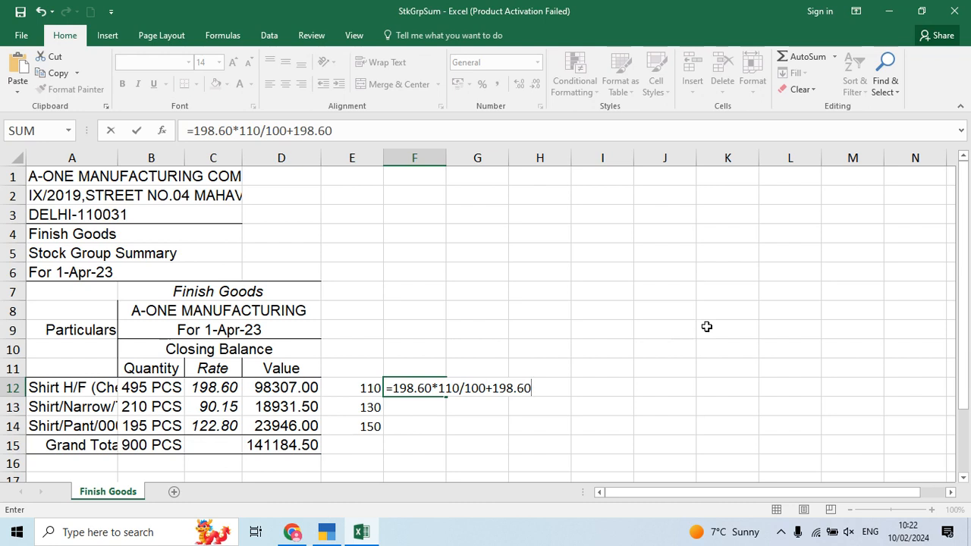
pyautogui.press('Return')
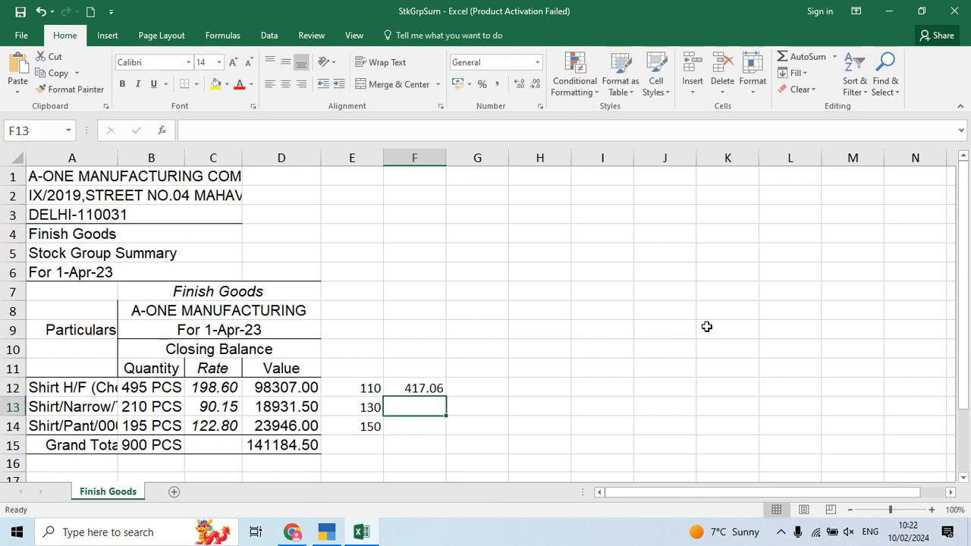
# Calculate the selling rate of Shirt/Narrow/786 in F13 with =90.15*130/100+90.15
pyautogui.write('=90.')
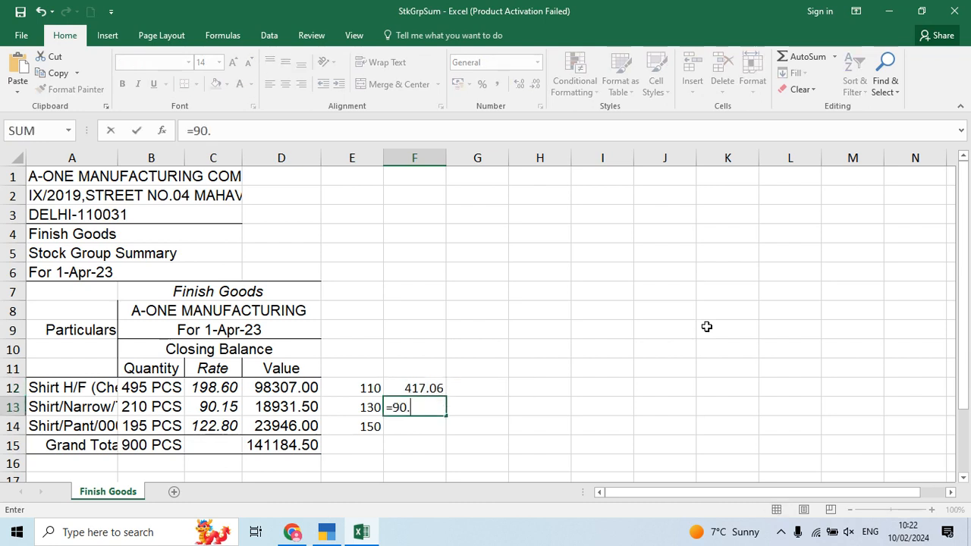
pyautogui.write('15*130')
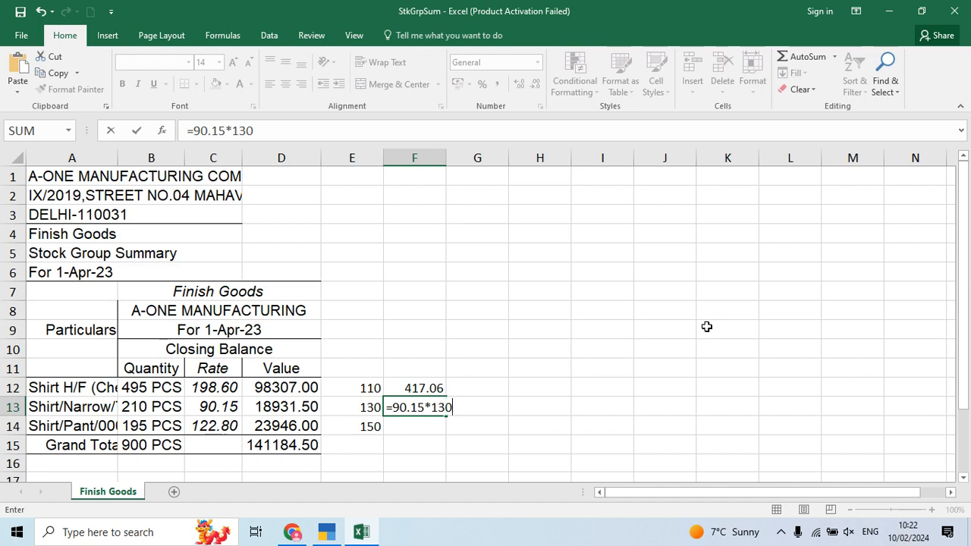
pyautogui.write('/100+90.15')
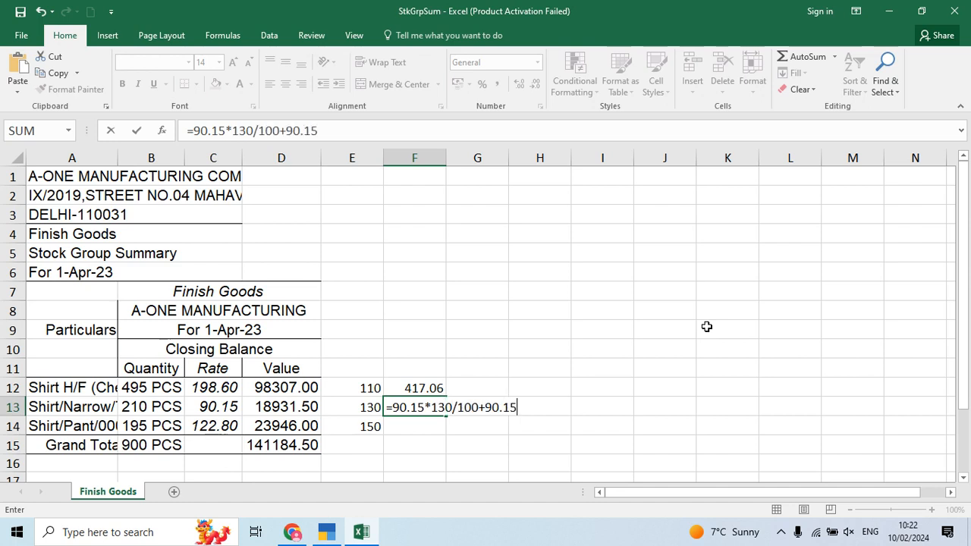
pyautogui.press('Return')
# Calculate the selling rate of Shirt/Pant/0001 in F14 with =122.80*150/100+122.80, and review the calculated rates
pyautogui.write('=')
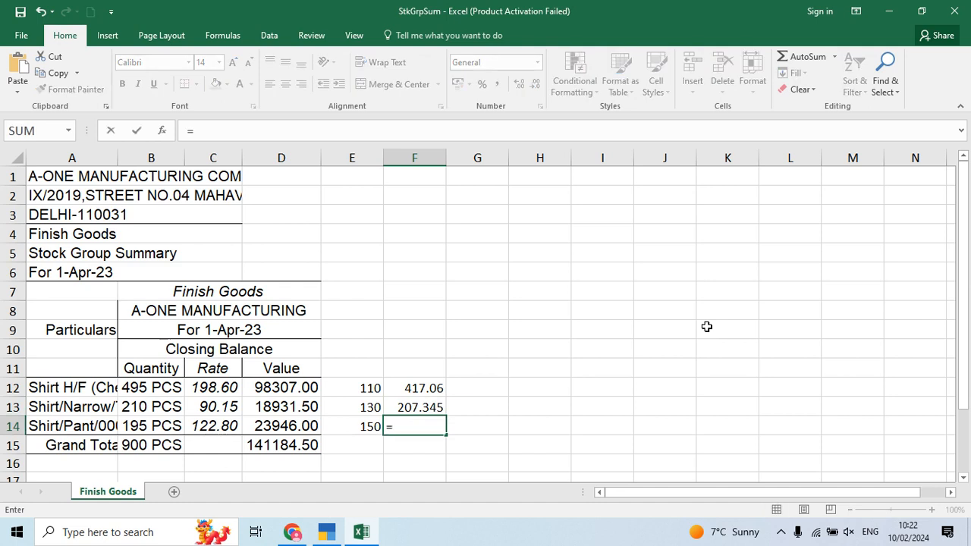
pyautogui.write('122.80*')
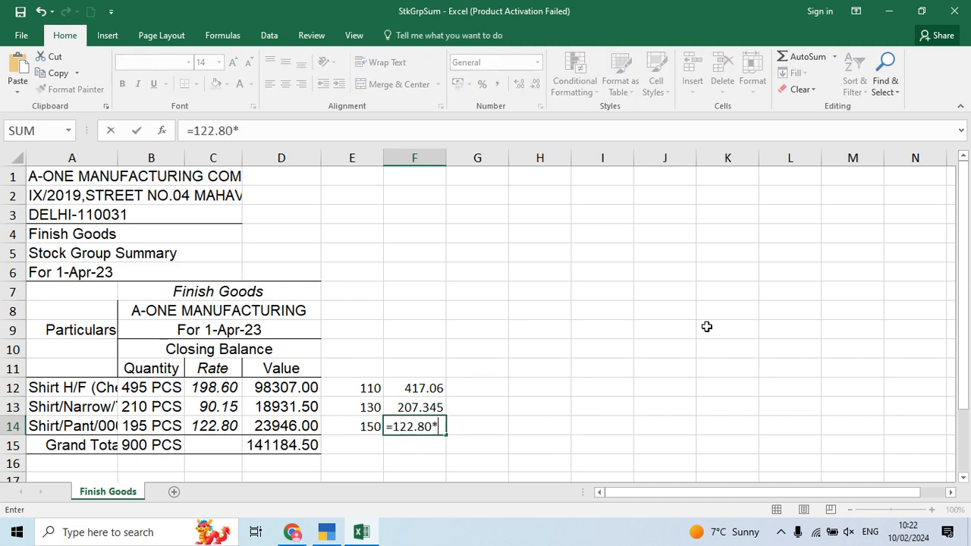
pyautogui.write('150/100+')
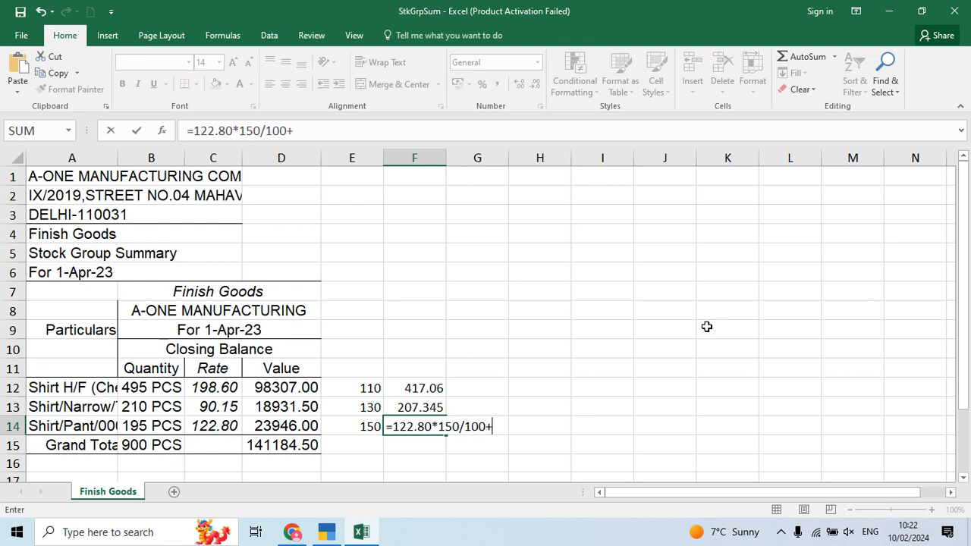
pyautogui.write('122.80')
pyautogui.press('Return')
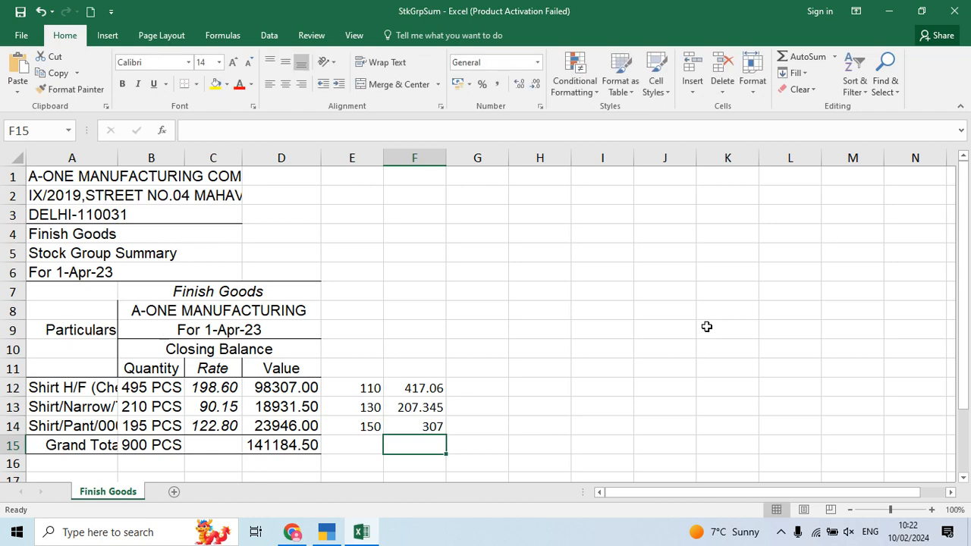
pyautogui.press('Up')
pyautogui.press('Up')
pyautogui.press('Up')
pyautogui.press('Down')
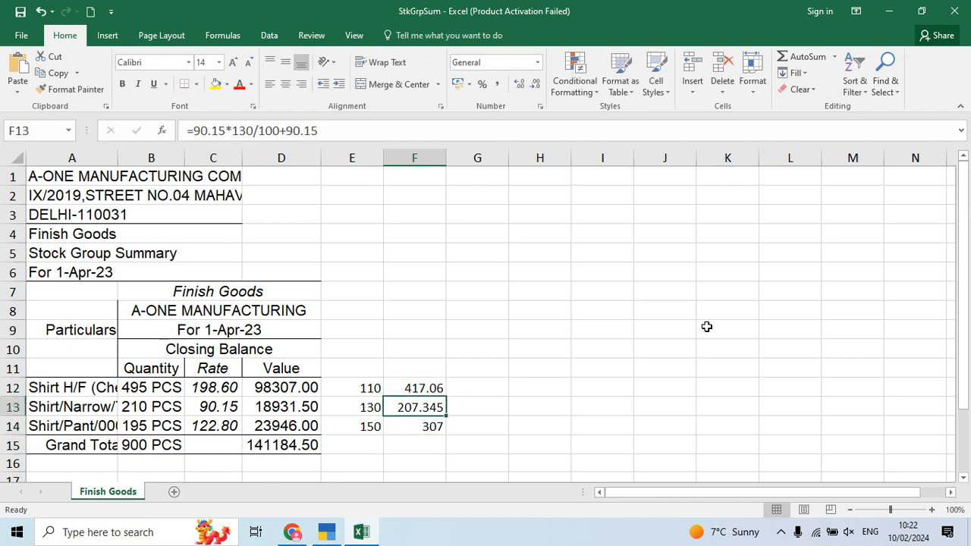
# Switch to TallyPrime and leave the stock report to return to the Gateway of Tally
pyautogui.hotkey('alt', 'Tab')
pyautogui.hotkey('alt', 'Tab')
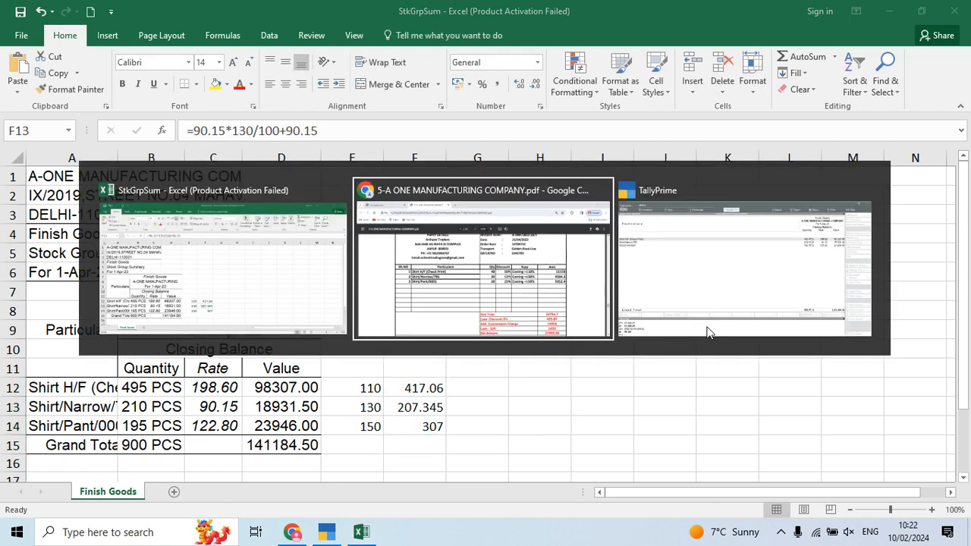
pyautogui.press('Escape')
pyautogui.press('Escape')
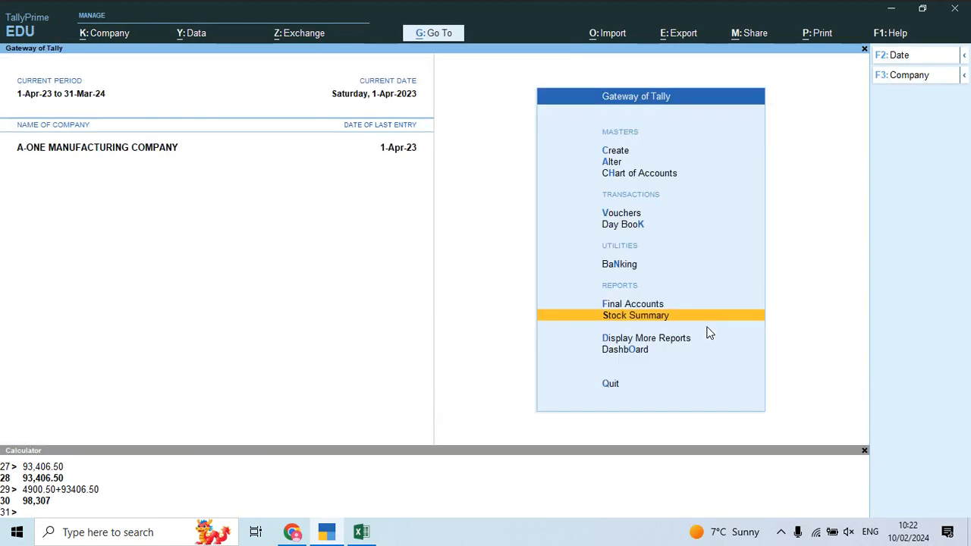
# Open the list of stock items from the Chart of Accounts and go to Shirt H/F (Check Print) under Finish Goods
pyautogui.press('Up')
pyautogui.press('Up')
pyautogui.press('Up')
pyautogui.press('Up')
pyautogui.press('Up')
pyautogui.press('Up')
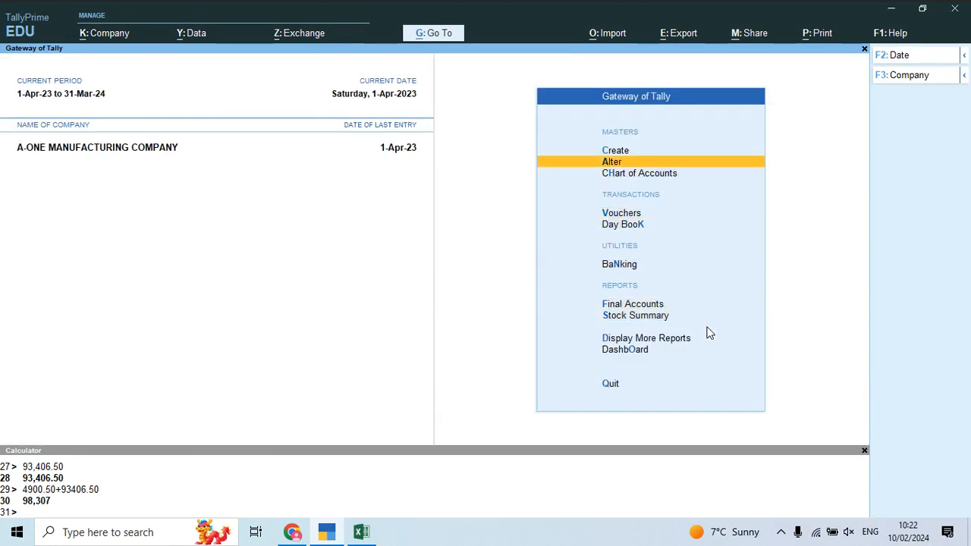
pyautogui.press('Return')
pyautogui.press('Escape')
pyautogui.press('Down')
pyautogui.press('Return')
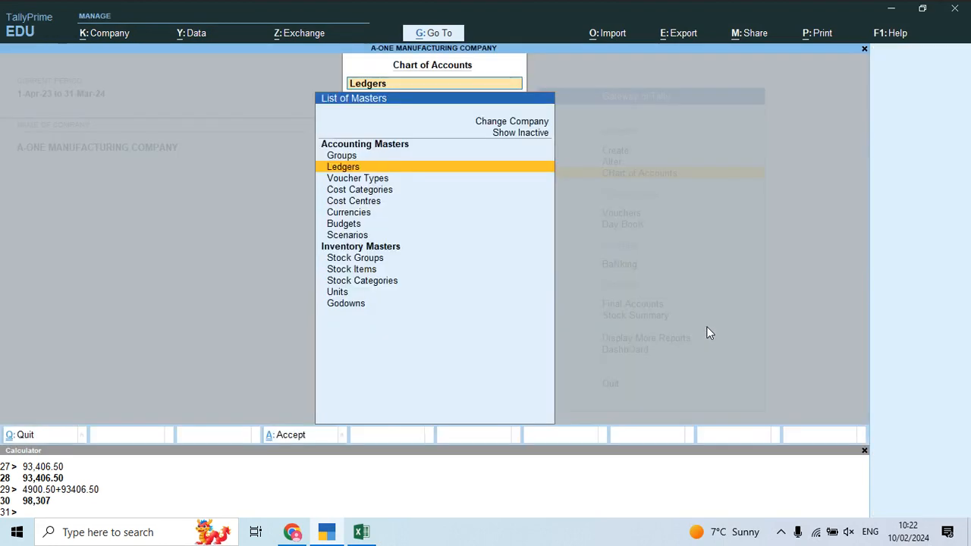
pyautogui.press('Down')
pyautogui.press('Down')
pyautogui.press('Down')
pyautogui.press('Down')
pyautogui.press('Down')
pyautogui.press('Down')
pyautogui.press('Down')
pyautogui.press('Down')
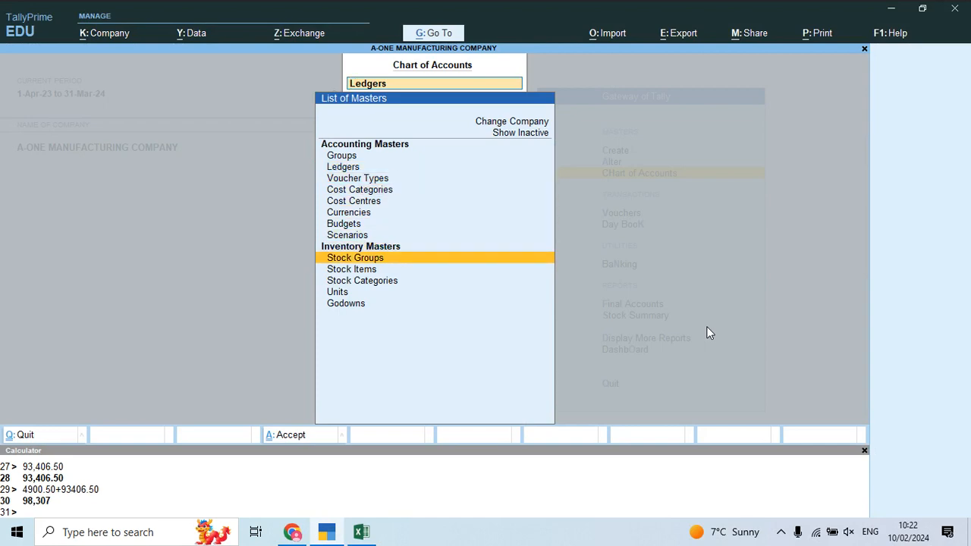
pyautogui.press('Return')
pyautogui.press('Down')
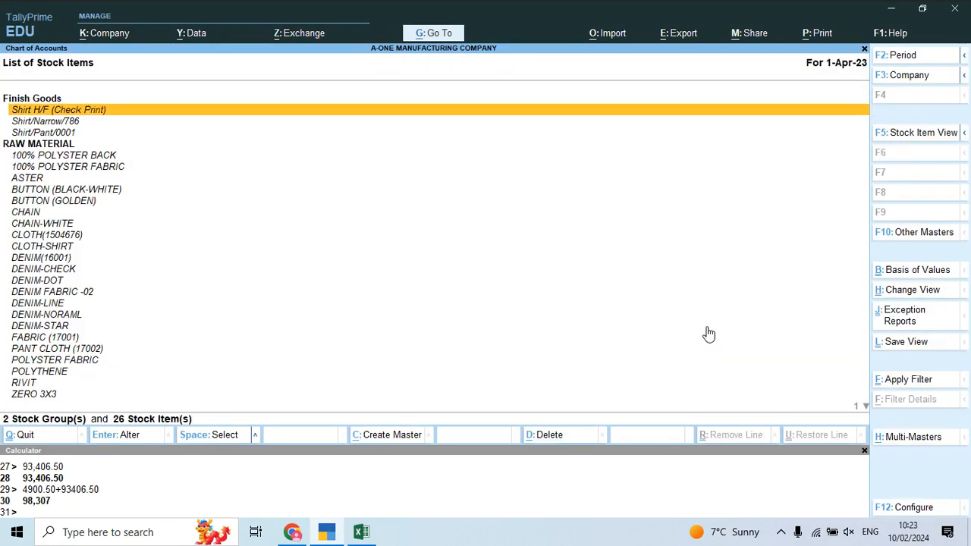
# Compare with the rates in the Excel sheet and open Shirt H/F (Check Print) for alteration, advancing to its standard rates option
pyautogui.hotkey('alt', 'Tab')
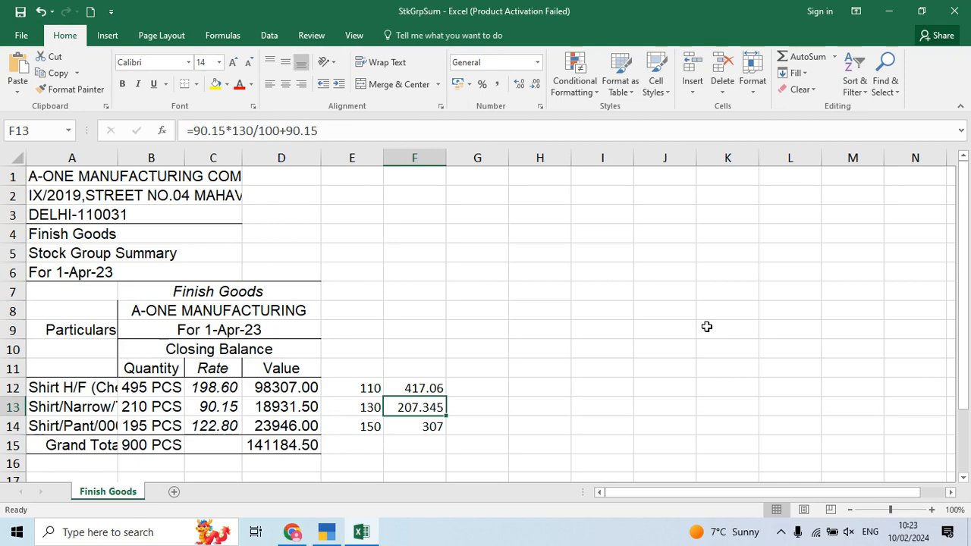
pyautogui.hotkey('alt', 'Tab')
pyautogui.press('Return')
pyautogui.press('Return')
pyautogui.press('Return')
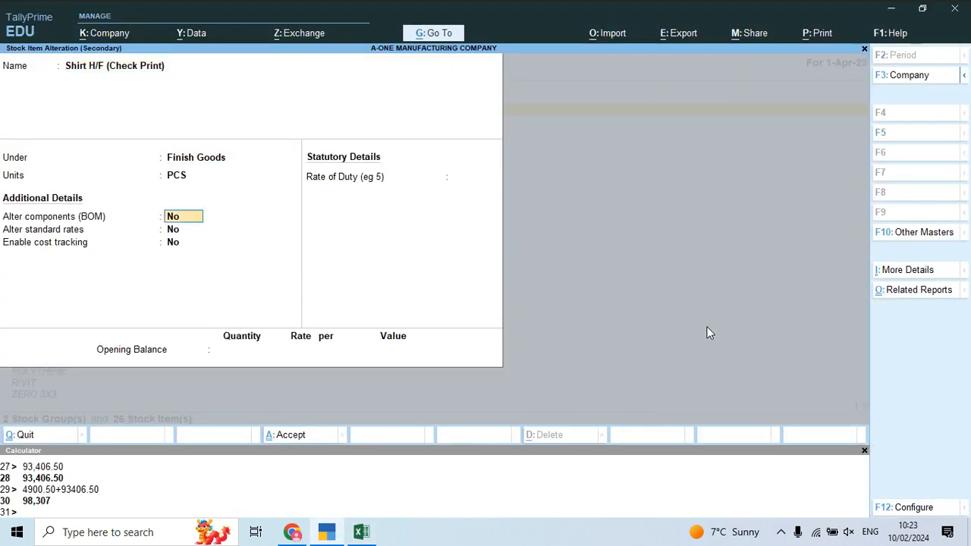
pyautogui.press('Return')
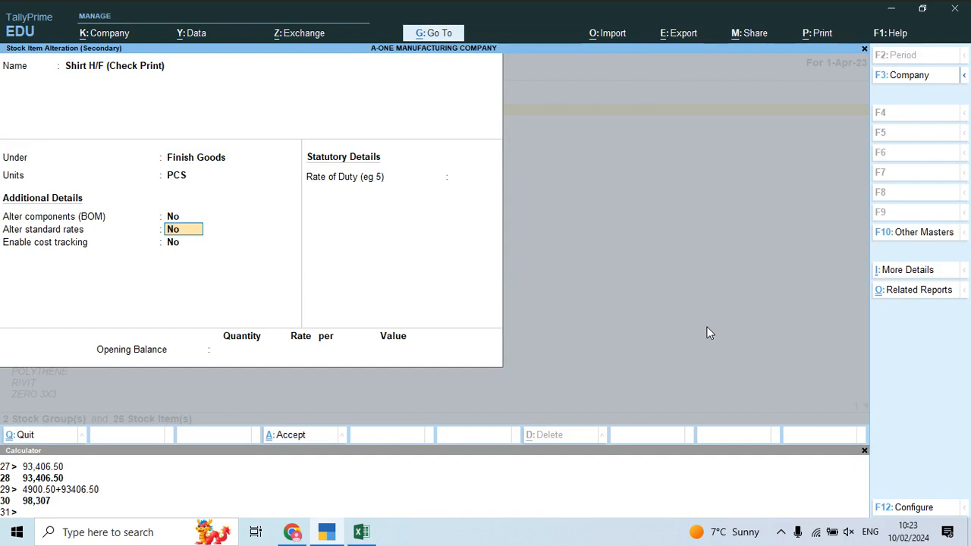
# Check the Provide Standard Buying and Selling Rates option in the stock item configuration and accept the configuration
pyautogui.click(913, 508)
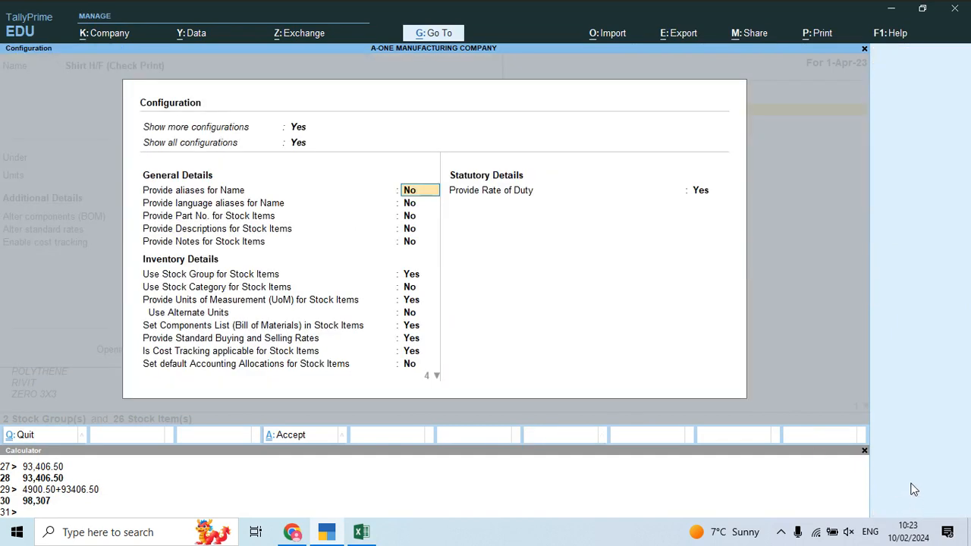
pyautogui.click(151, 339)
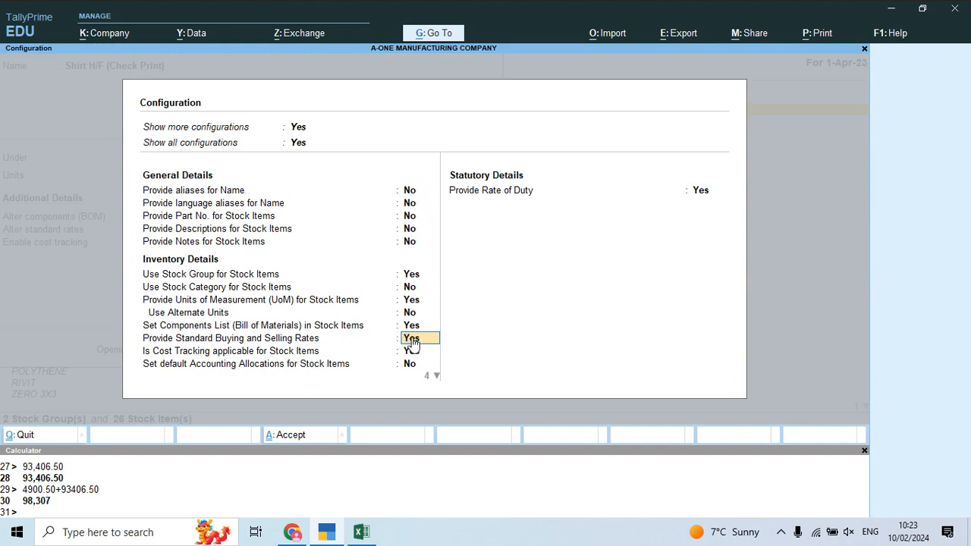
pyautogui.hotkey('ctrl', 'a')
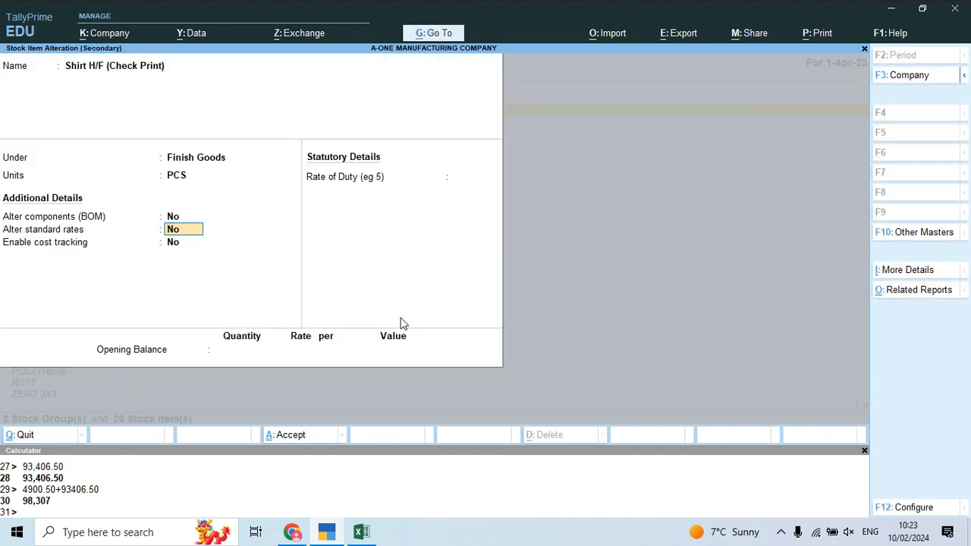
# Enable altering standard rates for Shirt H/F (Check Print) and set its standard cost to 198.60 per PCS from 1-Apr-23
pyautogui.write('y')
pyautogui.write('1')
pyautogui.press('Return')
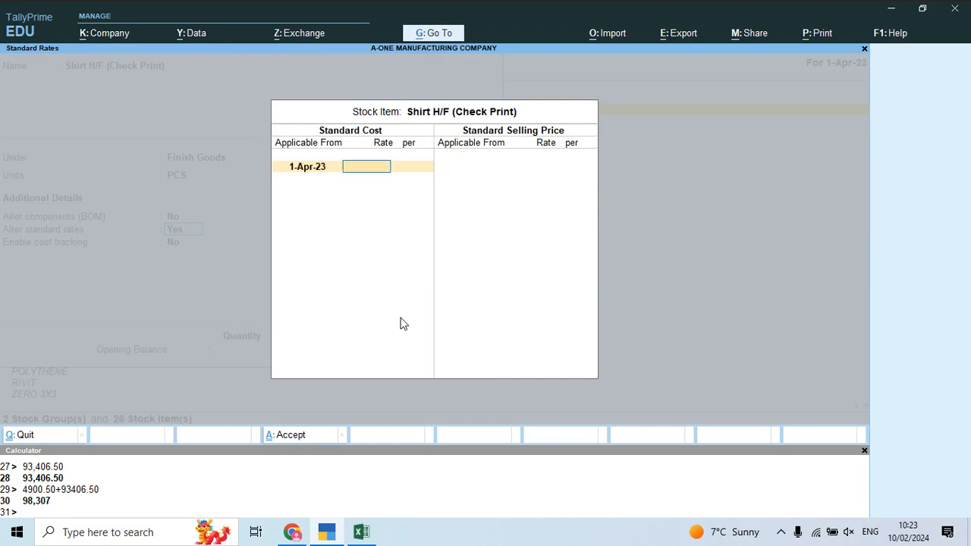
pyautogui.hotkey('alt', 'Tab')
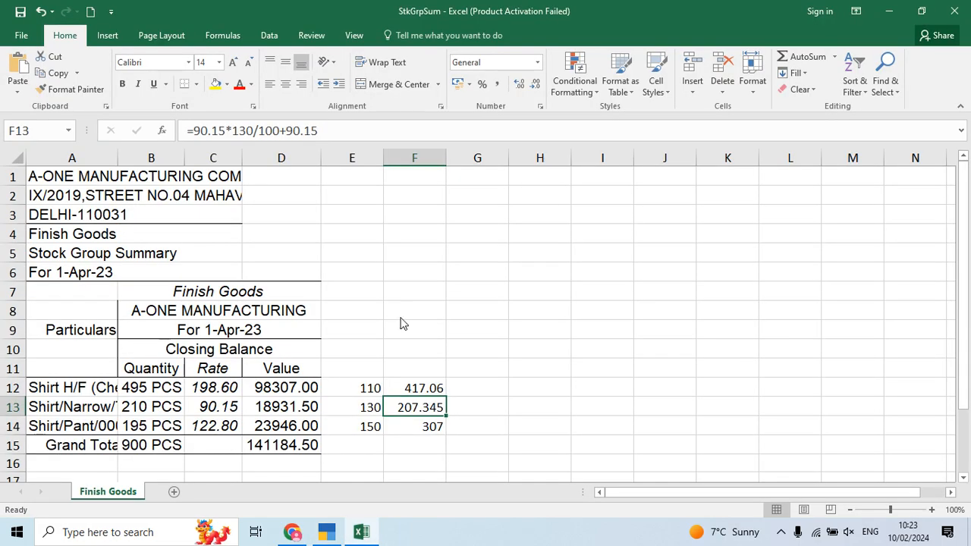
pyautogui.hotkey('alt', 'Tab')
pyautogui.write('198.60')
pyautogui.press('Return')
pyautogui.press('Return')
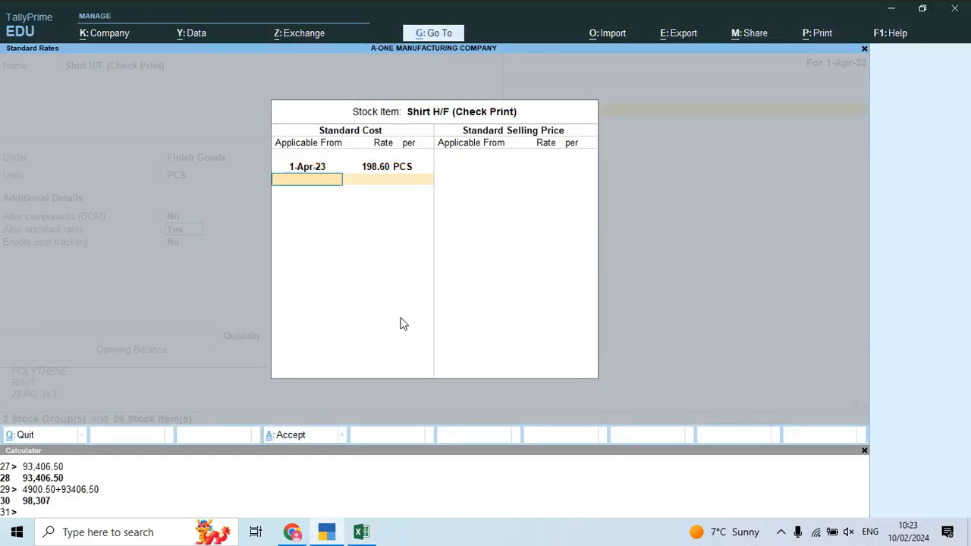
# Set the standard selling price of Shirt H/F (Check Print) to 417.06 per PCS from 1-Apr-23 and save the item
pyautogui.press('Return')
pyautogui.press('Return')
pyautogui.hotkey('alt', 'Tab')
pyautogui.hotkey('alt', 'Tab')
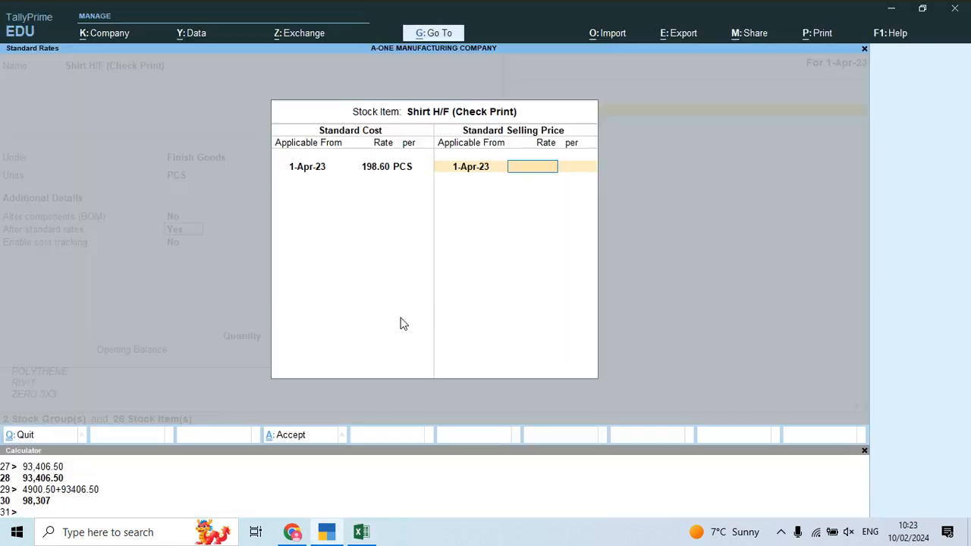
pyautogui.write('417.86')
pyautogui.press('Return')
pyautogui.press('Return')
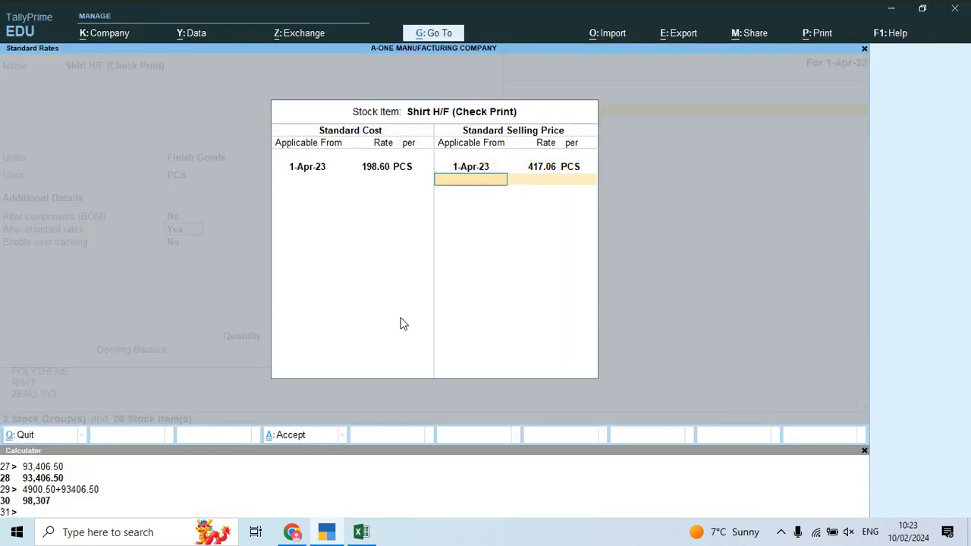
pyautogui.press('Return')
pyautogui.press('Return')
pyautogui.press('Return')
pyautogui.press('Return')
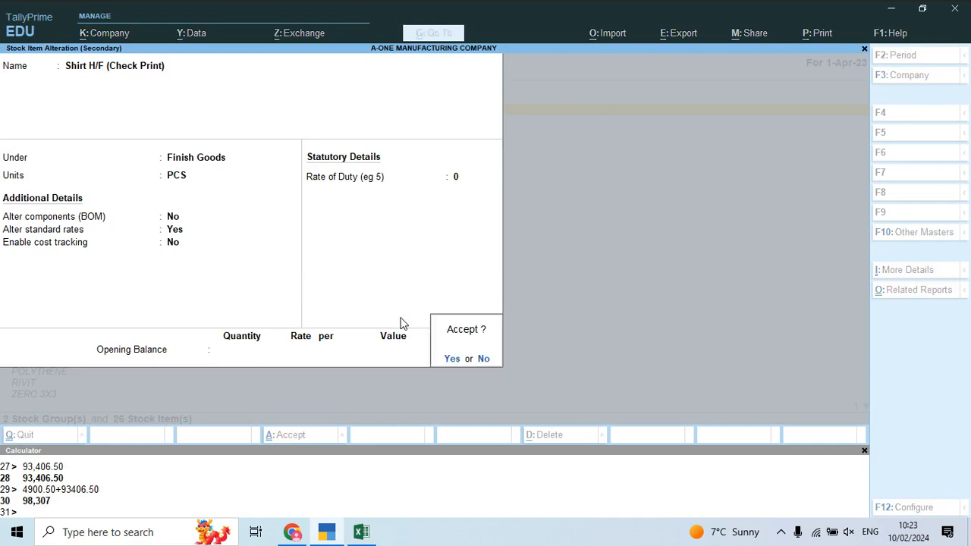
pyautogui.press('Return')
# Open Shirt/Narrow/786 for alteration and set Alter standard rates to Yes
pyautogui.press('Down')
pyautogui.press('Down')
pyautogui.press('Return')
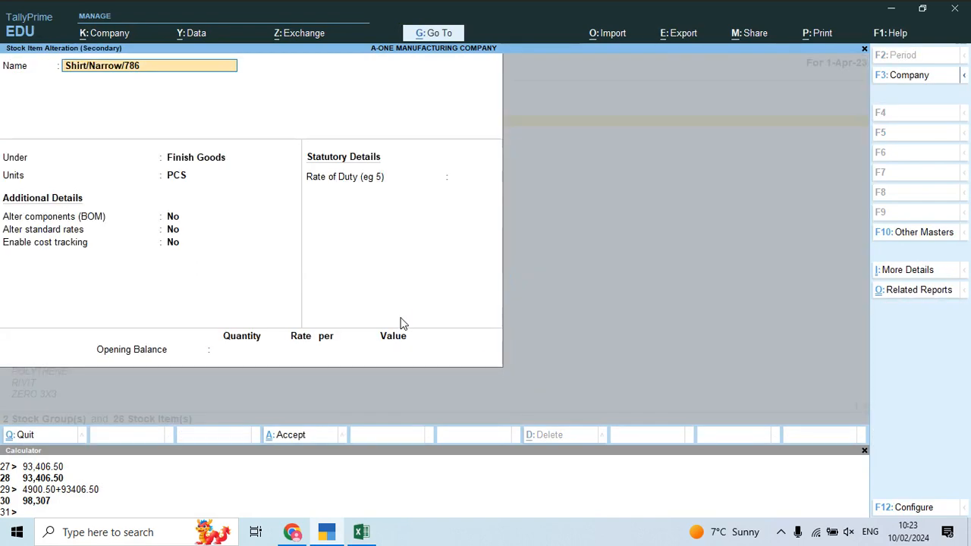
pyautogui.hotkey('alt', 'Tab')
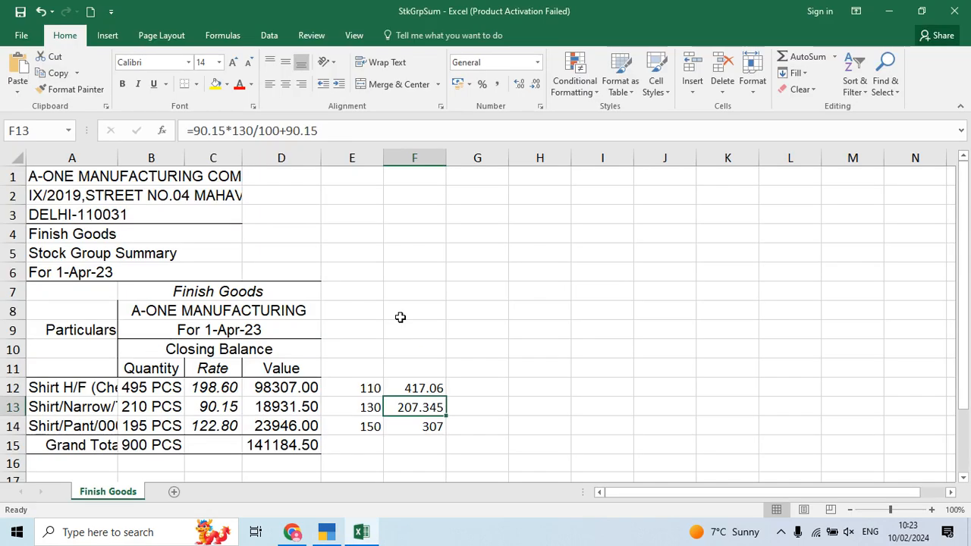
pyautogui.hotkey('alt', 'Tab')
pyautogui.press('Return')
pyautogui.press('Return')
pyautogui.press('Return')
pyautogui.press('Return')
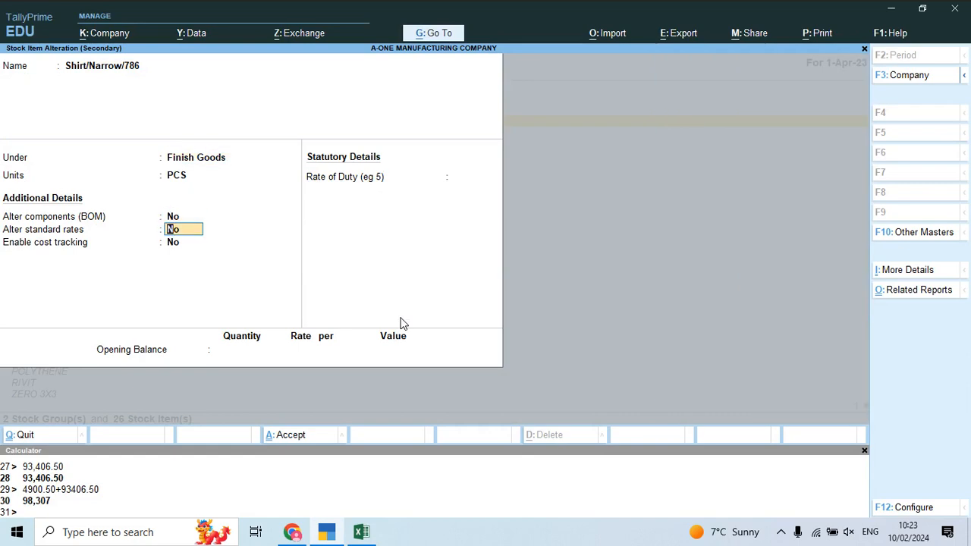
pyautogui.press('y')
pyautogui.press('Return')
# Set the standard cost of Shirt/Narrow/786 to 90.15 per PCS from 1-Apr-23, as in the Excel sheet
pyautogui.press('Return')
pyautogui.hotkey('alt', 'Tab')
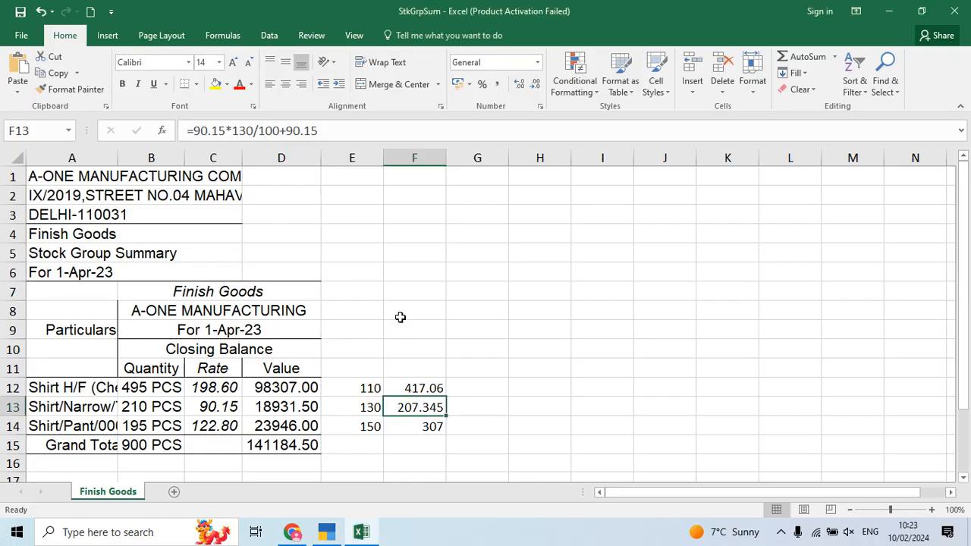
pyautogui.hotkey('alt', 'Tab')
pyautogui.write('90.15')
pyautogui.press('Return')
pyautogui.press('Return')
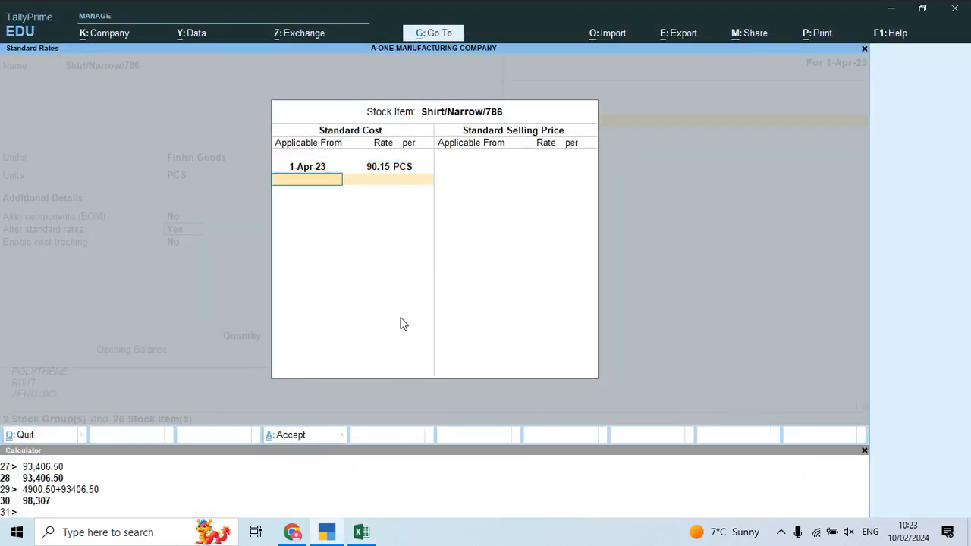
# Finish the standard cost entries of Shirt/Narrow/786 and add a standard selling price line applicable from 1-Apr-23
pyautogui.press('Return')
pyautogui.press('Return')
pyautogui.press('Up')
pyautogui.press('Return')
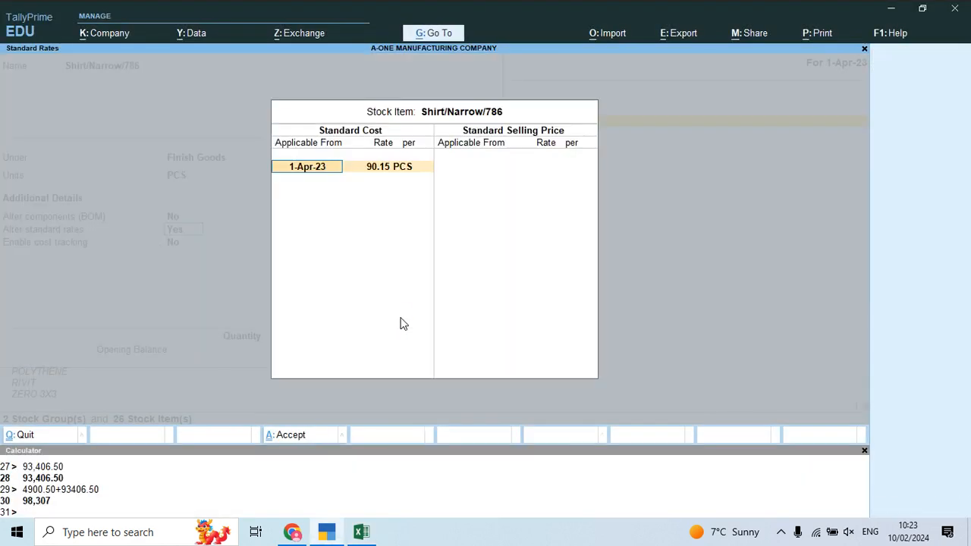
pyautogui.press('Return')
pyautogui.press('Return')
pyautogui.press('Return')
pyautogui.write('1')
pyautogui.press('Return')
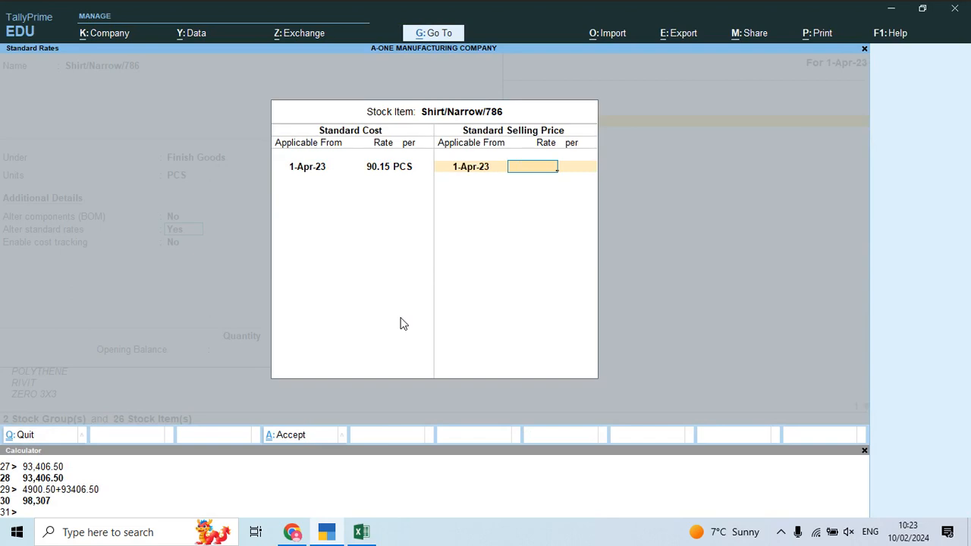
# Enter 207.34 as the standard selling rate of Shirt/Narrow/786 from the Excel calculation and save the item
pyautogui.hotkey('alt', 'Tab')
pyautogui.hotkey('alt', 'Tab')
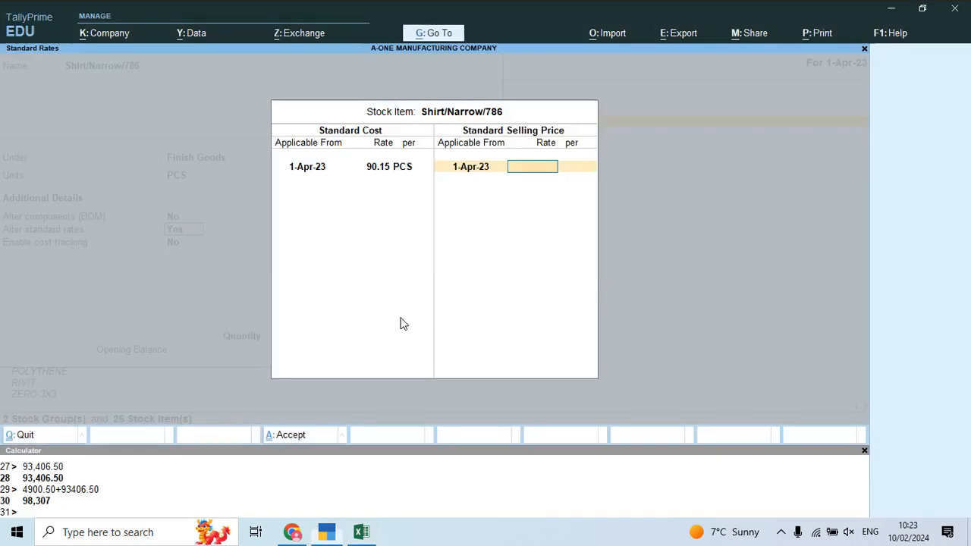
pyautogui.write('207.')
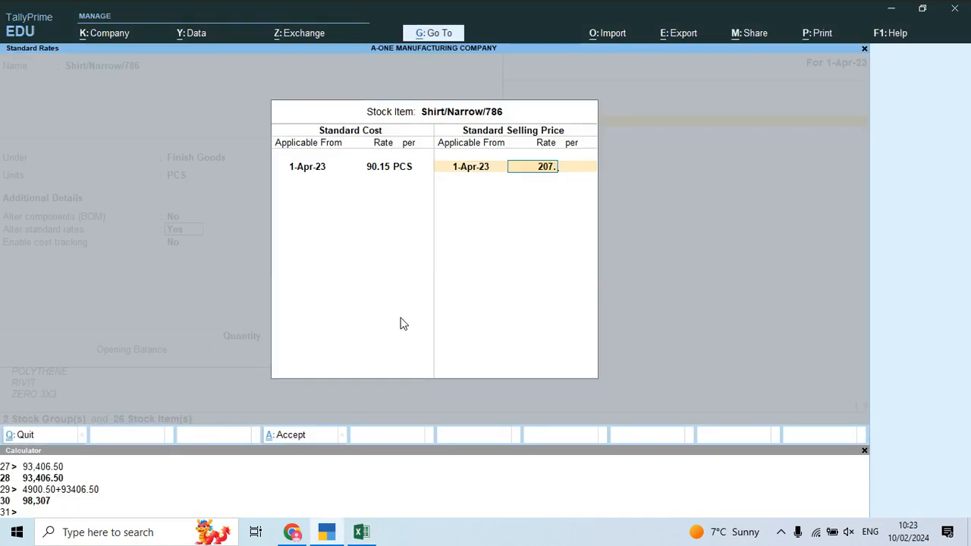
pyautogui.hotkey('alt', 'Tab')
pyautogui.hotkey('alt', 'Tab')
pyautogui.write('34')
pyautogui.press('Return')
pyautogui.press('Return')
pyautogui.press('Return')
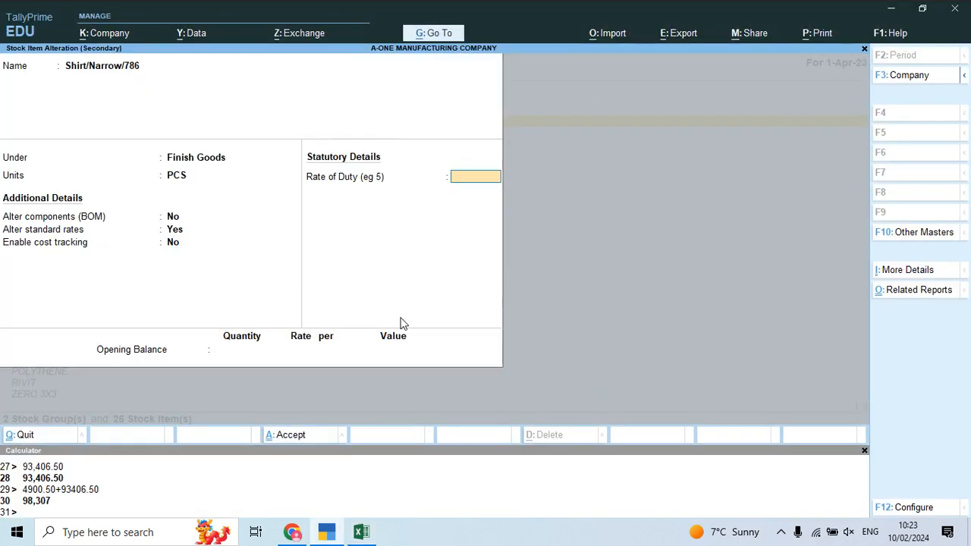
pyautogui.press('Return')
pyautogui.press('Return')
pyautogui.press('Return')
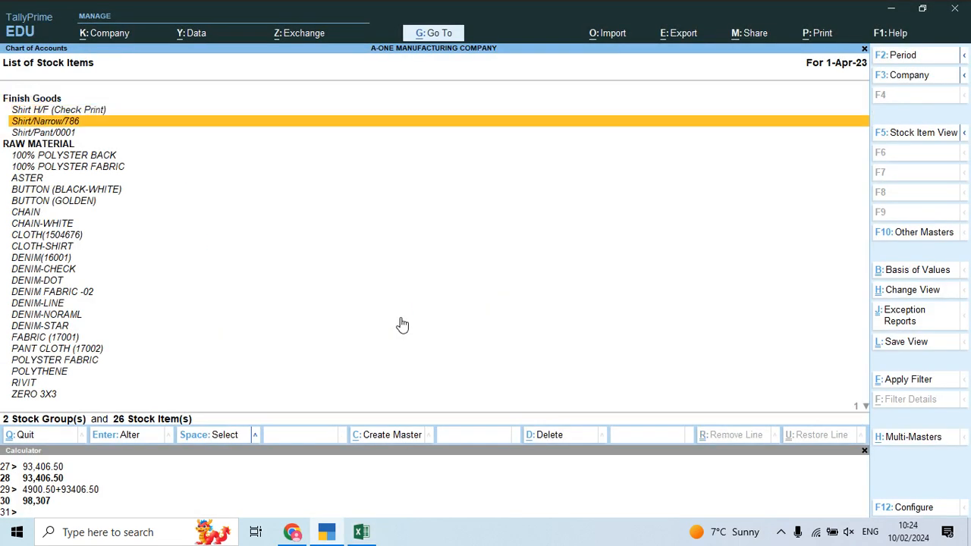
# Open Shirt/Pant/0001 for alteration and set Alter standard rates to Yes
pyautogui.press('Down')
pyautogui.press('Return')
pyautogui.press('Return')
pyautogui.press('Return')
pyautogui.press('Return')
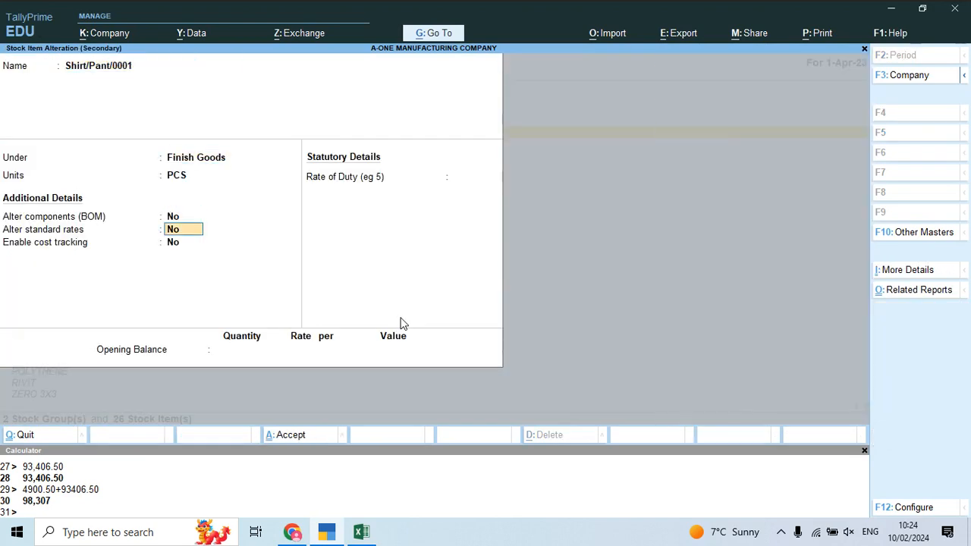
pyautogui.write('y')
pyautogui.press('Return')
# Look up the cost of Shirt/Pant/0001 in the Excel sheet and set its standard cost to 122.80 per PCS from 1-Apr-23
pyautogui.press('Return')
pyautogui.hotkey('alt', 'Tab')
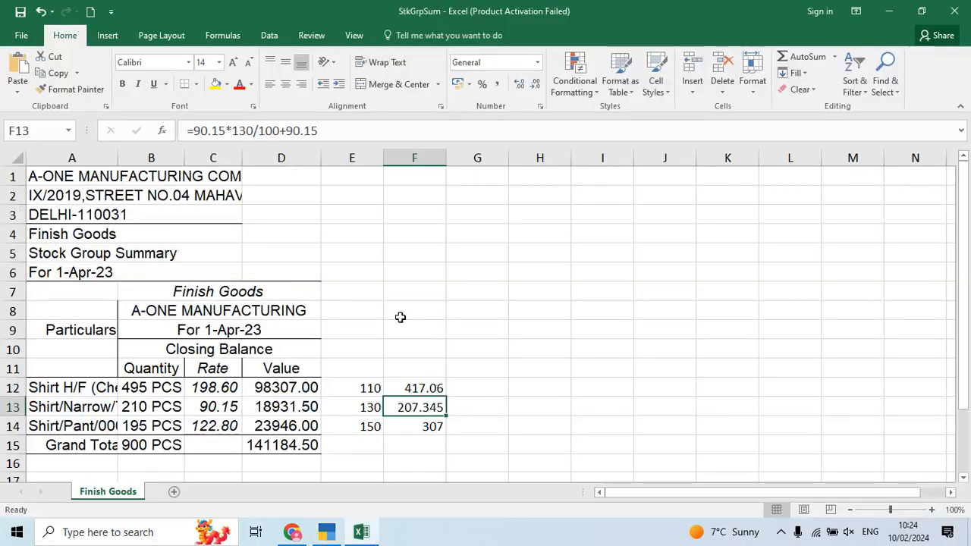
pyautogui.press('Down')
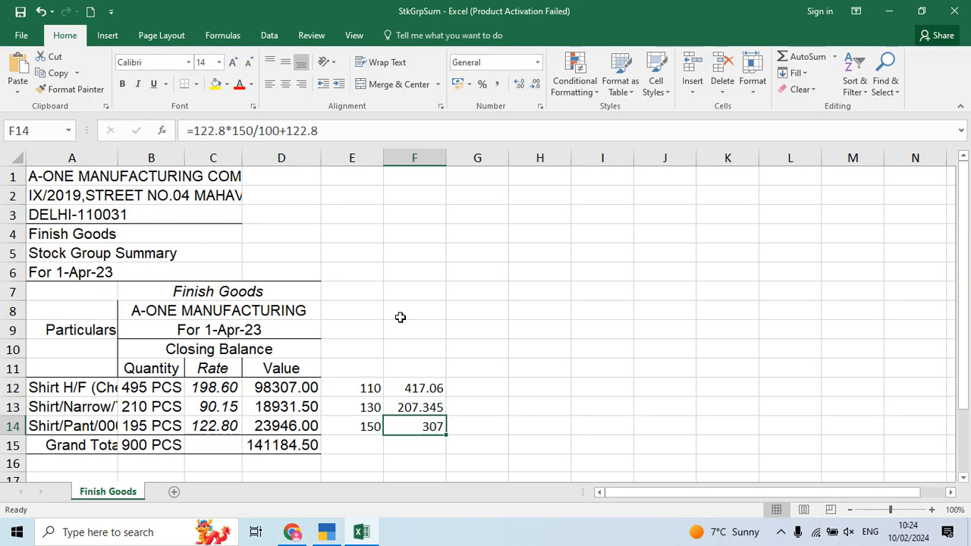
pyautogui.hotkey('alt', 'Tab')
pyautogui.write('122.8')
pyautogui.press('Return')
pyautogui.press('Return')
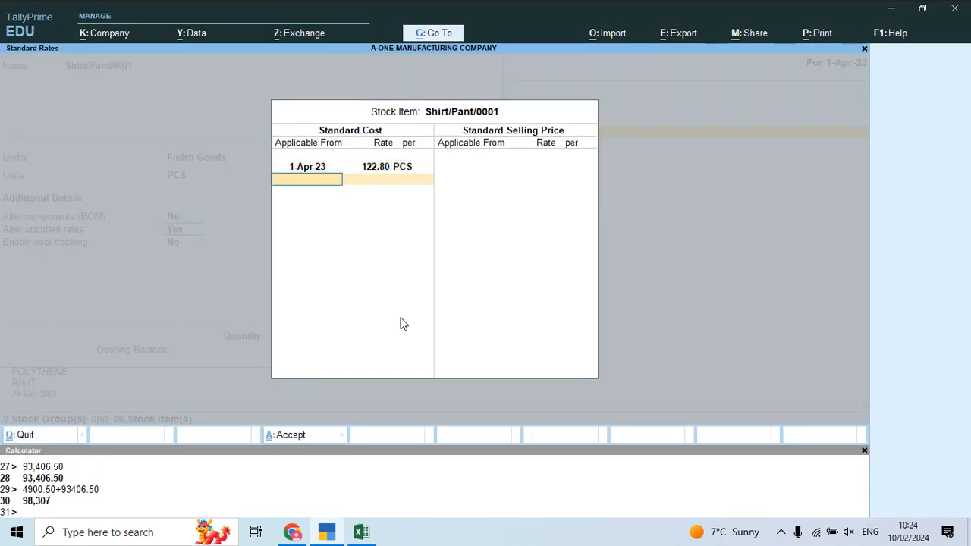
# Set the standard selling price of Shirt/Pant/0001 to 307 per PCS from 1-Apr-23, as calculated in Excel
pyautogui.press('Return')
pyautogui.write('1')
pyautogui.press('Return')
pyautogui.hotkey('alt', 'Tab')
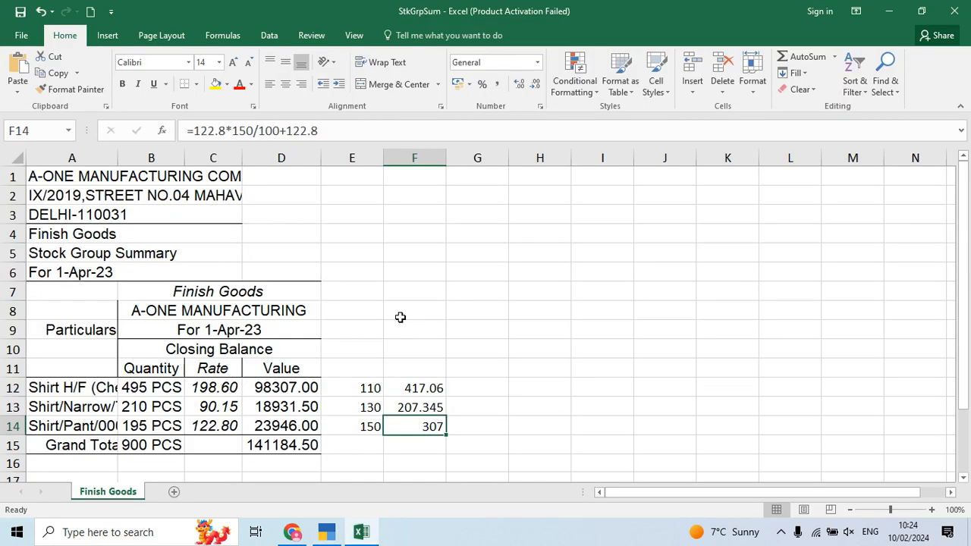
pyautogui.hotkey('alt', 'Tab')
pyautogui.write('307')
pyautogui.press('Return')
pyautogui.press('Return')
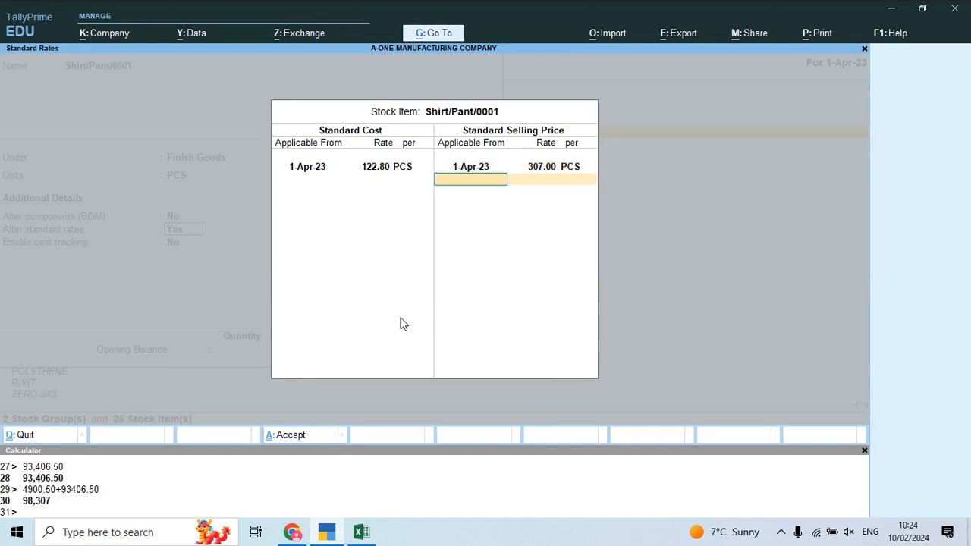
# Save the standard rates of Shirt/Pant/0001, leave the stock item list and start a new Sales voucher
pyautogui.press('Return')
pyautogui.press('Return')
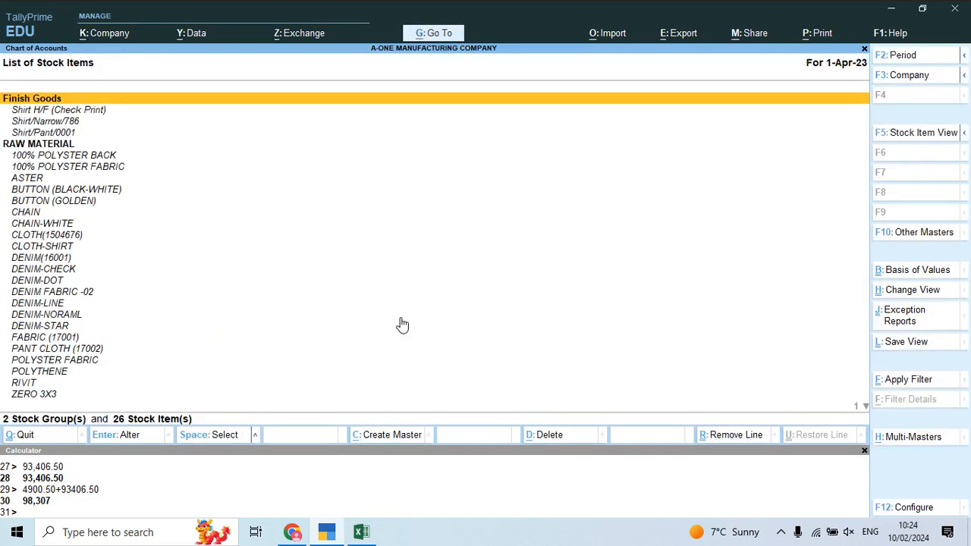
pyautogui.press('Escape')
pyautogui.press('Escape')
pyautogui.press('Down')
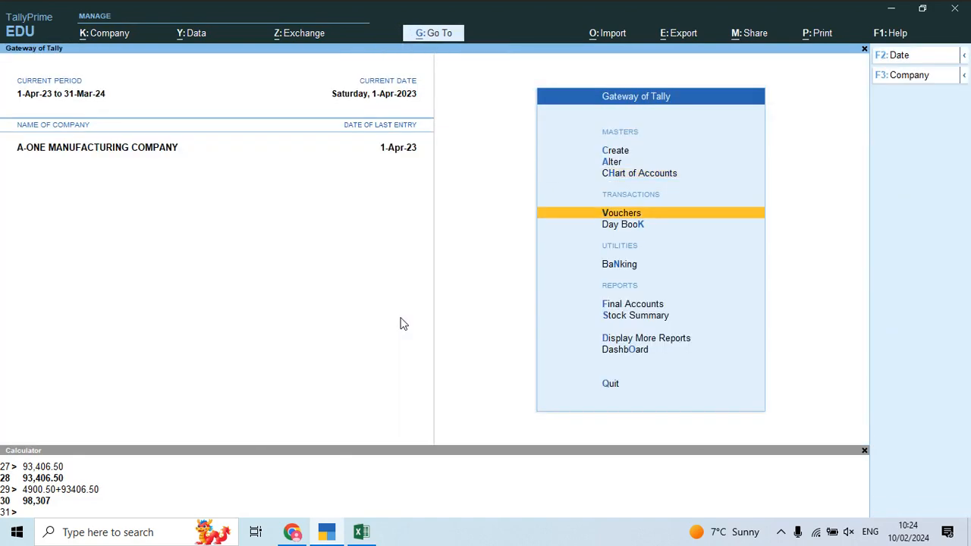
pyautogui.press('Return')
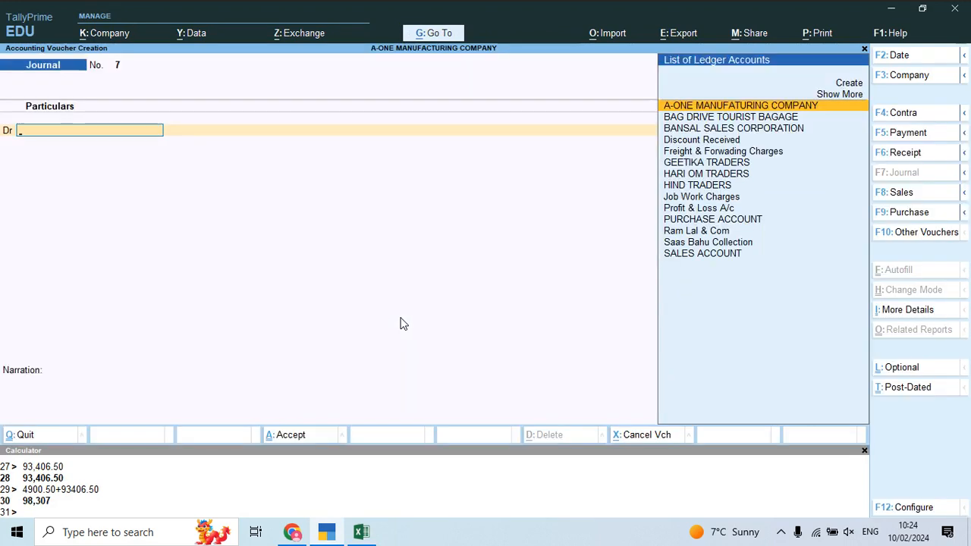
pyautogui.click(901, 202)
# Switch to Excel and close the StkGrpSum workbook
pyautogui.hotkey('alt', 'Tab')
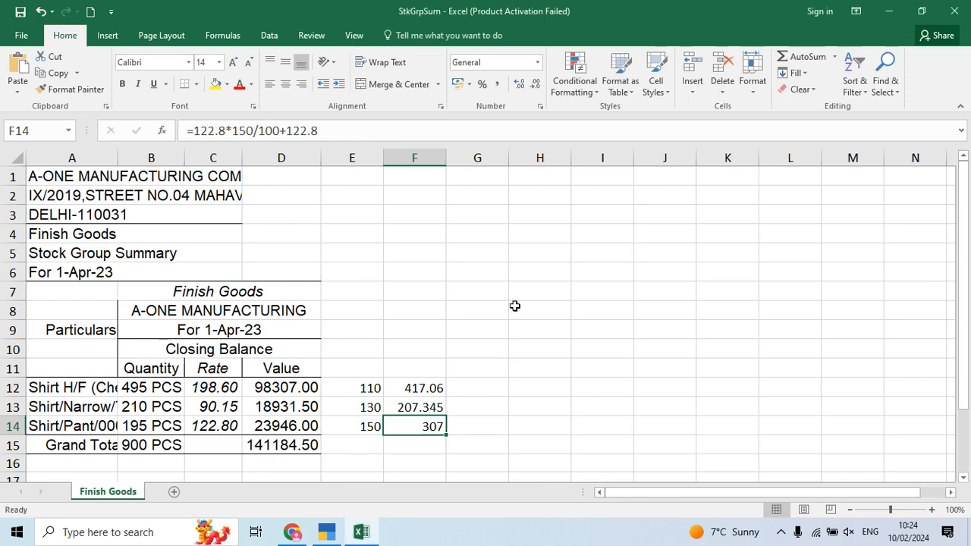
pyautogui.click(954, 11)
pyautogui.click(490, 286)
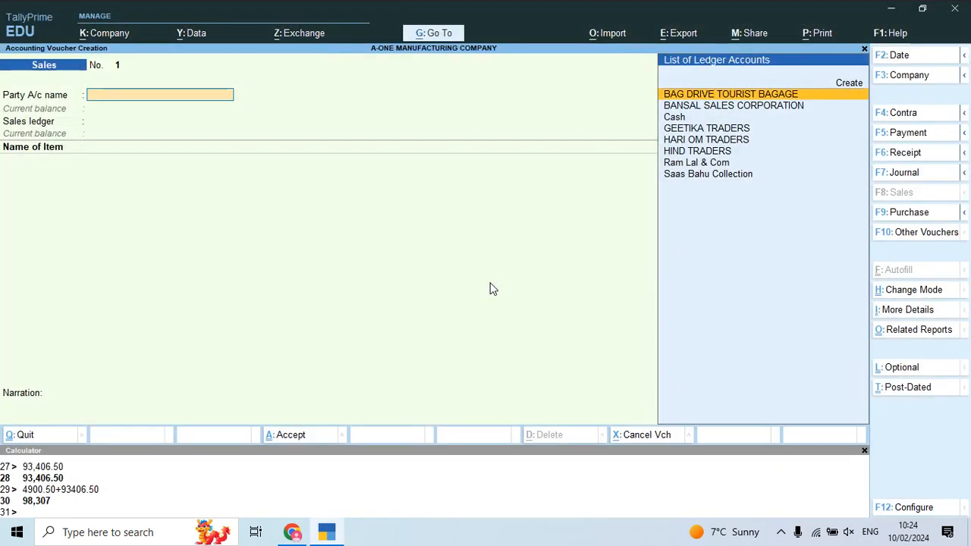
# Look up the party on the sales invoice PDF and create a ledger named Arihant Traders from the voucher's party field
pyautogui.hotkey('alt', 'Tab')
pyautogui.scroll(3, 477, 281)
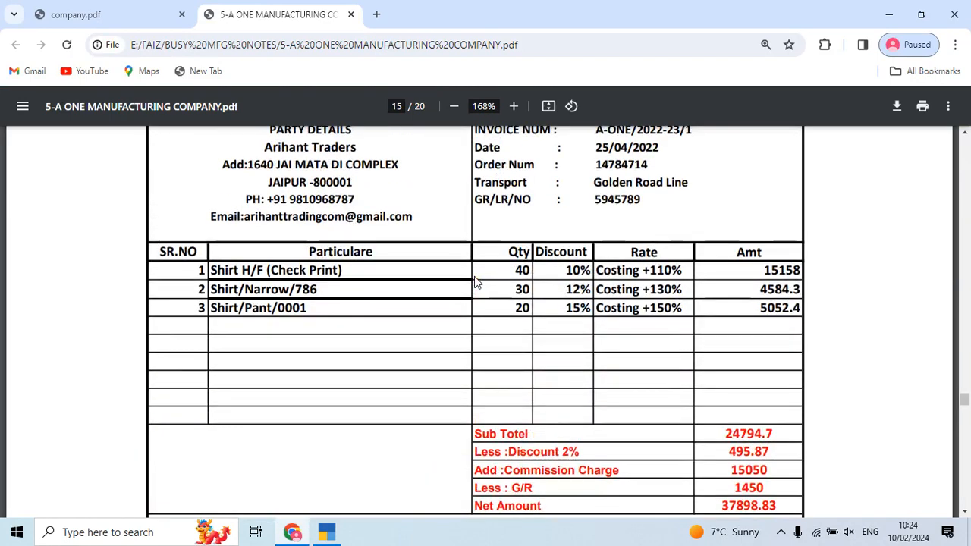
pyautogui.hotkey('alt', 'Tab')
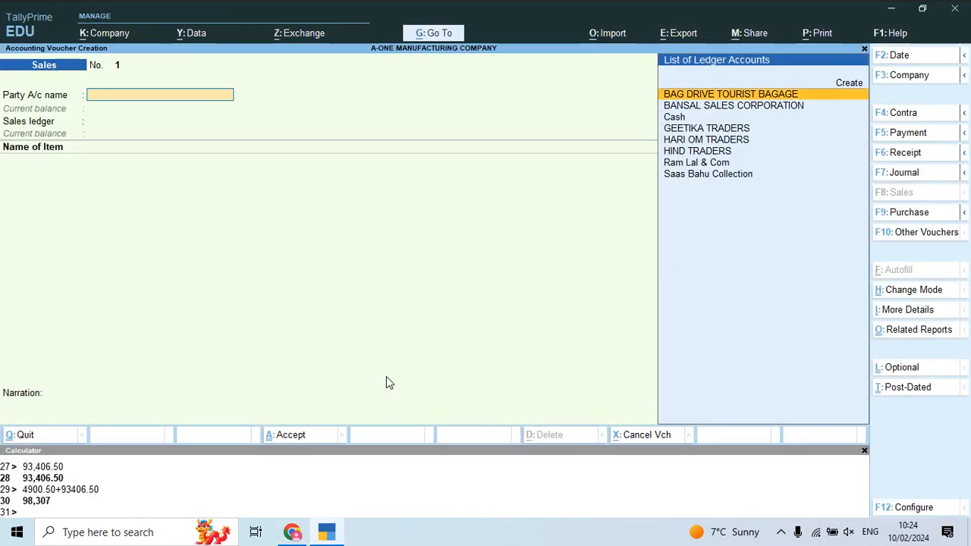
pyautogui.write('Ar')
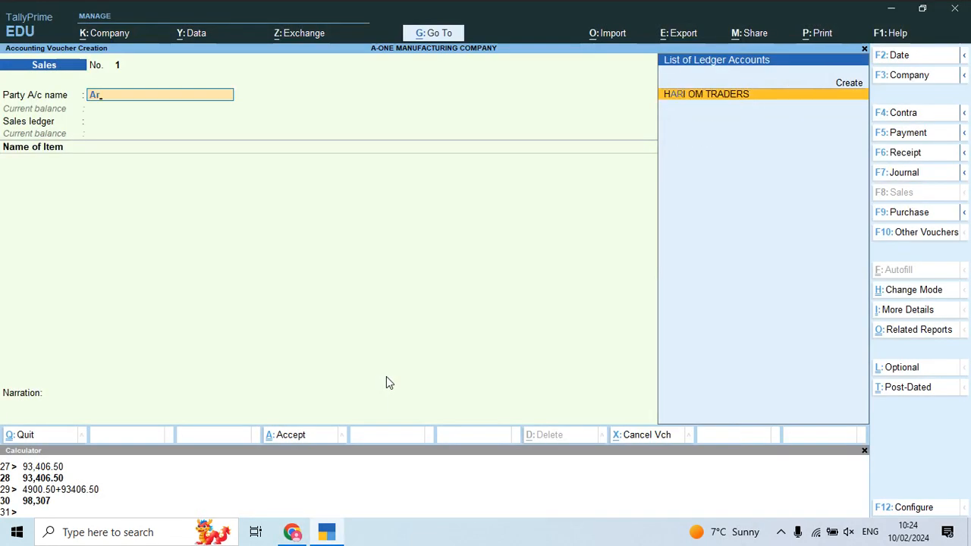
pyautogui.hotkey('alt', 'c')
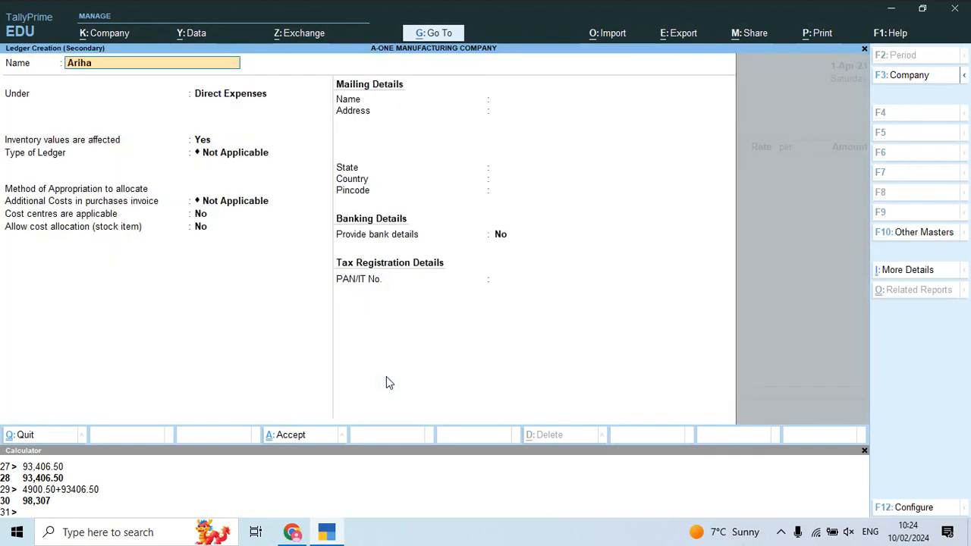
pyautogui.write('Arihant Ta')
pyautogui.press('BackSpace')
pyautogui.write('raders')
pyautogui.press('Return')
# Put the Arihant Traders ledger under Sundry Debtors with bill-by-bill balances set to Yes, and save it
pyautogui.write('Sun')
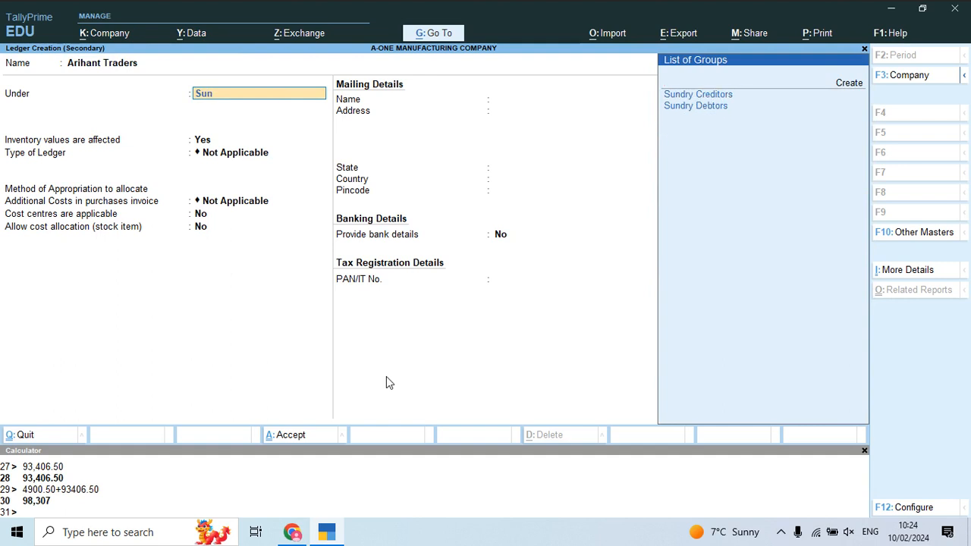
pyautogui.press('Down')
pyautogui.press('Return')
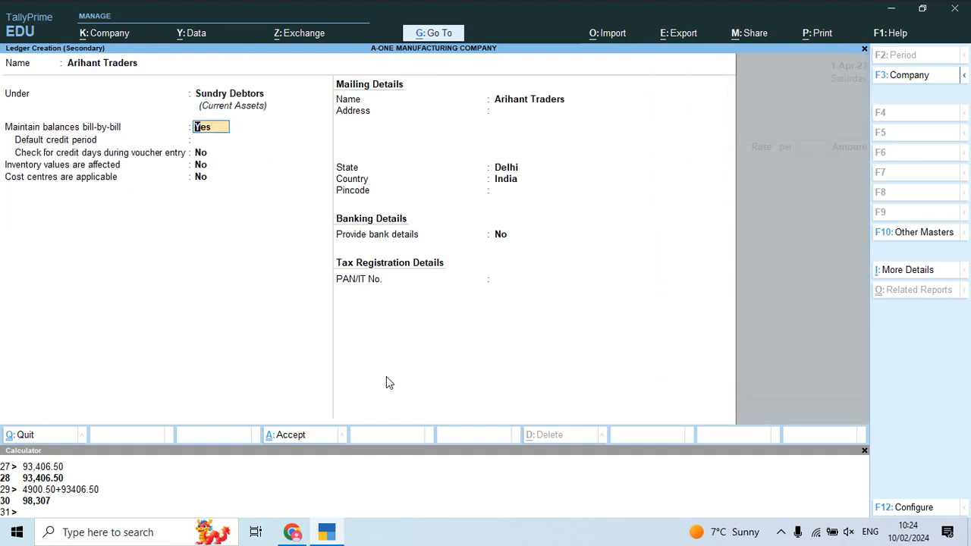
pyautogui.press('Return')
pyautogui.press('Return')
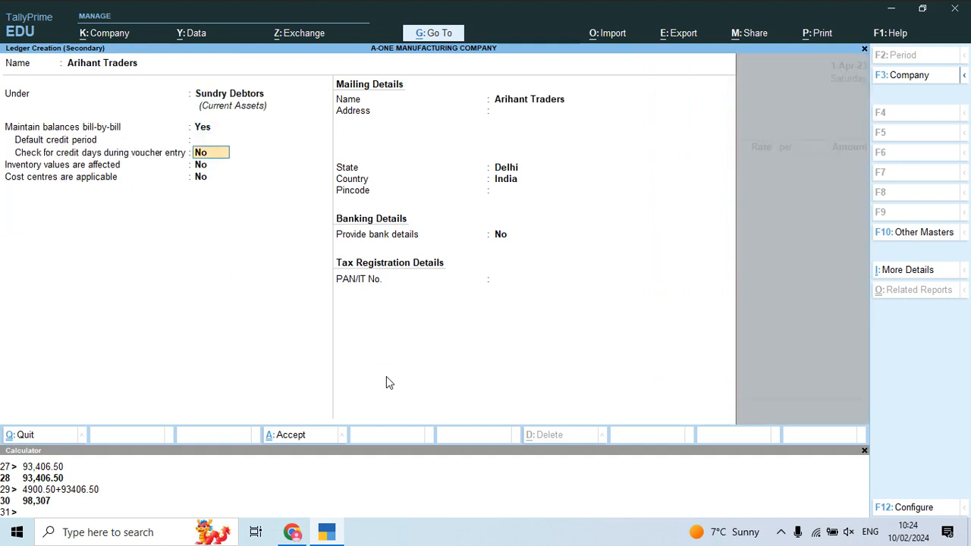
pyautogui.hotkey('ctrl', 'a')
pyautogui.hotkey('ctrl', 'a')
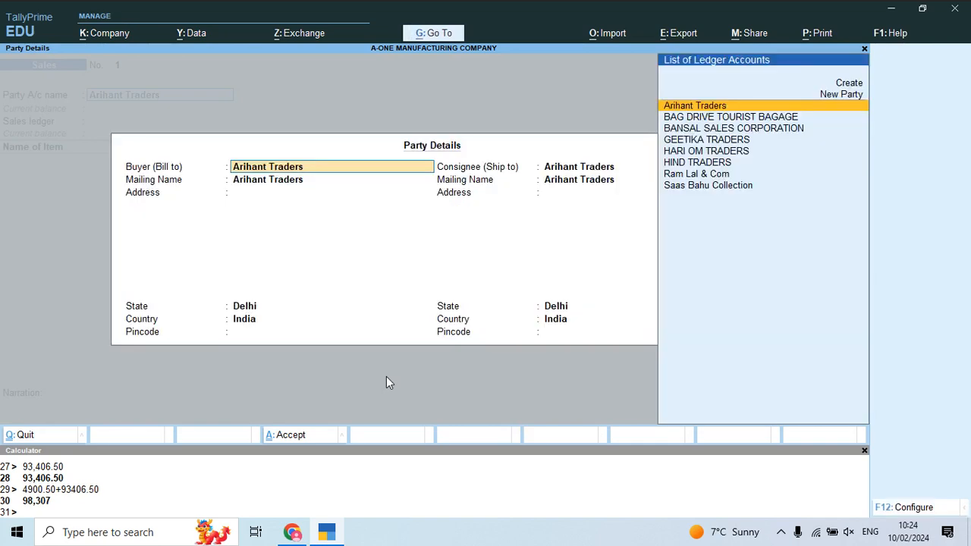
# Accept the party details for Arihant Traders and choose SALES ACCOUNT as the sales ledger
pyautogui.press('Return')
pyautogui.hotkey('ctrl', 'a')
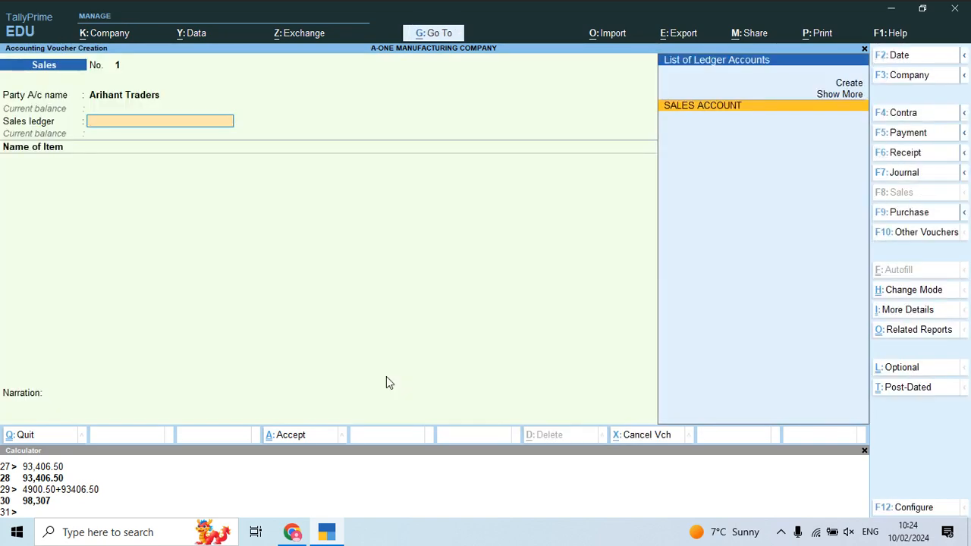
pyautogui.press('Return')
# Check the item list on the invoice PDF and add Shirt H/F (Check Print) as the voucher's first item
pyautogui.hotkey('alt', 'Tab')
pyautogui.hotkey('alt', 'f')
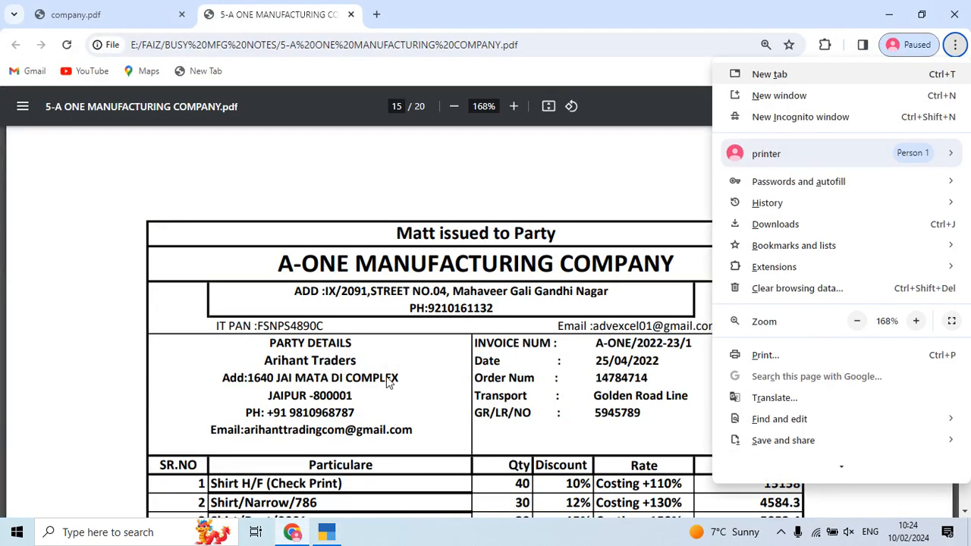
pyautogui.press('Escape')
pyautogui.scroll(-2, 504, 307)
pyautogui.scroll(-1, 507, 310)
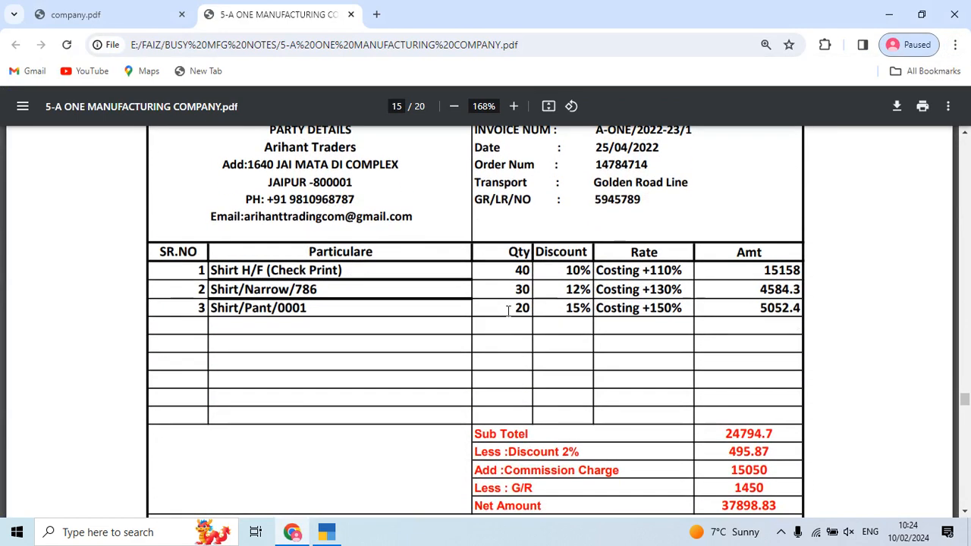
pyautogui.hotkey('alt', 'Tab')
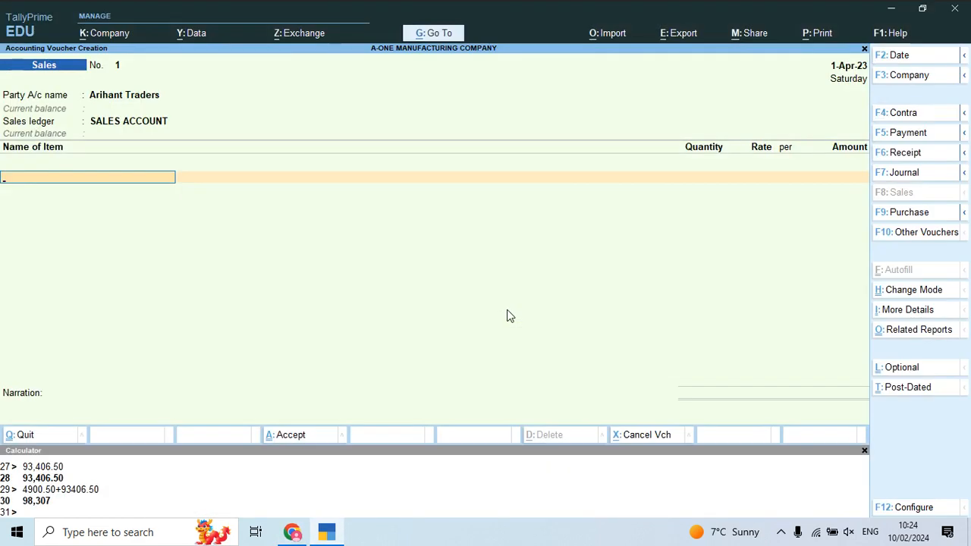
pyautogui.write('Shir')
pyautogui.press('Down')
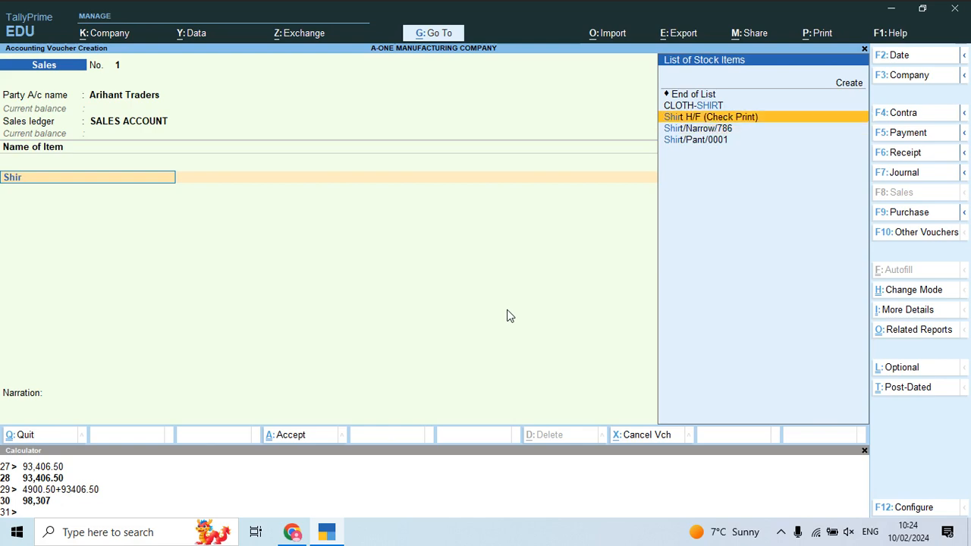
pyautogui.press('Return')
# Look up the quantity of Shirt H/F (Check Print) on the invoice PDF and enter 40 PCS
pyautogui.hotkey('alt', 'Tab')
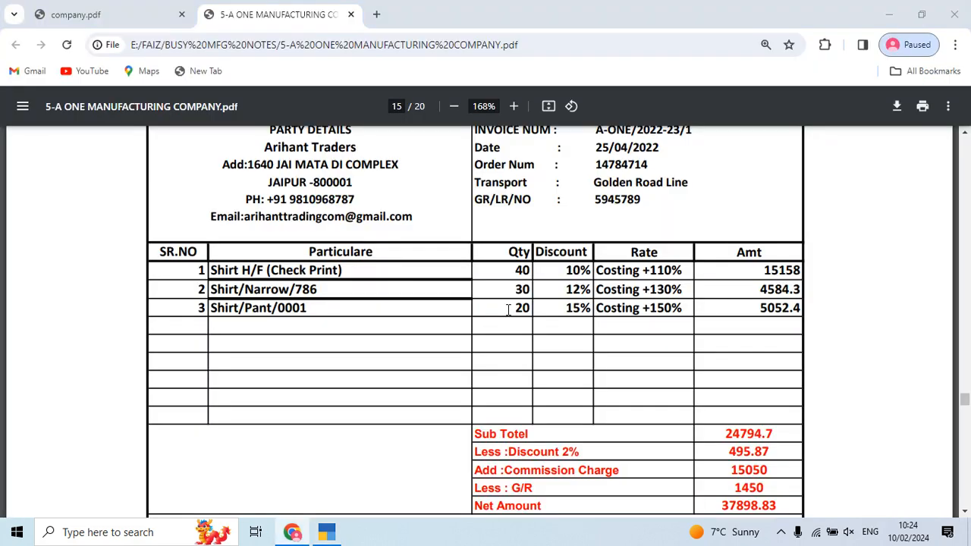
pyautogui.hotkey('alt', 'Tab')
pyautogui.write('40')
pyautogui.press('Return')
# Set Use Discount column in invoices to Yes in the company features and save them
pyautogui.hotkey('alt', 'Tab')
pyautogui.hotkey('alt', 'Tab')
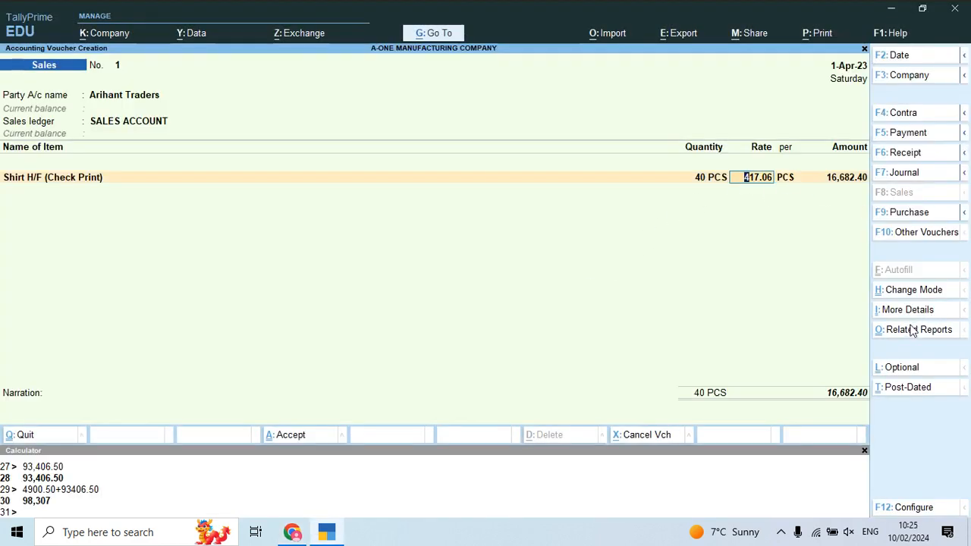
pyautogui.press('F11')
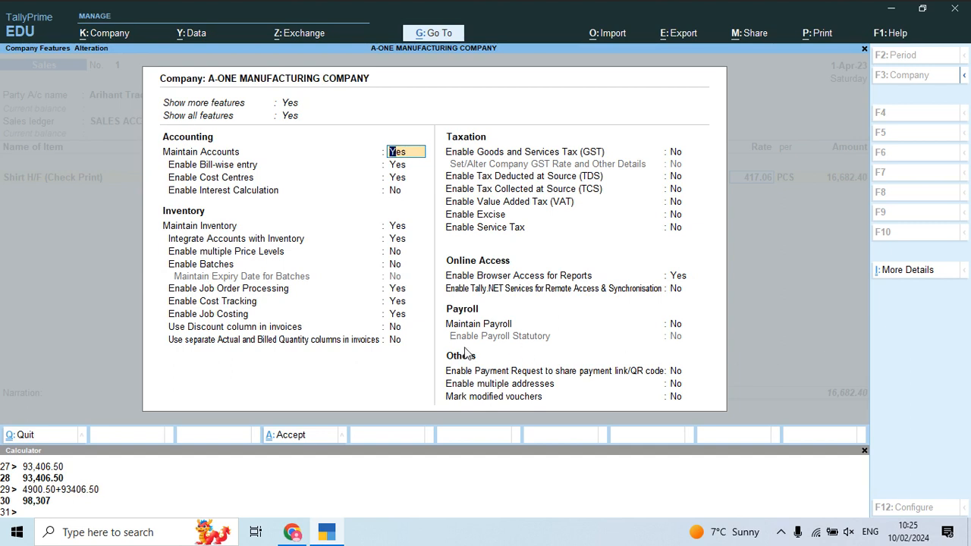
pyautogui.click(276, 327)
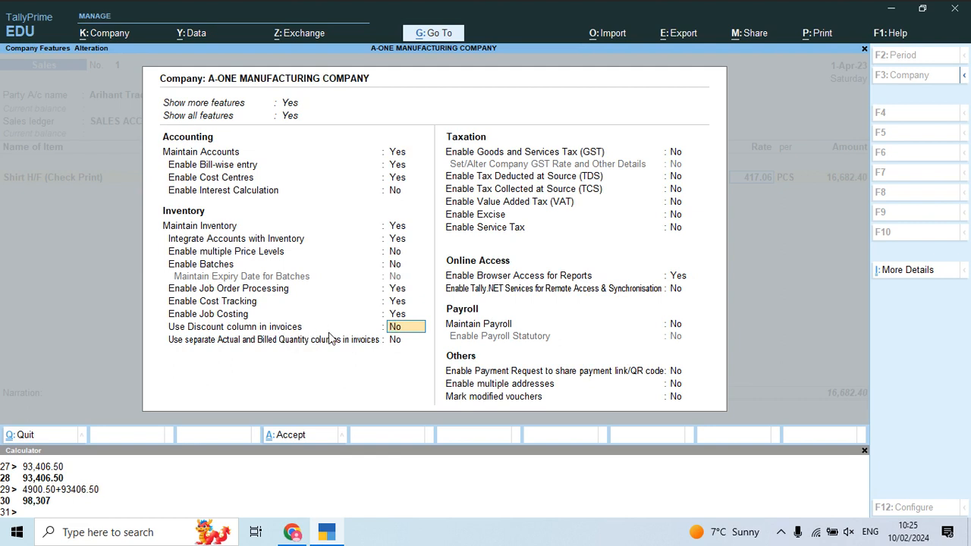
pyautogui.write('y')
pyautogui.press('Return')
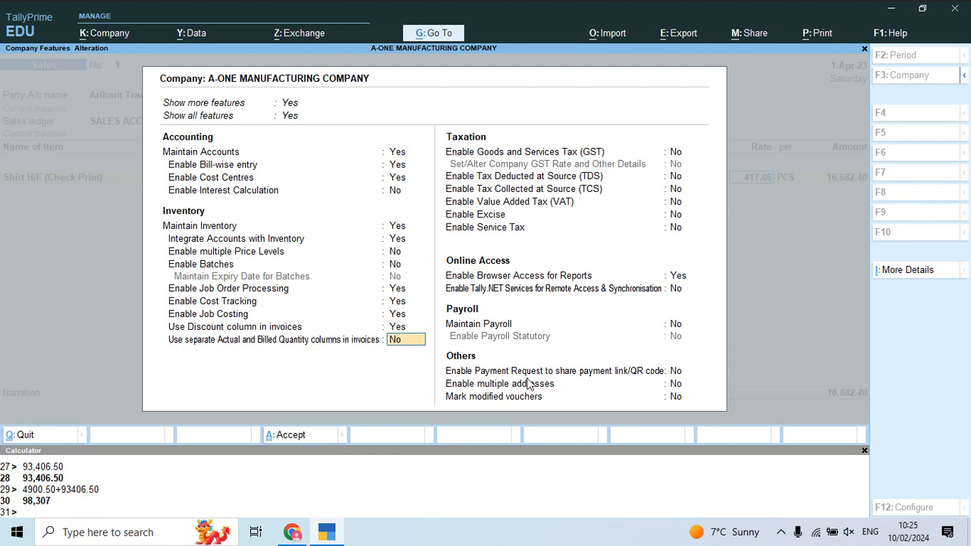
pyautogui.press('ctrl')
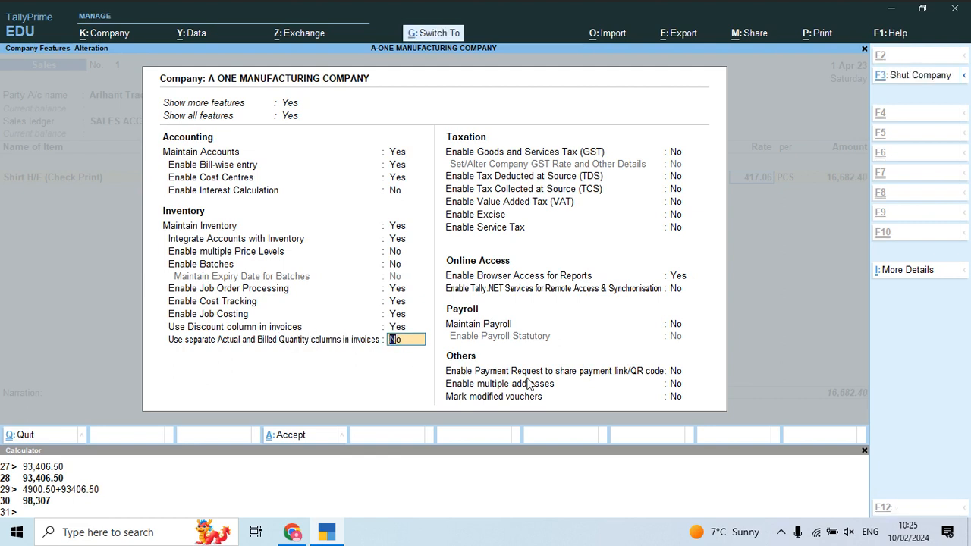
pyautogui.hotkey('ctrl', 'a')
# Accept the 417.06 rate for Shirt H/F (Check Print) and enter the 10% discount given on the invoice PDF
pyautogui.press('Return')
pyautogui.press('Return')
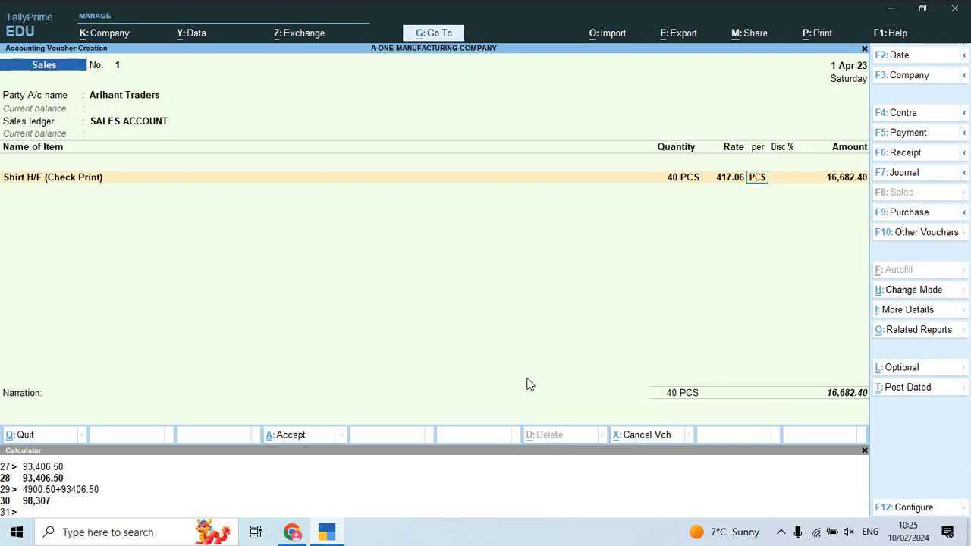
pyautogui.hotkey('alt', 'Tab')
pyautogui.hotkey('alt', 'Tab')
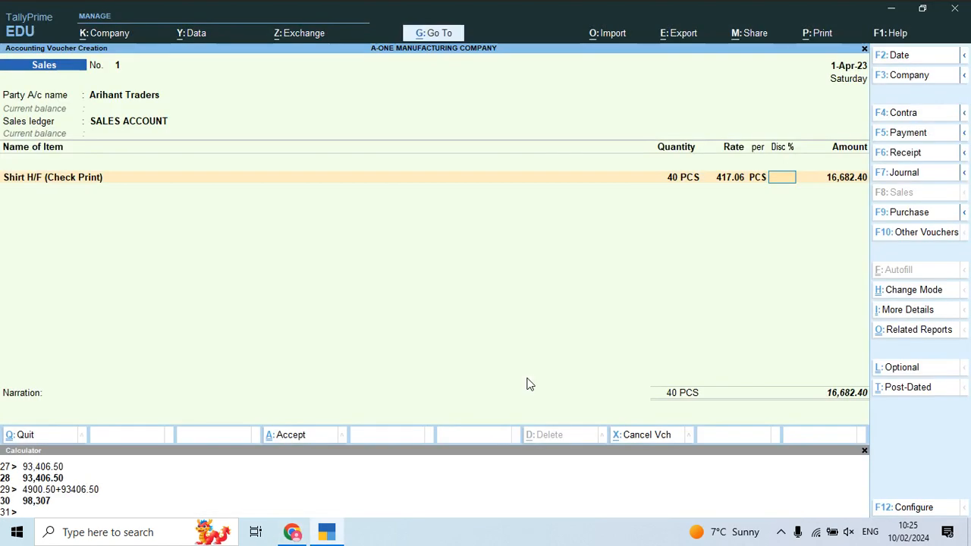
pyautogui.write('10')
pyautogui.press('Return')
pyautogui.press('Return')
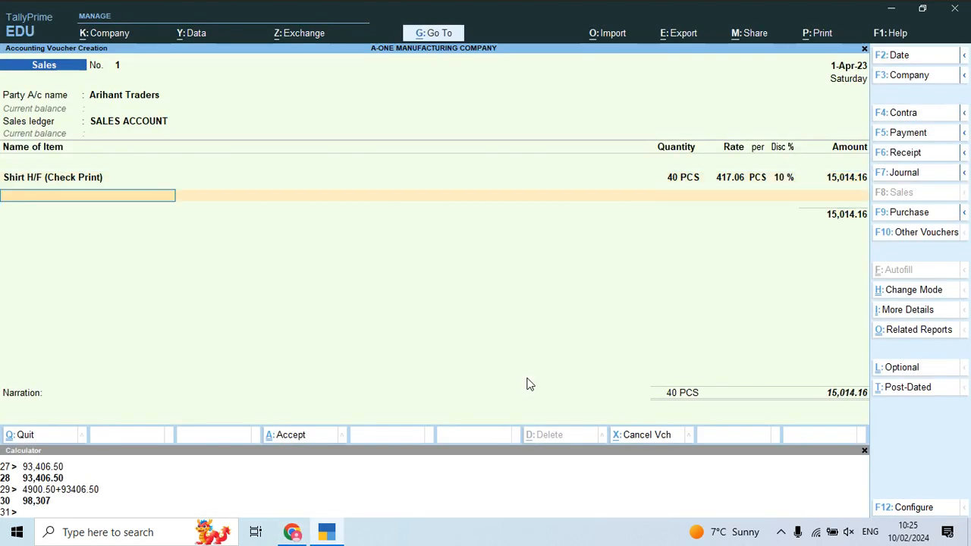
# Check the second line of the invoice PDF and add Shirt/Narrow/786 as the next voucher item
pyautogui.hotkey('alt', 'Tab')
pyautogui.hotkey('alt', 'Tab')
pyautogui.write('Shi')
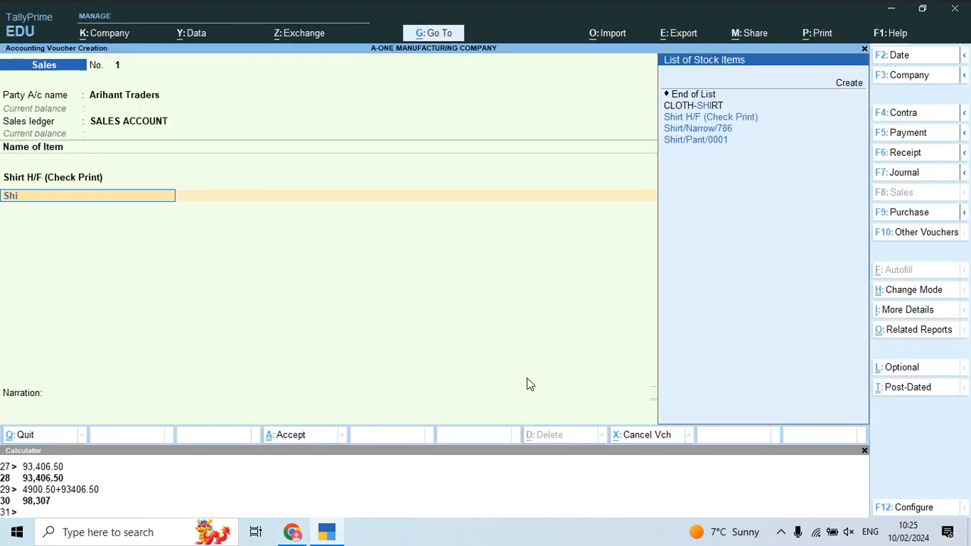
pyautogui.write('r')
pyautogui.press('Down')
pyautogui.press('Down')
pyautogui.press('Return')
# Enter 30 PCS of Shirt/Narrow/786 at the 207.35 rate with a 12% discount, as listed on the invoice PDF
pyautogui.hotkey('alt', 'Tab')
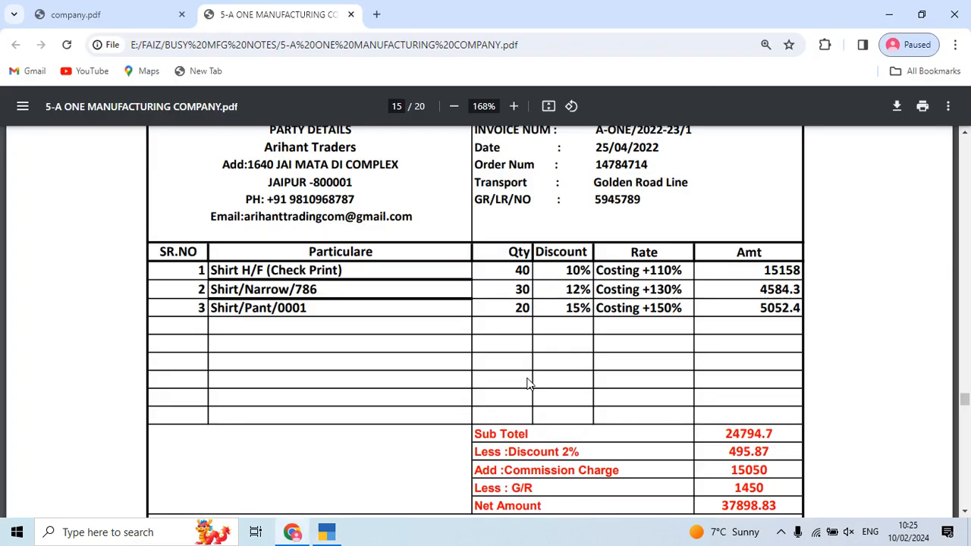
pyautogui.hotkey('alt', 'Tab')
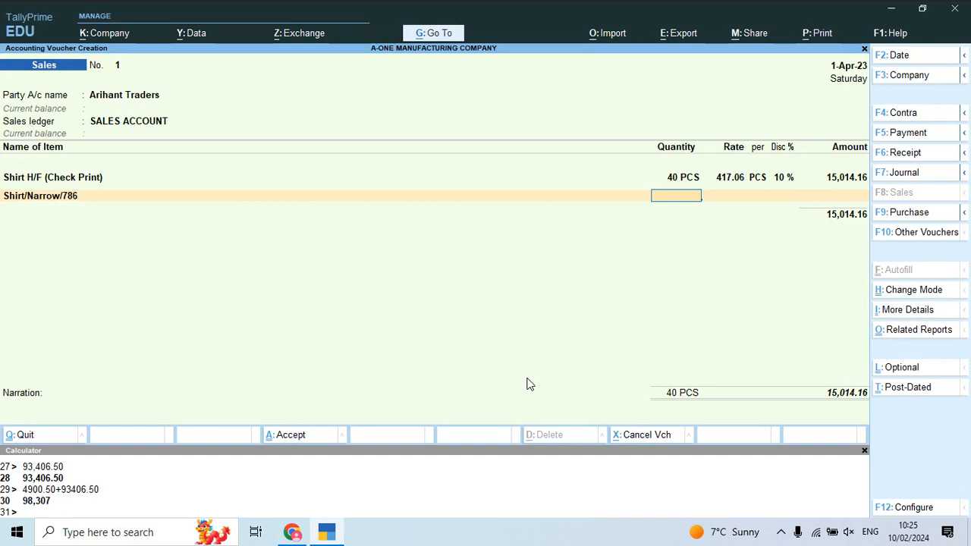
pyautogui.write('30')
pyautogui.press('Return')
pyautogui.press('Return')
pyautogui.press('Return')
pyautogui.hotkey('alt', 'Tab')
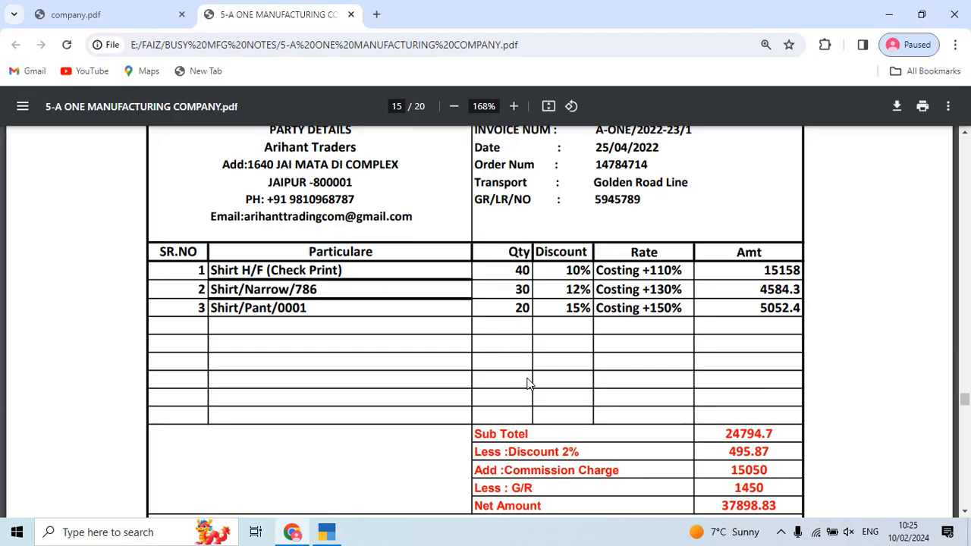
pyautogui.hotkey('alt', 'Tab')
pyautogui.write('12')
pyautogui.press('Return')
pyautogui.press('Return')
# Check the third line of the invoice PDF and add Shirt/Pant/0001 as the next voucher item
pyautogui.hotkey('alt', 'Tab')
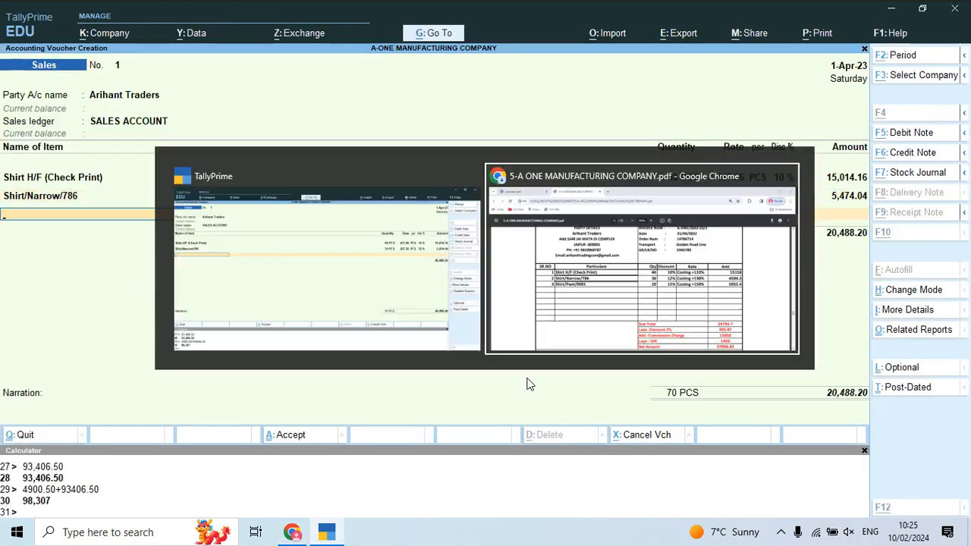
pyautogui.hotkey('alt', 'Tab')
pyautogui.write('Shir')
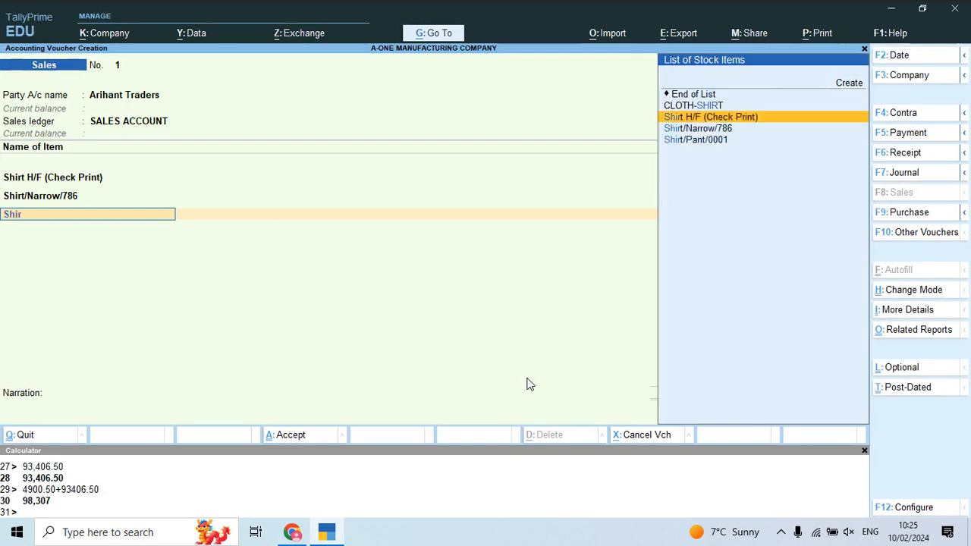
pyautogui.press('Down')
pyautogui.press('Down')
pyautogui.press('Return')
# Enter 20 PCS of Shirt/Pant/0001 at the 307.00 rate with a 15% discount, as listed on the invoice PDF
pyautogui.hotkey('alt', 'Tab')
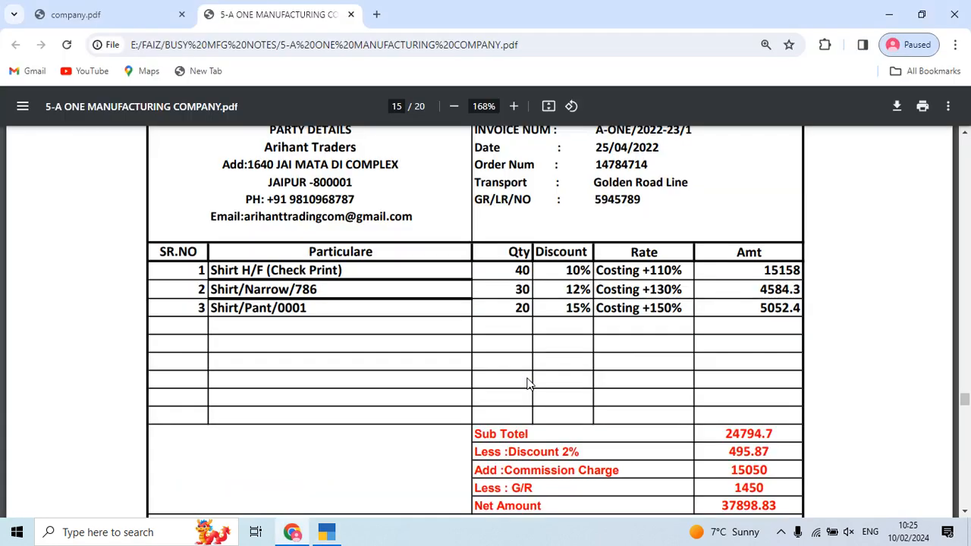
pyautogui.hotkey('alt', 'Tab')
pyautogui.write('20')
pyautogui.press('Return')
pyautogui.press('Return')
pyautogui.press('Return')
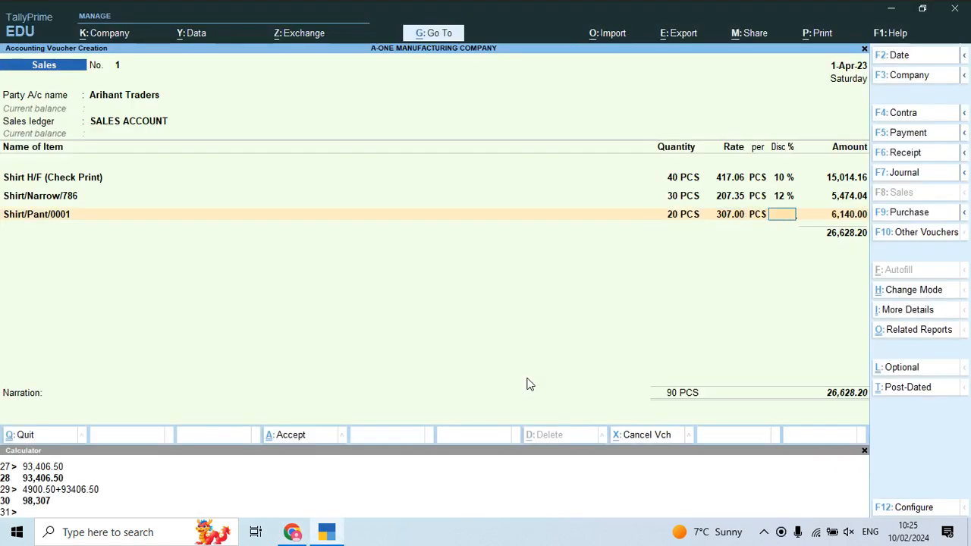
pyautogui.hotkey('alt', 'Tab')
pyautogui.hotkey('alt', 'Tab')
pyautogui.write('15')
pyautogui.press('Return')
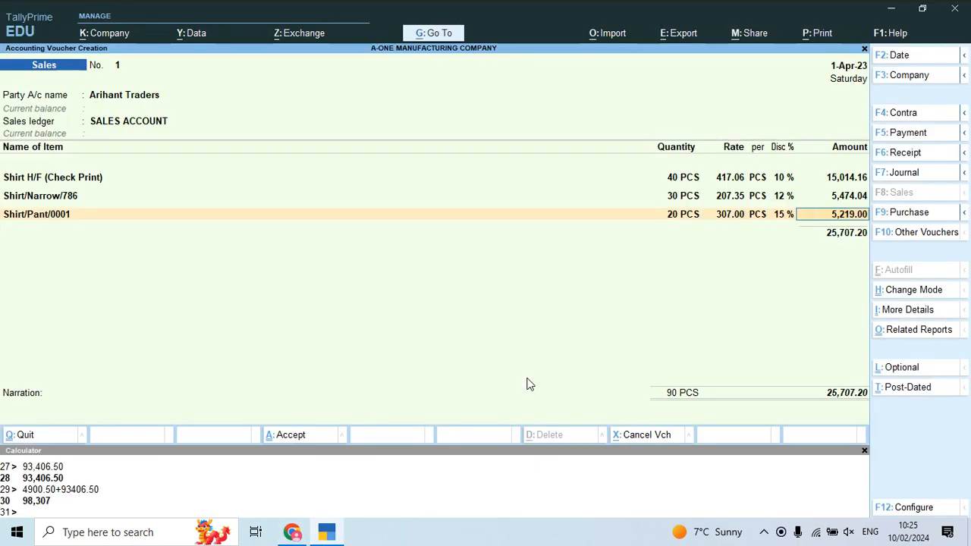
pyautogui.press('Return')
# Check the charges below the invoice PDF's item table and start a new ledger named Discount Allow from the voucher
pyautogui.hotkey('alt', 'Tab')
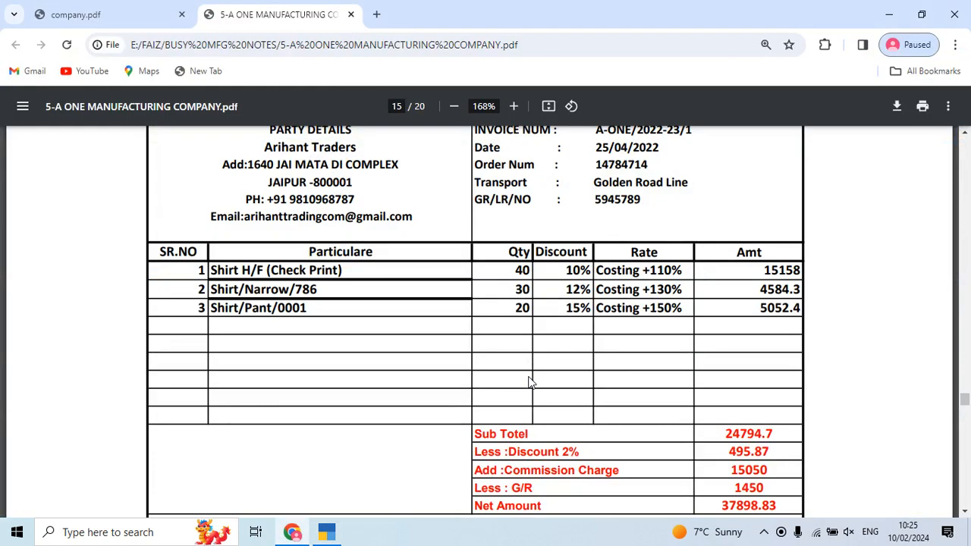
pyautogui.scroll(-3, 531, 381)
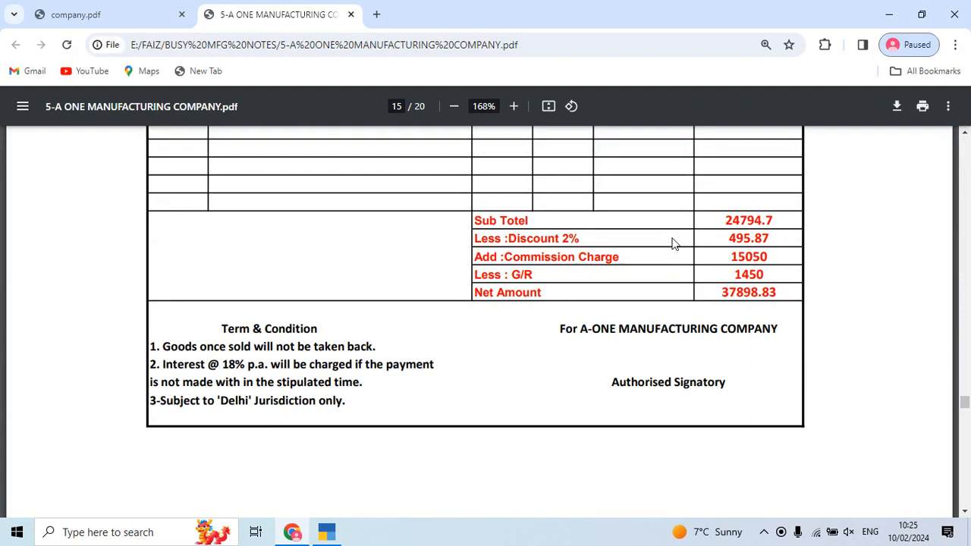
pyautogui.hotkey('alt', 'Tab')
pyautogui.write('Di')
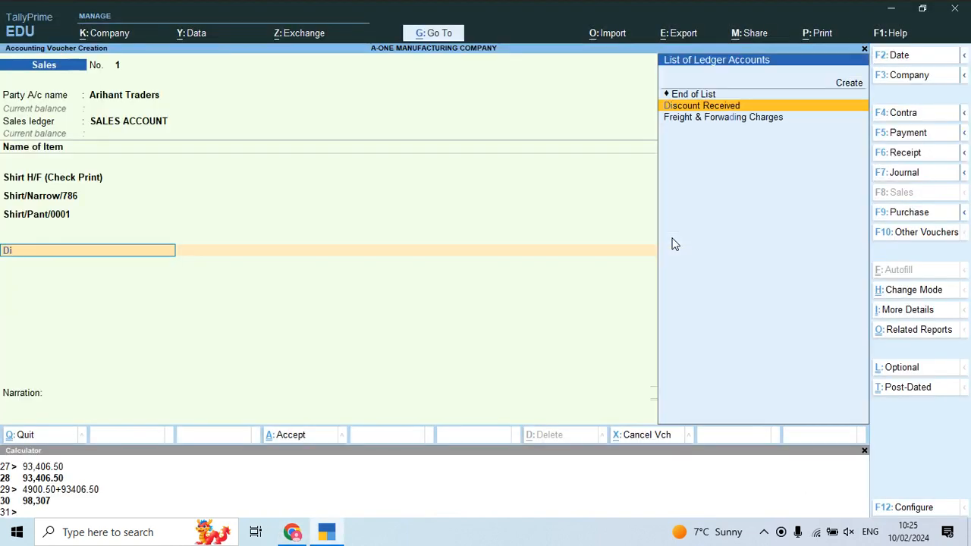
pyautogui.hotkey('alt', 'c')
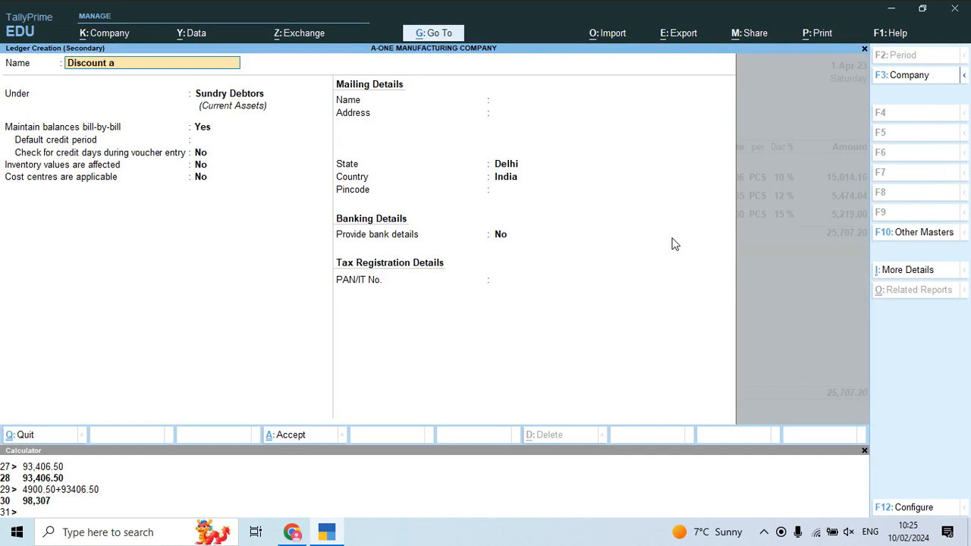
pyautogui.write('Discount Allow')
pyautogui.press('Return')
# Place the Discount Allow ledger under Indirect Expenses and set its inventory values affected option to No
pyautogui.write('Ex')
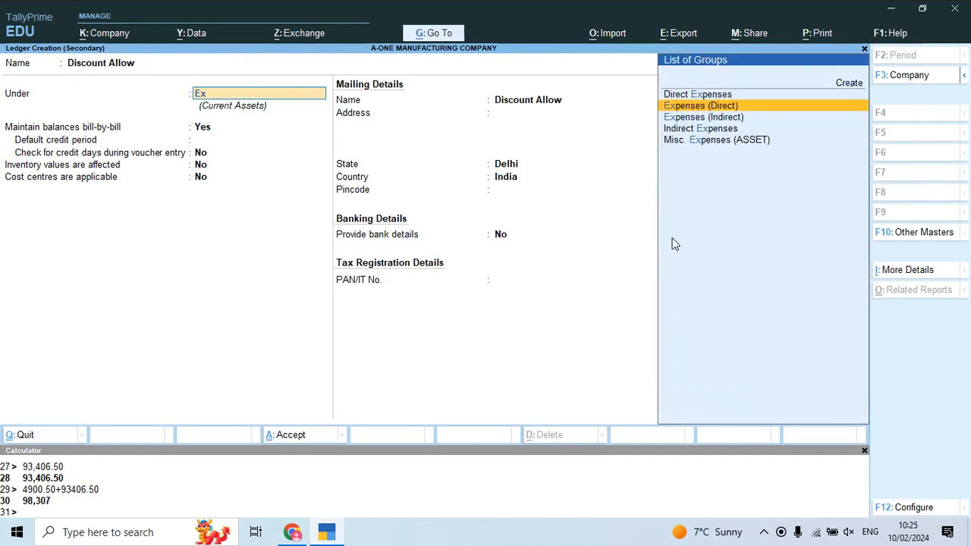
pyautogui.press('Down')
pyautogui.press('Return')
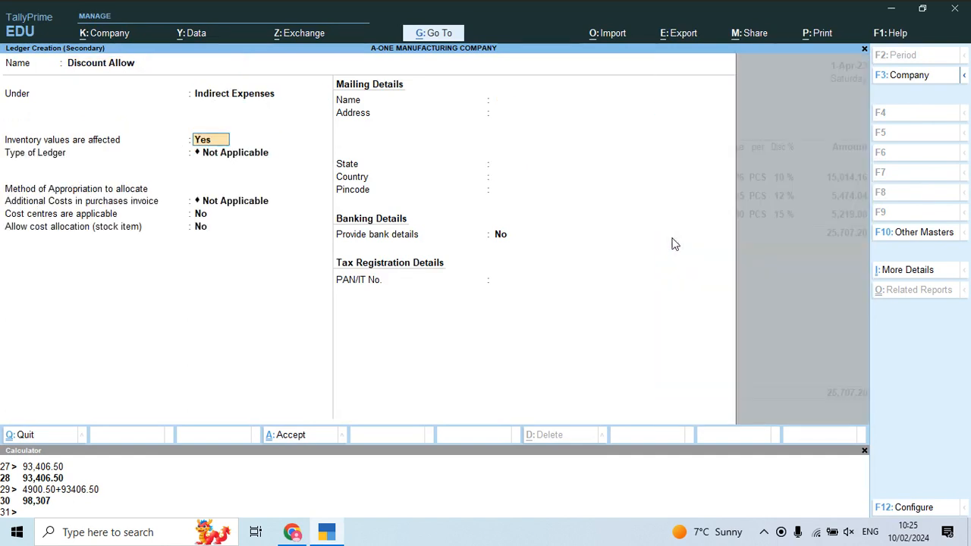
pyautogui.press('Return')
pyautogui.press('BackSpace')
pyautogui.press('n')
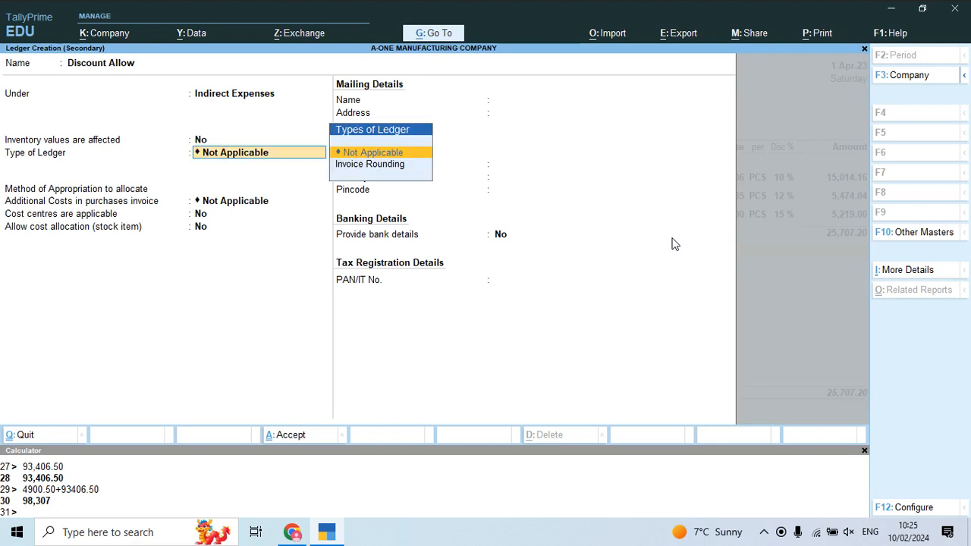
# Save the Discount Allow ledger and apply it to the voucher at minus 2%
pyautogui.hotkey('ctrl', 'a')
pyautogui.press('Return')
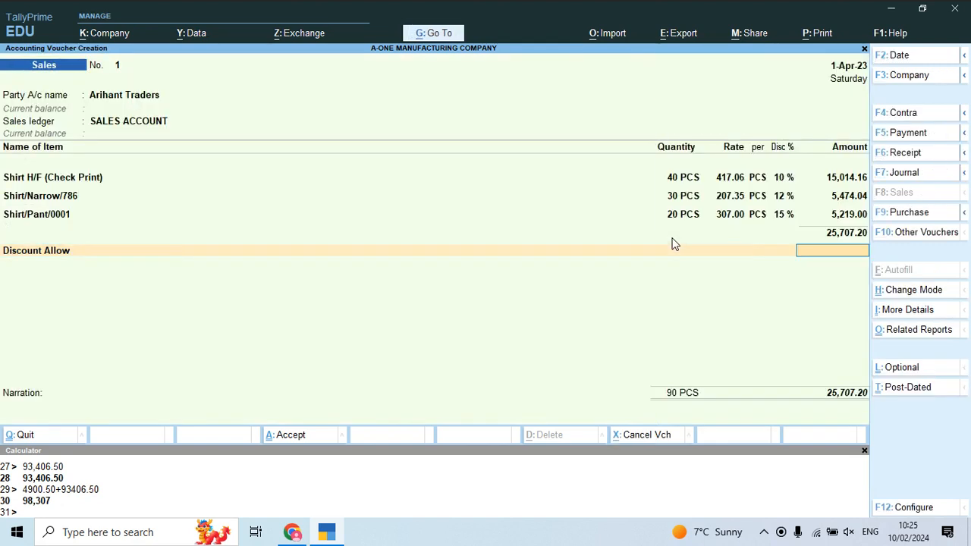
pyautogui.press('BackSpace')
pyautogui.press('Return')
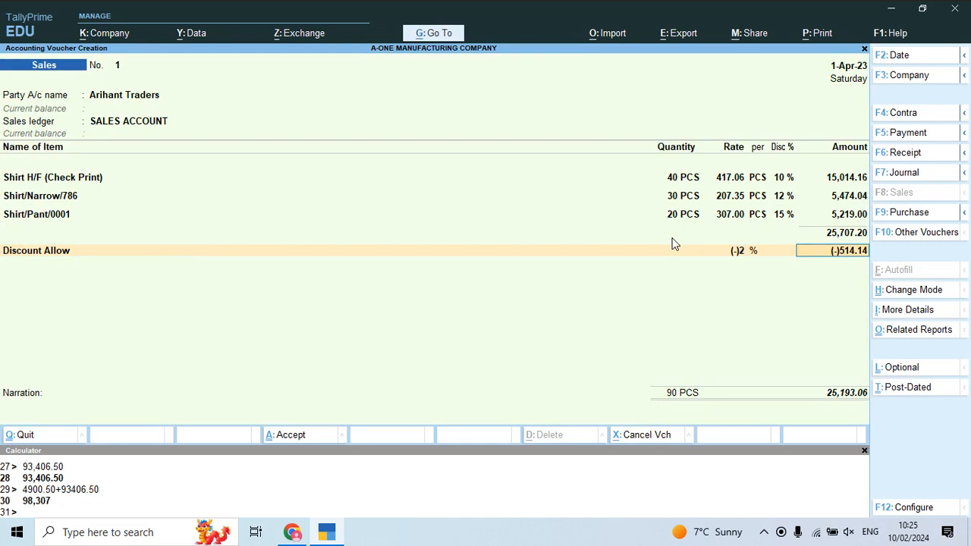
# Add Freight & Forwading Charges of 15050 to the voucher for the invoice's commission charge
pyautogui.hotkey('alt', 'Tab')
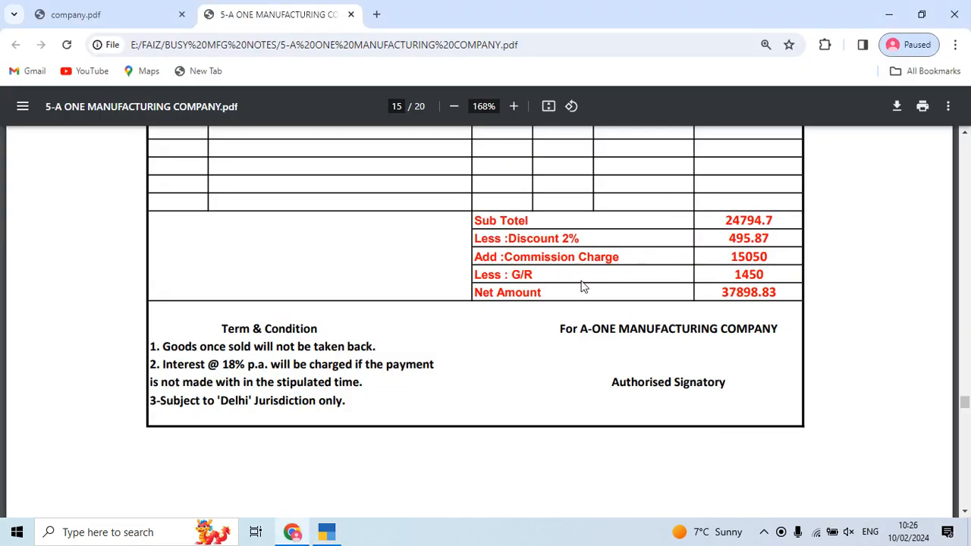
pyautogui.hotkey('alt', 'Tab')
pyautogui.write('Fr')
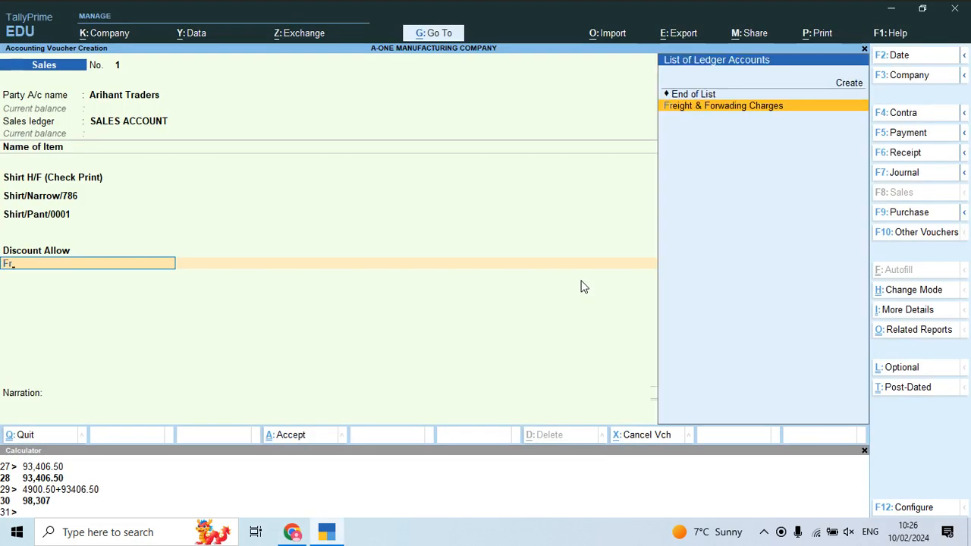
pyautogui.press('Return')
pyautogui.press('Return')
pyautogui.hotkey('alt', 'Tab')
pyautogui.hotkey('alt', 'Tab')
pyautogui.write('1')
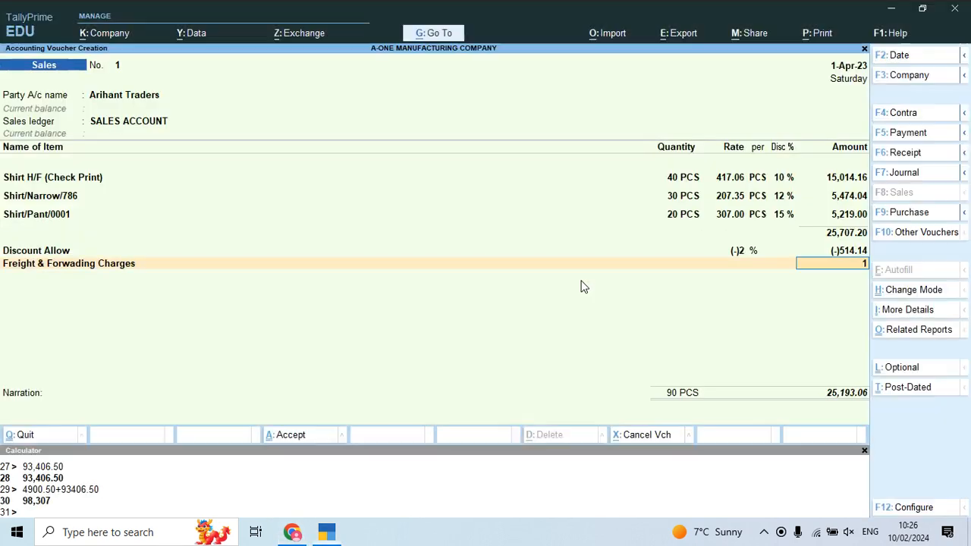
pyautogui.write('5050')
pyautogui.press('Return')
# Add a second Discount Allow line of -1450 to the voucher for the invoice's G/R deduction
pyautogui.hotkey('alt', 'Tab')
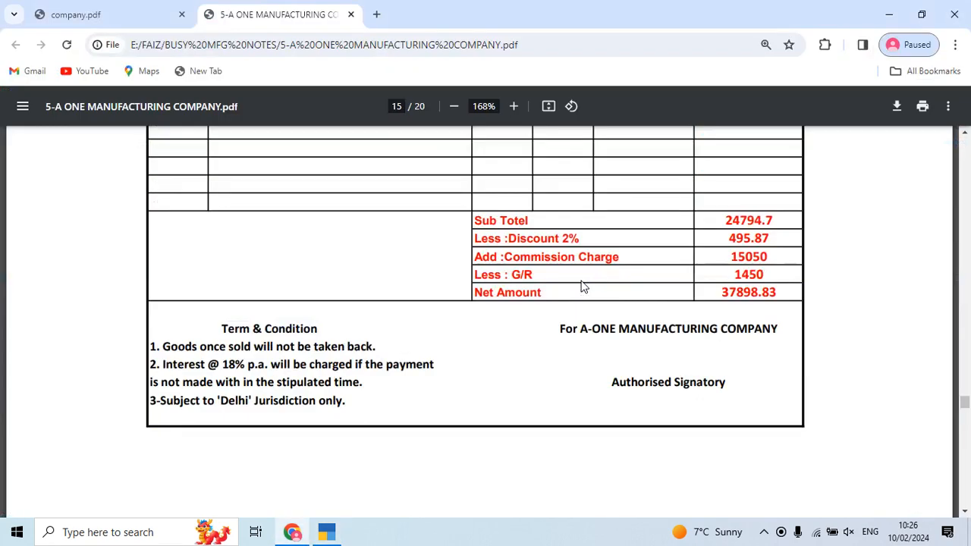
pyautogui.hotkey('alt', 'Tab')
pyautogui.write('Dis')
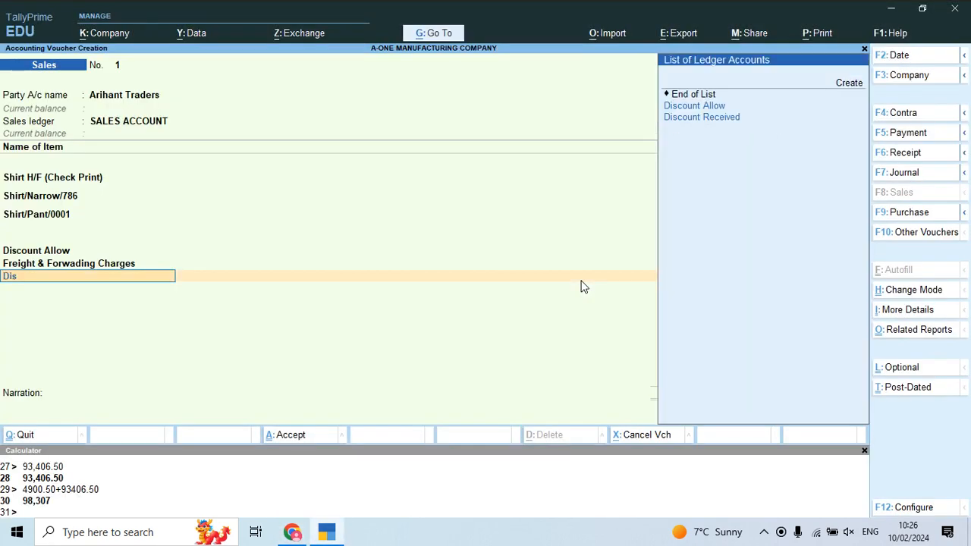
pyautogui.press('Down')
pyautogui.press('Return')
pyautogui.press('Return')
pyautogui.hotkey('alt', 'Tab')
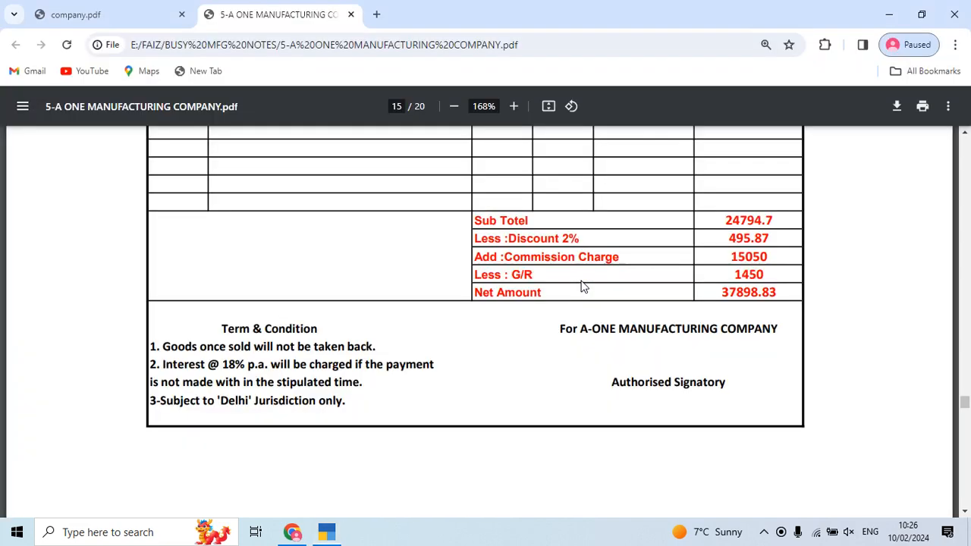
pyautogui.hotkey('alt', 'Tab')
pyautogui.write('-14')
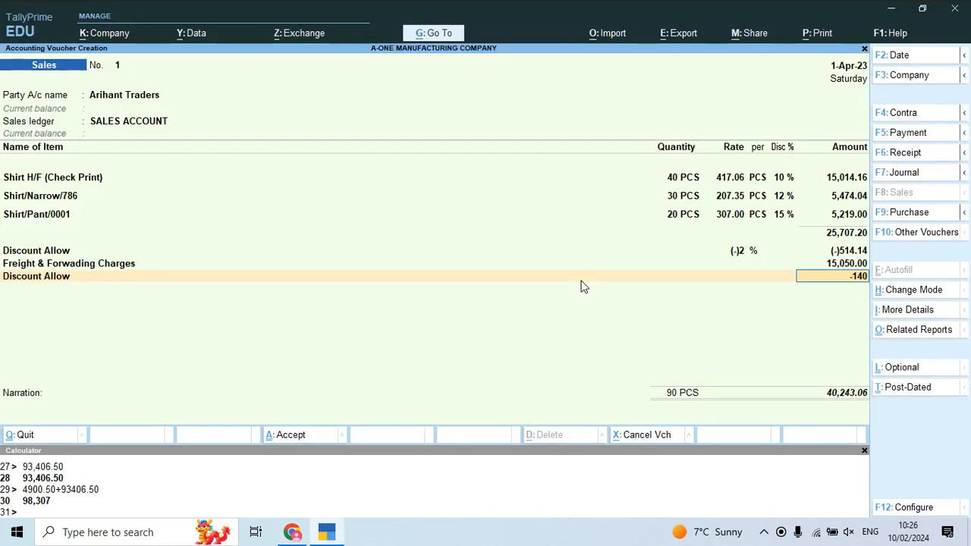
pyautogui.write('50')
pyautogui.press('Return')
# Compare the voucher with the invoice PDF and start a new ledger named Round Off under Indirect Expenses
pyautogui.hotkey('alt', 'Tab')
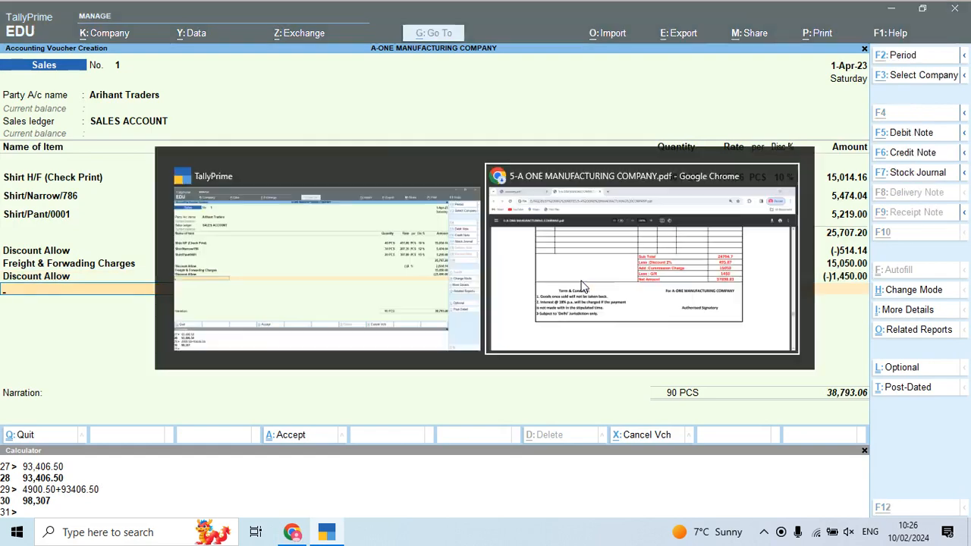
pyautogui.hotkey('alt', 'Tab')
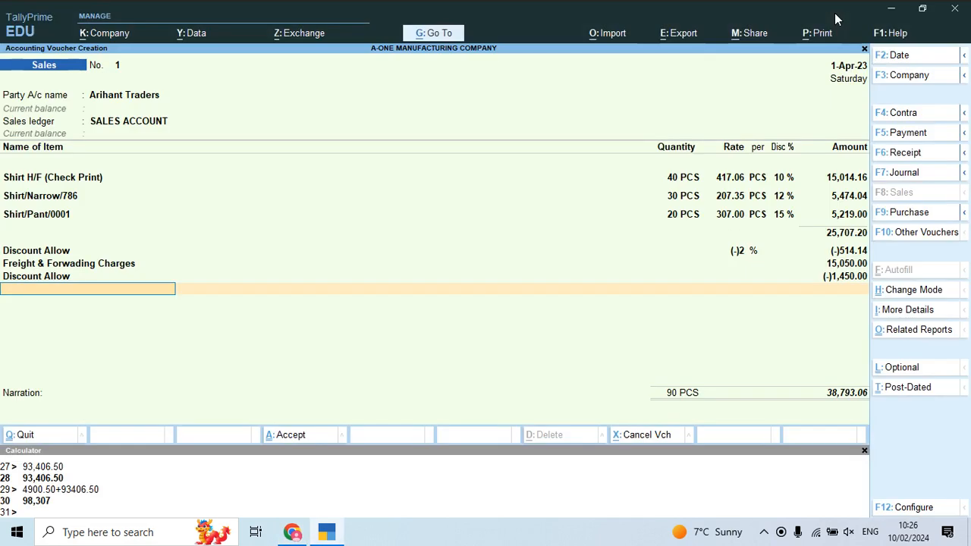
pyautogui.hotkey('alt', 'Tab')
pyautogui.hotkey('alt', 'Tab')
pyautogui.write('R')
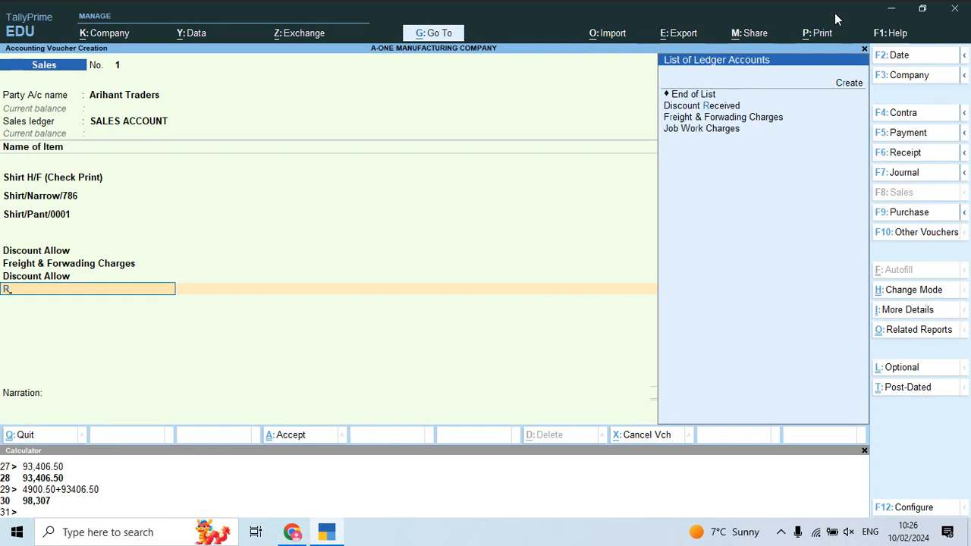
pyautogui.hotkey('alt', 'c')
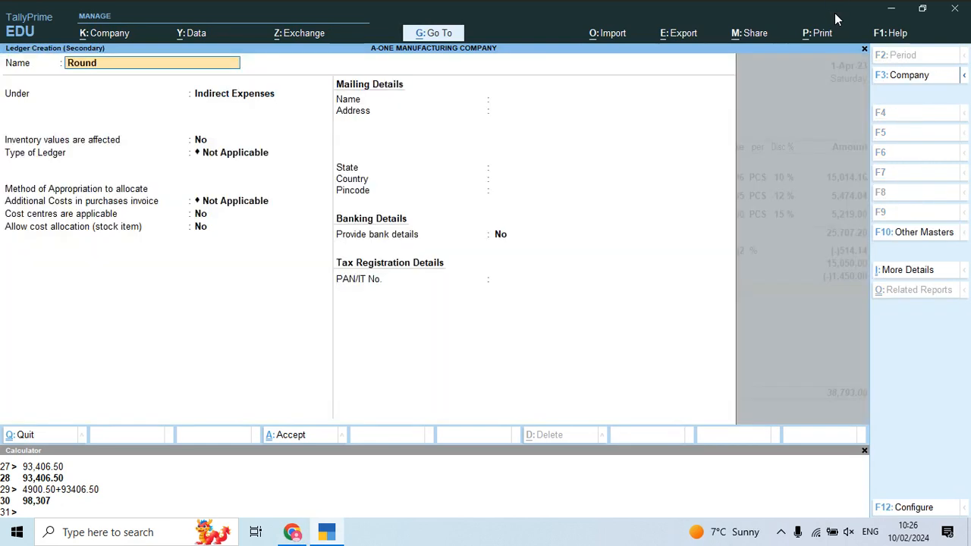
pyautogui.press('Return')
pyautogui.press('Return')
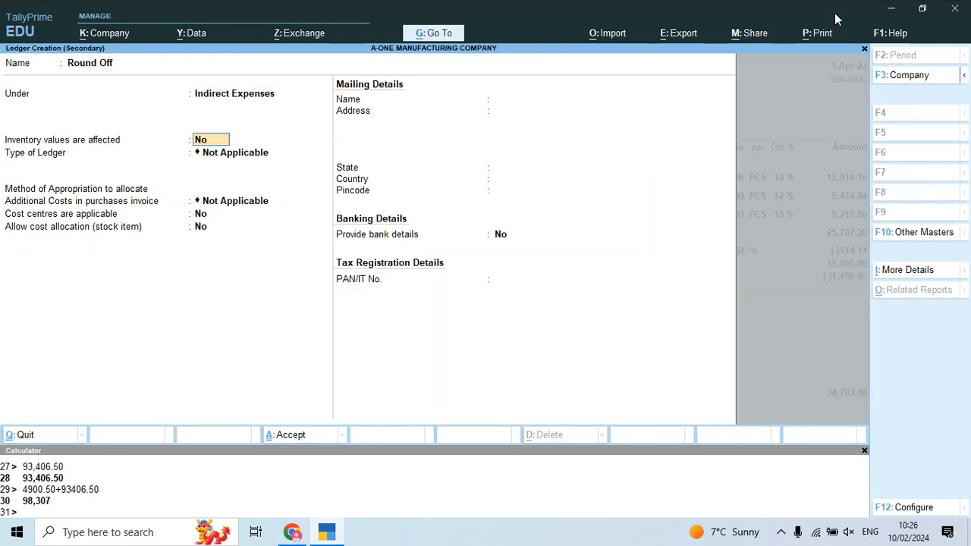
# Set the Round Off ledger's type to Invoice Rounding, keep Normal Rounding with limit 1, and save the ledger
pyautogui.press('Return')
pyautogui.press('Down')
pyautogui.press('Return')
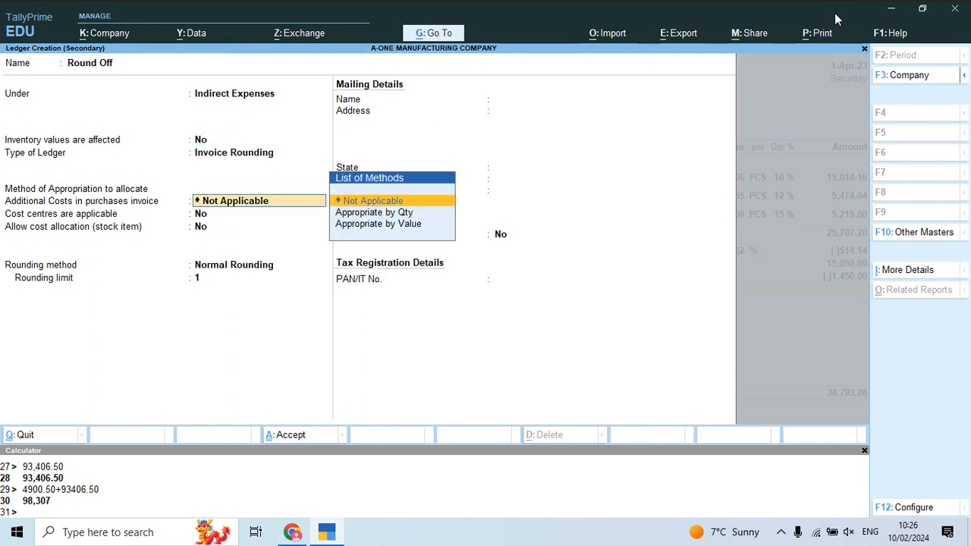
pyautogui.press('Return')
pyautogui.press('Return')
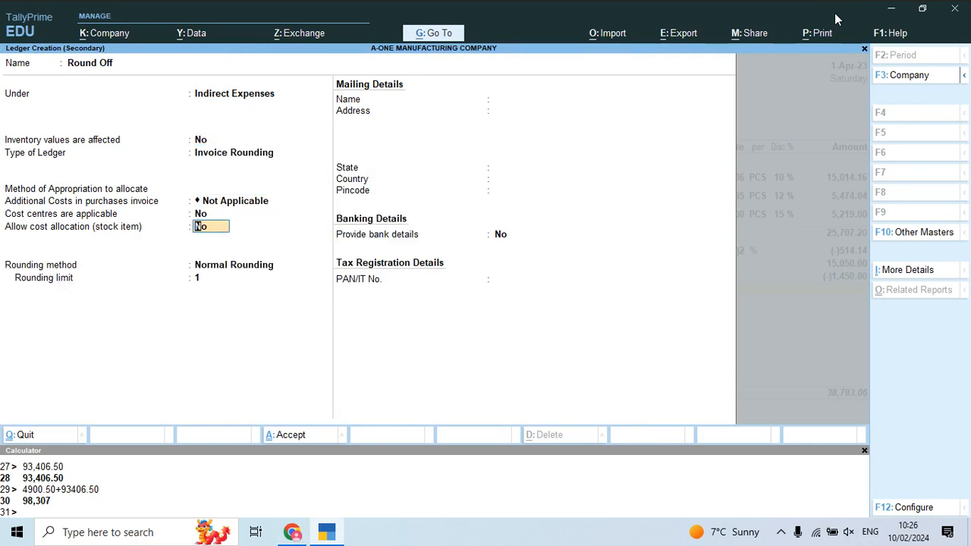
pyautogui.hotkey('ctrl', 'a')
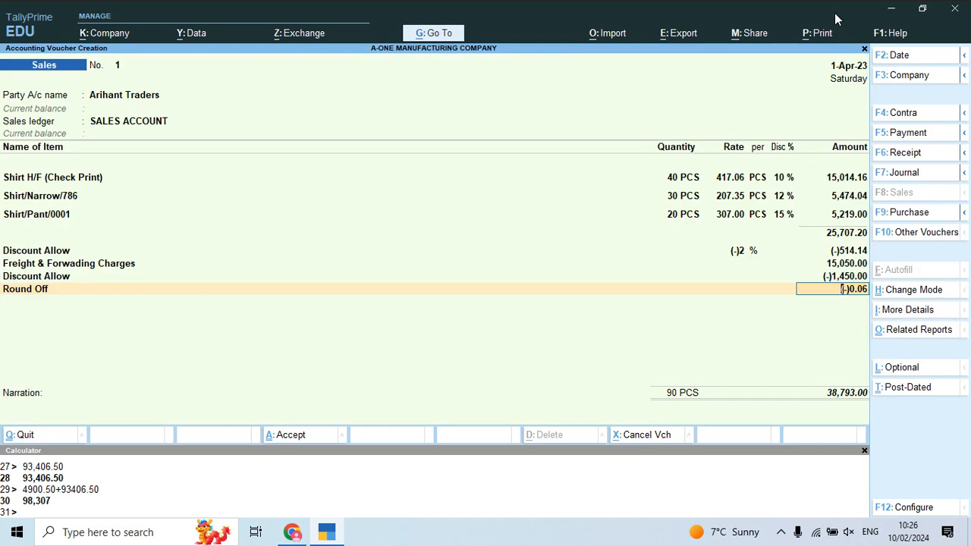
# Accept the Round Off amount, leave the narration empty and save the Arihant Traders sales voucher
pyautogui.press('Return')
pyautogui.press('Return')
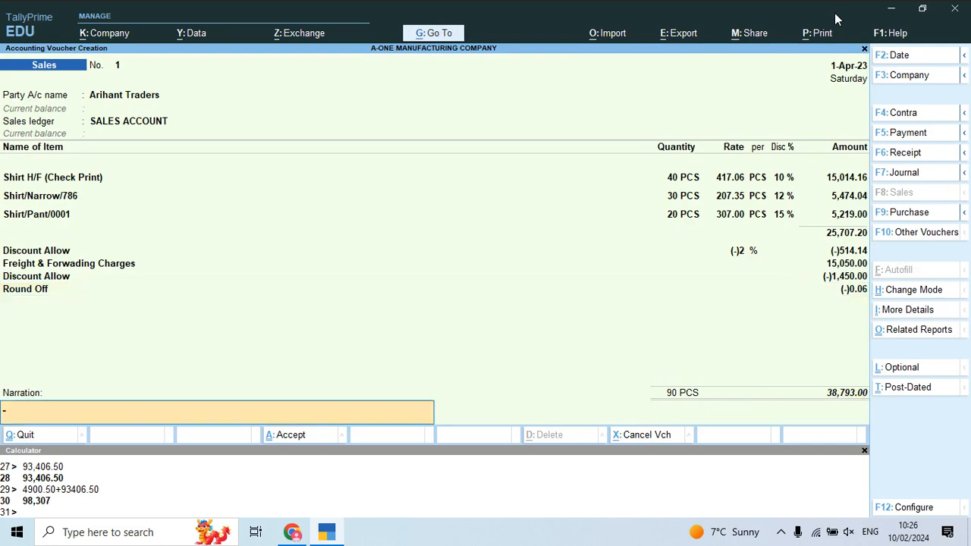
pyautogui.press('Return')
pyautogui.press('Return')
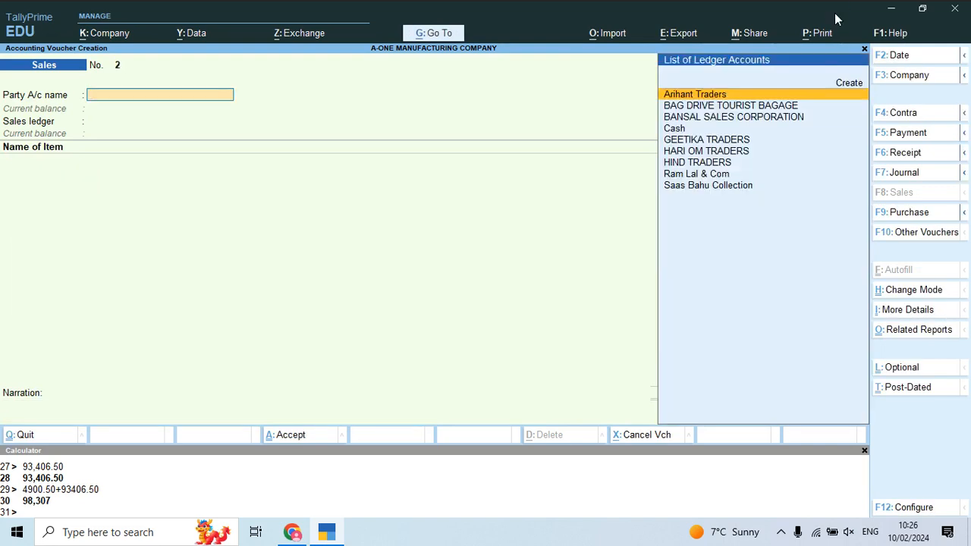
# Find the Shiv Trading Company invoice in the PDF and start a new party ledger named Shiva Trading Co
pyautogui.hotkey('alt', 'Tab')
pyautogui.scroll(-5, 668, 230)
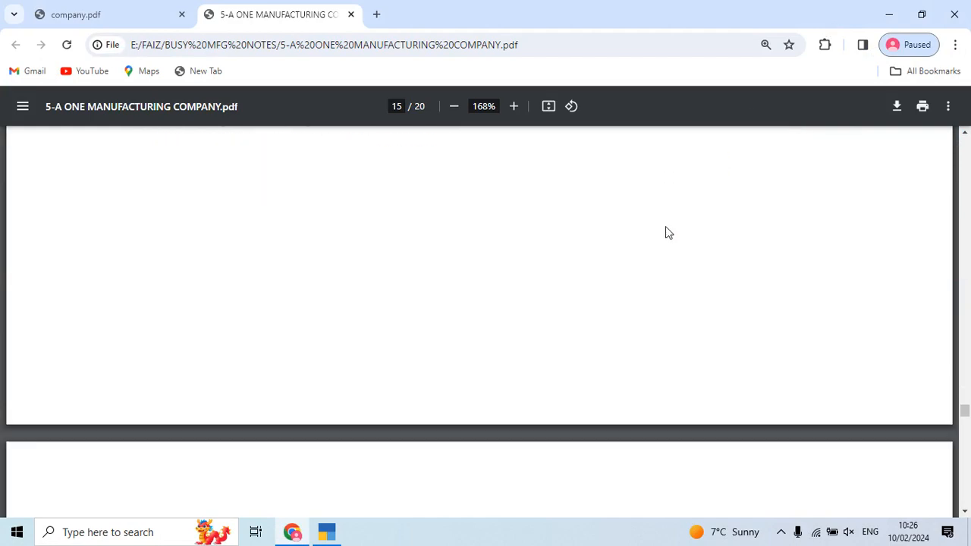
pyautogui.scroll(-8, 667, 232)
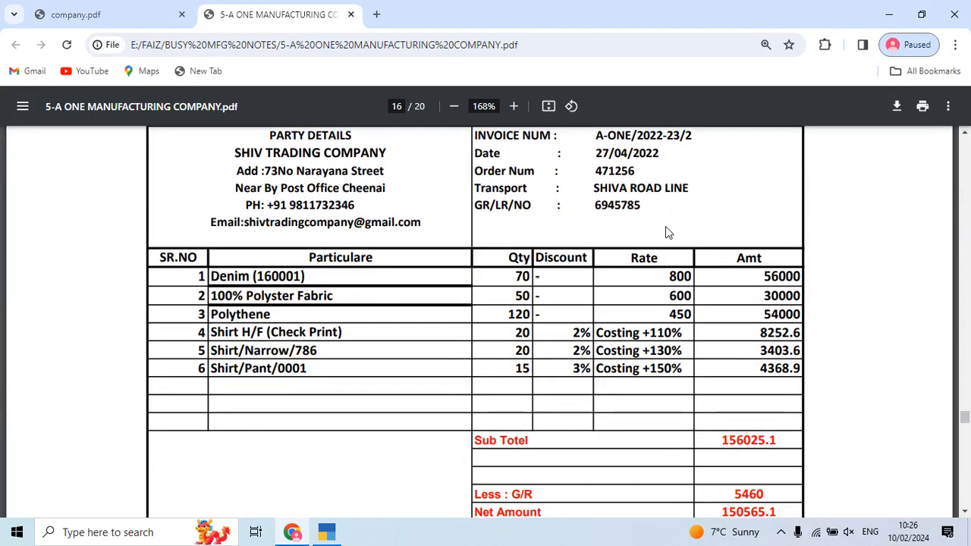
pyautogui.scroll(3, 665, 228)
pyautogui.scroll(-2, 663, 227)
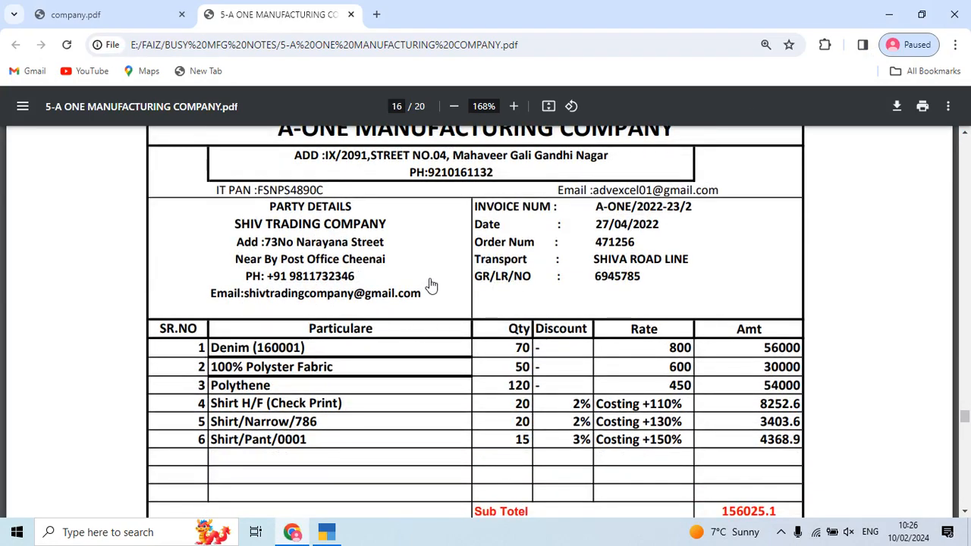
pyautogui.hotkey('alt', 'Tab')
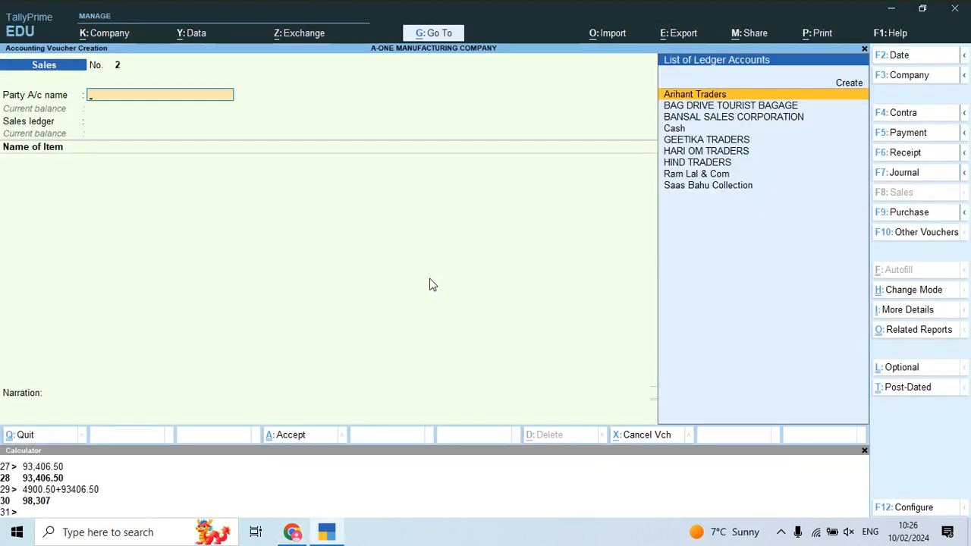
pyautogui.hotkey('alt', 'c')
pyautogui.write('Shiva Trading Co')
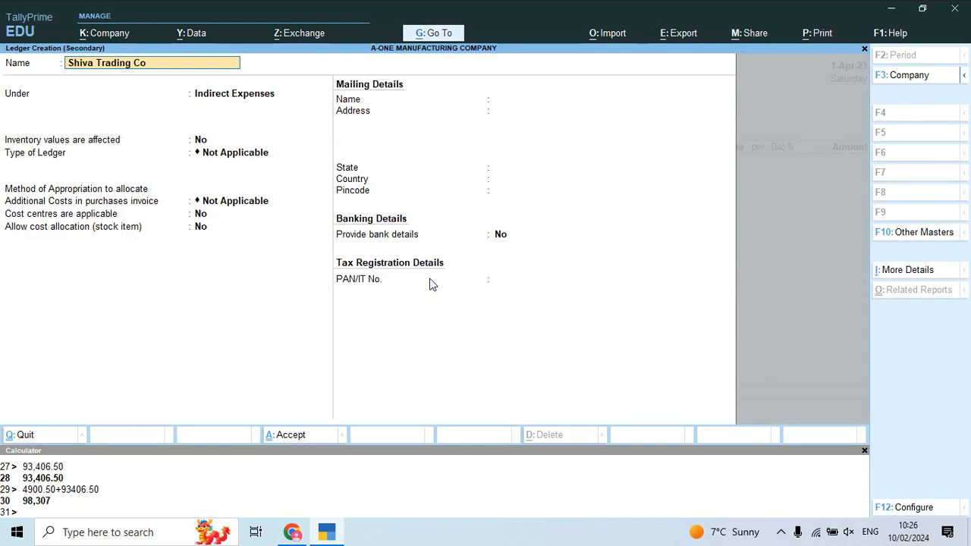
# Place the Shiva Trading Co ledger under Sundry Debtors and save it as the voucher's party
pyautogui.press('Return')
pyautogui.write('Sun')
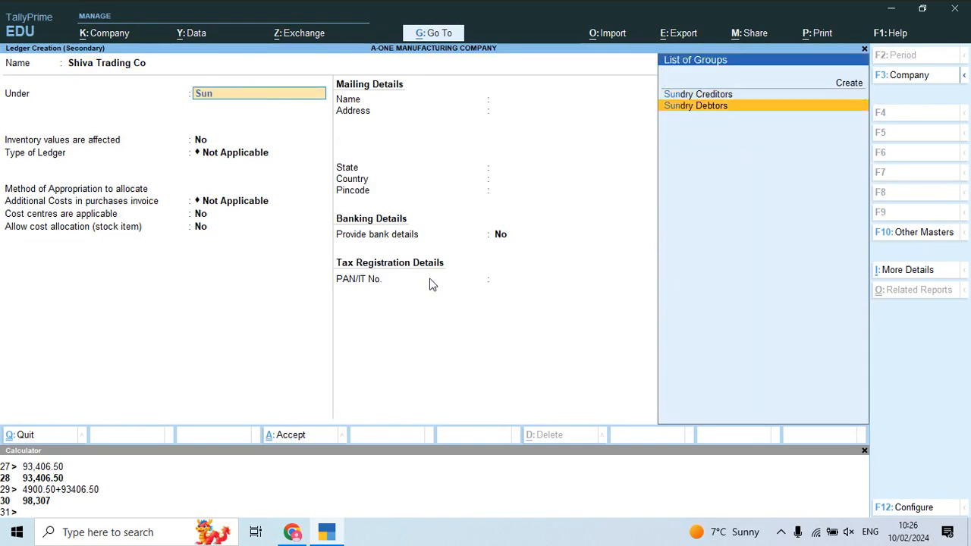
pyautogui.press('Return')
pyautogui.press('Return')
pyautogui.hotkey('ctrl', 'a')
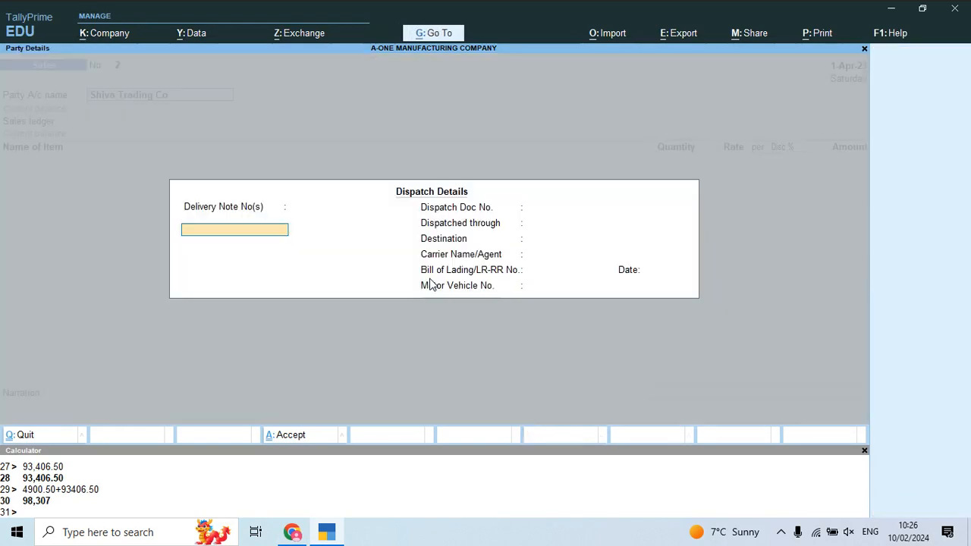
# Accept the empty dispatch and party details and select SALES ACCOUNT as the sales ledger
pyautogui.press('Return')
pyautogui.hotkey('ctrl', 'a')
pyautogui.hotkey('ctrl', 'a')
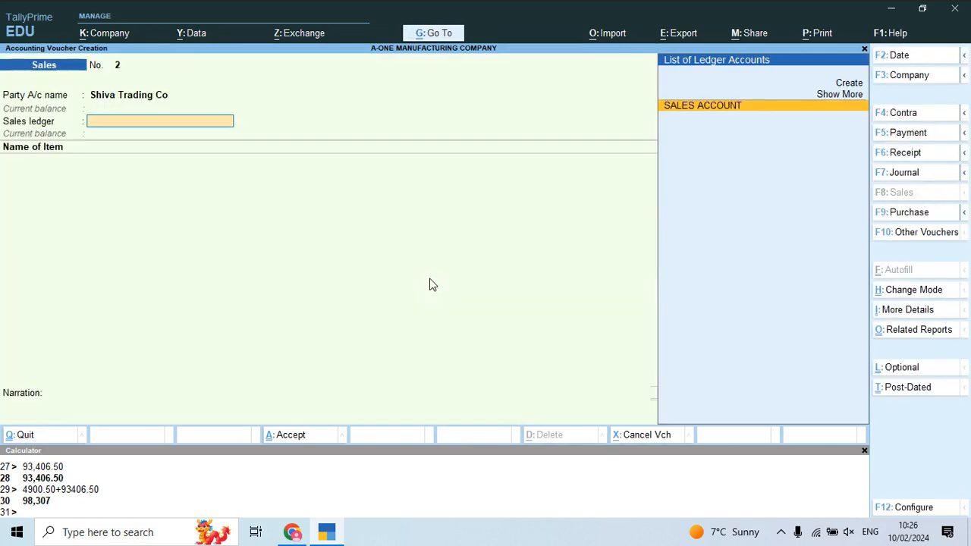
pyautogui.press('Return')
# Check the invoice's item list and add DENIM(16001) as the voucher's first stock item
pyautogui.hotkey('alt', 'Tab')
pyautogui.scroll(-1, 429, 284)
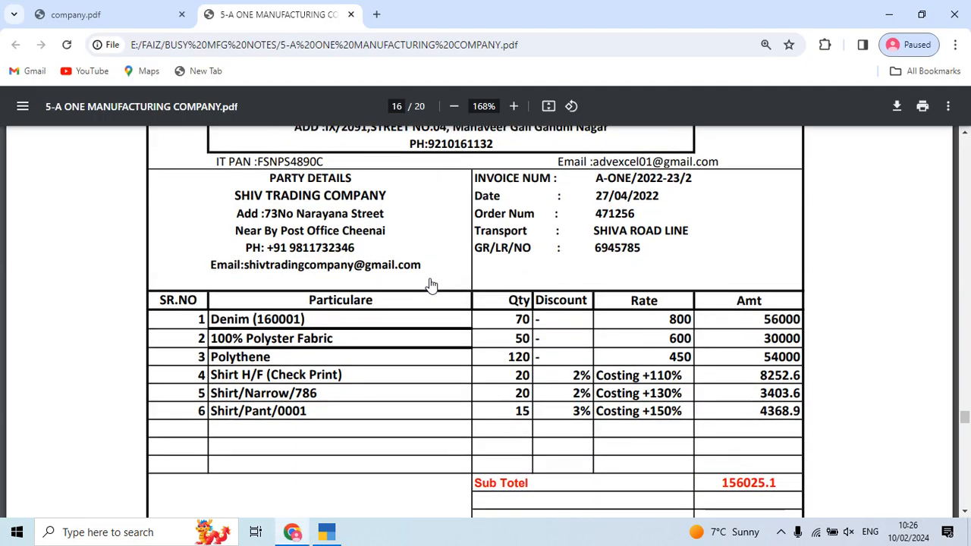
pyautogui.hotkey('alt', 'Tab')
pyautogui.write('De')
pyautogui.press('Down')
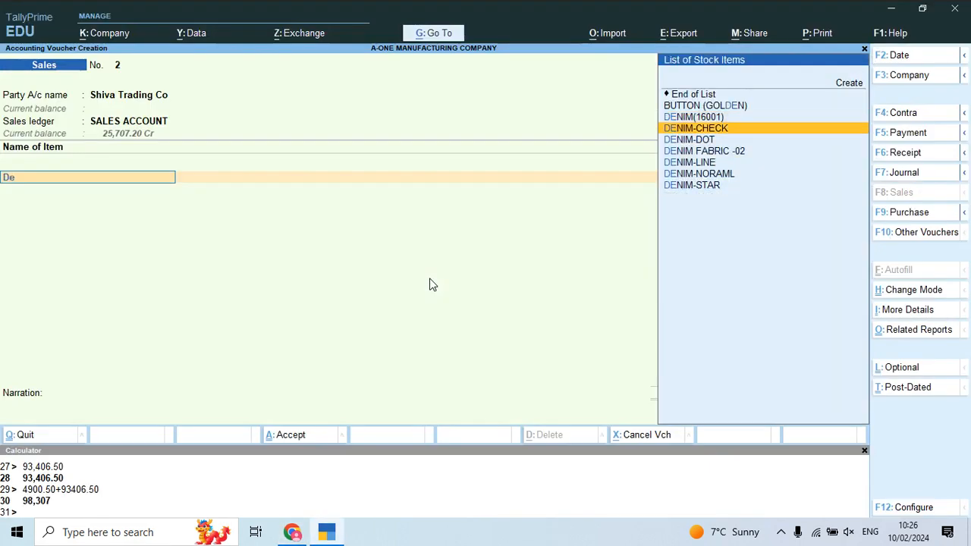
pyautogui.press('Up')
pyautogui.press('Return')
# Set the DENIM(16001) line to quantity 70 and rate 800, leaving the discount empty
pyautogui.hotkey('alt', 'Tab')
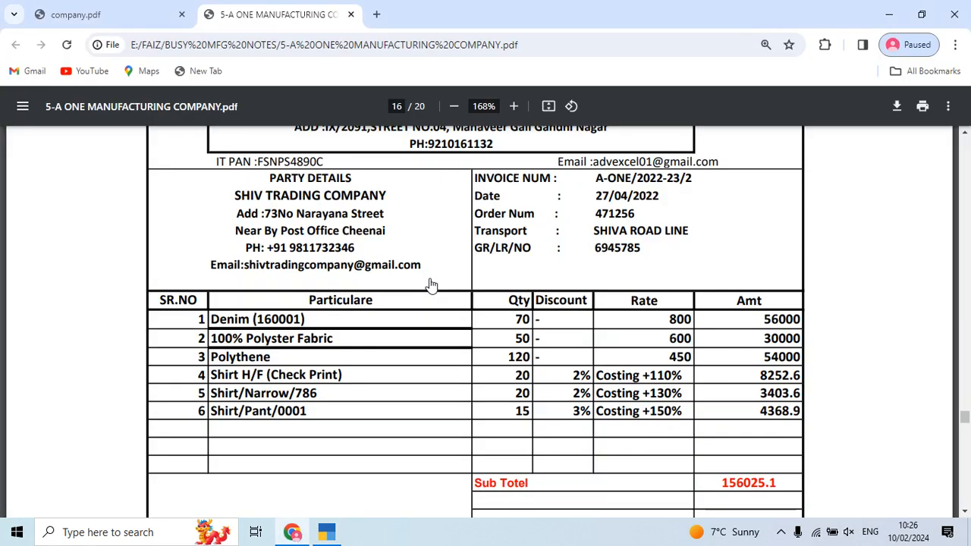
pyautogui.hotkey('alt', 'Tab')
pyautogui.write('7')
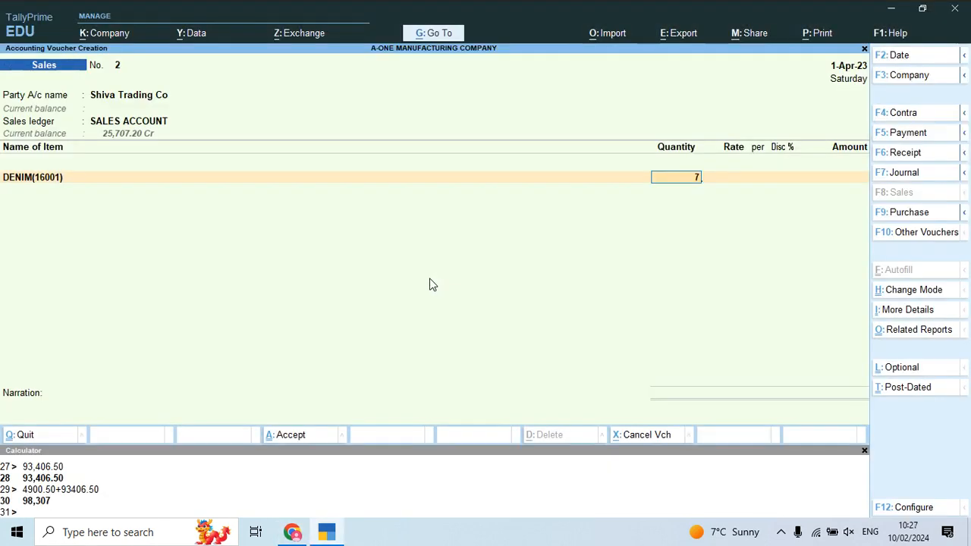
pyautogui.write('0')
pyautogui.press('Return')
pyautogui.hotkey('alt', 'Tab')
pyautogui.hotkey('alt', 'Tab')
pyautogui.write('80')
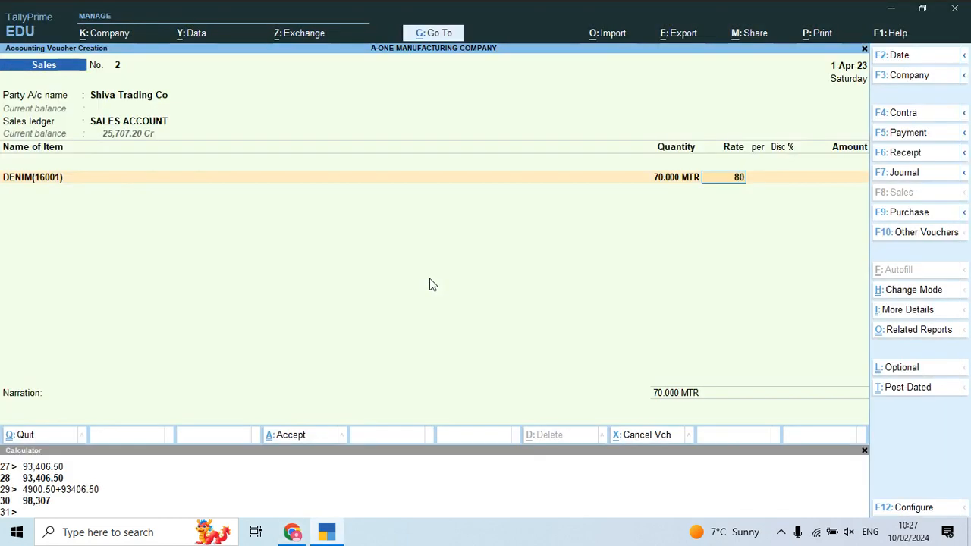
pyautogui.press('Return')
pyautogui.press('Return')
pyautogui.press('Return')
pyautogui.press('Return')
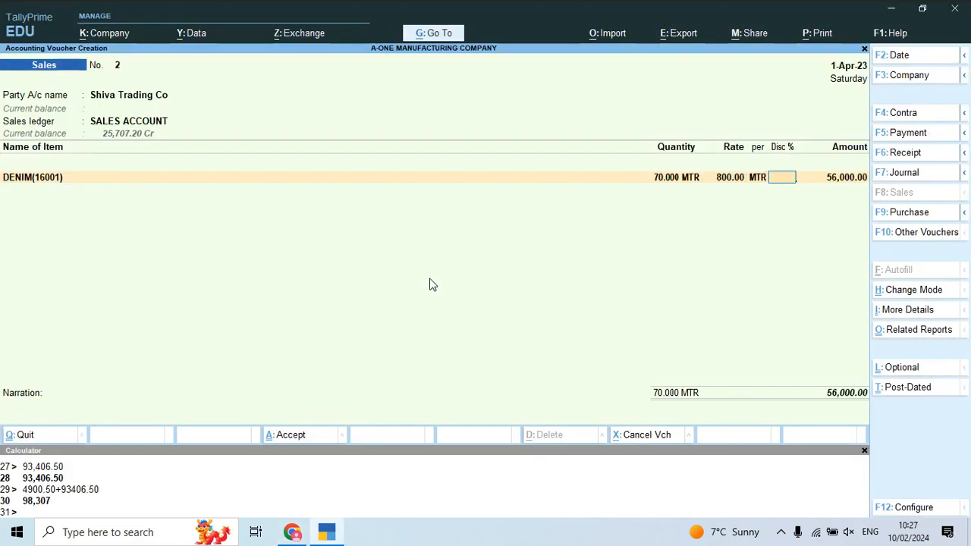
# Check the invoice and add 100% POLYSTER FABRIC as the second stock item
pyautogui.hotkey('alt', 'Tab')
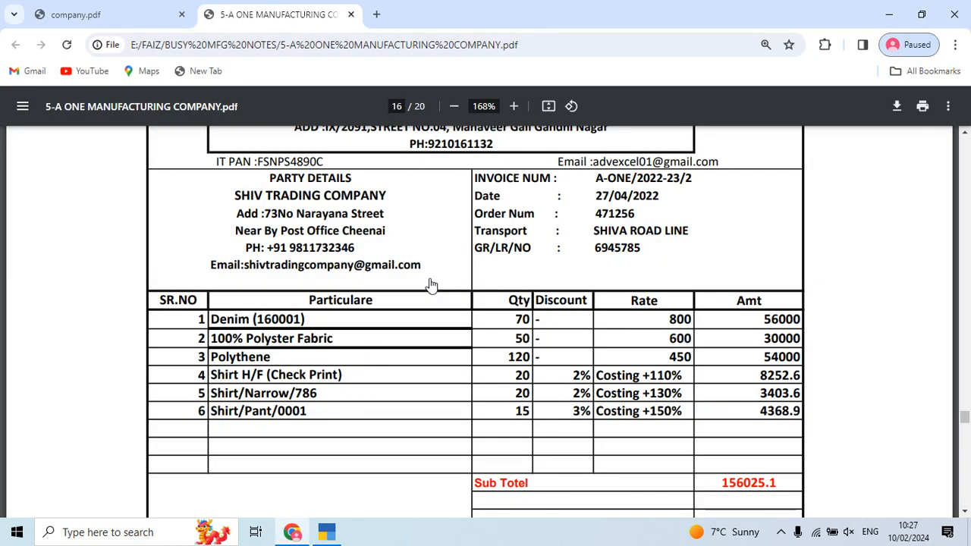
pyautogui.hotkey('alt', 'Tab')
pyautogui.write('10')
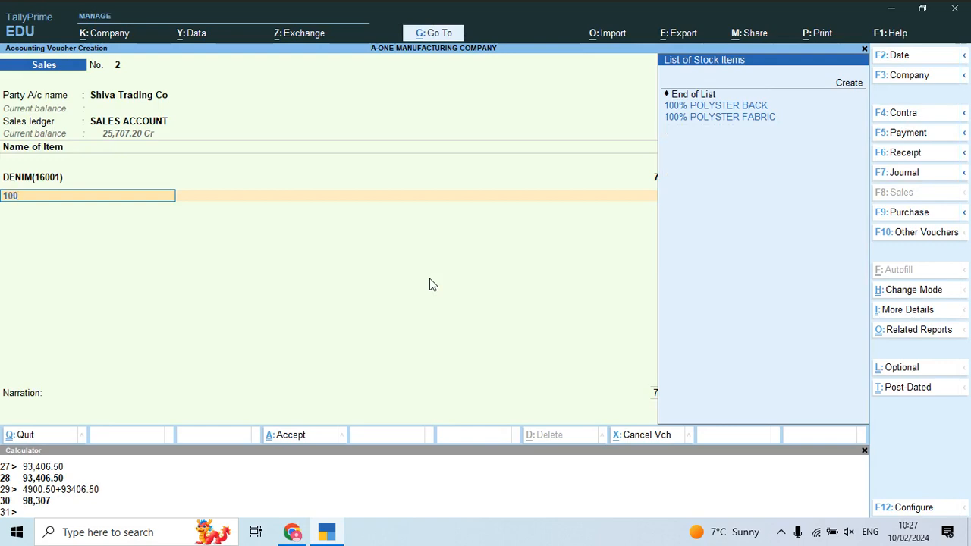
pyautogui.hotkey('alt', 'Tab')
pyautogui.hotkey('alt', 'Tab')
pyautogui.press('Down')
pyautogui.press('Up')
pyautogui.press('Down')
pyautogui.press('Return')
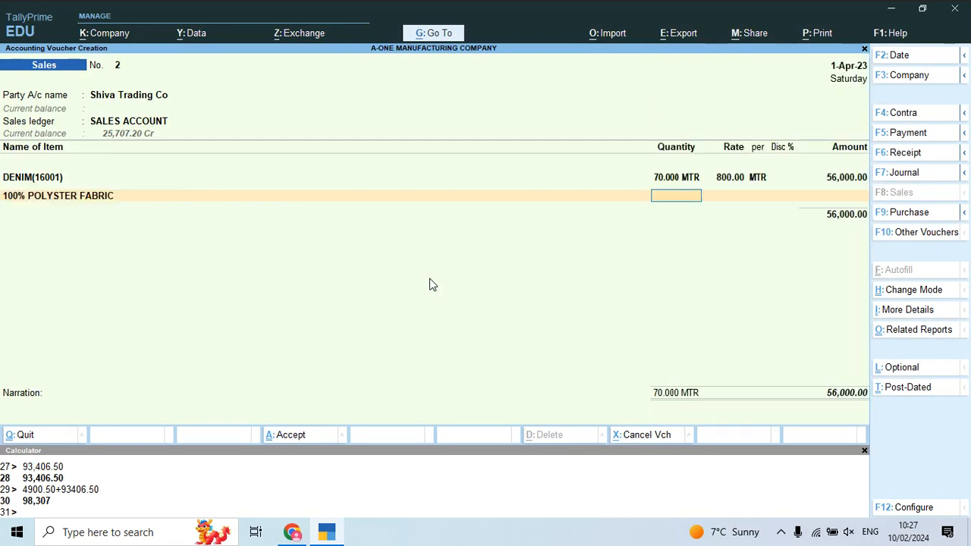
# Set the 100% POLYSTER FABRIC line to quantity 50 and rate 600 without a discount
pyautogui.hotkey('alt', 'Tab')
pyautogui.hotkey('alt', 'Tab')
pyautogui.write('50')
pyautogui.press('Return')
pyautogui.write('6')
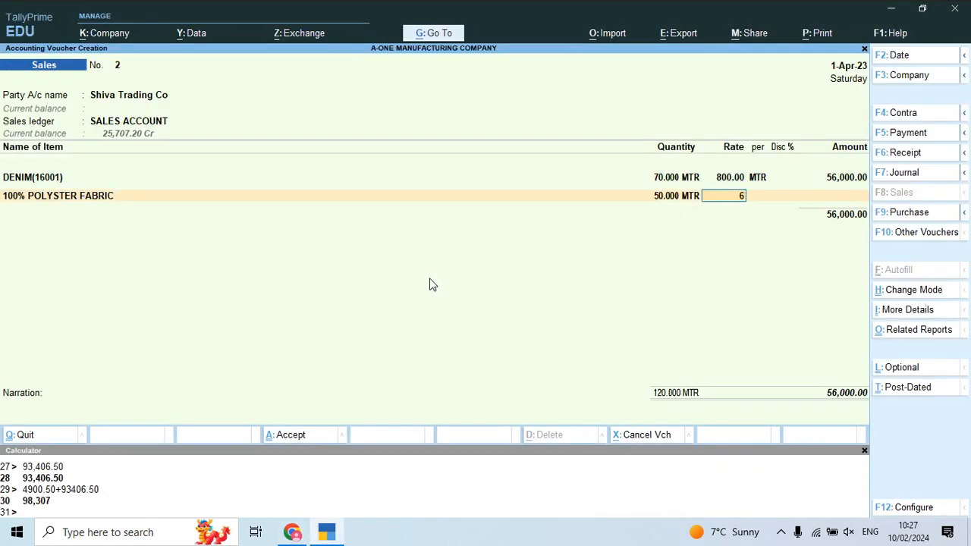
pyautogui.write('00')
pyautogui.press('Return')
pyautogui.press('Return')
pyautogui.press('Return')
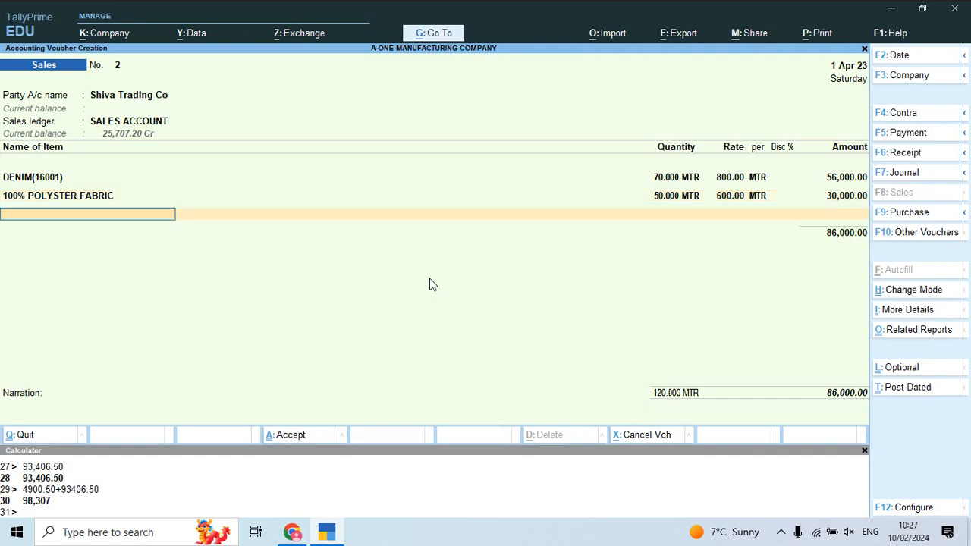
# Check the invoice's third item and add POLYTHENE to the voucher
pyautogui.hotkey('alt', 'Tab')
pyautogui.hotkey('alt', 'Tab')
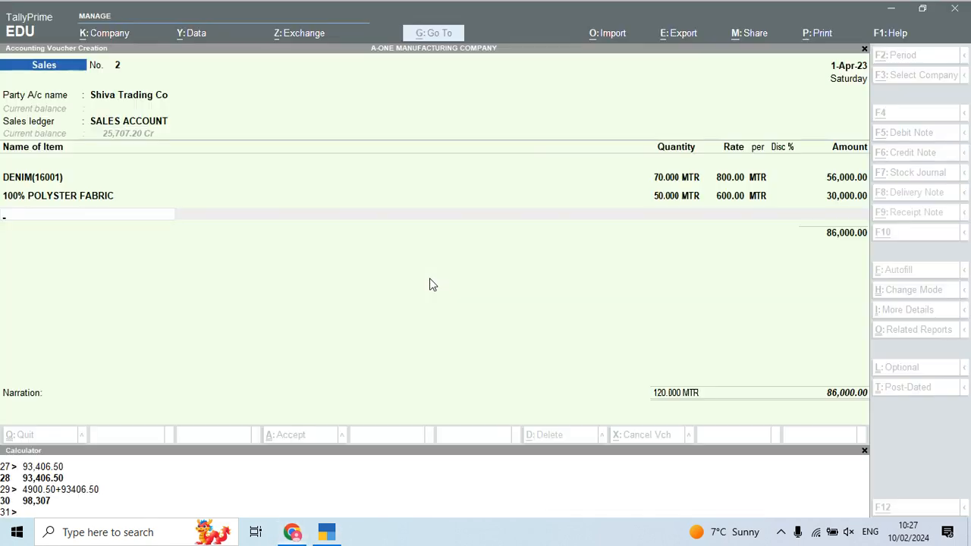
pyautogui.write('Pol')
pyautogui.press('Down')
pyautogui.press('Return')
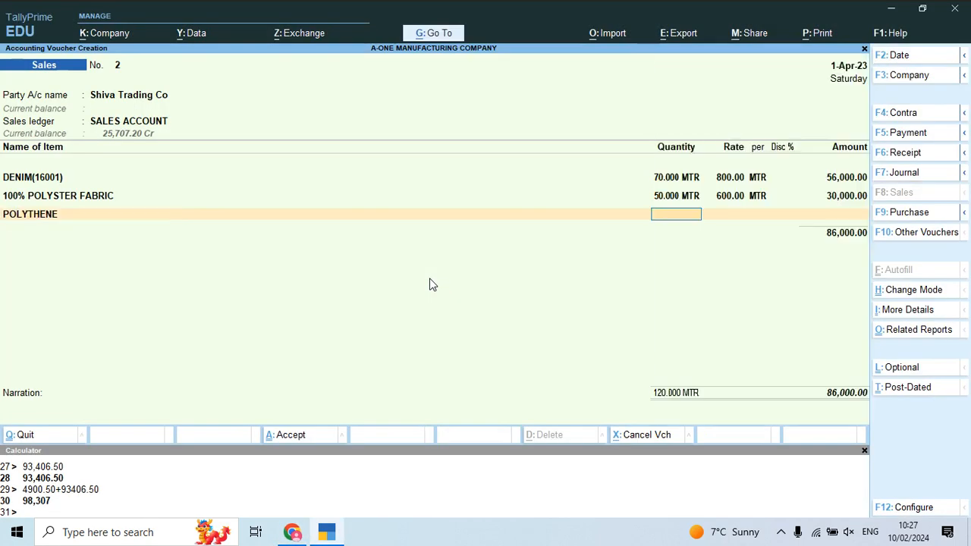
# Set the POLYTHENE line to quantity 120 and rate 450 without a discount, following the invoice
pyautogui.hotkey('alt', 'Tab')
pyautogui.hotkey('alt', 'Tab')
pyautogui.write('120')
pyautogui.press('Return')
pyautogui.write('450')
pyautogui.press('Return')
pyautogui.press('Return')
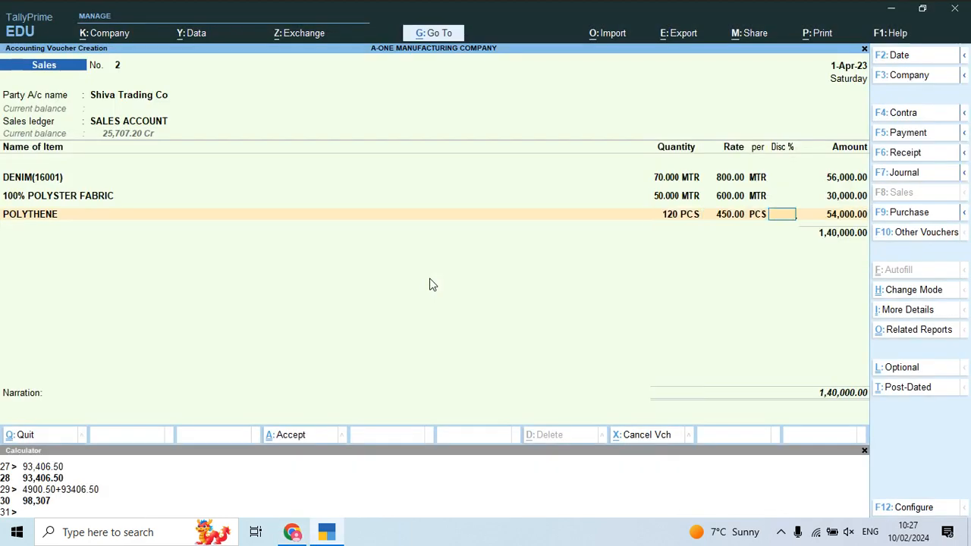
pyautogui.hotkey('alt', 'Tab')
pyautogui.hotkey('alt', 'Tab')
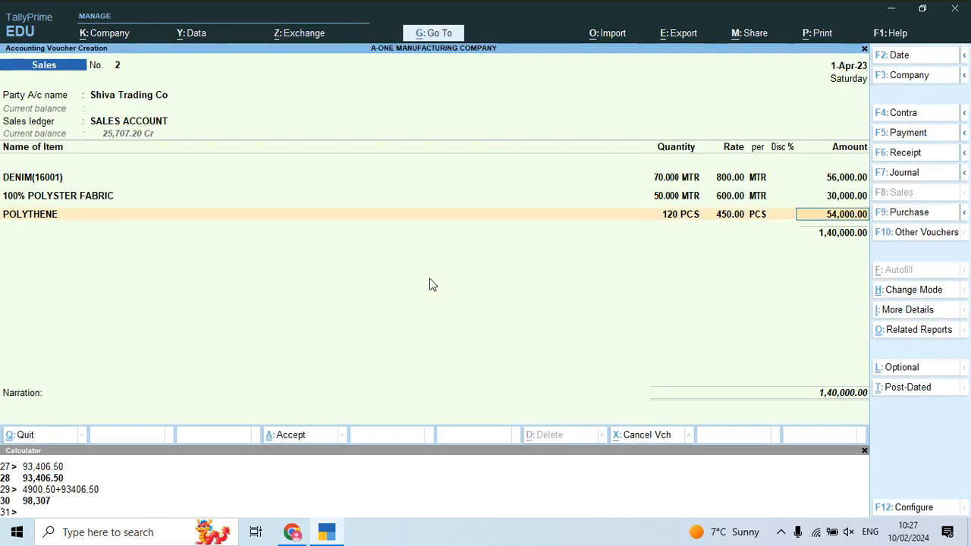
pyautogui.press('Return')
# Add Shirt H/F (Check Print) as the fourth stock item
pyautogui.write('s')
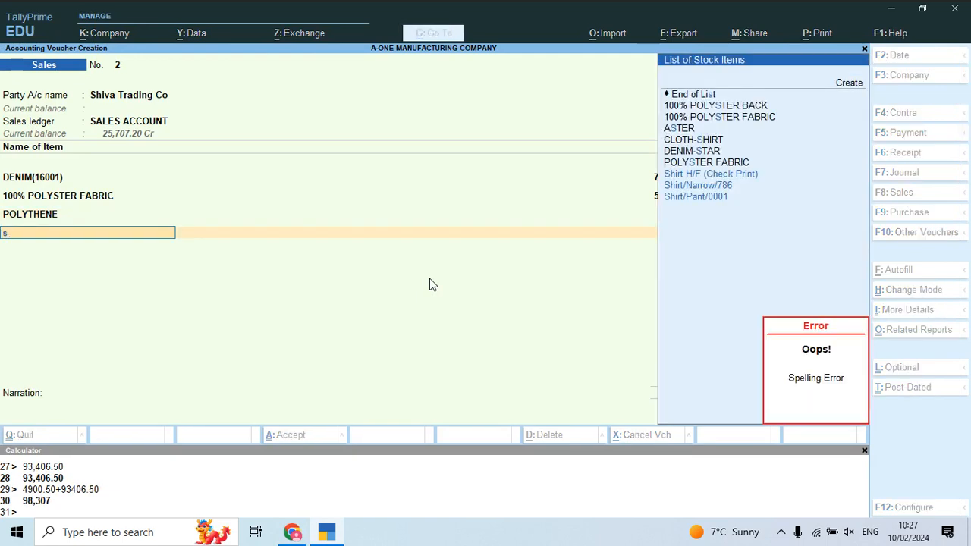
pyautogui.press('Up')
pyautogui.press('Return')
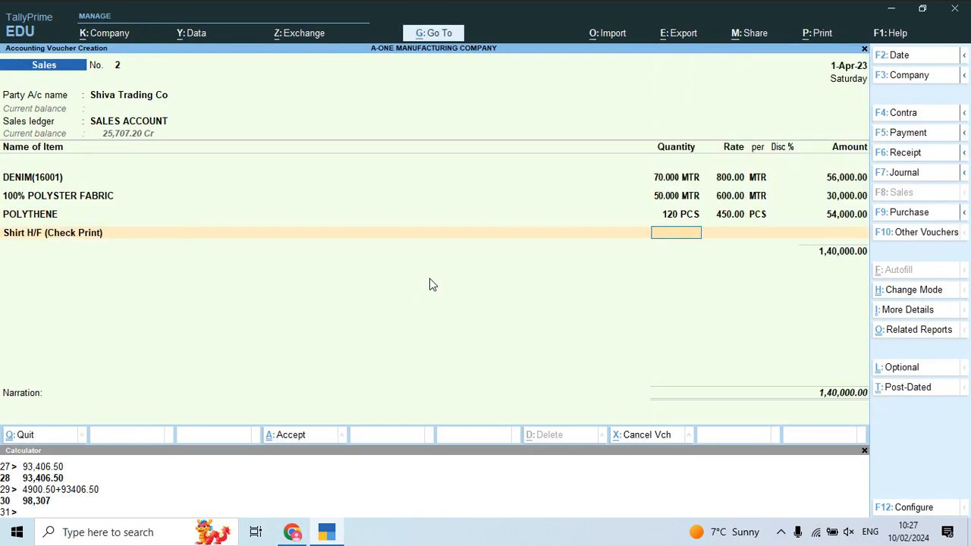
# Set the Shirt H/F (Check Print) line to quantity 20 and 2% discount, keeping the default rate
pyautogui.hotkey('alt', 'Tab')
pyautogui.hotkey('alt', 'Tab')
pyautogui.write('20')
pyautogui.press('Return')
pyautogui.press('Return')
pyautogui.press('Return')
pyautogui.write('2')
pyautogui.hotkey('alt', 'Tab')
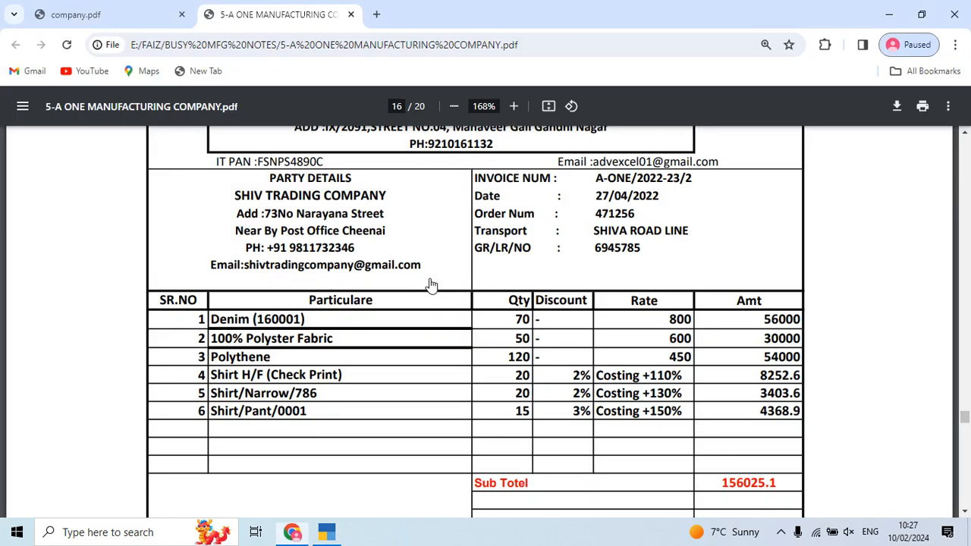
pyautogui.hotkey('alt', 'Tab')
pyautogui.press('Return')
pyautogui.press('Return')
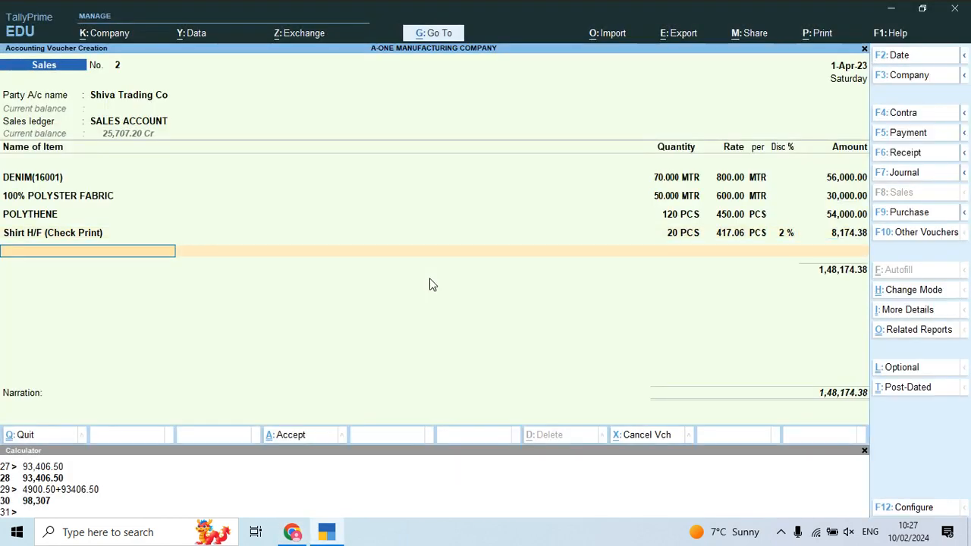
# Check the invoice and add Shirt/Narrow/786 as the fifth stock item
pyautogui.hotkey('alt', 'Tab')
pyautogui.hotkey('alt', 'Tab')
pyautogui.write('Shi')
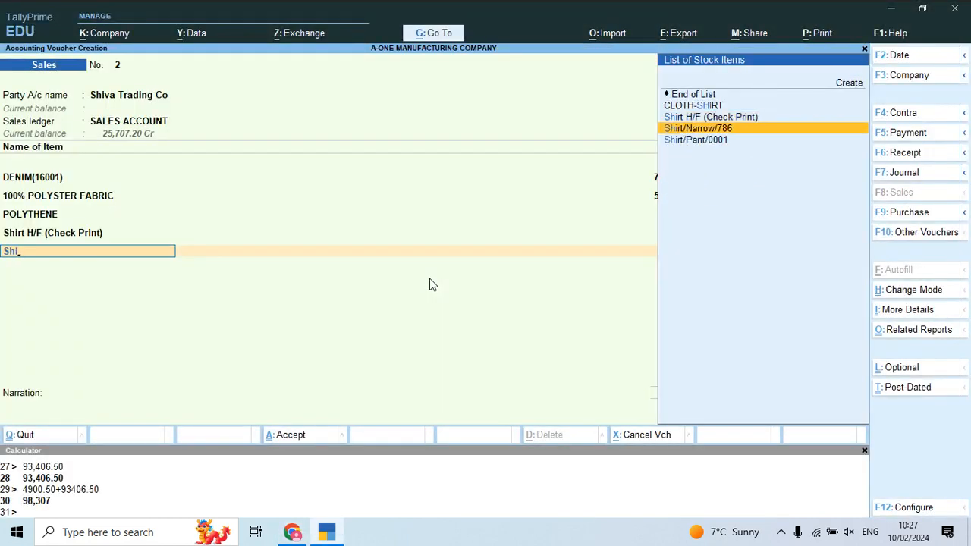
pyautogui.press('Return')
# Set the Shirt/Narrow/786 line to quantity 20 and 2% discount, keeping the default rate
pyautogui.hotkey('alt', 'Tab')
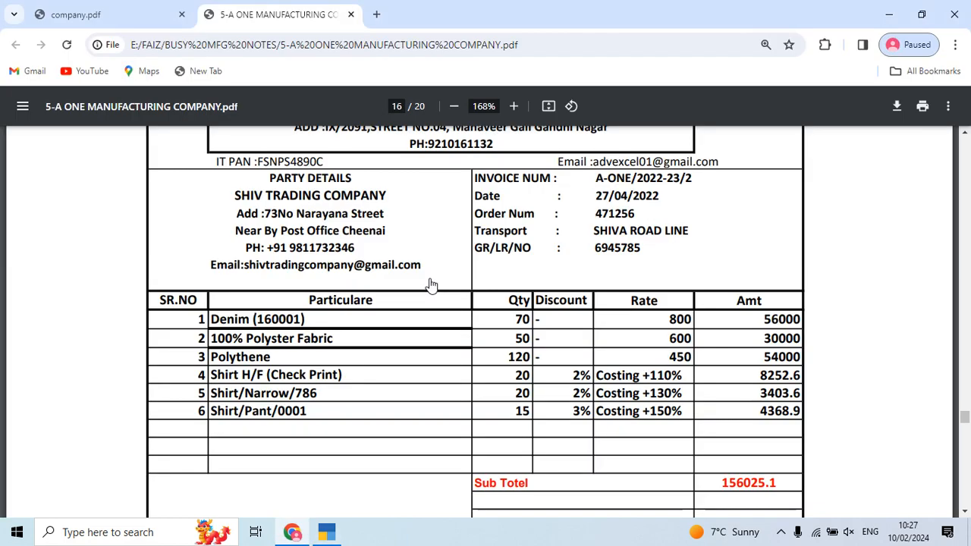
pyautogui.hotkey('alt', 'Tab')
pyautogui.write('20')
pyautogui.press('Return')
pyautogui.press('Return')
pyautogui.press('Return')
pyautogui.write('2')
pyautogui.press('Return')
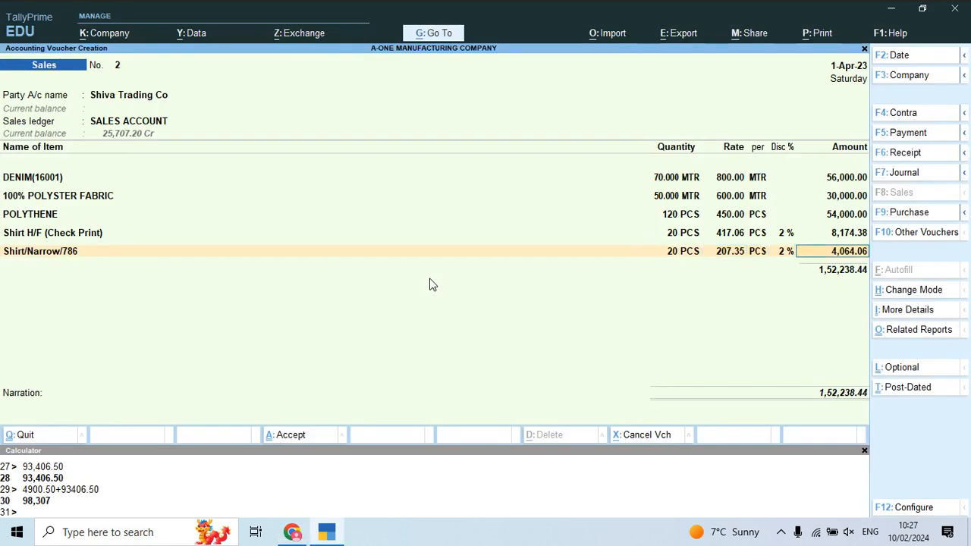
pyautogui.press('Return')
# Check the invoice's last item and add Shirt/Pant/0001 as the sixth stock item
pyautogui.hotkey('alt', 'Tab')
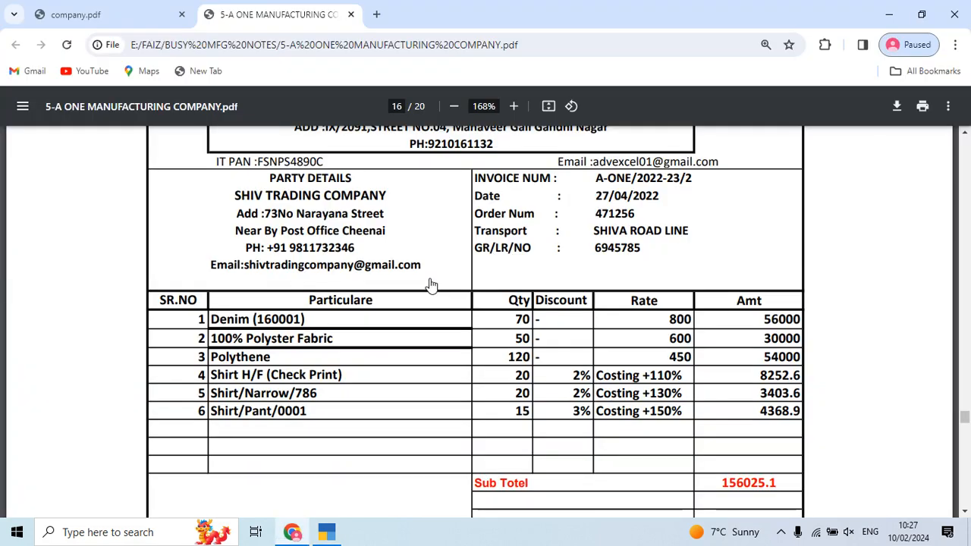
pyautogui.hotkey('alt', 'Tab')
pyautogui.hotkey('alt', 'Tab')
pyautogui.hotkey('alt', 'Tab')
pyautogui.write('s')
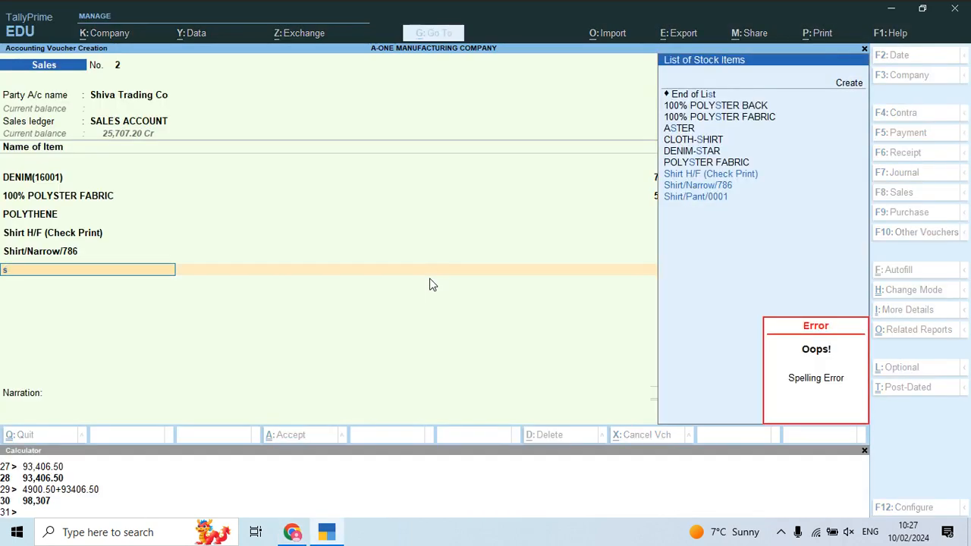
pyautogui.press('Down')
pyautogui.press('Down')
pyautogui.press('Down')
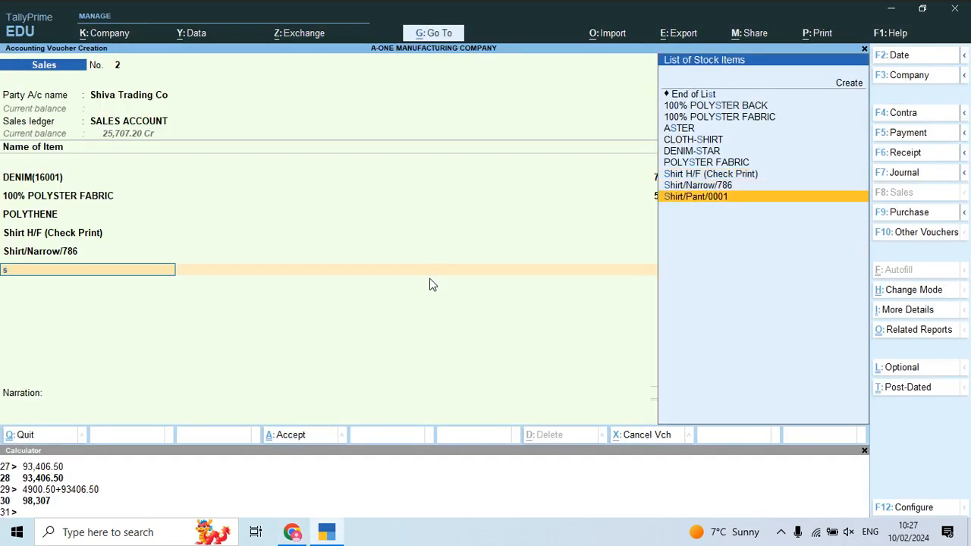
pyautogui.hotkey('alt', 'Tab')
pyautogui.hotkey('alt', 'Tab')
pyautogui.press('Return')
# Set the Shirt/Pant/0001 line to quantity 15 and 3% discount, keeping the default rate
pyautogui.hotkey('alt', 'Tab')
pyautogui.hotkey('alt', 'Tab')
pyautogui.write('15')
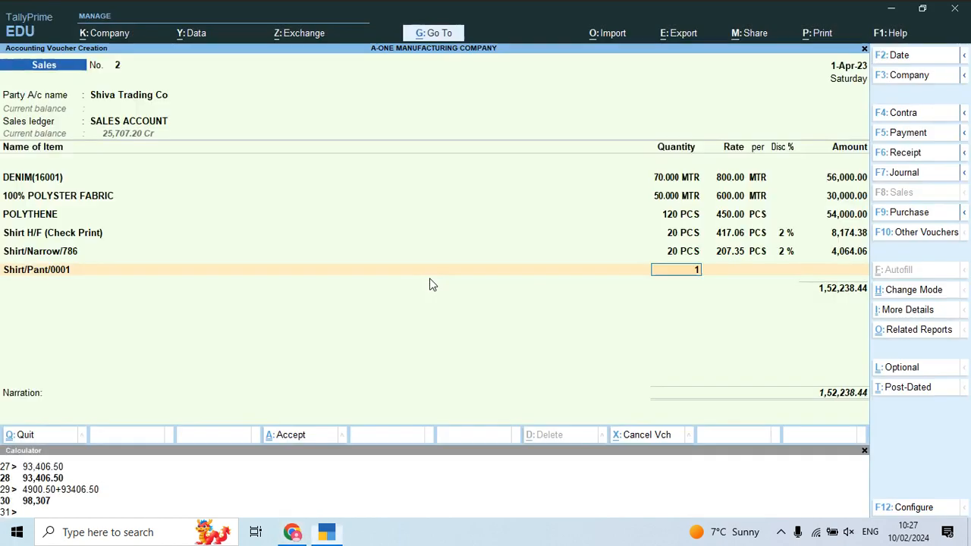
pyautogui.press('Return')
pyautogui.press('Return')
pyautogui.press('Return')
pyautogui.write('3')
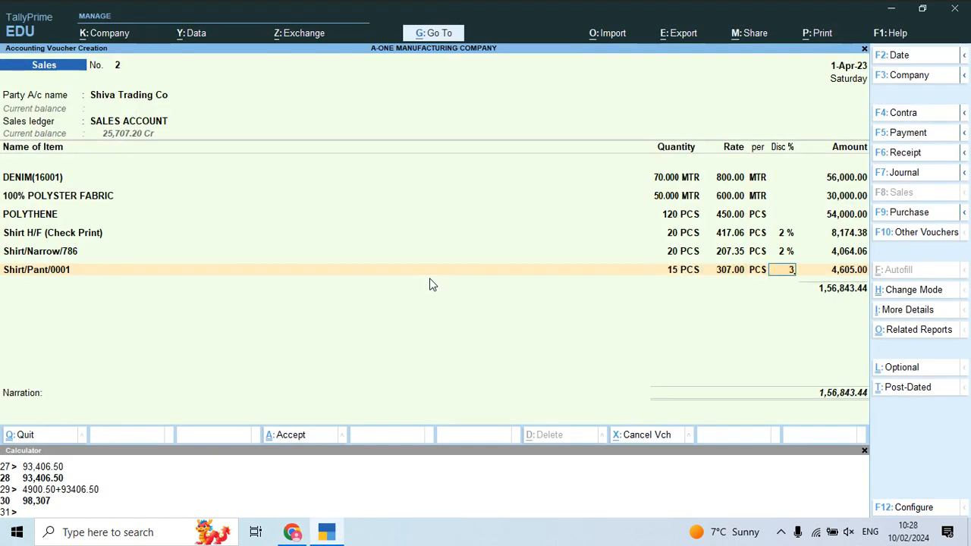
pyautogui.press('Return')
# Check the invoice's totals section, end the item list and add the Discount Allow ledger
pyautogui.hotkey('alt', 'Tab')
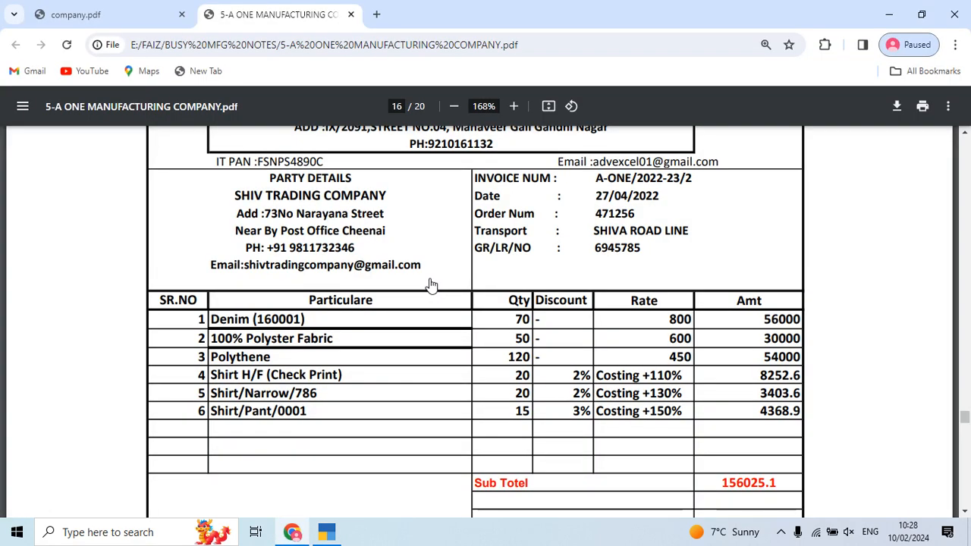
pyautogui.scroll(-4, 429, 284)
pyautogui.hotkey('alt', 'Tab')
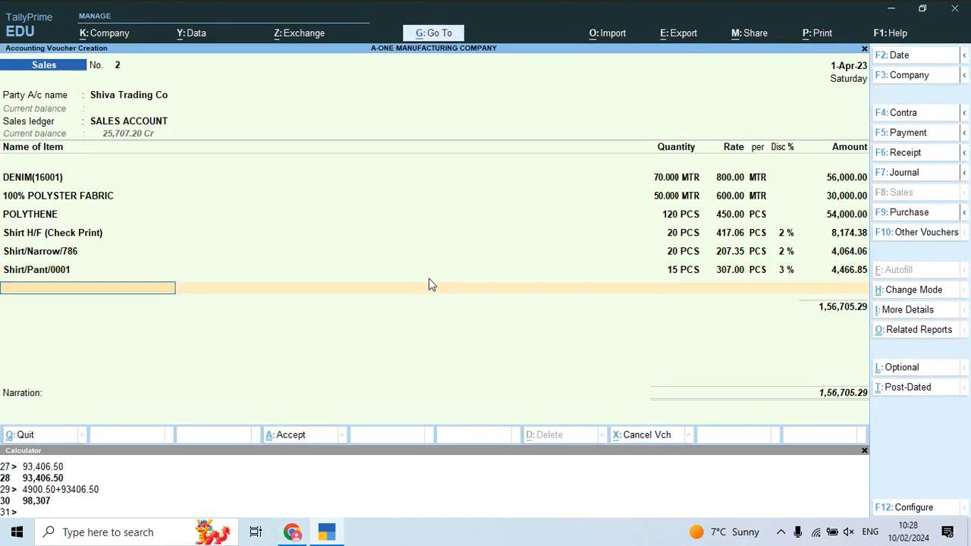
pyautogui.press('Return')
pyautogui.write('Dis')
pyautogui.press('Down')
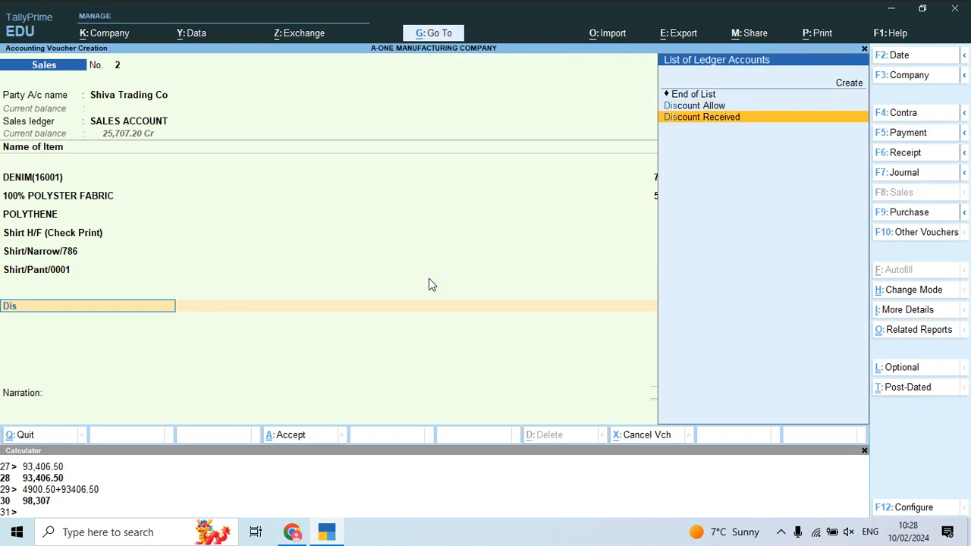
pyautogui.press('Up')
pyautogui.press('Return')
# Check the invoice's Less: G/R amount and enter -5460 for the Discount Allow ledger
pyautogui.hotkey('alt', 'Tab')
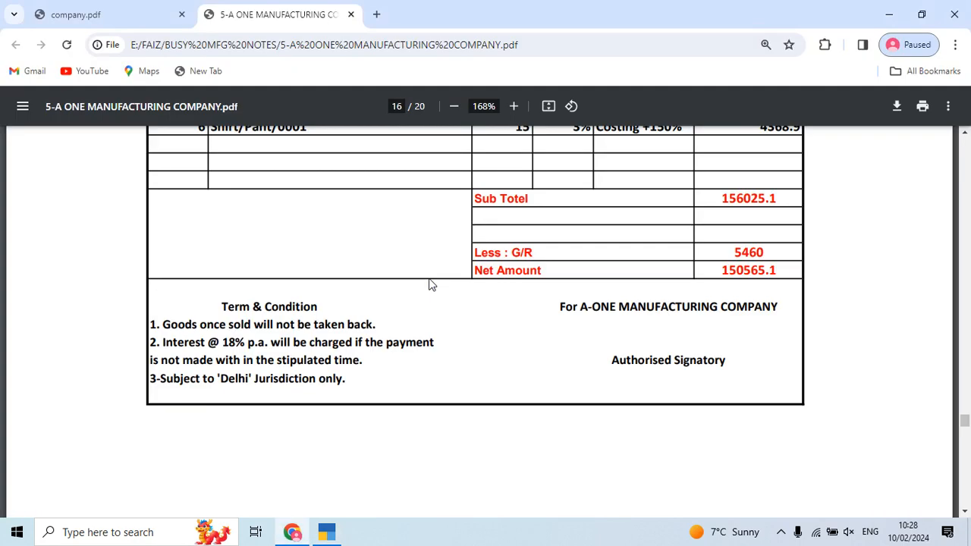
pyautogui.hotkey('alt', 'Tab')
pyautogui.write('-')
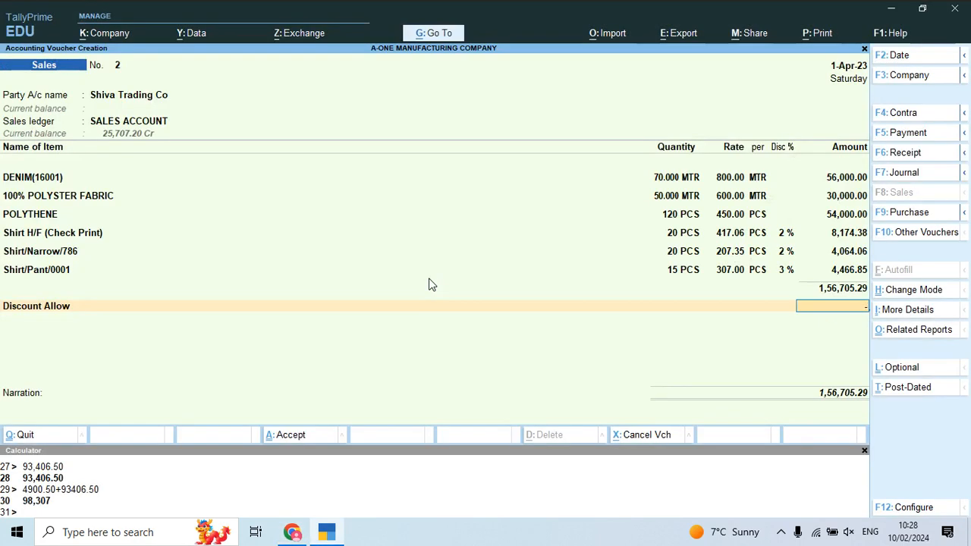
pyautogui.write('45460')
pyautogui.press('Return')
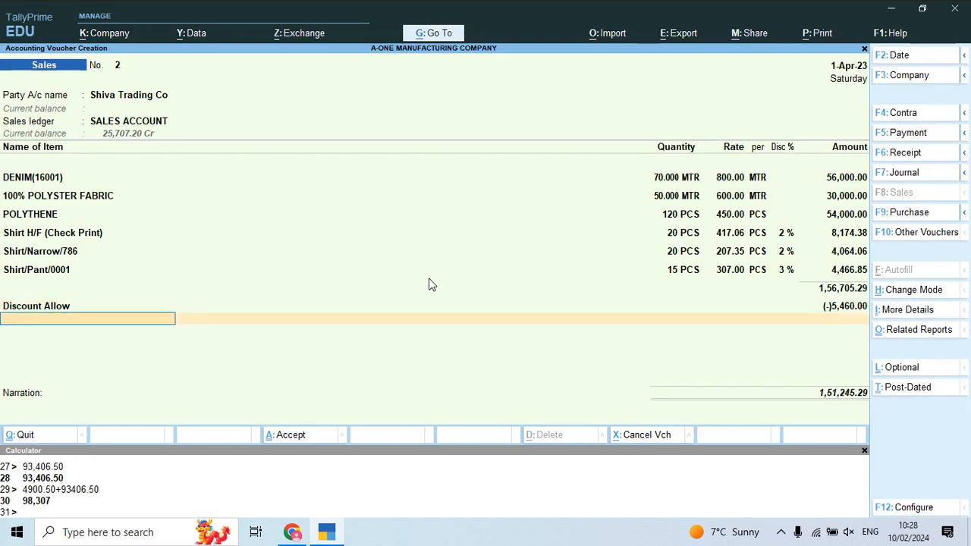
# Add the Round Off ledger with its automatic amount and save the Shiva Trading Co sales voucher
pyautogui.write('r')
pyautogui.press('Return')
pyautogui.hotkey('alt', 'Tab')
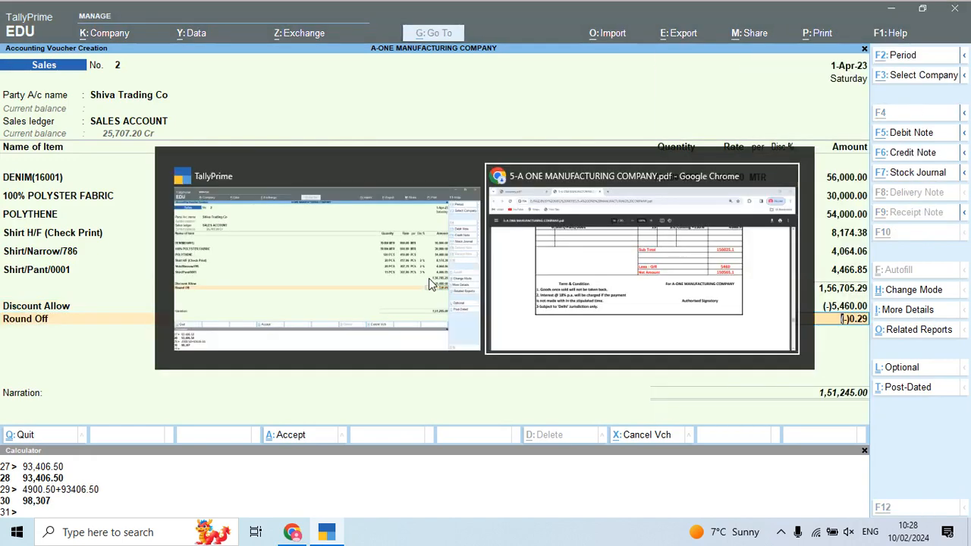
pyautogui.hotkey('alt', 'Tab')
pyautogui.press('Return')
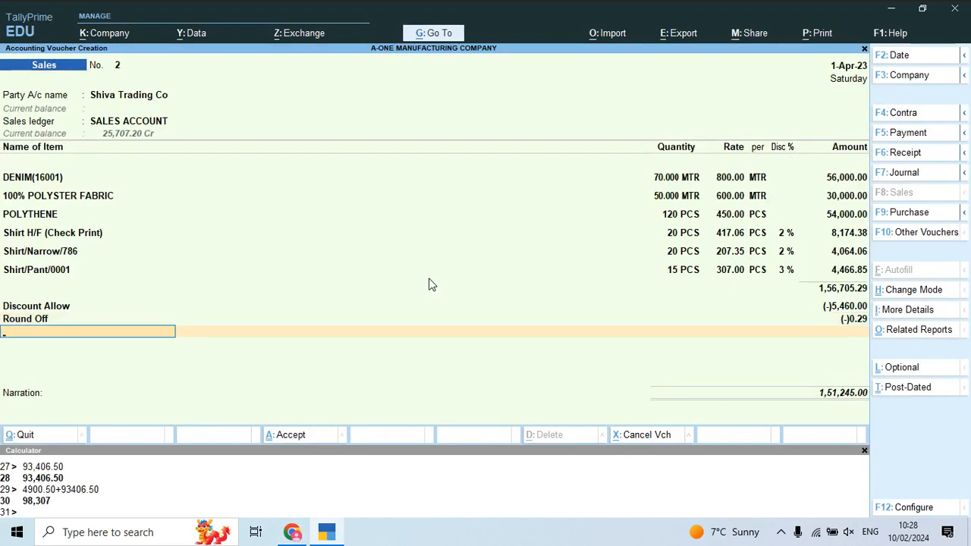
pyautogui.press('Return')
pyautogui.press('Return')
pyautogui.press('Return')
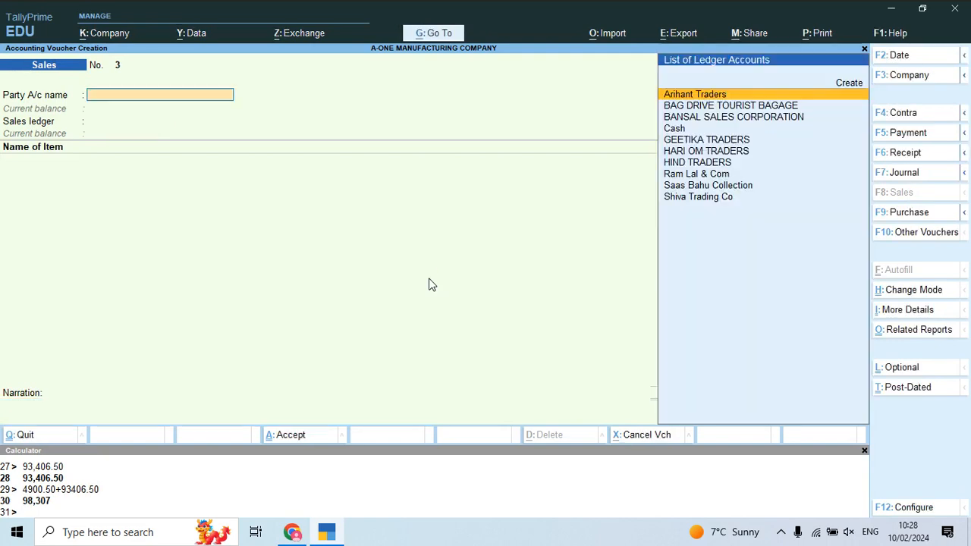
# Check the third invoice's party and choose Cash as the new sales voucher's party, accepting the default dispatch and party details
pyautogui.hotkey('alt', 'Tab')
pyautogui.scroll(-10, 444, 222)
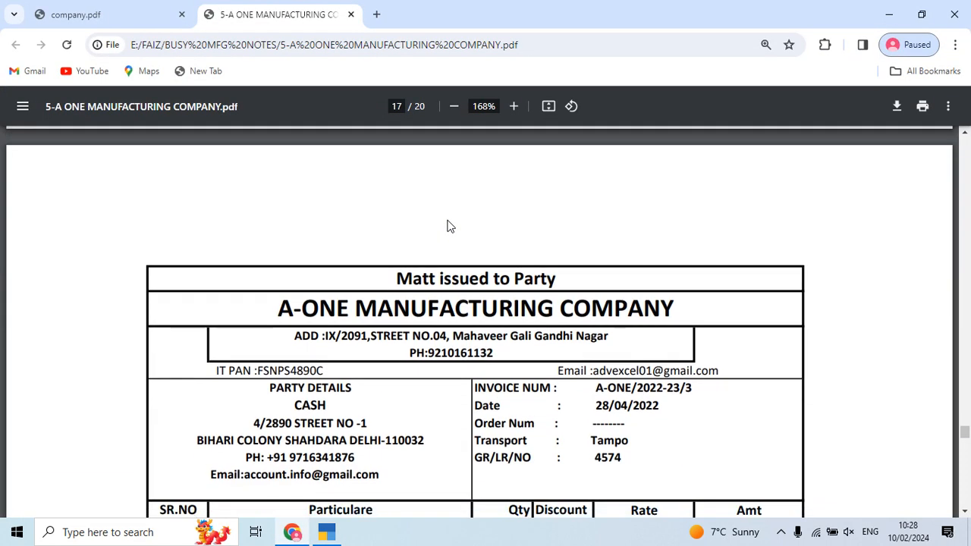
pyautogui.scroll(-2, 447, 226)
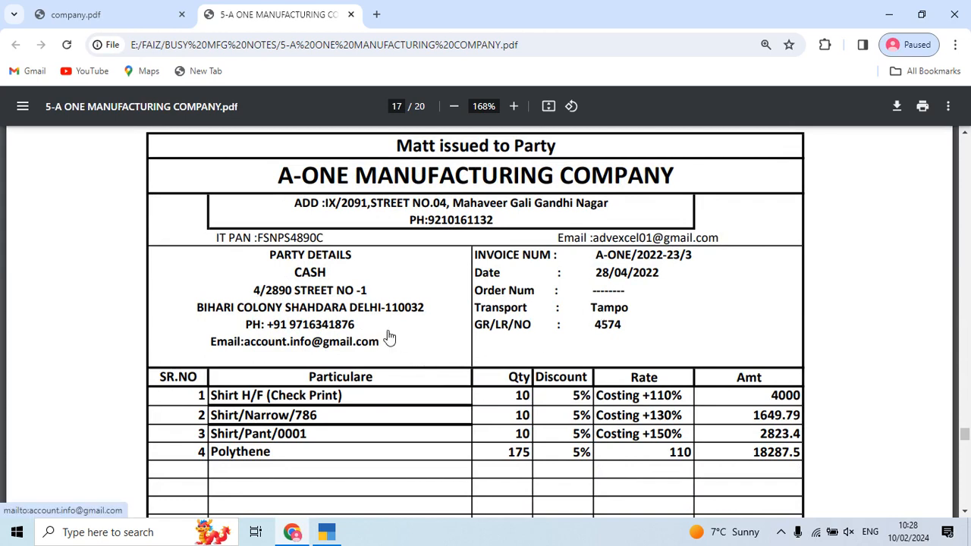
pyautogui.hotkey('alt', 'Tab')
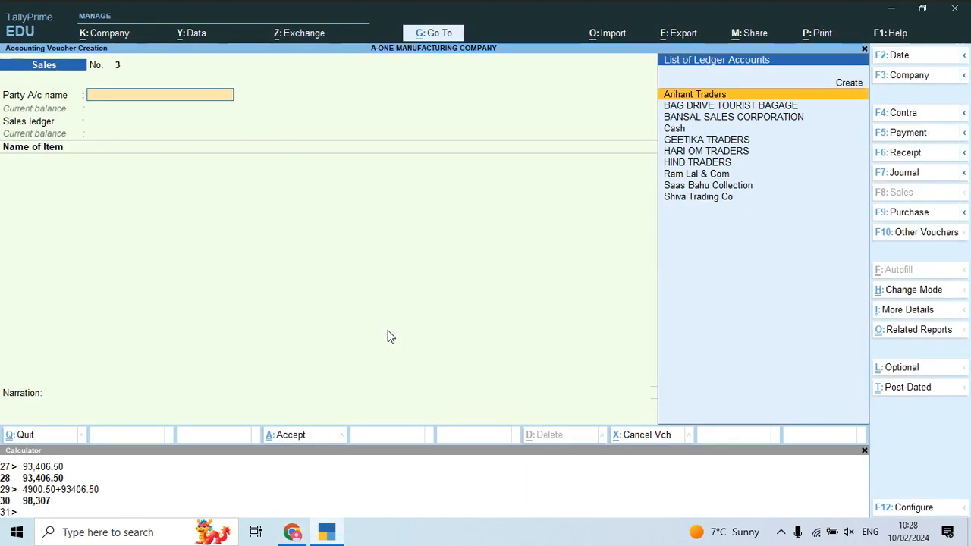
pyautogui.write('C')
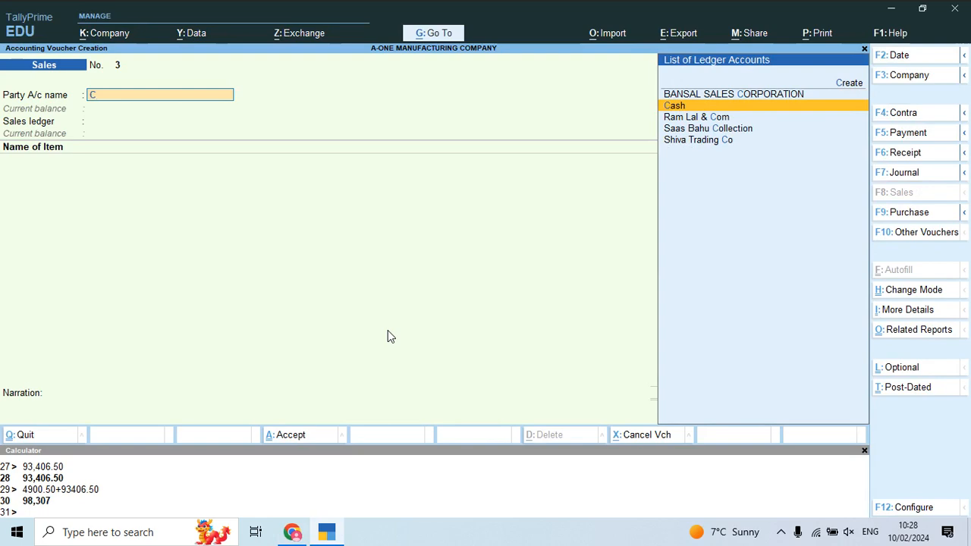
pyautogui.press('Return')
pyautogui.hotkey('ctrl', 'a')
pyautogui.press('Return')
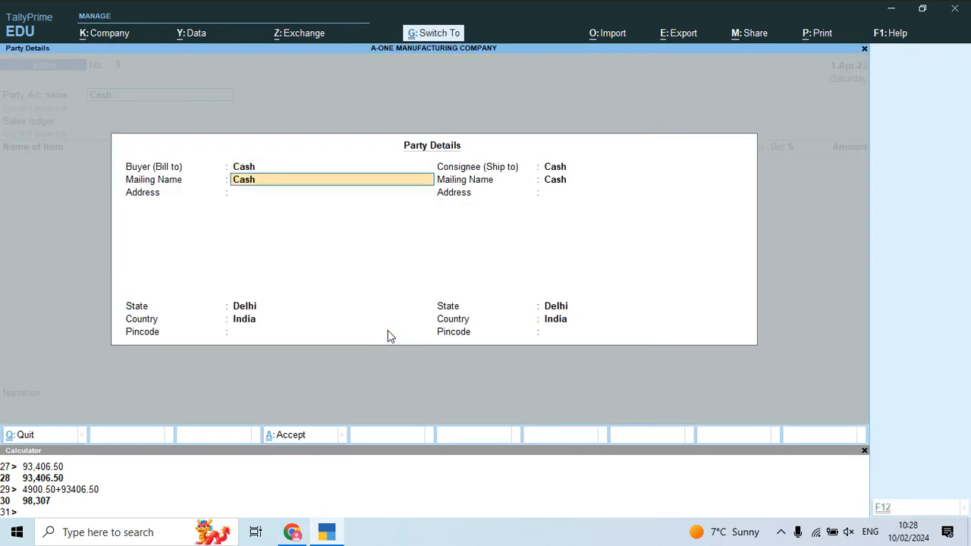
pyautogui.hotkey('ctrl', 'a')
# Check the cash invoice's items and add Shirt H/F (Check Print) as the first stock item
pyautogui.hotkey('alt', 'Tab')
pyautogui.scroll(-1, 389, 336)
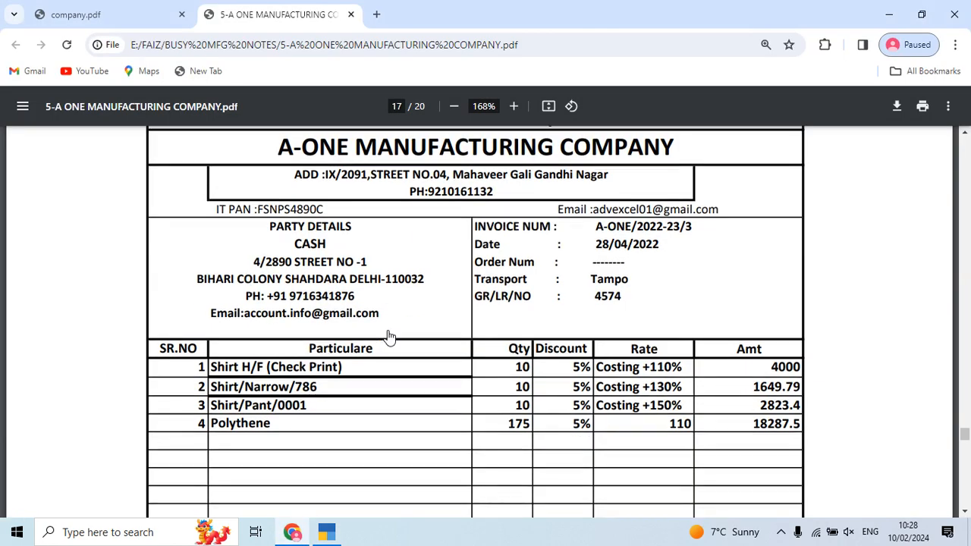
pyautogui.scroll(-2, 389, 336)
pyautogui.hotkey('alt', 'Tab')
pyautogui.write('S')
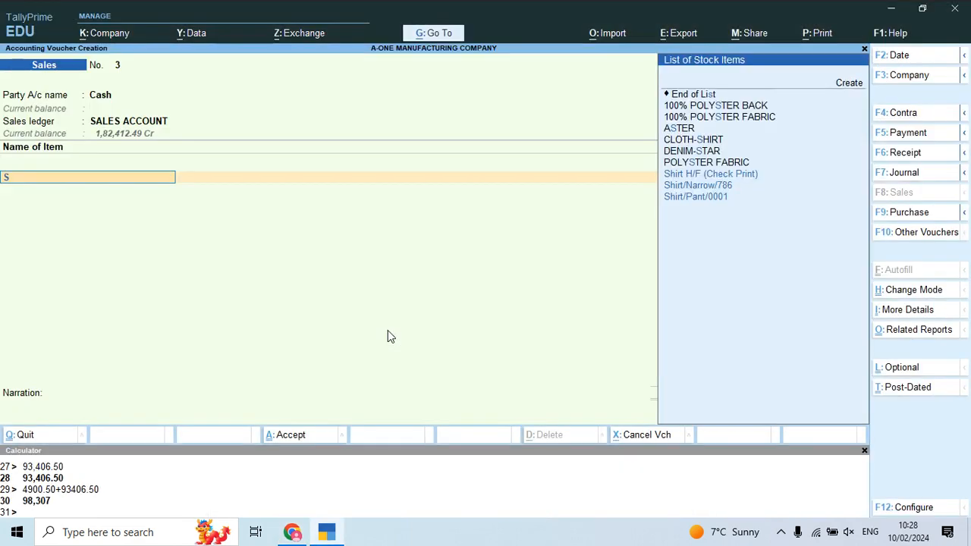
pyautogui.write('hir')
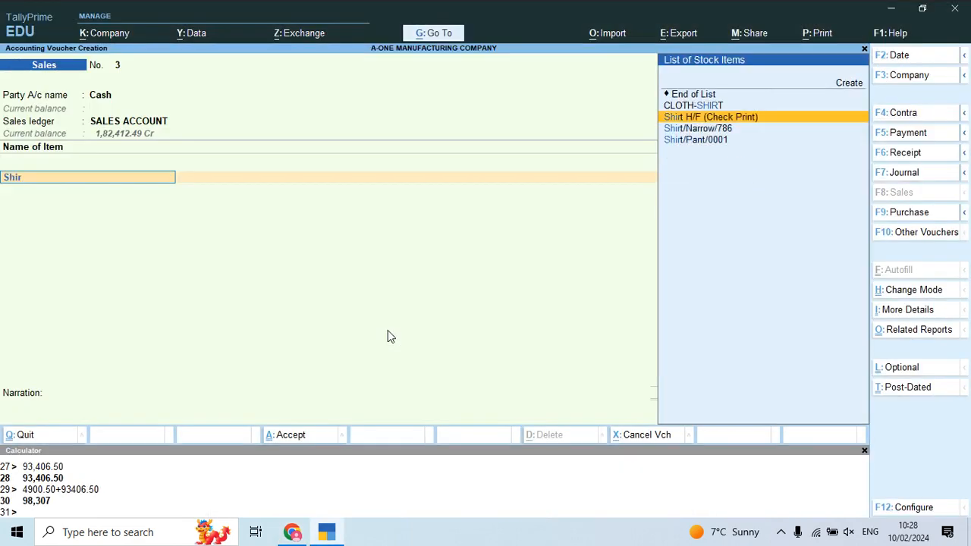
pyautogui.press('Return')
# Set the Shirt H/F (Check Print) line to quantity 10 and 5% discount, keeping the default rate
pyautogui.hotkey('alt', 'Tab')
pyautogui.hotkey('alt', 'Tab')
pyautogui.write('10')
pyautogui.press('Return')
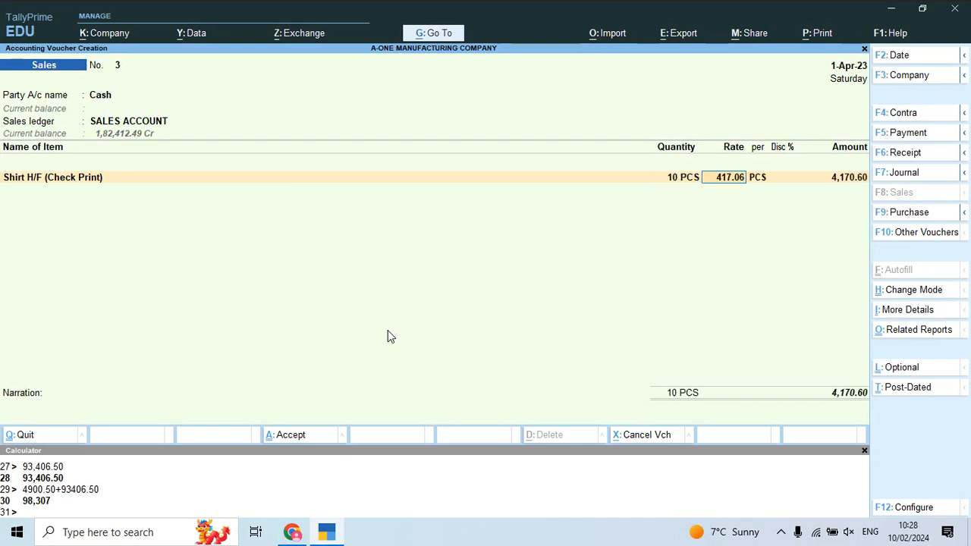
pyautogui.press('Return')
pyautogui.press('Return')
pyautogui.write('5')
pyautogui.press('Return')
pyautogui.press('Return')
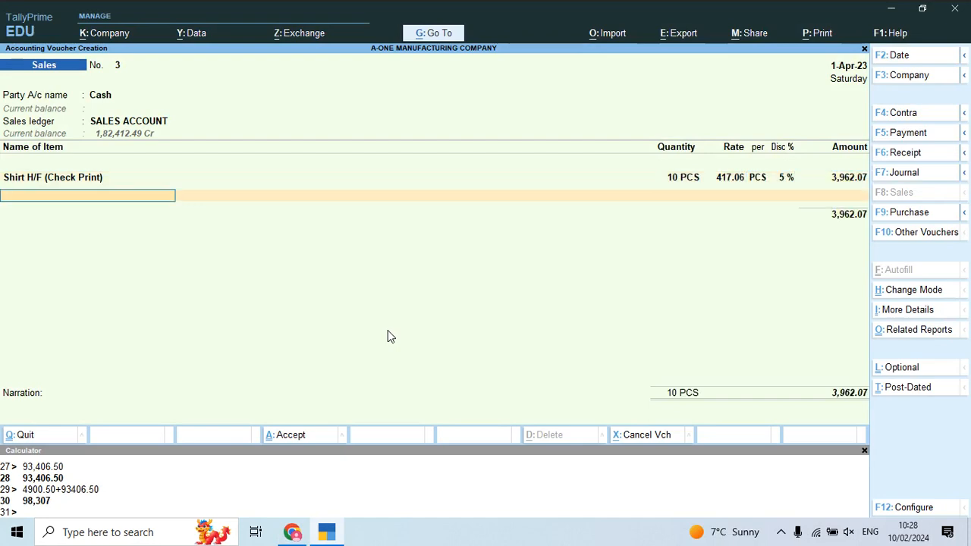
# Check the cash invoice and add Shirt/Narrow/786 as the second stock item
pyautogui.hotkey('alt', 'Tab')
pyautogui.hotkey('alt', 'Tab')
pyautogui.write('Shir')
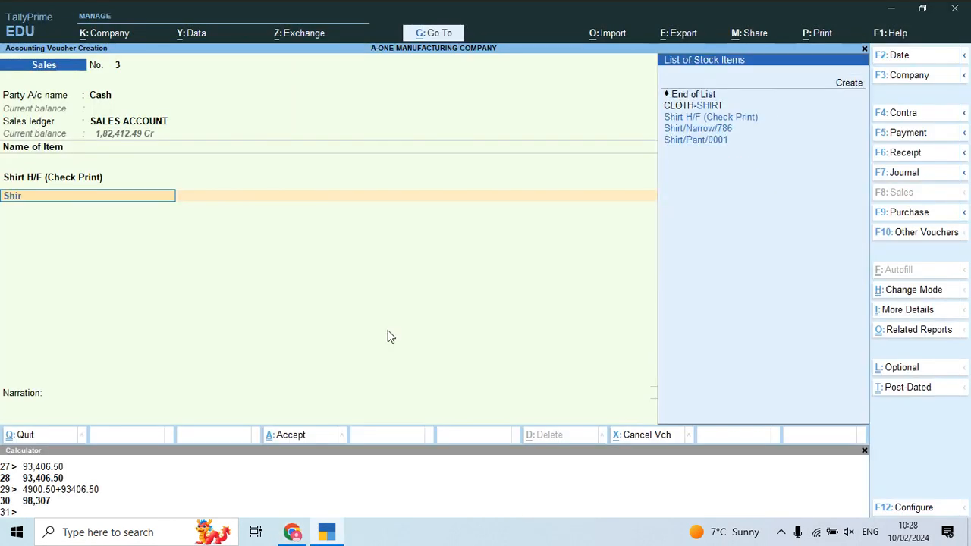
pyautogui.press('Down')
pyautogui.press('Return')
# Set the Shirt/Narrow/786 line to quantity 10 and 5% discount, keeping the default rate
pyautogui.hotkey('alt', 'Tab')
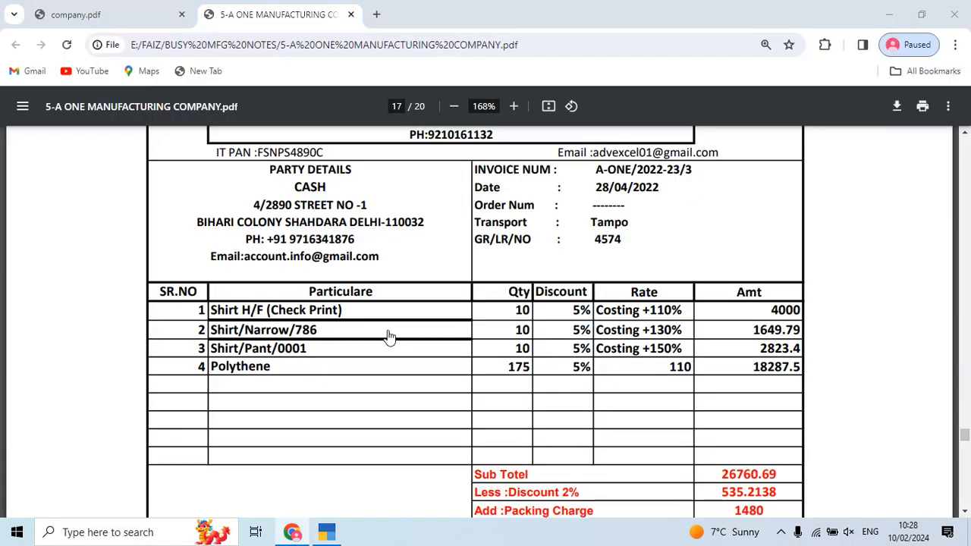
pyautogui.hotkey('alt', 'Tab')
pyautogui.press('Return')
pyautogui.press('Return')
pyautogui.press('Return')
pyautogui.write('5')
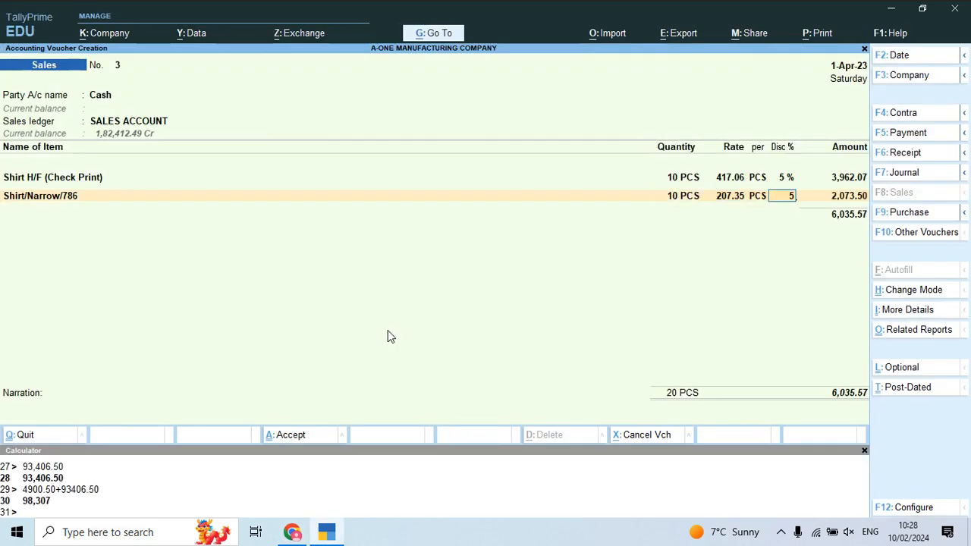
pyautogui.press('Return')
pyautogui.press('Return')
# Check the cash invoice and add Shirt/Pant/0001 as the third stock item
pyautogui.hotkey('alt', 'Tab')
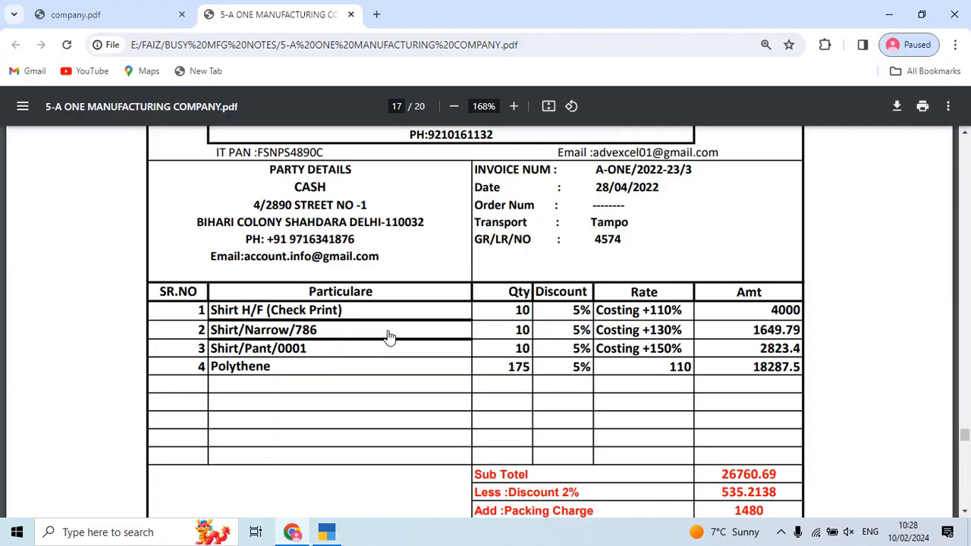
pyautogui.hotkey('alt', 'Tab')
pyautogui.write('Shir')
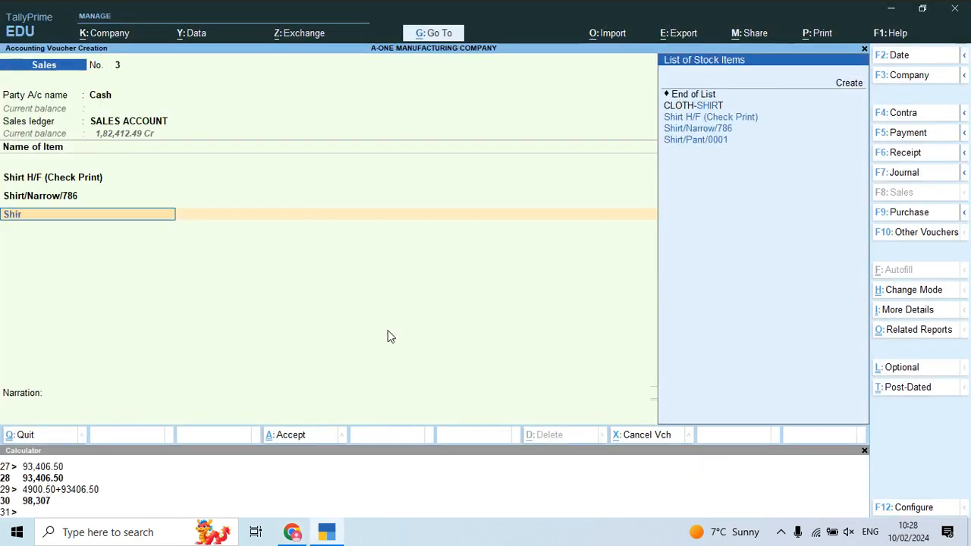
pyautogui.press('Down')
pyautogui.press('Down')
pyautogui.press('Return')
# Set the Shirt/Pant/0001 line to quantity 10 and 5% discount, keeping the default rate
pyautogui.hotkey('alt', 'Tab')
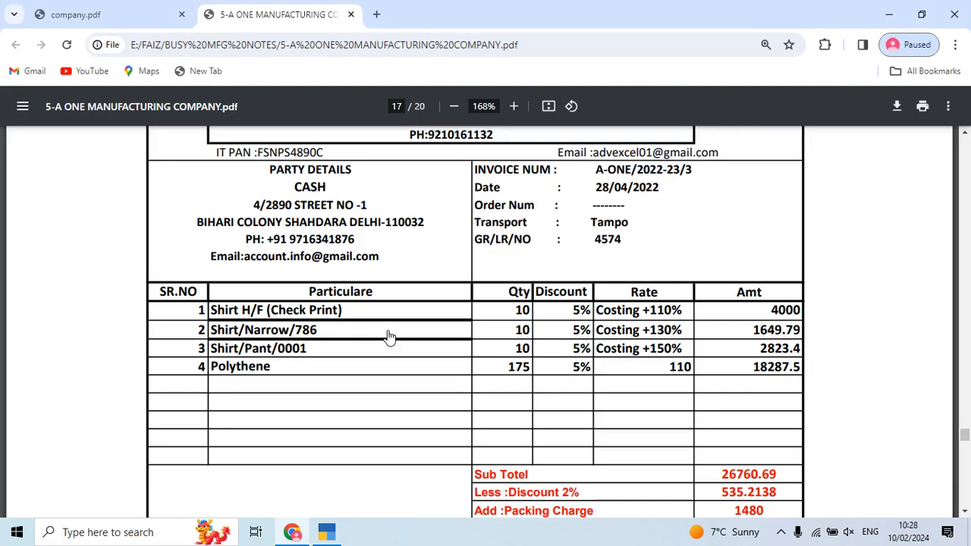
pyautogui.hotkey('alt', 'Tab')
pyautogui.press('Return')
pyautogui.press('Return')
pyautogui.press('BackSpace')
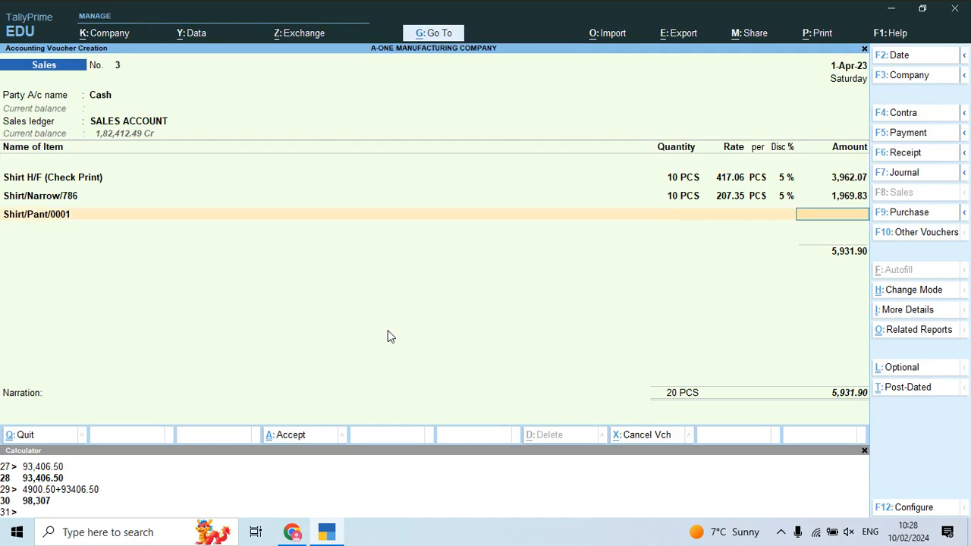
pyautogui.press('BackSpace')
pyautogui.press('Return')
pyautogui.press('Return')
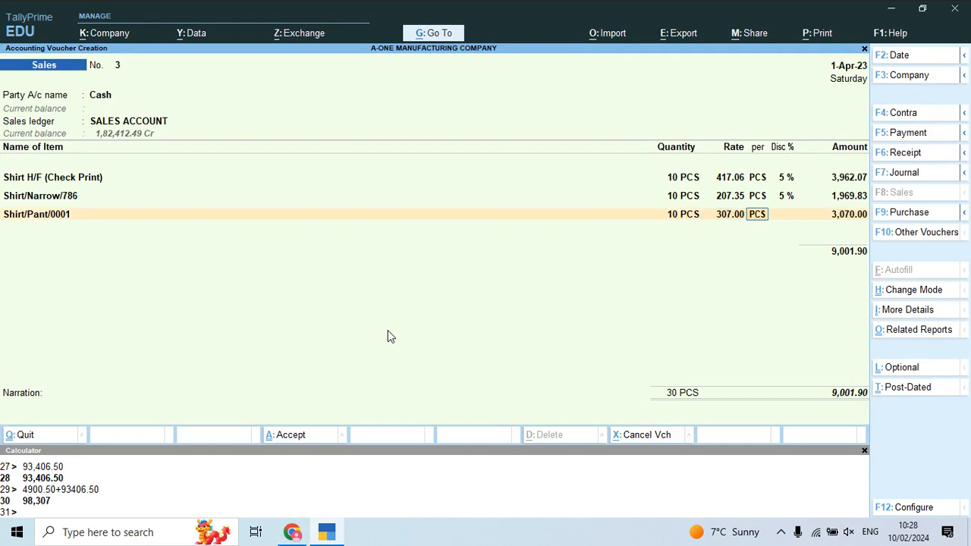
pyautogui.press('Return')
pyautogui.write('5')
pyautogui.press('Return')
pyautogui.press('Return')
# Check the cash invoice's last item and add POLYTHENE as the fourth stock item
pyautogui.hotkey('alt', 'Tab')
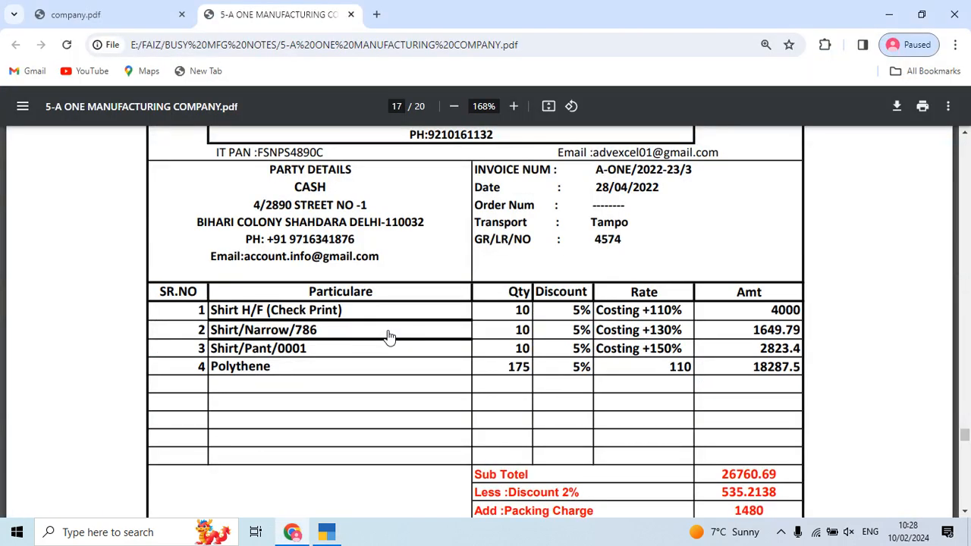
pyautogui.hotkey('alt', 'Tab')
pyautogui.write('Po')
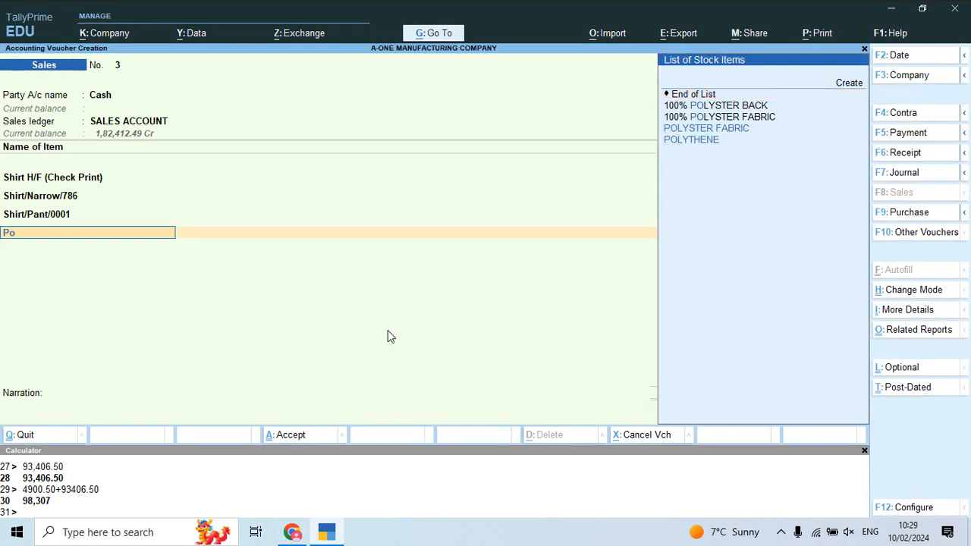
pyautogui.press('Down')
pyautogui.press('Down')
pyautogui.press('Return')
# Set the POLYTHENE line to quantity 175 and 5% discount, keeping the default rate
pyautogui.hotkey('alt', 'Tab')
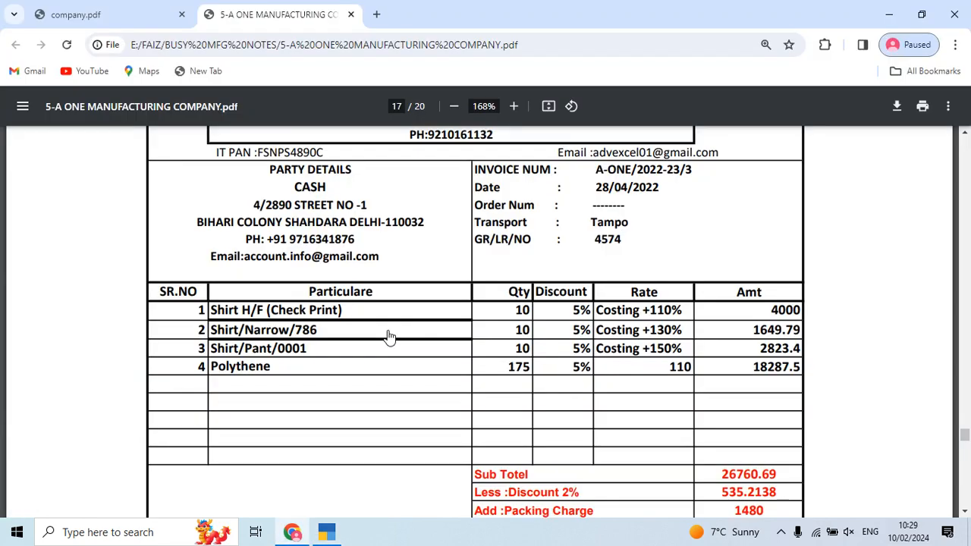
pyautogui.hotkey('alt', 'Tab')
pyautogui.write('175')
pyautogui.press('Return')
pyautogui.press('Return')
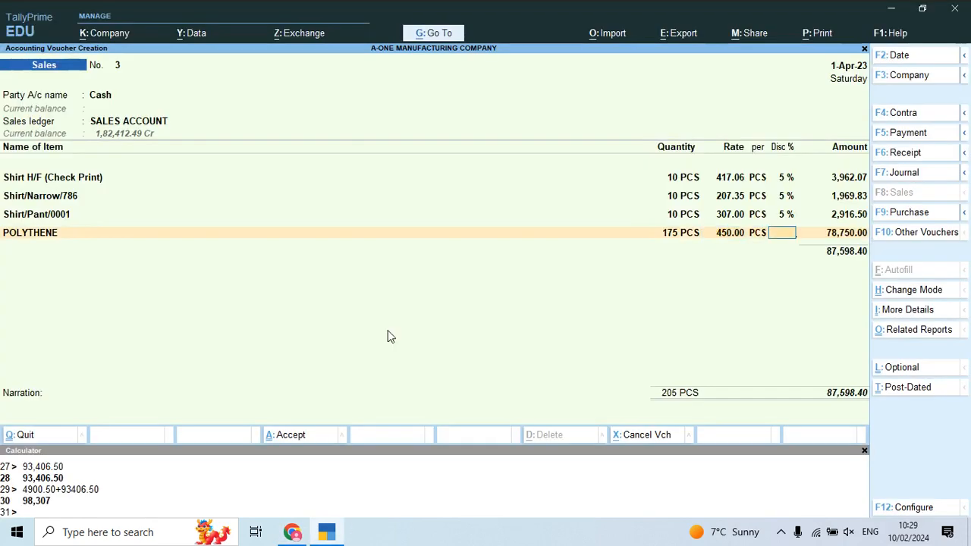
pyautogui.write('5')
pyautogui.press('Return')
# Recheck the POLYTHENE line against the cash invoice and set its rate to 110, keeping the 5% discount
pyautogui.hotkey('alt', 'Tab')
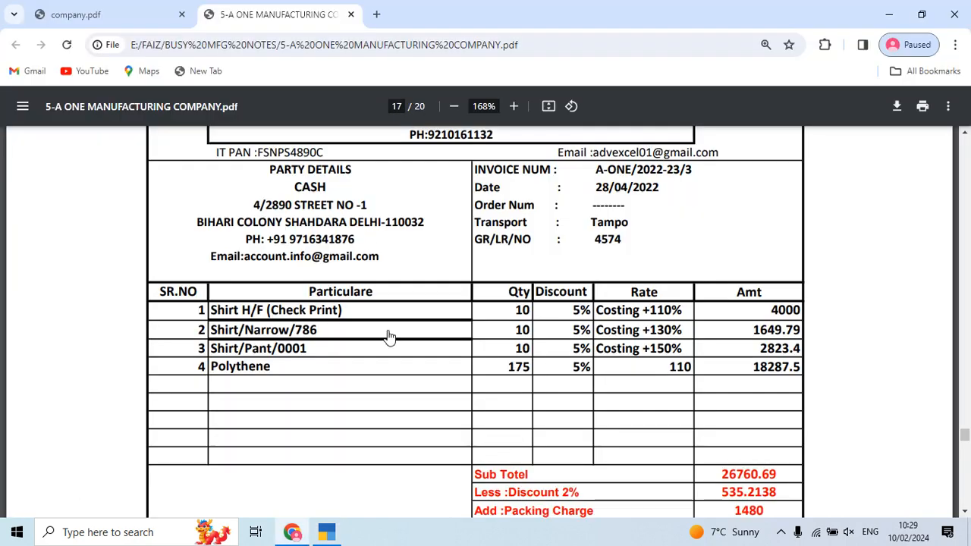
pyautogui.hotkey('alt', 'Tab')
pyautogui.press('BackSpace')
pyautogui.press('BackSpace')
pyautogui.press('BackSpace')
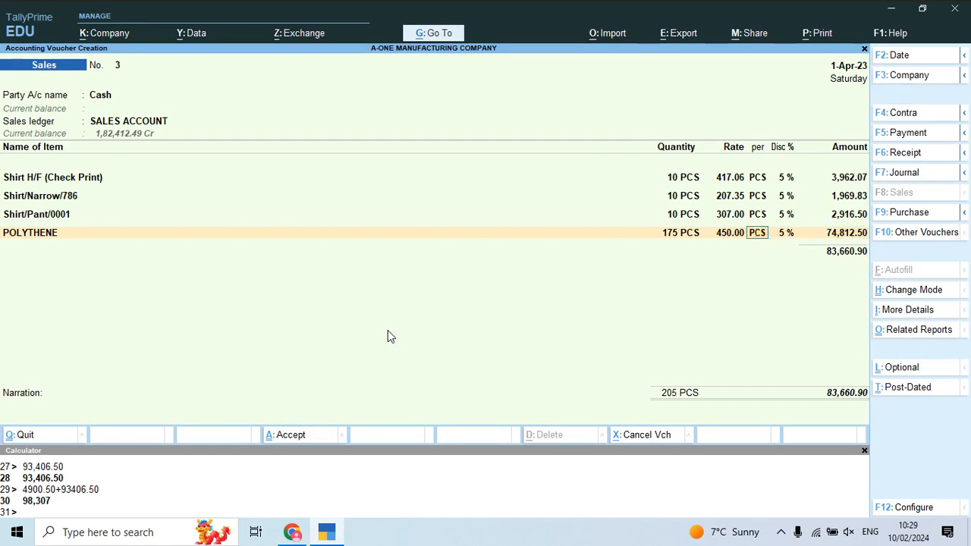
pyautogui.hotkey('alt', 'Tab')
pyautogui.hotkey('alt', 'Tab')
pyautogui.write('110')
pyautogui.press('Return')
pyautogui.press('Return')
pyautogui.press('Return')
pyautogui.press('Return')
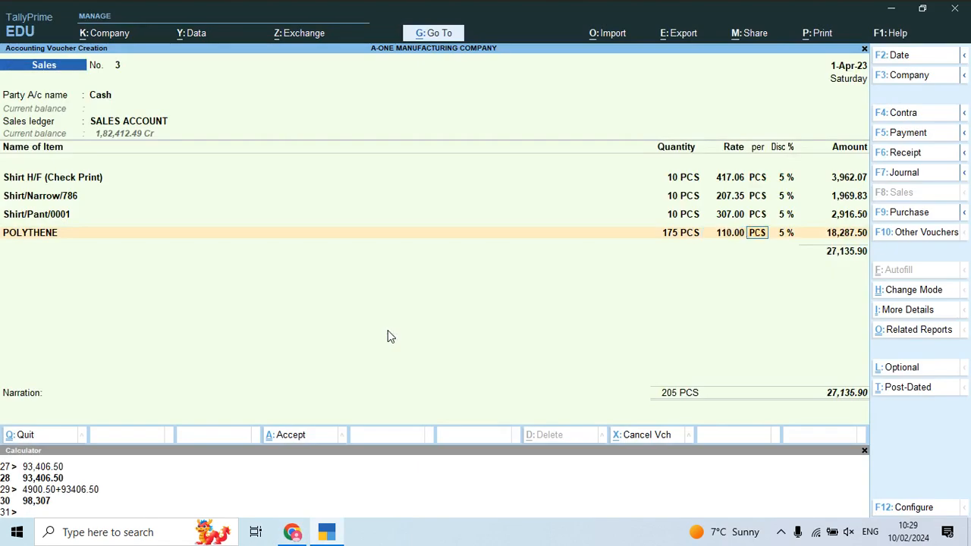
# Check the cash invoice's totals and add the Discount Allow ledger at -2% below the items
pyautogui.hotkey('alt', 'Tab')
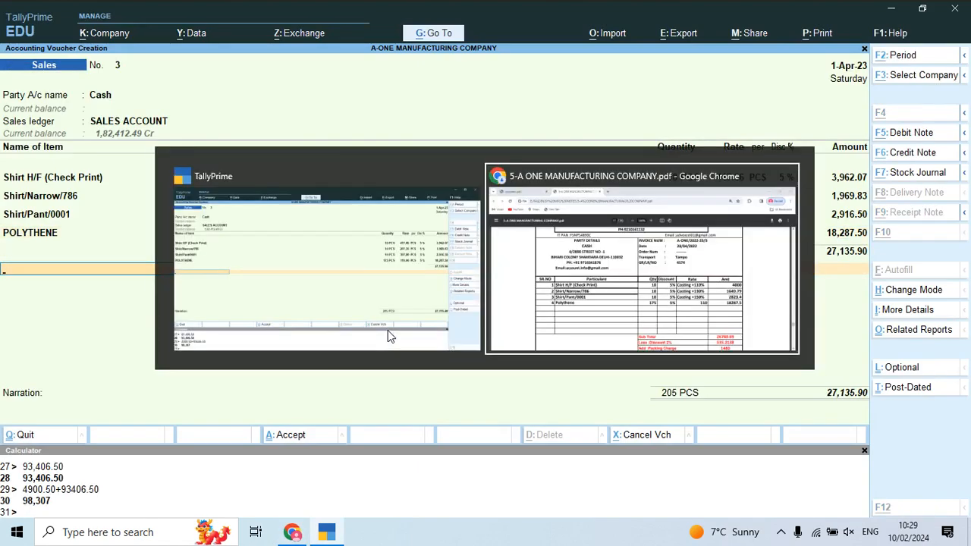
pyautogui.scroll(-1, 425, 237)
pyautogui.hotkey('alt', 'Tab')
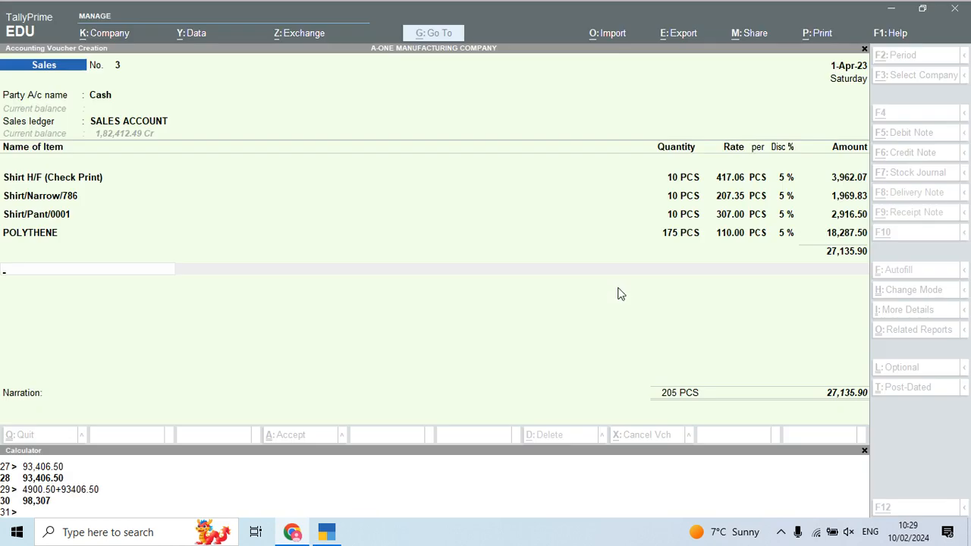
pyautogui.write('Dis')
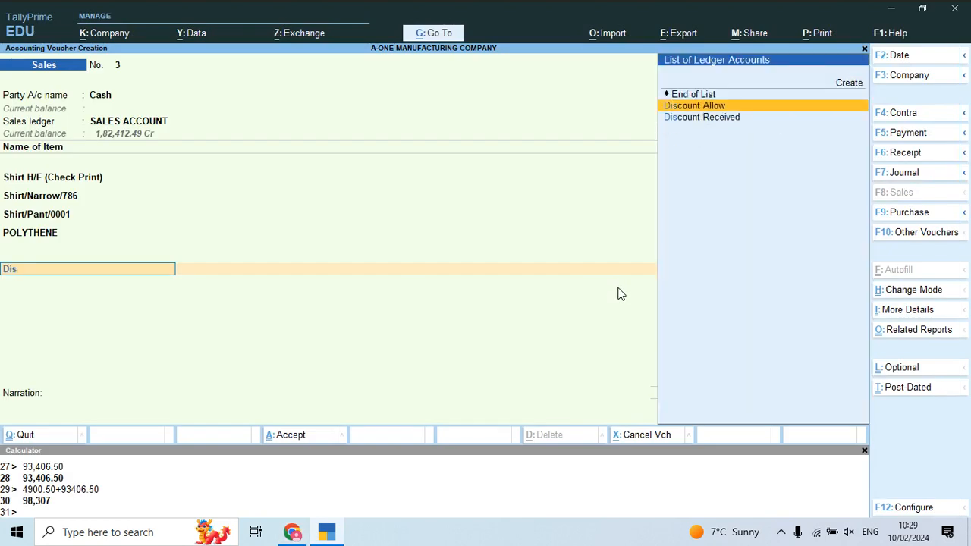
pyautogui.press('Return')
pyautogui.write('-2')
pyautogui.press('Return')
# Check the invoice's packing charge and add the Freight & Forwading Charges ledger with an amount of 1450
pyautogui.hotkey('alt', 'Tab')
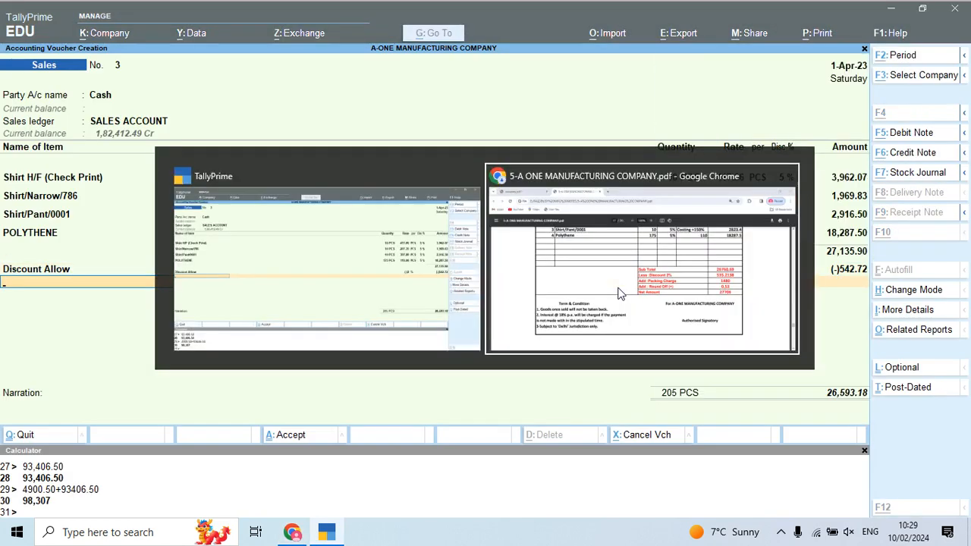
pyautogui.hotkey('alt', 'Tab')
pyautogui.write('Fr')
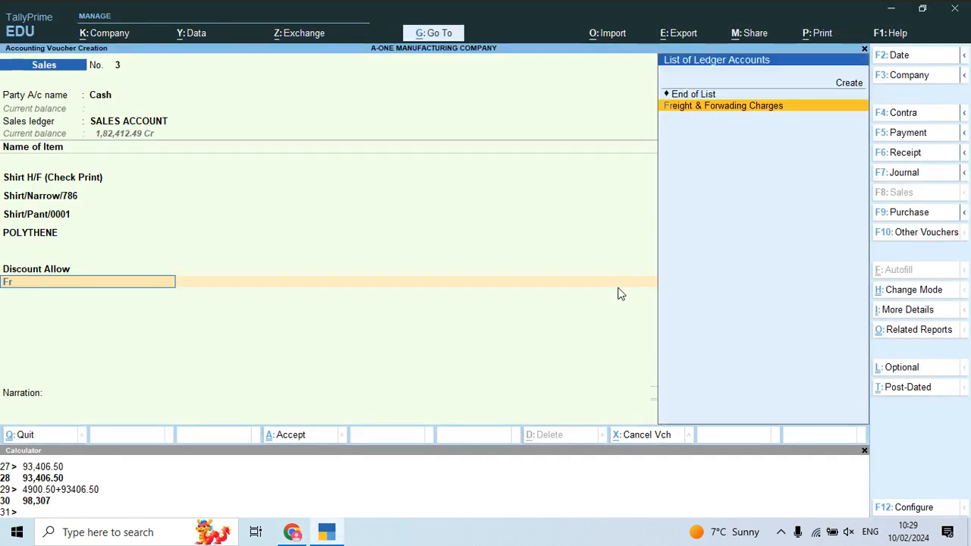
pyautogui.press('Return')
pyautogui.hotkey('alt', 'Tab')
pyautogui.hotkey('alt', 'Tab')
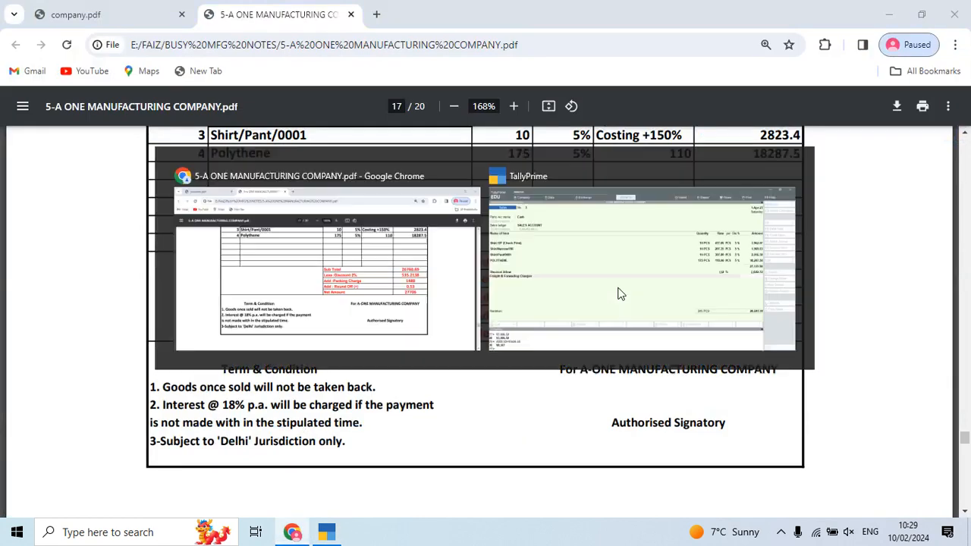
pyautogui.write('1450')
pyautogui.press('Return')
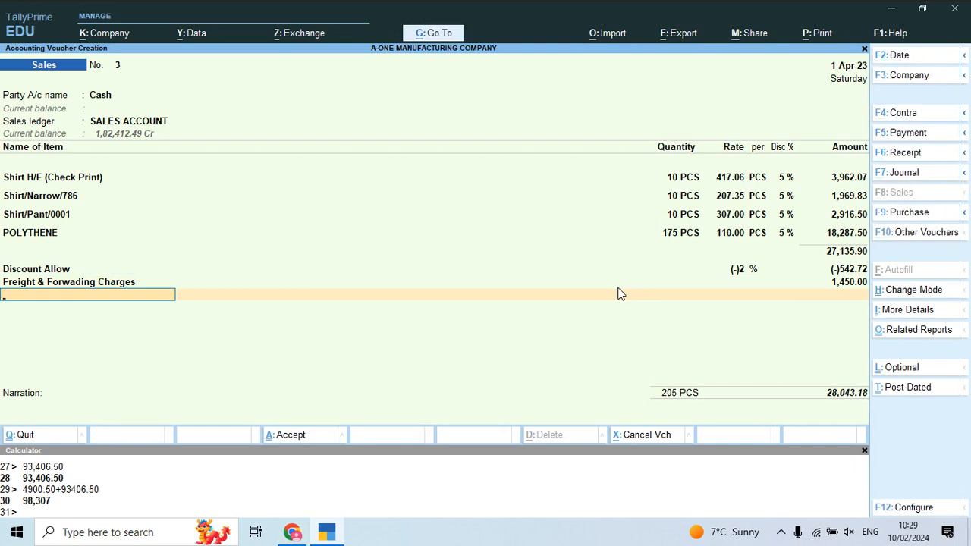
# Add the Round Off ledger with its default amount and save the cash sales voucher without a narration
pyautogui.hotkey('alt', 'Tab')
pyautogui.hotkey('alt', 'Tab')
pyautogui.write('R')
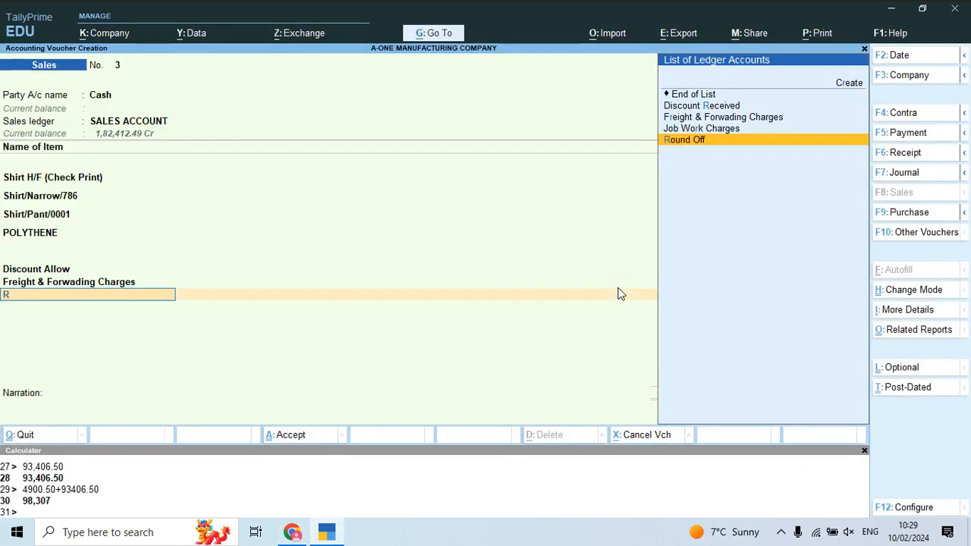
pyautogui.press('Return')
pyautogui.hotkey('alt', 'Tab')
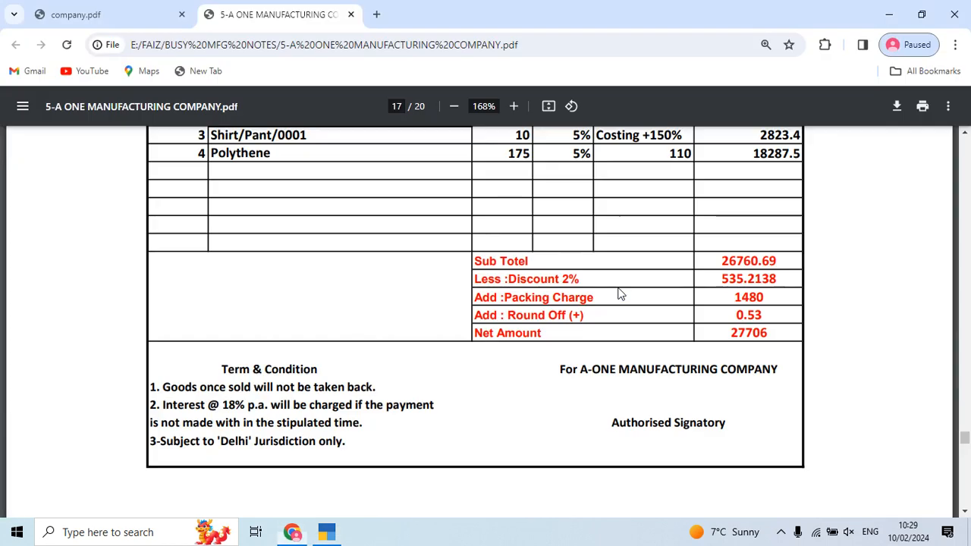
pyautogui.hotkey('alt', 'Tab')
pyautogui.press('Return')
pyautogui.press('Return')
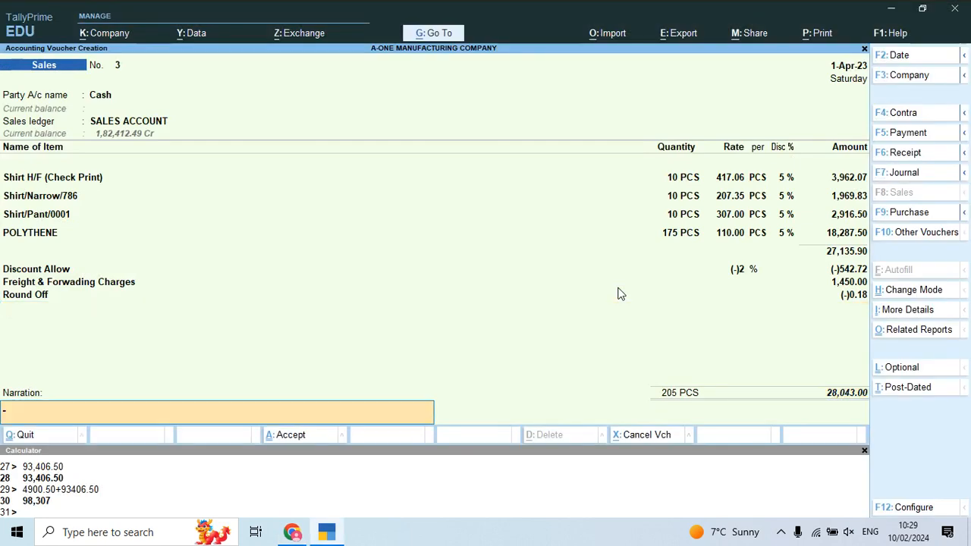
pyautogui.press('Return')
pyautogui.press('Return')
# Switch to the company PDF in Chrome and look over the Cash Book page after the sales invoices
pyautogui.hotkey('alt', 'Tab')
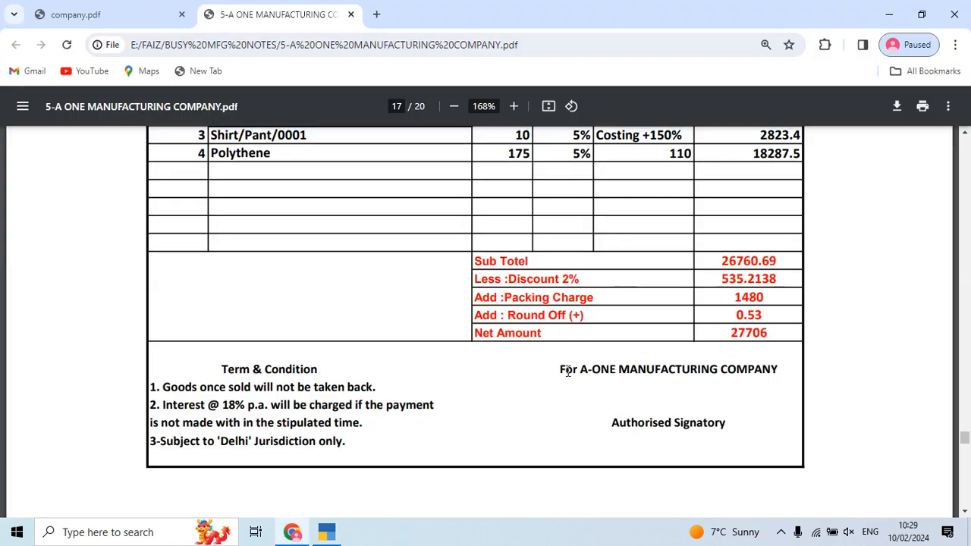
pyautogui.scroll(-3, 572, 372)
pyautogui.scroll(-5, 571, 373)
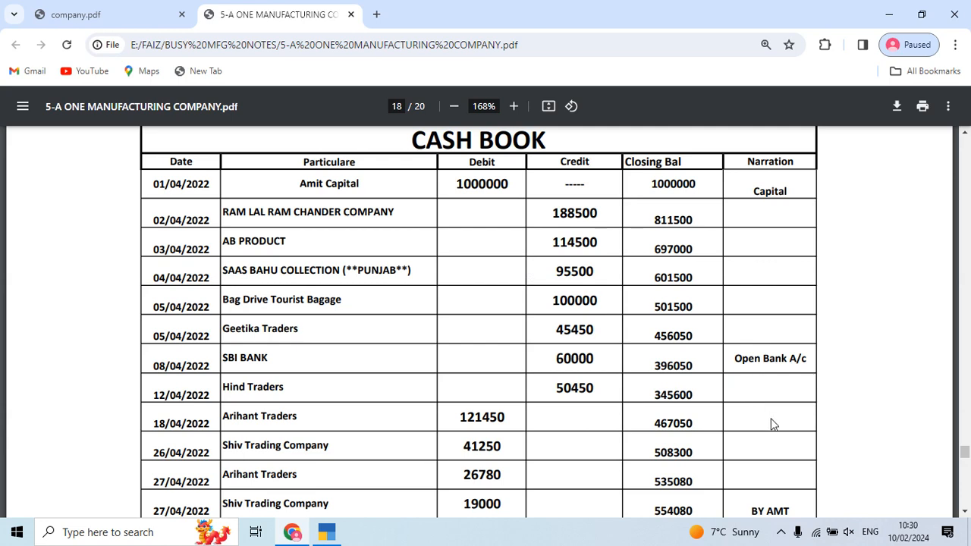
pyautogui.click(780, 532)
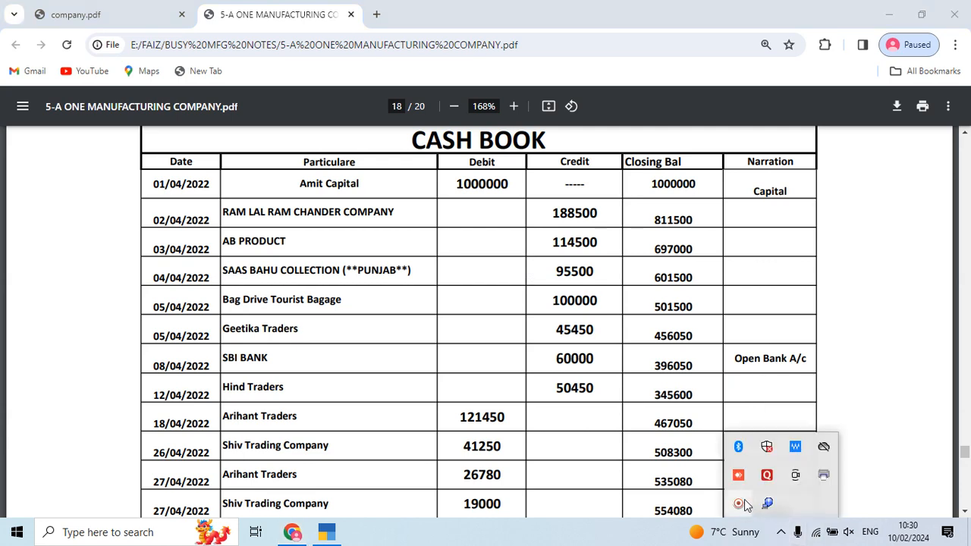